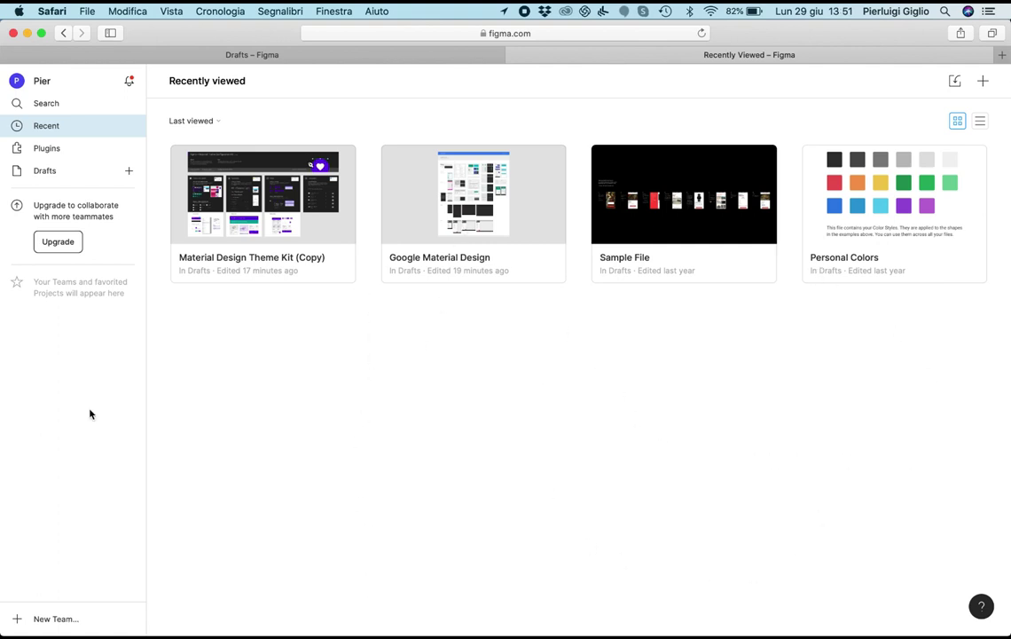
# Step: Show recent files as a list, then as thumbnails again, then open the empty Search page
pyautogui.click(981, 120)
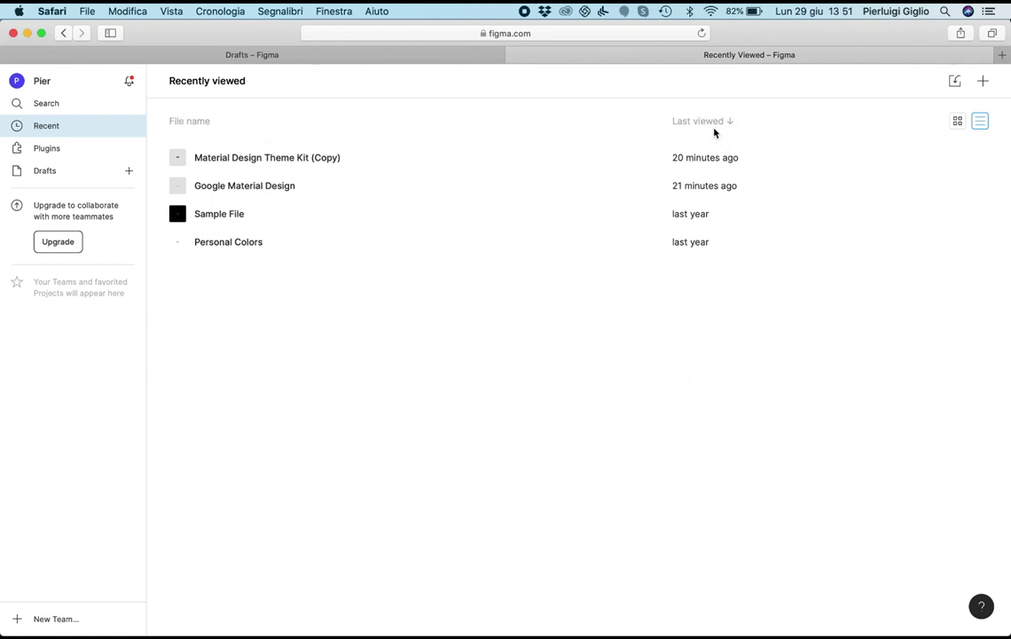
pyautogui.click(957, 121)
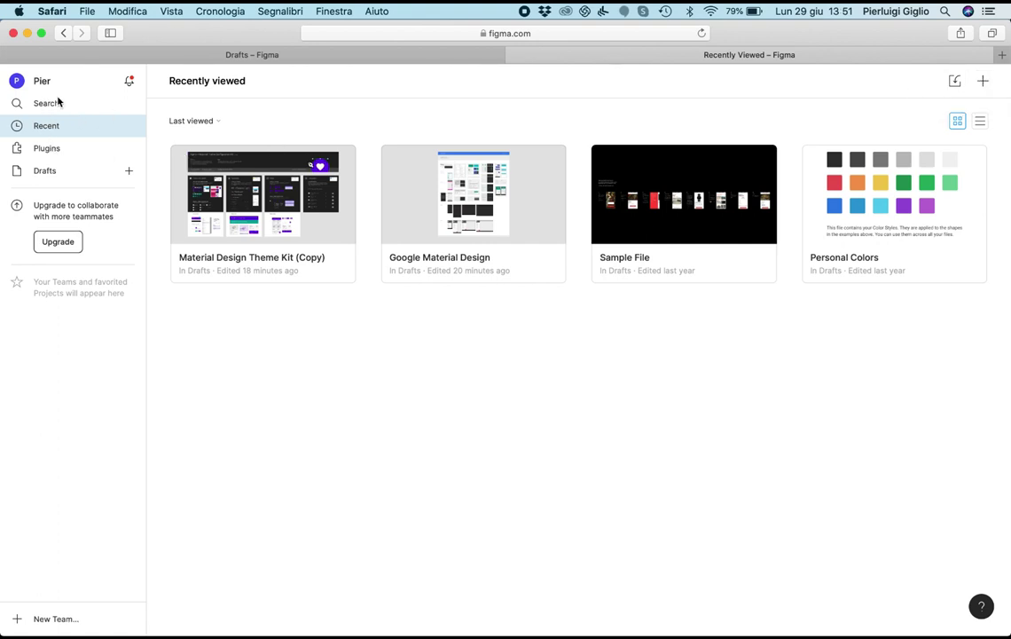
pyautogui.click(56, 103)
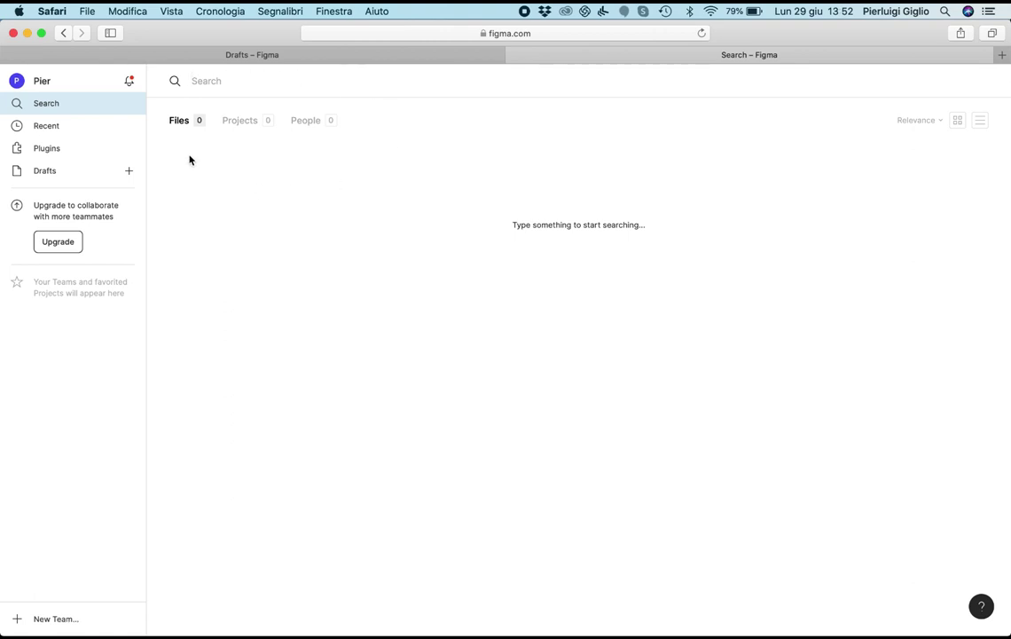
# Step: Search files for 'd', check the pending Mobile Prototype share notification, then open featured Plugins
pyautogui.write('d')
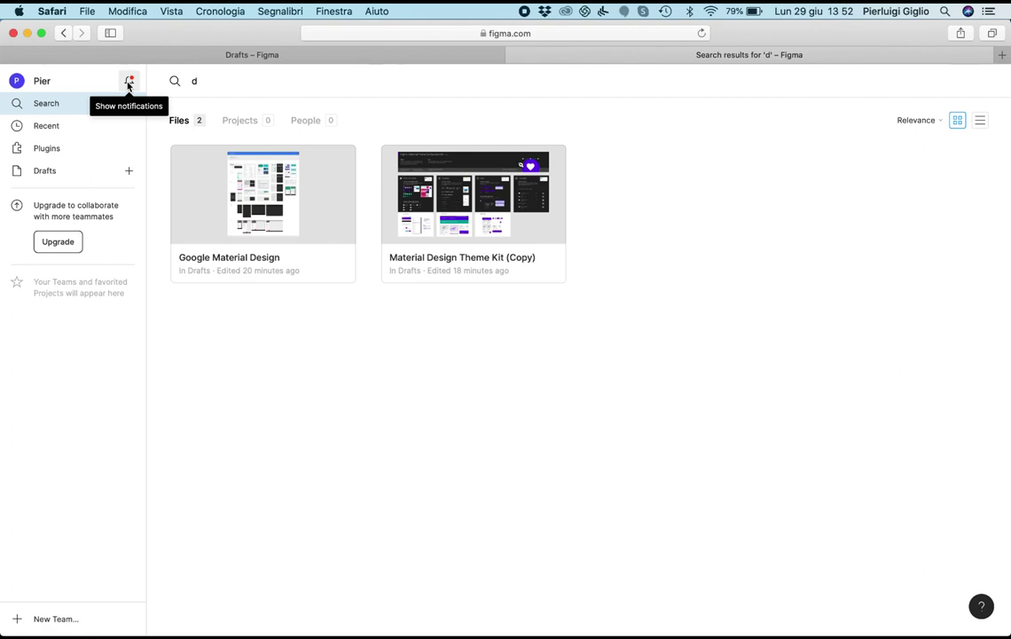
pyautogui.click(129, 83)
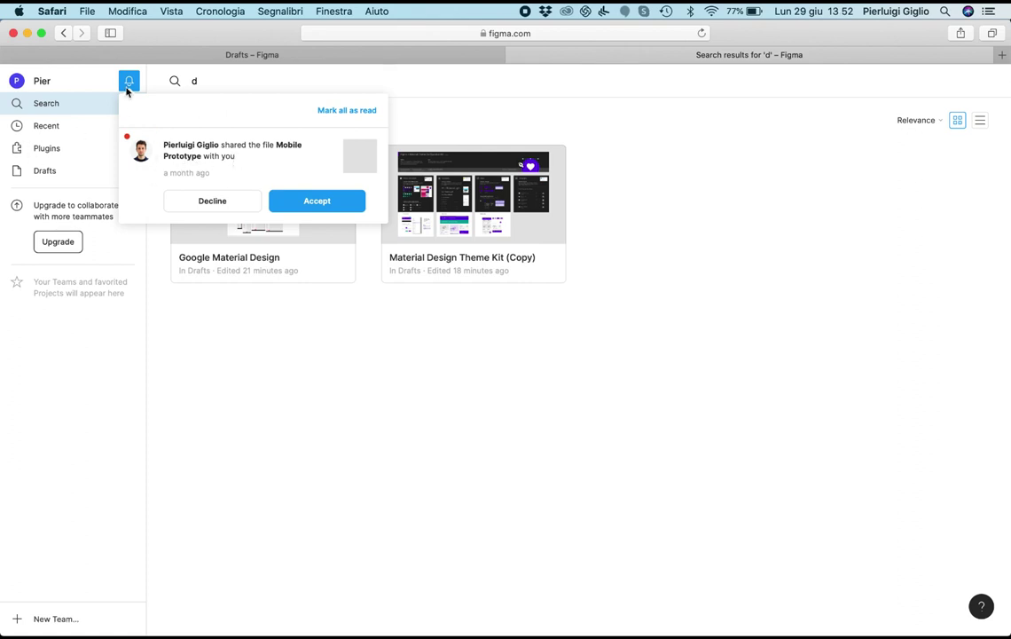
pyautogui.click(49, 149)
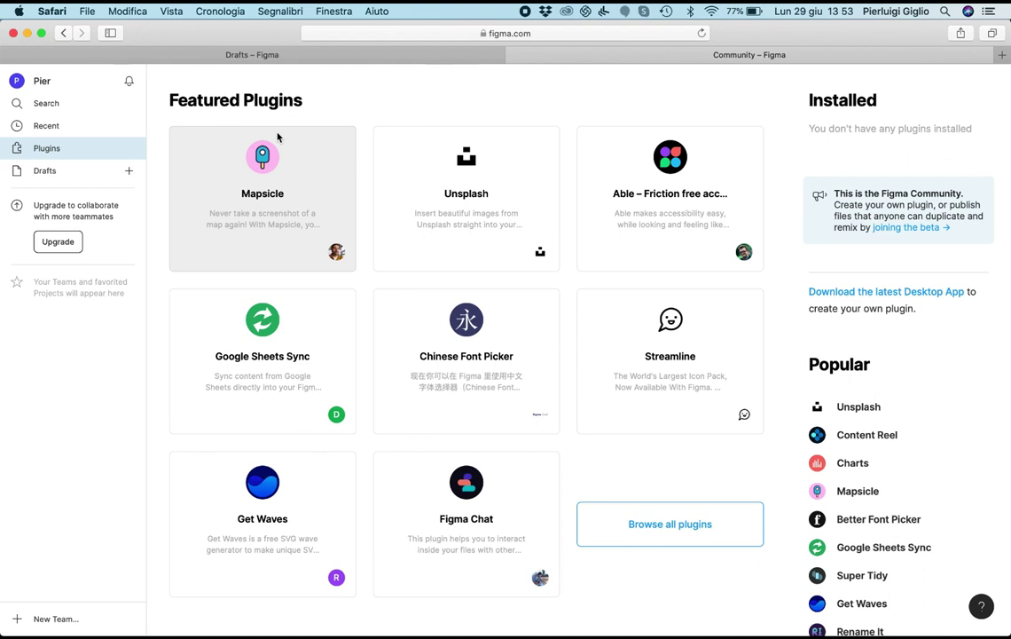
# Step: Open Drafts to list Material Design Theme Kit (Copy), Sample File, Personal Colors and one more file
pyautogui.click(52, 173)
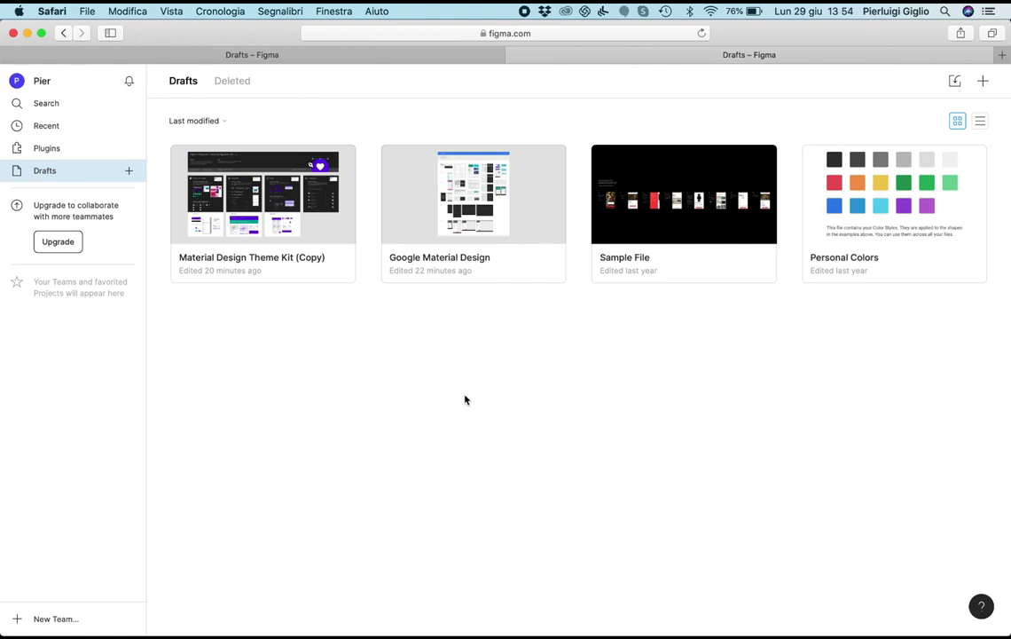
pyautogui.click(982, 608)
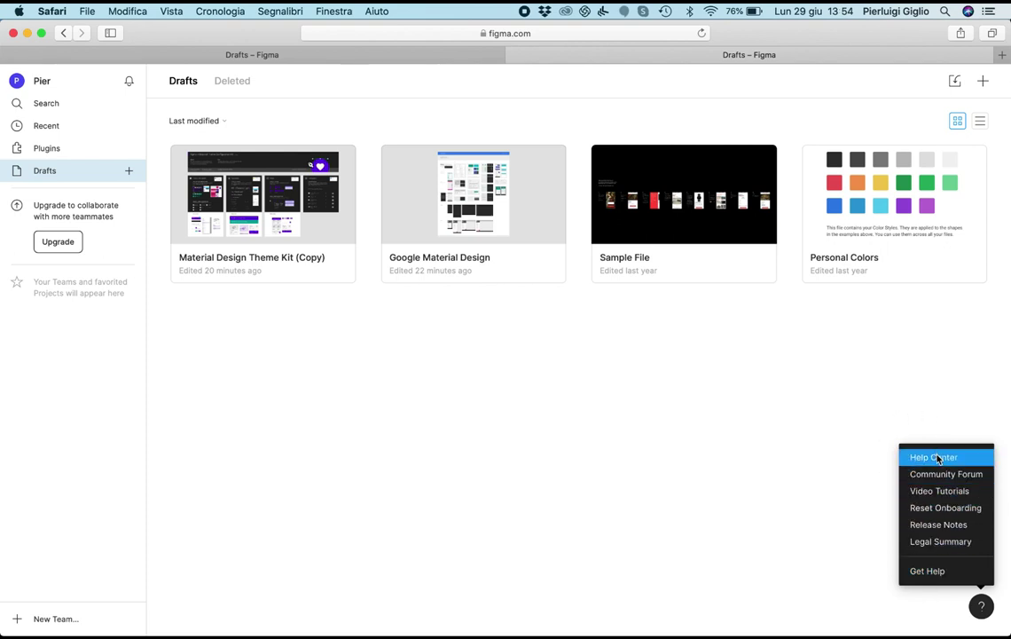
pyautogui.click(779, 436)
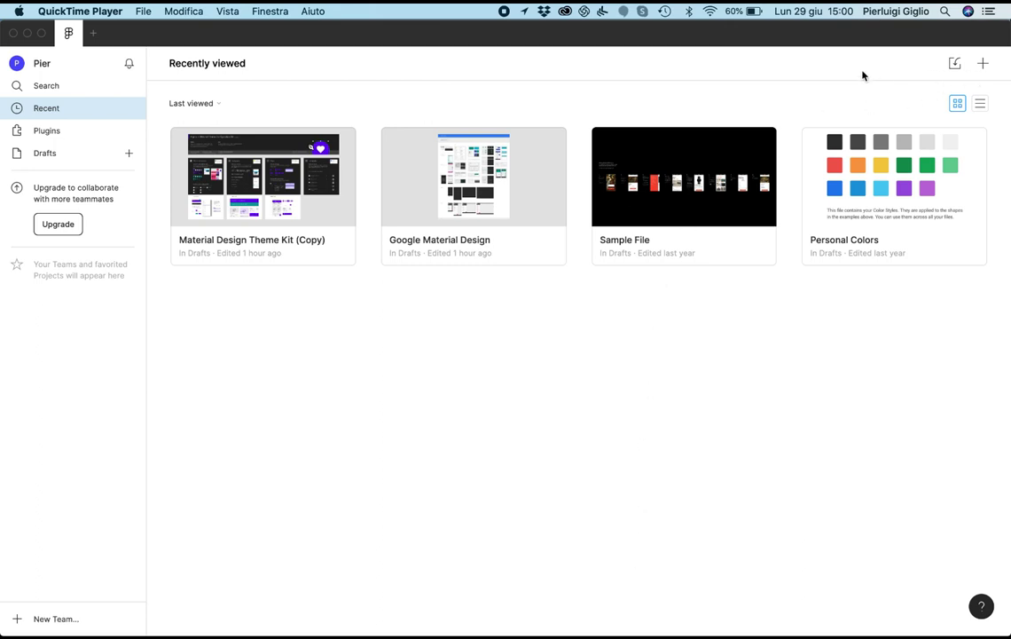
# Step: Create a new blank design file from Drafts and rename it 'Design'
pyautogui.click(987, 66)
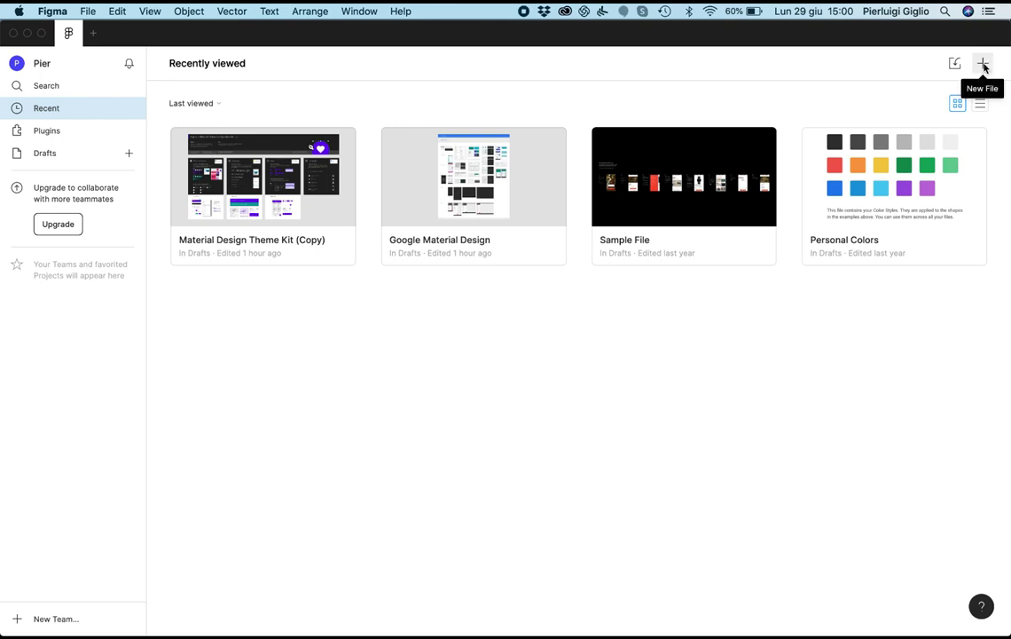
pyautogui.click(983, 65)
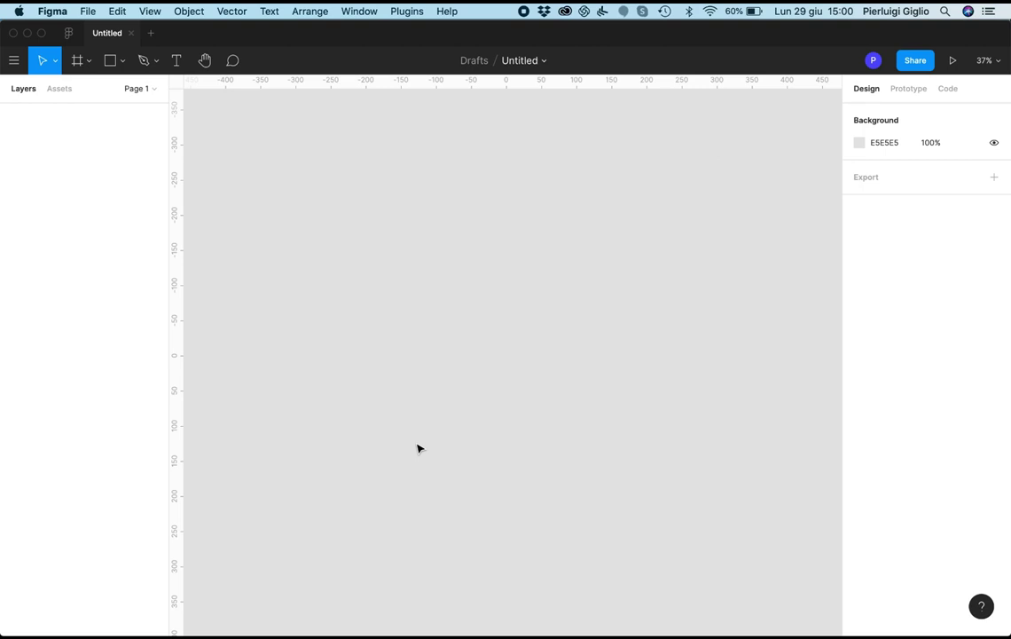
pyautogui.click(521, 62)
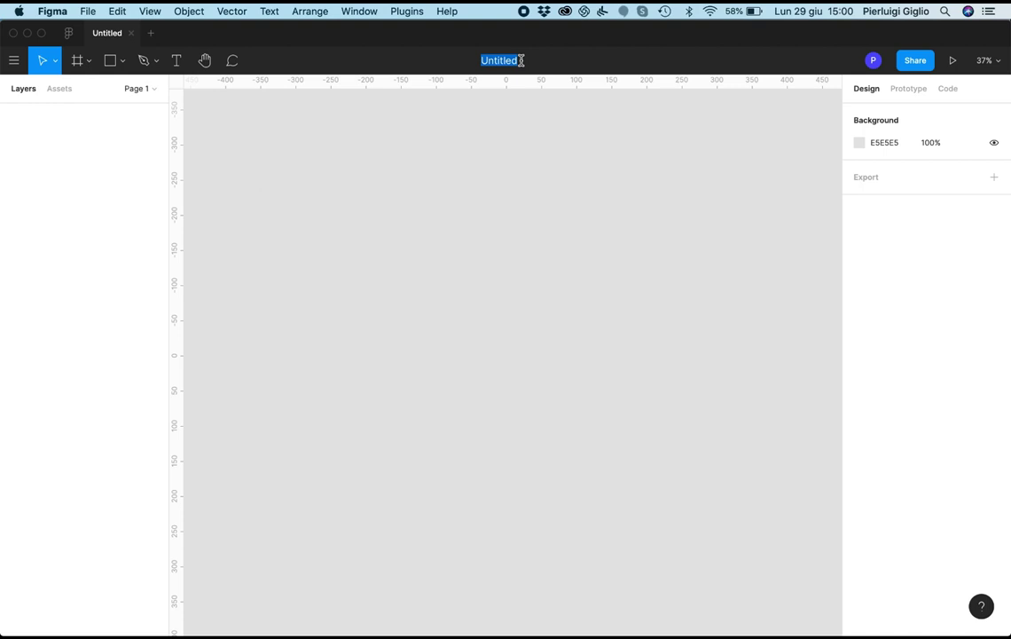
pyautogui.write('Design')
pyautogui.press('Return')
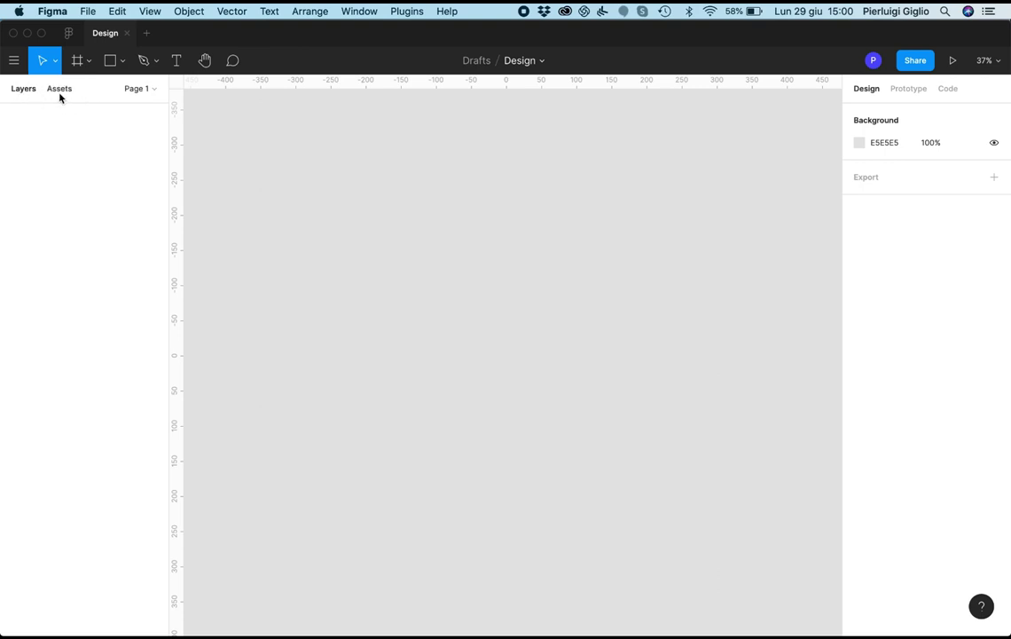
pyautogui.click(152, 90)
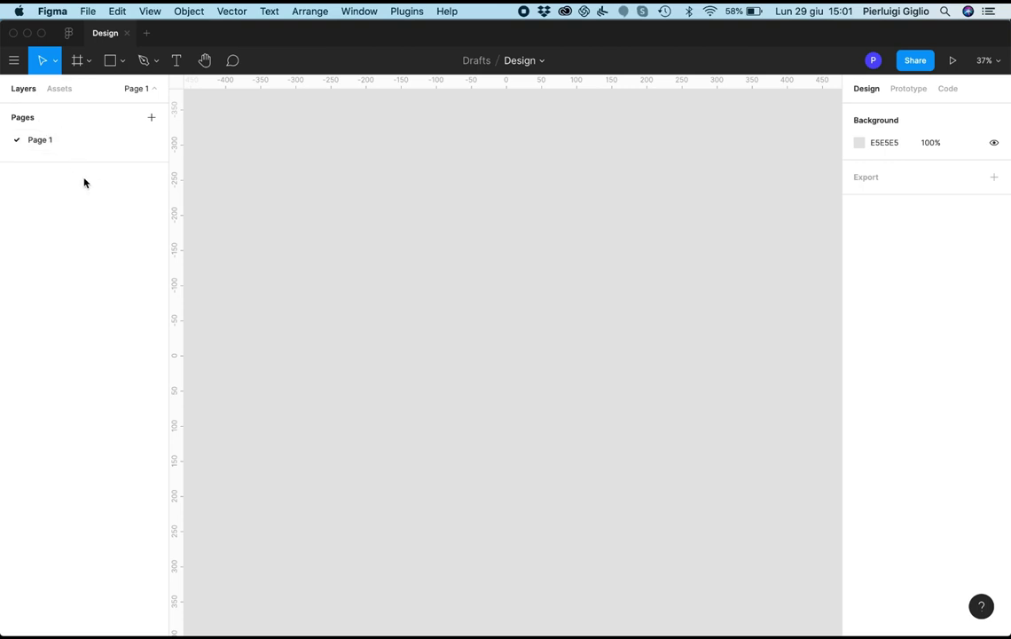
# Step: Enlarge the Pages panel and add a second page named Page 2
pyautogui.moveTo(75, 161); pyautogui.dragTo(55, 344)
pyautogui.click(150, 118)
pyautogui.click(99, 205)
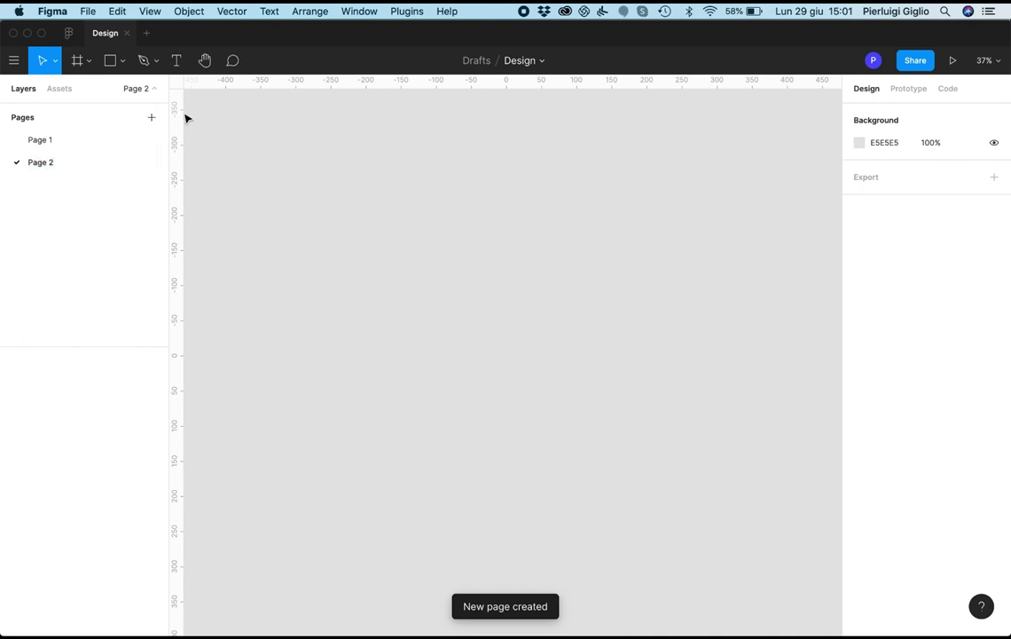
pyautogui.click(120, 63)
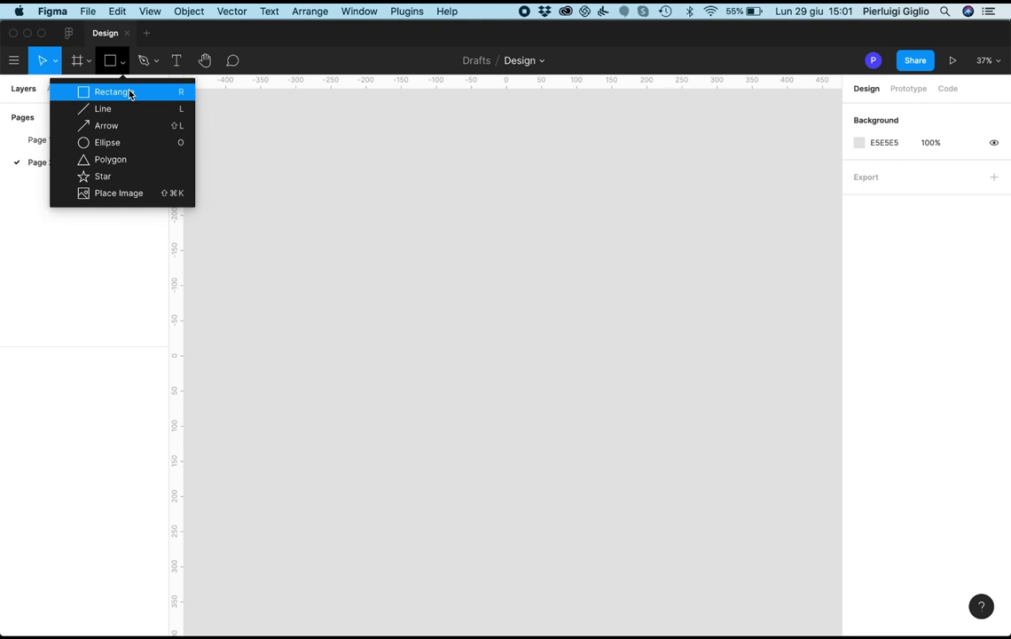
# Step: Draw a grey 587×376 rectangle, Rectangle 1, on the Page 2 canvas and deselect it
pyautogui.click(129, 92)
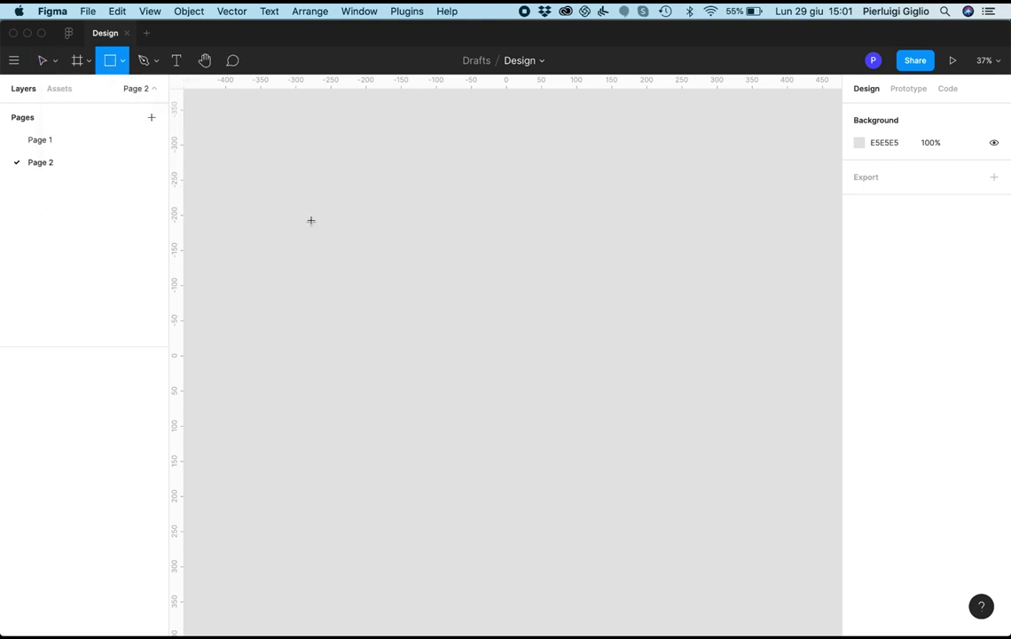
pyautogui.moveTo(308, 217); pyautogui.dragTo(720, 480)
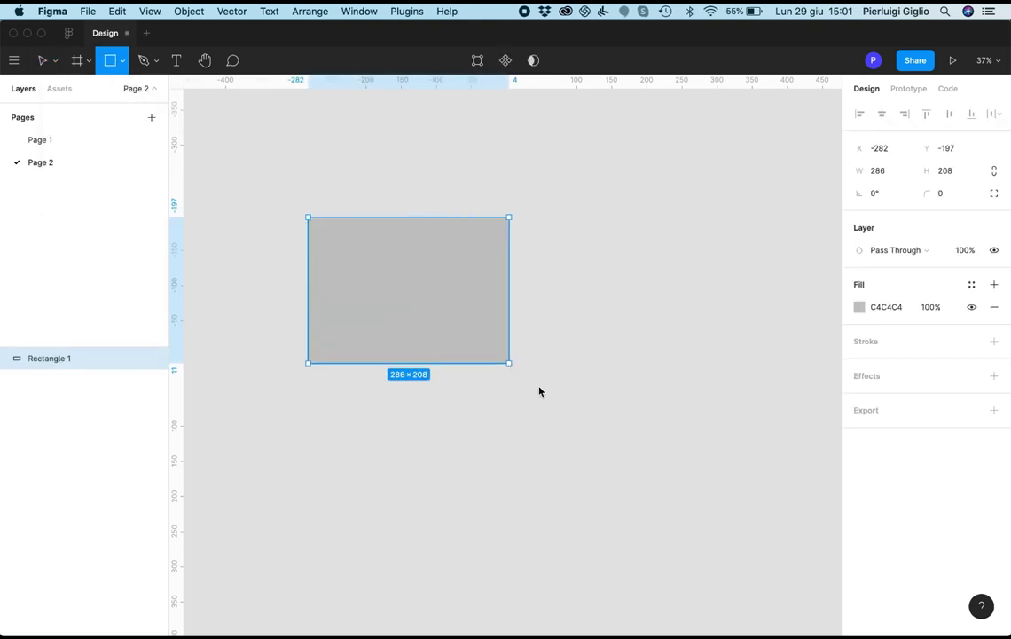
pyautogui.moveTo(720, 480); pyautogui.dragTo(720, 481)
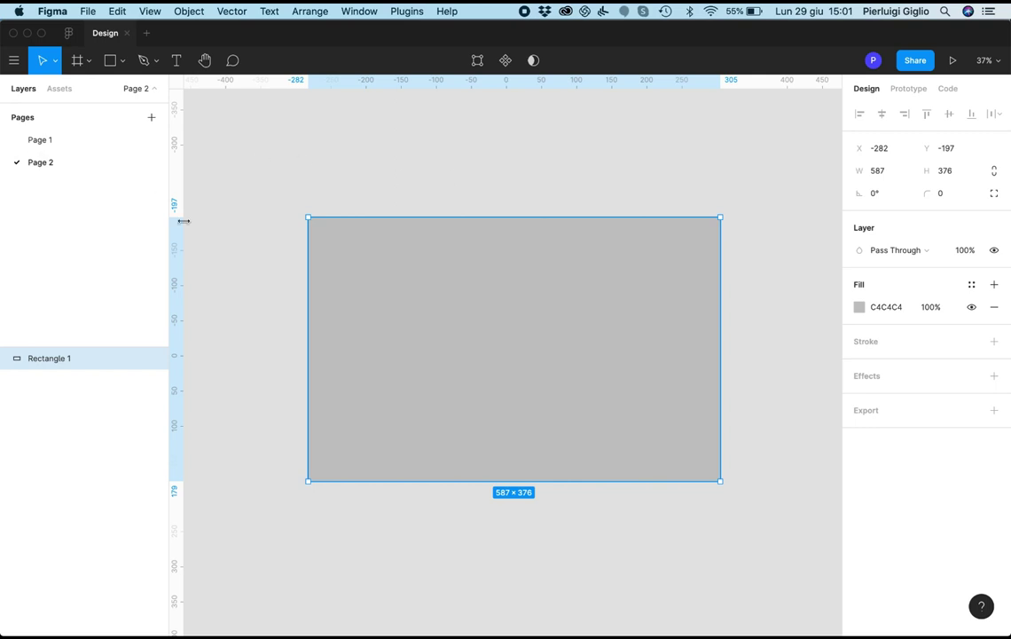
pyautogui.moveTo(84, 358)
pyautogui.click(103, 394)
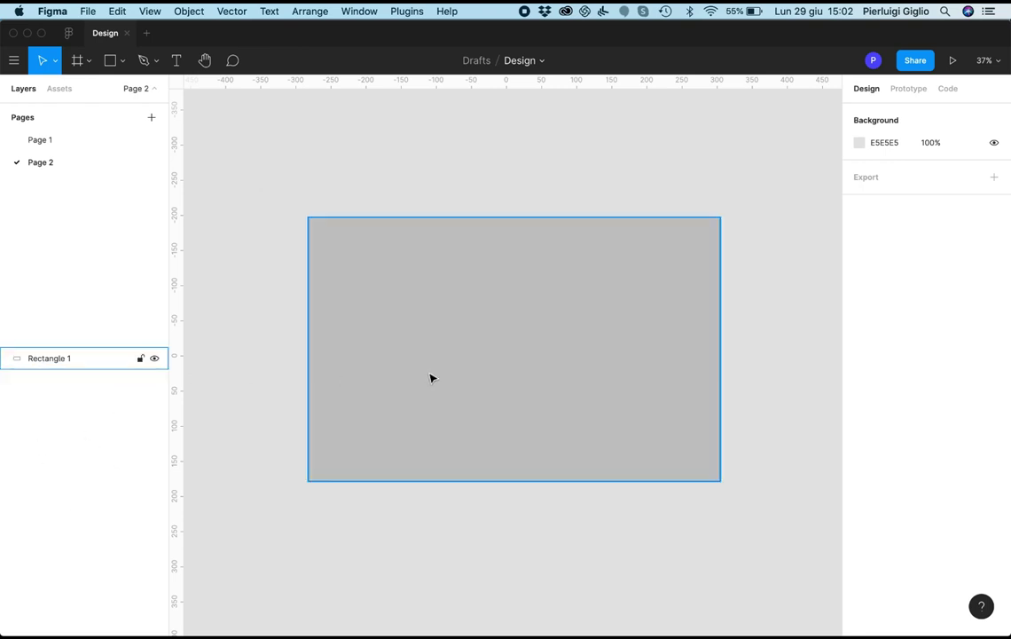
pyautogui.click(123, 60)
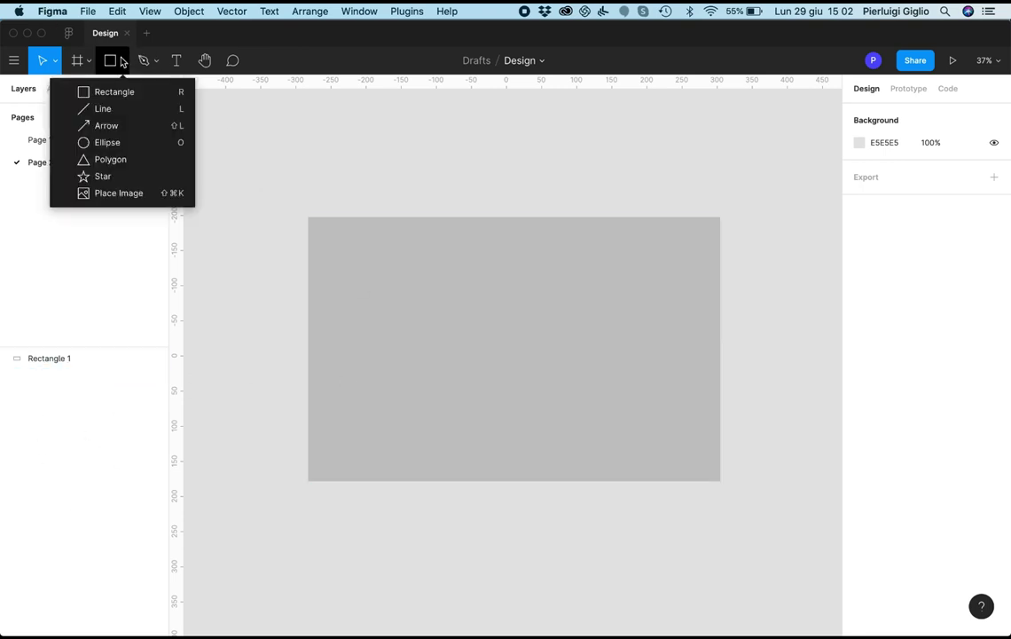
# Step: Draw a 415×415 star overlapping the rectangle's top-left corner and give it a red fill
pyautogui.click(100, 177)
pyautogui.moveTo(239, 122)
pyautogui.mouseDown()
pyautogui.moveTo(478, 375)
pyautogui.moveTo(531, 413)
pyautogui.mouseUp()
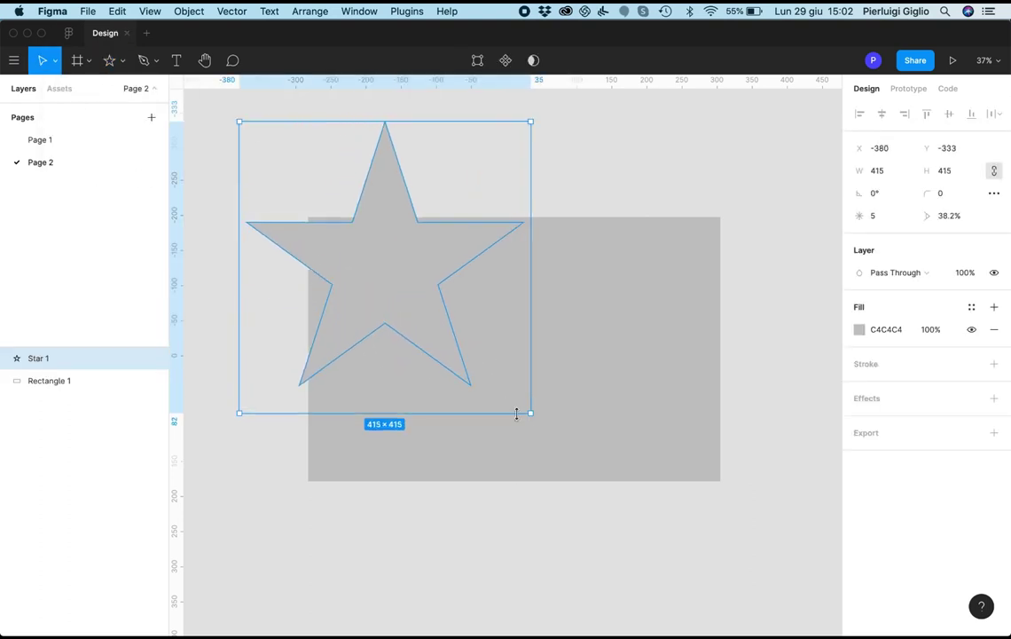
pyautogui.click(860, 331)
pyautogui.moveTo(771, 316); pyautogui.dragTo(781, 303)
pyautogui.click(626, 148)
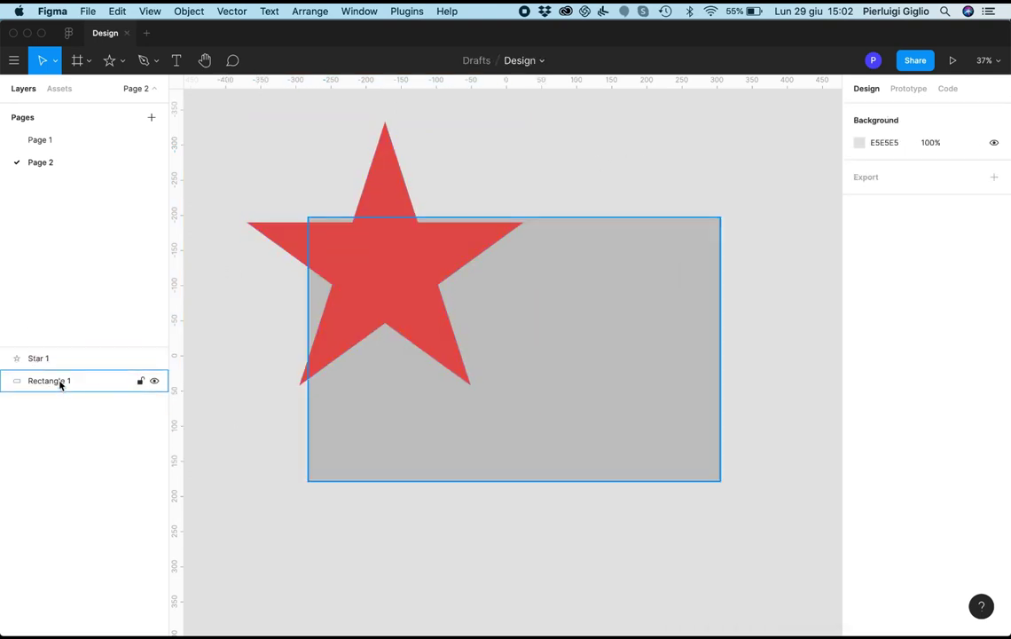
# Step: Center the star on the rectangle and move Star 1 below Rectangle 1 in Layers
pyautogui.moveTo(402, 266); pyautogui.dragTo(503, 327)
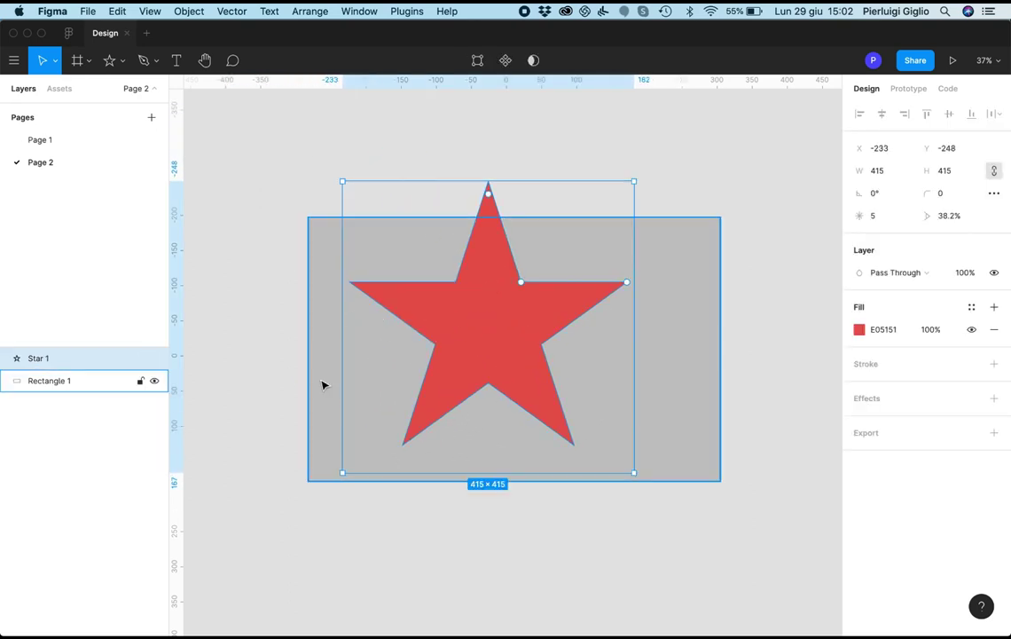
pyautogui.moveTo(61, 358); pyautogui.dragTo(55, 387)
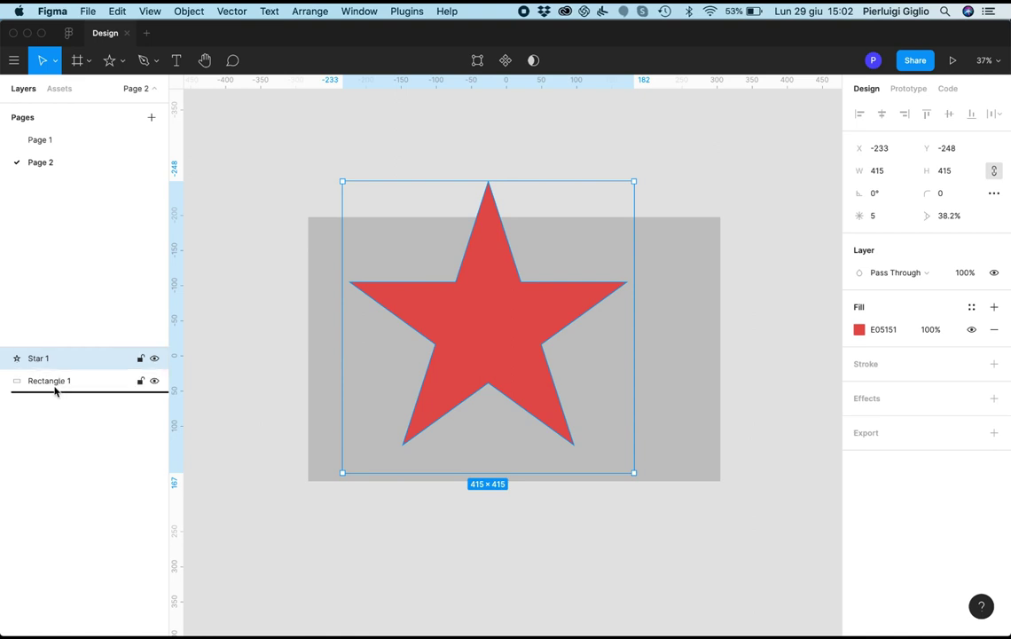
pyautogui.moveTo(54, 391); pyautogui.dragTo(55, 396)
pyautogui.moveTo(54, 394); pyautogui.dragTo(54, 391)
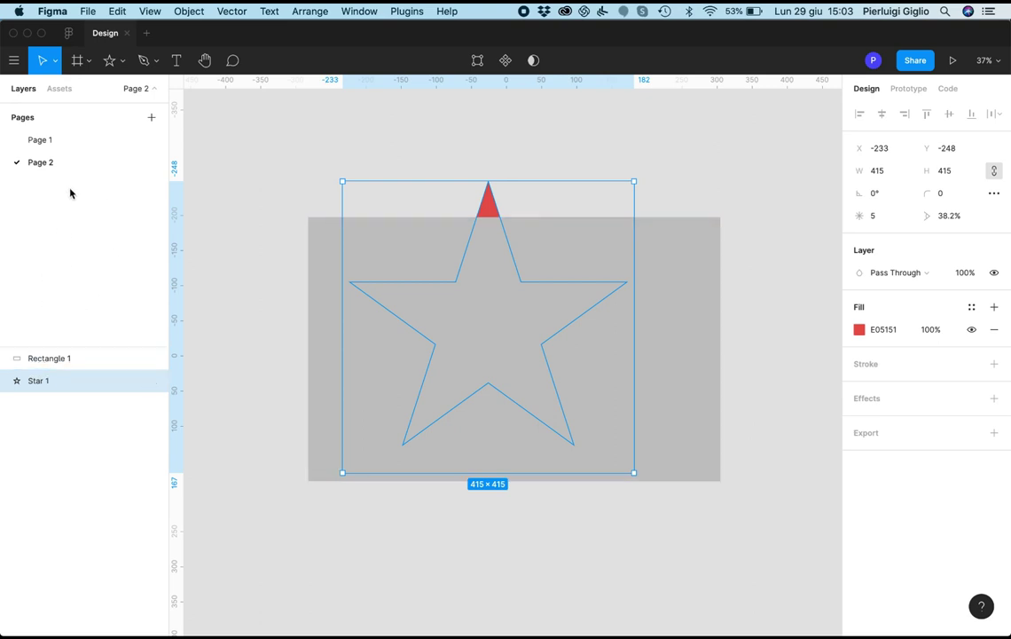
pyautogui.click(71, 140)
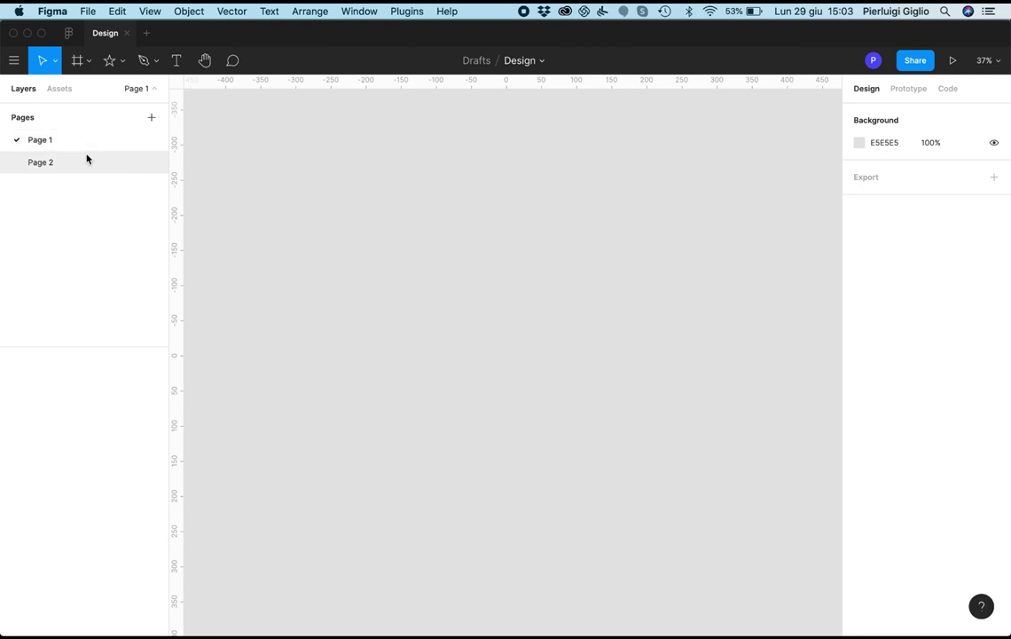
pyautogui.click(65, 167)
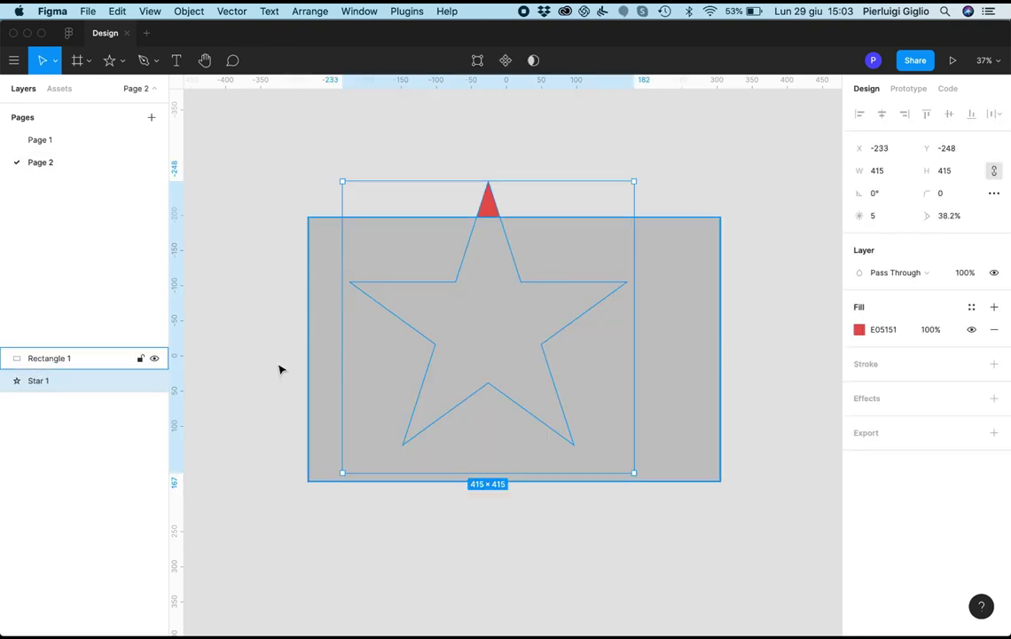
pyautogui.click(228, 342)
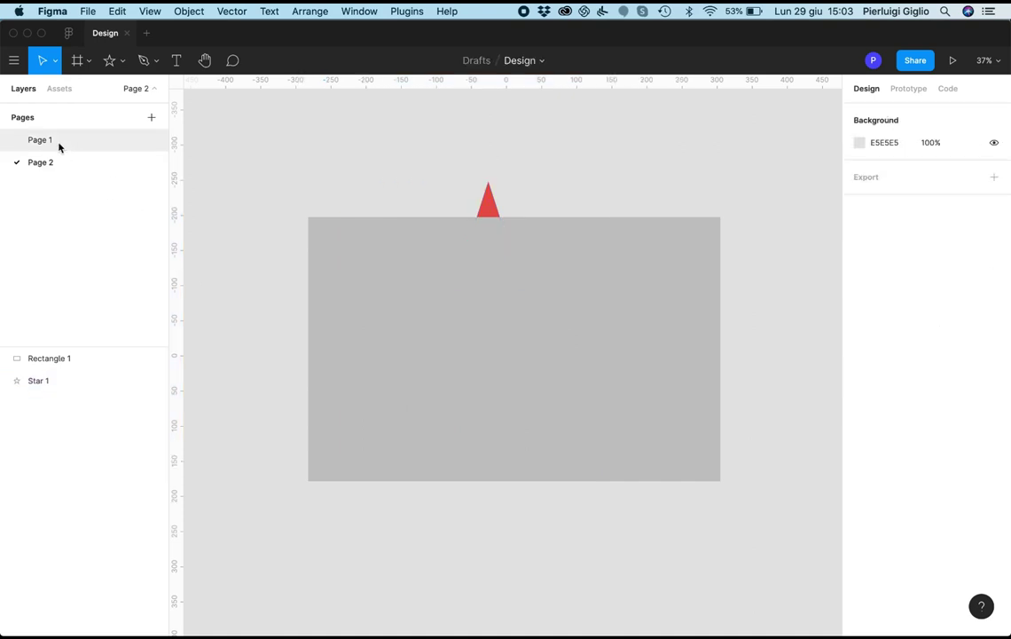
# Step: On Page 1, draw a grey 542×542 triangle, Polygon 1, with the Polygon tool
pyautogui.click(59, 147)
pyautogui.click(117, 62)
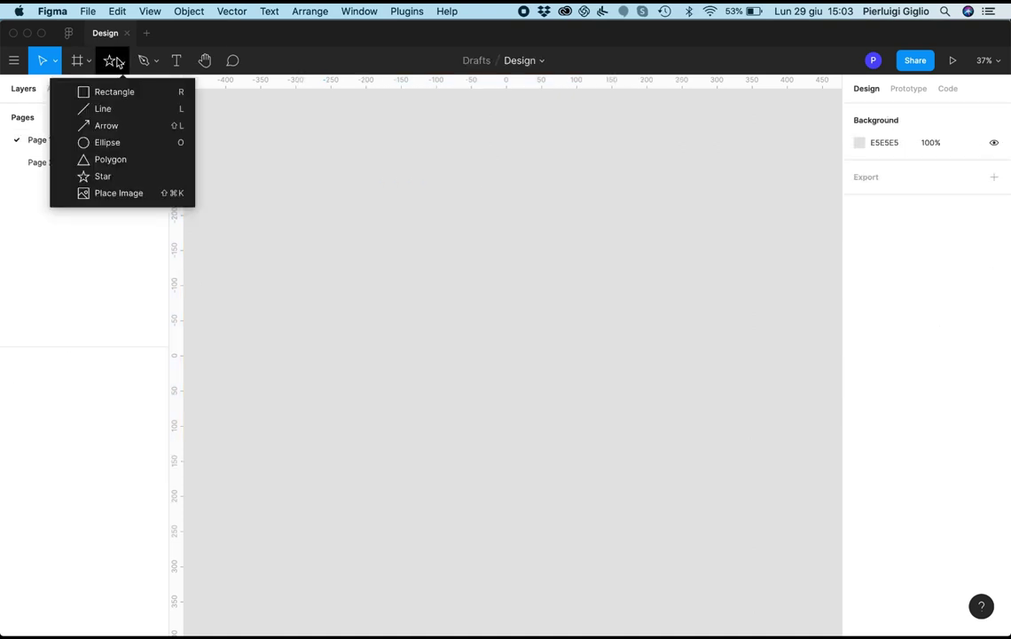
pyautogui.click(142, 157)
pyautogui.moveTo(342, 201); pyautogui.dragTo(688, 583)
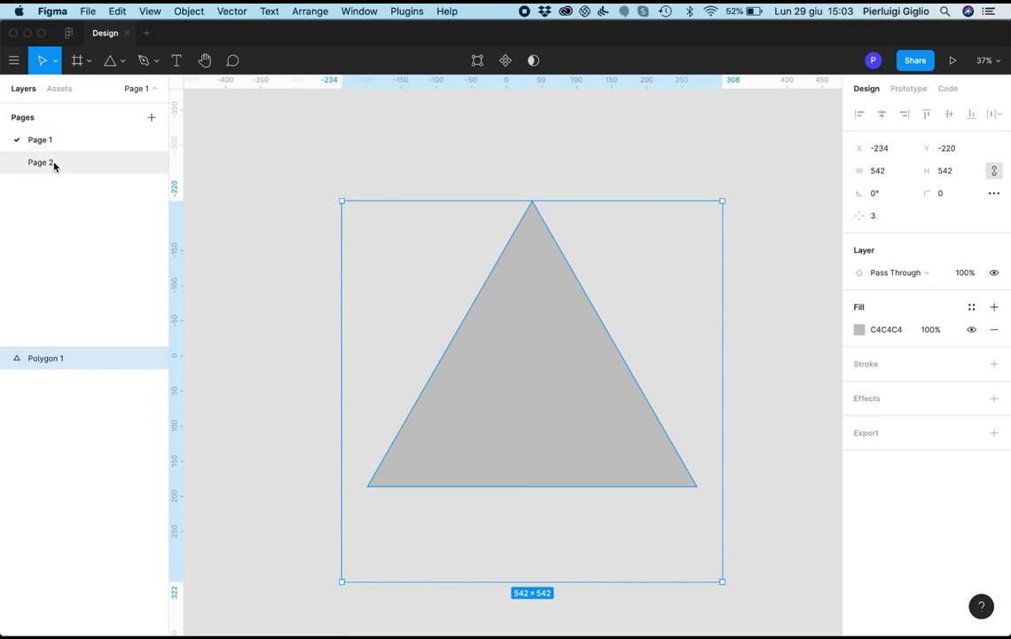
pyautogui.click(263, 277)
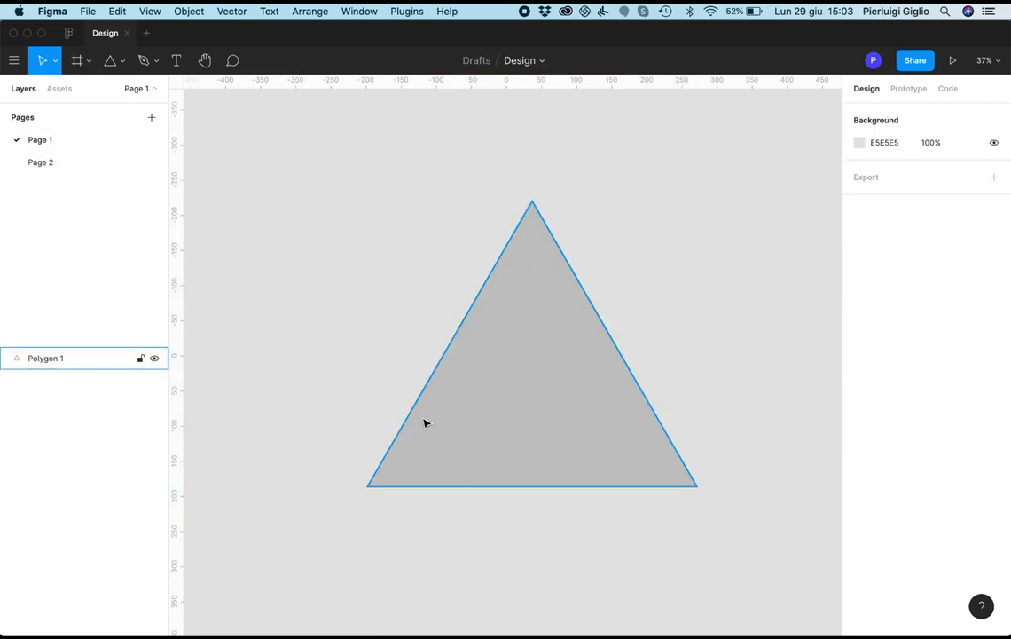
# Step: Delete Rectangle 1 on Page 2 to expose the red star, then return to Page 1
pyautogui.click(51, 165)
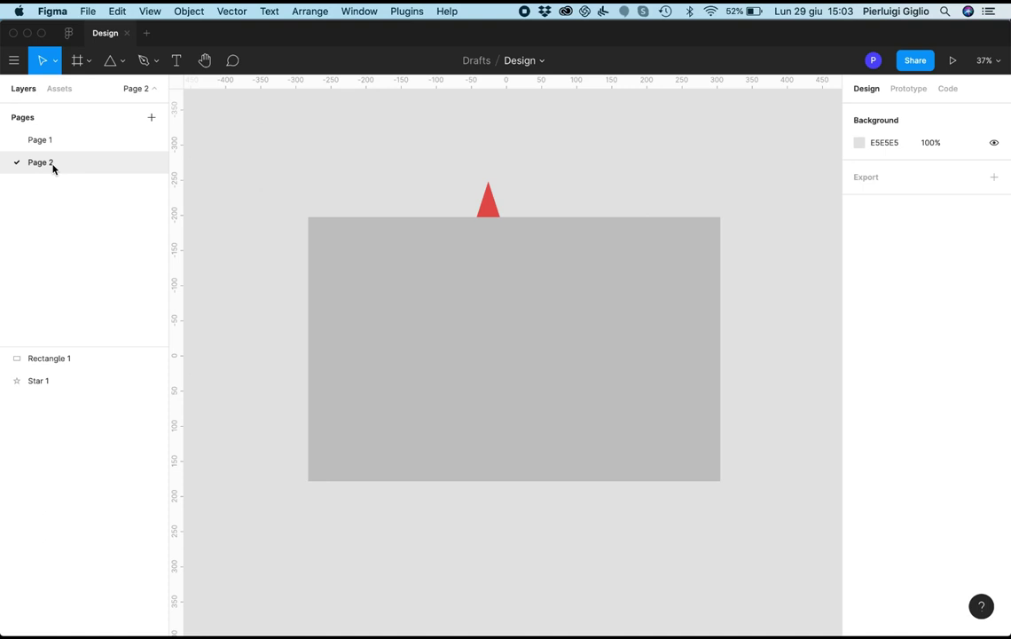
pyautogui.click(589, 344)
pyautogui.press('Delete')
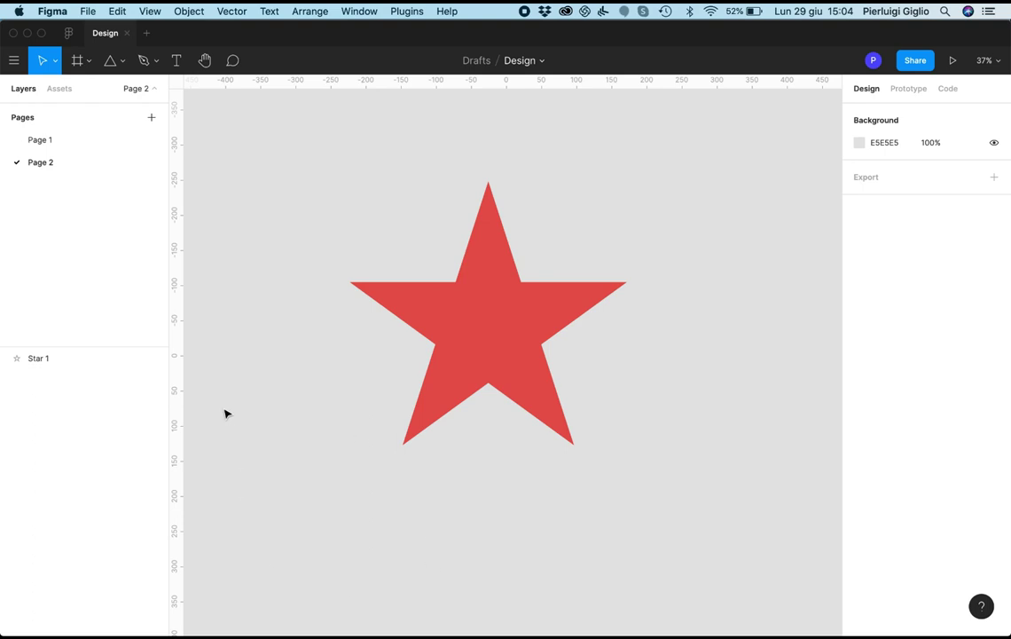
pyautogui.click(48, 141)
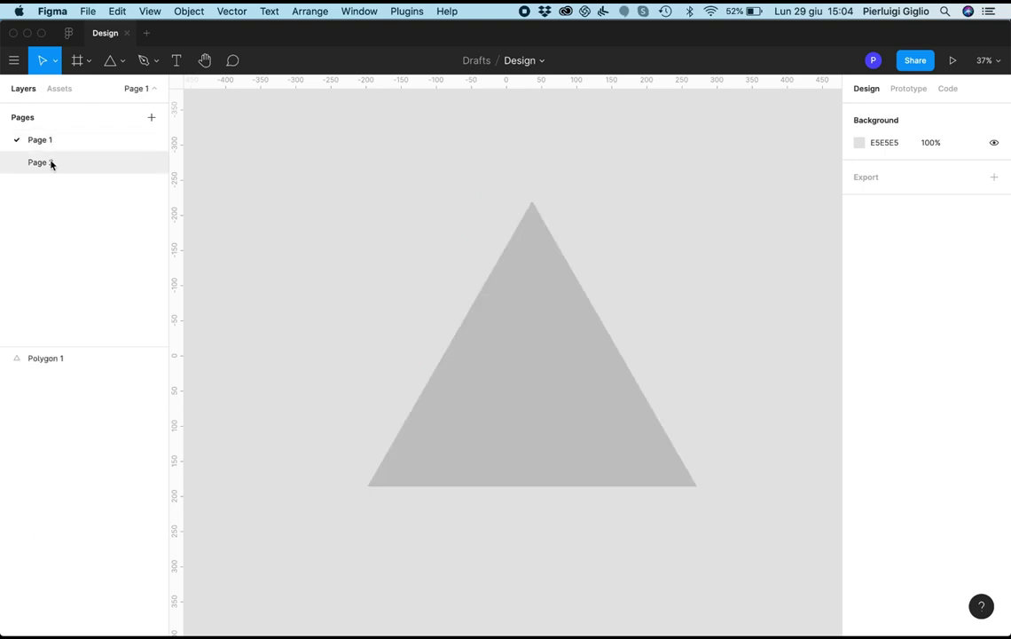
# Step: Switch between Page 2 and Page 1, ending back on Page 2
pyautogui.click(50, 165)
pyautogui.click(45, 142)
pyautogui.click(46, 165)
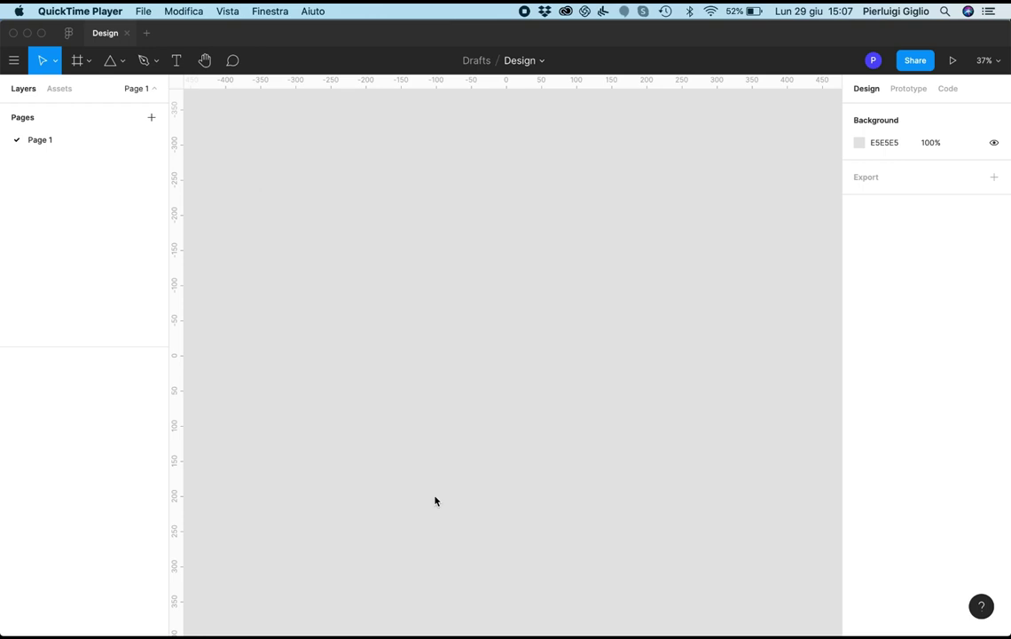
# Step: Add a blank 375×667 iPhone 8 frame to Page 1 from the Phone frame presets
pyautogui.click(79, 63)
pyautogui.click(79, 64)
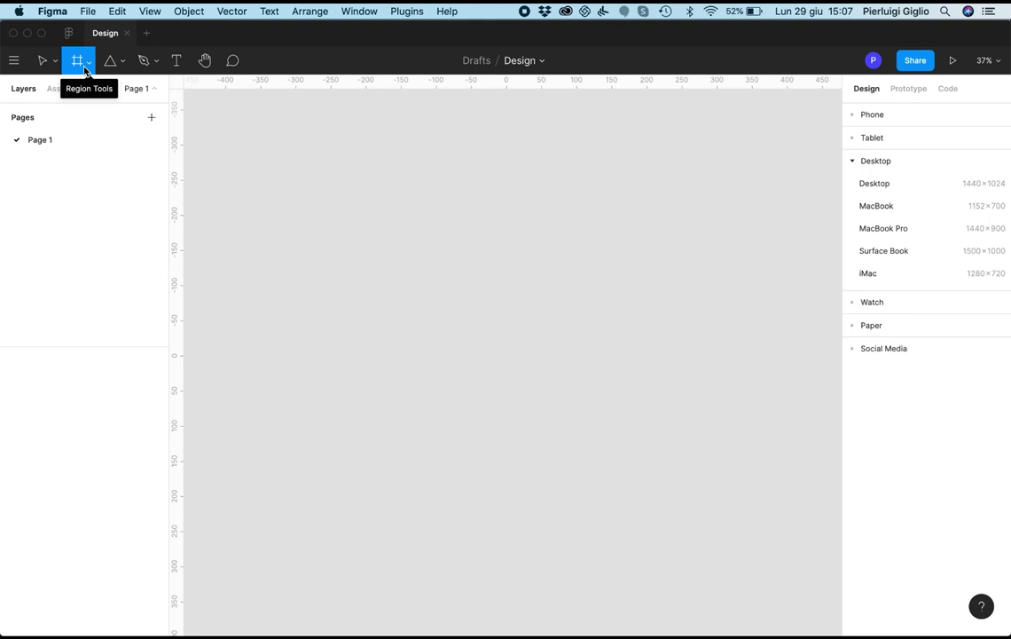
pyautogui.click(88, 62)
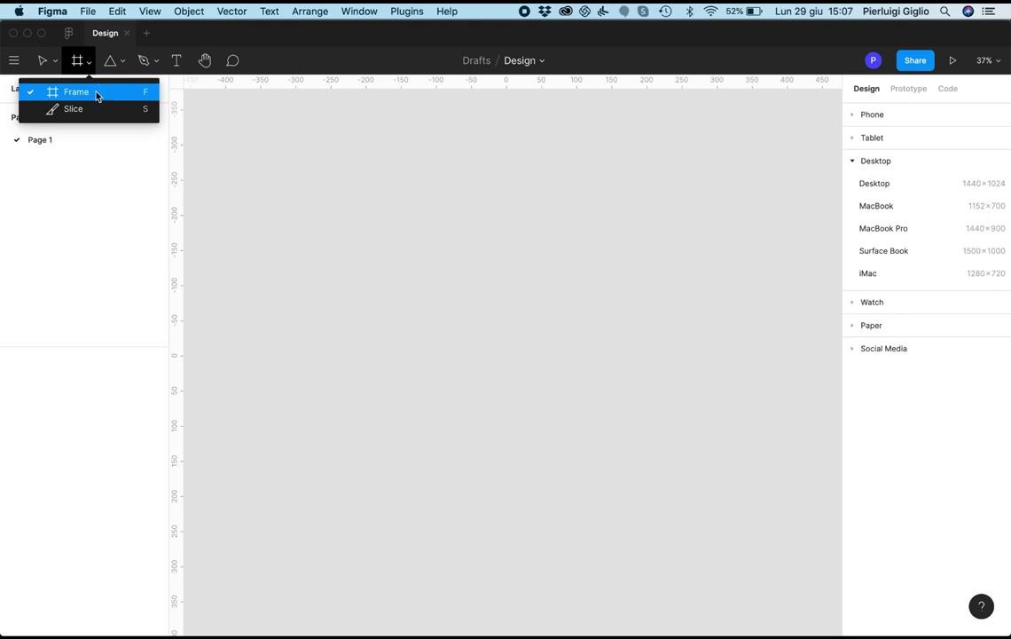
pyautogui.click(97, 92)
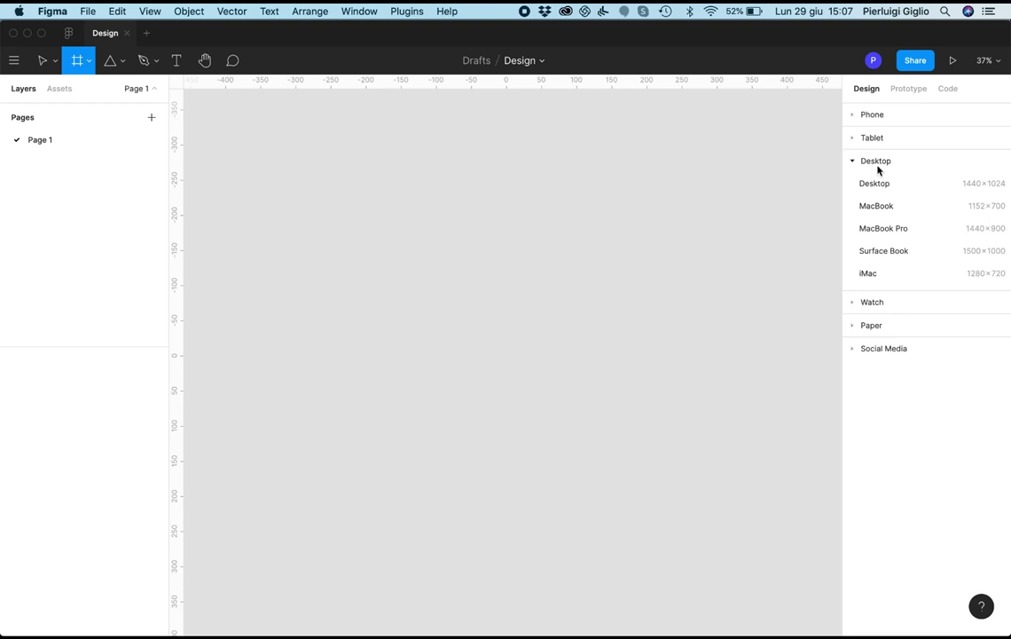
pyautogui.click(852, 115)
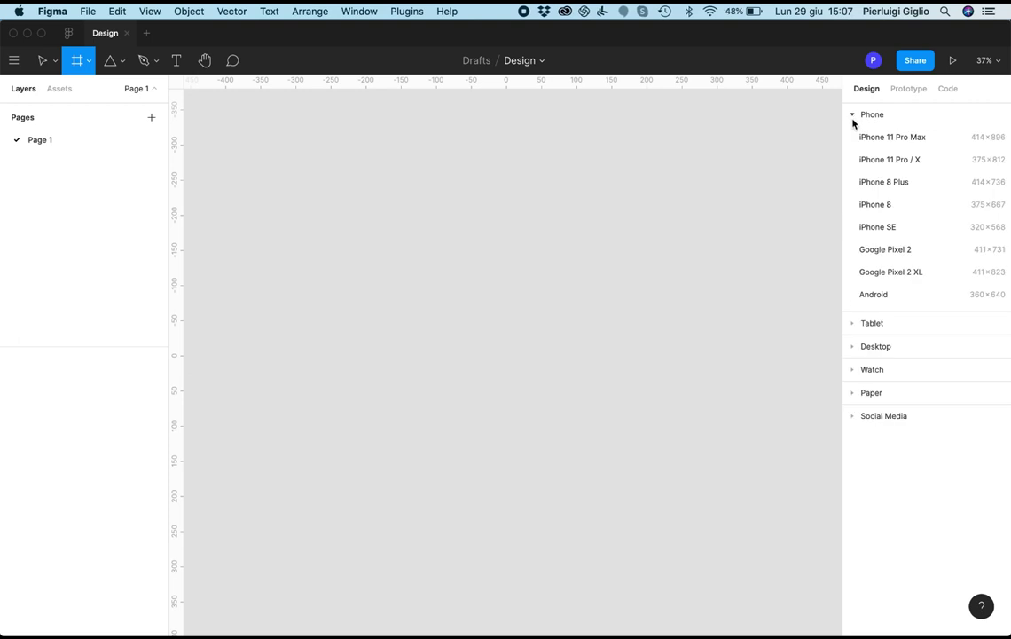
pyautogui.click(876, 205)
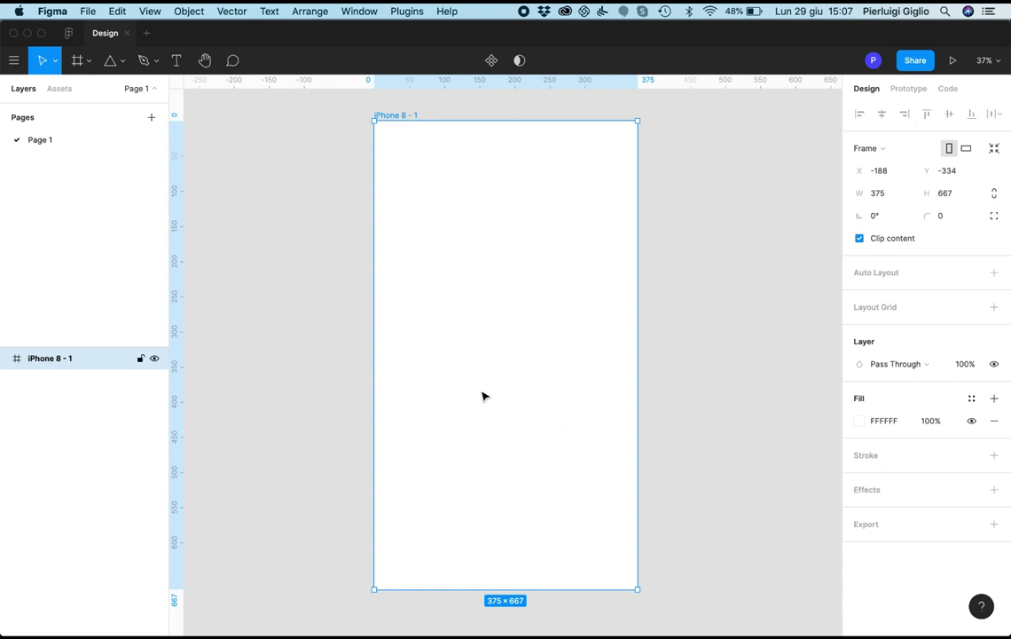
pyautogui.hscroll(5, 482, 396)
# Step: Draw a five-point star inside the iPhone 8 - 1 frame with the Star tool
pyautogui.hscroll(2, 483, 397)
pyautogui.hscroll(2, 483, 396)
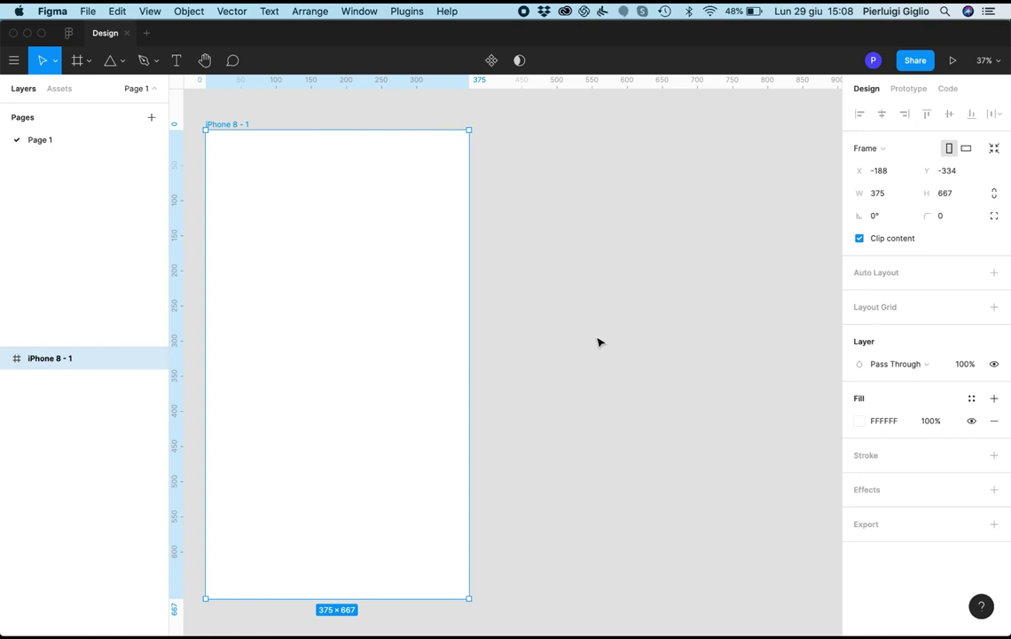
pyautogui.hscroll(-3, 428, 245)
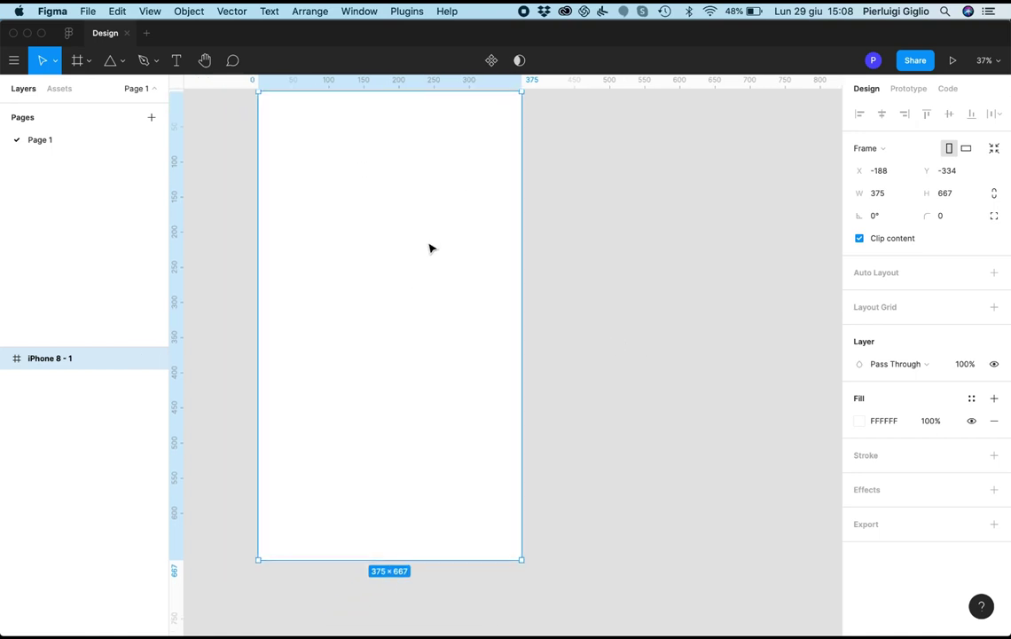
pyautogui.hscroll(-2, 404, 241)
pyautogui.moveTo(434, 355)
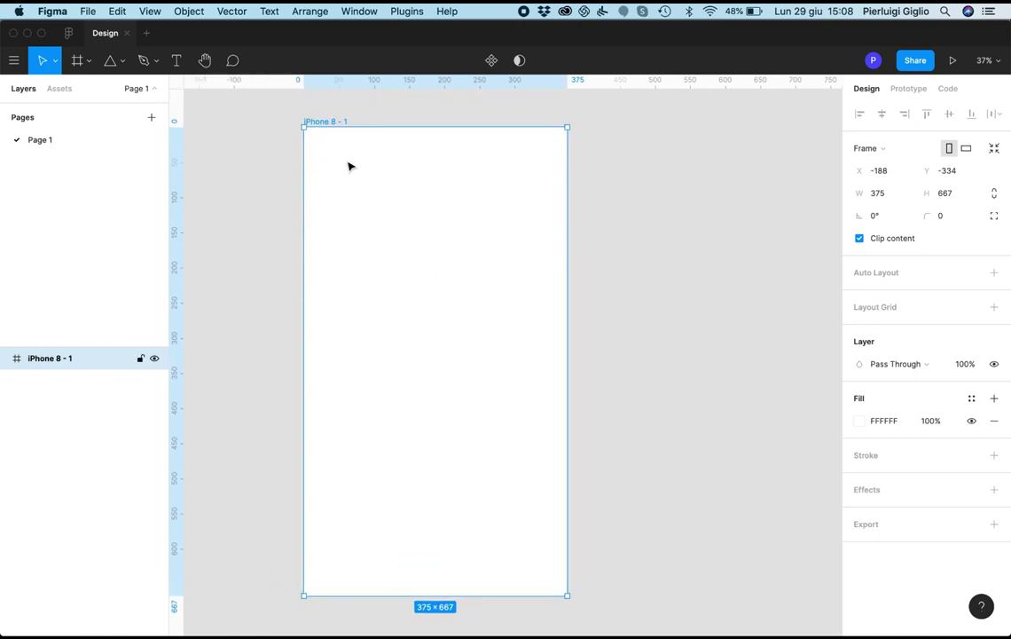
pyautogui.hscroll(-1, 353, 170)
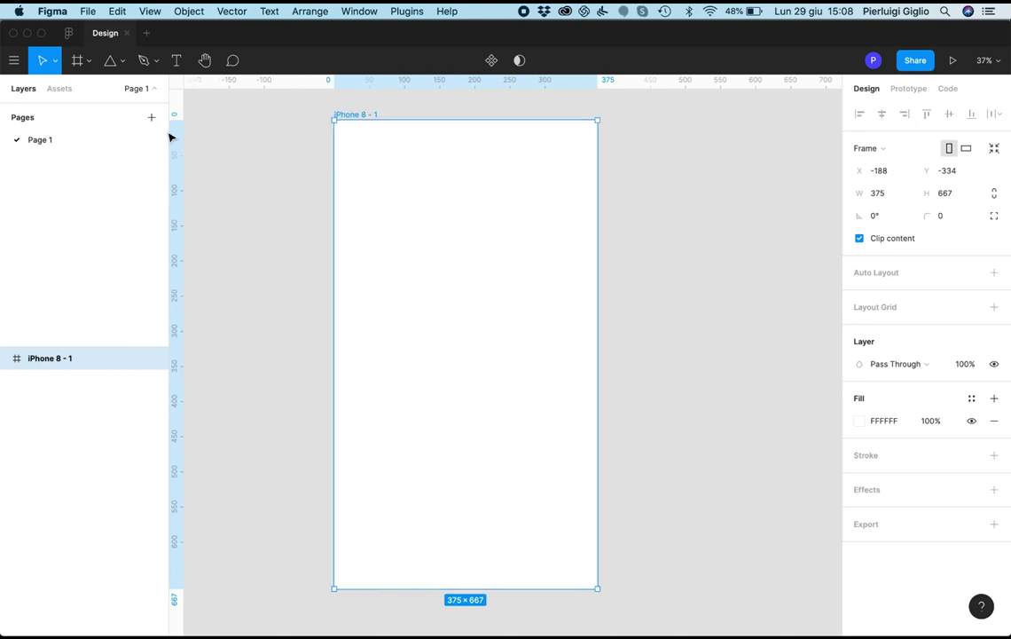
pyautogui.click(110, 60)
pyautogui.click(119, 62)
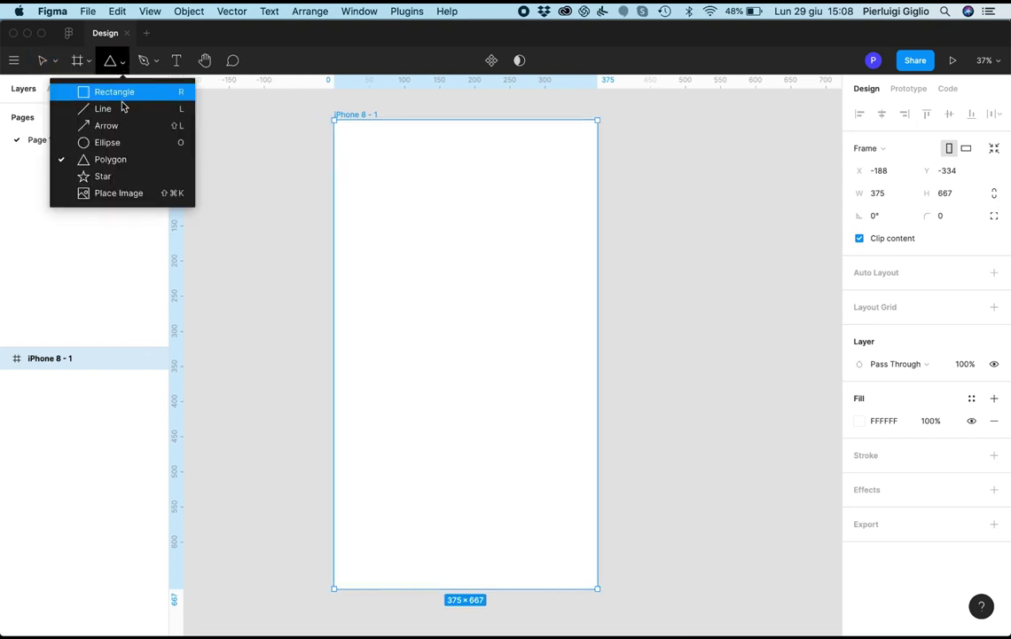
pyautogui.click(103, 176)
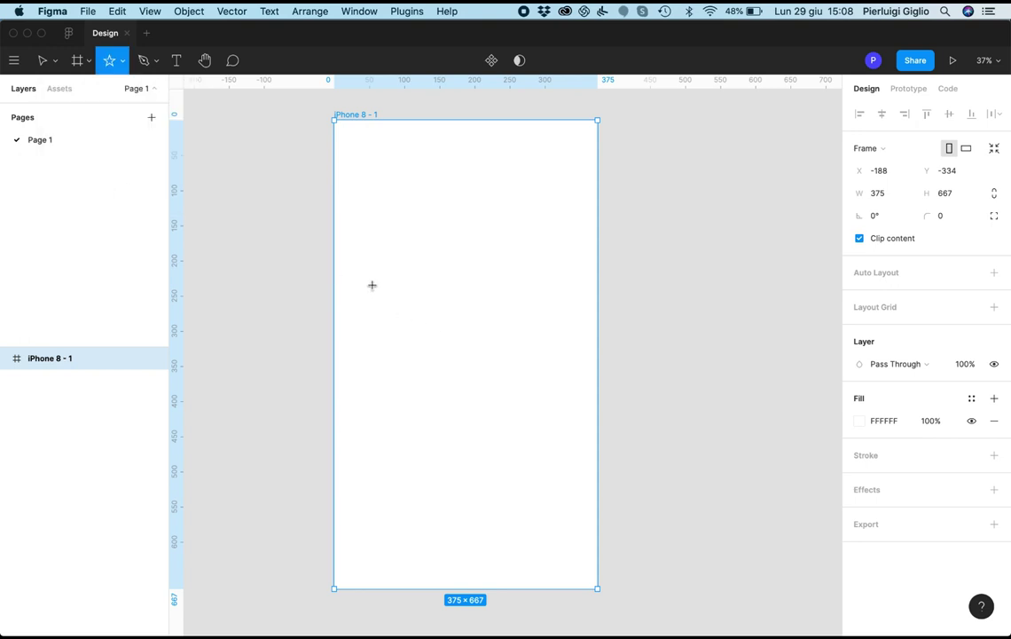
pyautogui.moveTo(372, 285); pyautogui.dragTo(587, 494)
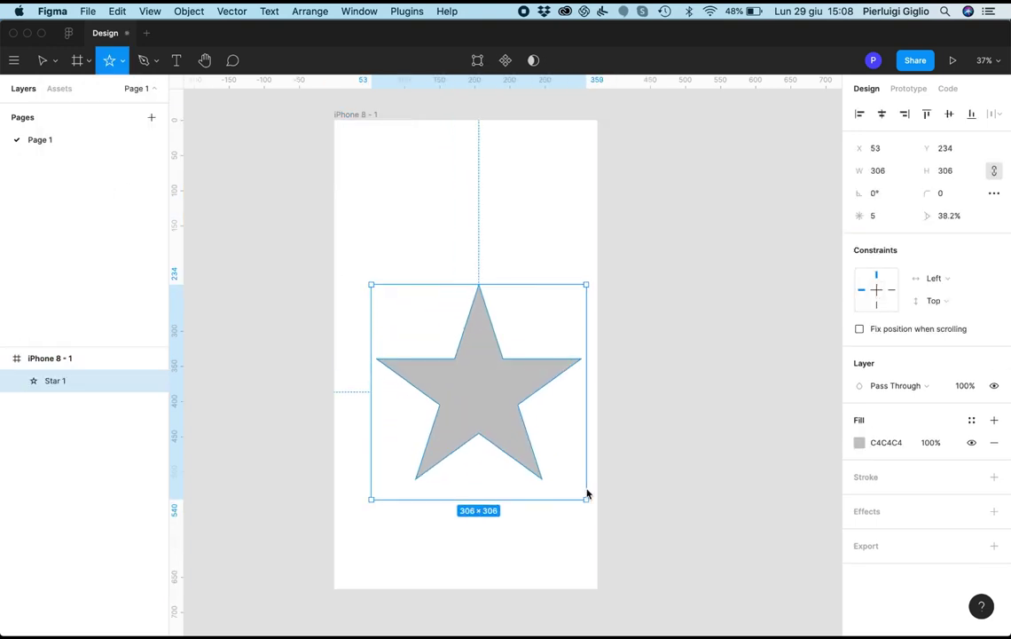
pyautogui.moveTo(587, 494); pyautogui.dragTo(586, 489)
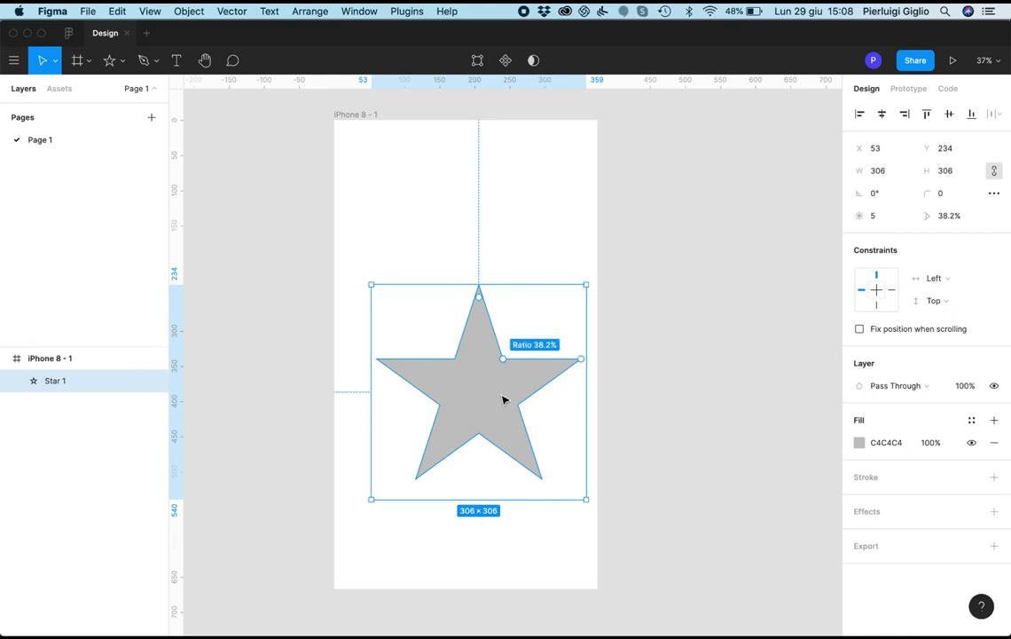
# Step: Give the star a saturated bright green fill
pyautogui.click(859, 443)
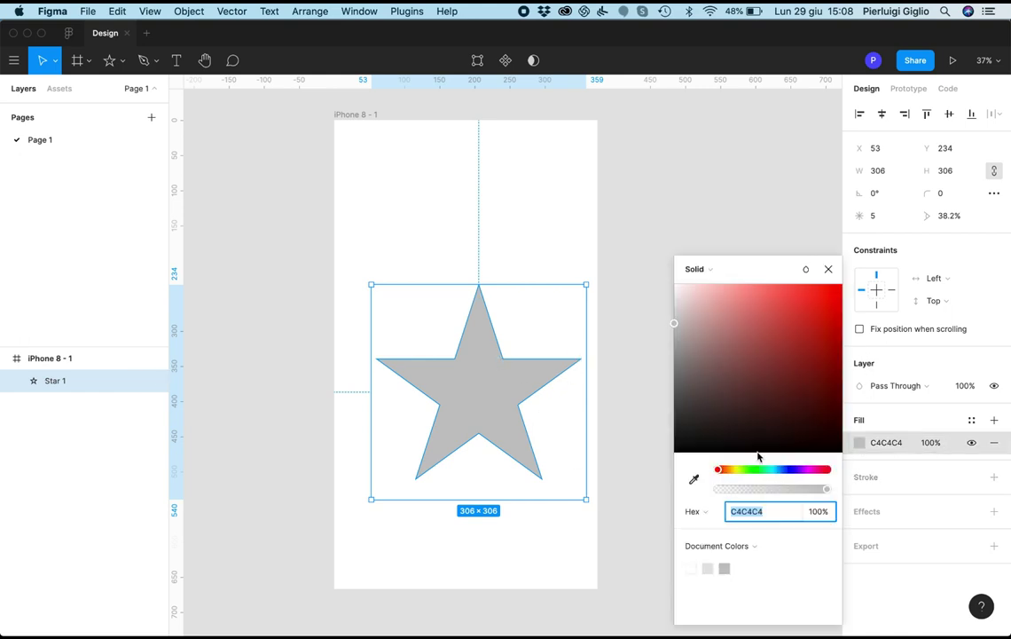
pyautogui.click(758, 470)
pyautogui.moveTo(805, 327); pyautogui.dragTo(871, 284)
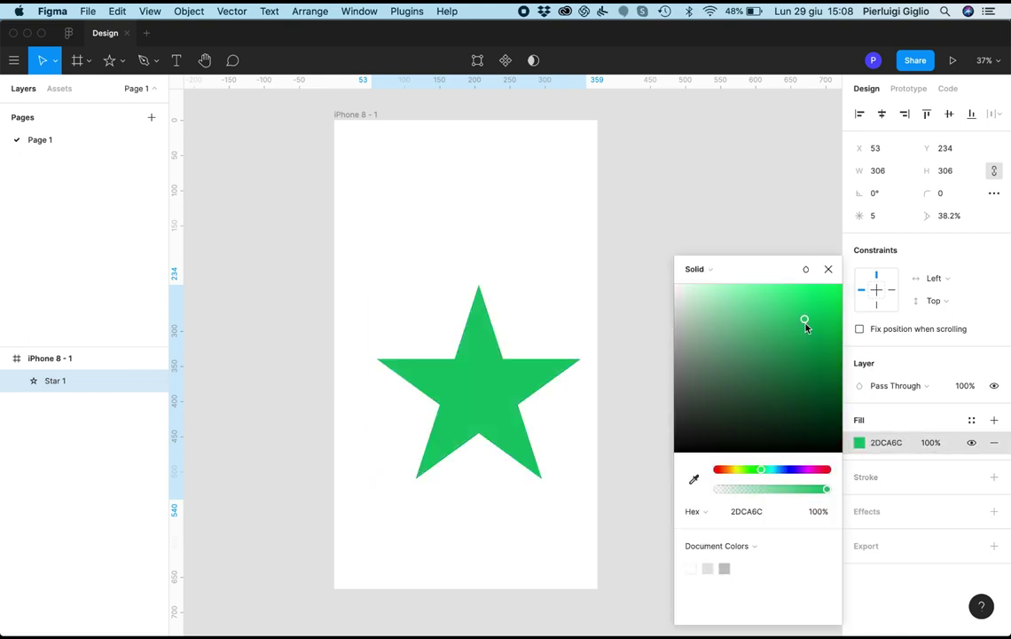
pyautogui.click(670, 210)
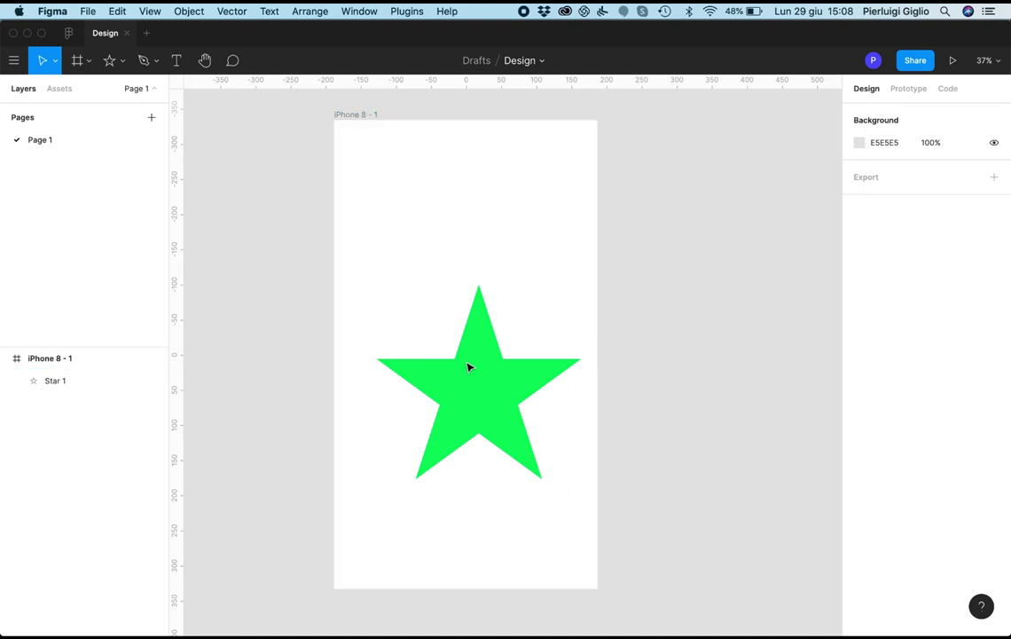
# Step: Move the 306×306 star into the iPhone 8 - 1 frame, lowering it to X 40, Y 217
pyautogui.moveTo(465, 366); pyautogui.dragTo(760, 320)
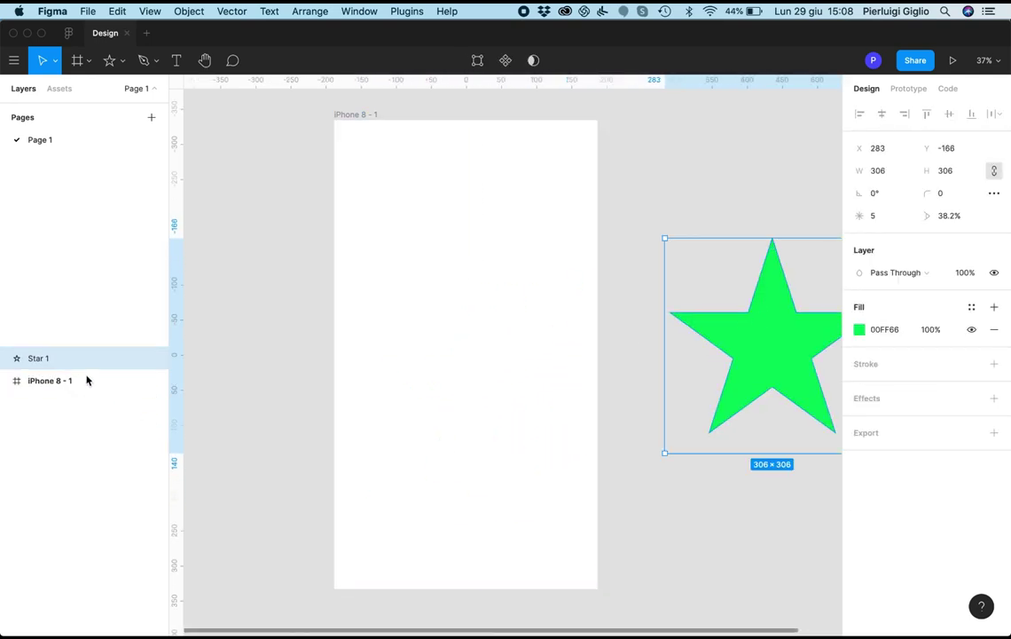
pyautogui.moveTo(50, 381)
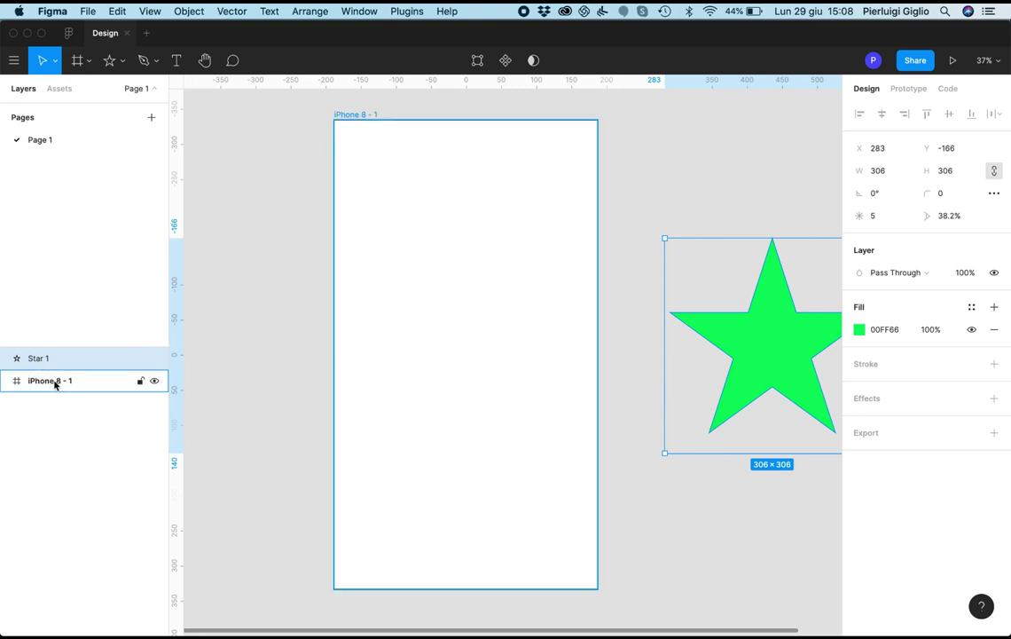
pyautogui.moveTo(759, 329); pyautogui.dragTo(493, 309)
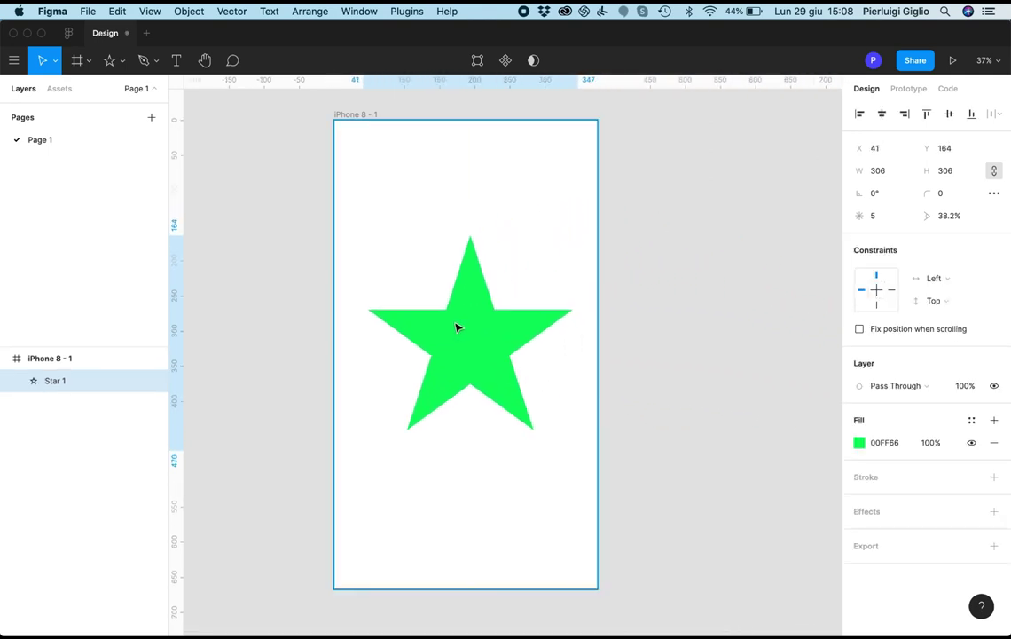
pyautogui.click(457, 328)
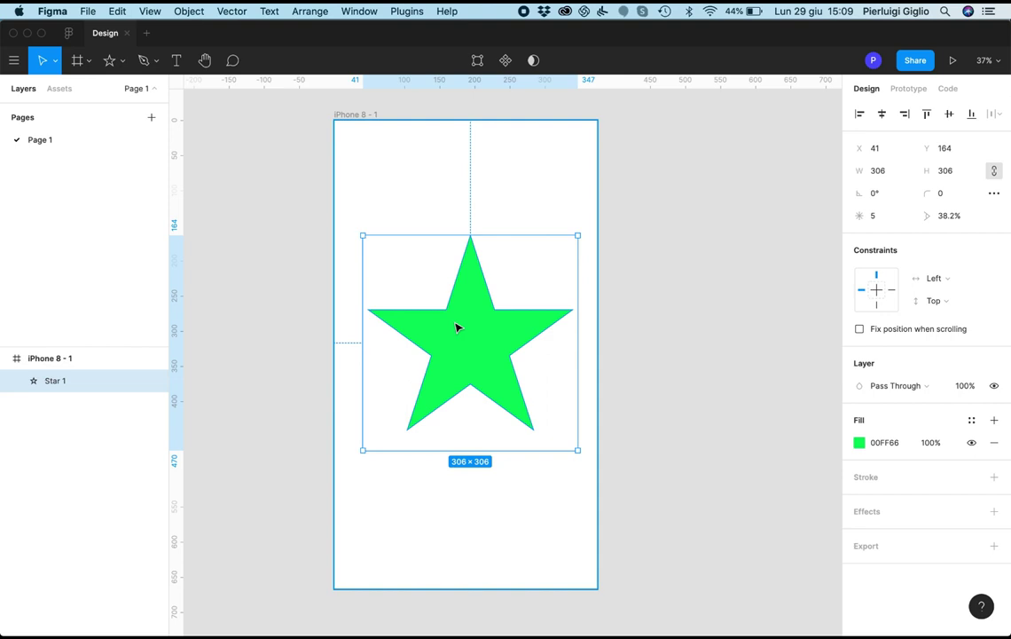
pyautogui.moveTo(457, 328); pyautogui.dragTo(456, 361)
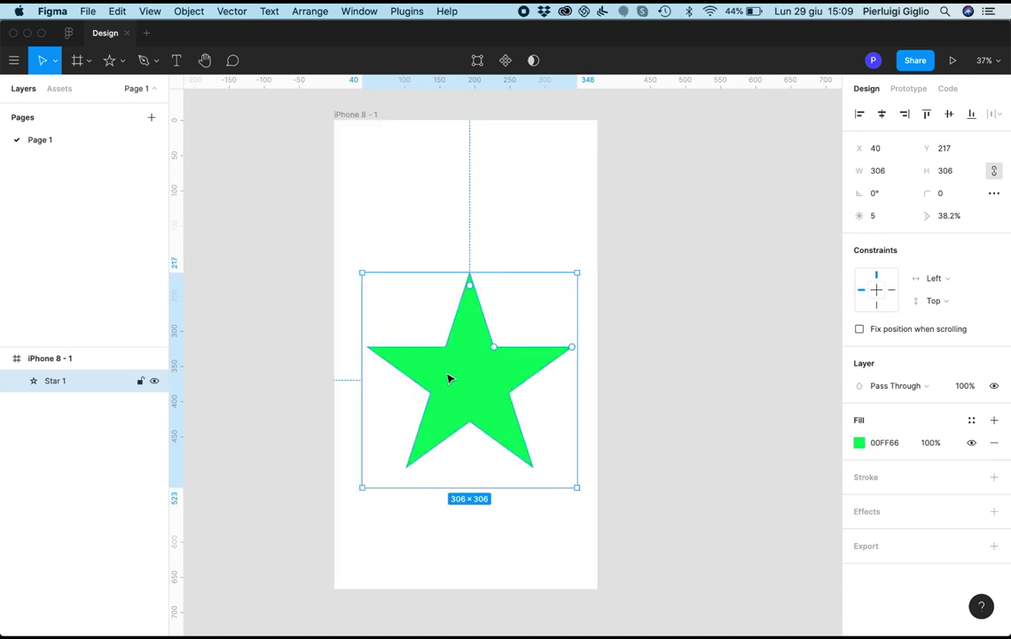
# Step: Push the star down and right past the iPhone frame's right edge so it gets clipped
pyautogui.moveTo(459, 377); pyautogui.dragTo(558, 391)
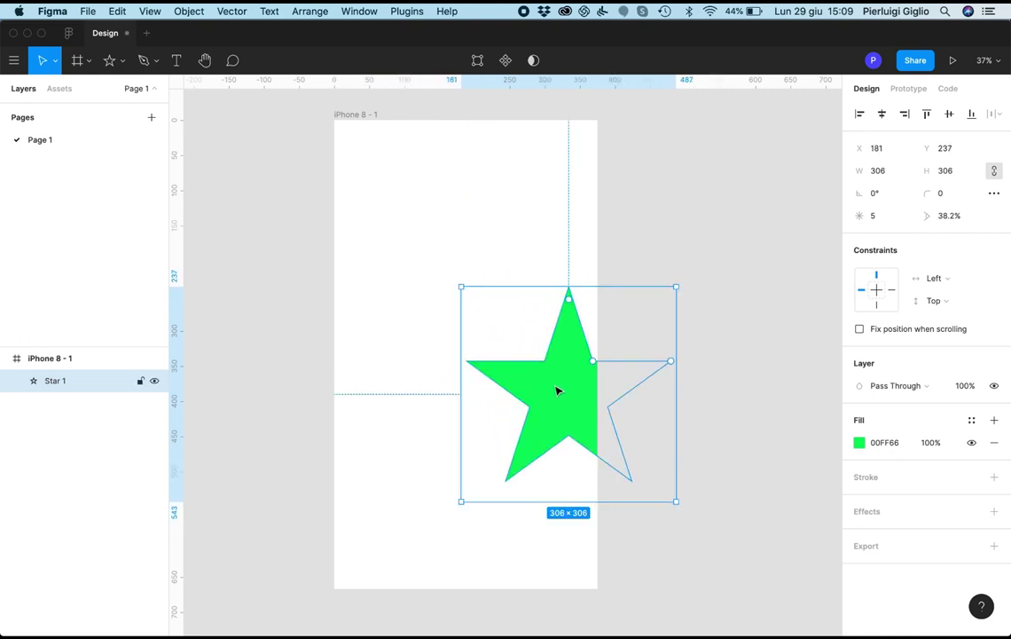
pyautogui.click(747, 252)
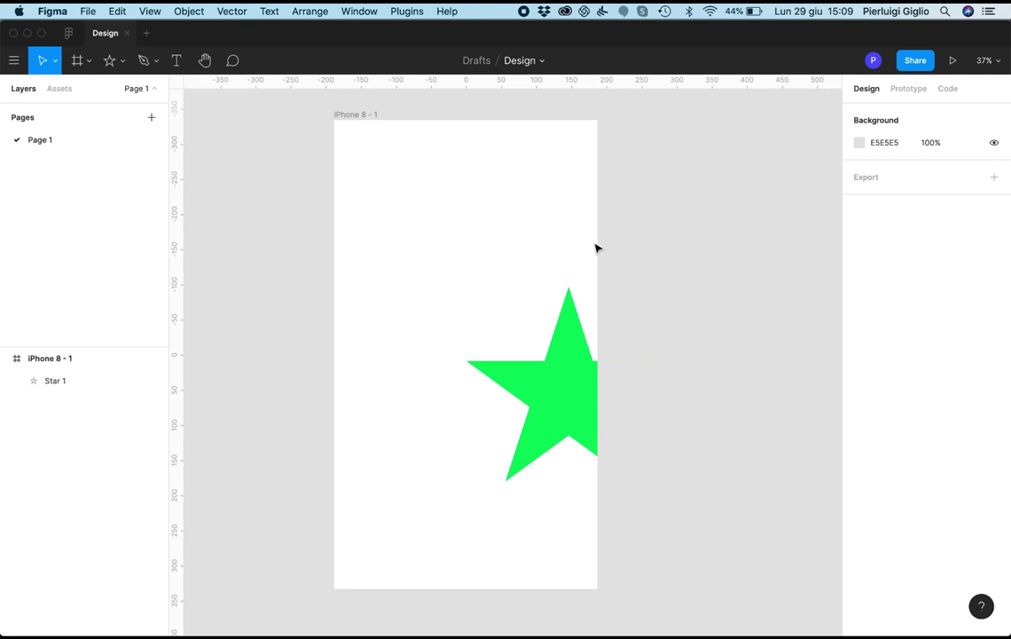
pyautogui.hscroll(3, 596, 248)
pyautogui.hscroll(3, 596, 249)
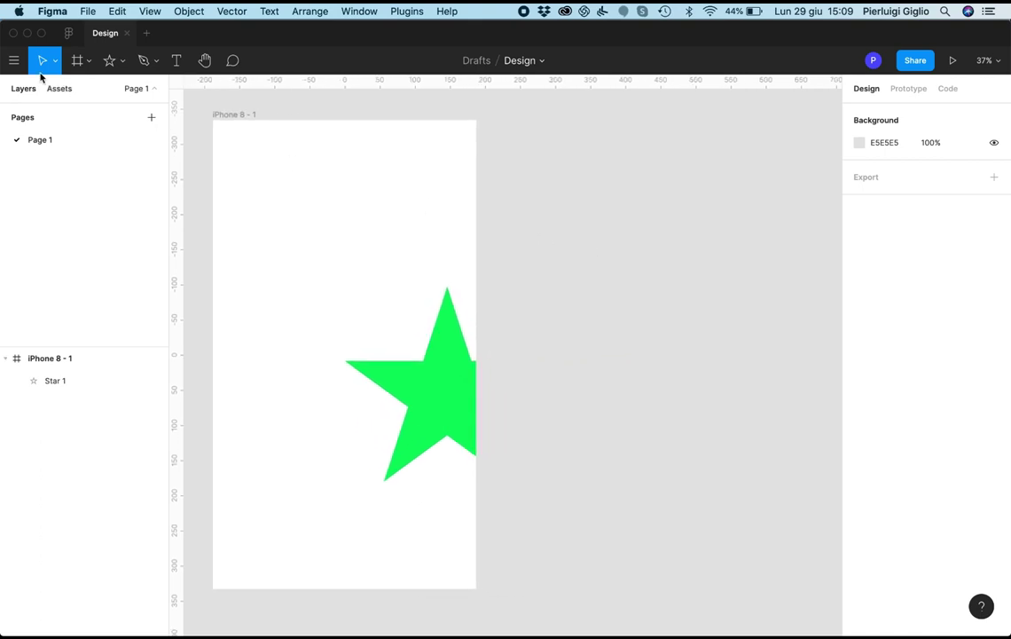
pyautogui.hscroll(-3, 496, 325)
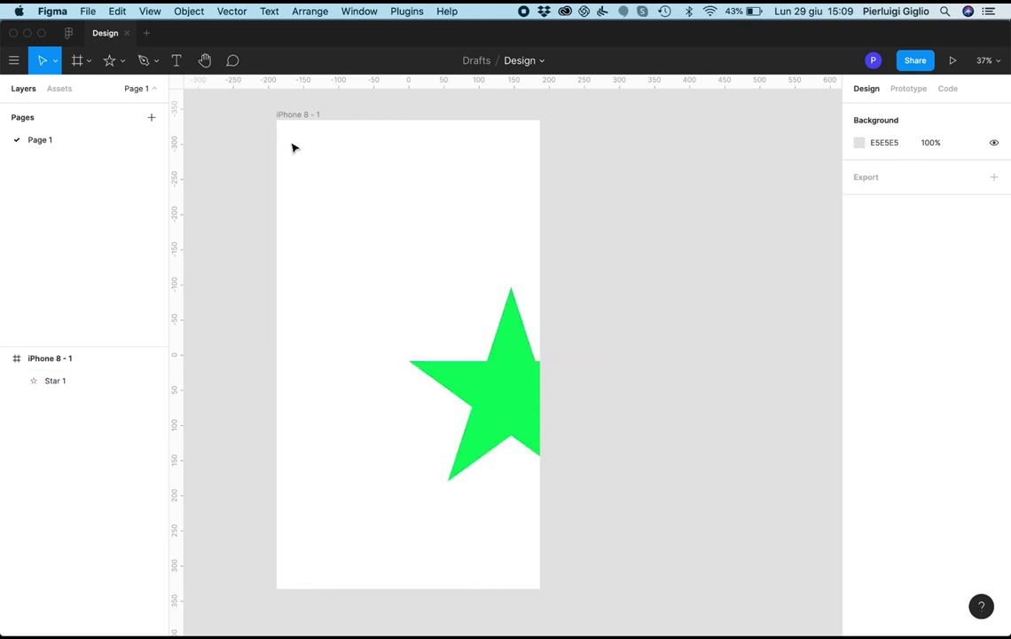
pyautogui.click(79, 61)
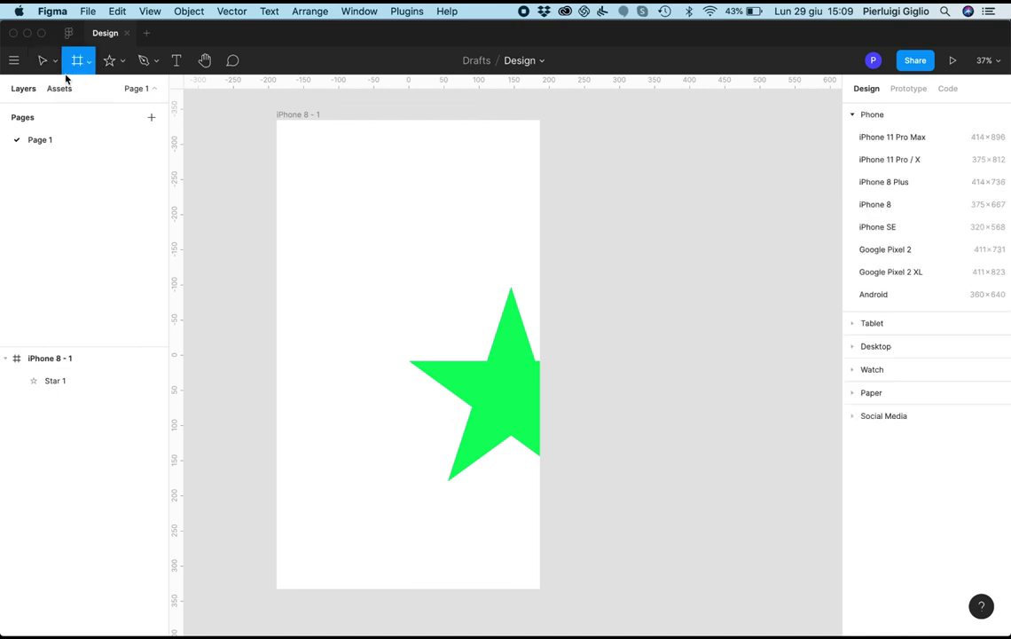
# Step: Browse the Tablet, Desktop, Watch, Paper and Social Media frame size presets
pyautogui.hscroll(2, 675, 155)
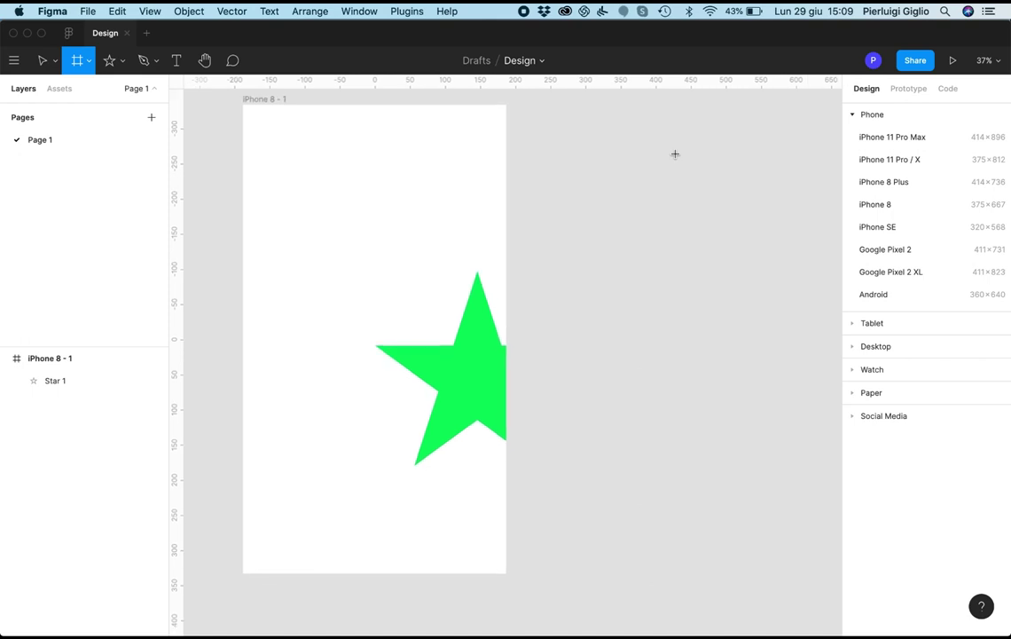
pyautogui.hscroll(1, 675, 154)
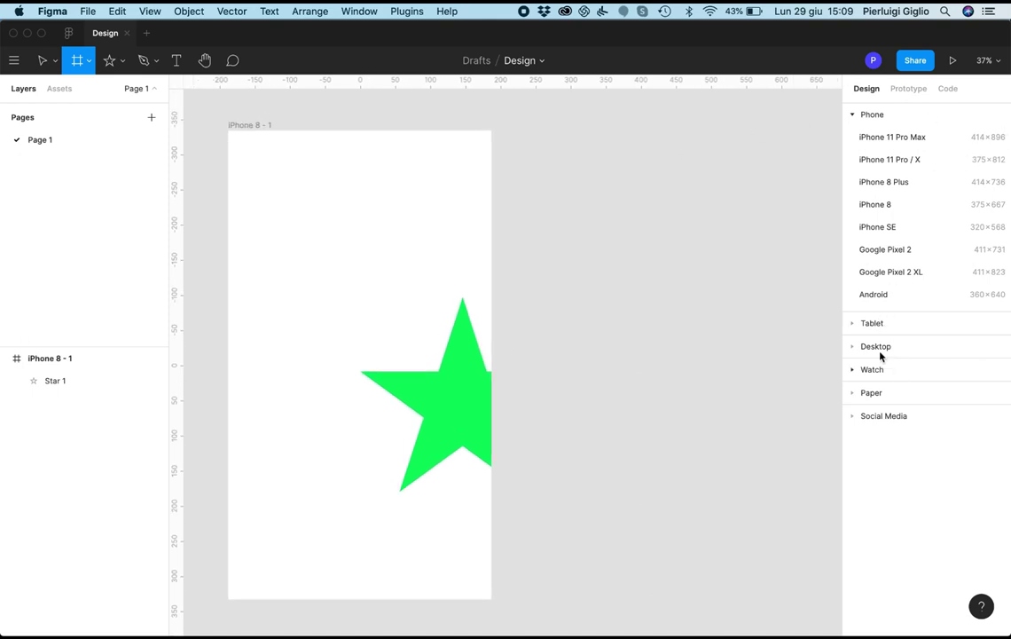
pyautogui.click(853, 325)
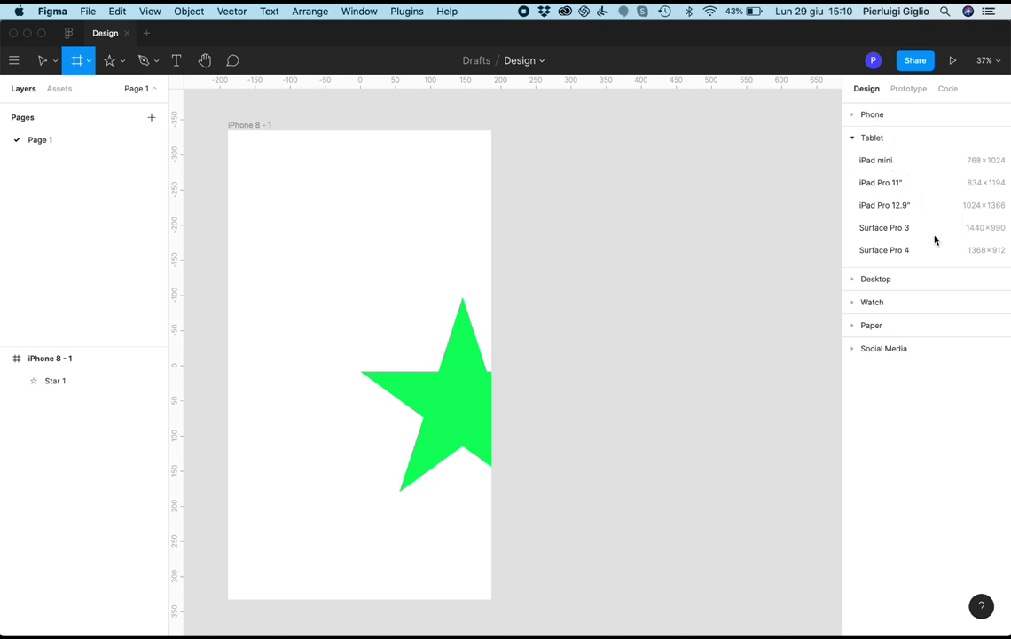
pyautogui.click(852, 280)
pyautogui.click(851, 301)
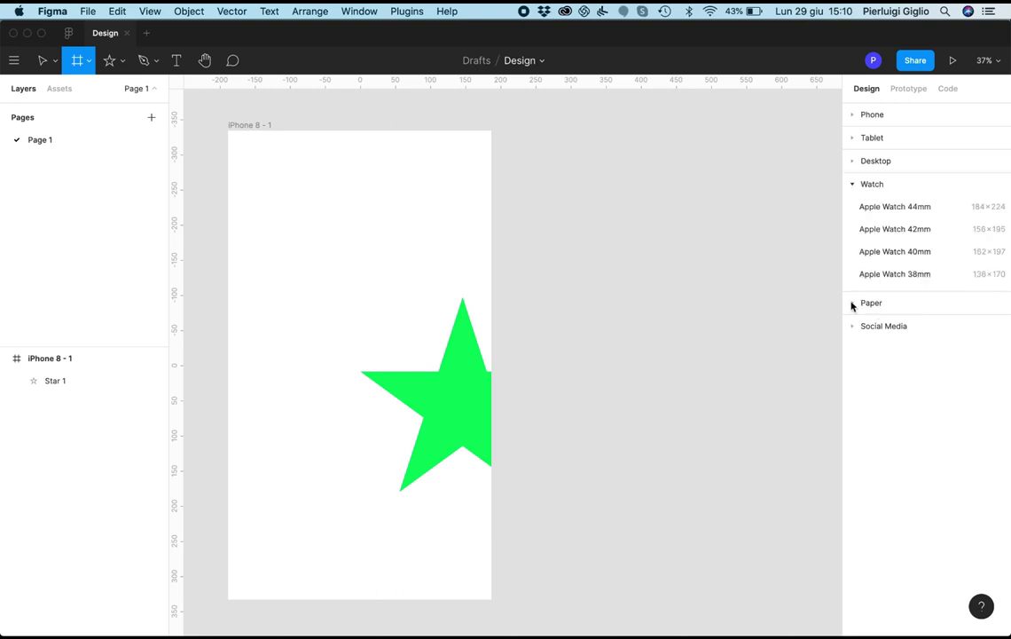
pyautogui.click(853, 302)
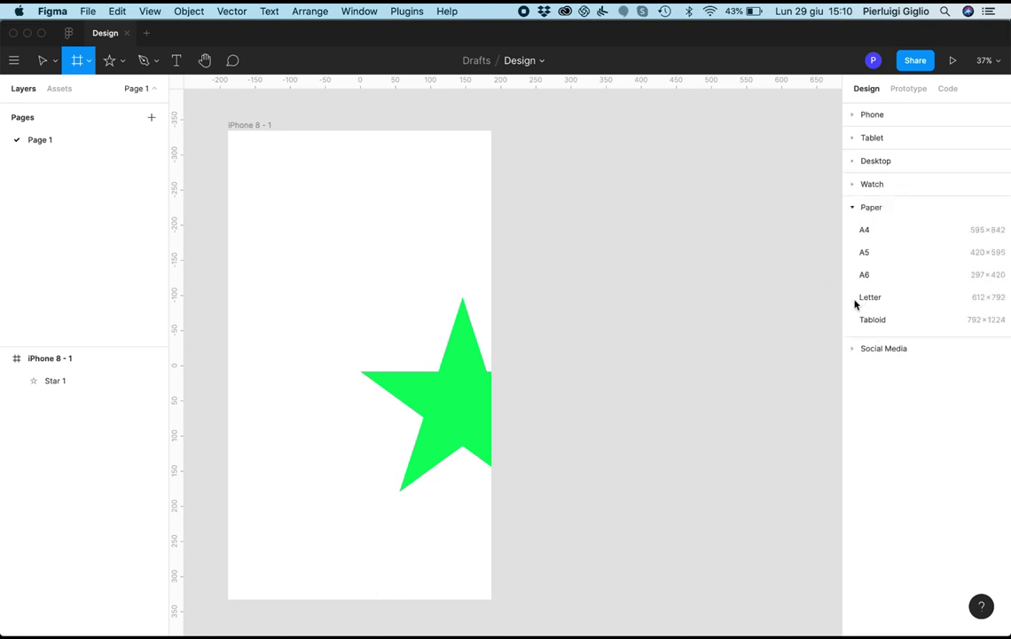
pyautogui.click(854, 350)
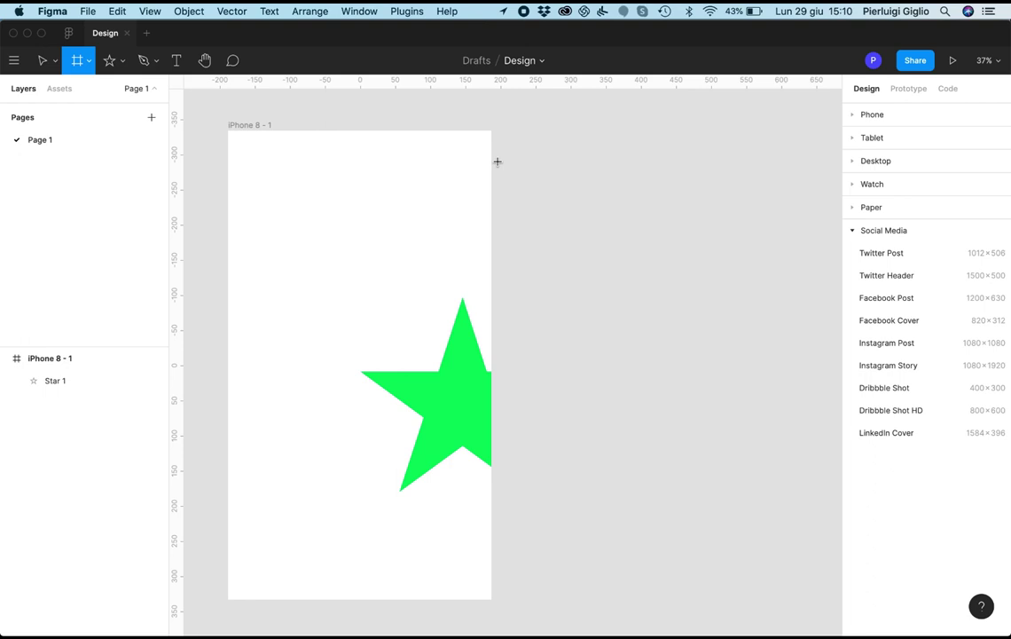
# Step: Draw a blank 536×564 Frame 1 on empty canvas right of the iPhone frame
pyautogui.hscroll(3, 552, 194)
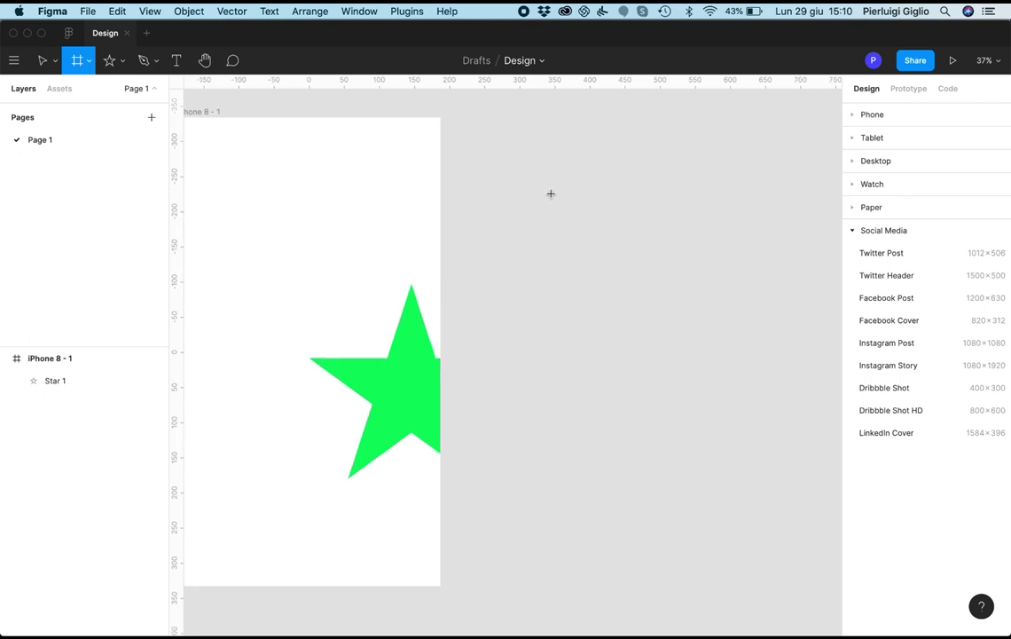
pyautogui.hscroll(2, 551, 194)
pyautogui.hscroll(-2, 551, 194)
pyautogui.scroll(-2, 568, 194)
pyautogui.hscroll(3, 568, 195)
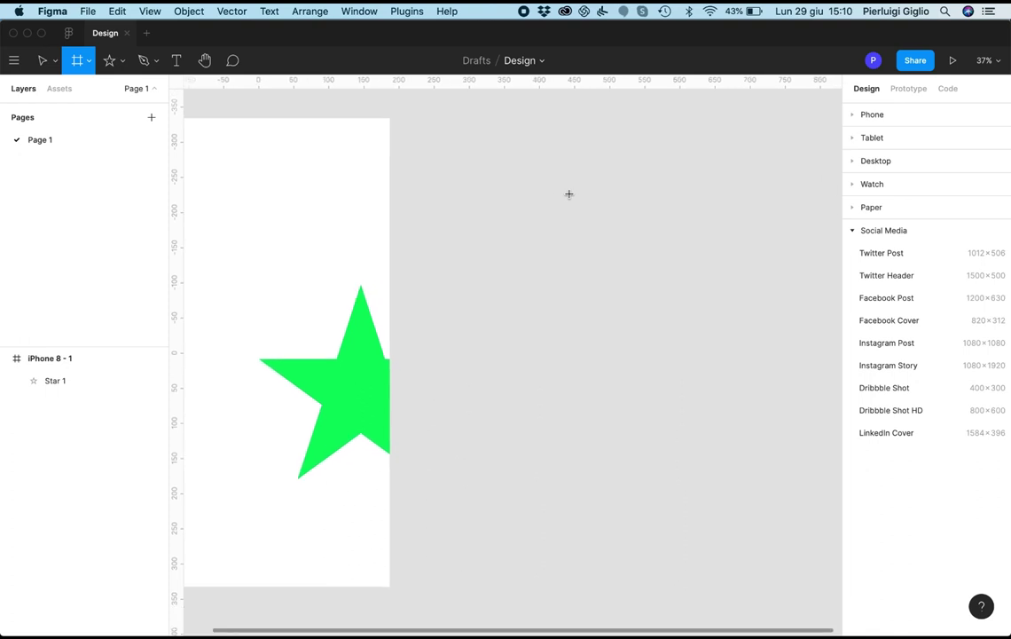
pyautogui.hscroll(5, 463, 127)
pyautogui.scroll(2, 463, 128)
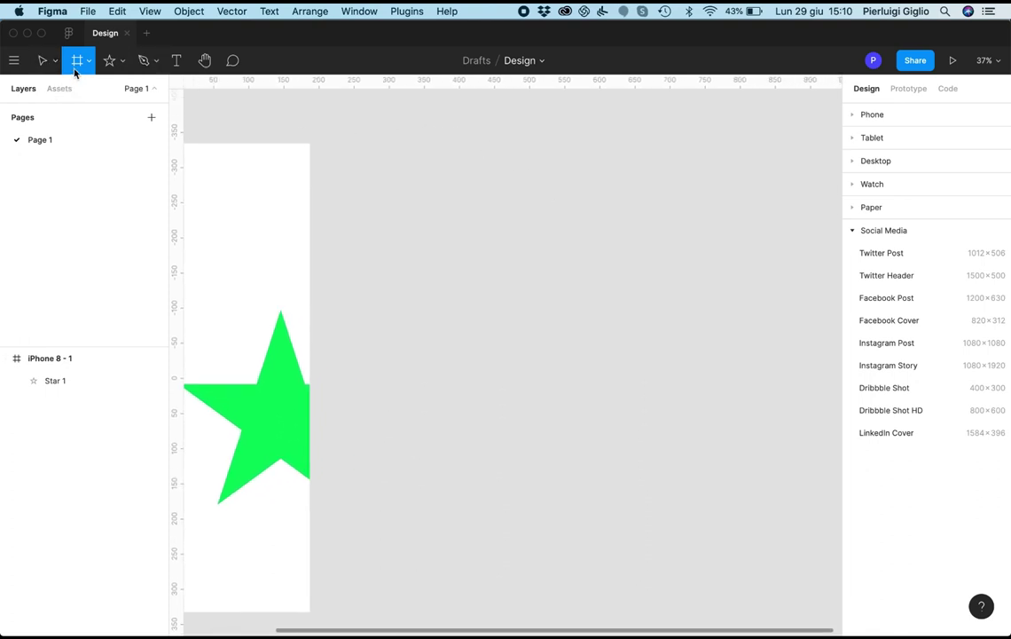
pyautogui.moveTo(405, 138)
pyautogui.mouseDown()
pyautogui.moveTo(589, 280)
pyautogui.moveTo(690, 380)
pyautogui.moveTo(781, 533)
pyautogui.mouseUp()
pyautogui.hscroll(3, 618, 333)
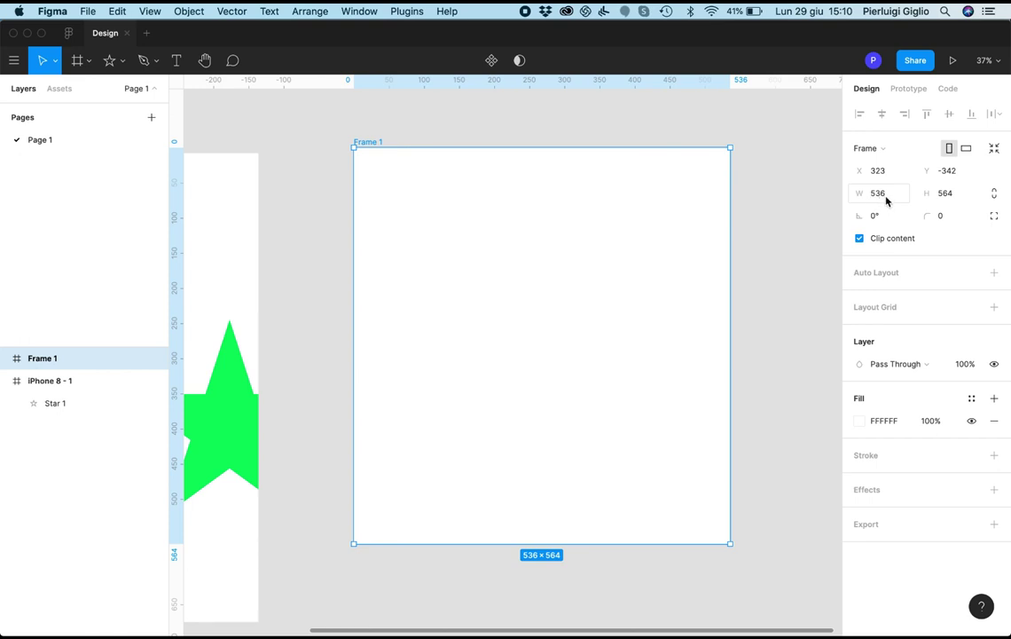
# Step: Set Frame 1's height to 600 and width to 600
pyautogui.click(957, 202)
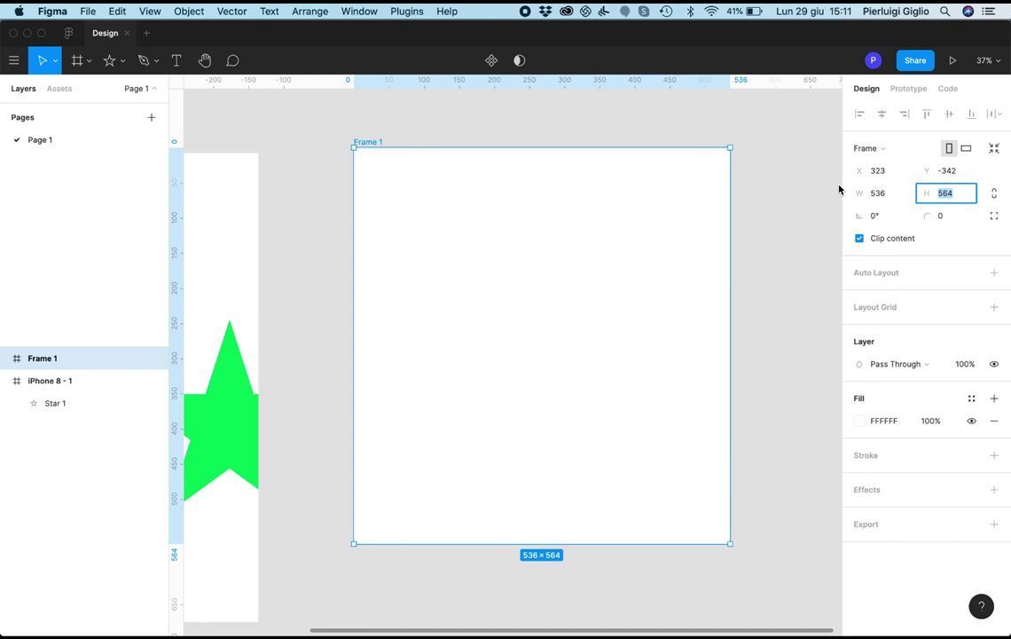
pyautogui.write('600')
pyautogui.click(893, 196)
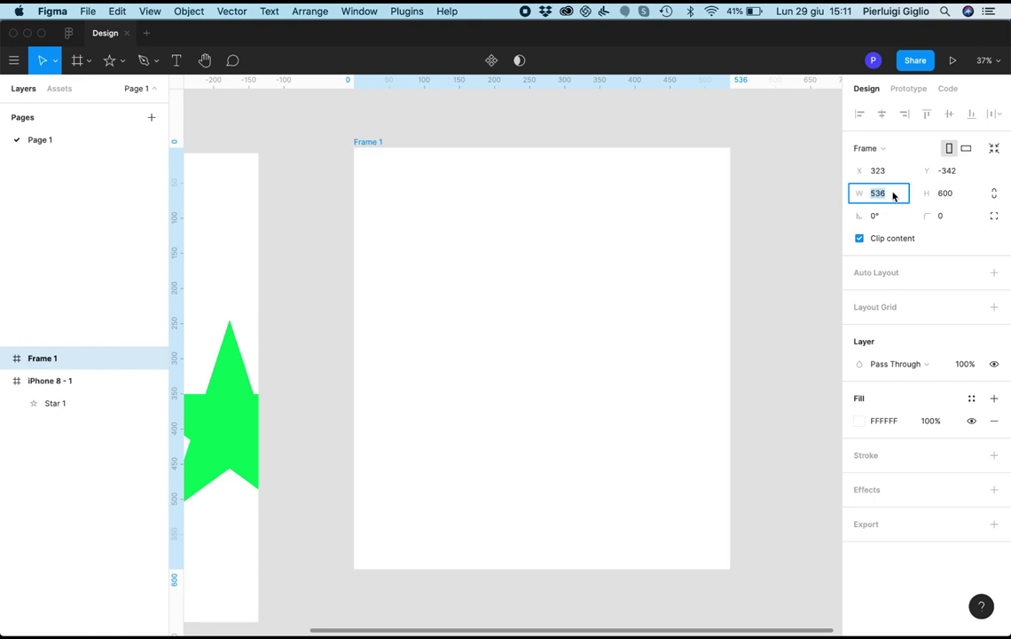
pyautogui.write('600')
pyautogui.press('Return')
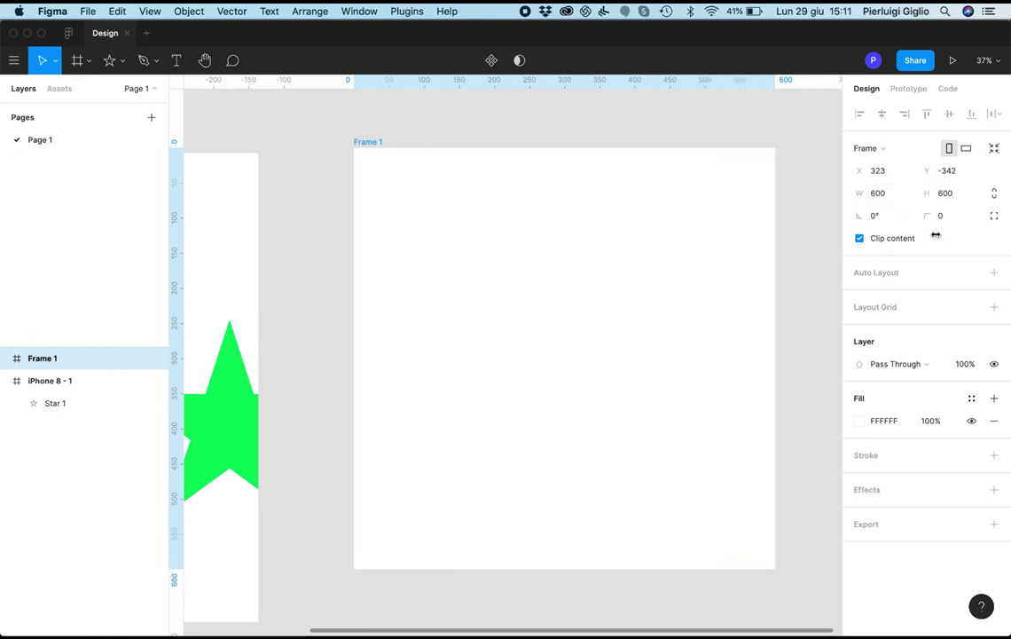
pyautogui.hscroll(3, 755, 334)
pyautogui.hscroll(2, 755, 335)
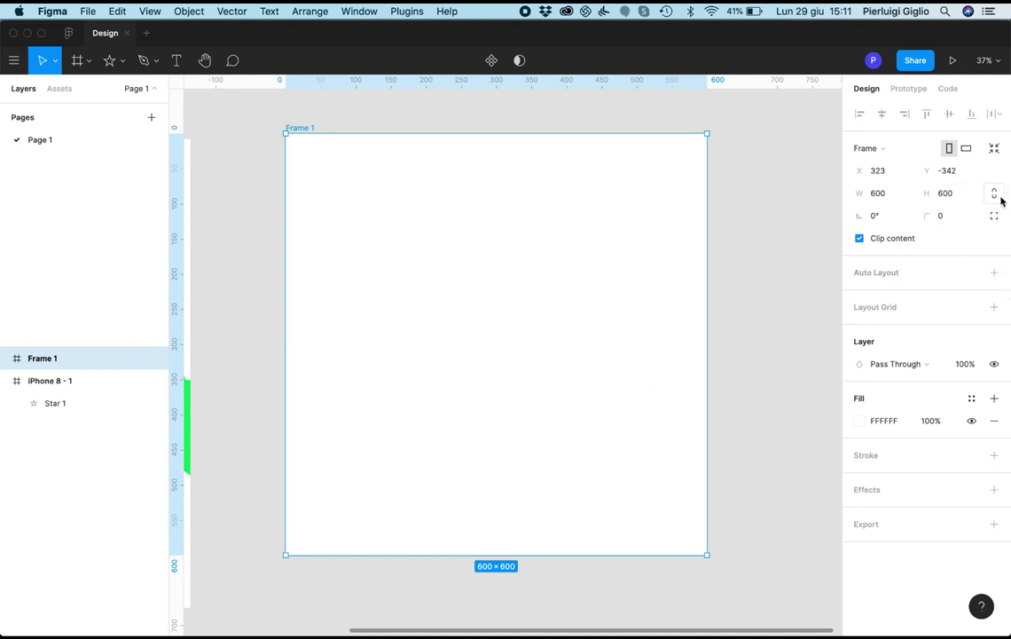
# Step: Scrub Frame 1's W and H, then type 563+500 for a 1063×357 frame
pyautogui.click(886, 193)
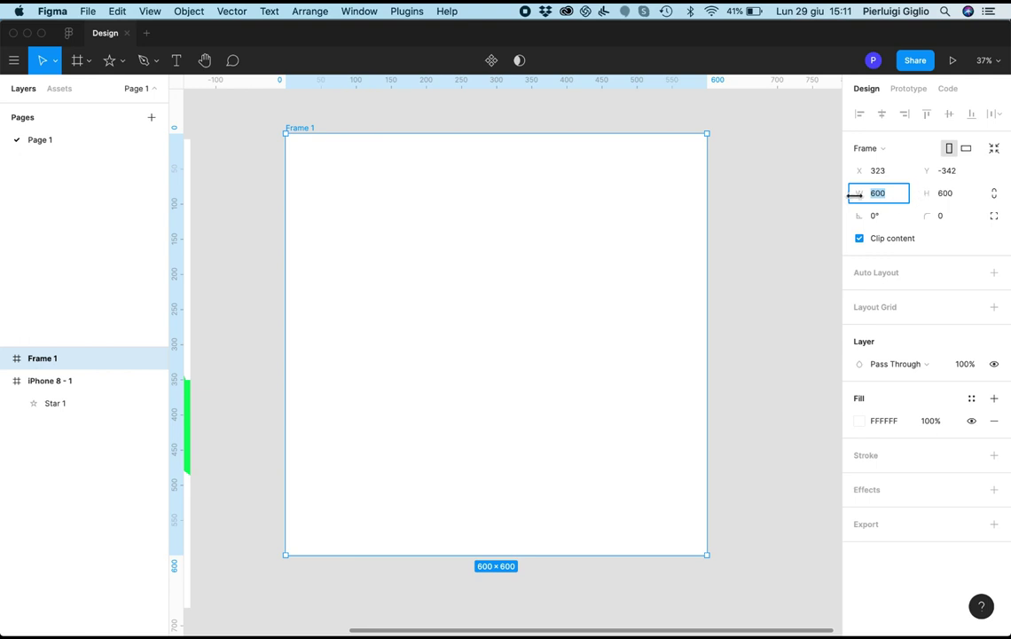
pyautogui.moveTo(854, 195)
pyautogui.mouseDown()
pyautogui.moveTo(998, 192)
pyautogui.moveTo(890, 205)
pyautogui.moveTo(521, 201)
pyautogui.moveTo(968, 235)
pyautogui.moveTo(87, 227)
pyautogui.moveTo(666, 256)
pyautogui.moveTo(612, 242)
pyautogui.moveTo(32, 267)
pyautogui.moveTo(790, 261)
pyautogui.moveTo(993, 239)
pyautogui.moveTo(813, 250)
pyautogui.moveTo(871, 228)
pyautogui.moveTo(841, 228)
pyautogui.moveTo(860, 153)
pyautogui.mouseUp()
pyautogui.moveTo(925, 193)
pyautogui.mouseDown()
pyautogui.moveTo(639, 178)
pyautogui.moveTo(609, 221)
pyautogui.moveTo(928, 197)
pyautogui.mouseUp()
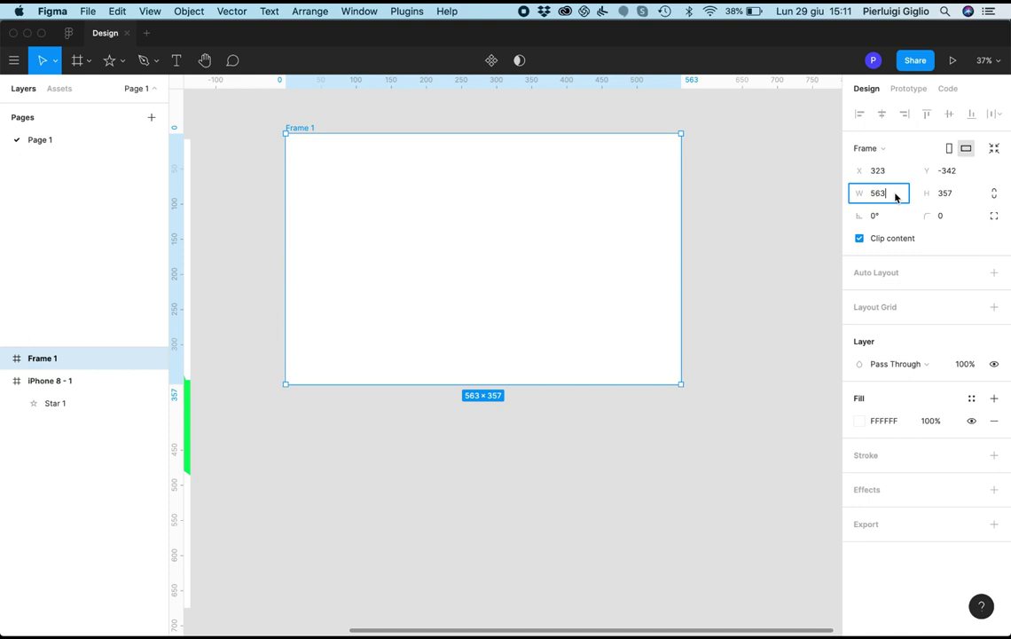
pyautogui.write('00')
pyautogui.press('Return')
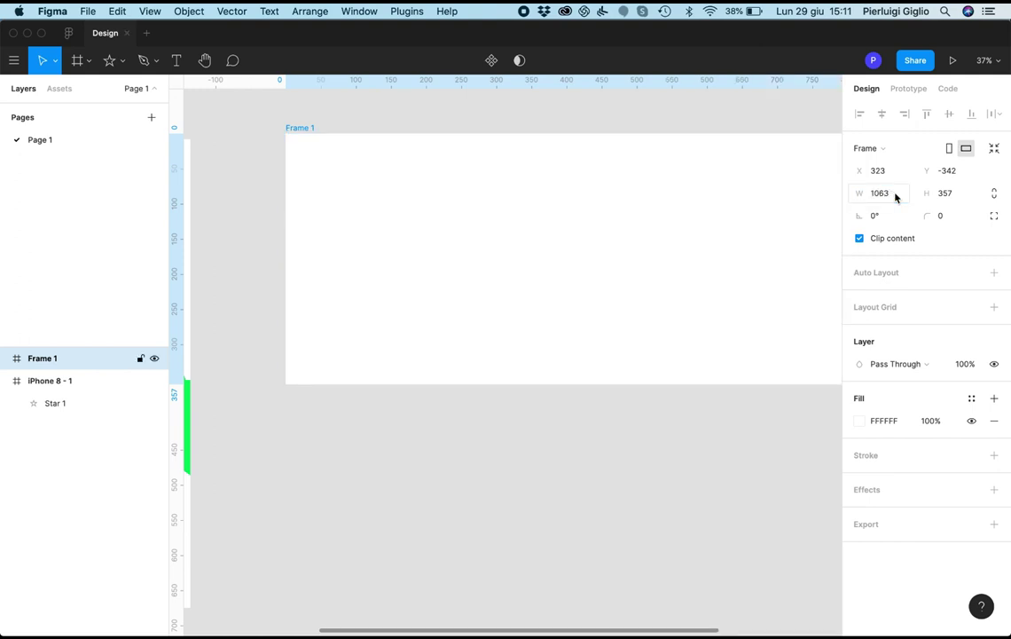
# Step: Reduce Frame 1's width by entering 1063-500, making it 563
pyautogui.hscroll(5, 741, 307)
pyautogui.scroll(3, 742, 307)
pyautogui.scroll(2, 741, 307)
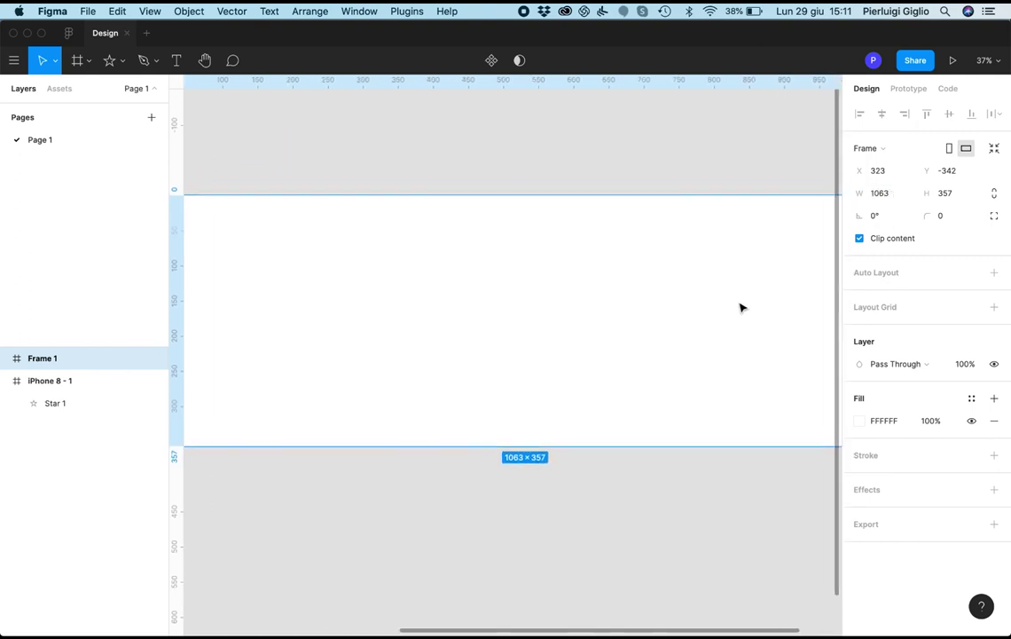
pyautogui.hscroll(3, 736, 306)
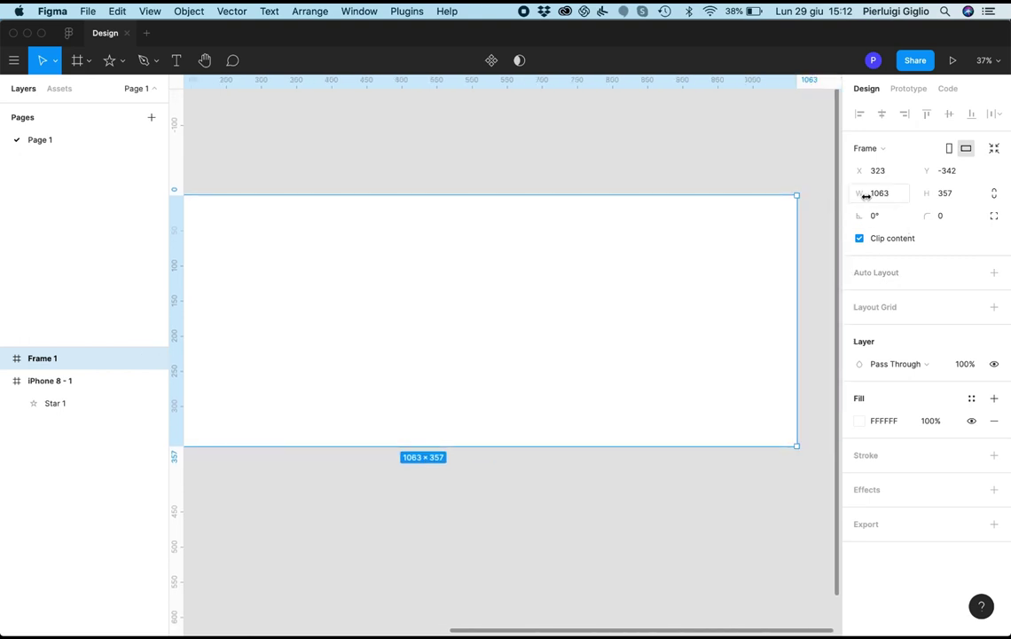
pyautogui.click(903, 195)
pyautogui.click(904, 195)
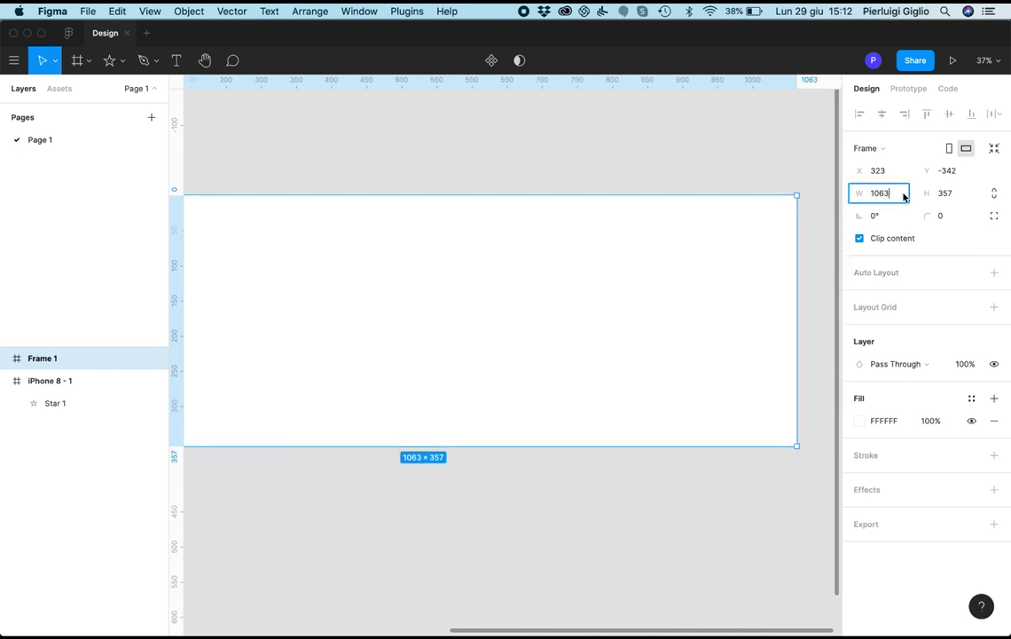
pyautogui.write('-500')
pyautogui.press('Return')
# Step: Change the width to 560, then halve it with 560/2 to 280
pyautogui.hscroll(-5, 385, 293)
pyautogui.hscroll(-5, 385, 292)
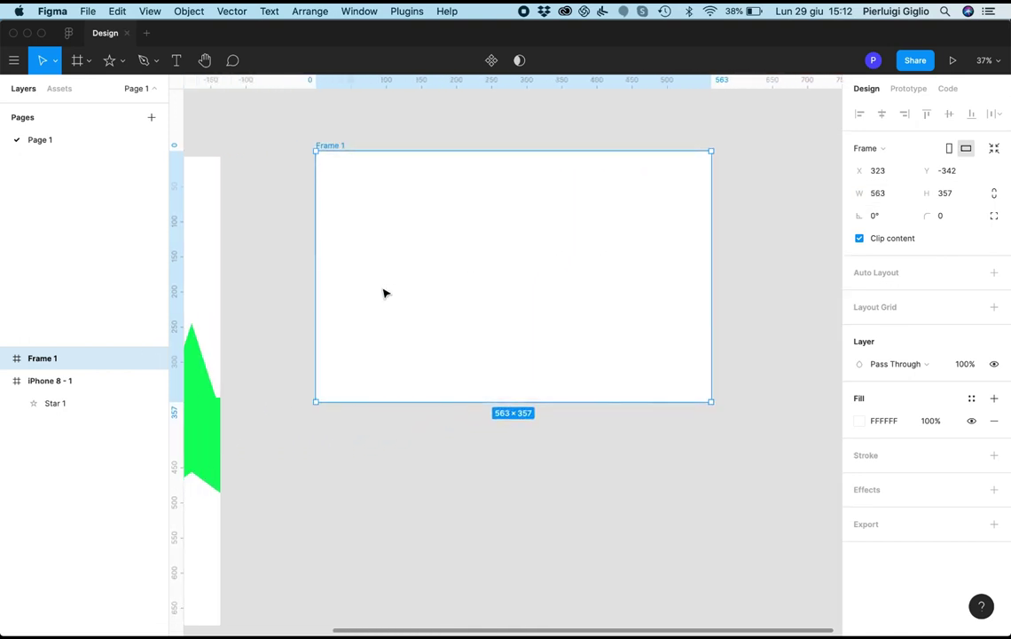
pyautogui.click(897, 195)
pyautogui.click(896, 196)
pyautogui.write('560')
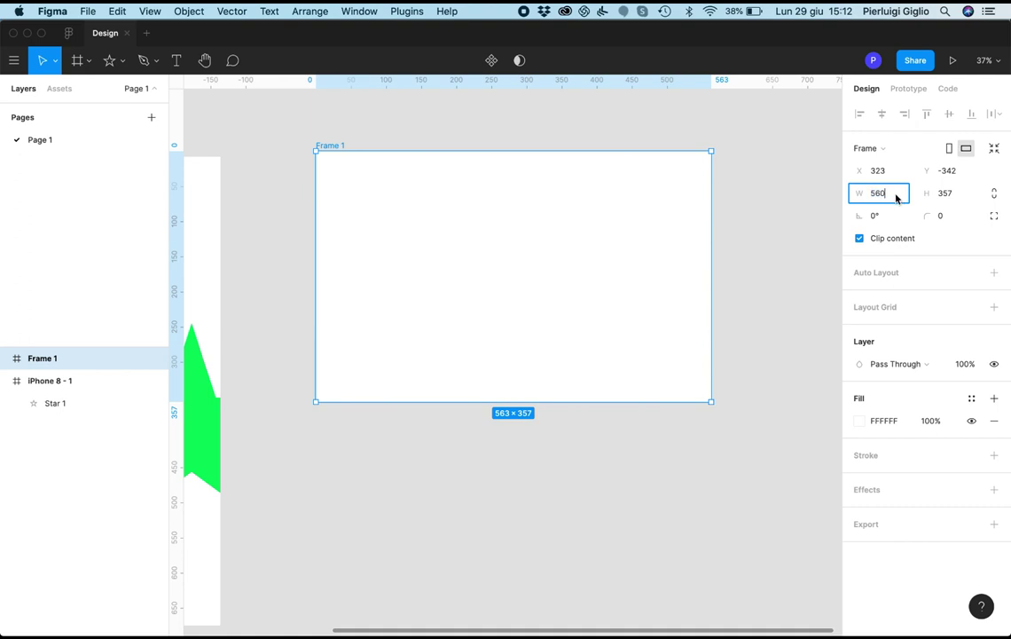
pyautogui.press('Return')
pyautogui.click(896, 194)
pyautogui.write('/2')
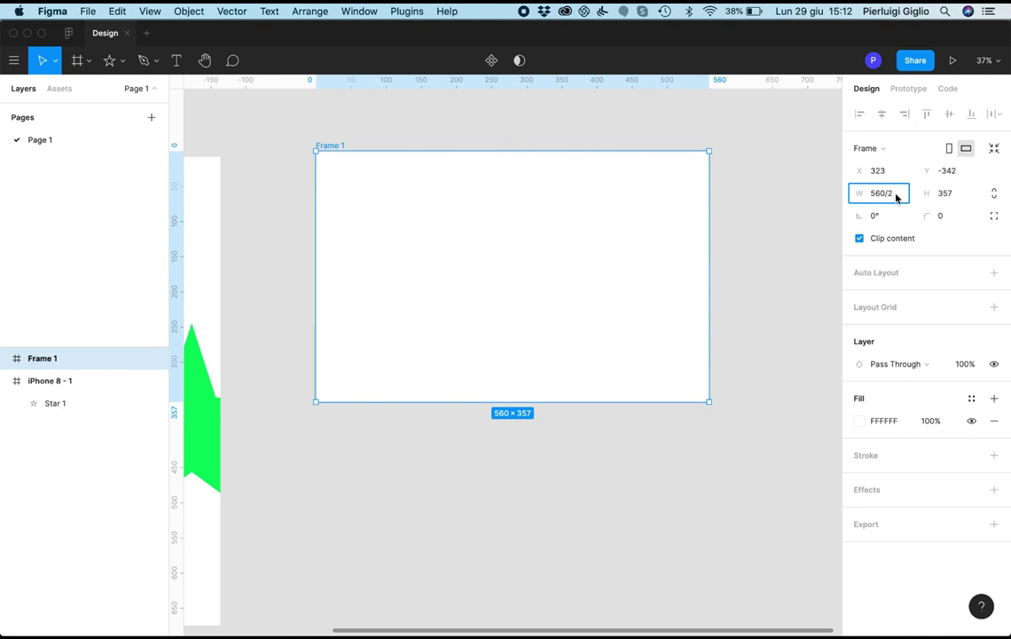
pyautogui.press('Return')
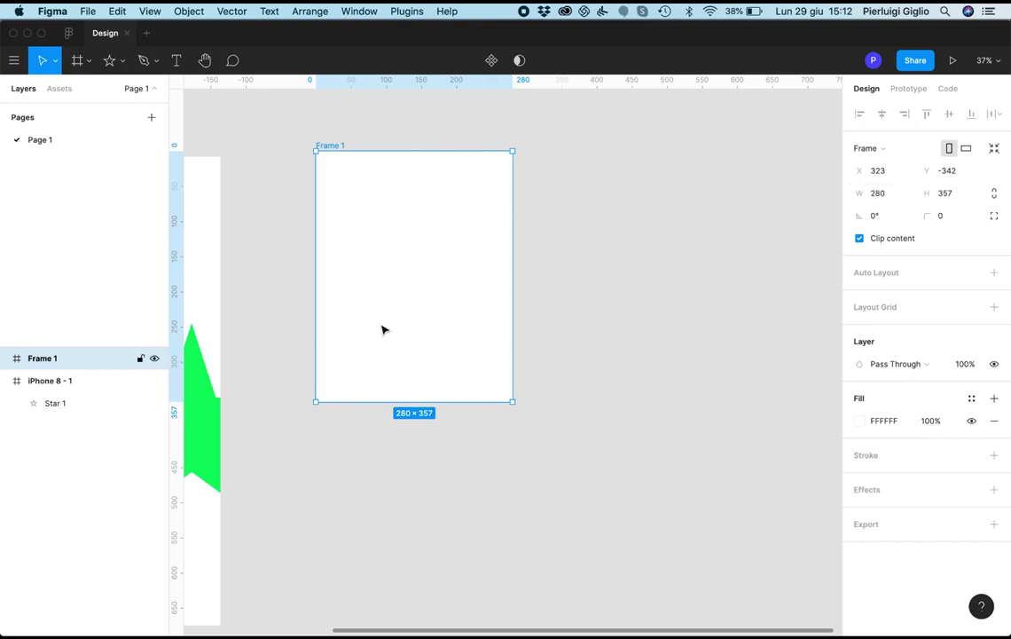
# Step: Deselect Frame 1 and pan to show the clipped-star iPhone frame beside the 280×357 Frame 1
pyautogui.scroll(-2, 602, 275)
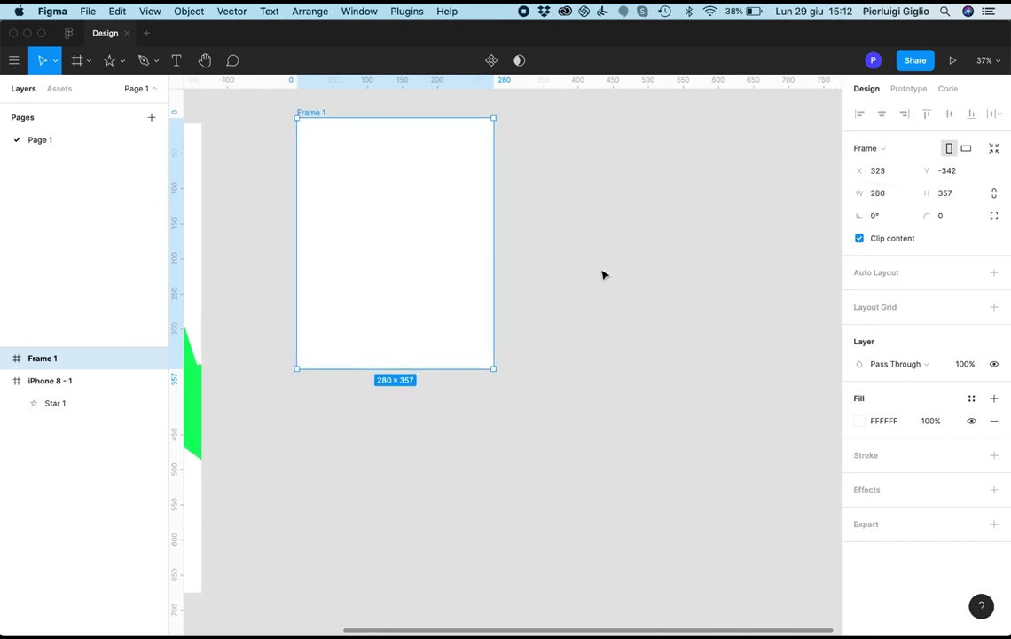
pyautogui.hscroll(2, 602, 275)
pyautogui.hscroll(1, 602, 275)
pyautogui.scroll(1, 602, 275)
pyautogui.hscroll(1, 602, 275)
pyautogui.scroll(-1, 602, 274)
pyautogui.hscroll(-1, 602, 275)
pyautogui.hscroll(-4, 602, 275)
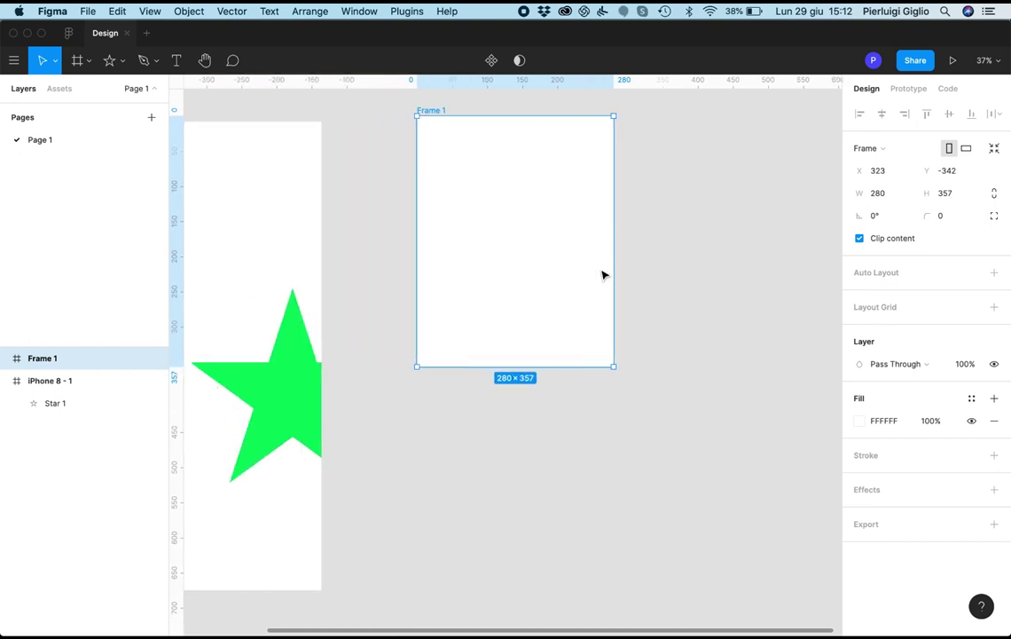
pyautogui.hscroll(-4, 603, 275)
pyautogui.scroll(1, 602, 275)
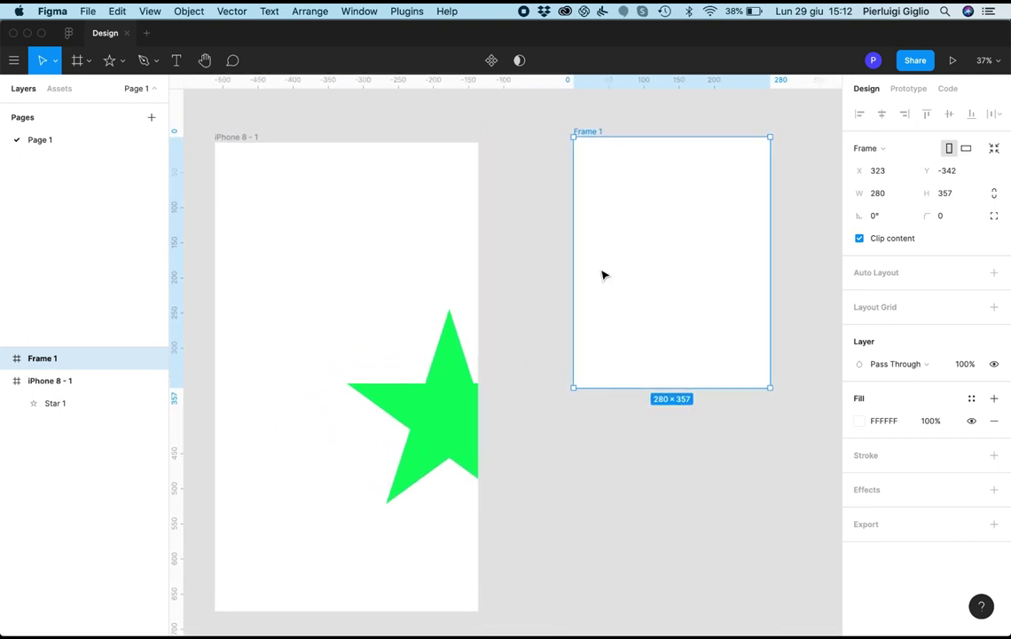
pyautogui.click(517, 264)
pyautogui.scroll(-1, 518, 264)
pyautogui.scroll(-1, 517, 264)
pyautogui.hscroll(1, 518, 264)
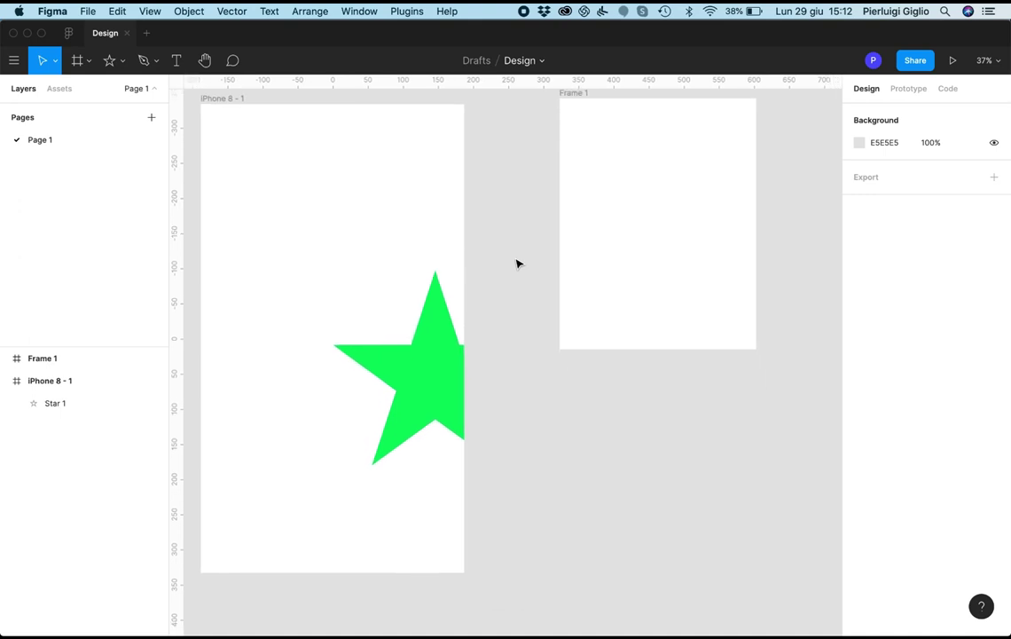
pyautogui.hscroll(-1, 517, 264)
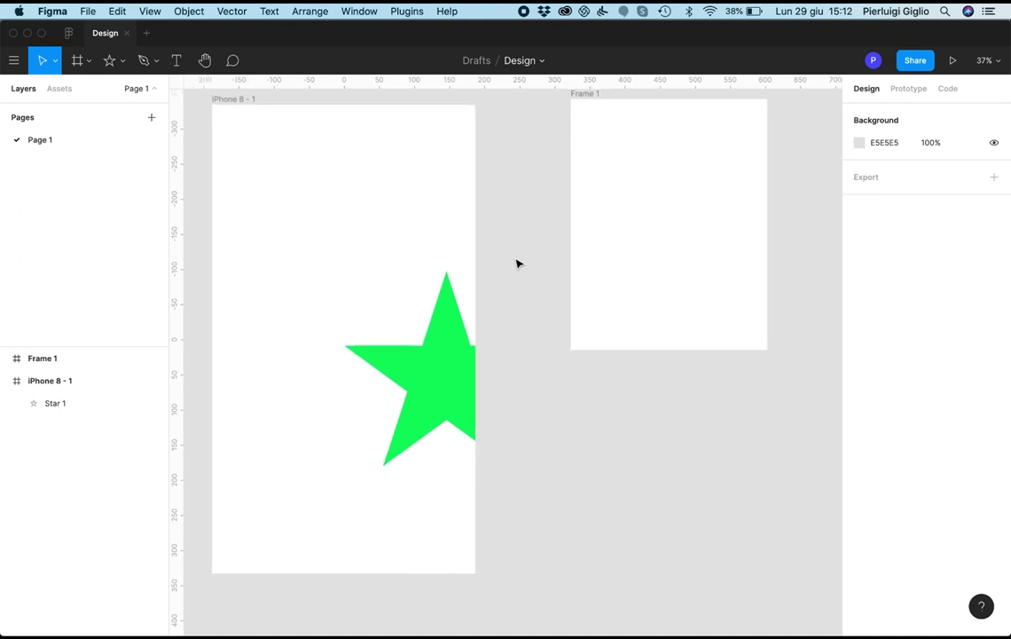
pyautogui.hscroll(-1, 517, 262)
pyautogui.scroll(1, 517, 262)
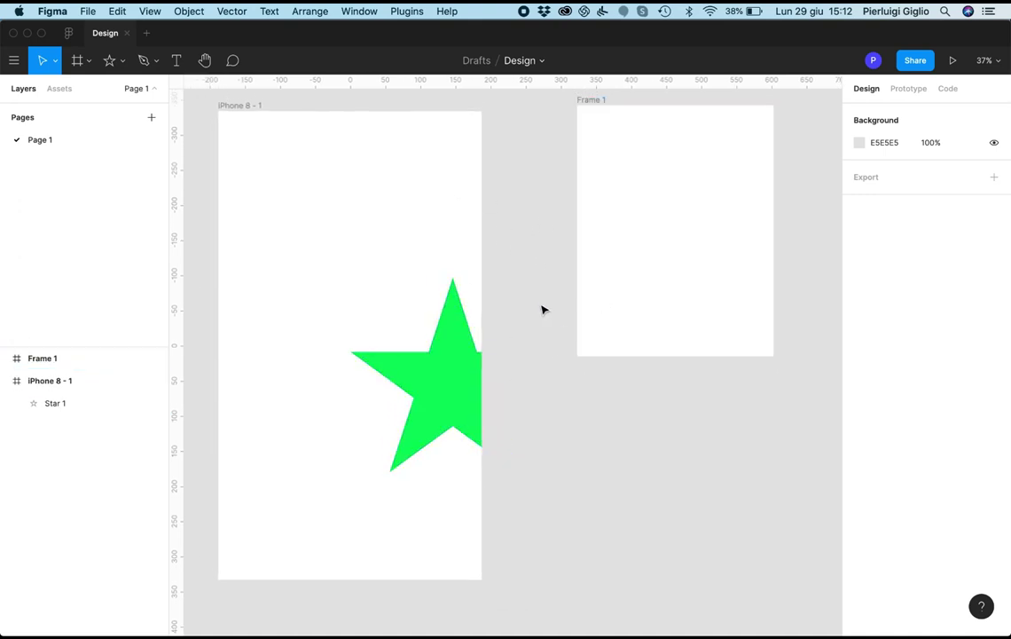
pyautogui.scroll(1, 542, 309)
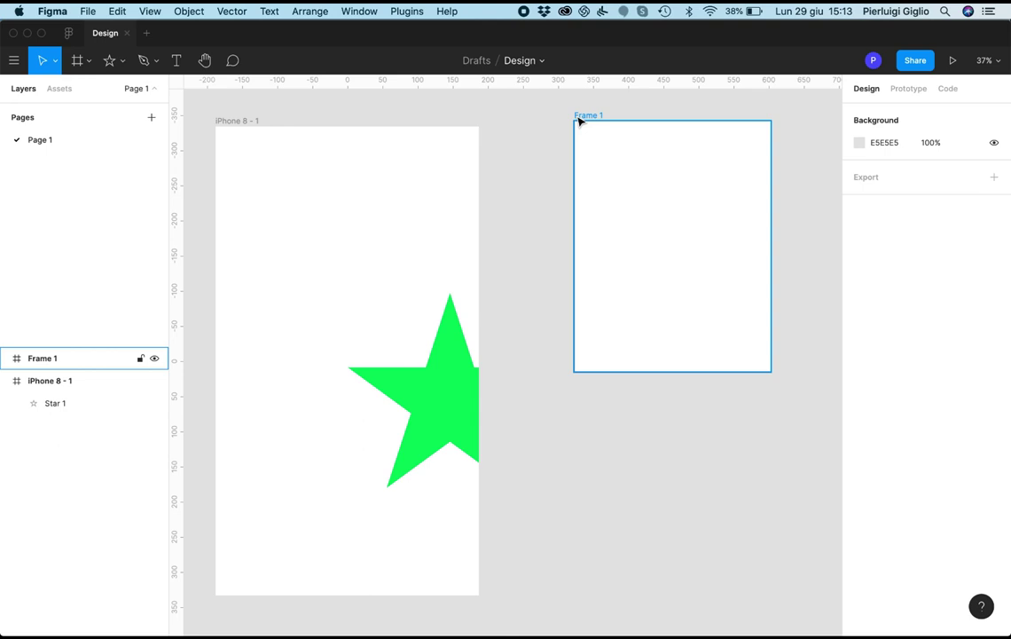
# Step: Move Frame 1 beside iPhone 8 - 1, top edges aligned, at X 258, Y -352
pyautogui.click(578, 121)
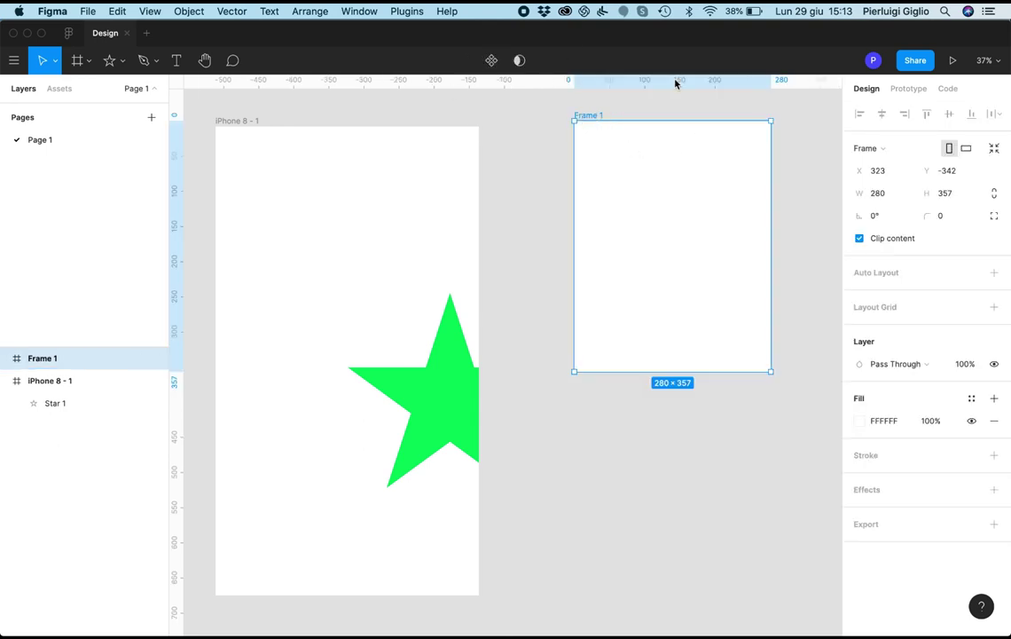
pyautogui.moveTo(704, 161)
pyautogui.mouseDown()
pyautogui.moveTo(688, 211)
pyautogui.moveTo(555, 406)
pyautogui.moveTo(528, 390)
pyautogui.moveTo(560, 395)
pyautogui.moveTo(588, 316)
pyautogui.moveTo(740, 256)
pyautogui.moveTo(722, 294)
pyautogui.moveTo(658, 290)
pyautogui.moveTo(637, 239)
pyautogui.moveTo(658, 235)
pyautogui.moveTo(654, 153)
pyautogui.moveTo(656, 165)
pyautogui.mouseUp()
pyautogui.click(780, 202)
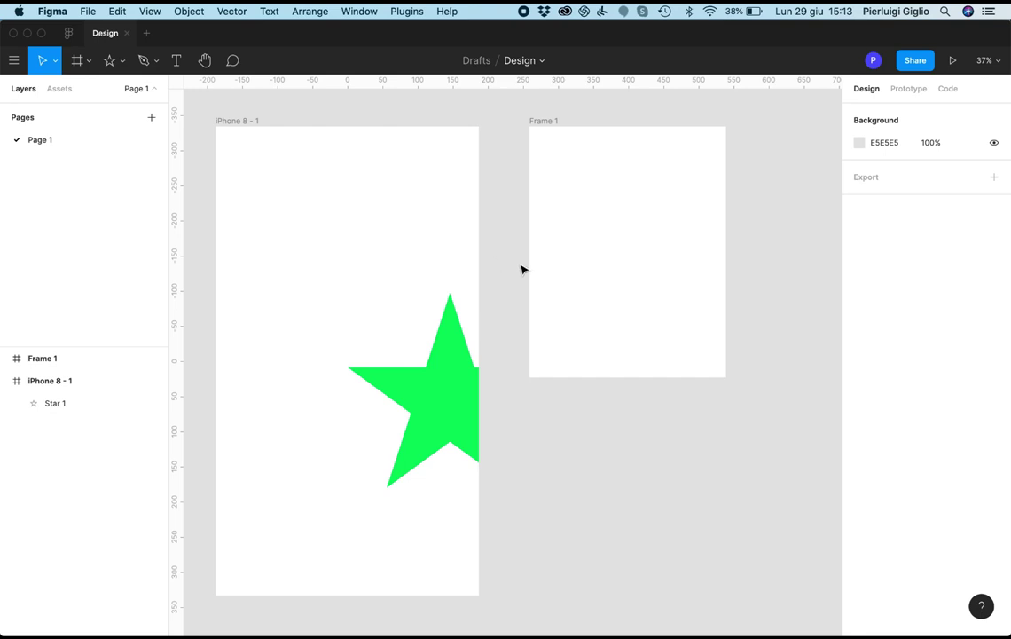
pyautogui.hscroll(-4, 513, 298)
pyautogui.scroll(-1, 512, 298)
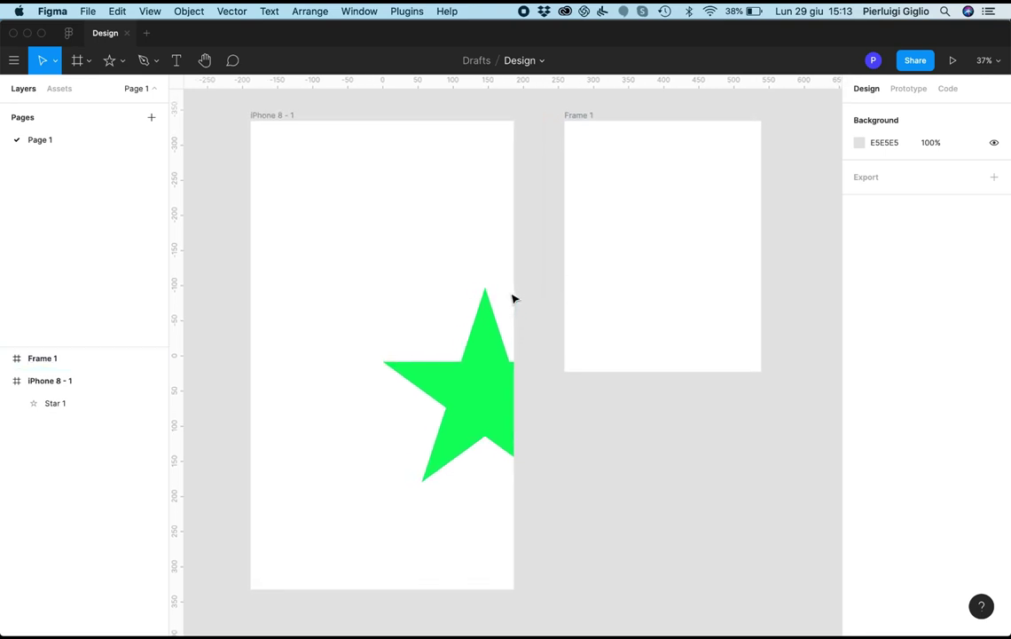
# Step: Scroll the canvas view upward
pyautogui.scroll(2, 513, 298)
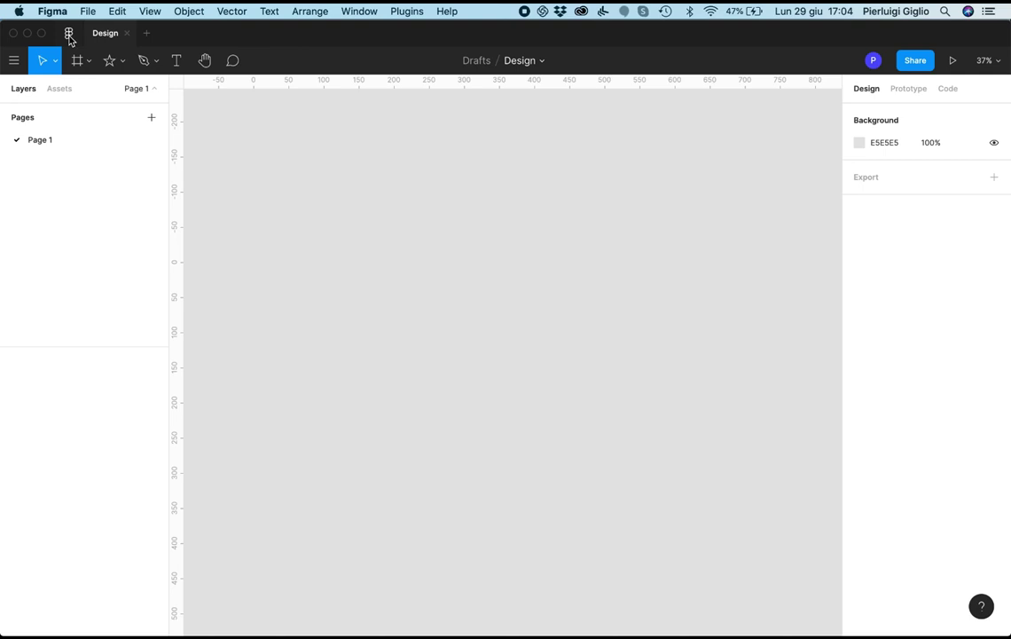
# Step: Open Personal Colors from Recently viewed in its own tab, then return to the Design tab
pyautogui.click(69, 35)
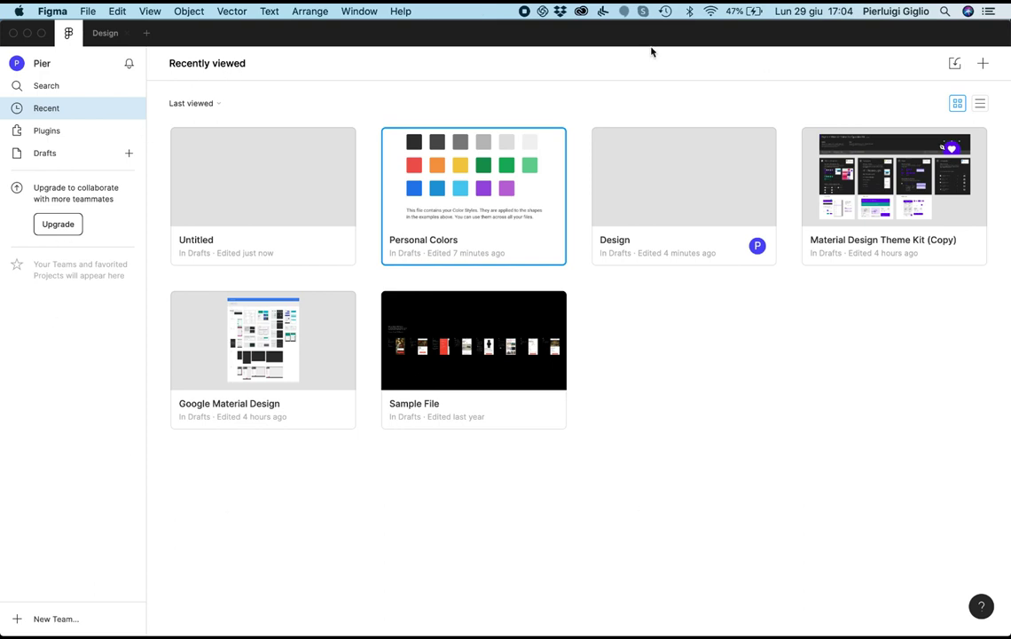
pyautogui.doubleClick(444, 193)
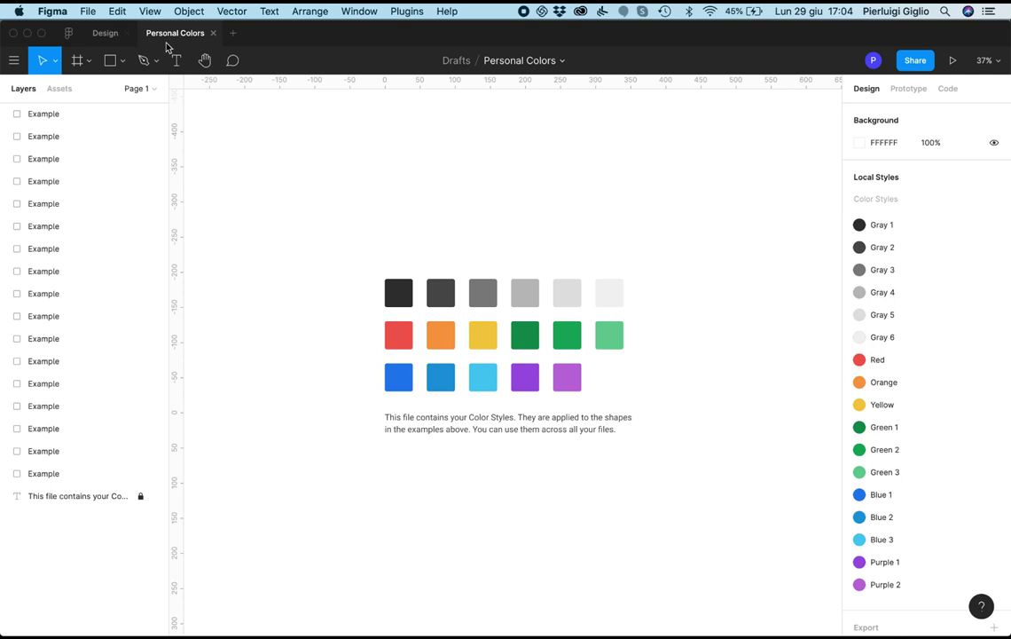
pyautogui.click(104, 35)
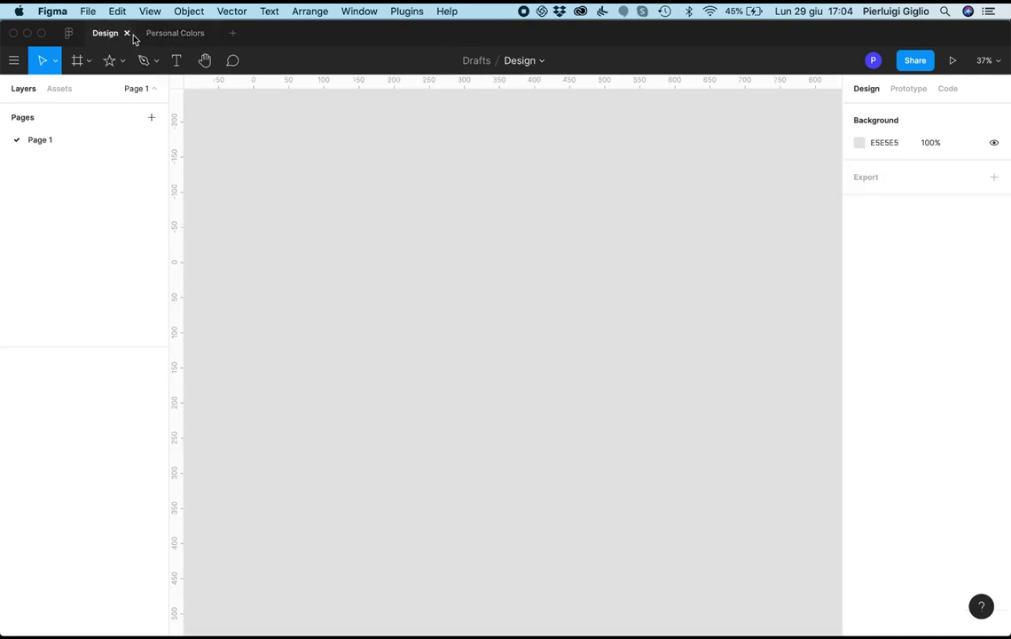
pyautogui.click(173, 34)
# Step: Reorder the Design and Personal Colors tabs, then search the main menu for 'lay'
pyautogui.click(108, 34)
pyautogui.moveTo(101, 37)
pyautogui.mouseDown()
pyautogui.moveTo(187, 40)
pyautogui.moveTo(109, 38)
pyautogui.mouseUp()
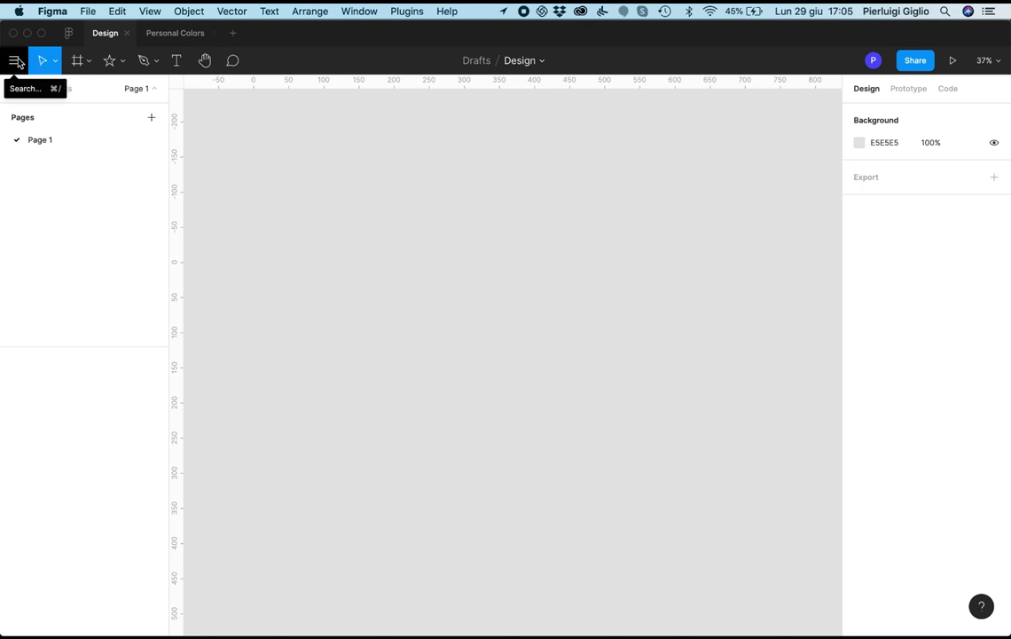
pyautogui.click(17, 61)
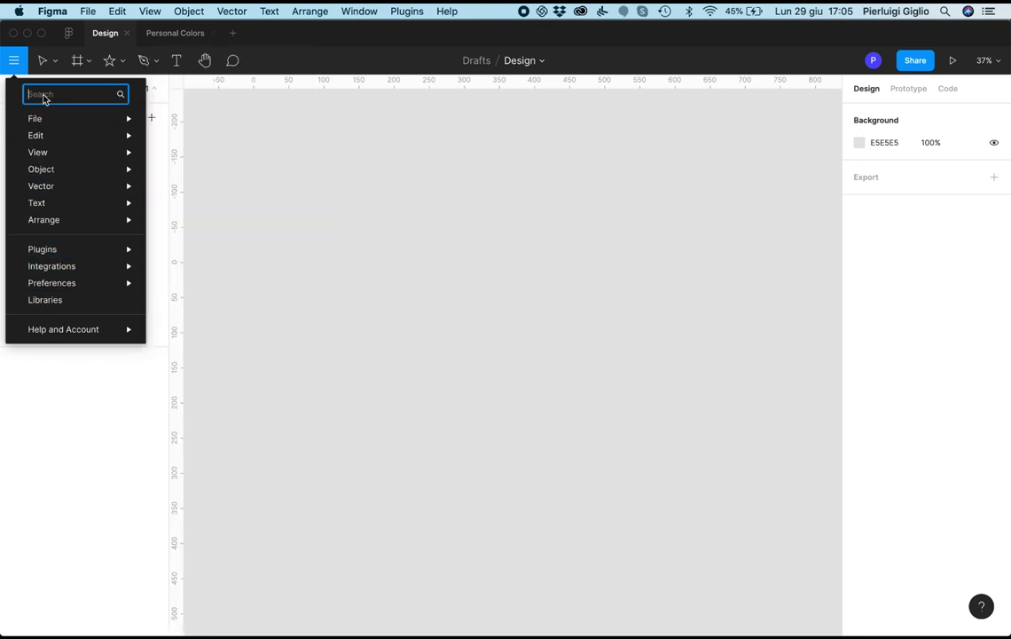
pyautogui.write('lay')
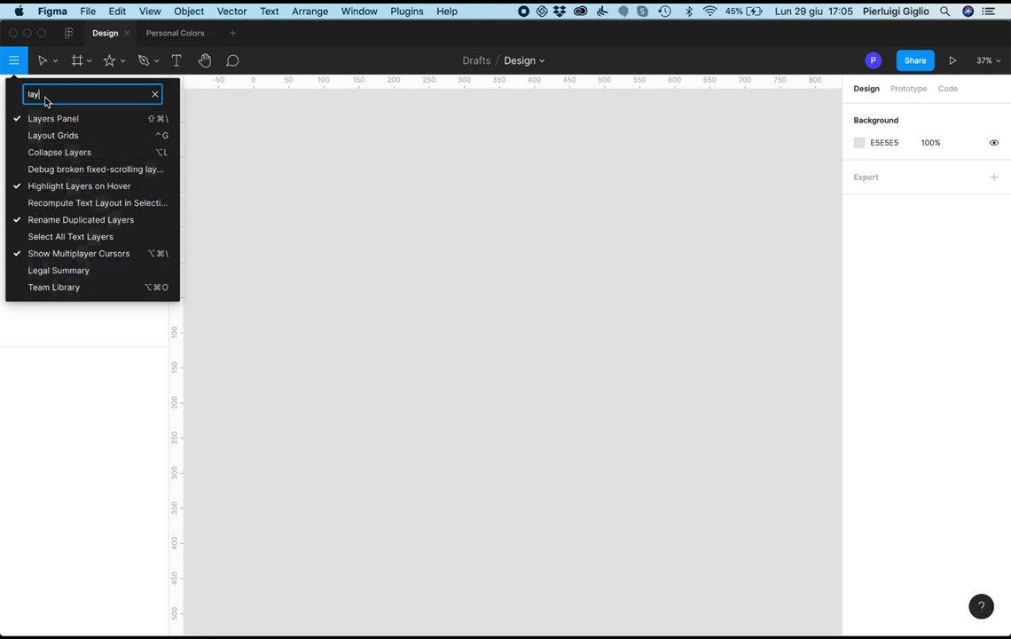
# Step: Shorten the 'lay' menu search to widen the list of matching commands
pyautogui.press('BackSpace')
pyautogui.press('BackSpace')
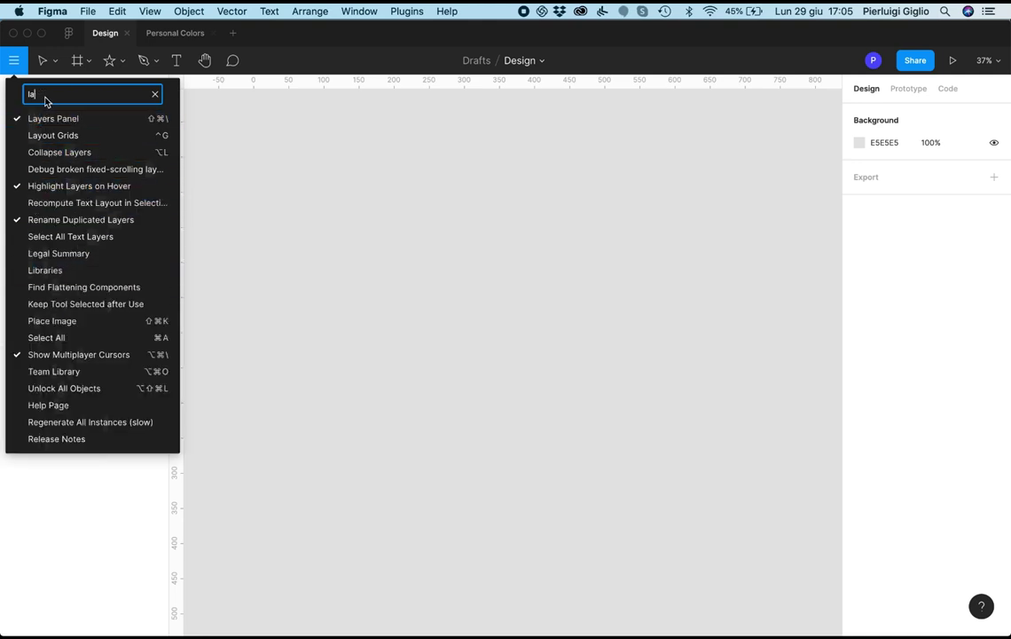
pyautogui.press('BackSpace')
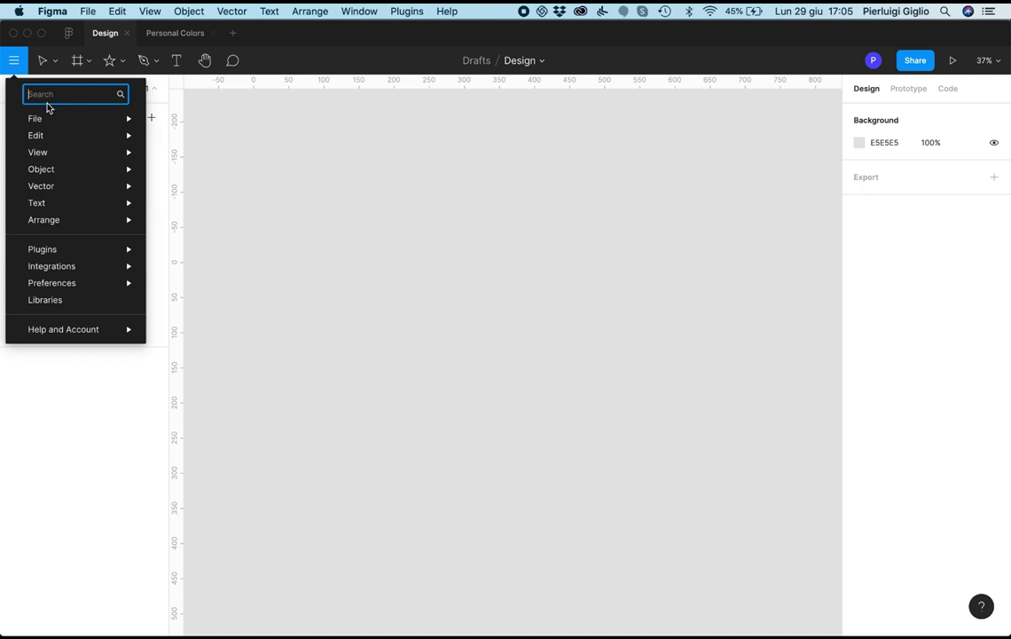
pyautogui.moveTo(70, 118)
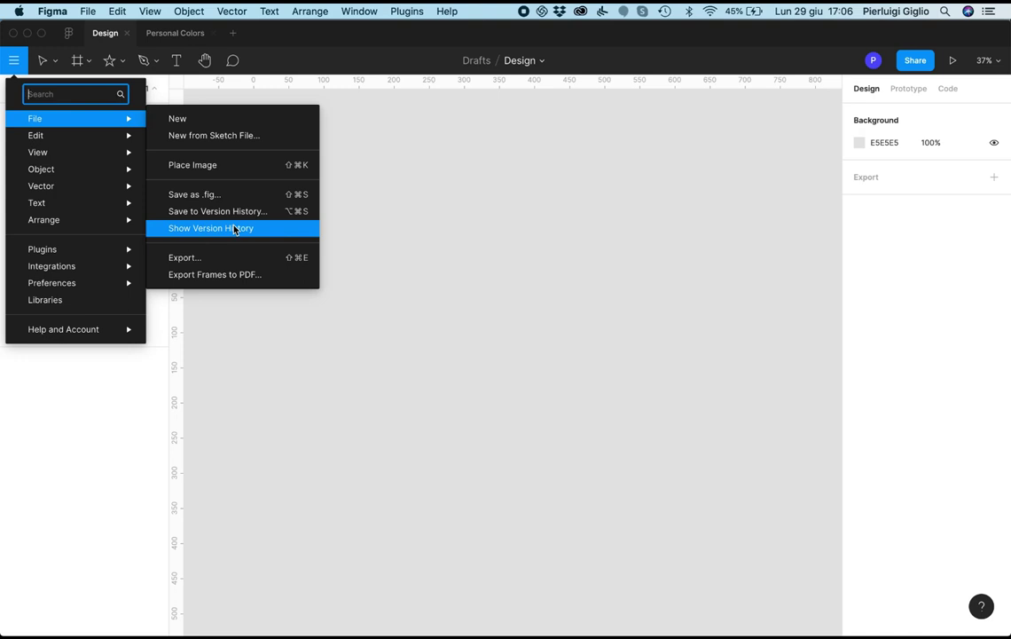
# Step: Preview the 3:14 pm autosave in Version History, return to Current Version, and open the main menu
pyautogui.click(235, 230)
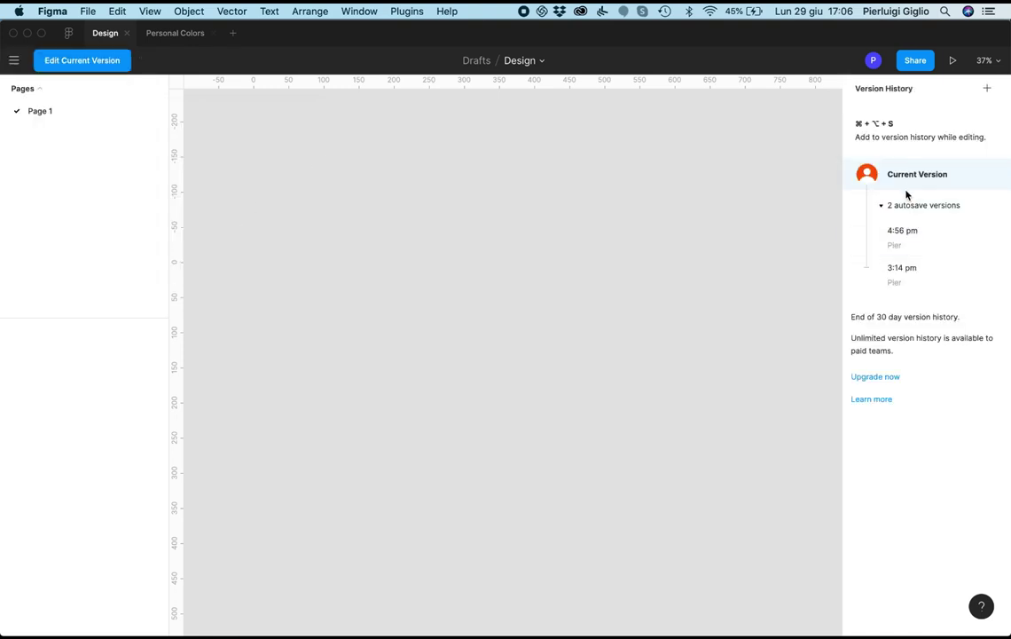
pyautogui.click(904, 266)
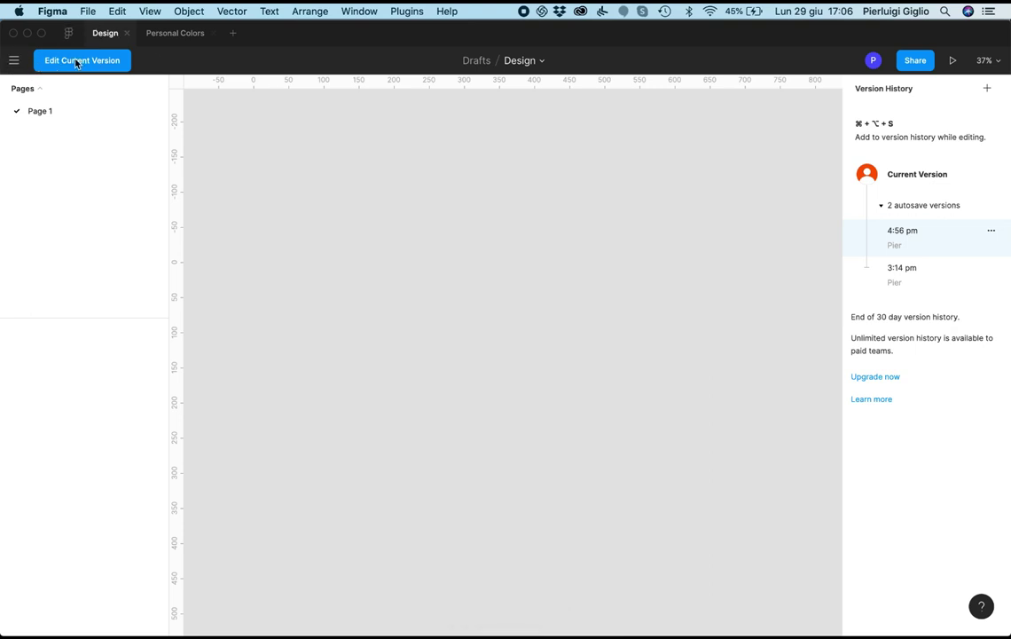
pyautogui.click(887, 172)
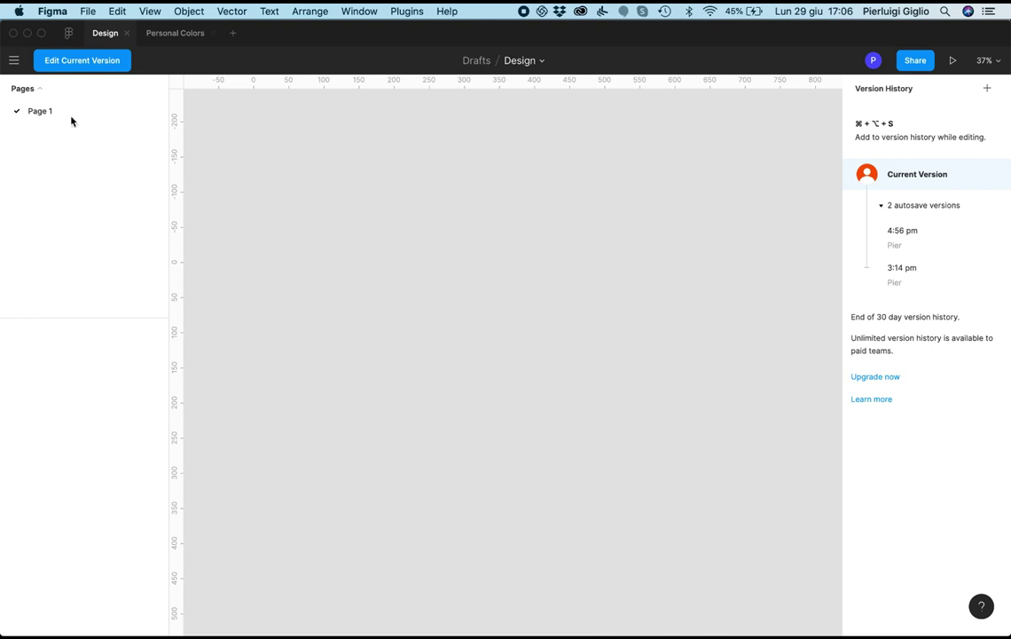
pyautogui.click(13, 60)
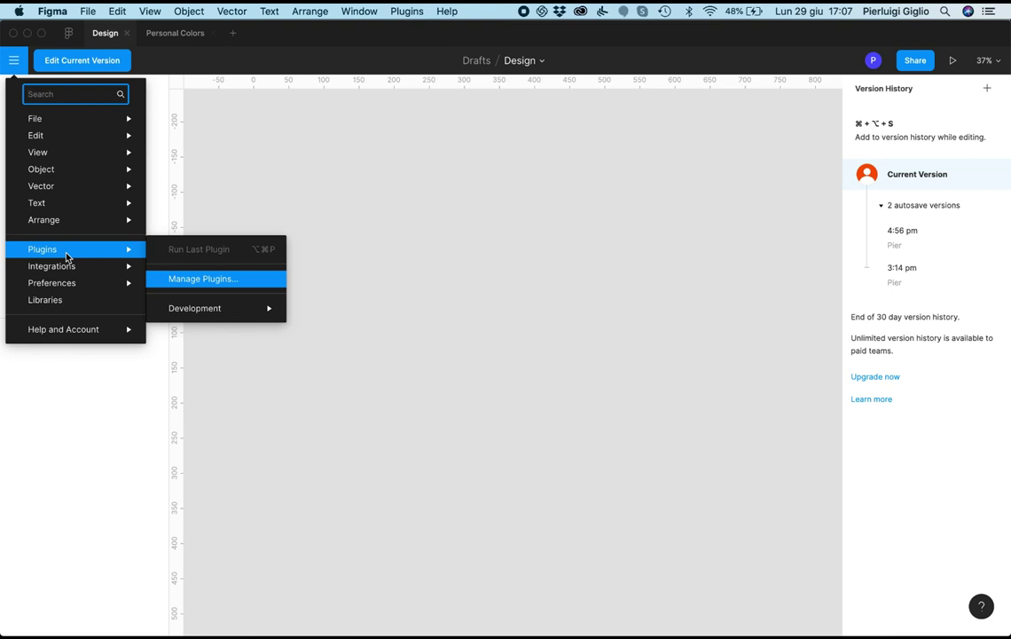
pyautogui.moveTo(78, 169)
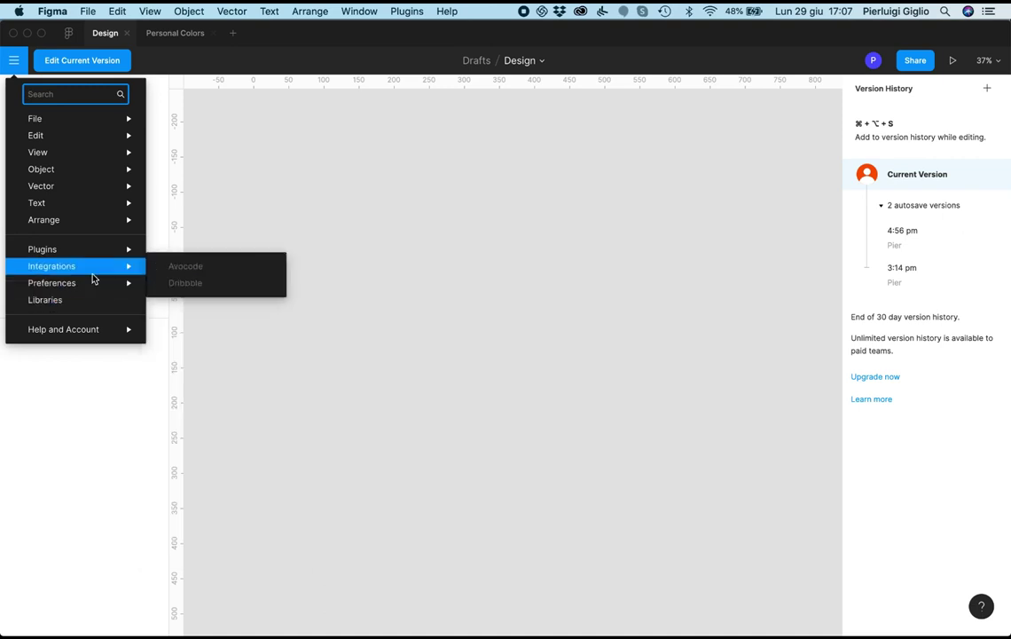
pyautogui.moveTo(41, 168)
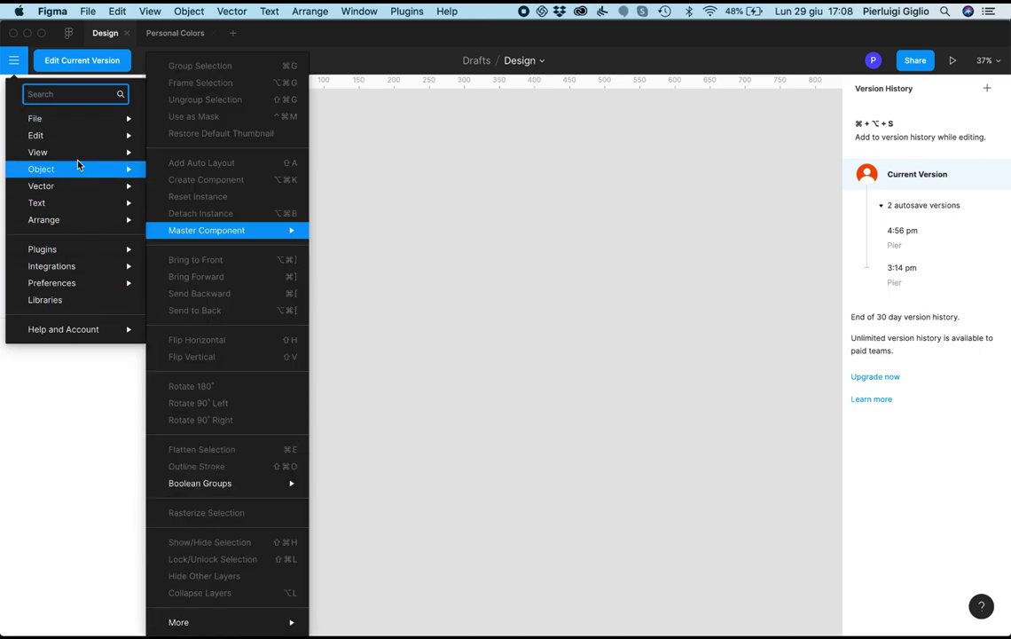
# Step: Close the main menu and exit Version History back to editing the empty canvas
pyautogui.click(355, 137)
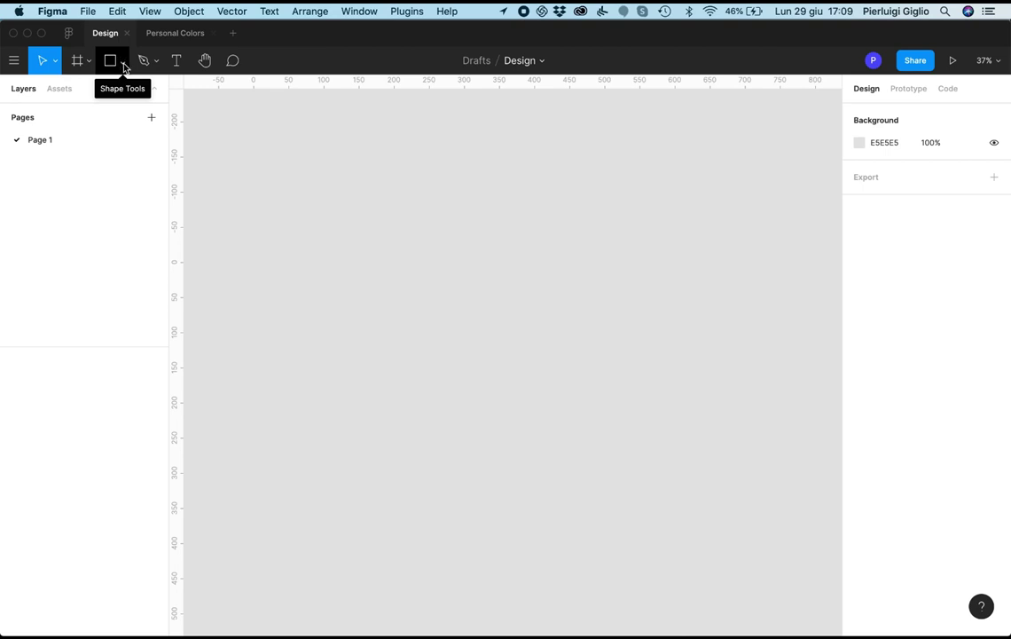
pyautogui.click(124, 64)
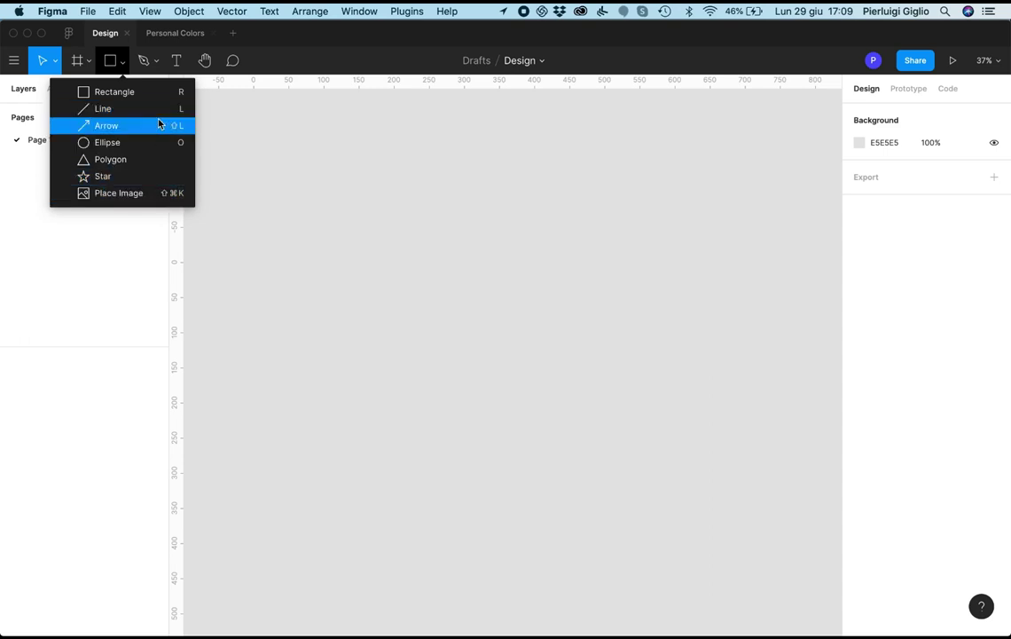
# Step: Draw Rectangle 1 at 205×226, positioned at X 70, Y -132
pyautogui.click(117, 91)
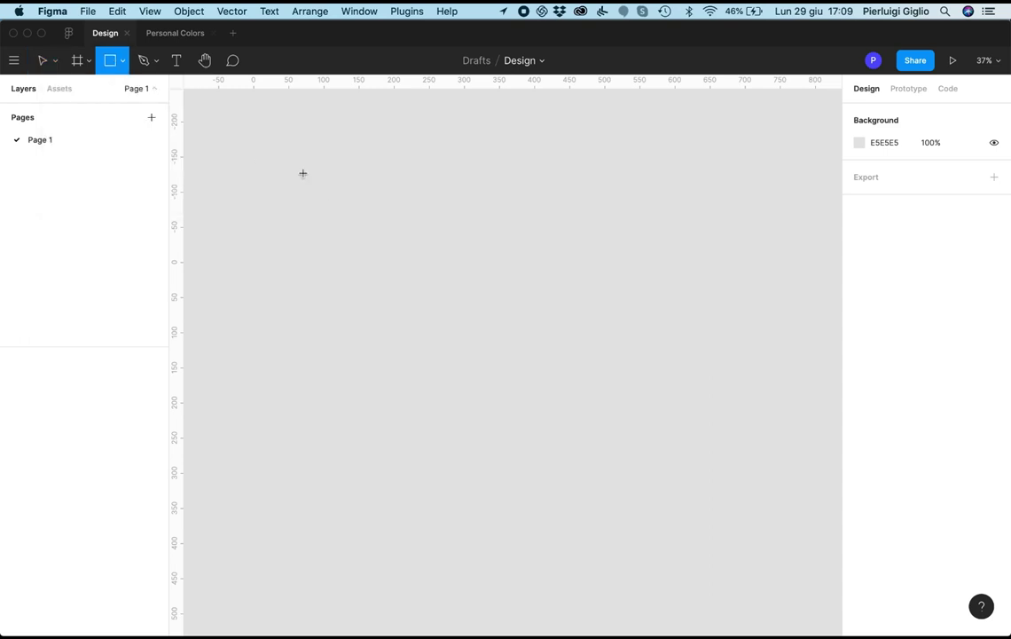
pyautogui.moveTo(302, 170); pyautogui.dragTo(537, 391)
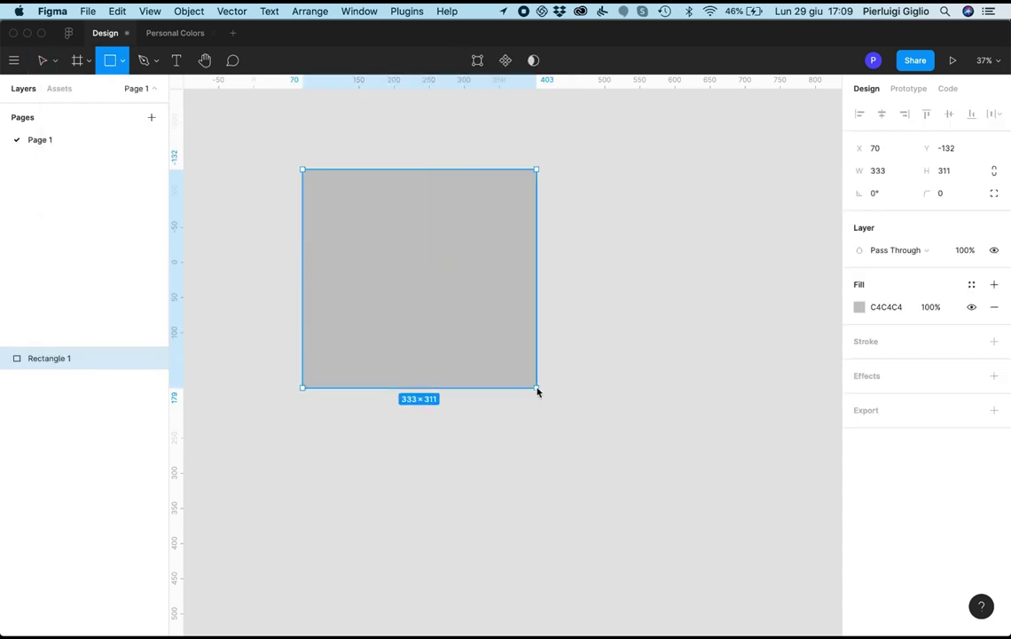
pyautogui.moveTo(537, 392); pyautogui.dragTo(424, 349)
pyautogui.moveTo(385, 304)
pyautogui.mouseDown()
pyautogui.moveTo(595, 303)
pyautogui.moveTo(596, 393)
pyautogui.moveTo(409, 355)
pyautogui.moveTo(449, 427)
pyautogui.moveTo(551, 374)
pyautogui.moveTo(500, 349)
pyautogui.mouseUp()
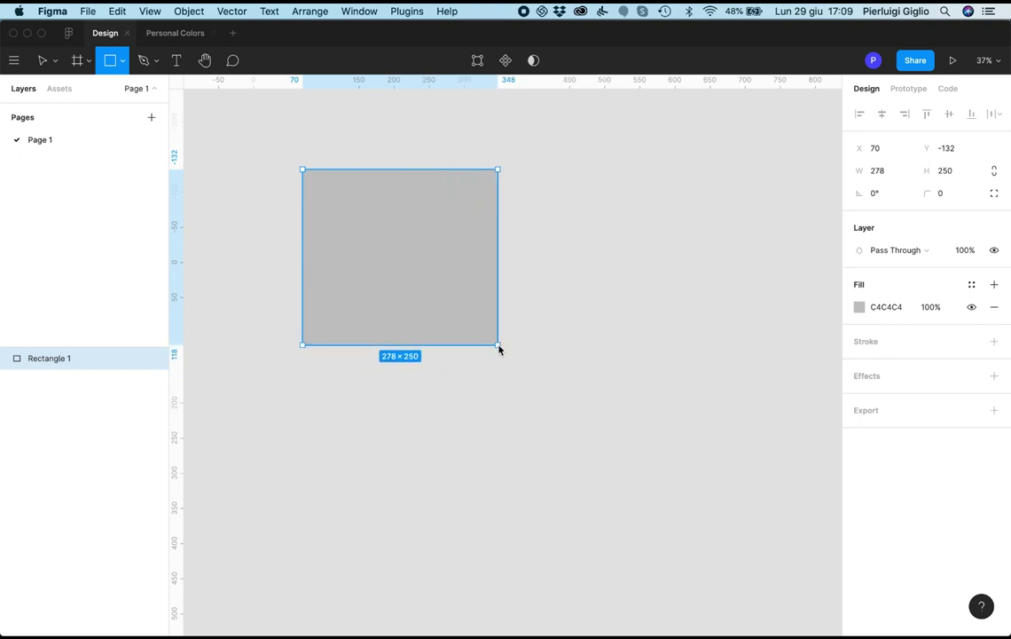
pyautogui.moveTo(499, 349)
pyautogui.mouseDown()
pyautogui.moveTo(470, 361)
pyautogui.moveTo(483, 386)
pyautogui.moveTo(394, 293)
pyautogui.moveTo(570, 471)
pyautogui.moveTo(434, 360)
pyautogui.moveTo(389, 323)
pyautogui.moveTo(648, 500)
pyautogui.moveTo(446, 327)
pyautogui.mouseUp()
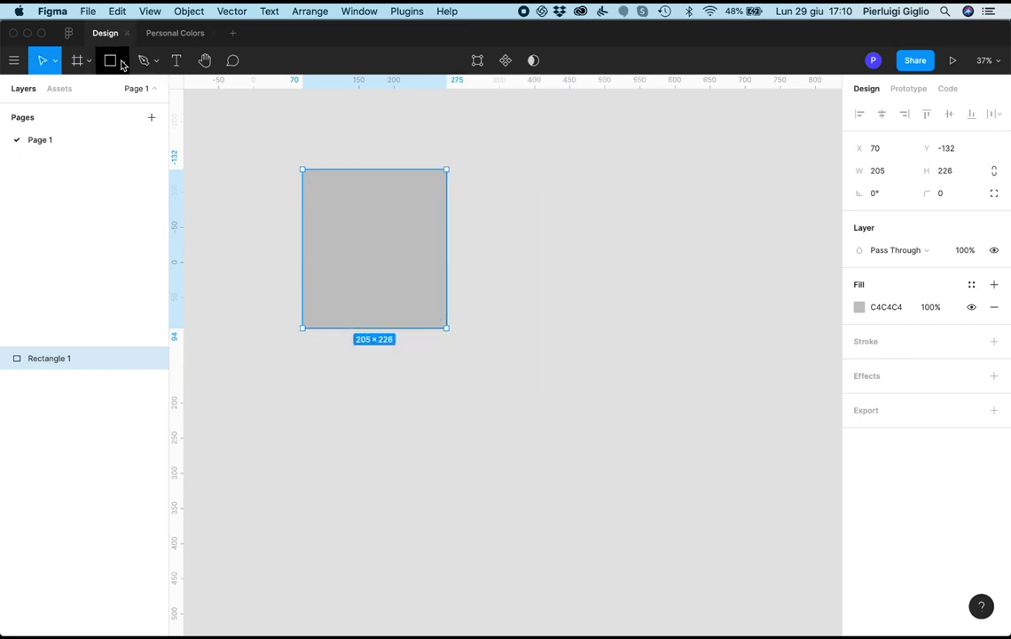
# Step: Draw a Shift-constrained 367×367 five-point star beside the rectangle, then deselect it
pyautogui.click(122, 61)
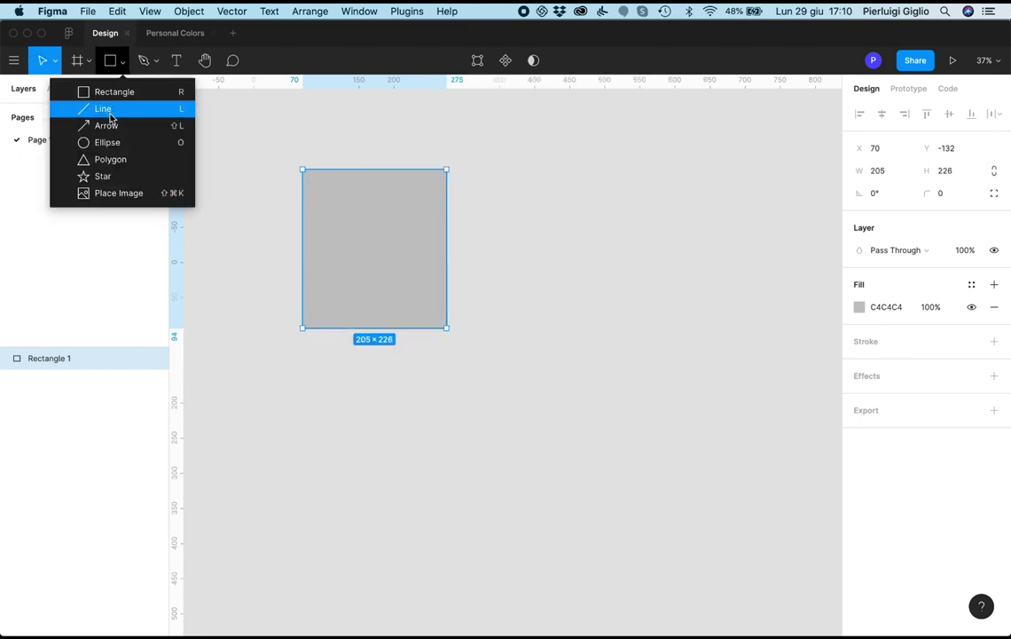
pyautogui.click(104, 176)
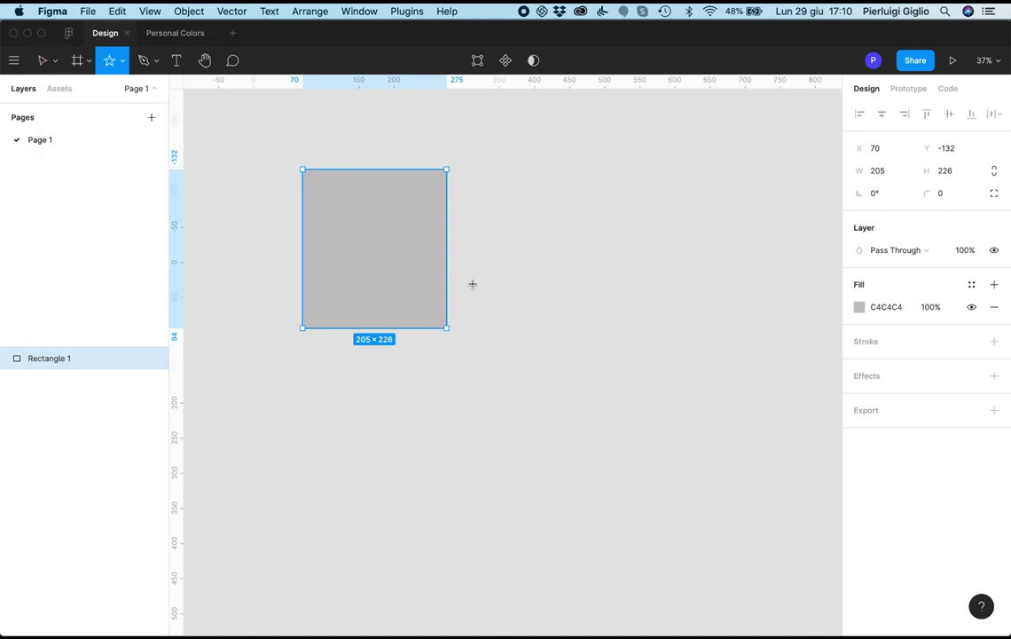
pyautogui.moveTo(480, 249)
pyautogui.mouseDown()
pyautogui.moveTo(685, 388)
pyautogui.moveTo(651, 453)
pyautogui.moveTo(671, 397)
pyautogui.moveTo(648, 419)
pyautogui.moveTo(596, 510)
pyautogui.mouseUp()
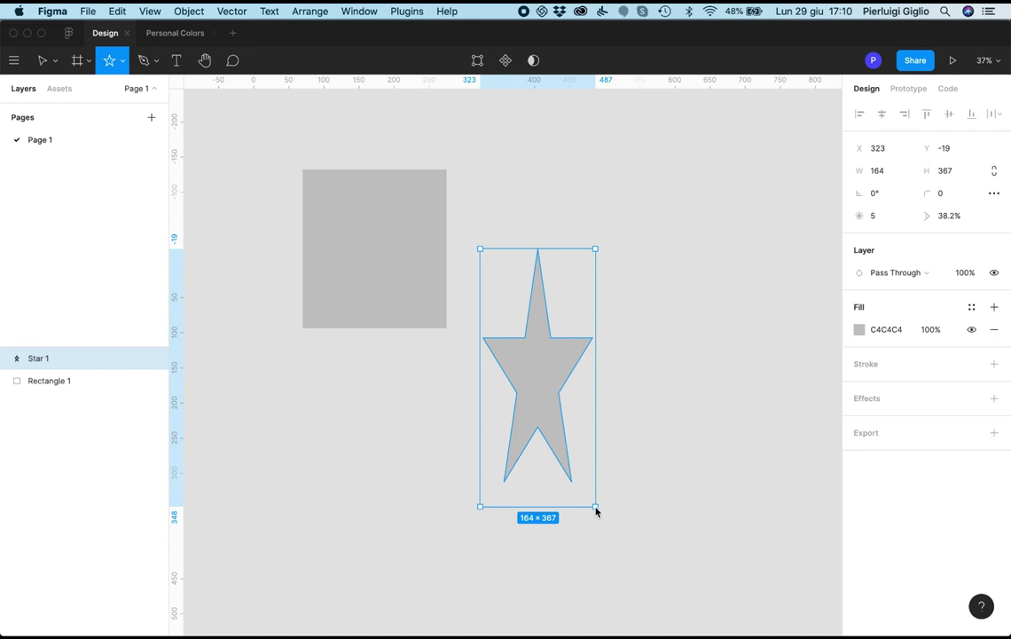
pyautogui.press('shift')
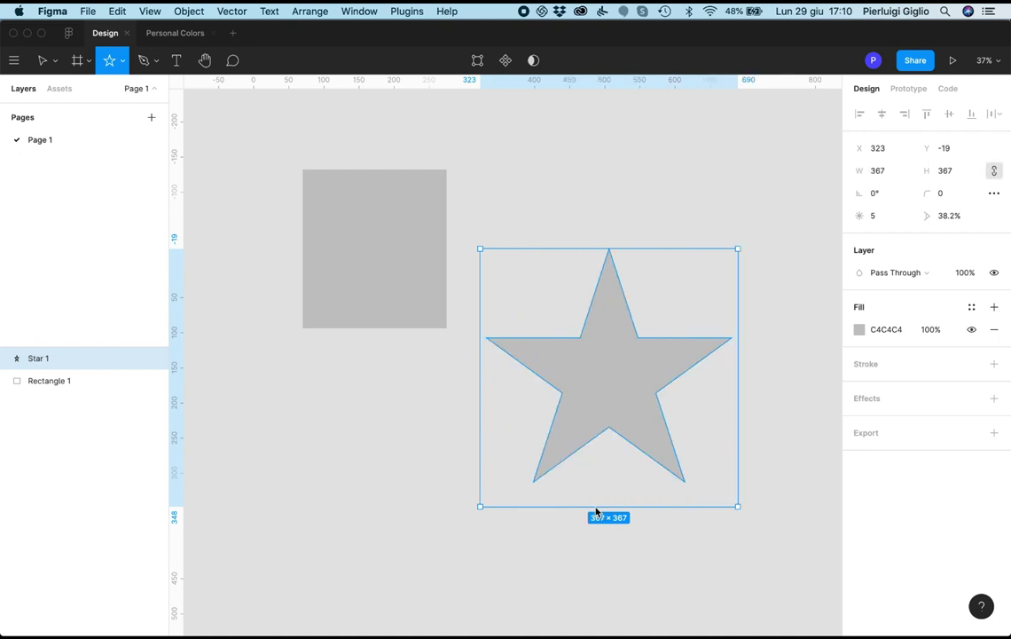
pyautogui.moveTo(595, 507); pyautogui.dragTo(595, 507)
pyautogui.click(381, 404)
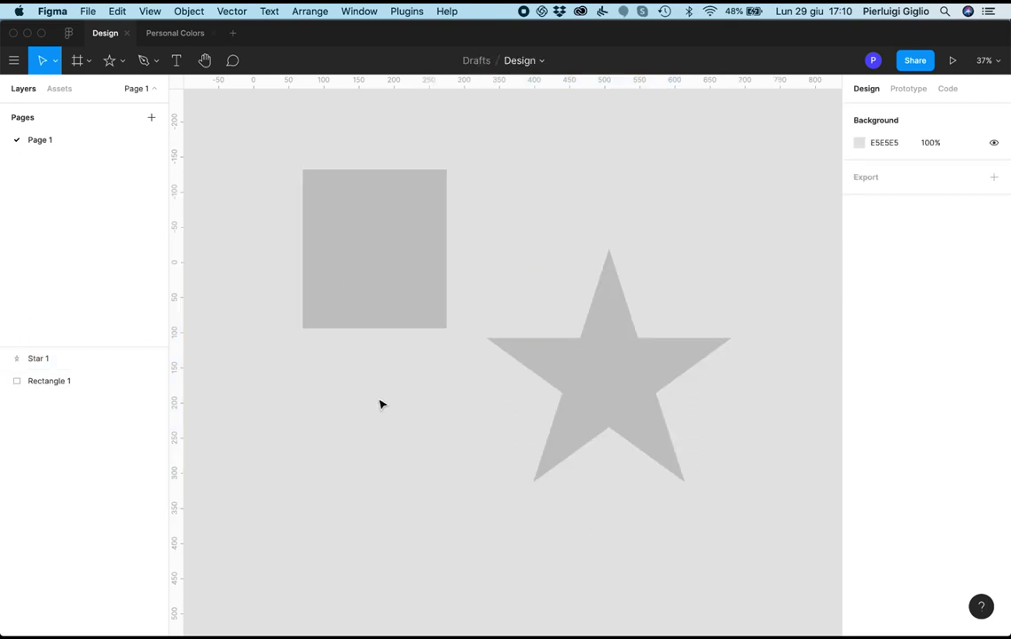
# Step: Draw Line 1, a 252.41-long diagonal line below the rectangle
pyautogui.click(91, 59)
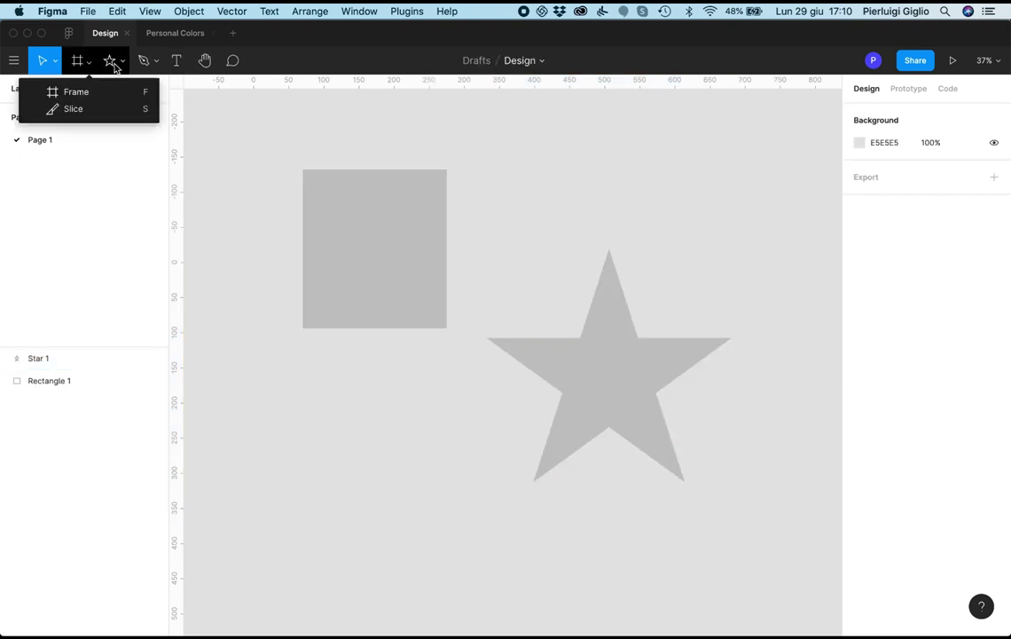
pyautogui.click(123, 62)
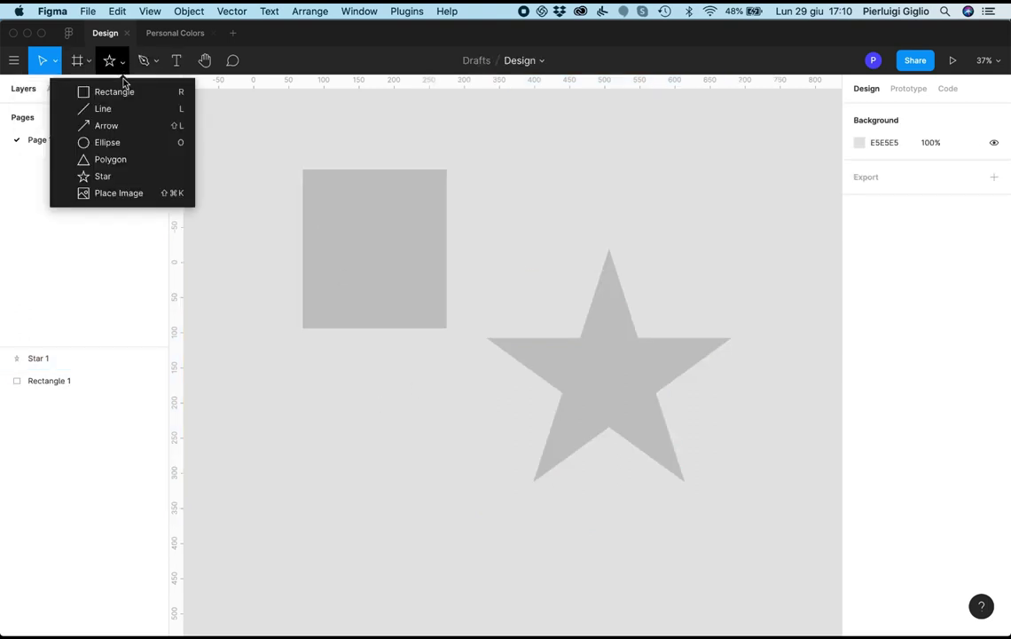
pyautogui.click(122, 109)
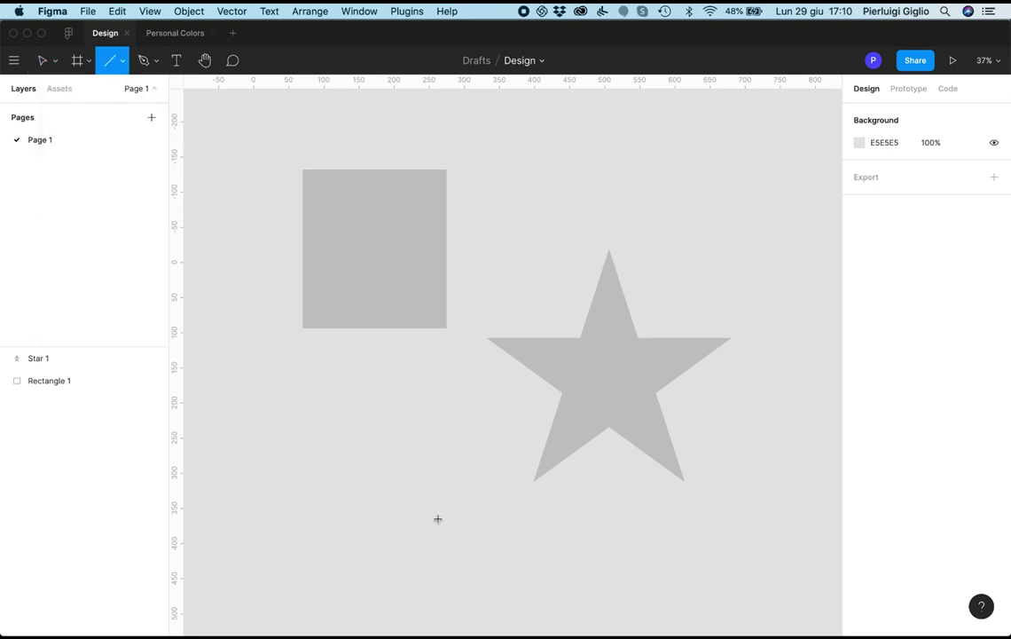
pyautogui.moveTo(310, 507); pyautogui.dragTo(459, 410)
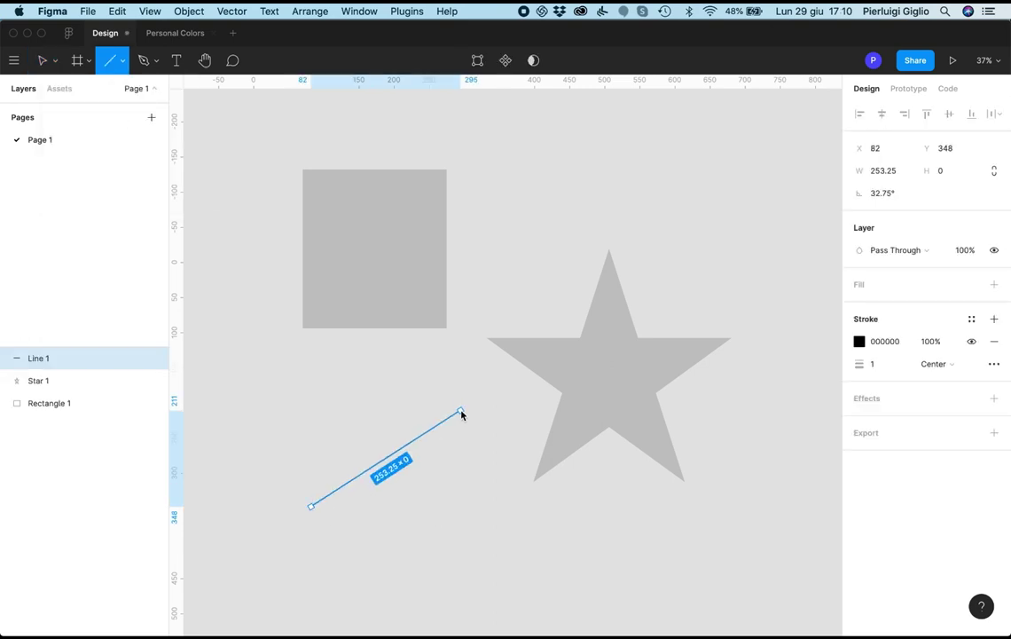
# Step: Draw Arrow 1, 157.49 long, pointing down toward the star, and edit its stroke weight
pyautogui.click(123, 62)
pyautogui.click(124, 126)
pyautogui.moveTo(480, 144)
pyautogui.mouseDown()
pyautogui.moveTo(586, 255)
pyautogui.moveTo(552, 231)
pyautogui.mouseUp()
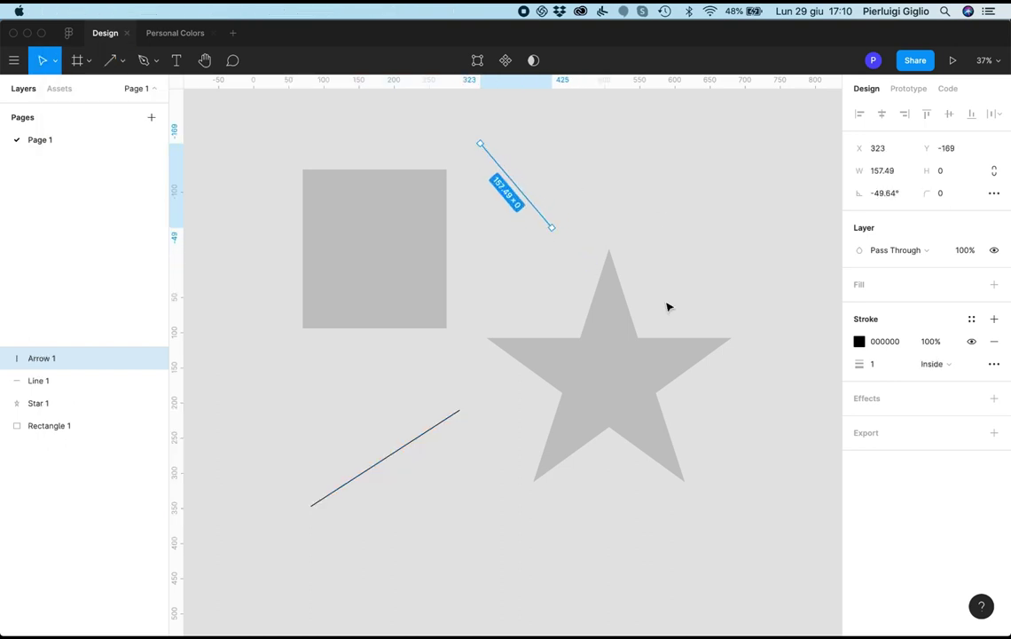
pyautogui.click(574, 235)
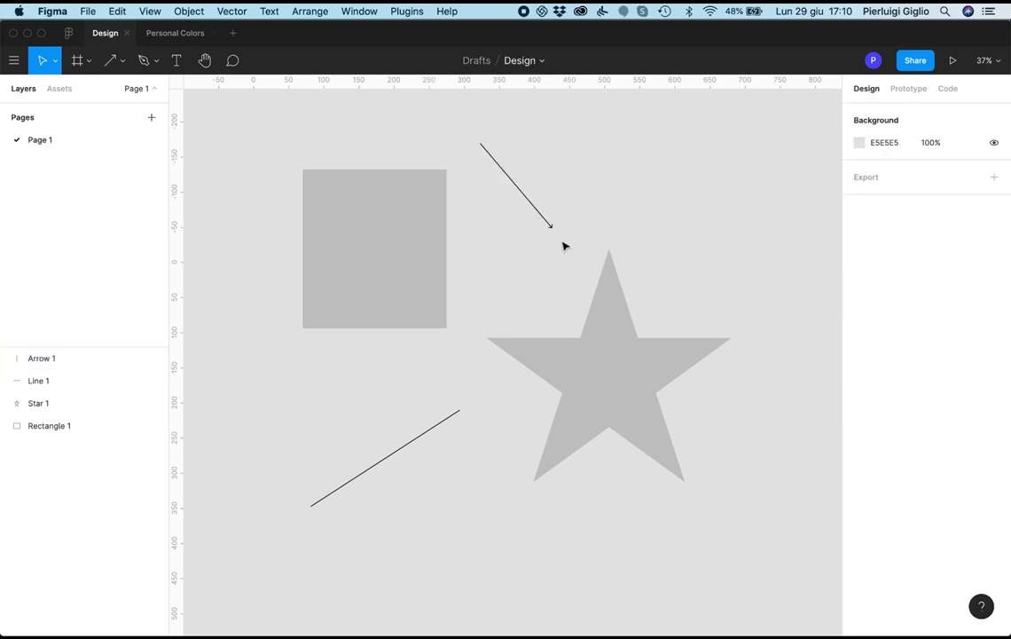
pyautogui.moveTo(536, 196); pyautogui.dragTo(483, 233)
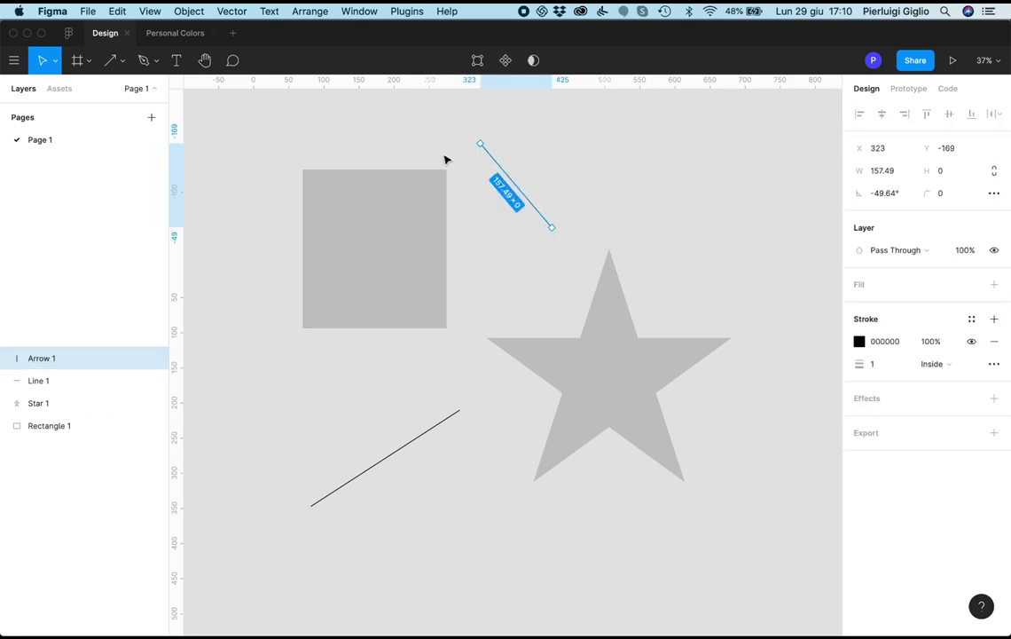
pyautogui.click(887, 364)
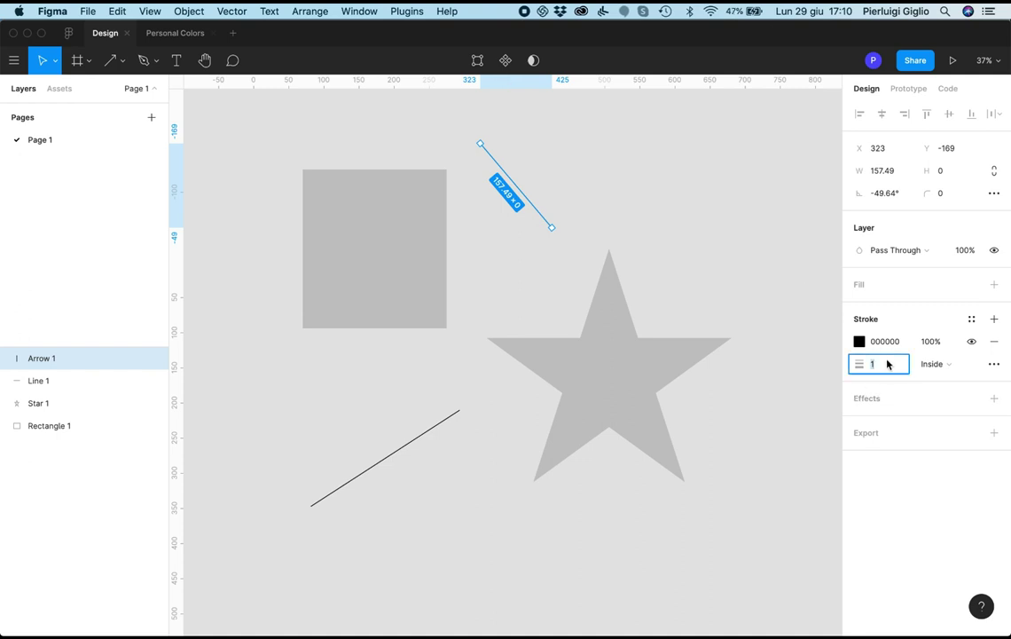
# Step: Thicken the arrow's stroke and set its end cap to None in Advanced Stroke
pyautogui.press('Up')
pyautogui.press('Up')
pyautogui.press('Up')
pyautogui.press('Up')
pyautogui.press('Up')
pyautogui.press('Up')
pyautogui.press('Up')
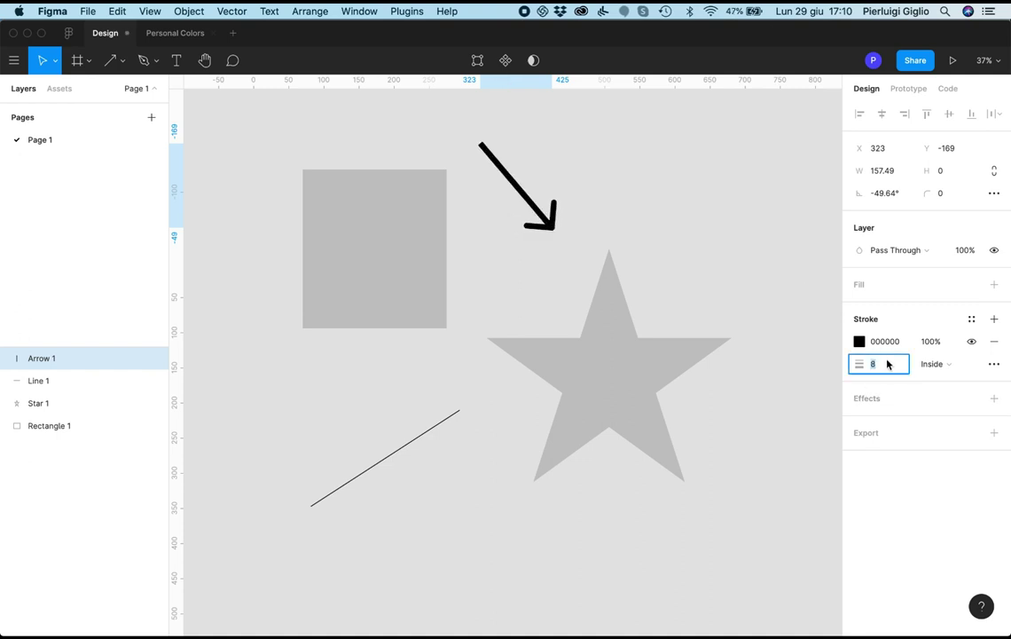
pyautogui.click(550, 266)
pyautogui.click(547, 225)
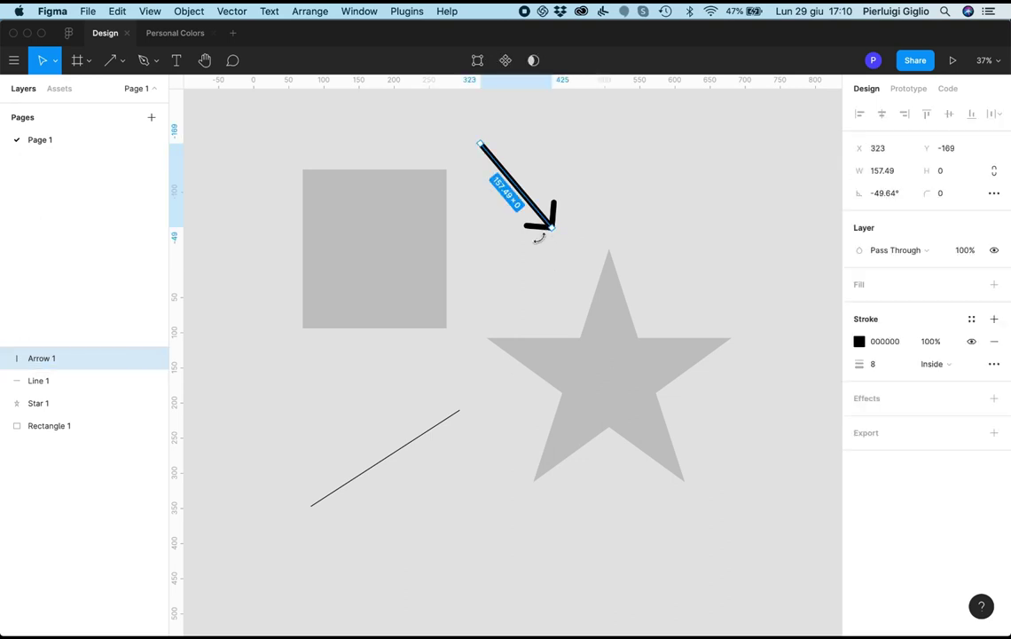
pyautogui.click(993, 366)
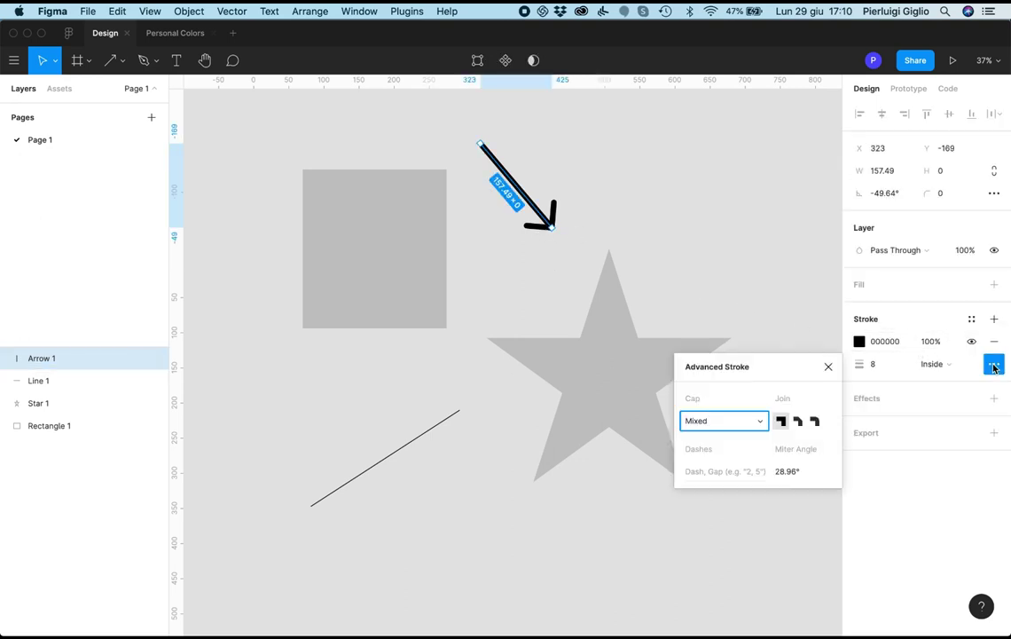
pyautogui.click(723, 421)
pyautogui.click(724, 466)
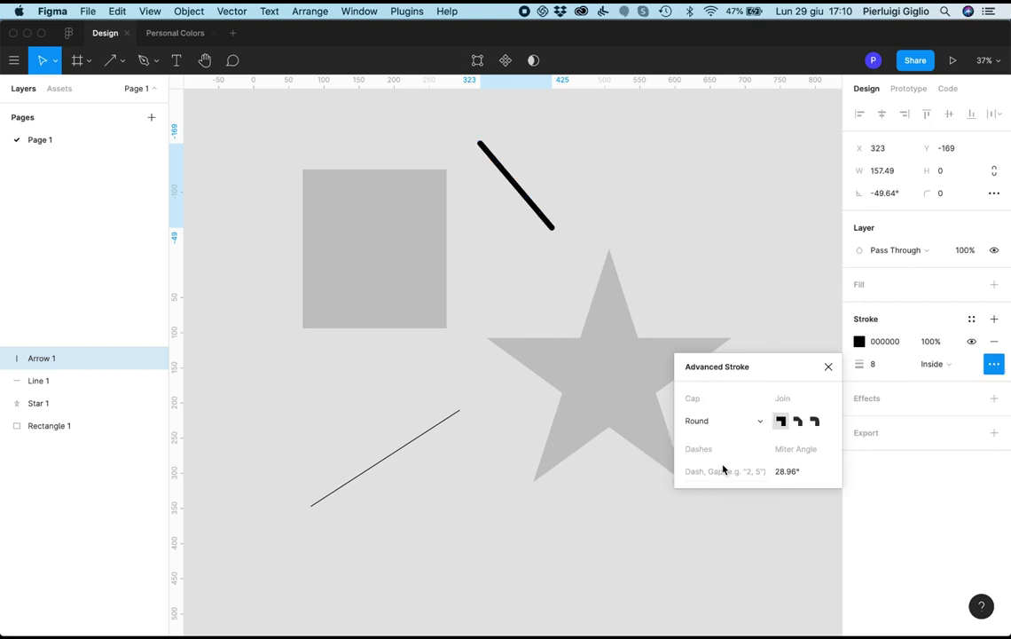
pyautogui.click(721, 422)
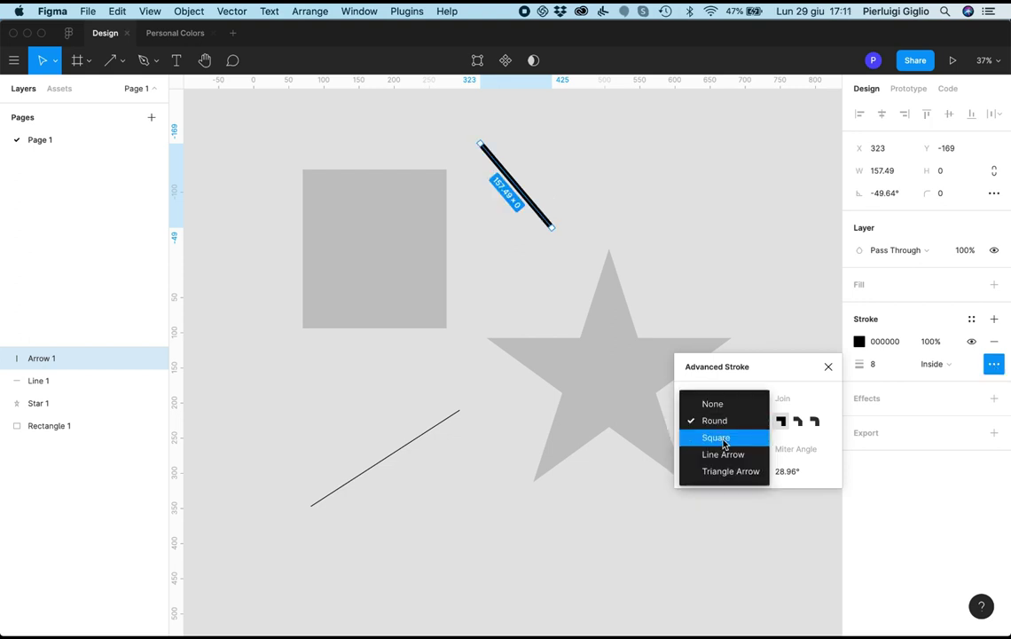
pyautogui.click(724, 441)
pyautogui.click(717, 421)
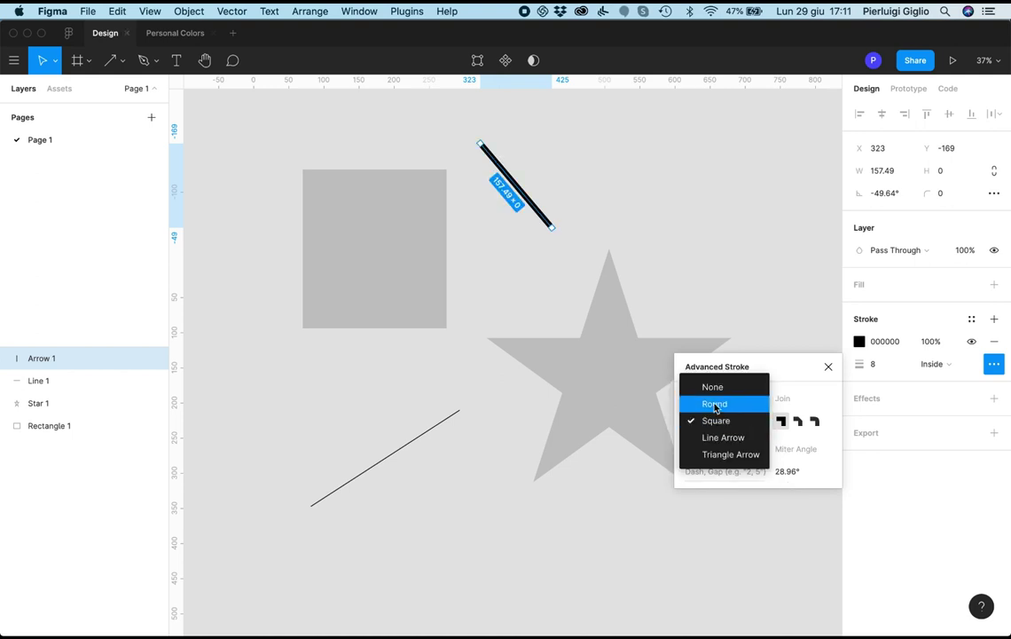
pyautogui.click(714, 388)
pyautogui.click(918, 333)
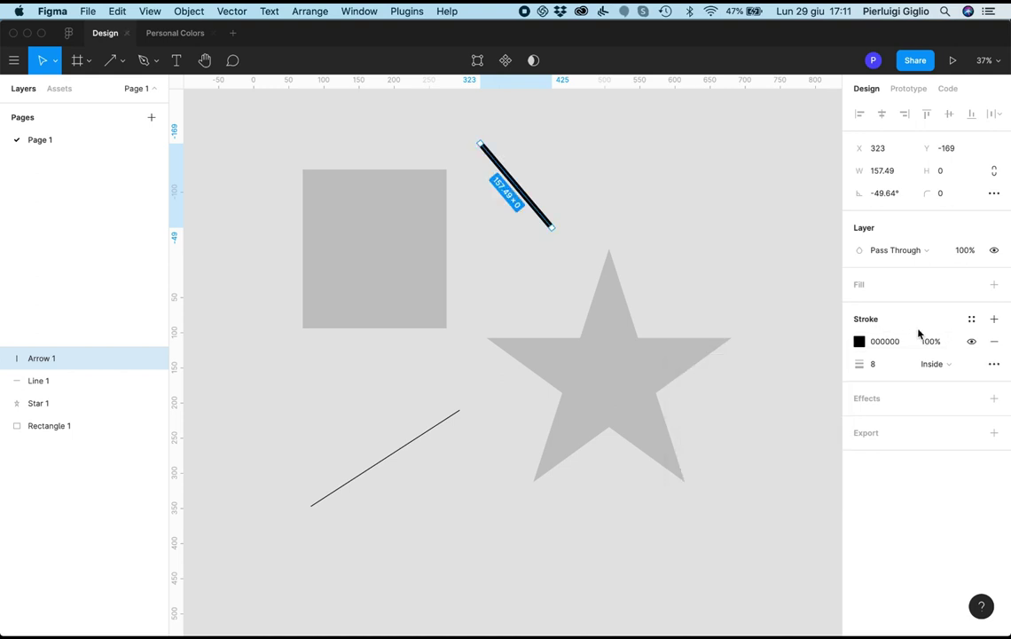
# Step: Select the arrow and delete it
pyautogui.click(560, 201)
pyautogui.click(477, 225)
pyautogui.press('Delete')
# Step: Draw Ellipse 1 as a 121×121 circle above the star, holding Shift
pyautogui.click(121, 62)
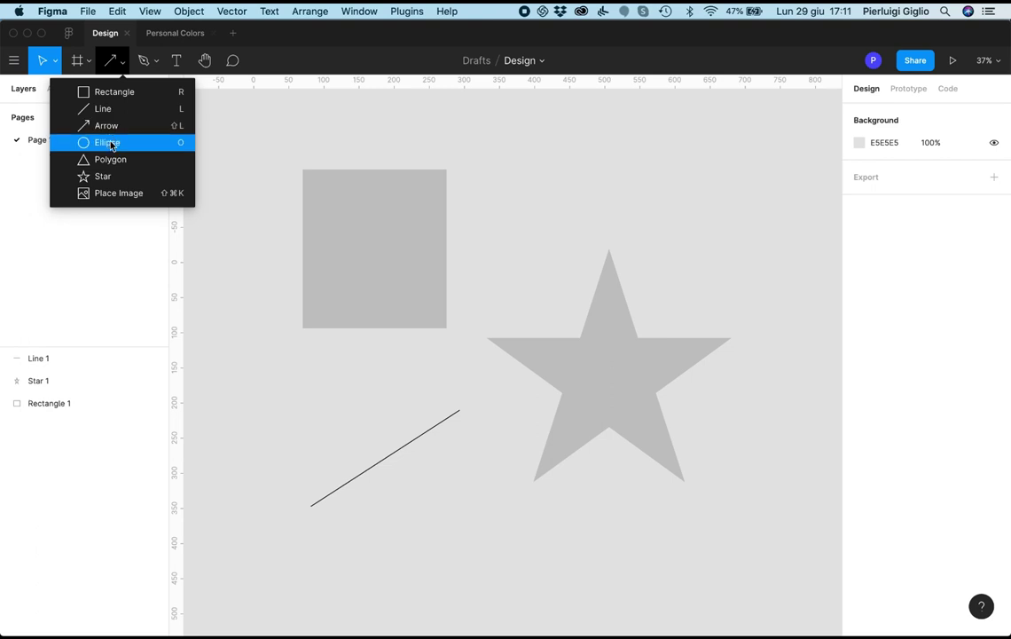
pyautogui.click(112, 145)
pyautogui.moveTo(508, 157); pyautogui.dragTo(554, 264)
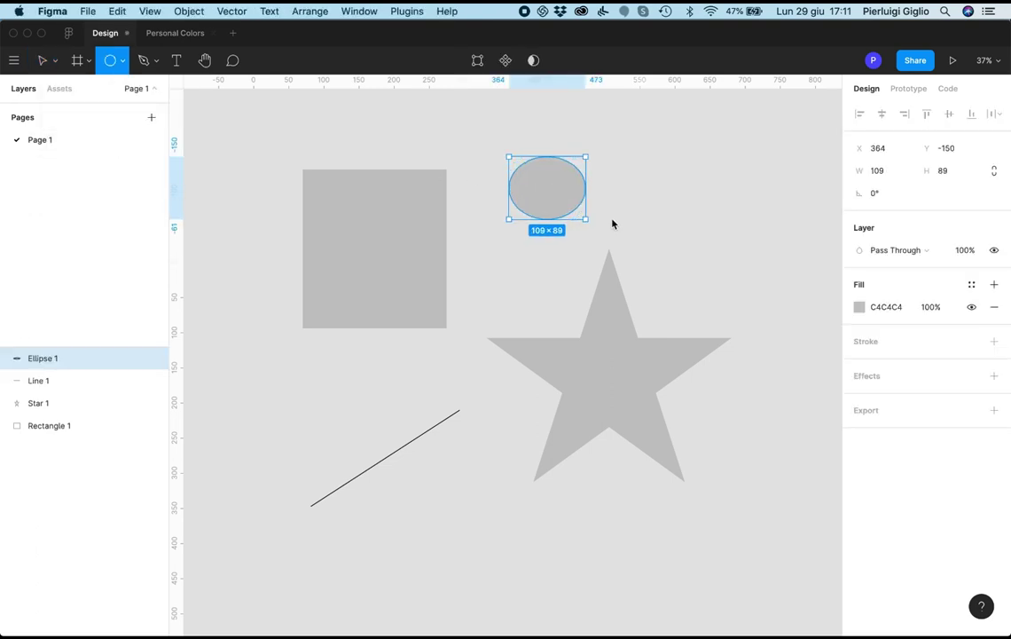
pyautogui.press('shift')
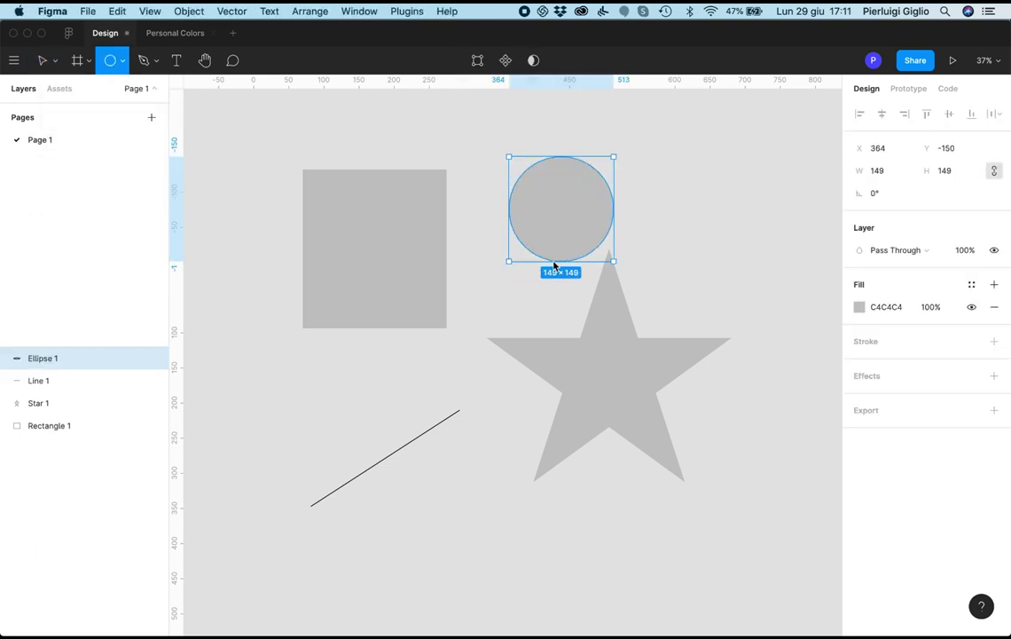
pyautogui.moveTo(554, 265); pyautogui.dragTo(542, 242)
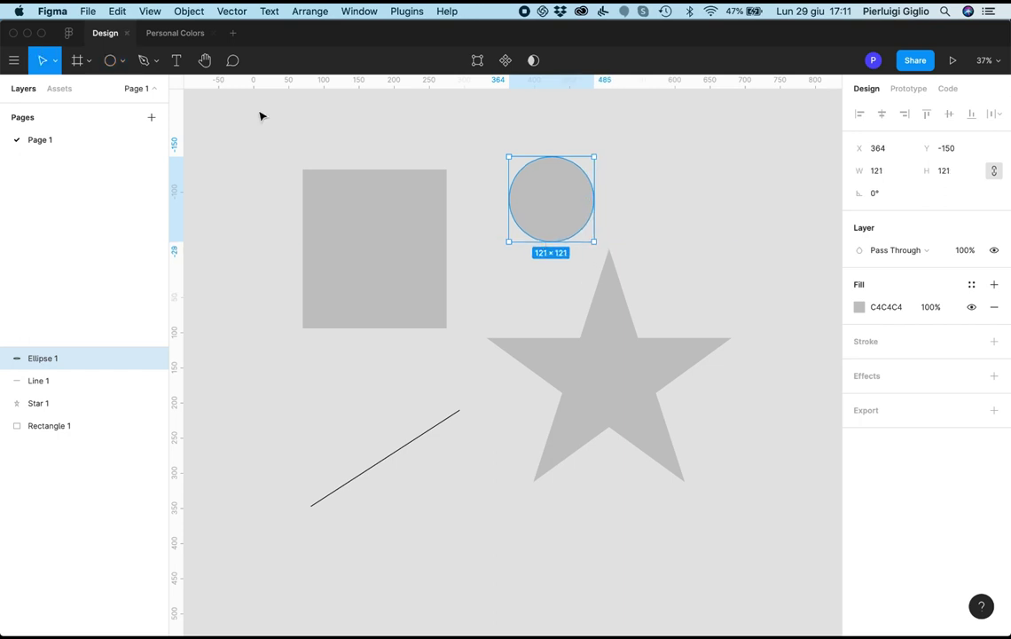
pyautogui.click(124, 63)
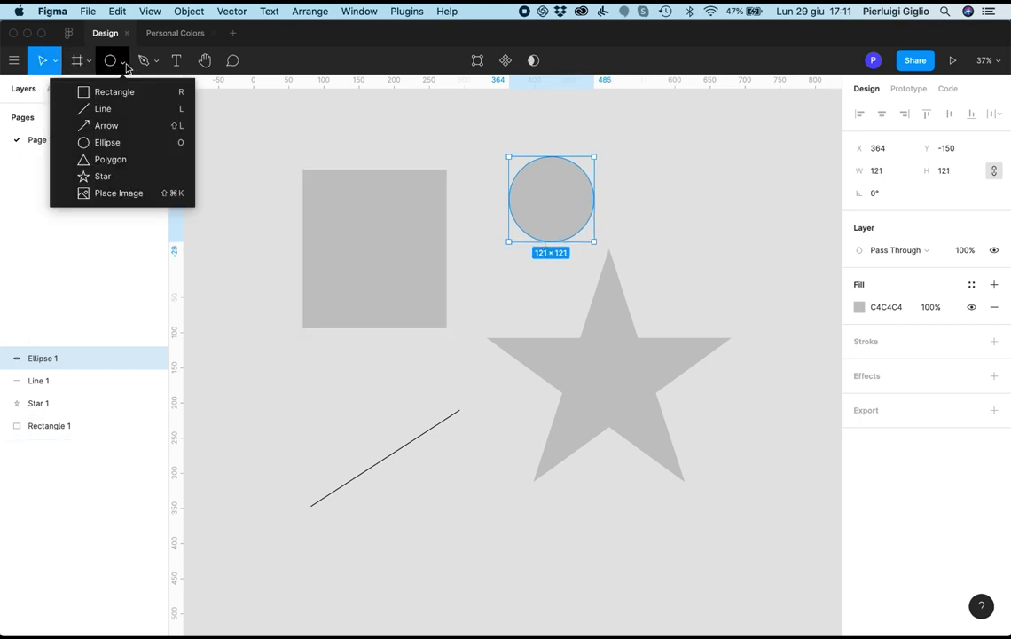
# Step: Place AdobeStock_104997159.jpeg from the Download folder onto the canvas
pyautogui.click(142, 193)
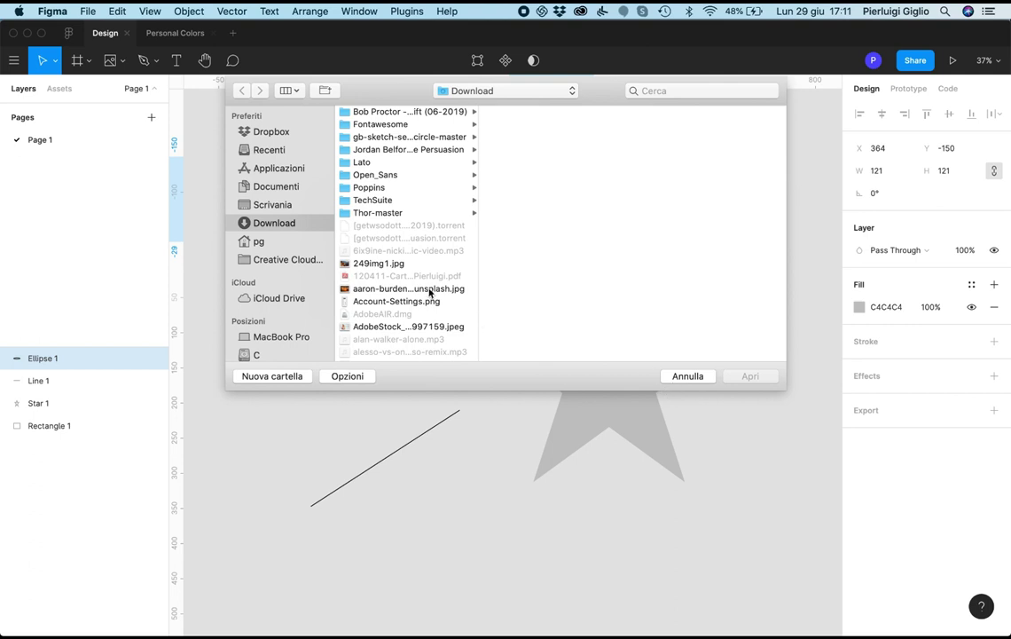
pyautogui.click(393, 327)
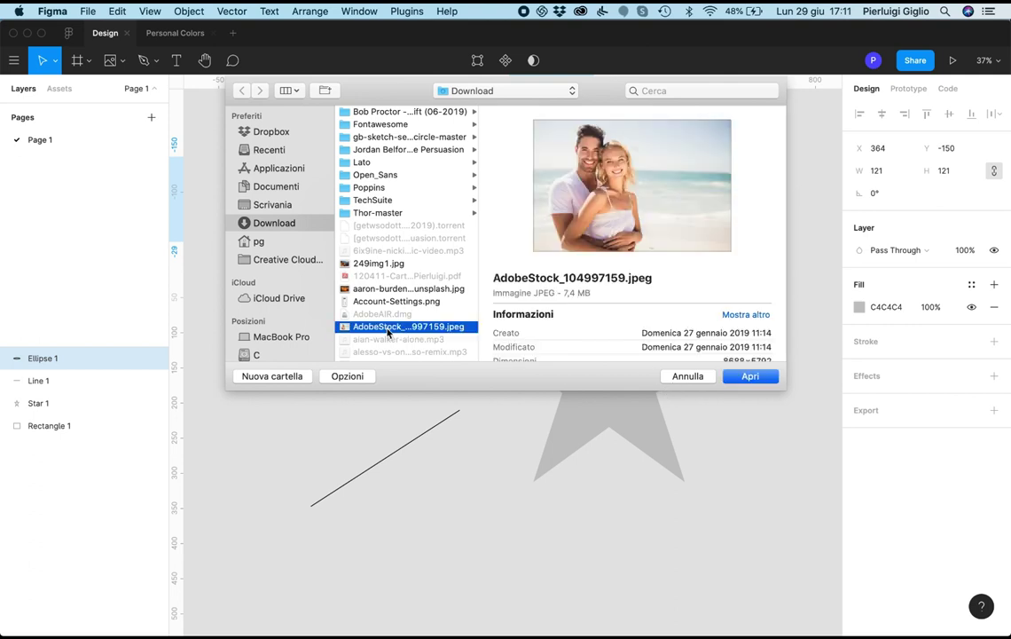
pyautogui.doubleClick(387, 326)
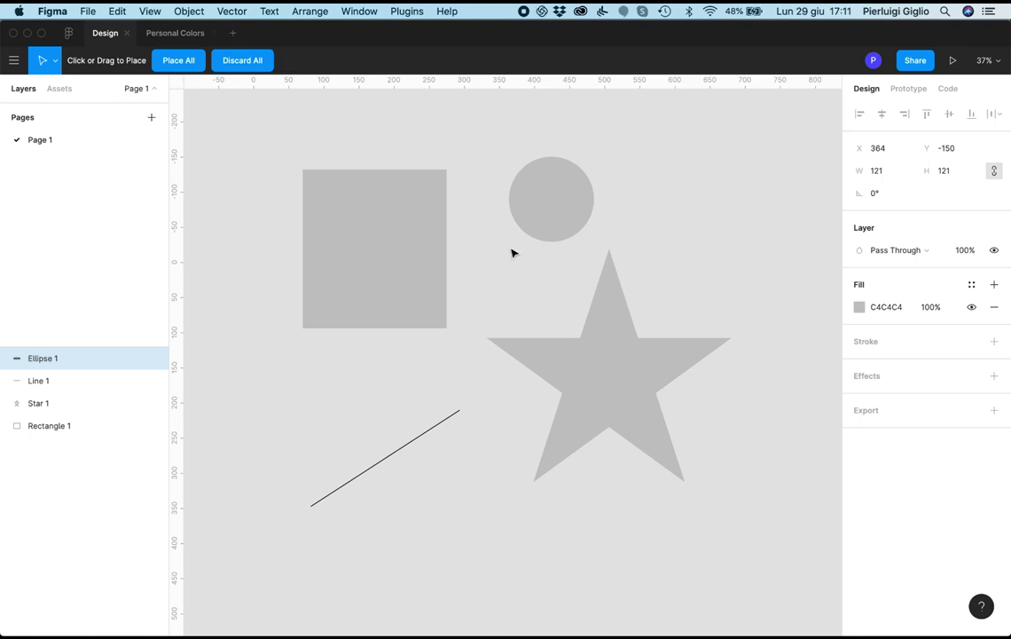
pyautogui.click(458, 222)
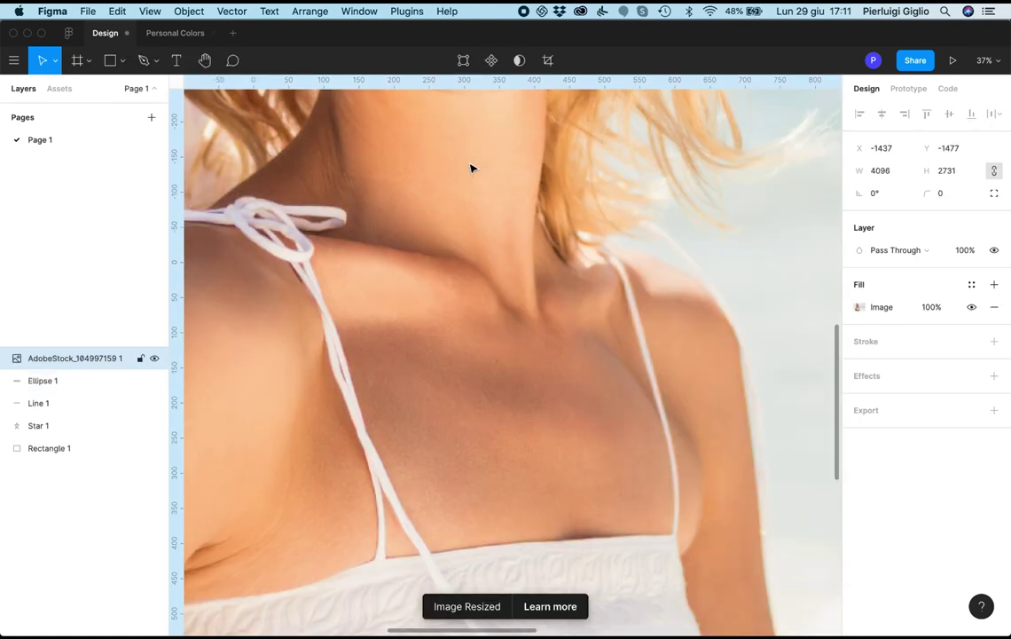
# Step: Zoom out and resize the beach photo from its corner to 505×337
pyautogui.scroll(-2, 471, 169)
pyautogui.scroll(-3, 471, 168)
pyautogui.scroll(-3, 471, 168)
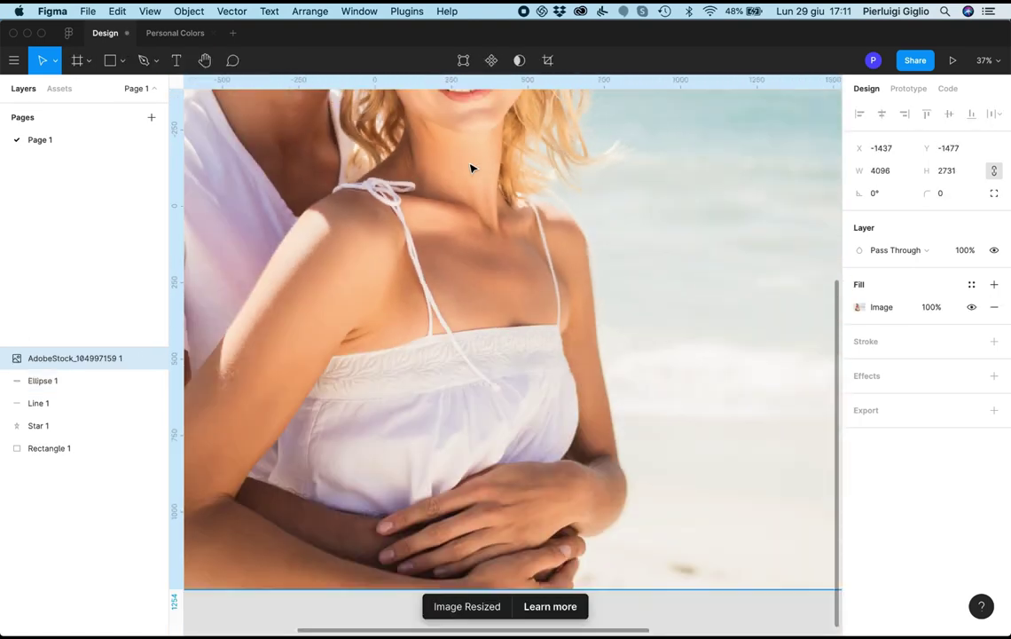
pyautogui.scroll(-3, 471, 168)
pyautogui.scroll(-5, 471, 169)
pyautogui.scroll(2, 473, 168)
pyautogui.scroll(2, 475, 168)
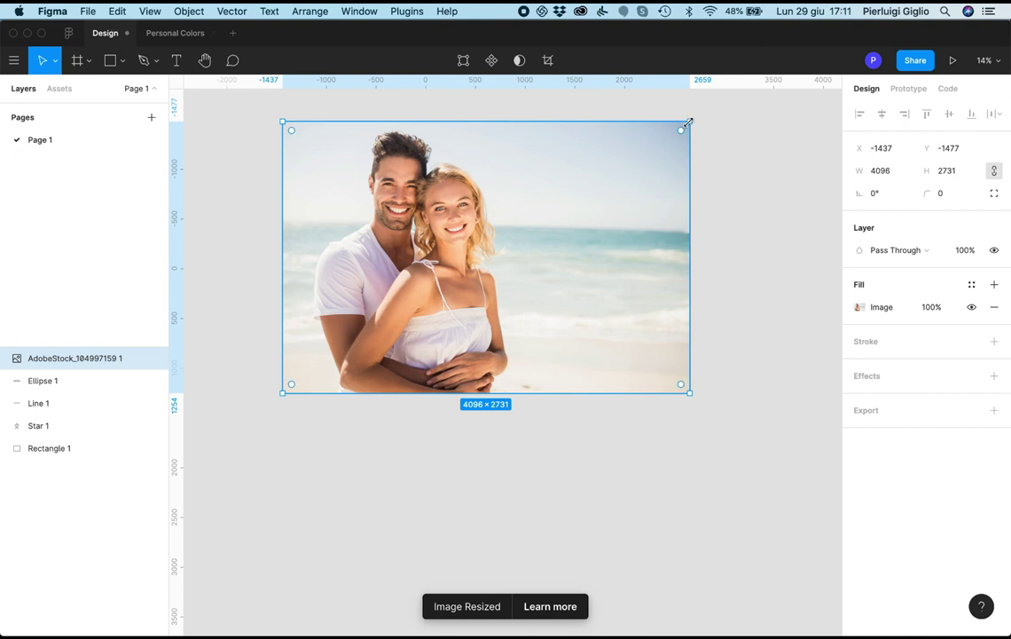
pyautogui.moveTo(689, 121); pyautogui.dragTo(672, 132)
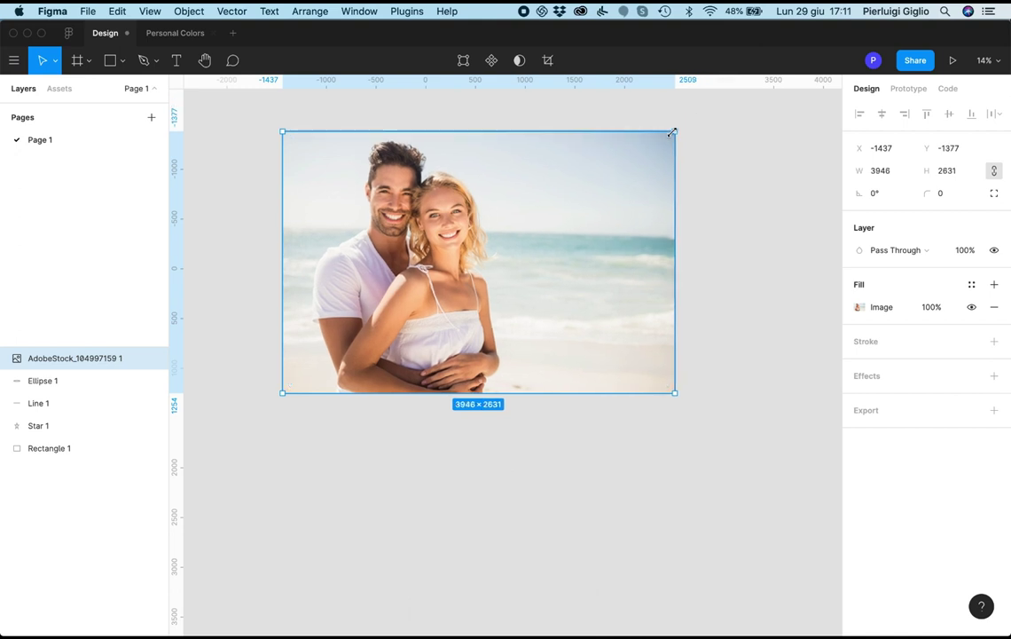
pyautogui.moveTo(672, 132)
pyautogui.mouseDown()
pyautogui.moveTo(334, 356)
pyautogui.moveTo(498, 290)
pyautogui.moveTo(637, 188)
pyautogui.mouseUp()
# Step: Move the photo up and to the left of the other shapes, then deselect it
pyautogui.scroll(5, 334, 356)
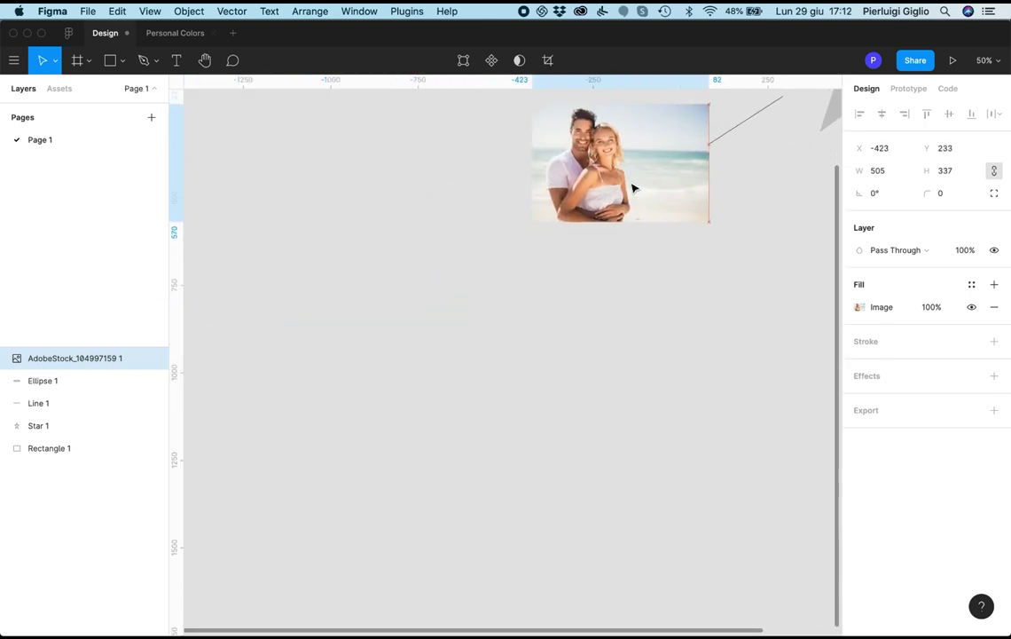
pyautogui.scroll(3, 633, 188)
pyautogui.hscroll(3, 634, 188)
pyautogui.moveTo(493, 309); pyautogui.dragTo(419, 211)
pyautogui.scroll(3, 426, 243)
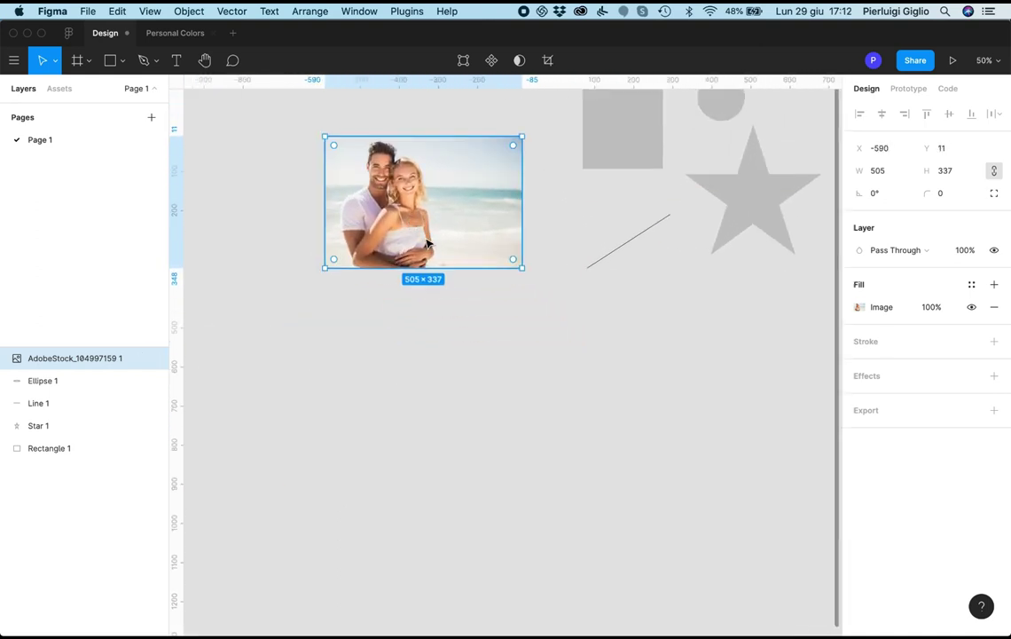
pyautogui.scroll(3, 426, 243)
pyautogui.hscroll(2, 426, 243)
pyautogui.click(331, 142)
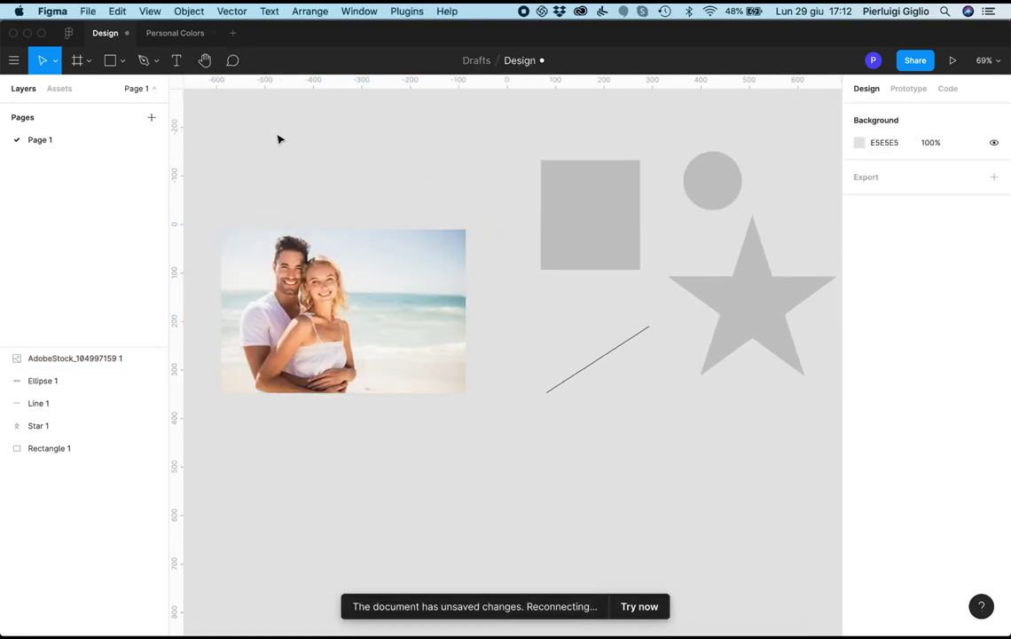
# Step: With the Pen tool, draw a closed four-sided outline above the photo
pyautogui.scroll(2, 278, 139)
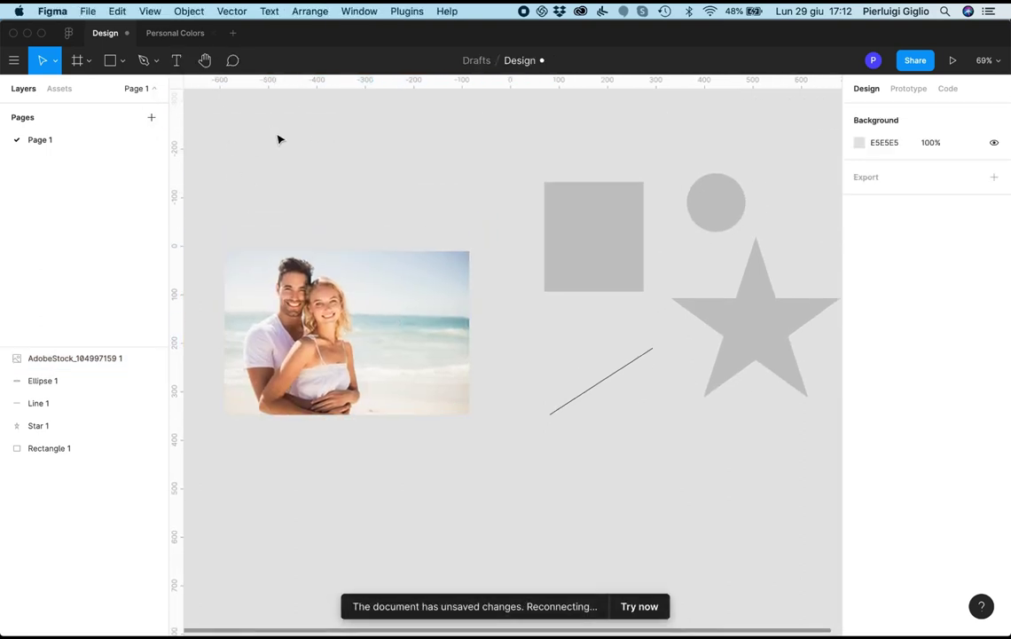
pyautogui.click(156, 63)
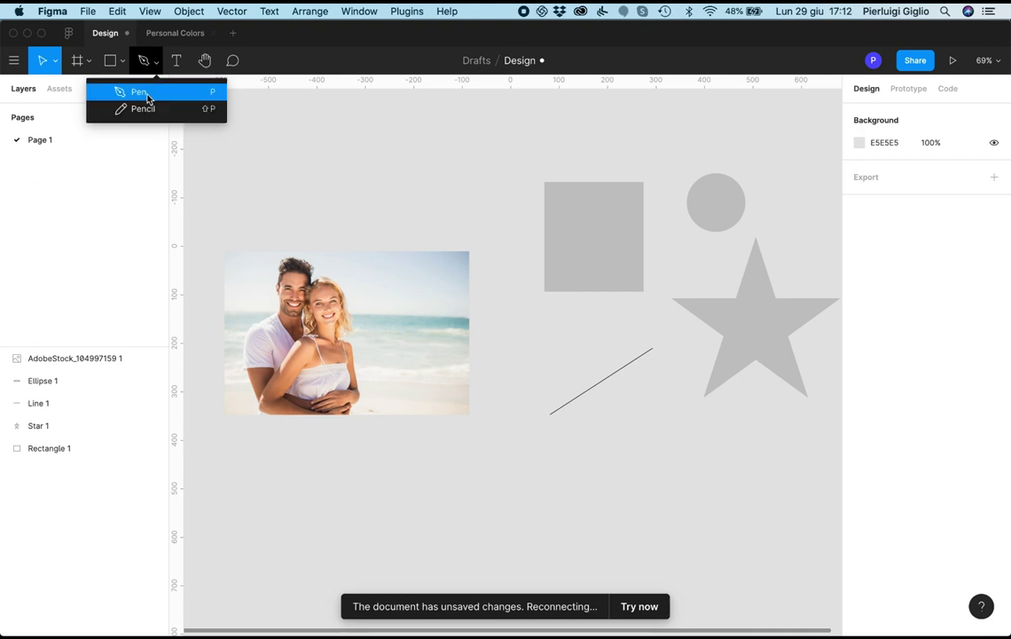
pyautogui.click(147, 92)
pyautogui.click(287, 129)
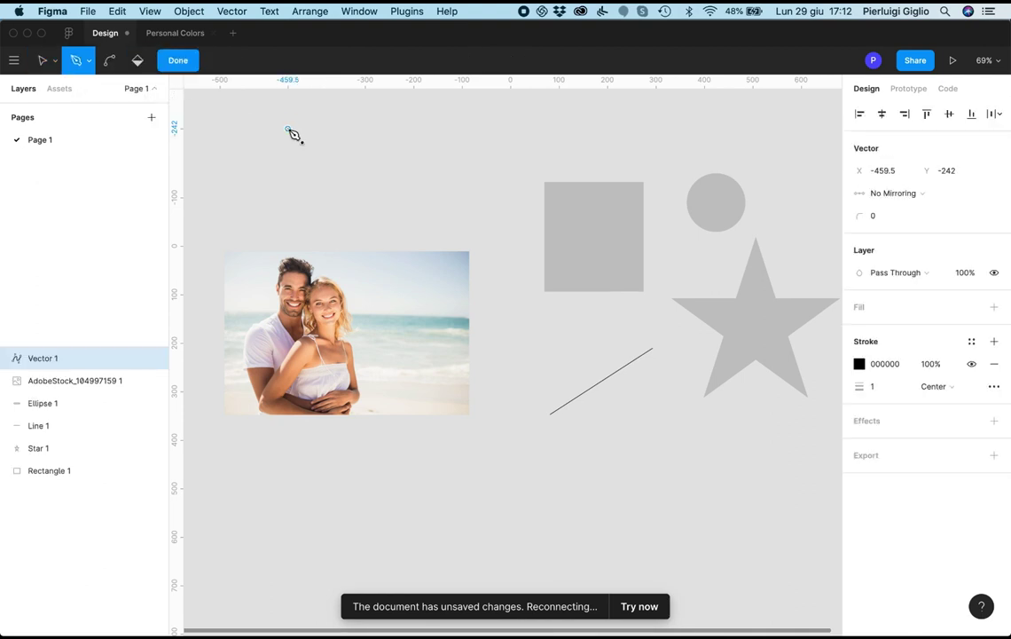
pyautogui.click(413, 114)
pyautogui.click(471, 193)
pyautogui.click(318, 215)
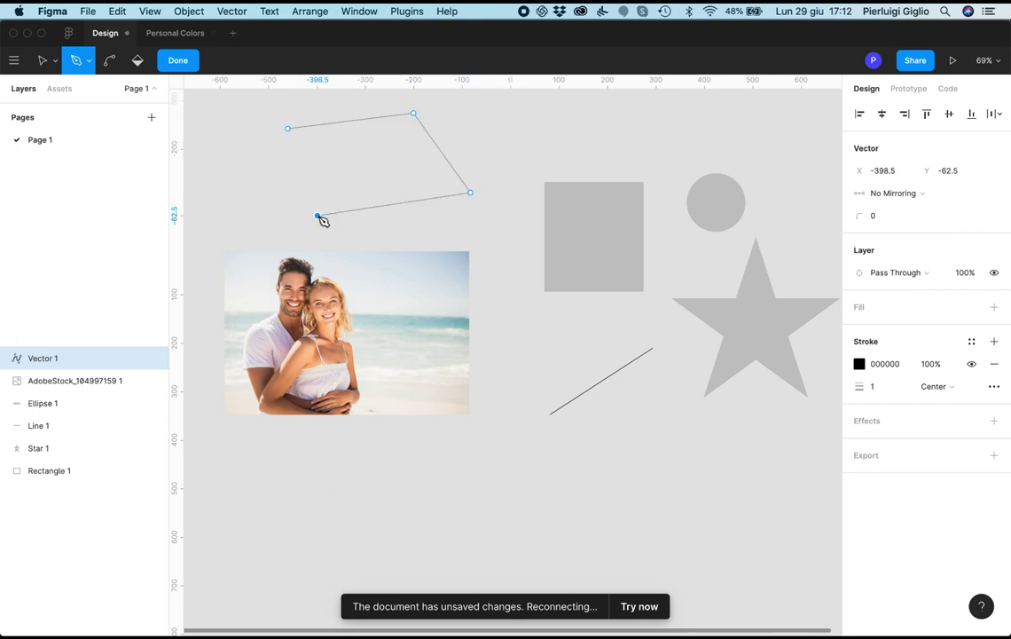
pyautogui.click(285, 130)
# Step: Extend the path with a curving tail sweeping right, then finish and deselect Vector 1
pyautogui.click(259, 172)
pyautogui.moveTo(278, 232)
pyautogui.mouseDown()
pyautogui.moveTo(357, 236)
pyautogui.moveTo(398, 309)
pyautogui.mouseUp()
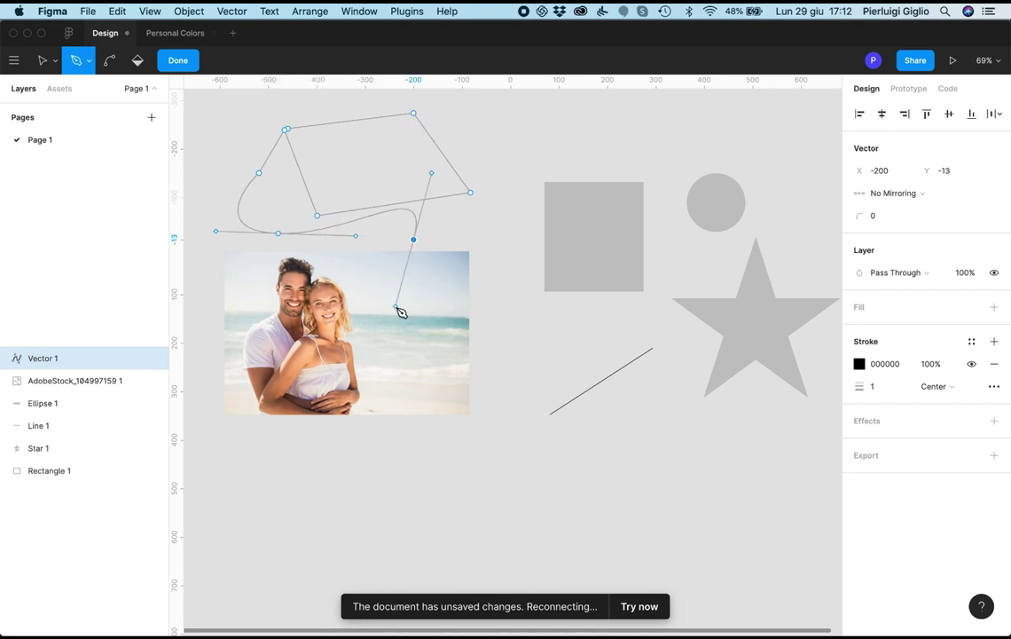
pyautogui.moveTo(399, 310); pyautogui.dragTo(492, 305)
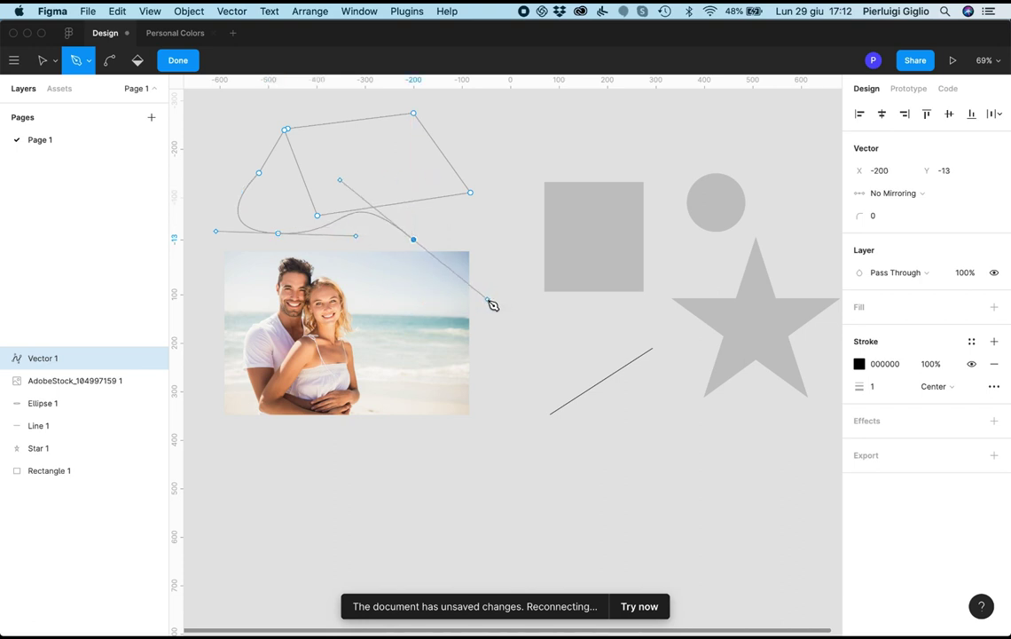
pyautogui.moveTo(499, 206); pyautogui.dragTo(450, 130)
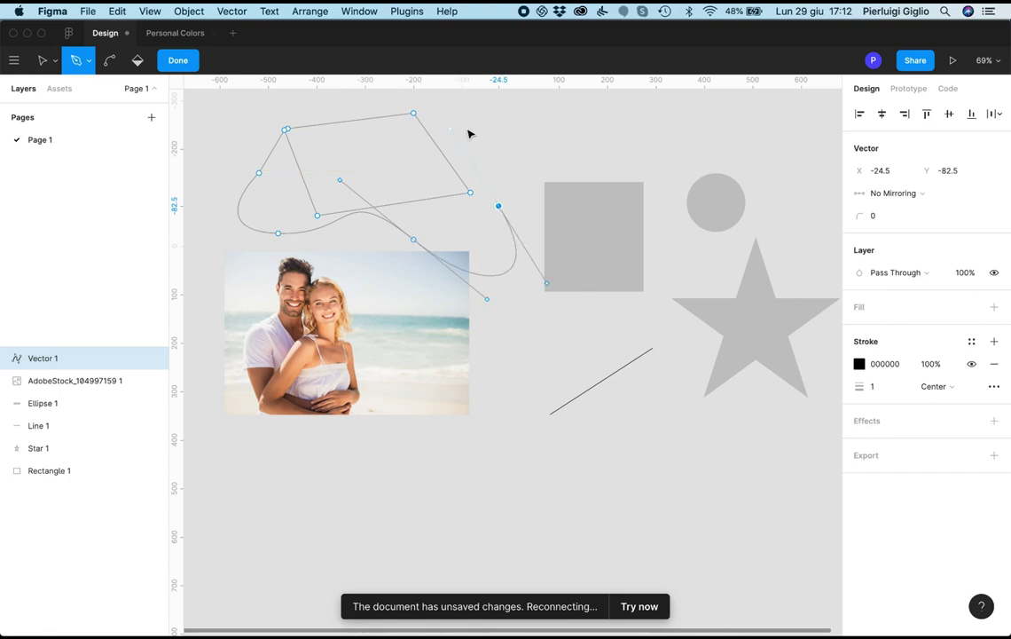
pyautogui.click(179, 64)
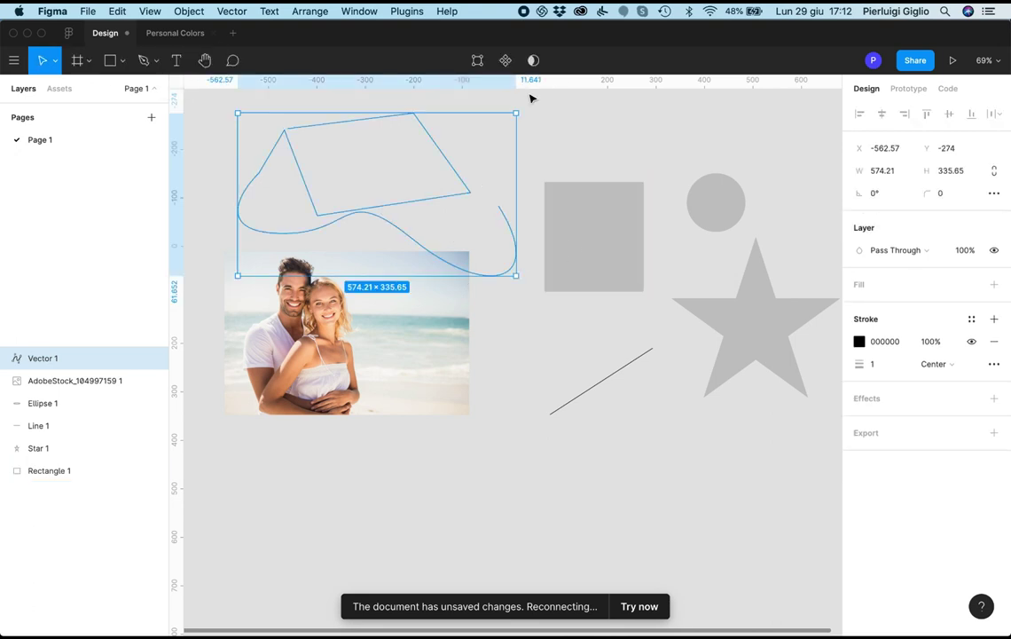
pyautogui.click(568, 157)
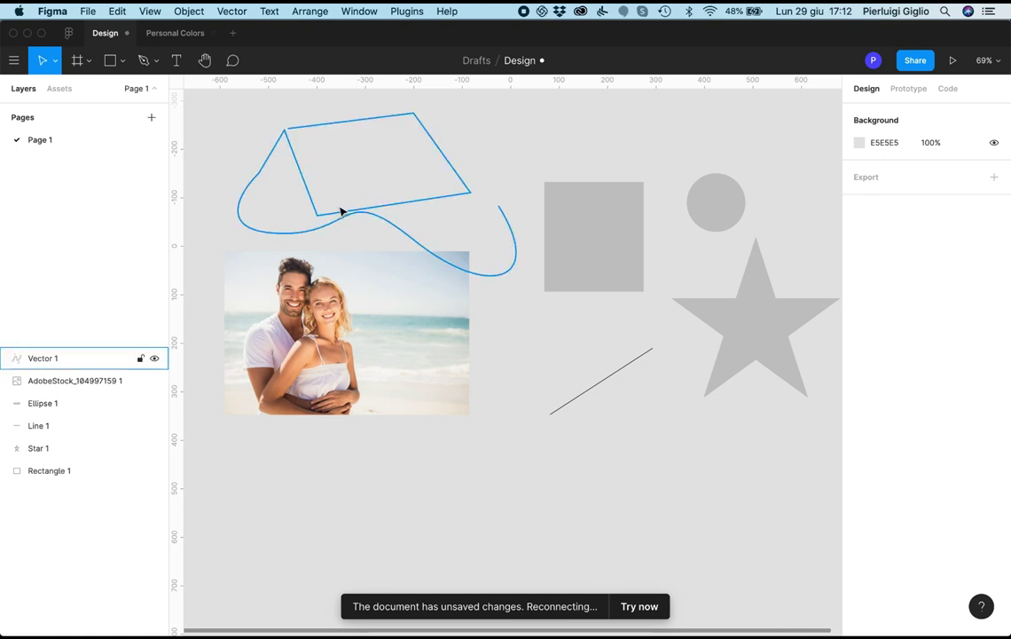
# Step: With the Pencil tool, draw a freehand loop above the grey rectangle and circle
pyautogui.hscroll(-2, 343, 213)
pyautogui.scroll(2, 343, 213)
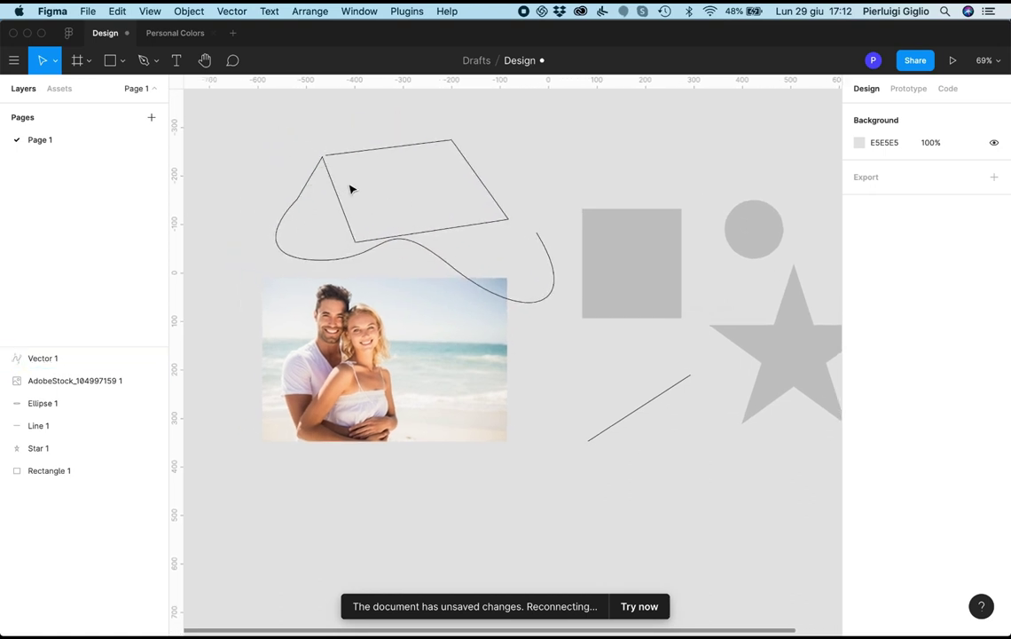
pyautogui.click(155, 61)
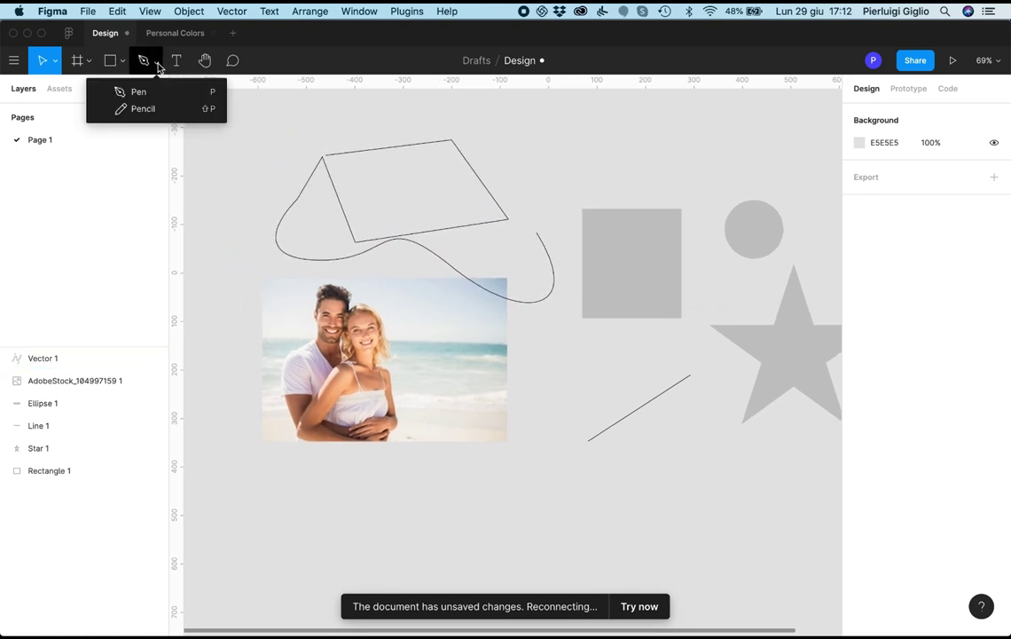
pyautogui.click(155, 108)
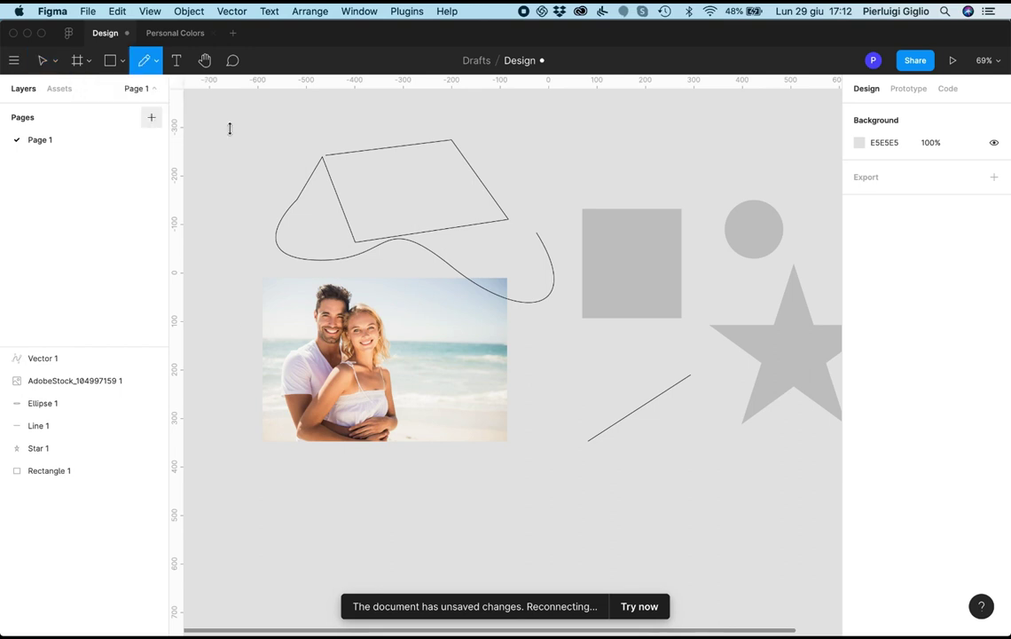
pyautogui.scroll(4, 372, 157)
pyautogui.hscroll(3, 572, 154)
pyautogui.click(559, 151)
pyautogui.moveTo(559, 151)
pyautogui.mouseDown()
pyautogui.moveTo(611, 143)
pyautogui.moveTo(578, 149)
pyautogui.mouseUp()
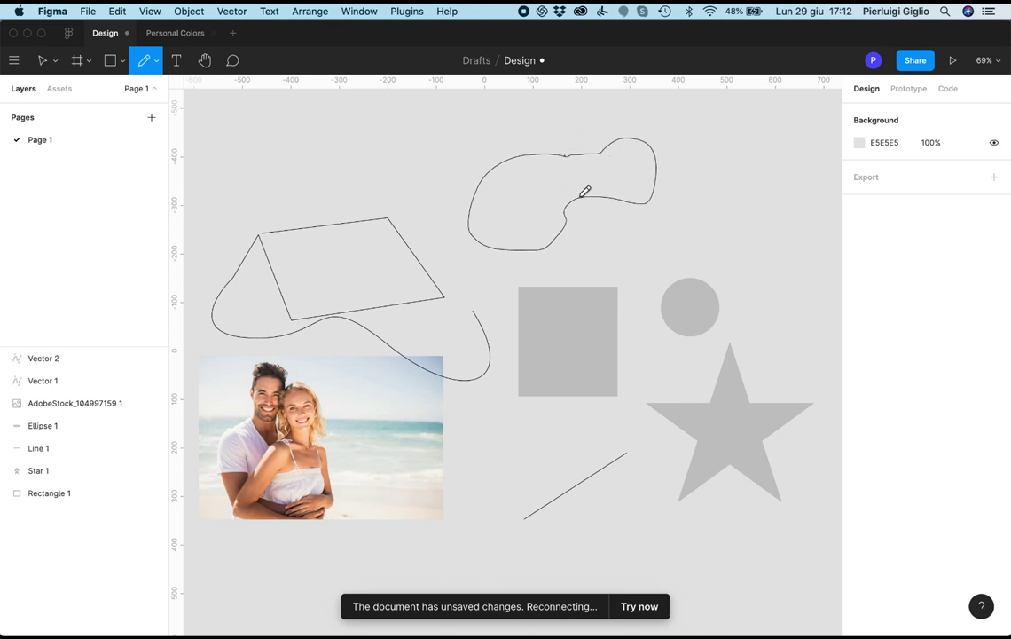
# Step: Zoom in to inspect Vector 2, return to Move, and zoom back out to 69%
pyautogui.scroll(3, 581, 191)
pyautogui.scroll(3, 581, 192)
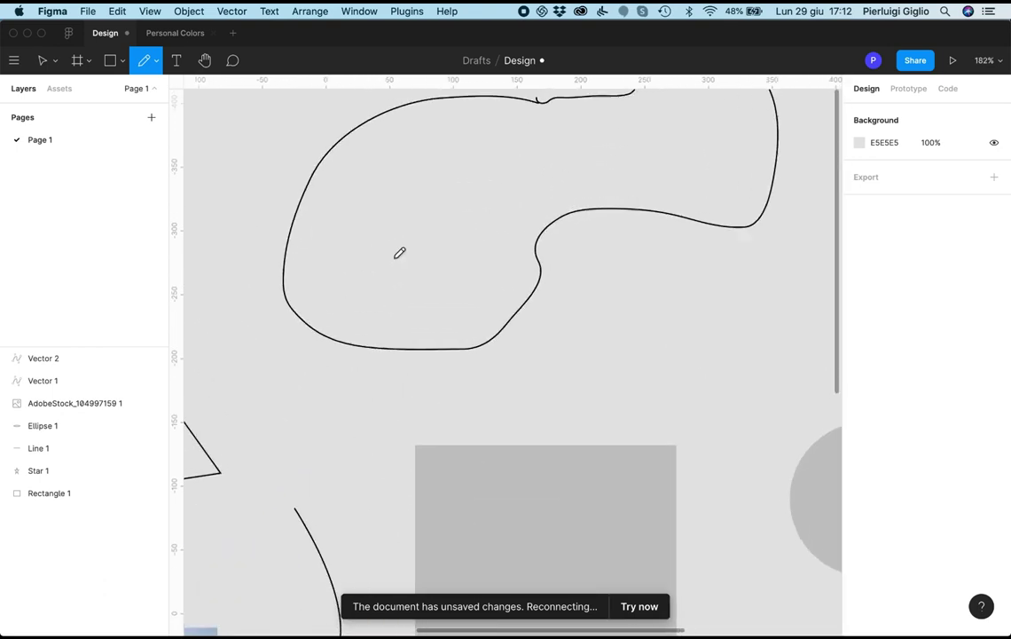
pyautogui.scroll(2, 390, 178)
pyautogui.hscroll(2, 390, 178)
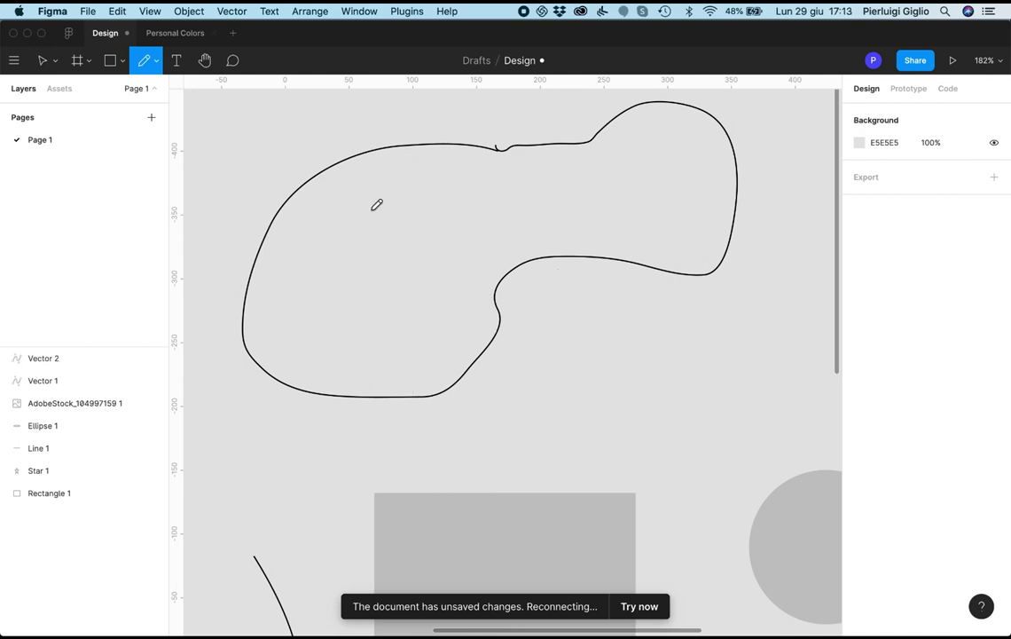
pyautogui.scroll(-3, 652, 213)
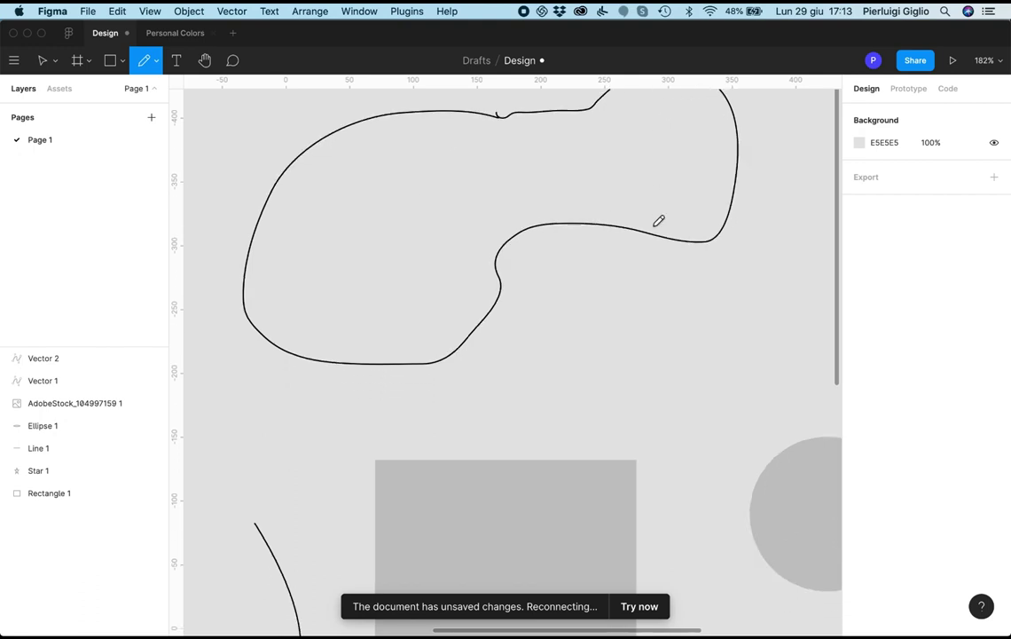
pyautogui.press('Escape')
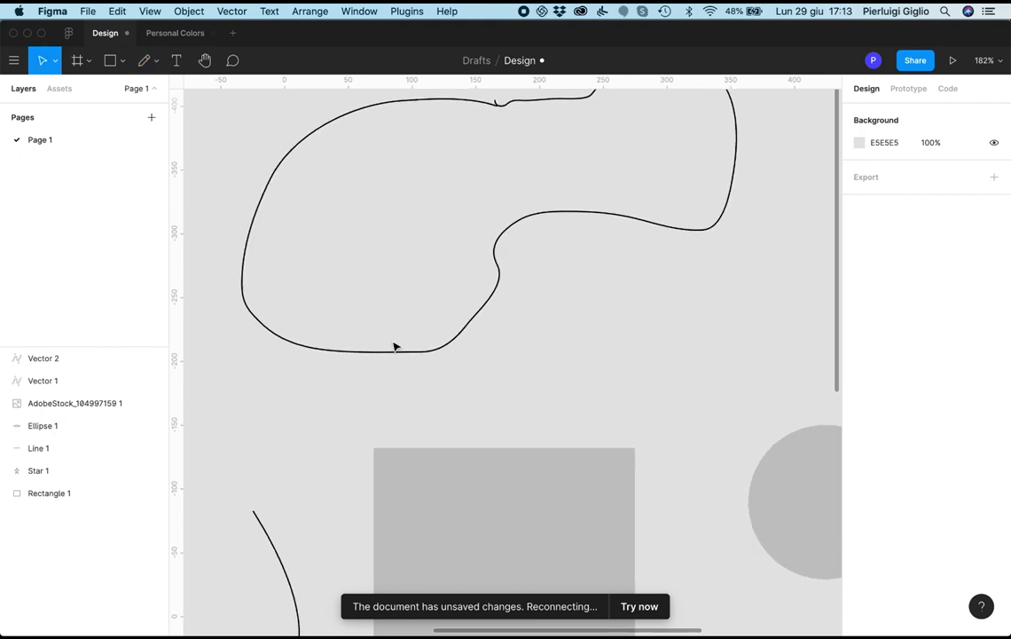
pyautogui.scroll(3, 395, 342)
pyautogui.scroll(-5, 396, 346)
pyautogui.scroll(-2, 396, 345)
pyautogui.scroll(-3, 396, 346)
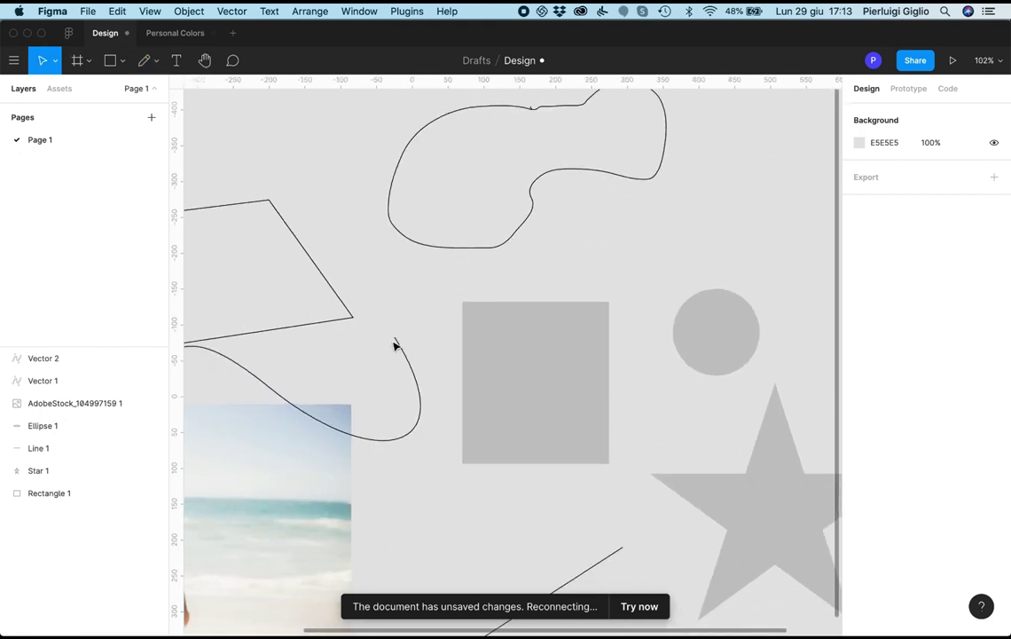
pyautogui.scroll(-5, 395, 346)
pyautogui.scroll(-2, 395, 346)
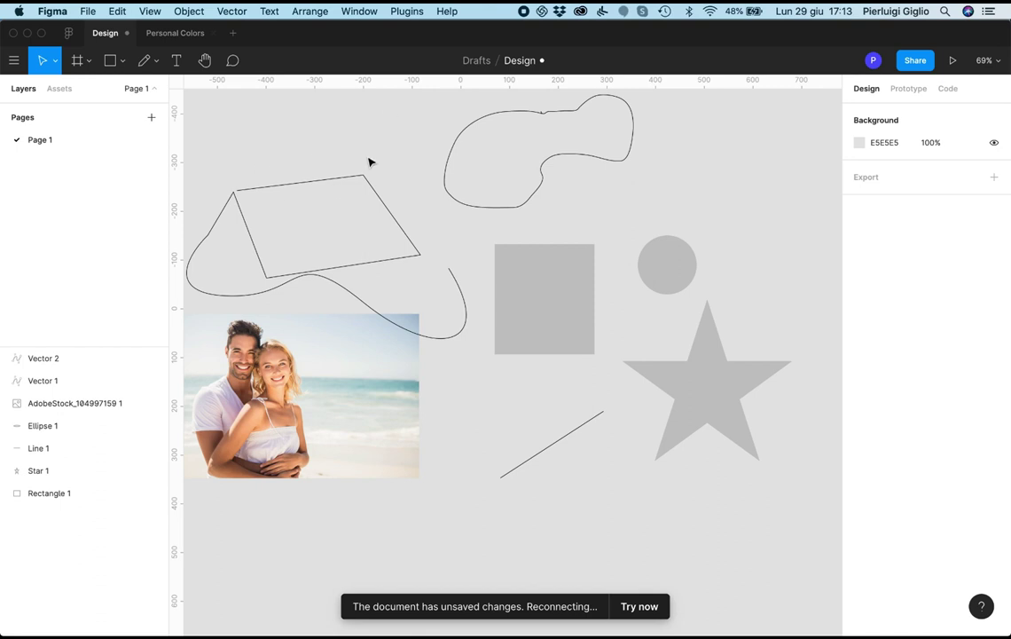
# Step: Pan the canvas with the Hand tool, then by dragging after returning to Move
pyautogui.hscroll(-2, 392, 216)
pyautogui.click(204, 60)
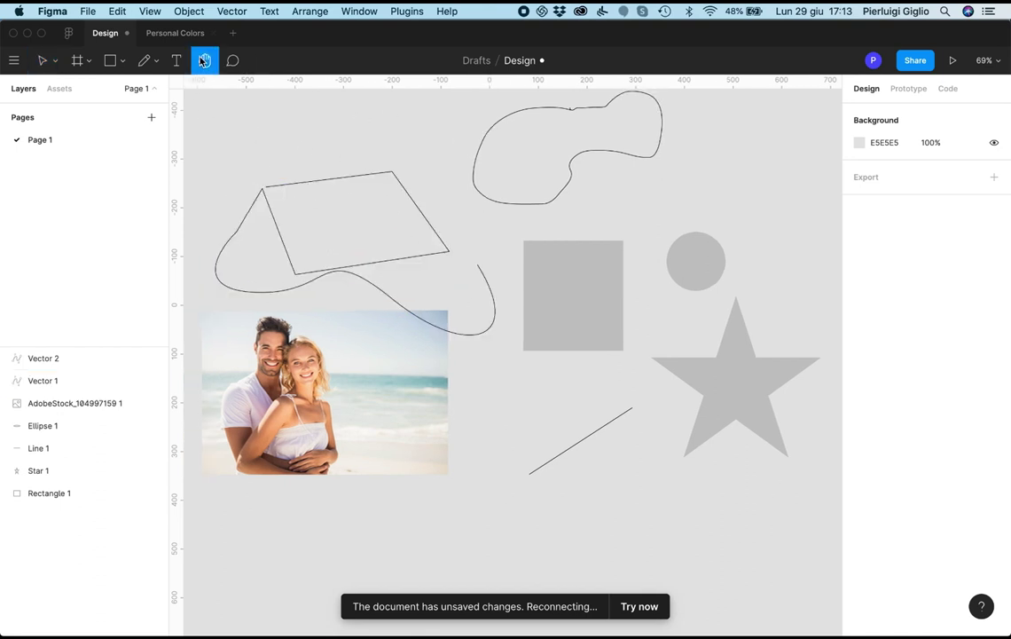
pyautogui.moveTo(412, 171)
pyautogui.mouseDown()
pyautogui.moveTo(576, 244)
pyautogui.moveTo(410, 347)
pyautogui.moveTo(273, 191)
pyautogui.moveTo(366, 90)
pyautogui.moveTo(538, 160)
pyautogui.mouseUp()
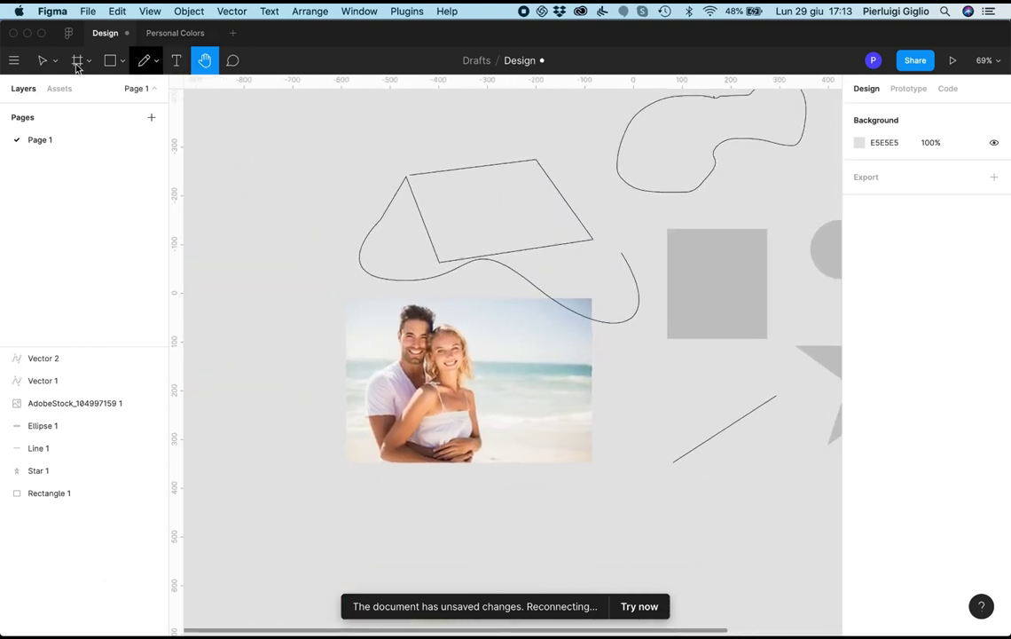
pyautogui.click(43, 61)
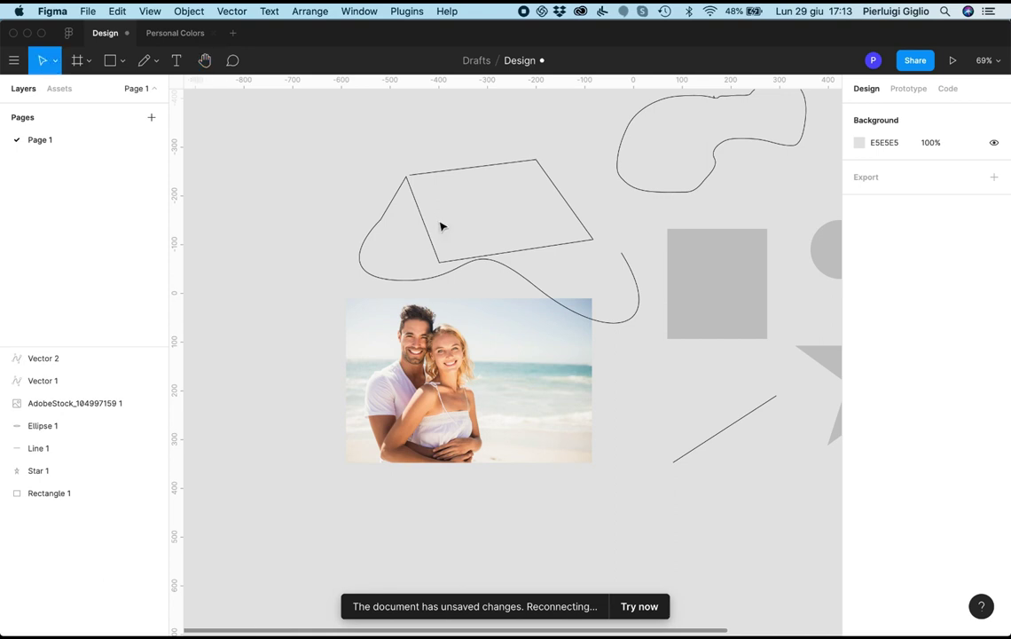
pyautogui.hscroll(3, 440, 226)
pyautogui.moveTo(497, 233)
pyautogui.mouseDown()
pyautogui.moveTo(290, 353)
pyautogui.moveTo(206, 248)
pyautogui.moveTo(564, 196)
pyautogui.moveTo(562, 319)
pyautogui.moveTo(358, 392)
pyautogui.moveTo(255, 282)
pyautogui.moveTo(547, 102)
pyautogui.moveTo(536, 227)
pyautogui.moveTo(399, 304)
pyautogui.mouseUp()
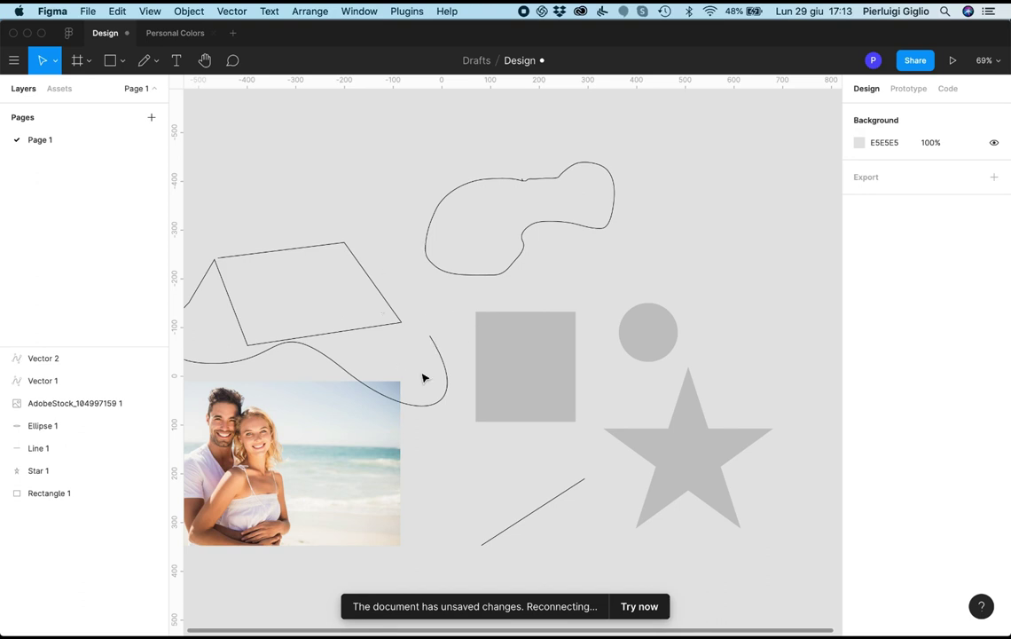
# Step: Scroll the view around the drawings, photo and grey shapes with trackpad panning
pyautogui.scroll(-2, 423, 380)
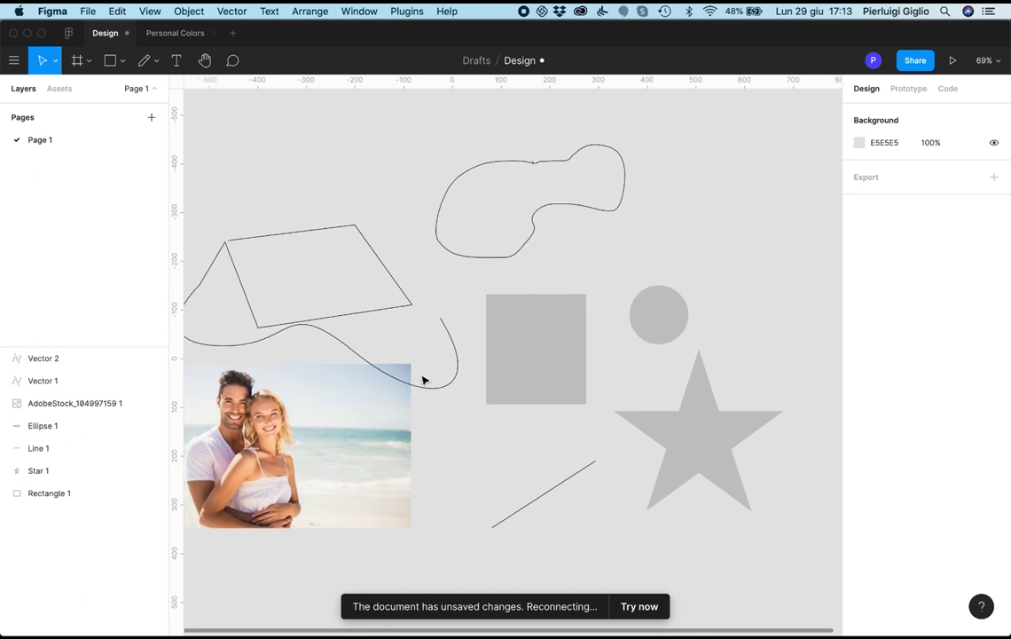
pyautogui.scroll(-5, 423, 380)
pyautogui.hscroll(-3, 423, 381)
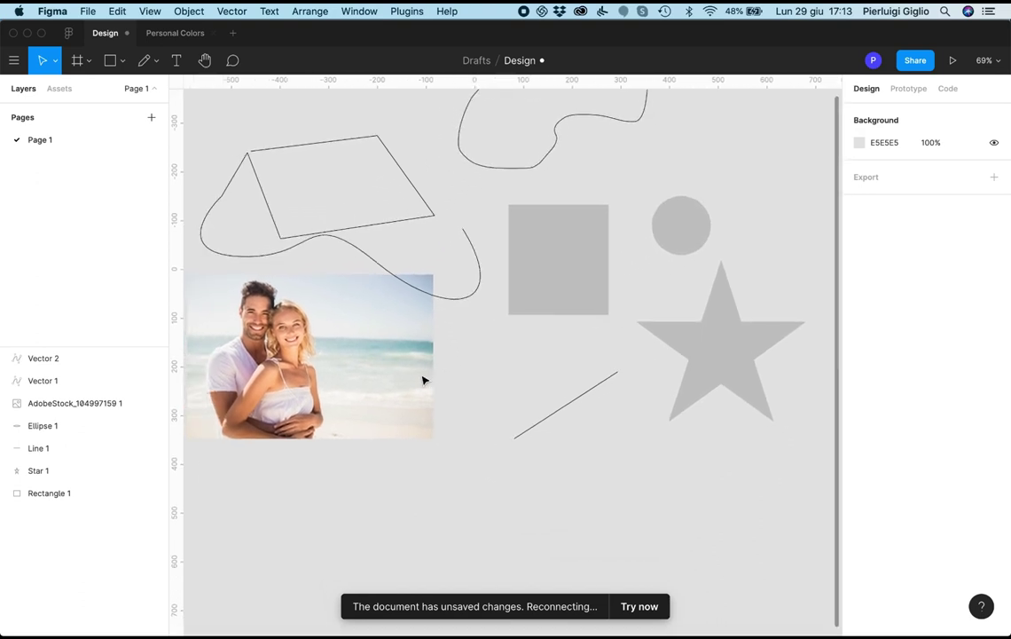
pyautogui.hscroll(-3, 423, 381)
pyautogui.scroll(3, 423, 381)
pyautogui.scroll(5, 423, 380)
pyautogui.hscroll(3, 423, 381)
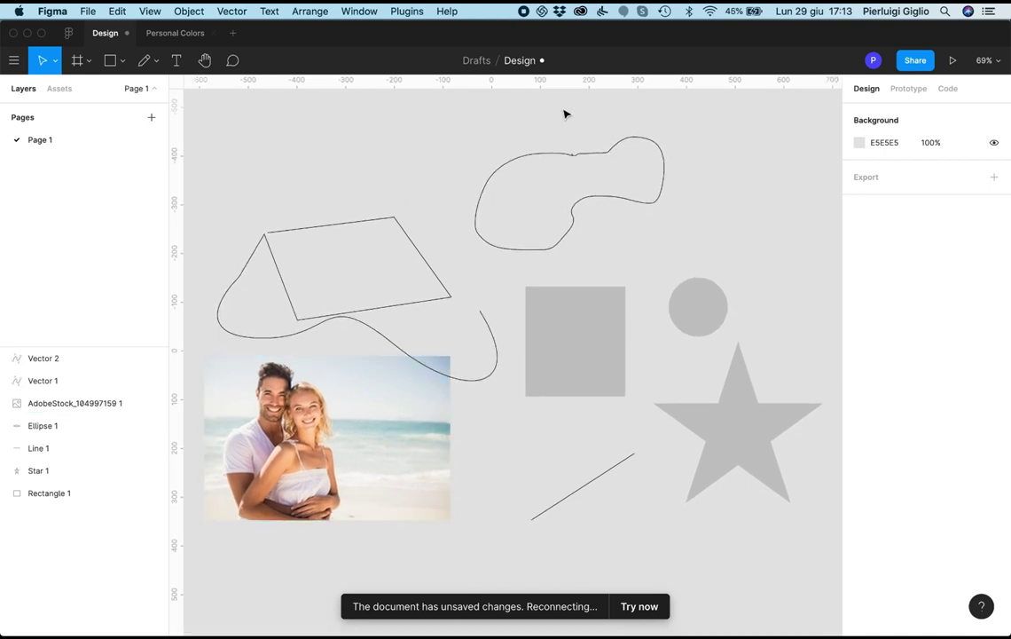
pyautogui.click(523, 11)
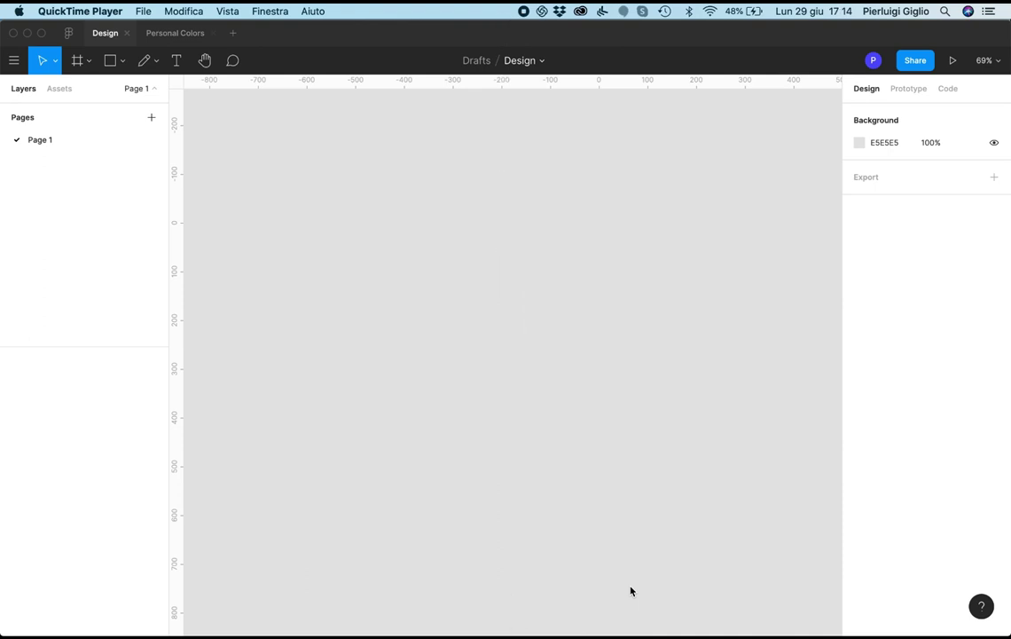
# Step: Draw Rectangle 1 (486×419) at upper left and larger Rectangle 2 (610×515) below right
pyautogui.click(124, 66)
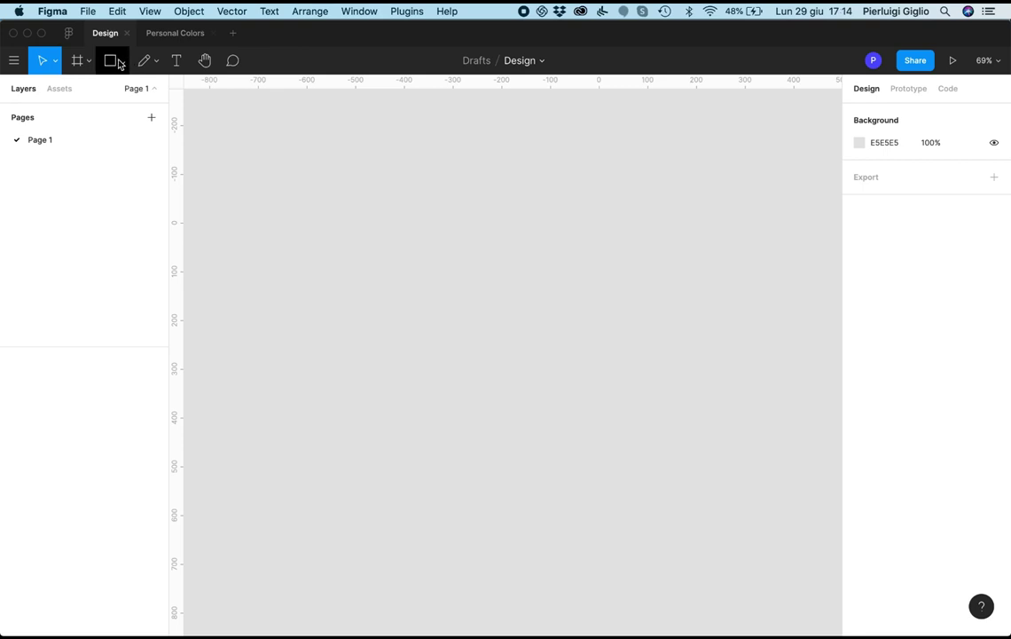
pyautogui.click(111, 62)
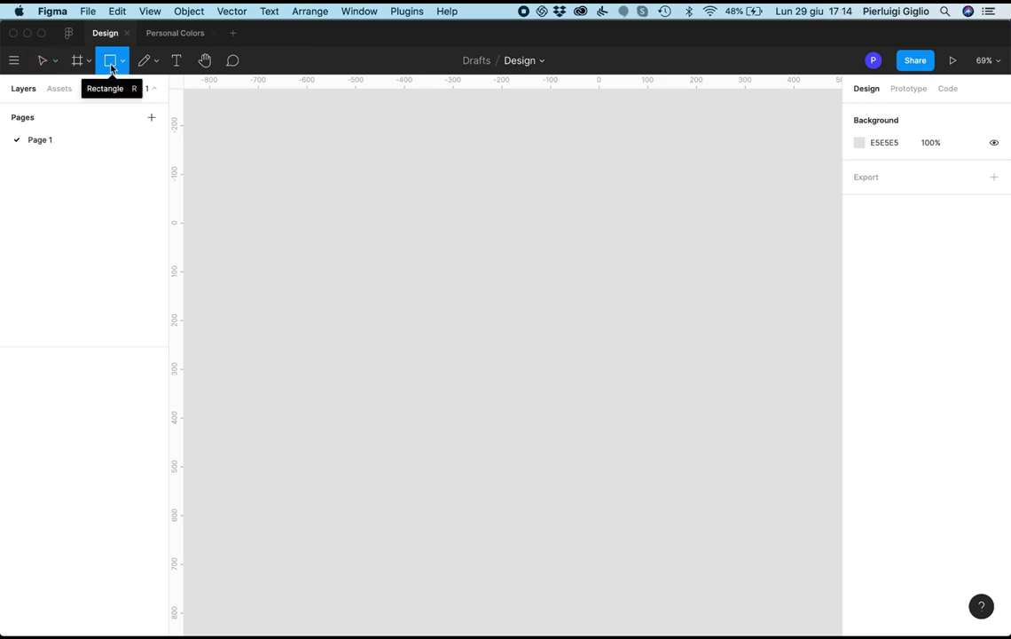
pyautogui.moveTo(242, 156); pyautogui.dragTo(479, 359)
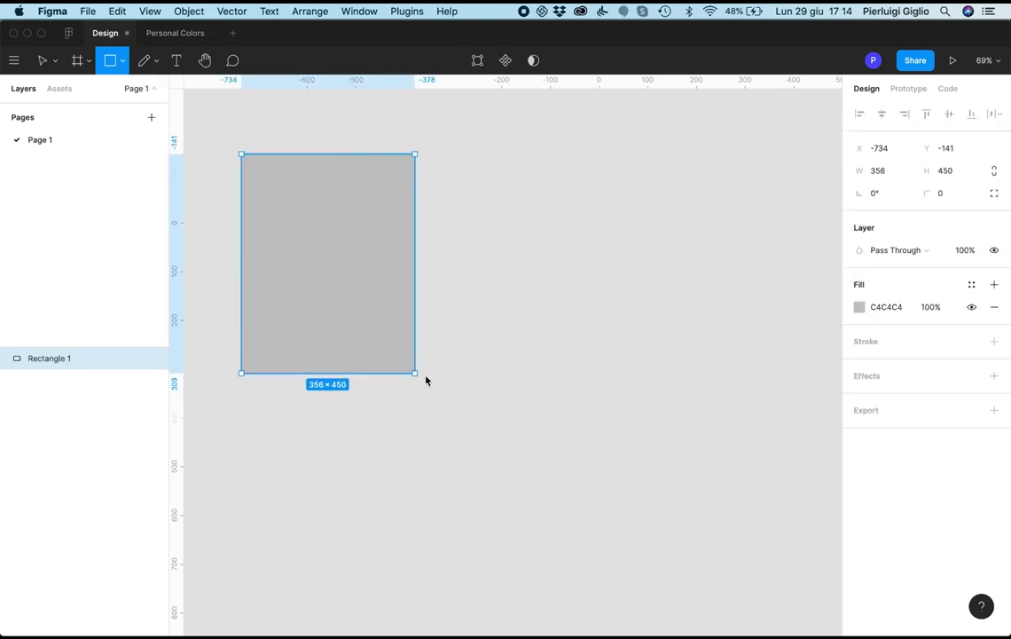
pyautogui.click(113, 60)
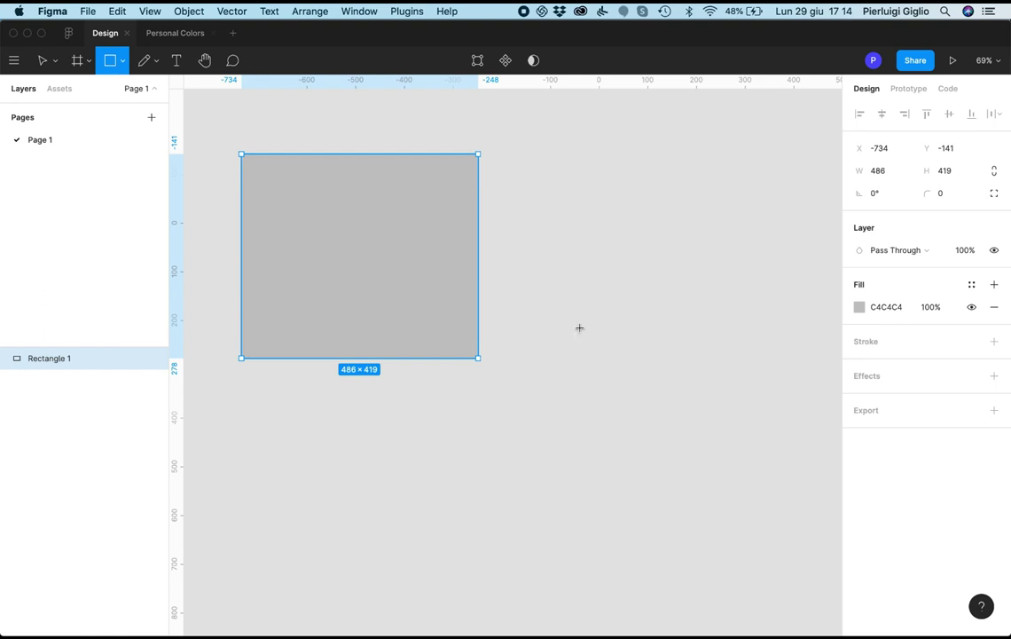
pyautogui.moveTo(528, 310); pyautogui.dragTo(825, 560)
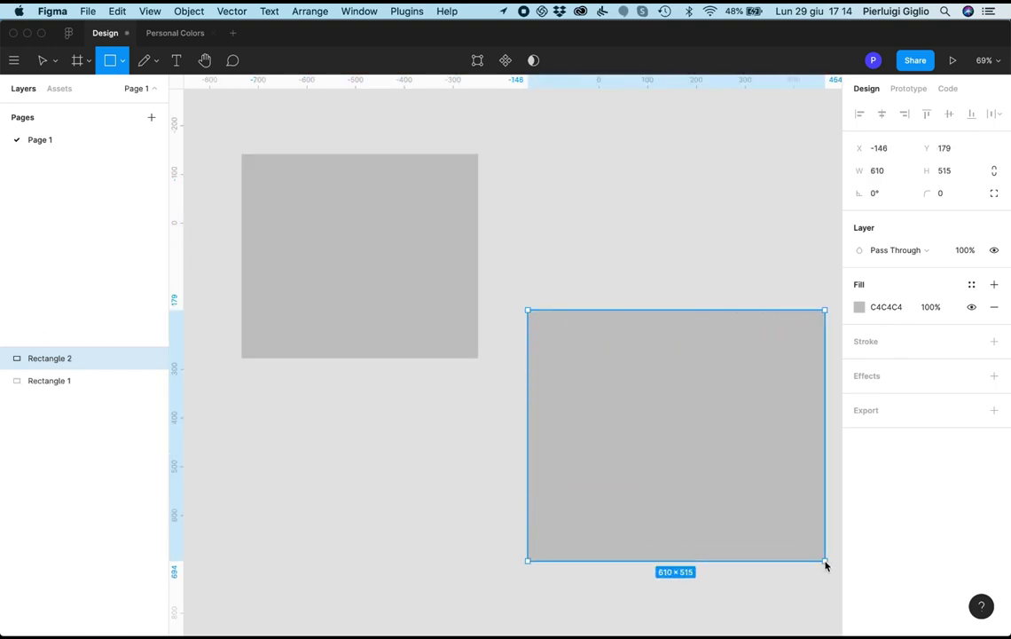
pyautogui.click(553, 207)
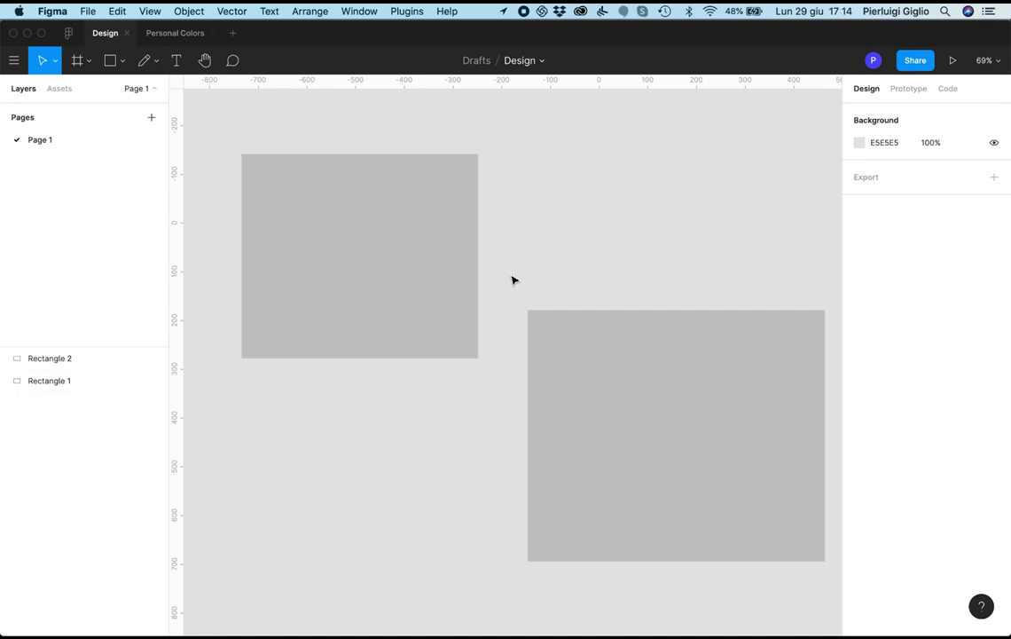
# Step: Pan both rectangles with the Hand tool, then with Space-drag after returning to Move
pyautogui.click(206, 63)
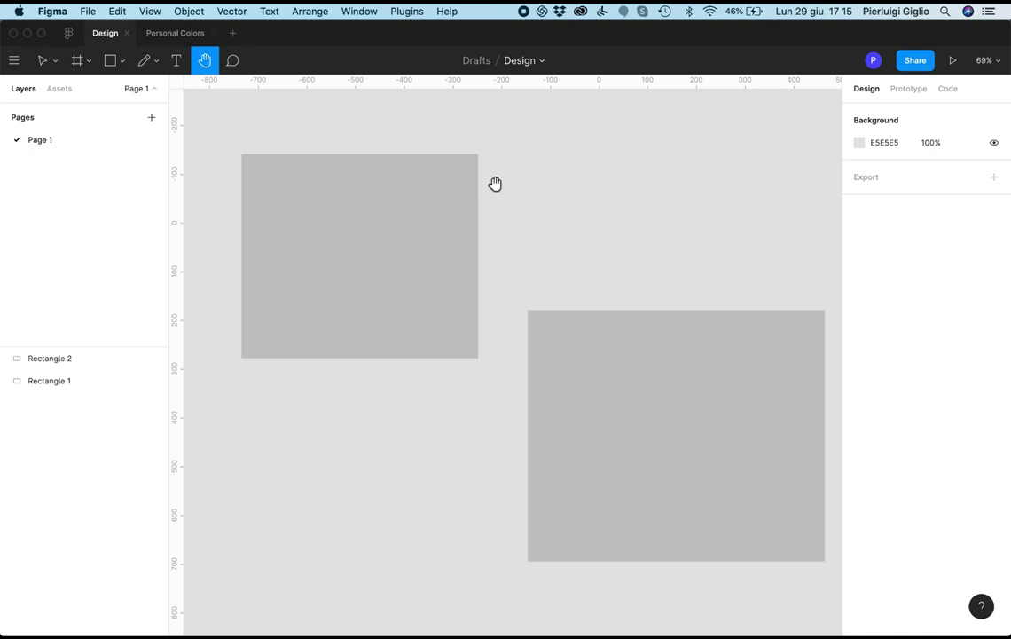
pyautogui.moveTo(539, 190)
pyautogui.mouseDown()
pyautogui.moveTo(321, 207)
pyautogui.moveTo(484, 137)
pyautogui.moveTo(597, 224)
pyautogui.moveTo(461, 349)
pyautogui.moveTo(382, 230)
pyautogui.moveTo(528, 157)
pyautogui.moveTo(580, 210)
pyautogui.moveTo(477, 316)
pyautogui.moveTo(406, 227)
pyautogui.moveTo(483, 165)
pyautogui.moveTo(537, 167)
pyautogui.mouseUp()
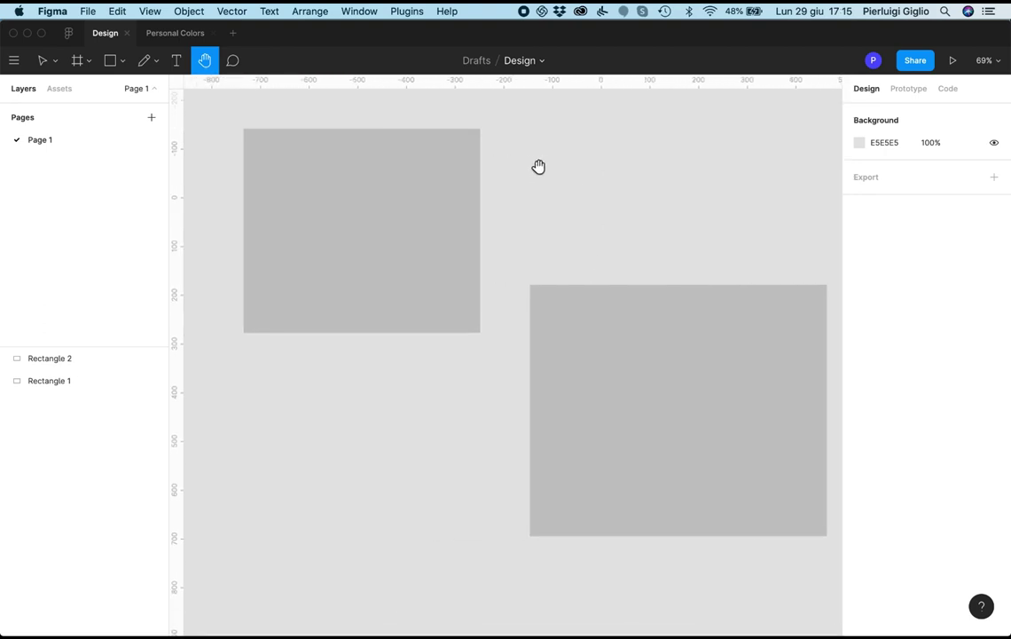
pyautogui.click(40, 68)
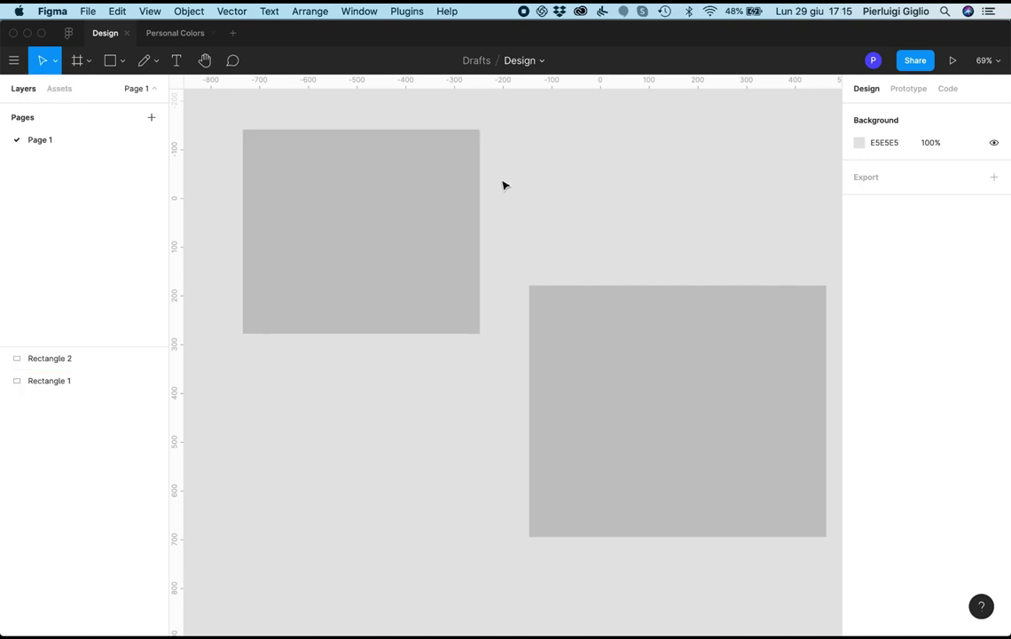
pyautogui.press('space')
pyautogui.moveTo(522, 325)
pyautogui.mouseDown()
pyautogui.moveTo(518, 339)
pyautogui.moveTo(335, 381)
pyautogui.moveTo(320, 191)
pyautogui.moveTo(559, 196)
pyautogui.mouseUp()
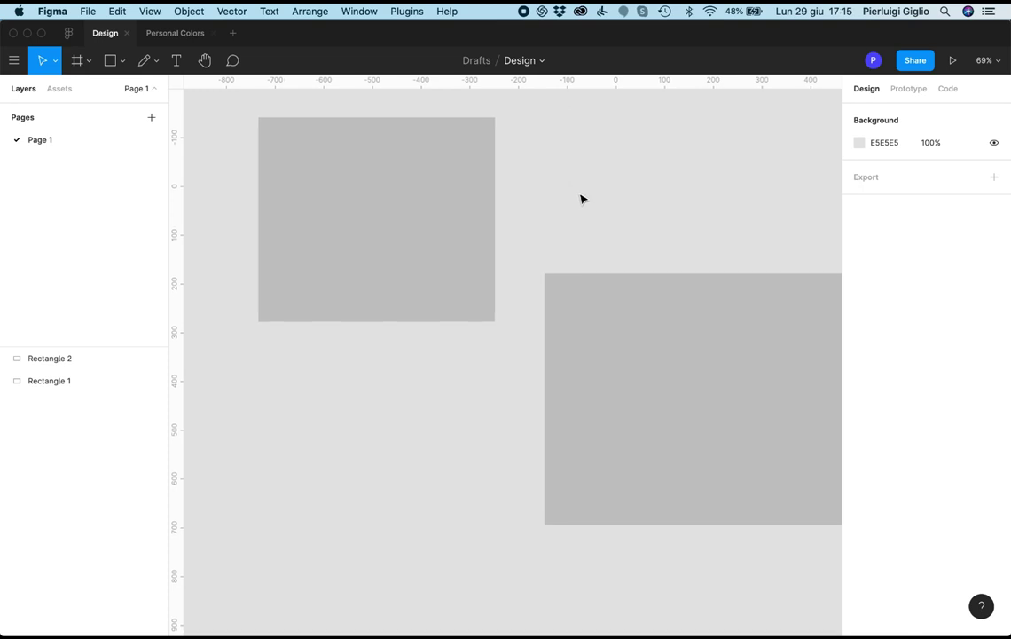
pyautogui.scroll(3, 582, 198)
pyautogui.hscroll(2, 582, 198)
# Step: Scroll the canvas up, down, left and right at 69% zoom around the rectangles
pyautogui.hscroll(2, 582, 197)
pyautogui.hscroll(1, 582, 198)
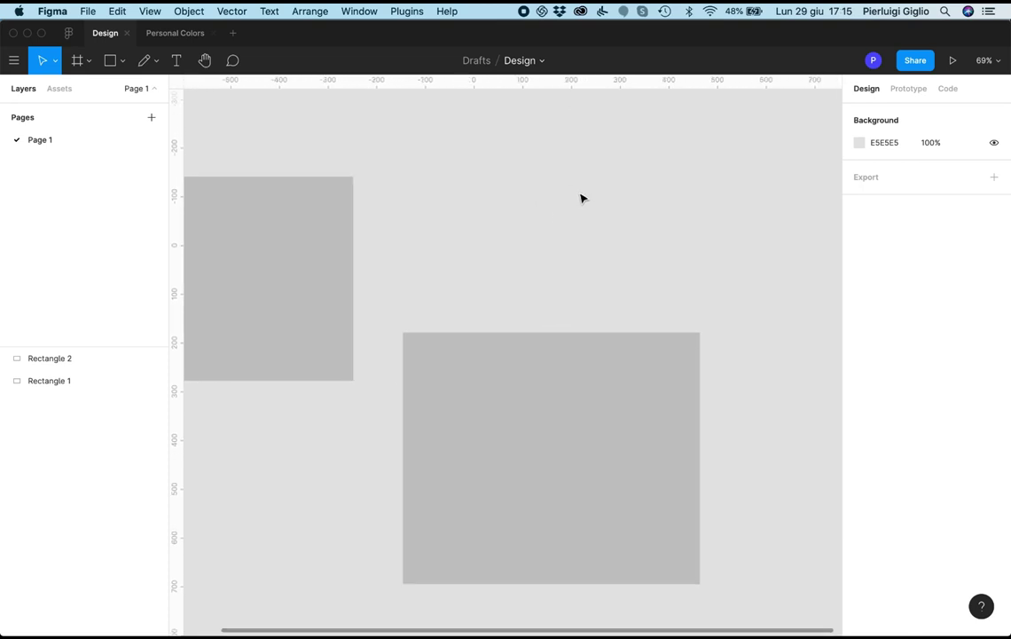
pyautogui.scroll(-3, 582, 198)
pyautogui.hscroll(-4, 581, 198)
pyautogui.scroll(5, 582, 197)
pyautogui.scroll(-3, 582, 198)
pyautogui.hscroll(3, 582, 197)
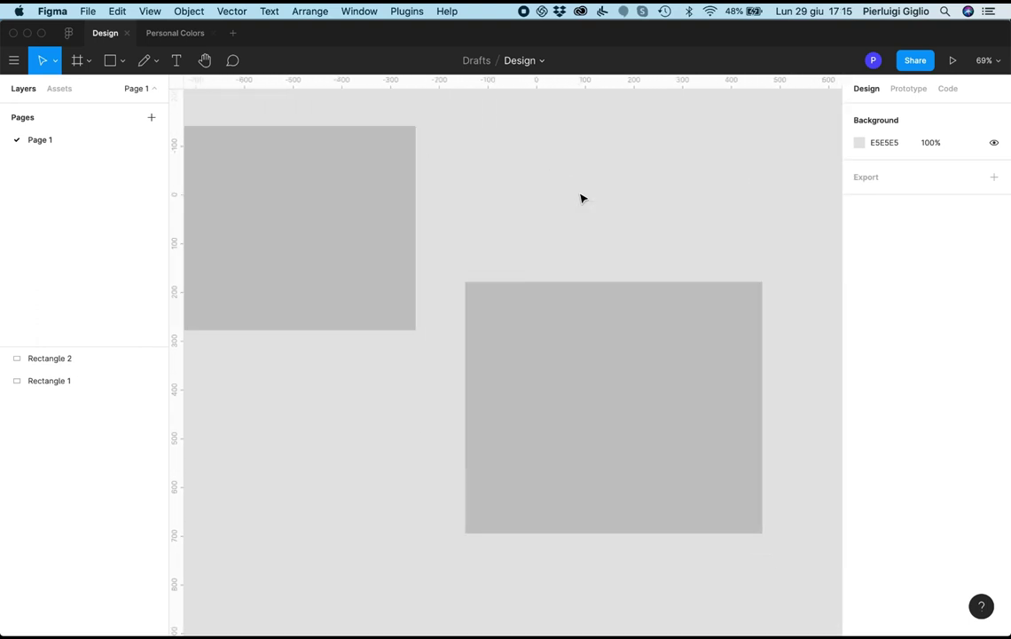
pyautogui.scroll(-4, 582, 198)
pyautogui.hscroll(-3, 582, 197)
pyautogui.scroll(4, 582, 198)
pyautogui.scroll(5, 582, 197)
pyautogui.hscroll(6, 582, 197)
pyautogui.scroll(-6, 582, 197)
pyautogui.hscroll(3, 582, 197)
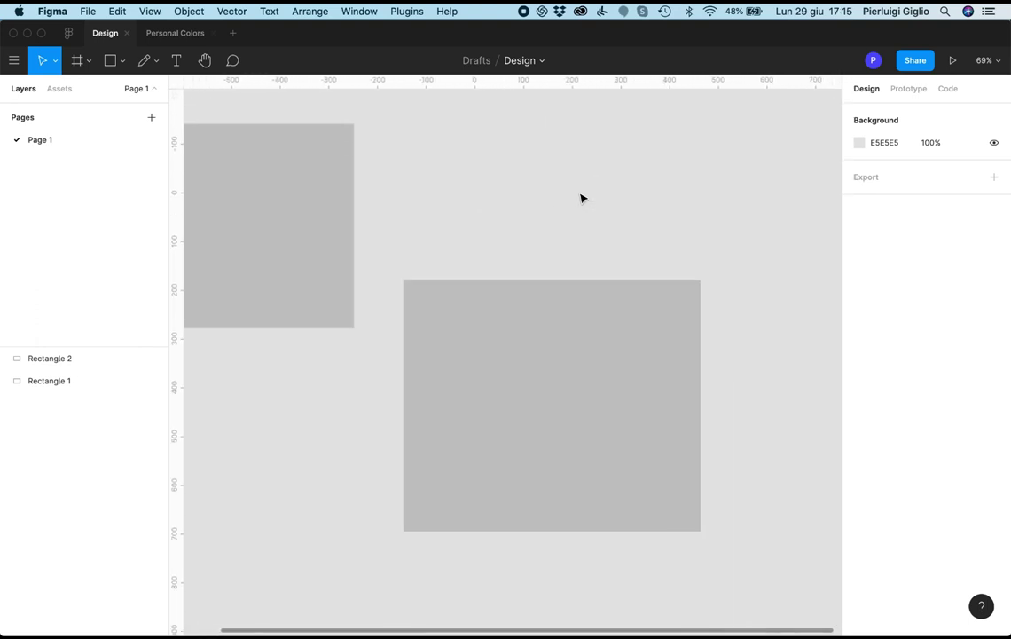
pyautogui.hscroll(-5, 582, 198)
pyautogui.scroll(4, 581, 198)
pyautogui.scroll(-3, 582, 198)
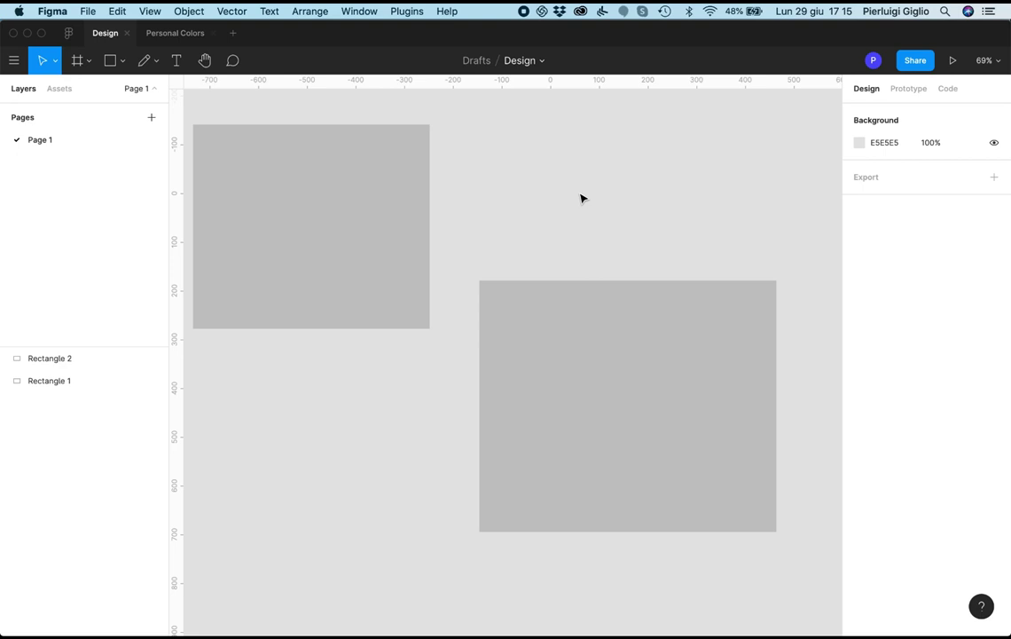
pyautogui.hscroll(-2, 582, 197)
pyautogui.scroll(-1, 582, 198)
pyautogui.hscroll(-3, 581, 198)
pyautogui.scroll(3, 582, 197)
pyautogui.hscroll(3, 581, 198)
pyautogui.scroll(2, 582, 198)
pyautogui.scroll(-2, 582, 198)
pyautogui.scroll(1, 582, 197)
pyautogui.scroll(-4, 582, 198)
pyautogui.scroll(3, 581, 198)
pyautogui.hscroll(-4, 582, 197)
pyautogui.hscroll(4, 582, 198)
pyautogui.scroll(2, 582, 198)
pyautogui.scroll(-3, 582, 197)
pyautogui.scroll(2, 582, 197)
pyautogui.scroll(-2, 582, 198)
pyautogui.hscroll(1, 582, 197)
pyautogui.scroll(-2, 582, 198)
pyautogui.hscroll(-2, 582, 198)
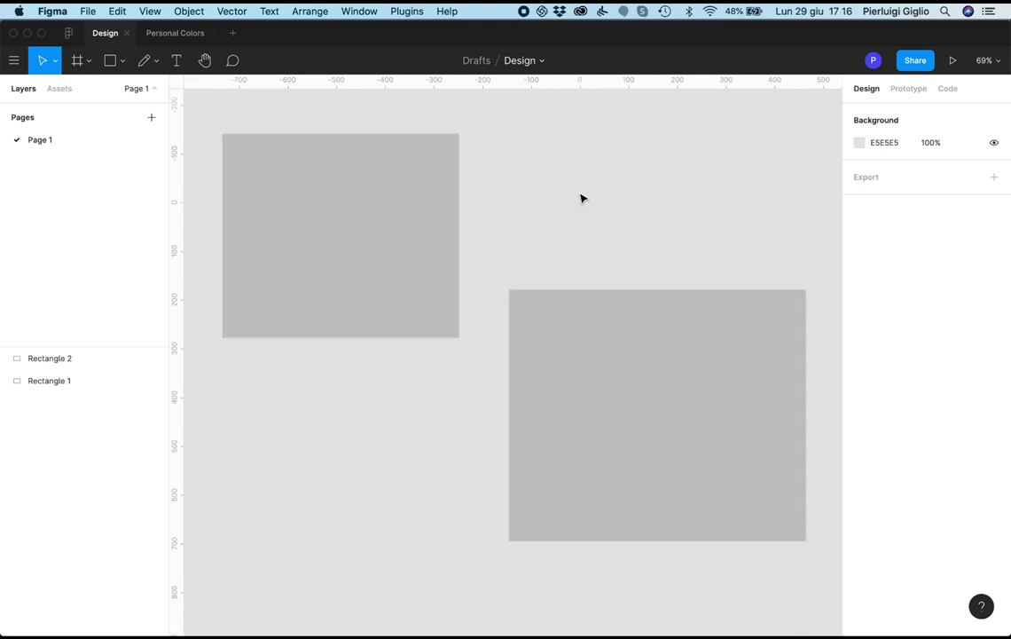
pyautogui.scroll(1, 582, 198)
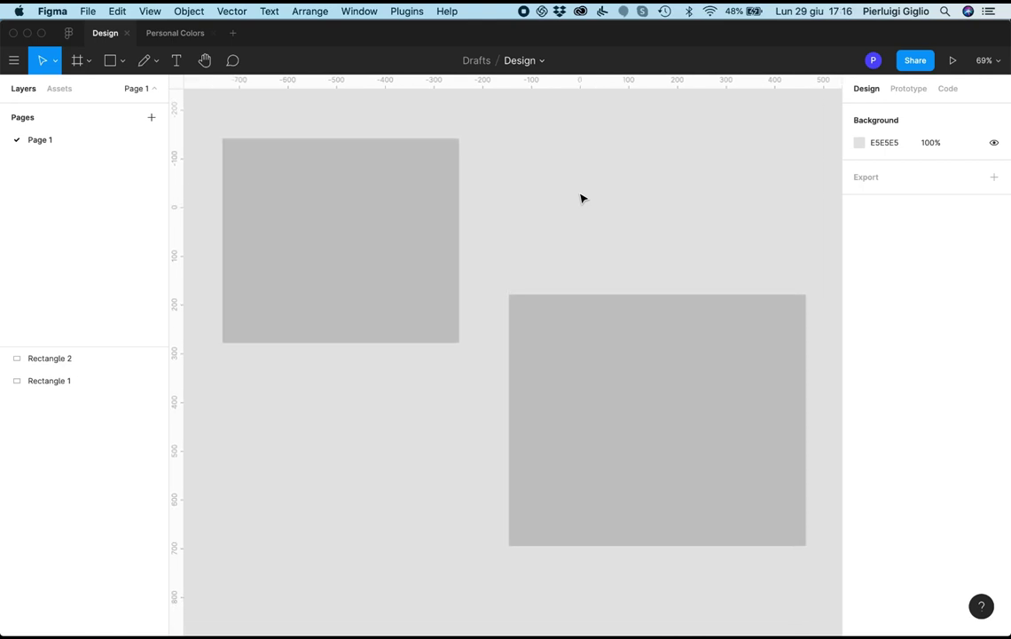
pyautogui.scroll(-1, 581, 198)
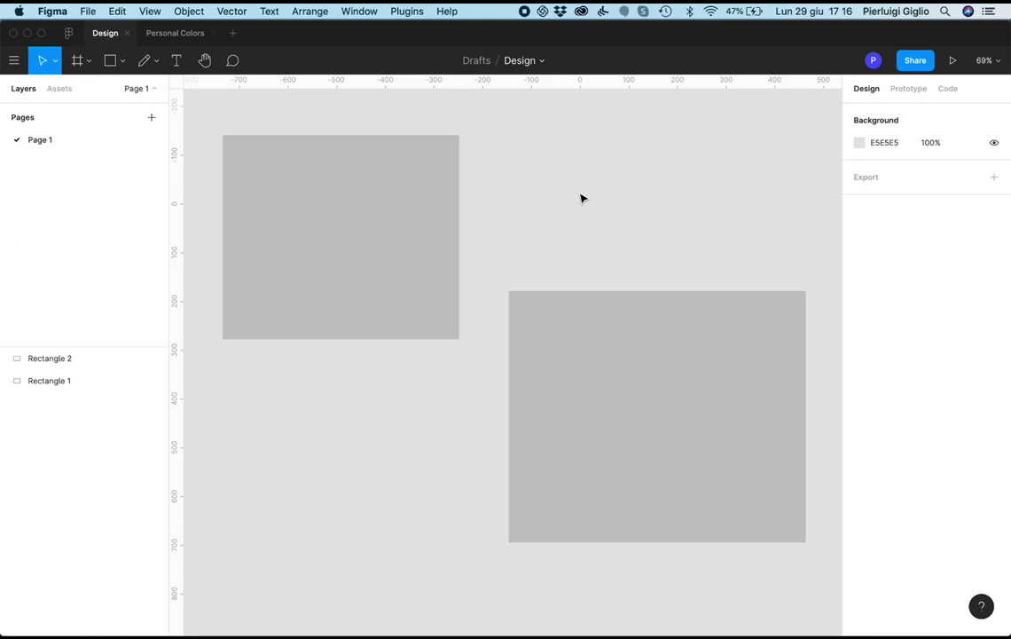
pyautogui.scroll(2, 582, 198)
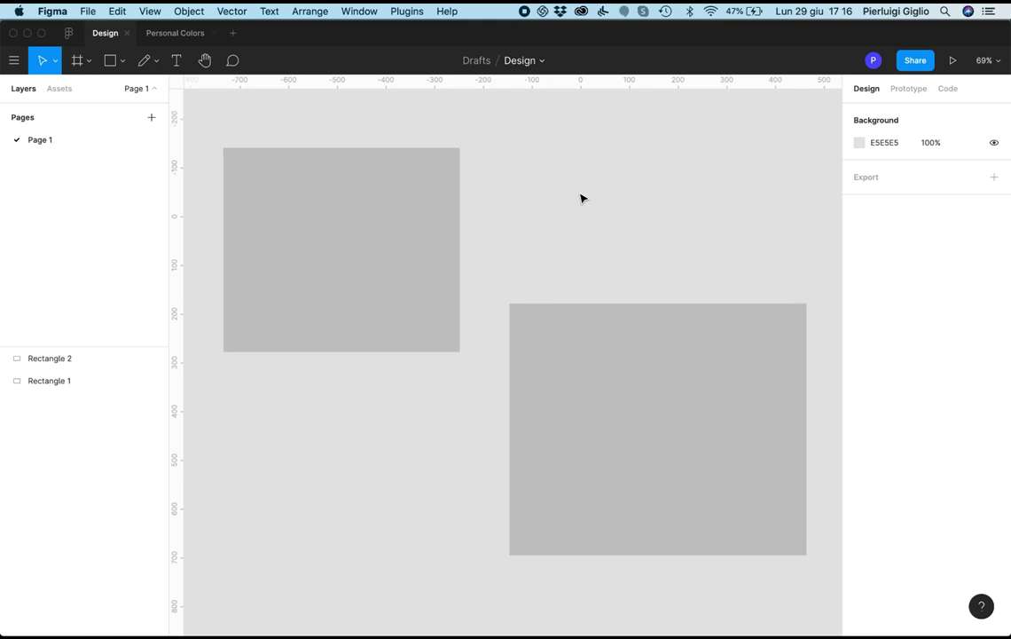
pyautogui.scroll(3, 582, 197)
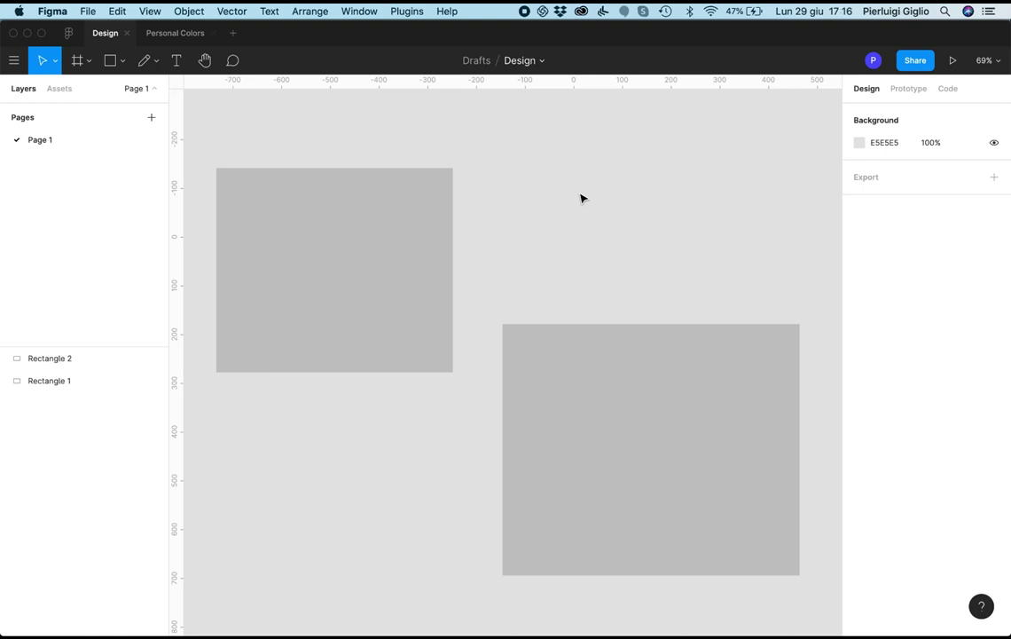
pyautogui.scroll(-2, 582, 197)
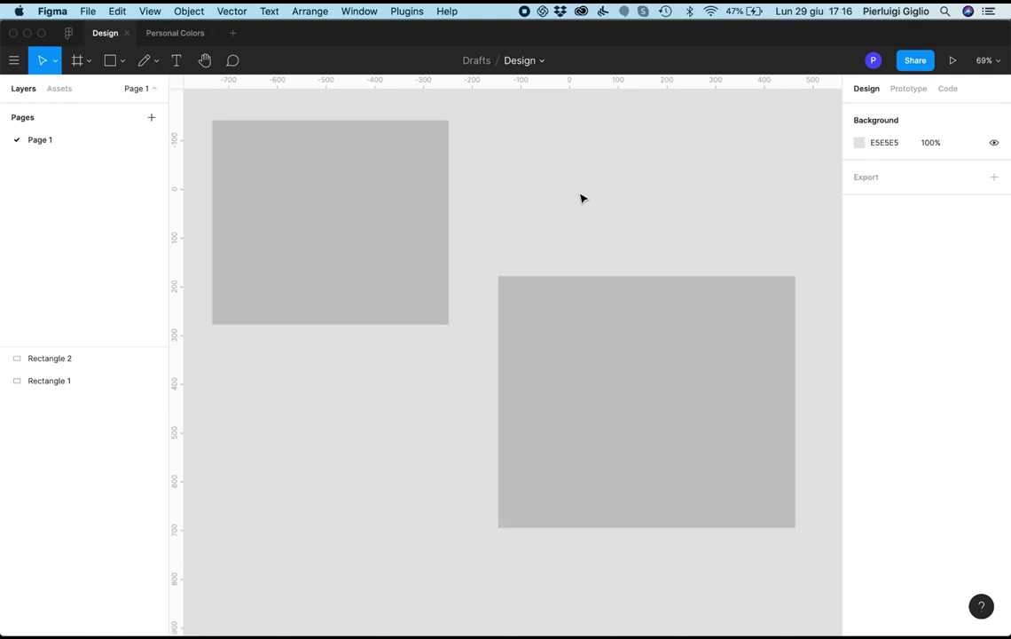
pyautogui.scroll(-5, 582, 198)
pyautogui.scroll(4, 582, 197)
pyautogui.scroll(5, 582, 197)
pyautogui.scroll(-3, 582, 198)
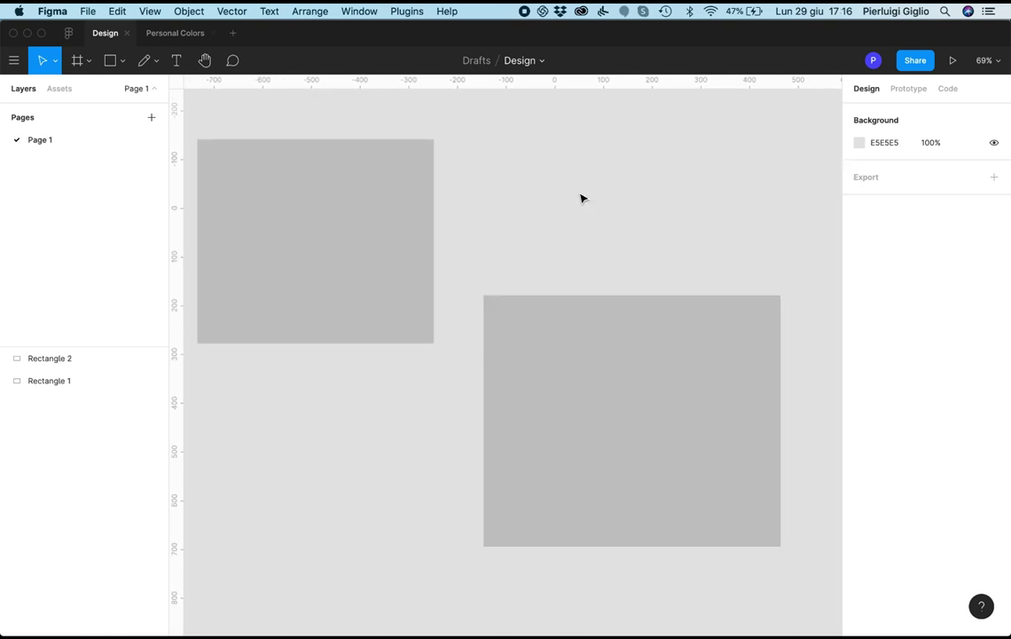
pyautogui.scroll(-3, 582, 198)
pyautogui.scroll(3, 582, 198)
pyautogui.scroll(3, 582, 197)
pyautogui.scroll(-1, 582, 197)
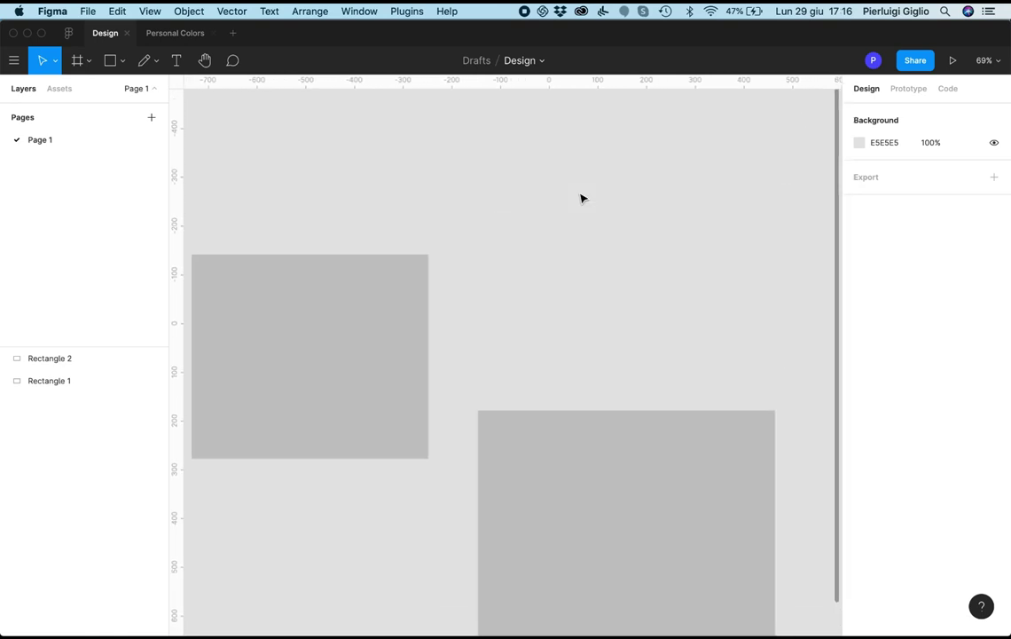
pyautogui.scroll(-2, 581, 198)
pyautogui.scroll(-3, 582, 198)
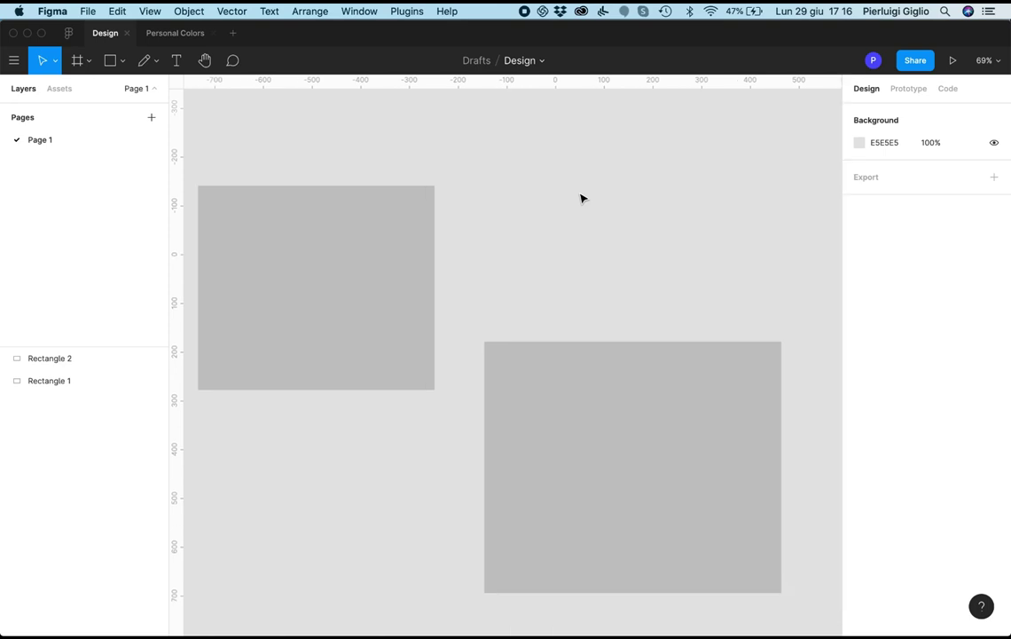
pyautogui.scroll(-5, 581, 198)
pyautogui.scroll(-3, 582, 198)
pyautogui.scroll(5, 582, 197)
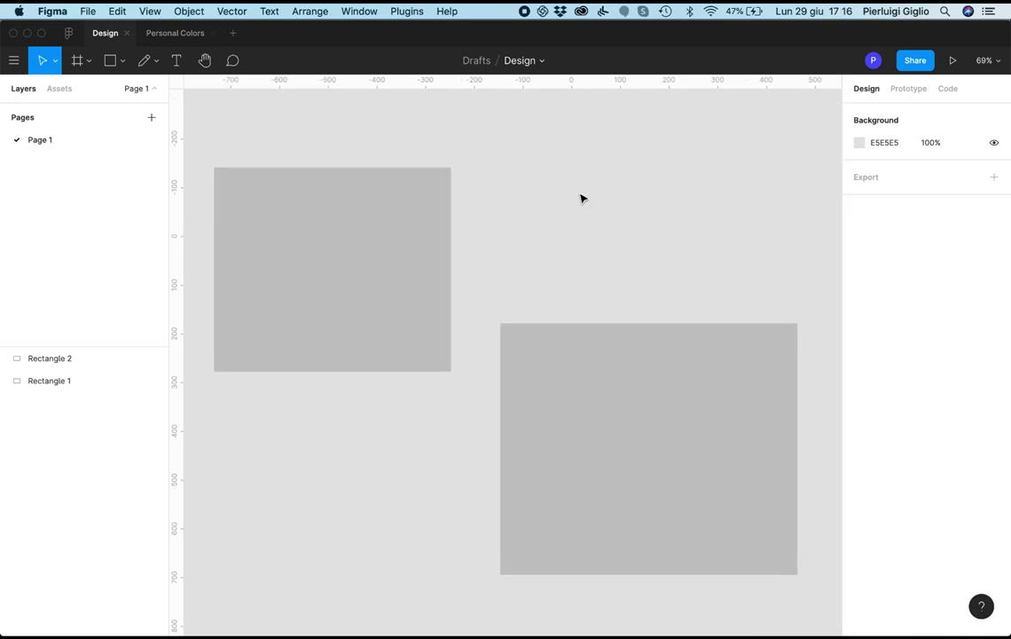
pyautogui.scroll(3, 582, 198)
pyautogui.hscroll(8, 582, 198)
pyautogui.hscroll(4, 582, 198)
pyautogui.scroll(-2, 582, 198)
pyautogui.hscroll(-10, 582, 198)
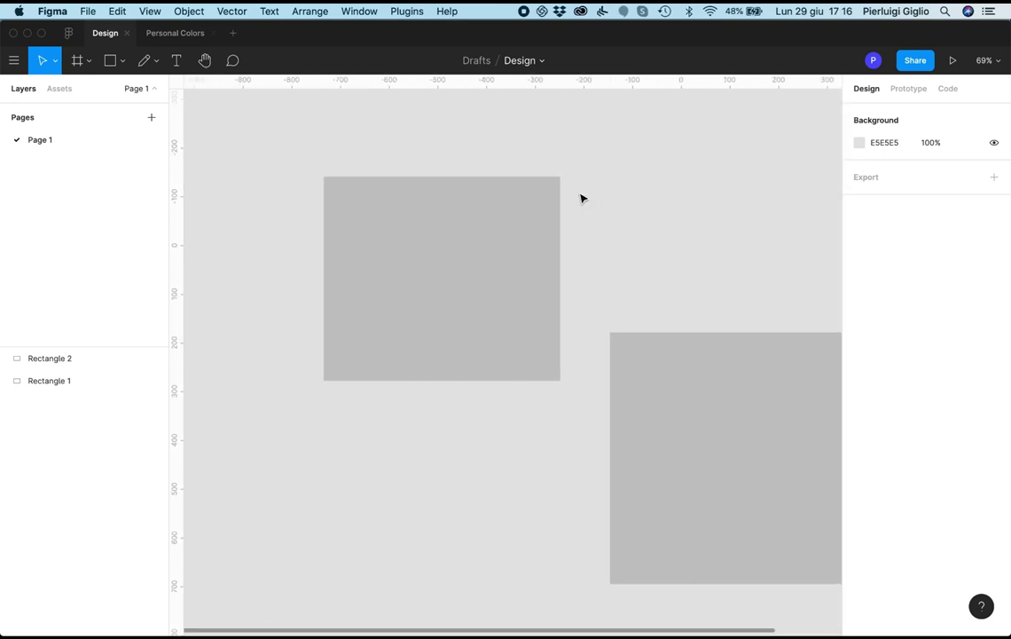
pyautogui.scroll(1, 581, 197)
pyautogui.hscroll(8, 582, 197)
pyautogui.hscroll(-4, 582, 198)
pyautogui.scroll(-1, 582, 198)
pyautogui.scroll(1, 582, 198)
pyautogui.scroll(1, 582, 198)
# Step: Drag the canvas until Rectangle 1 and Rectangle 2 are both fully visible
pyautogui.moveTo(471, 212)
pyautogui.mouseDown()
pyautogui.moveTo(751, 167)
pyautogui.moveTo(458, 278)
pyautogui.mouseUp()
pyautogui.hscroll(4, 435, 212)
pyautogui.hscroll(-3, 435, 212)
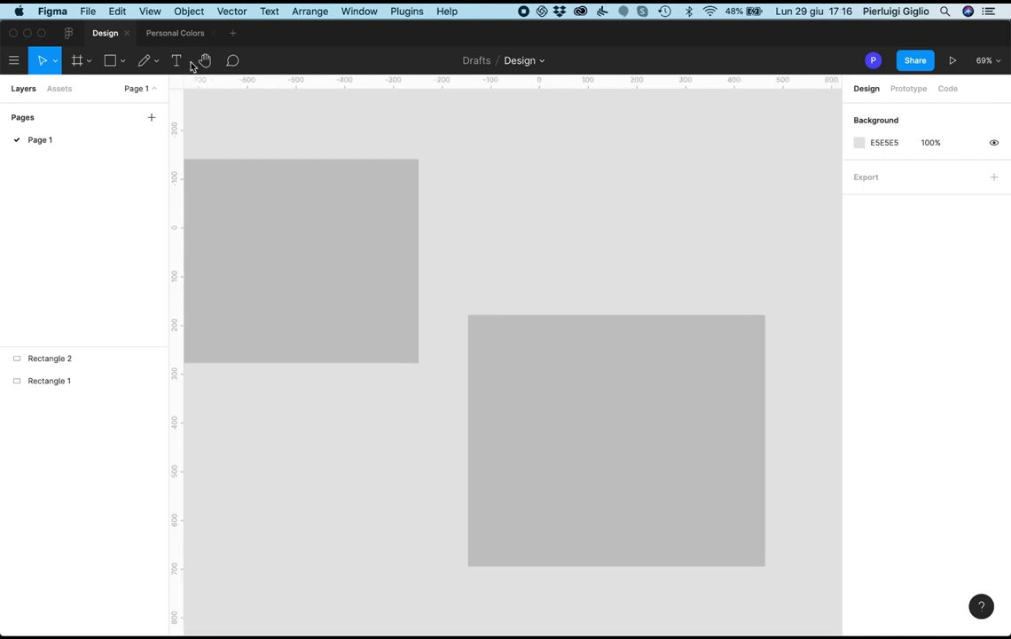
pyautogui.moveTo(542, 232)
pyautogui.mouseDown()
pyautogui.moveTo(752, 209)
pyautogui.moveTo(535, 332)
pyautogui.moveTo(501, 241)
pyautogui.moveTo(679, 237)
pyautogui.moveTo(637, 271)
pyautogui.moveTo(580, 240)
pyautogui.mouseUp()
pyautogui.scroll(-2, 501, 242)
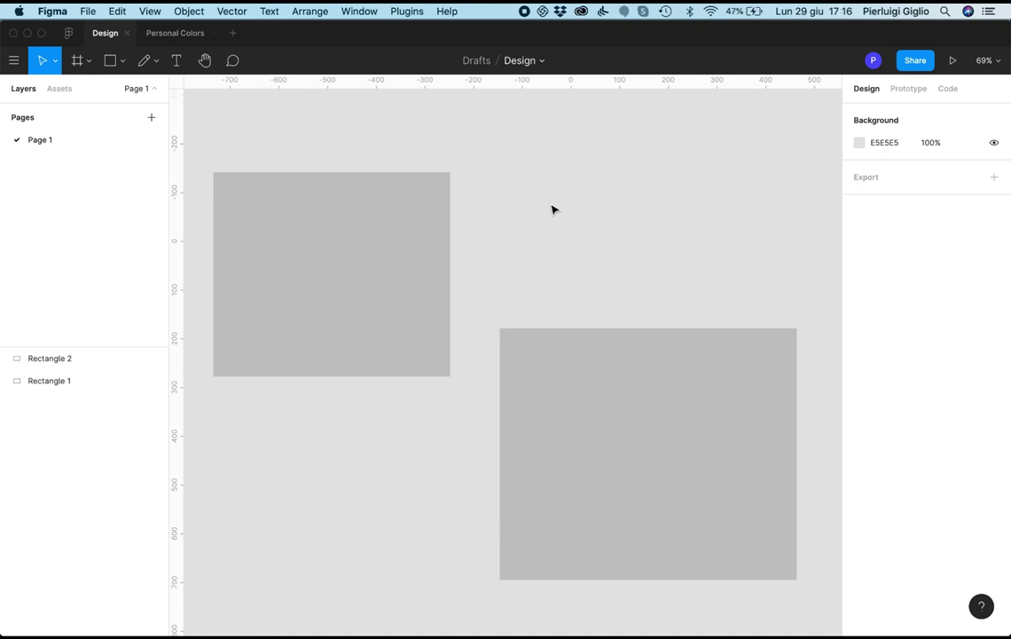
# Step: Zoom in twice on a rectangle edge, then zoom to fit and set the view to 50%
pyautogui.press('super+equal')
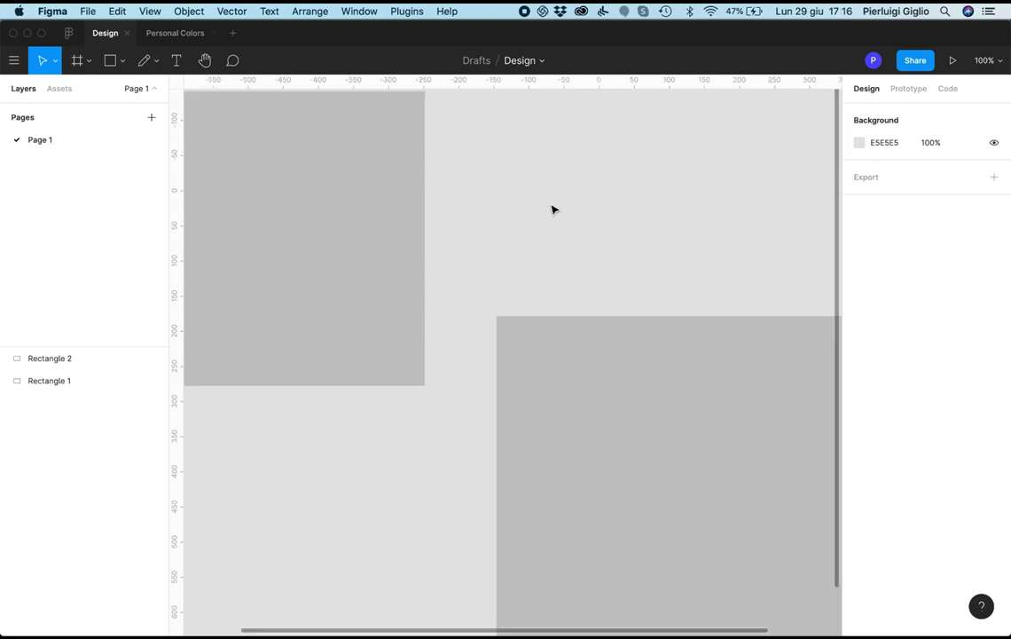
pyautogui.press('super+equal')
pyautogui.press('super+equal')
pyautogui.press('super+equal')
pyautogui.press('super+equal')
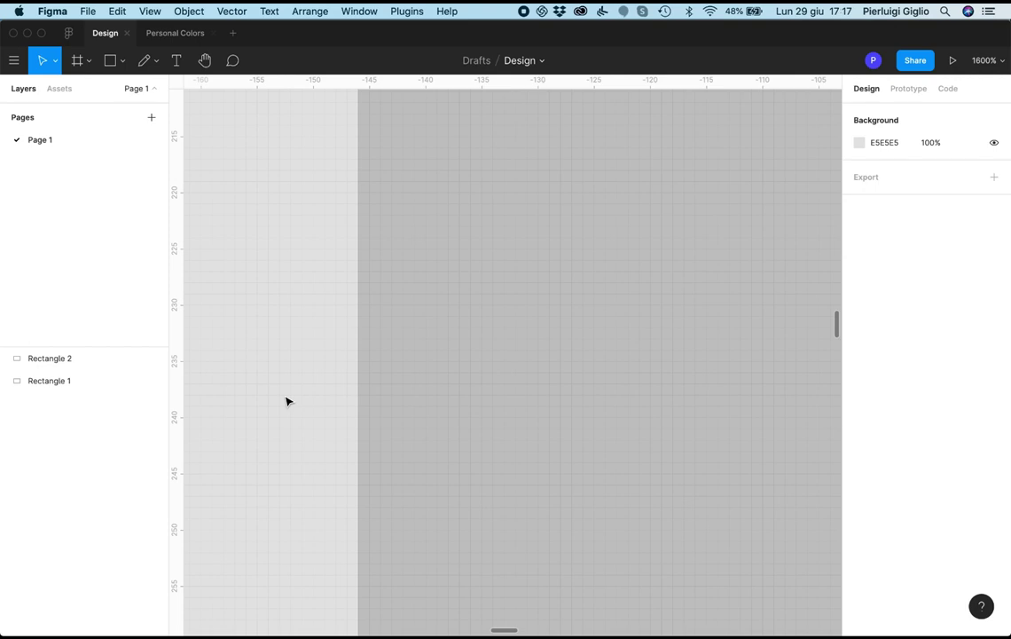
pyautogui.hotkey('shift', '1')
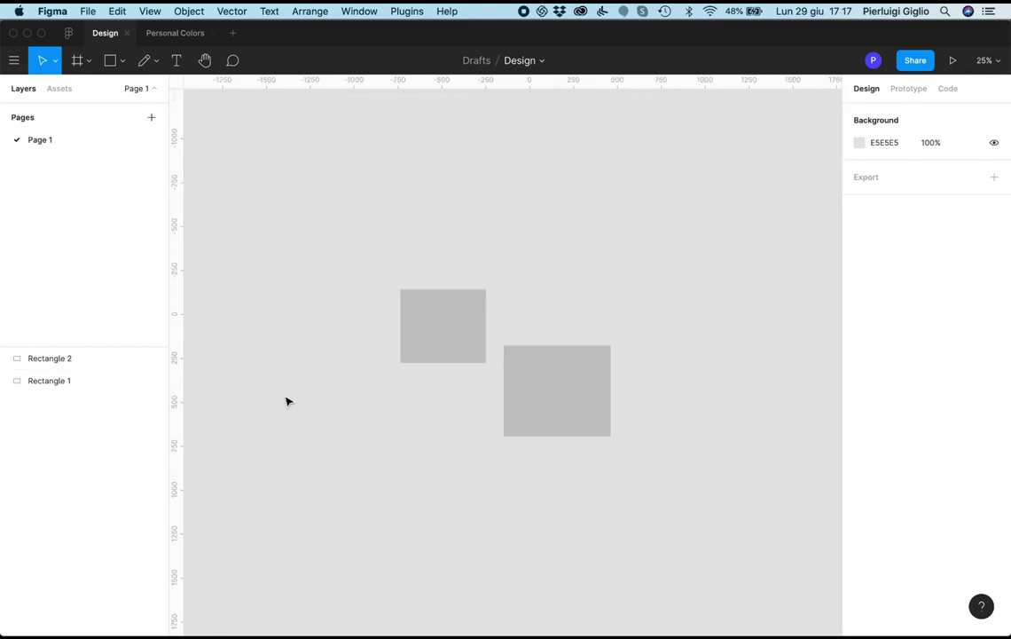
pyautogui.press('+')
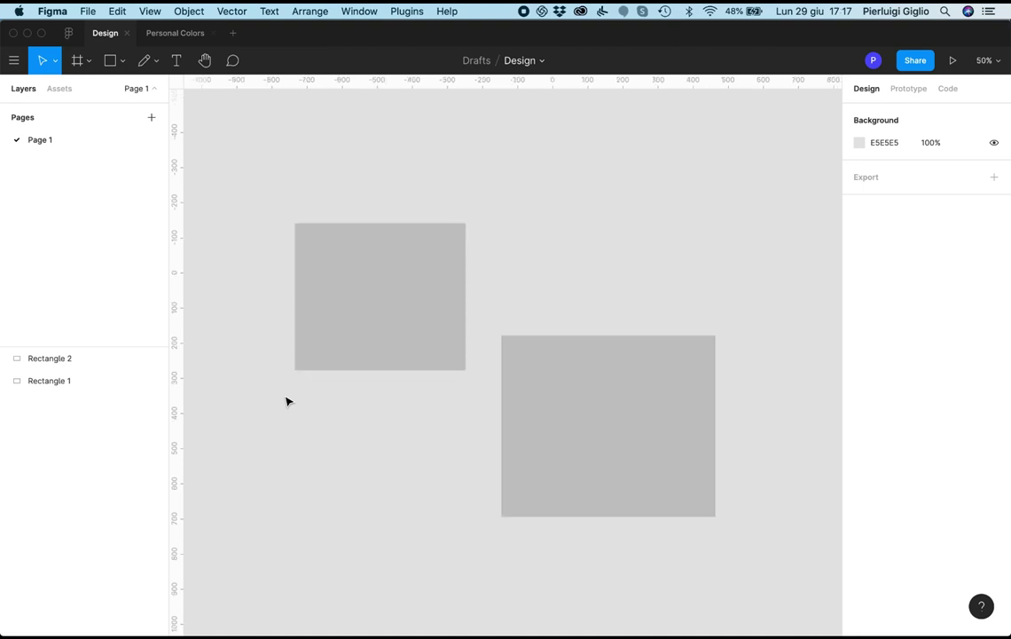
pyautogui.press('+')
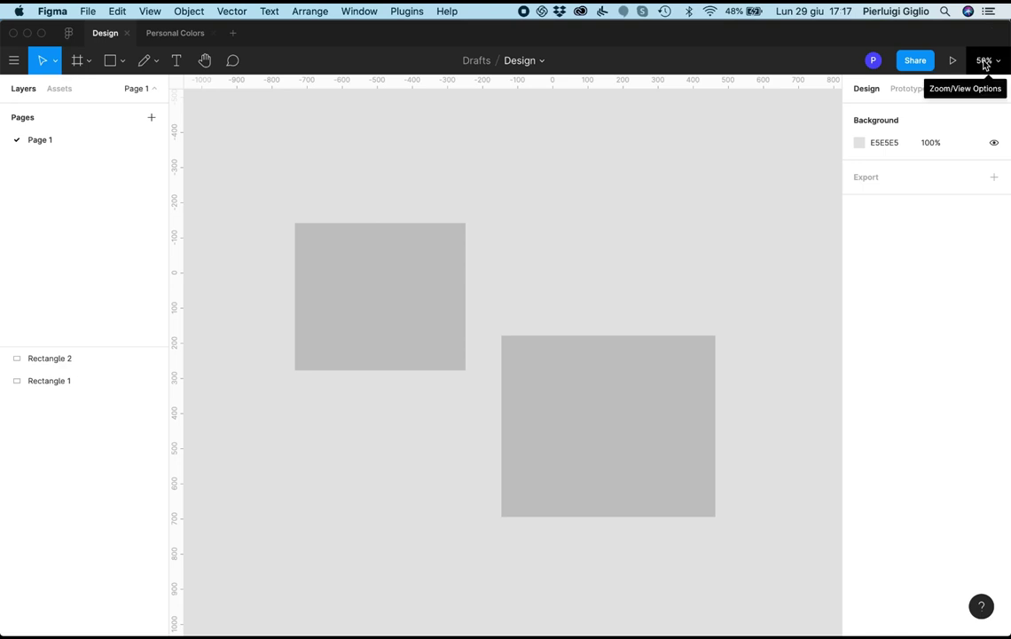
# Step: Leave the zoom menu at 50%, then scroll-zoom the canvas in to 72%
pyautogui.click(984, 62)
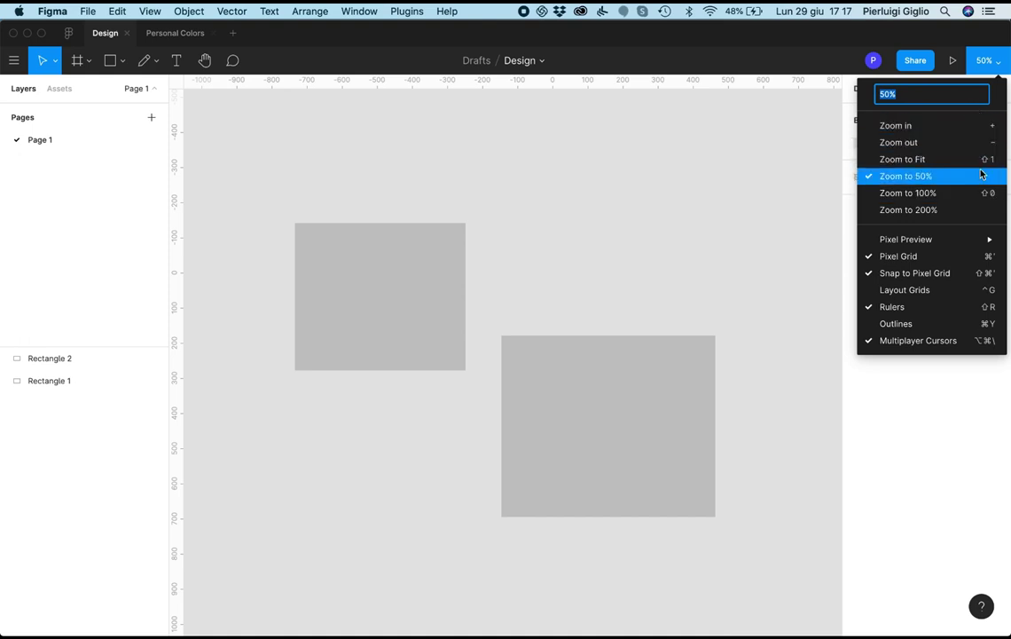
pyautogui.click(690, 264)
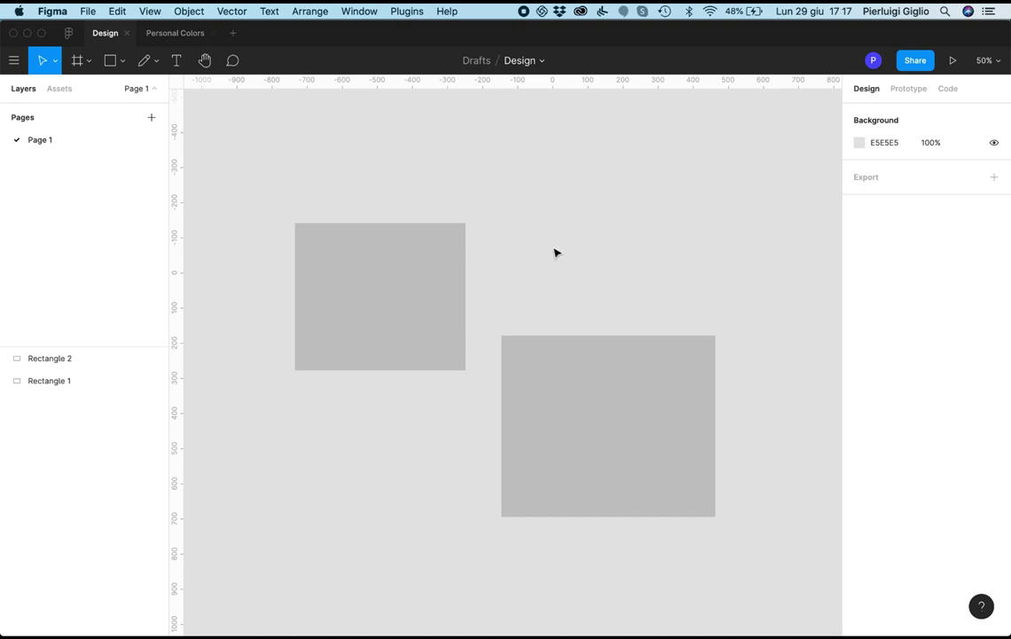
pyautogui.scroll(-2, 555, 252)
pyautogui.scroll(5, 555, 253)
pyautogui.scroll(2, 555, 253)
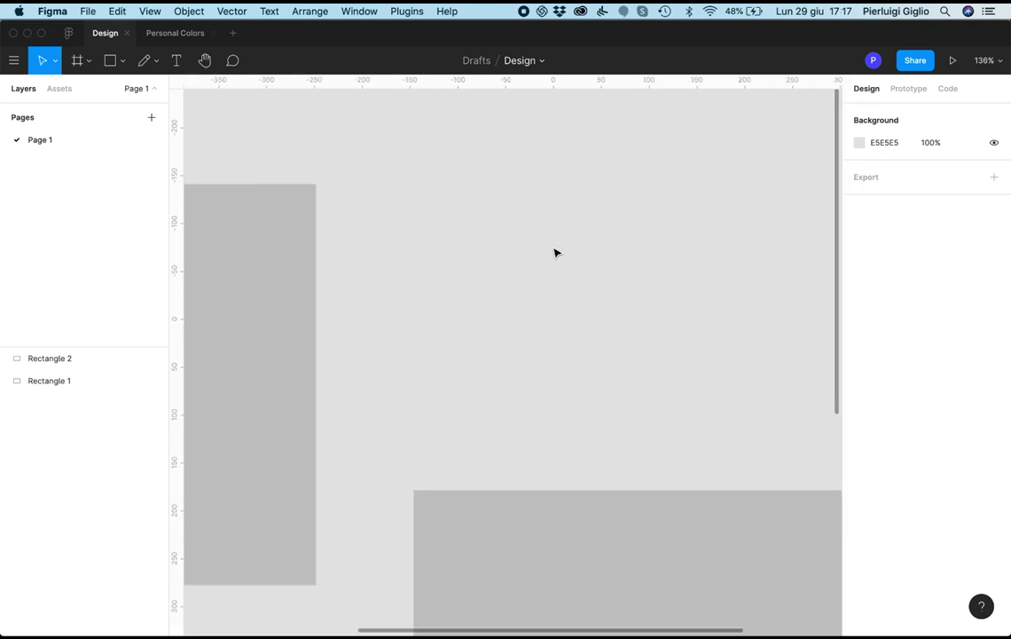
pyautogui.scroll(1, 555, 253)
pyautogui.scroll(-2, 555, 253)
pyautogui.scroll(-3, 555, 253)
pyautogui.scroll(-3, 555, 253)
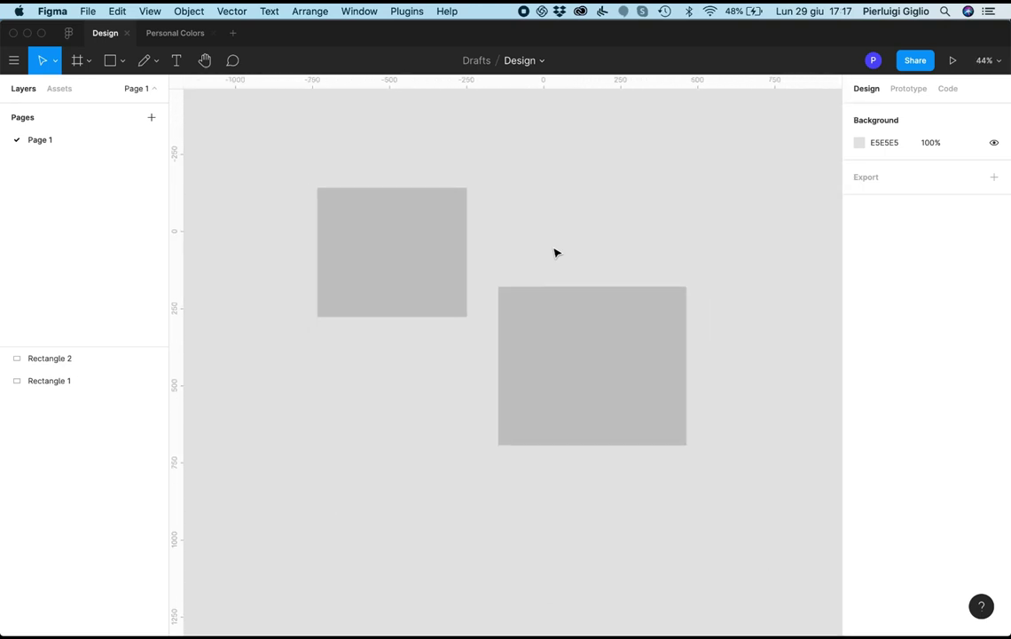
pyautogui.scroll(5, 555, 253)
pyautogui.scroll(-2, 556, 253)
pyautogui.scroll(-1, 555, 253)
pyautogui.scroll(-3, 555, 253)
pyautogui.scroll(3, 556, 253)
pyautogui.scroll(1, 556, 253)
pyautogui.scroll(2, 555, 253)
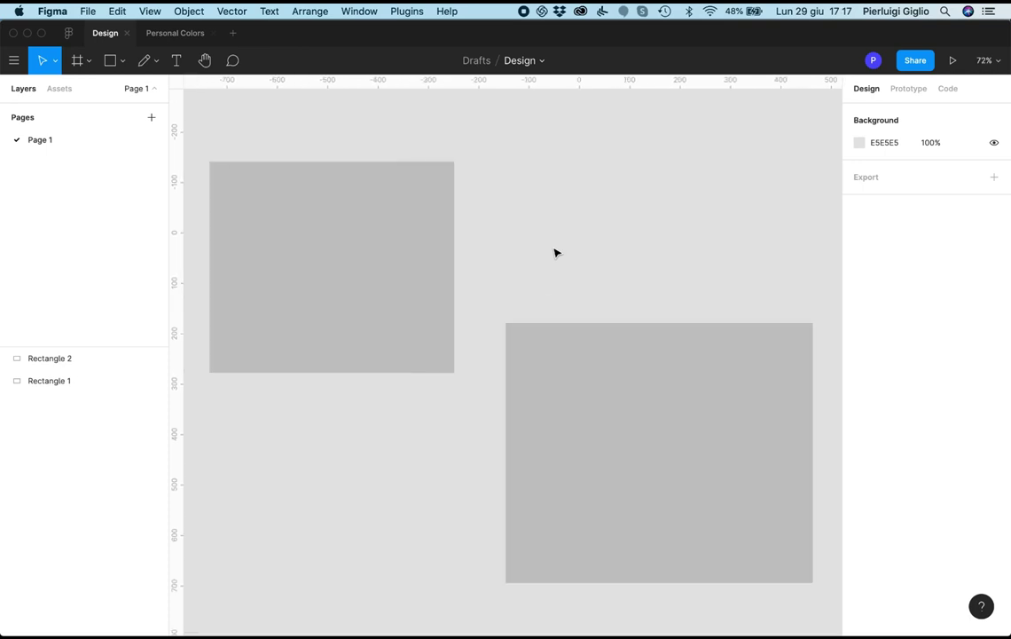
pyautogui.scroll(-1, 555, 252)
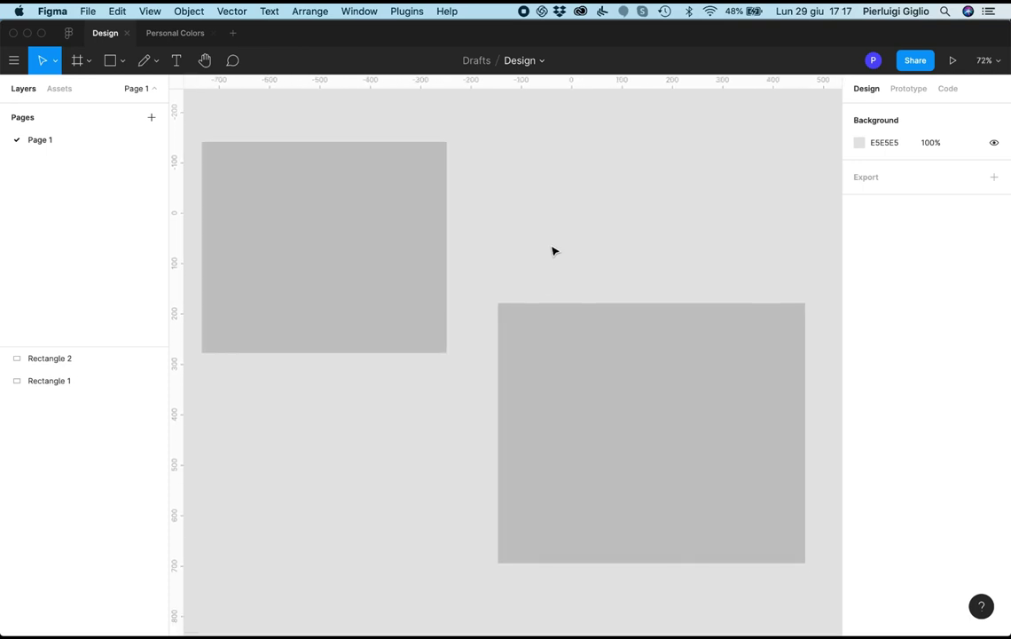
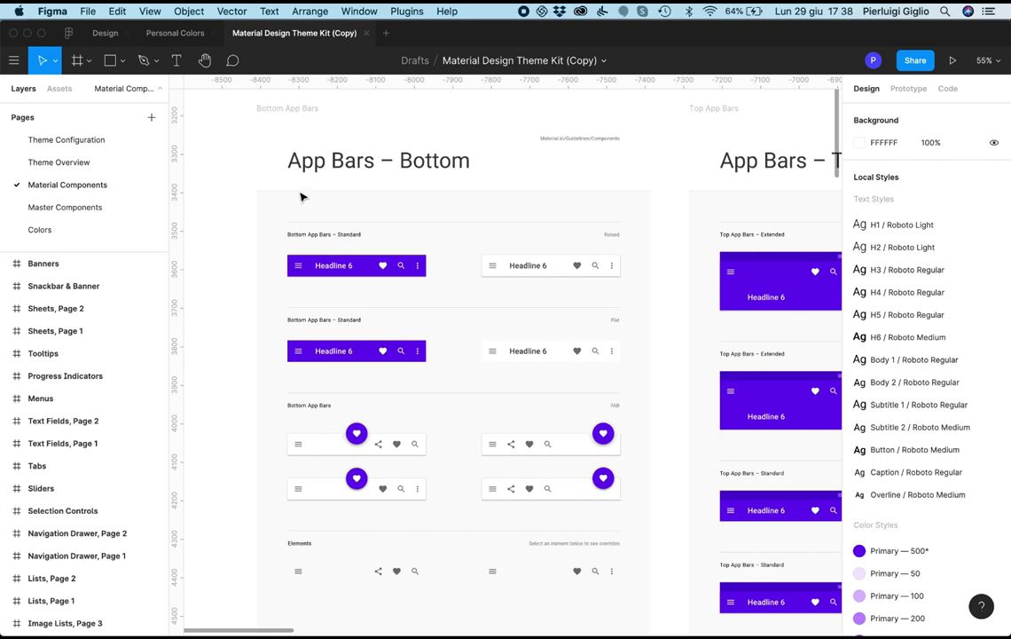
# Step: Turn on comment mode and zoom out to show the three comments on App Bars – Bottom
pyautogui.click(233, 61)
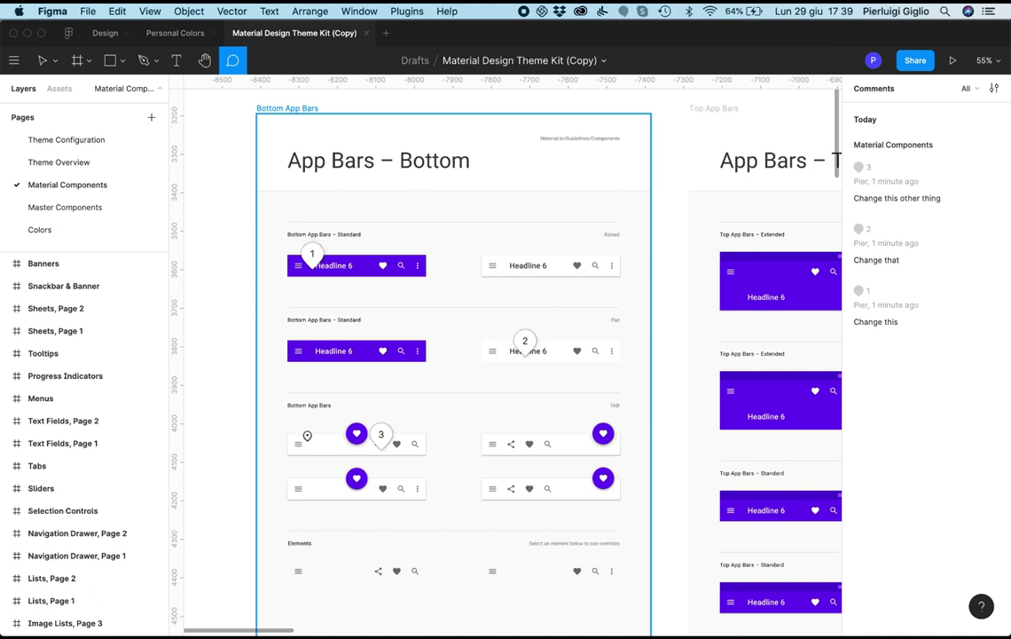
pyautogui.moveTo(381, 435)
pyautogui.scroll(-2, 417, 357)
pyautogui.scroll(-2, 416, 359)
pyautogui.scroll(-3, 417, 363)
pyautogui.scroll(-2, 418, 368)
pyautogui.scroll(-5, 417, 366)
pyautogui.hscroll(3, 417, 366)
pyautogui.scroll(-2, 418, 357)
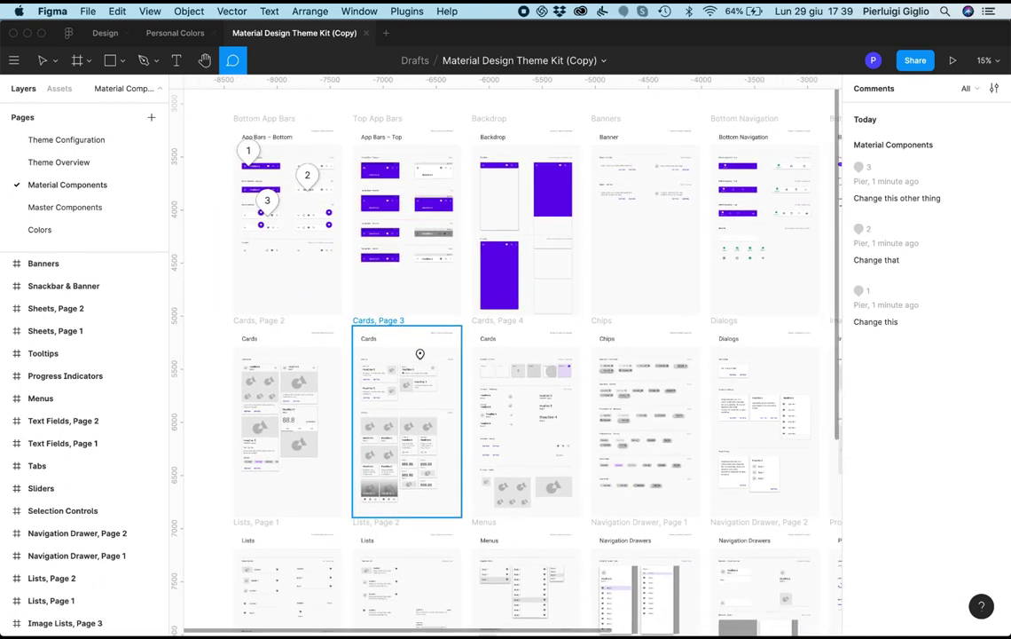
# Step: Post a comment reading 'Here' on the Chips frame, then begin another comment there
pyautogui.click(604, 390)
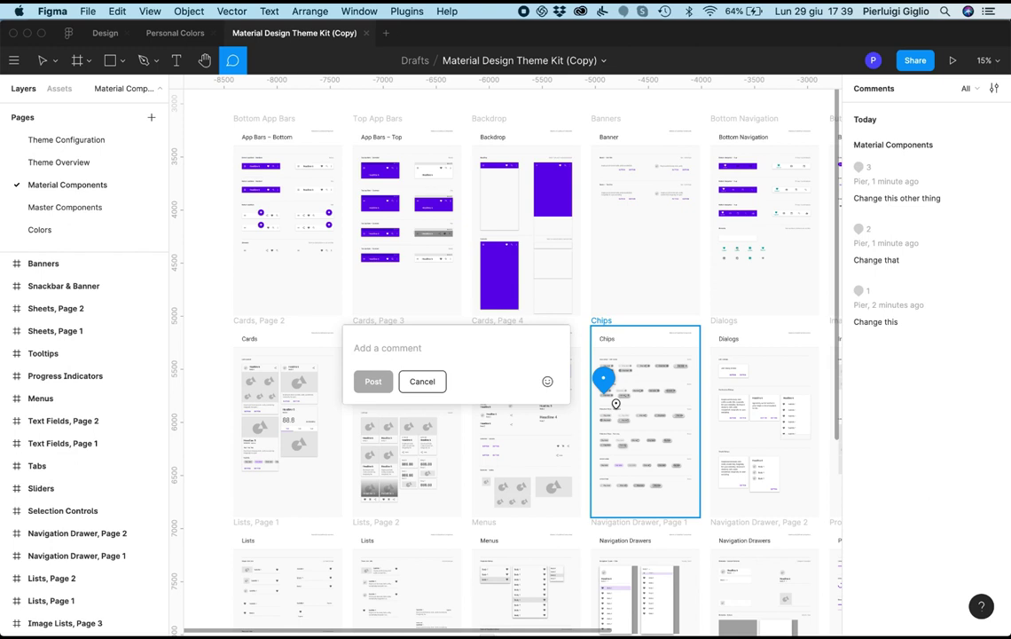
pyautogui.write('Here')
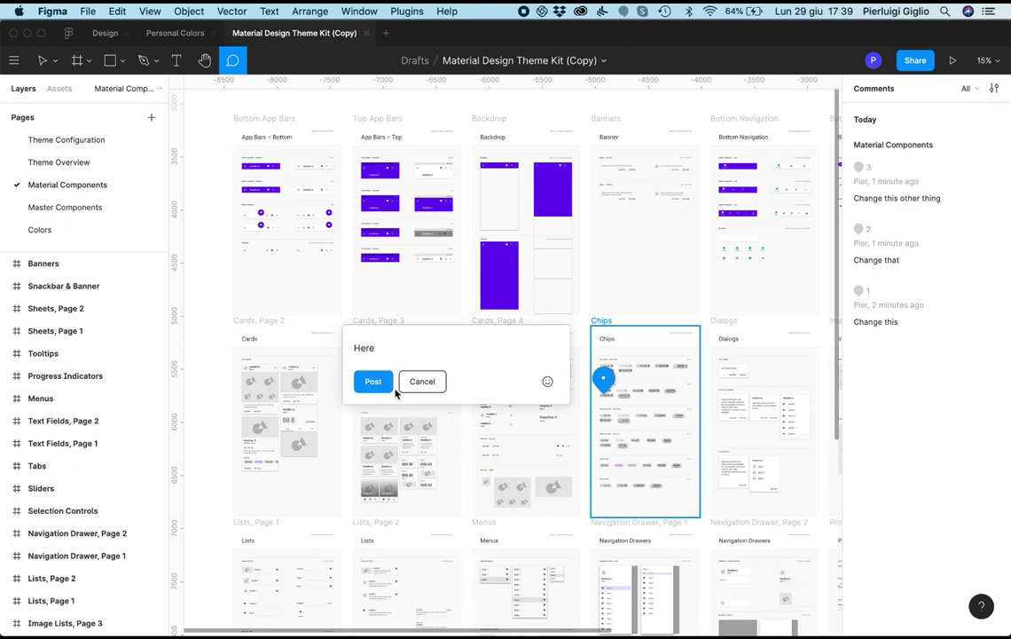
pyautogui.click(380, 381)
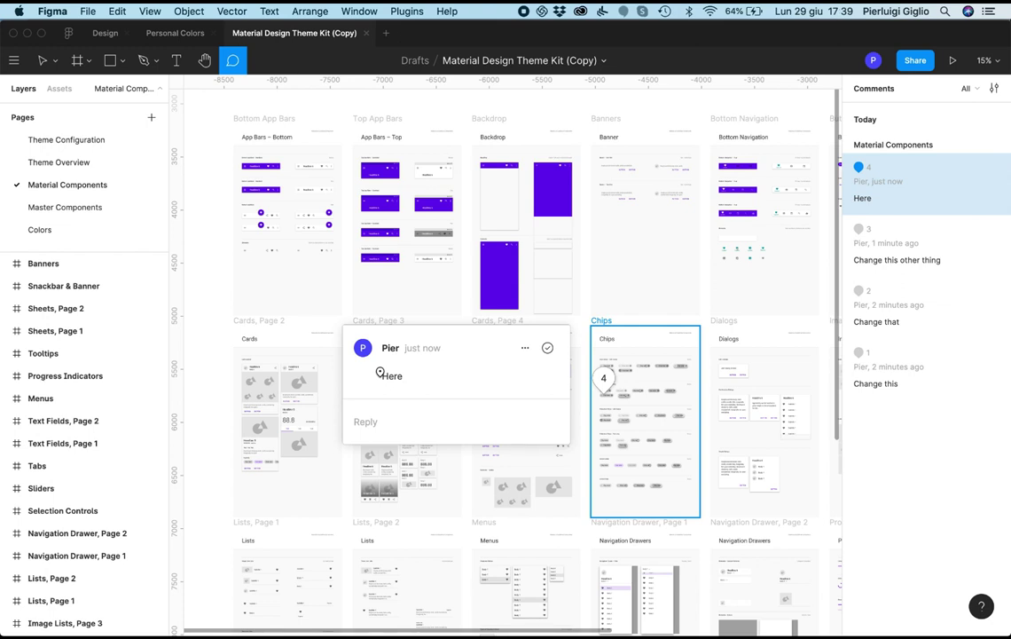
pyautogui.click(610, 410)
pyautogui.click(611, 404)
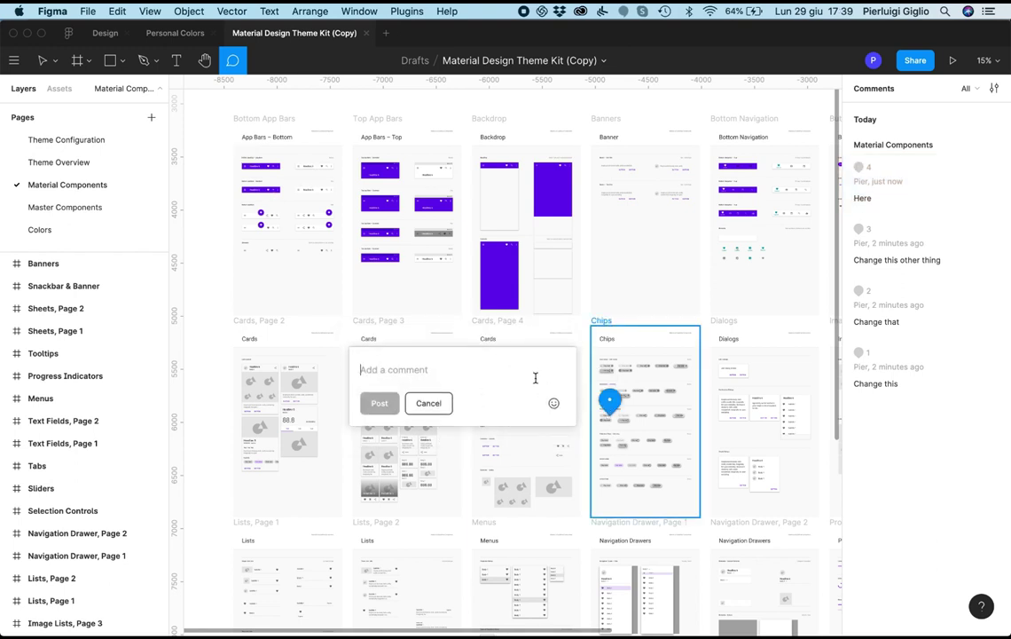
# Step: Draft a comment @-mentioning yourself on the Chips frame, then discard it
pyautogui.write('@')
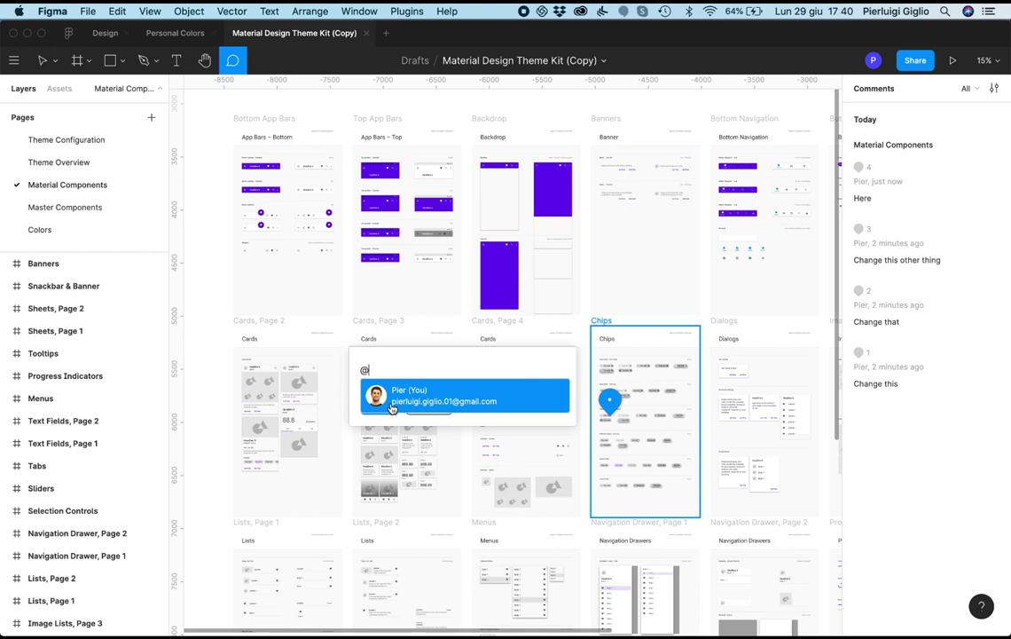
pyautogui.press('Return')
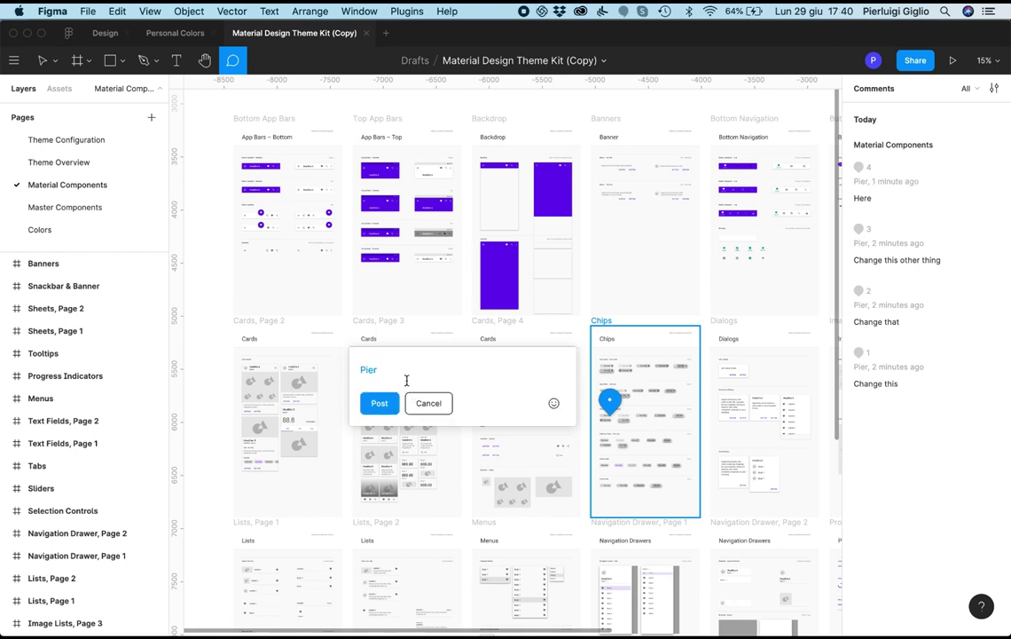
pyautogui.write('ASHKHAS')
pyautogui.click(435, 404)
# Step: Zoom in on the App Bars – Bottom frame and start a comment beside its title
pyautogui.hscroll(-2, 476, 279)
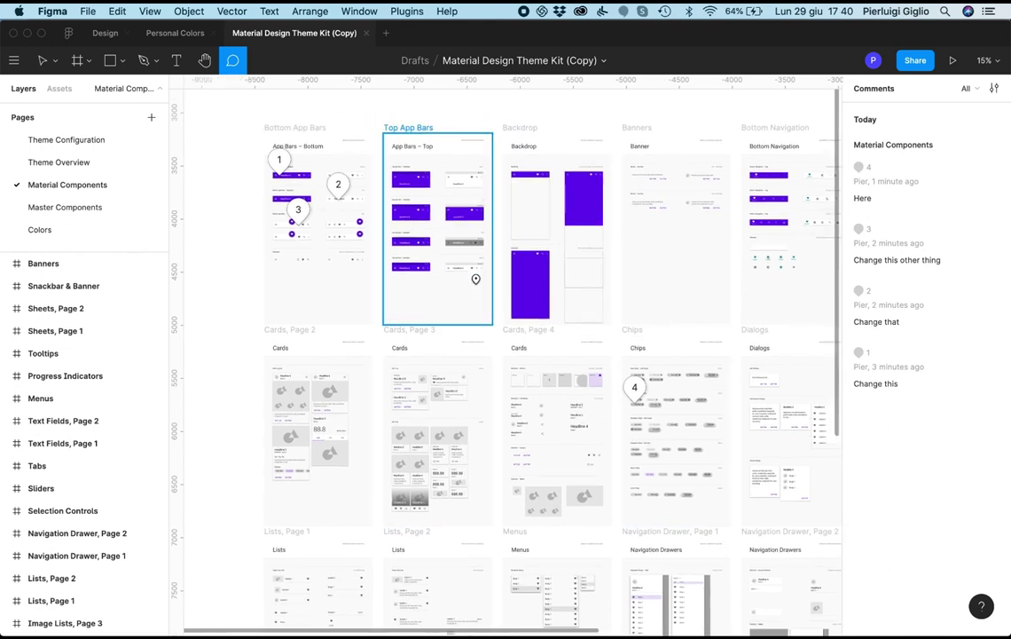
pyautogui.hscroll(-2, 476, 279)
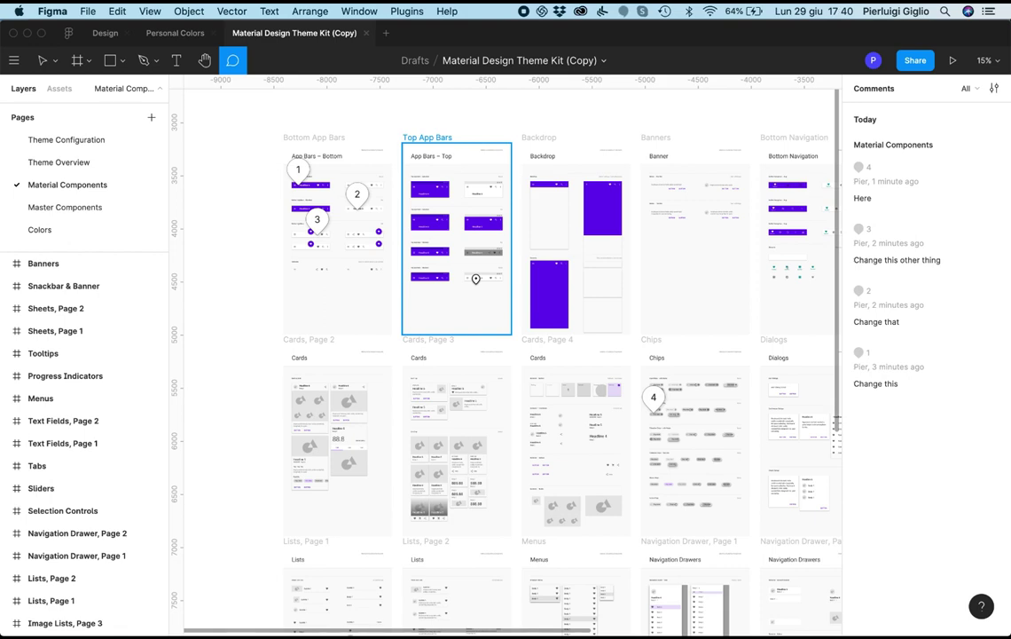
pyautogui.scroll(5, 334, 216)
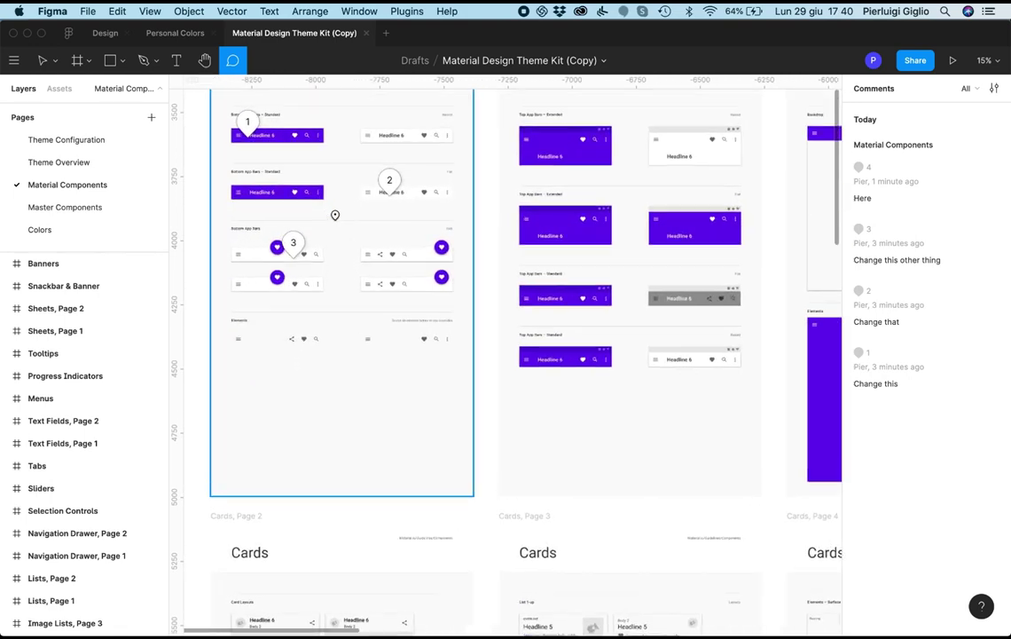
pyautogui.scroll(3, 334, 215)
pyautogui.scroll(2, 334, 216)
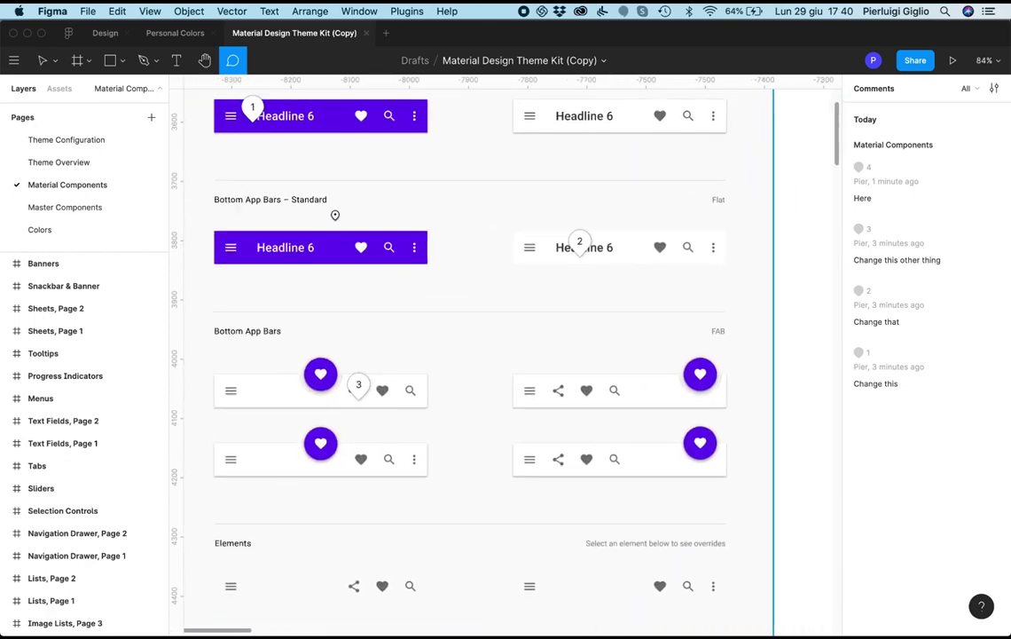
pyautogui.scroll(2, 334, 216)
pyautogui.scroll(1, 334, 216)
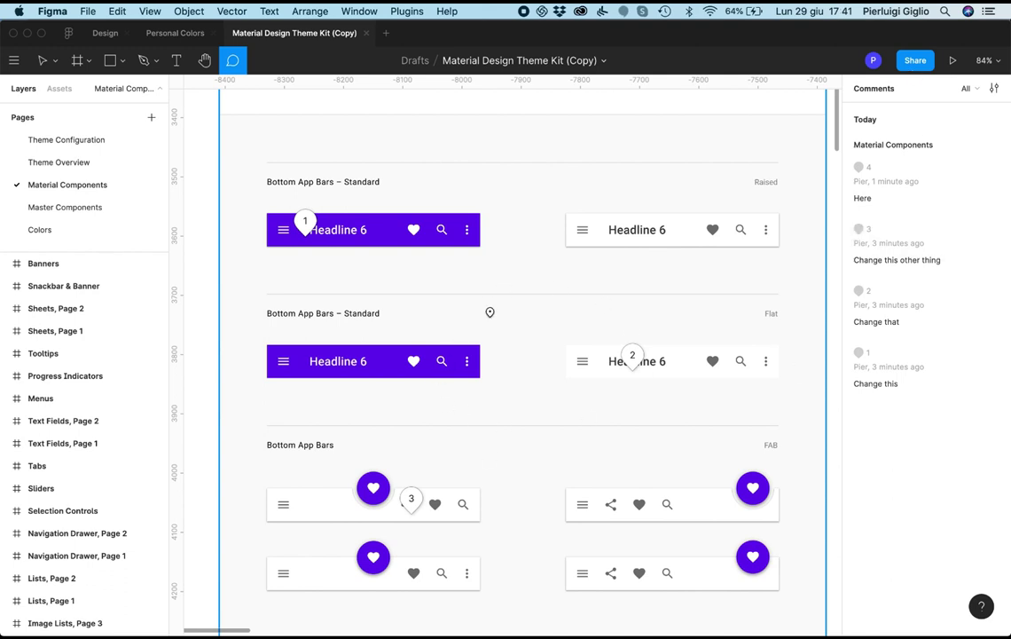
pyautogui.scroll(3, 508, 350)
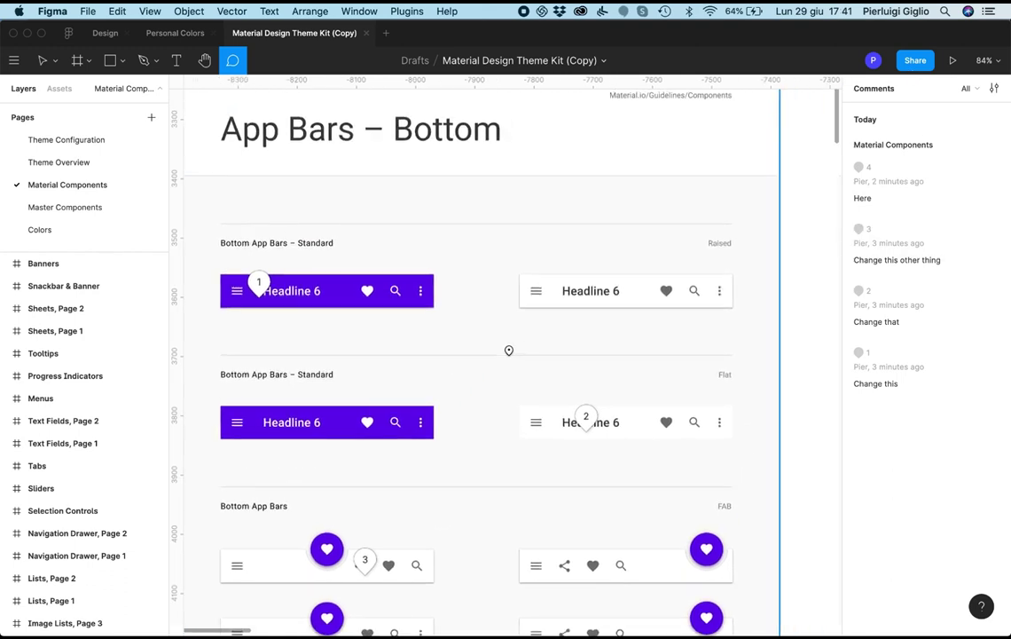
pyautogui.click(493, 110)
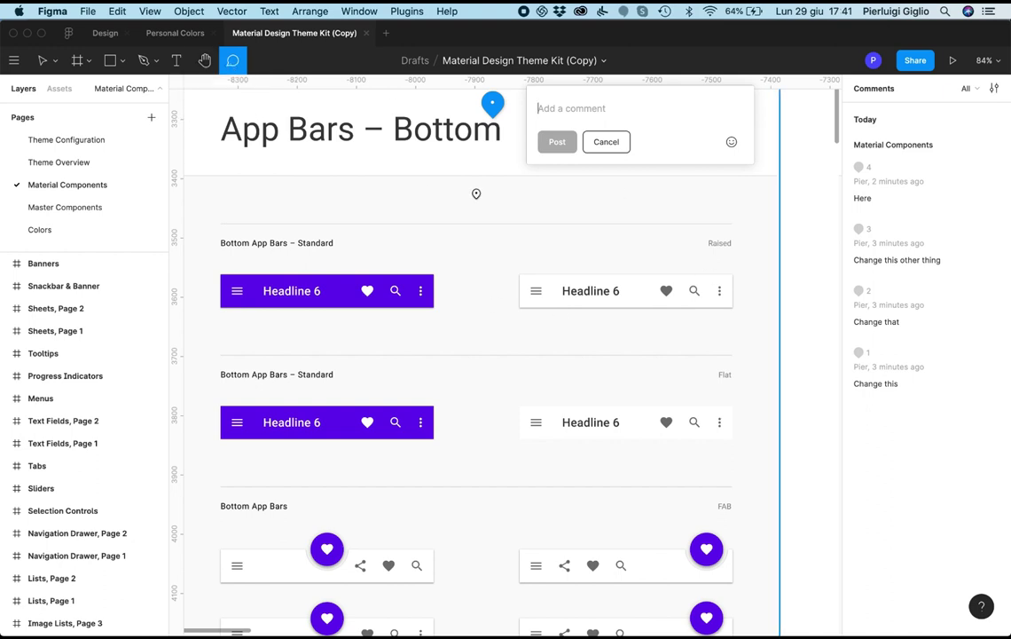
pyautogui.scroll(2, 477, 193)
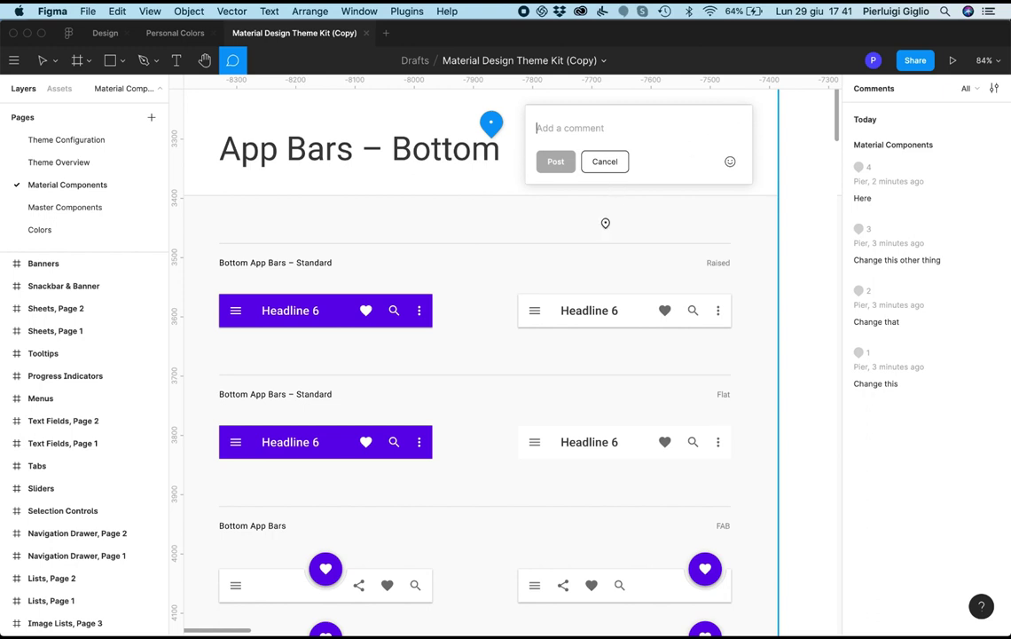
pyautogui.press('Escape')
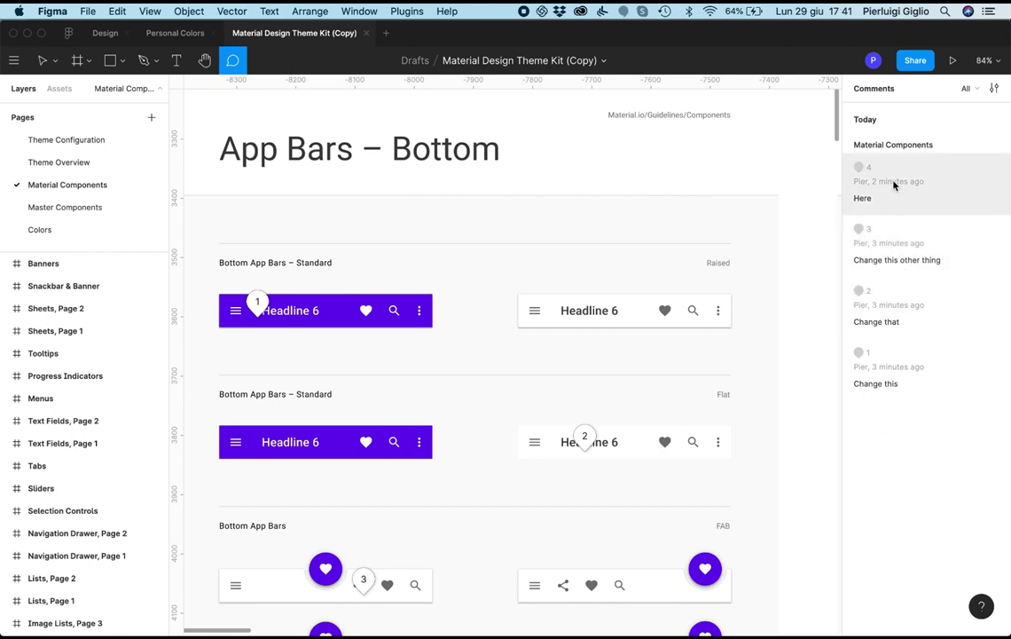
# Step: Jump through comments 3, 2, 1 and 4, ending on 'Change this other thing'
pyautogui.click(898, 259)
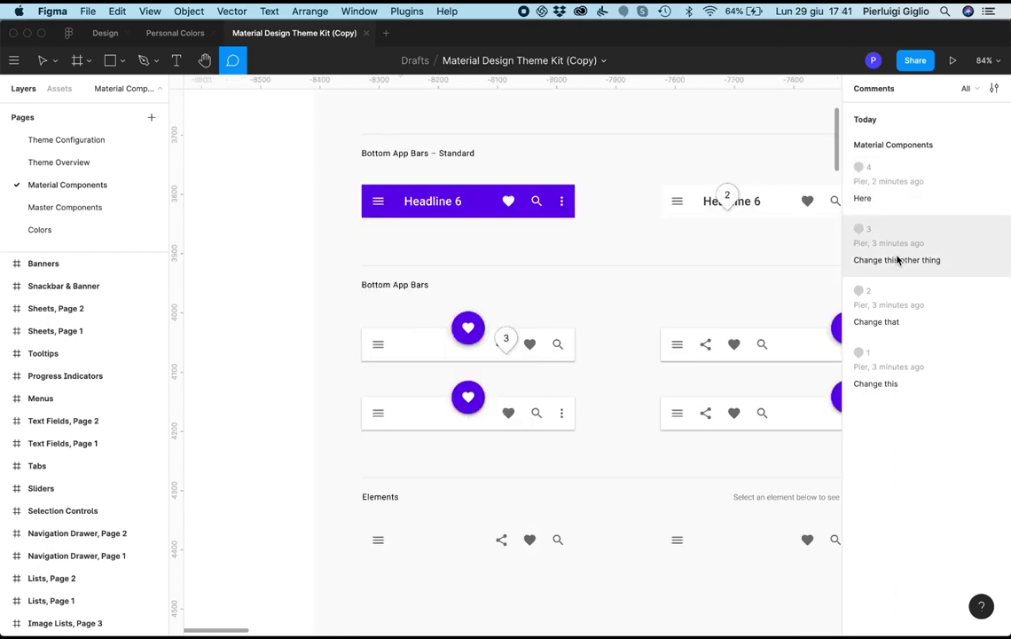
pyautogui.click(896, 302)
pyautogui.click(896, 369)
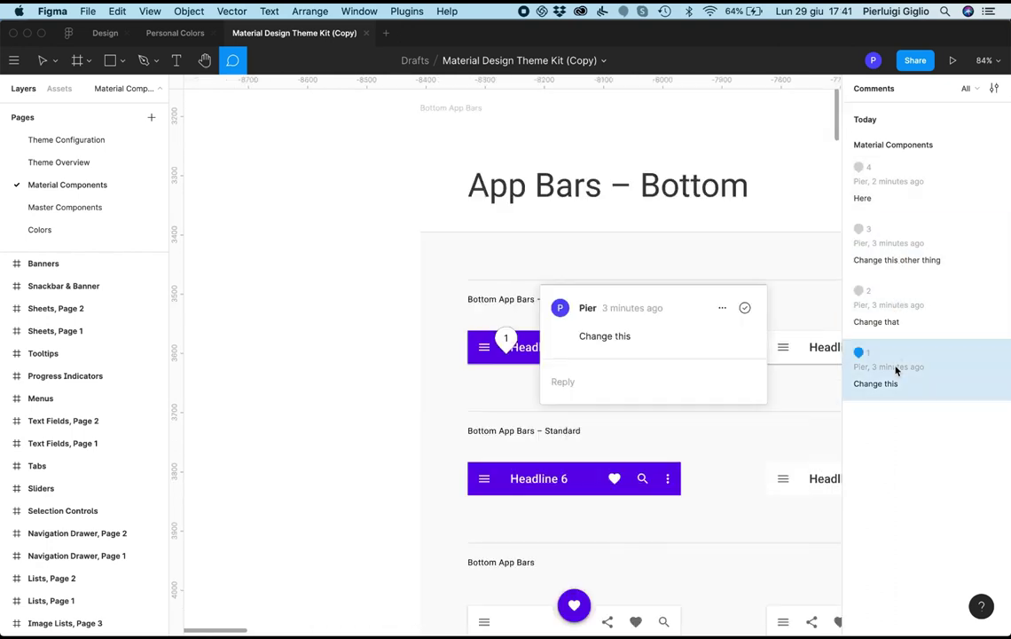
pyautogui.click(879, 179)
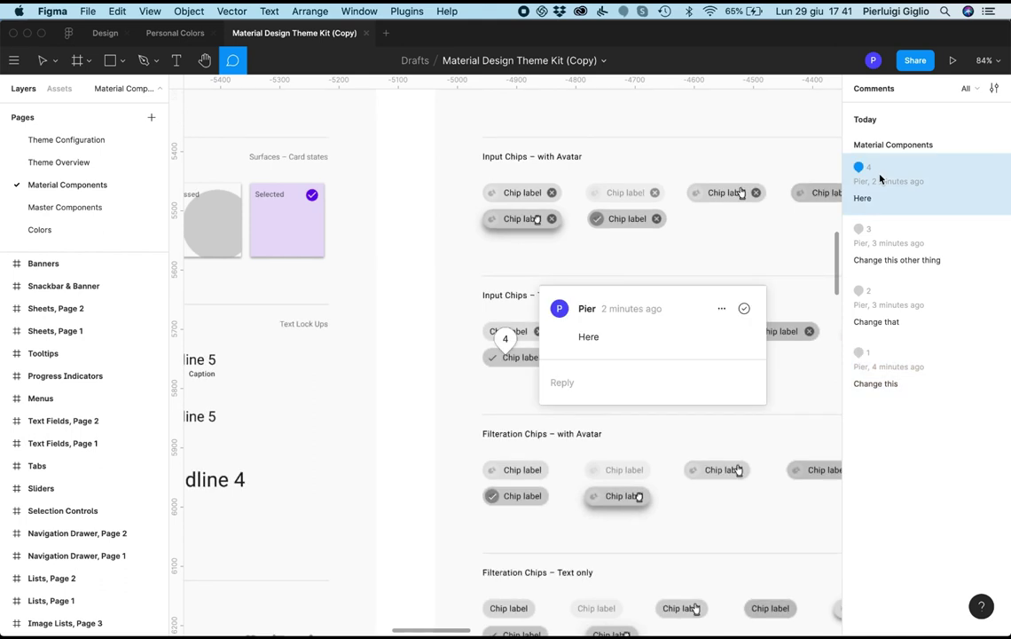
pyautogui.click(884, 232)
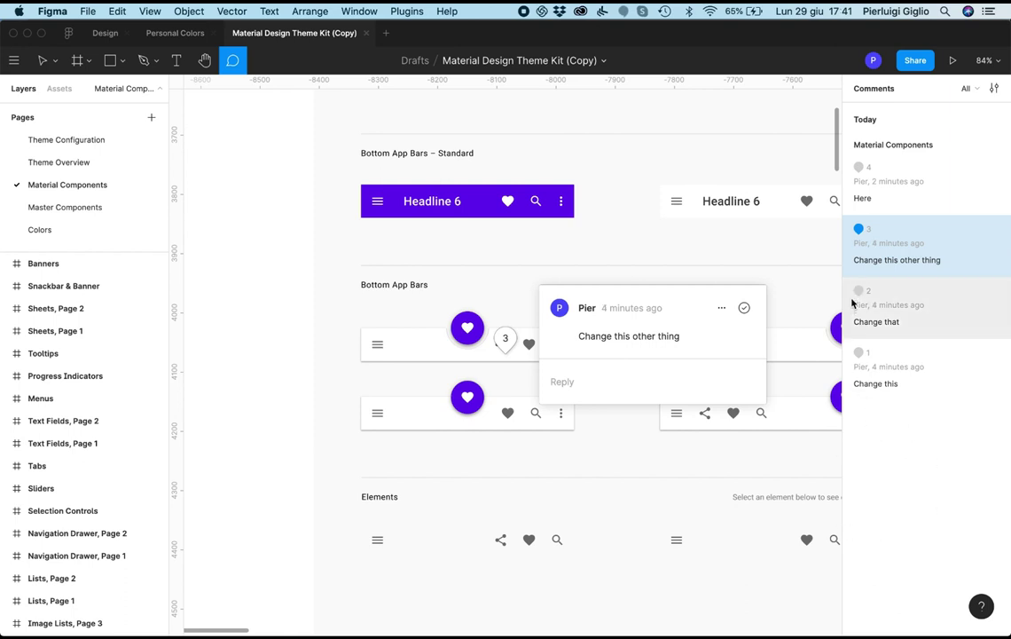
pyautogui.click(965, 89)
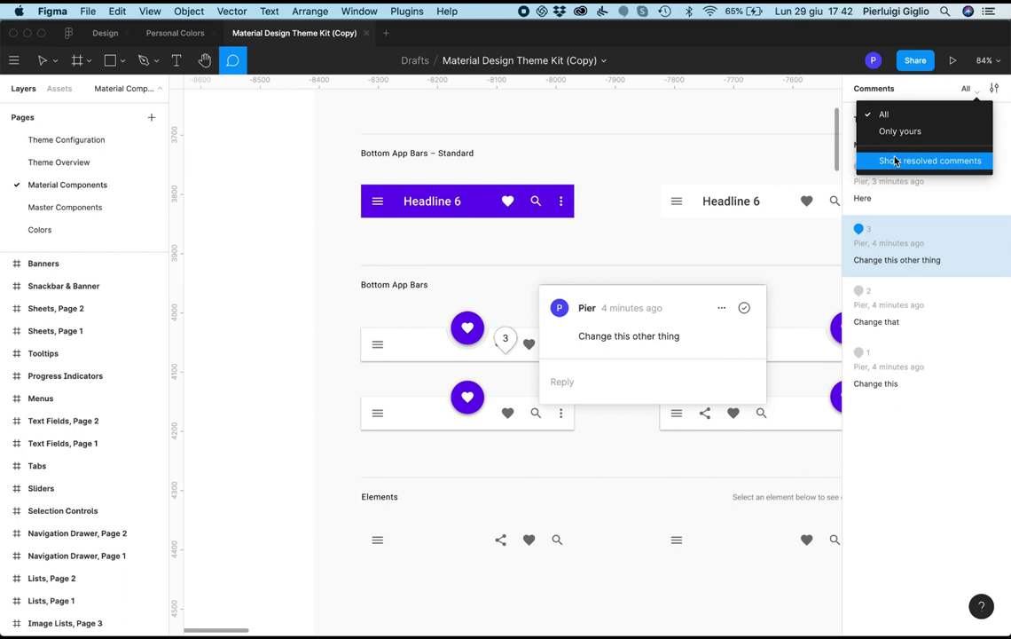
# Step: Show the file's comment Notifications settings, set to All comments
pyautogui.click(995, 88)
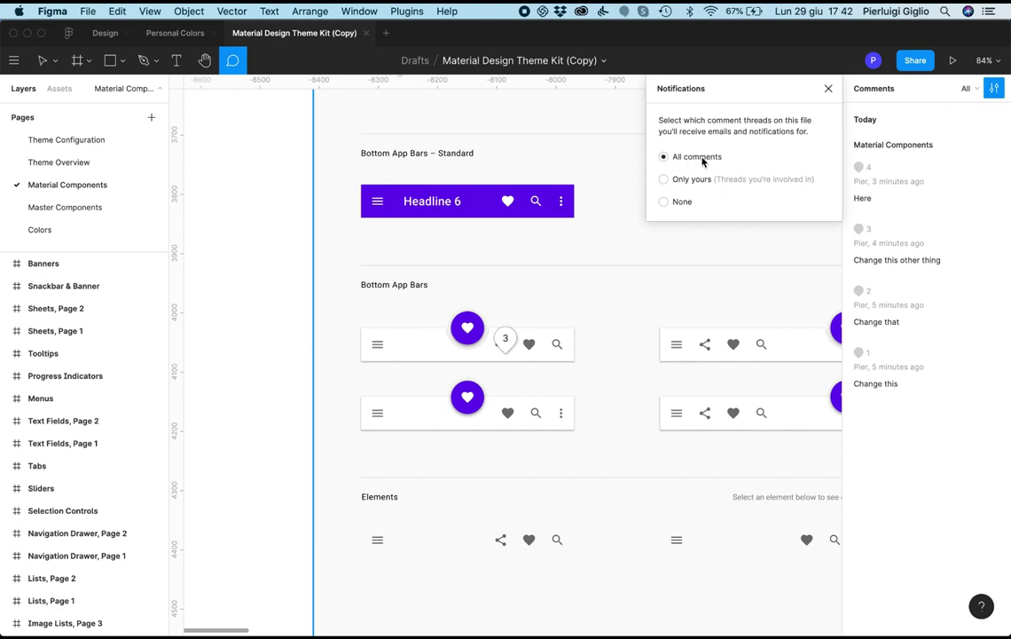
# Step: Close Notifications, dismiss the empty comment draft, and bring up the Design file's Mobile02 screen
pyautogui.click(603, 132)
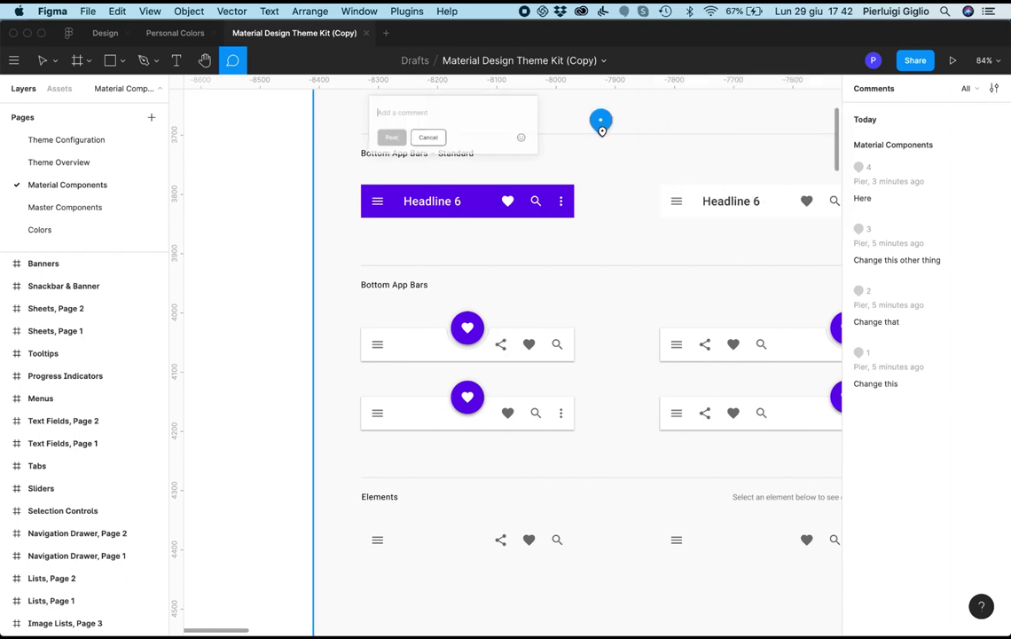
pyautogui.scroll(2, 602, 131)
pyautogui.hscroll(-2, 603, 132)
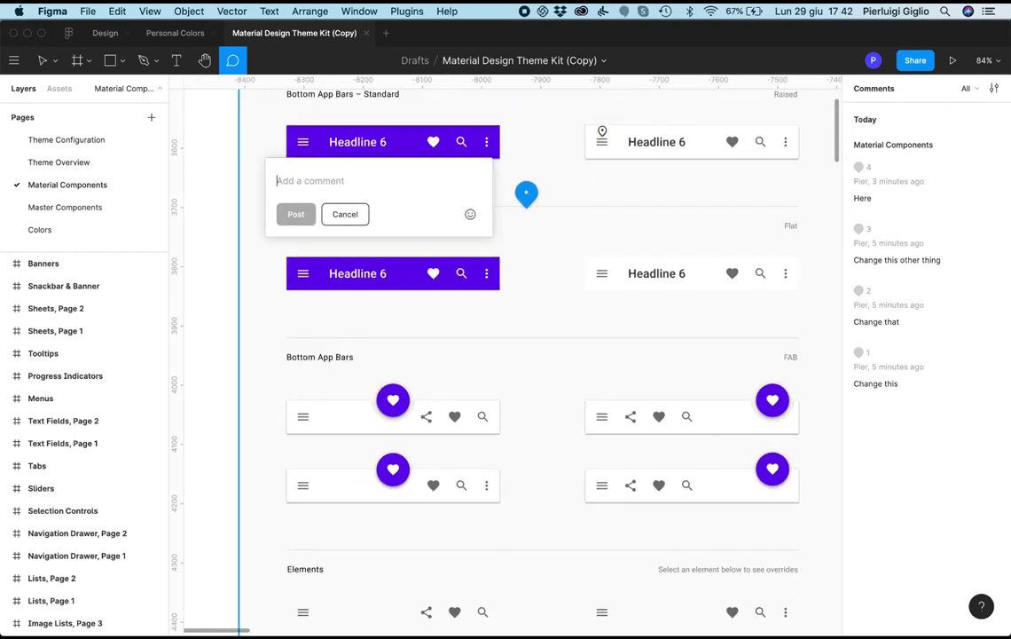
pyautogui.press('Escape')
pyautogui.scroll(2, 476, 256)
pyautogui.hscroll(2, 476, 256)
pyautogui.scroll(2, 479, 257)
pyautogui.hscroll(1, 478, 257)
pyautogui.scroll(-1, 478, 257)
pyautogui.scroll(1, 478, 257)
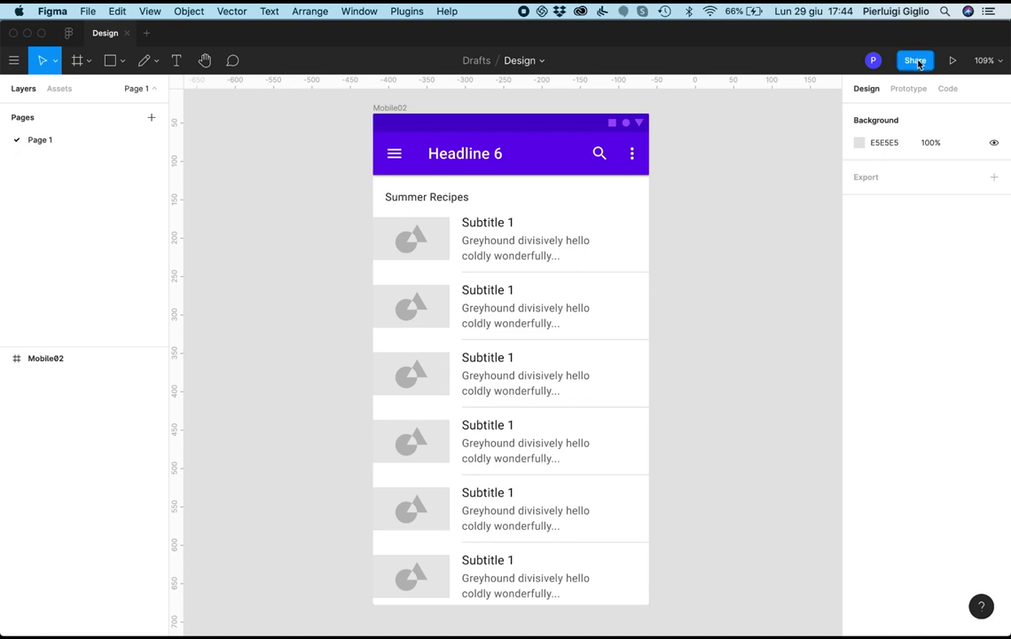
# Step: Invite an e-mail address to the Design file with can edit permission
pyautogui.click(916, 62)
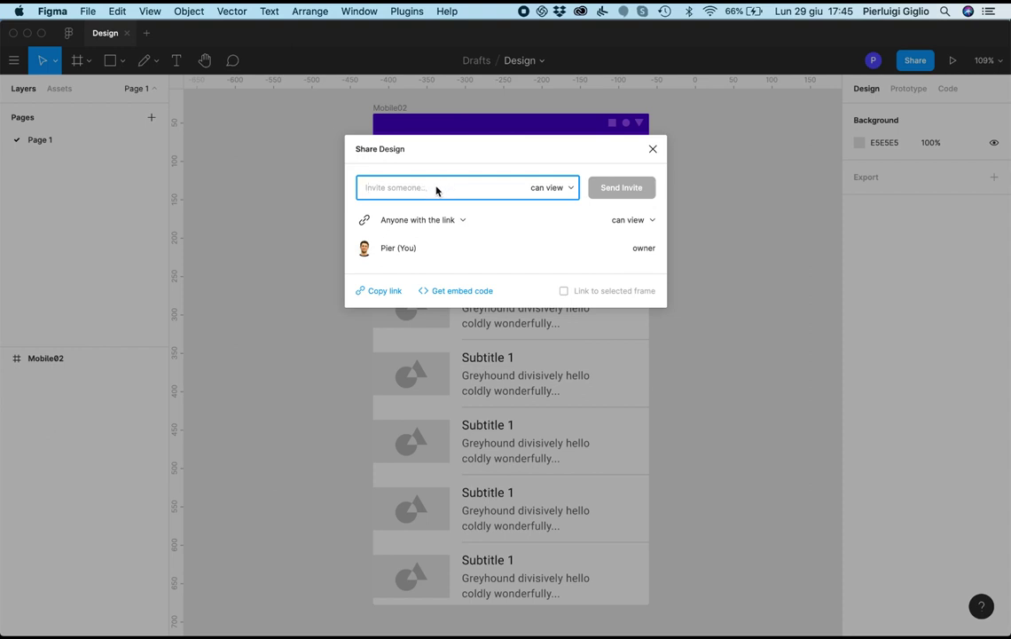
pyautogui.write('sample@email.com')
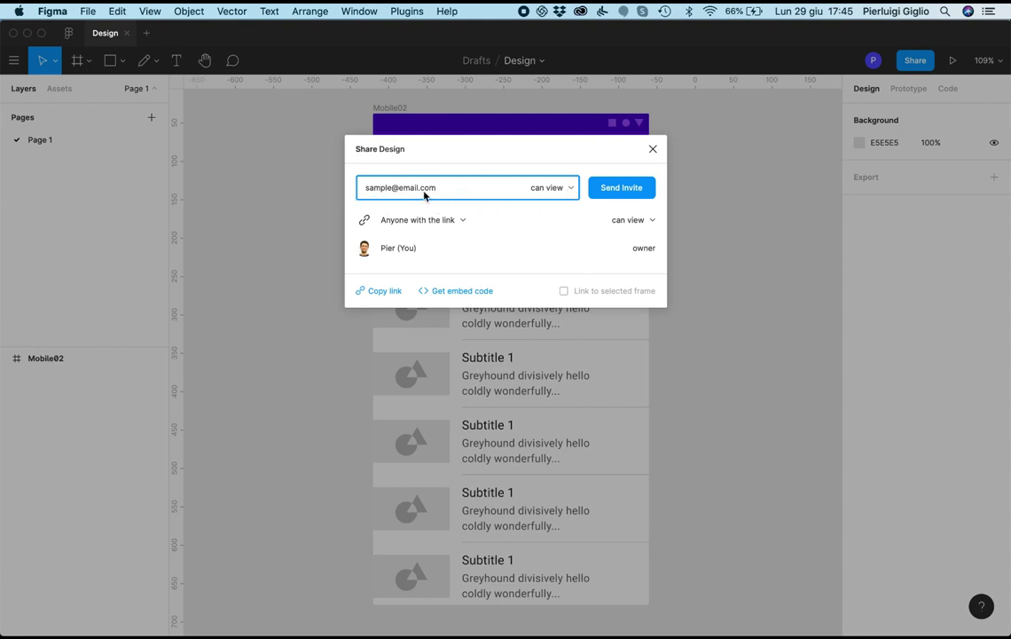
pyautogui.click(565, 190)
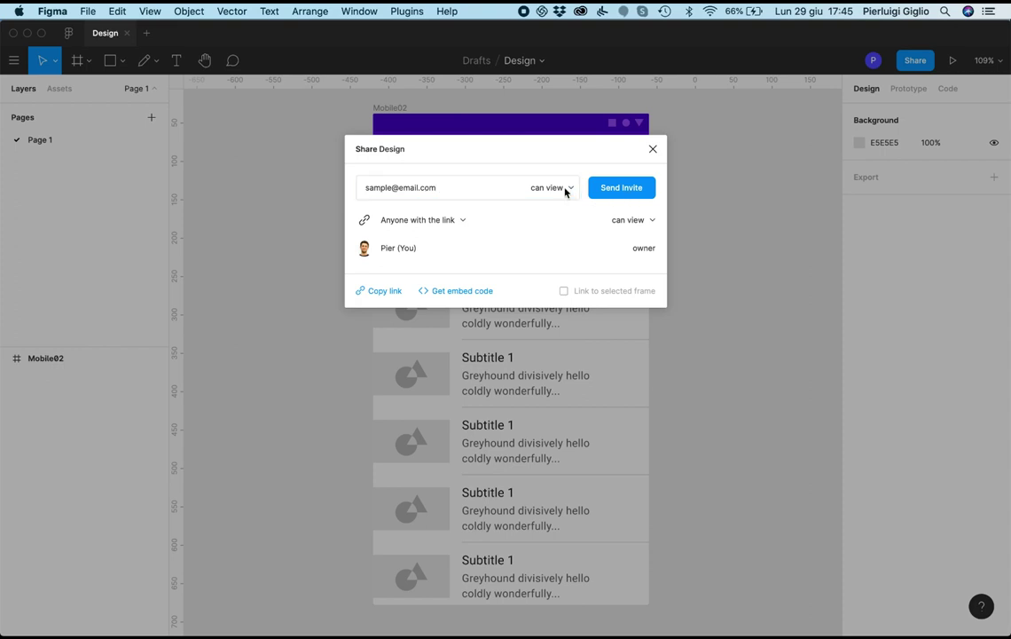
pyautogui.click(565, 189)
pyautogui.click(564, 170)
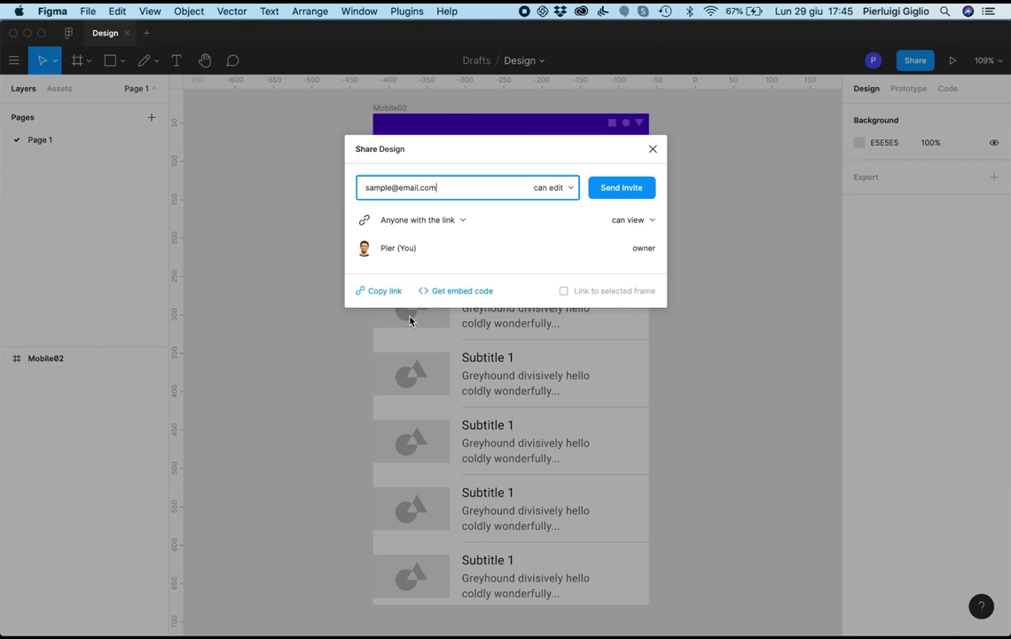
pyautogui.click(543, 188)
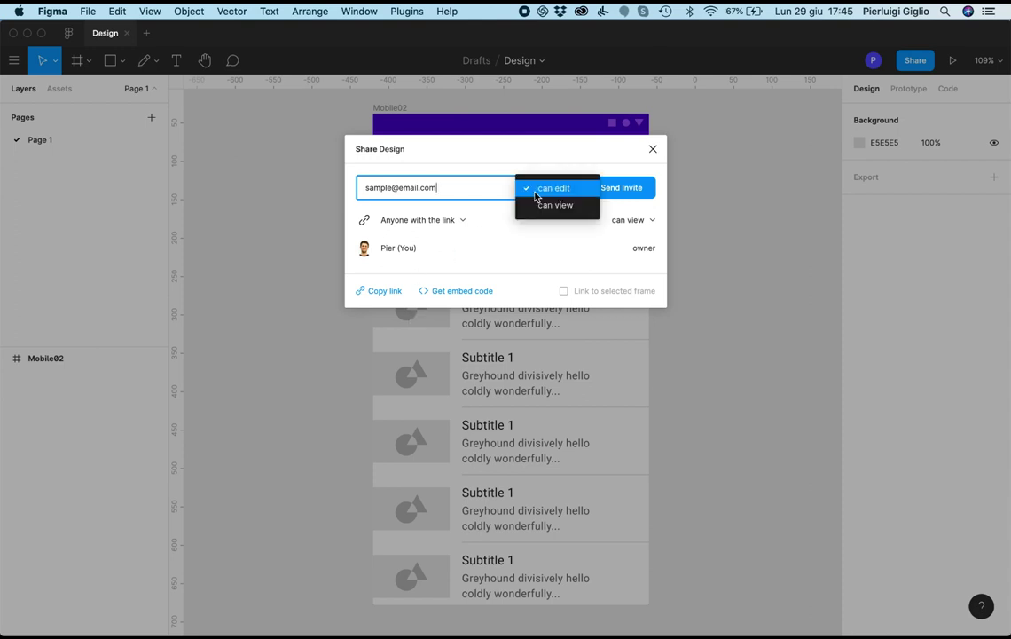
# Step: Remove the invitee's e-mail and keep link access at anyone with the link, can view
pyautogui.click(539, 206)
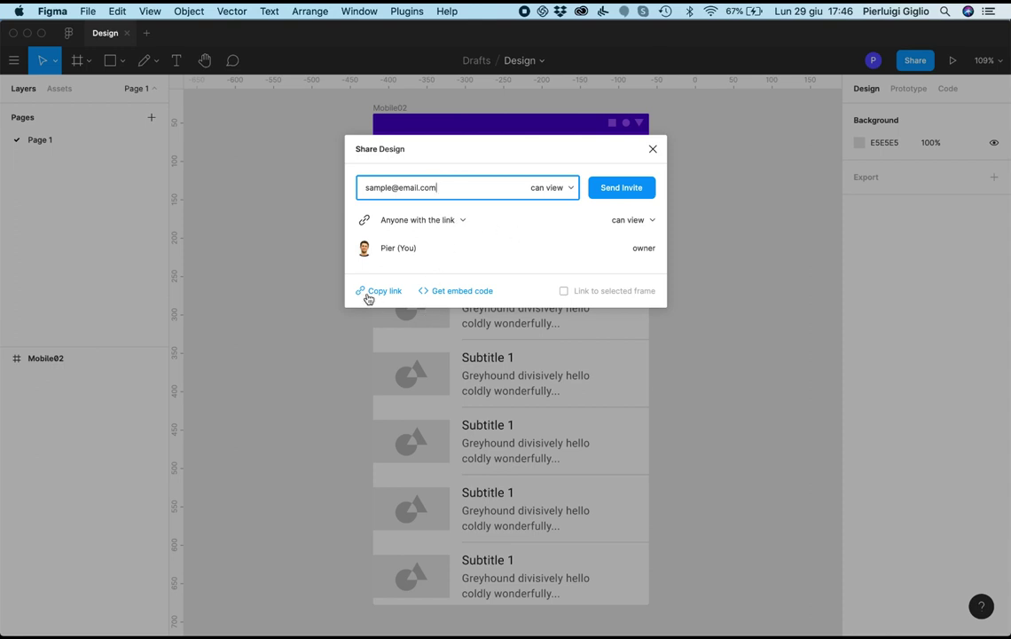
pyautogui.click(424, 221)
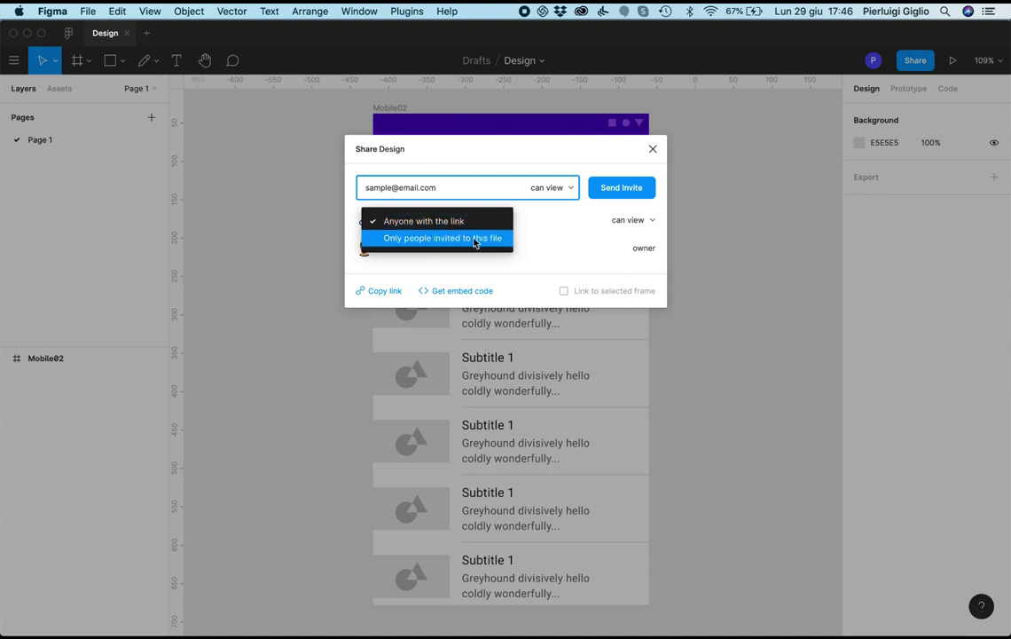
pyautogui.click(518, 223)
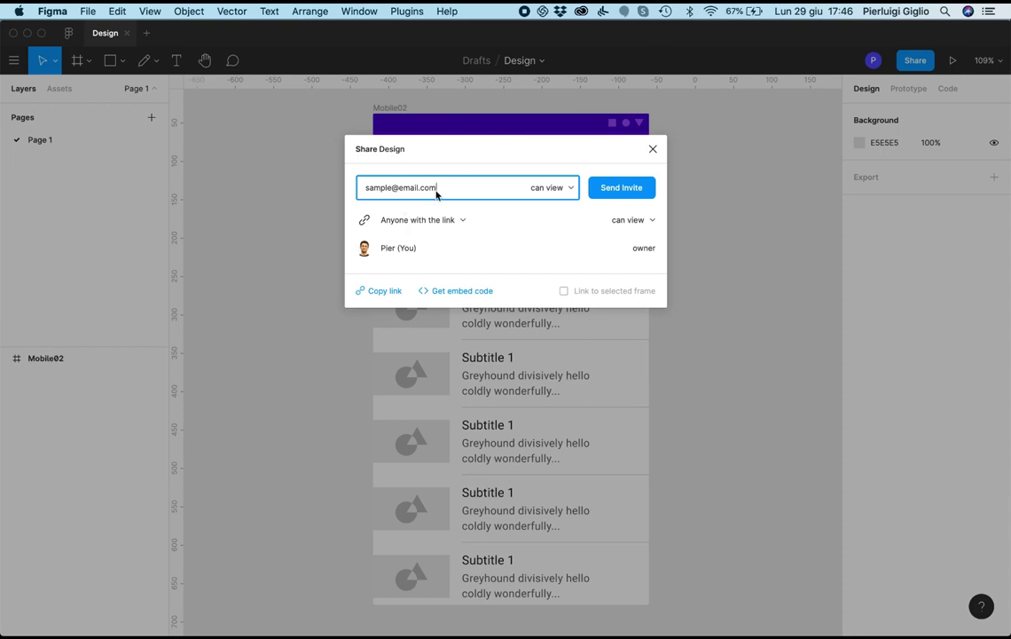
pyautogui.moveTo(440, 188); pyautogui.dragTo(348, 190)
pyautogui.press('BackSpace')
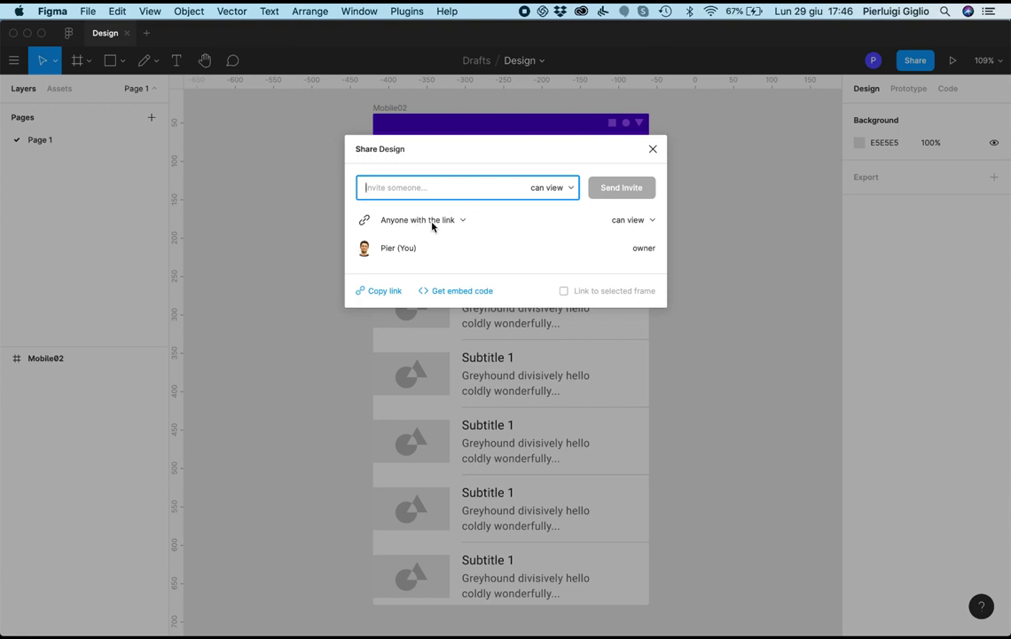
pyautogui.click(629, 221)
pyautogui.click(629, 221)
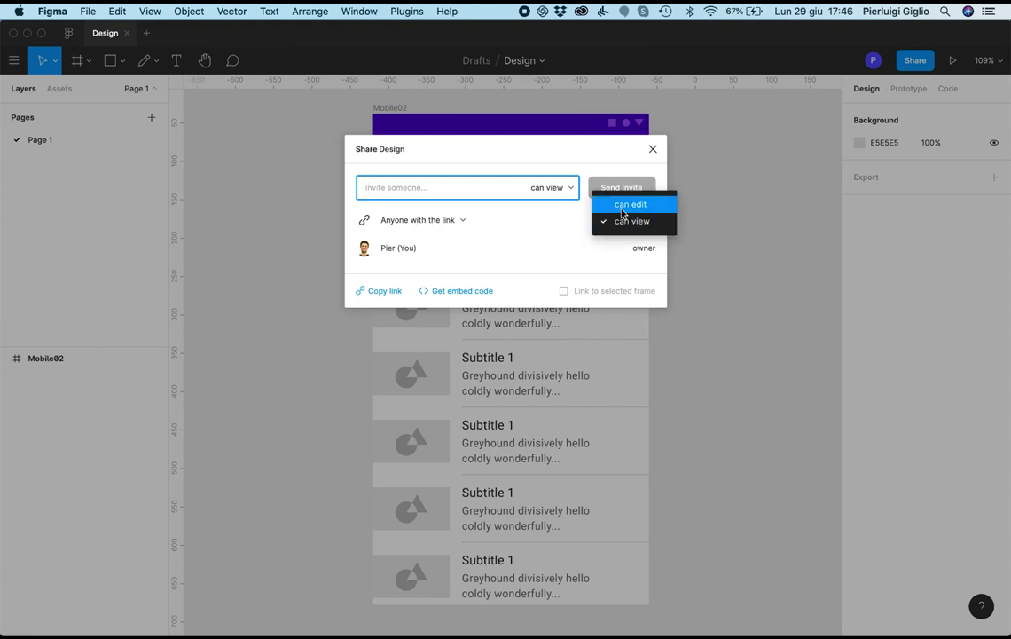
pyautogui.click(541, 220)
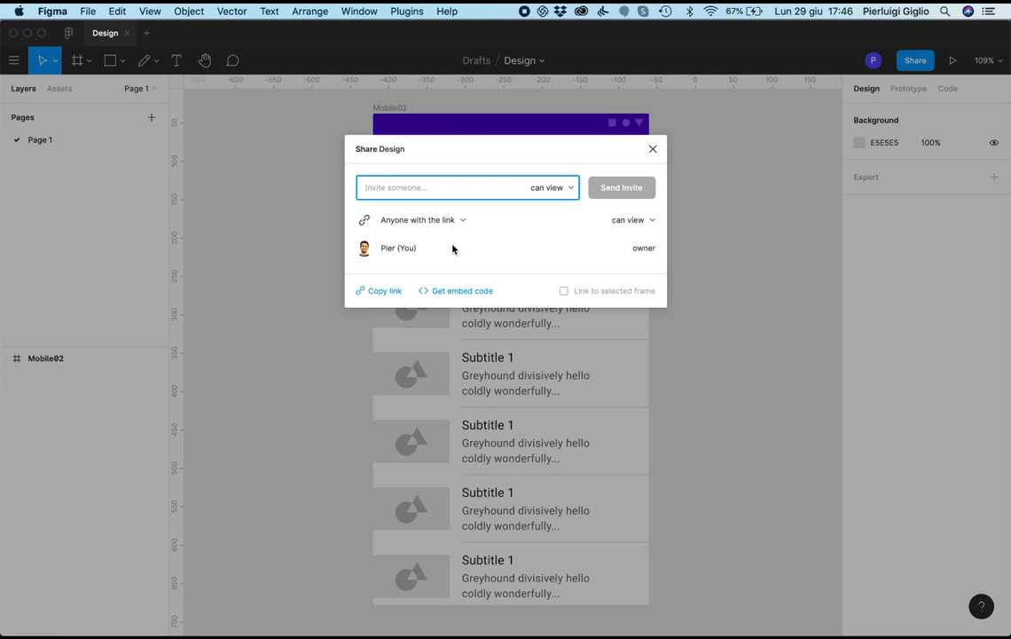
# Step: Copy the Design file's share link, leaving link permission at can view
pyautogui.click(385, 294)
pyautogui.click(624, 224)
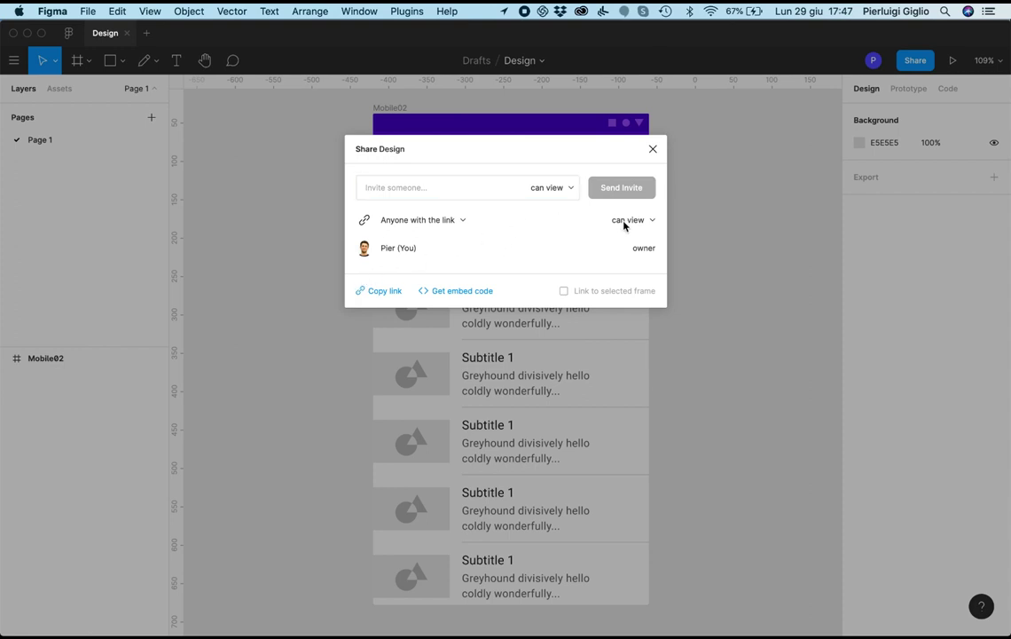
pyautogui.click(624, 222)
pyautogui.click(514, 225)
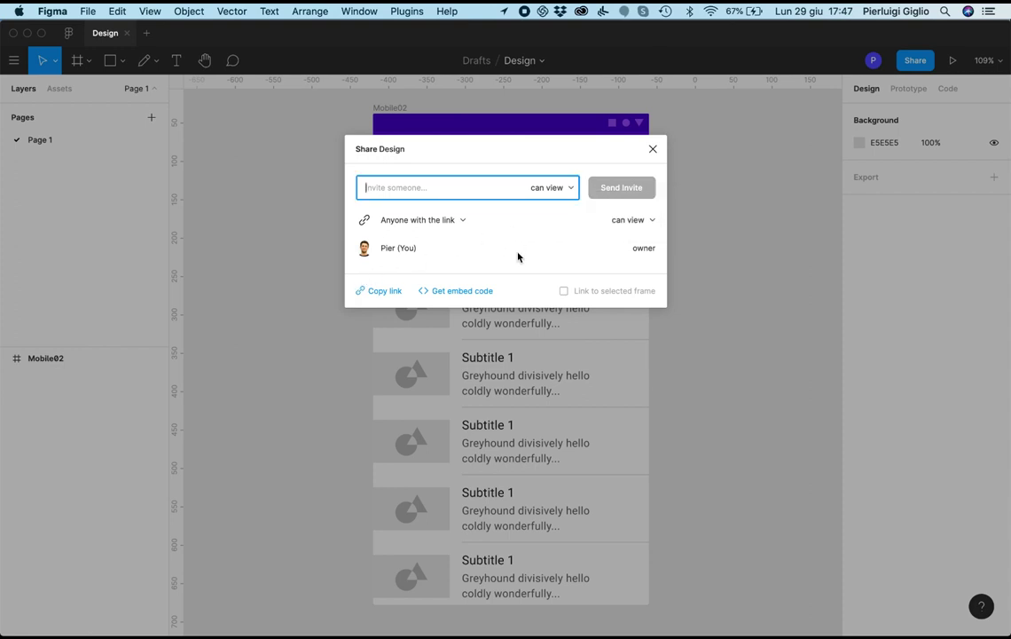
pyautogui.click(456, 291)
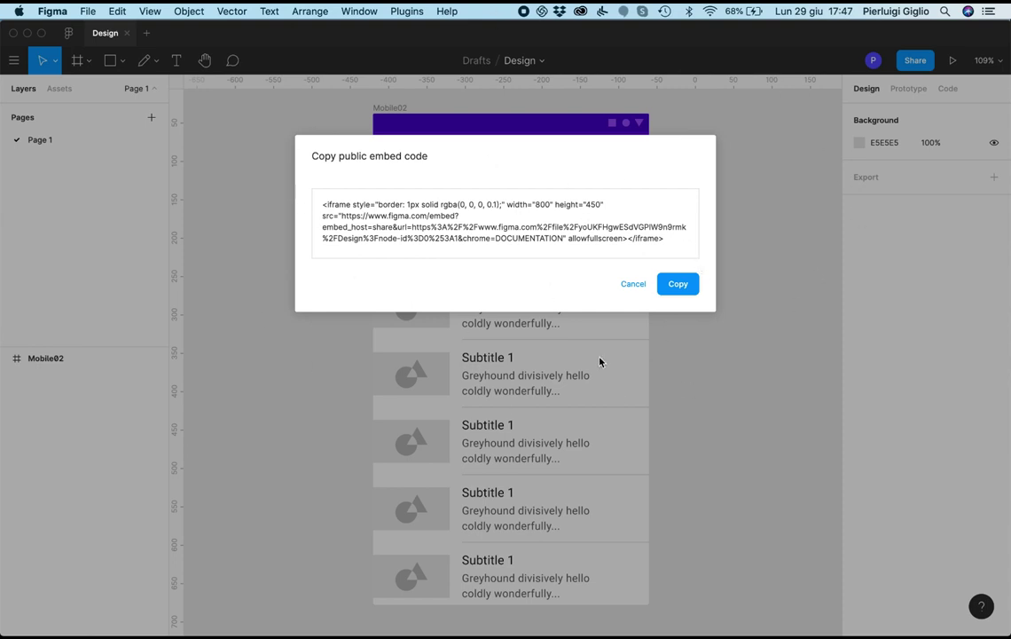
pyautogui.click(635, 290)
pyautogui.click(634, 286)
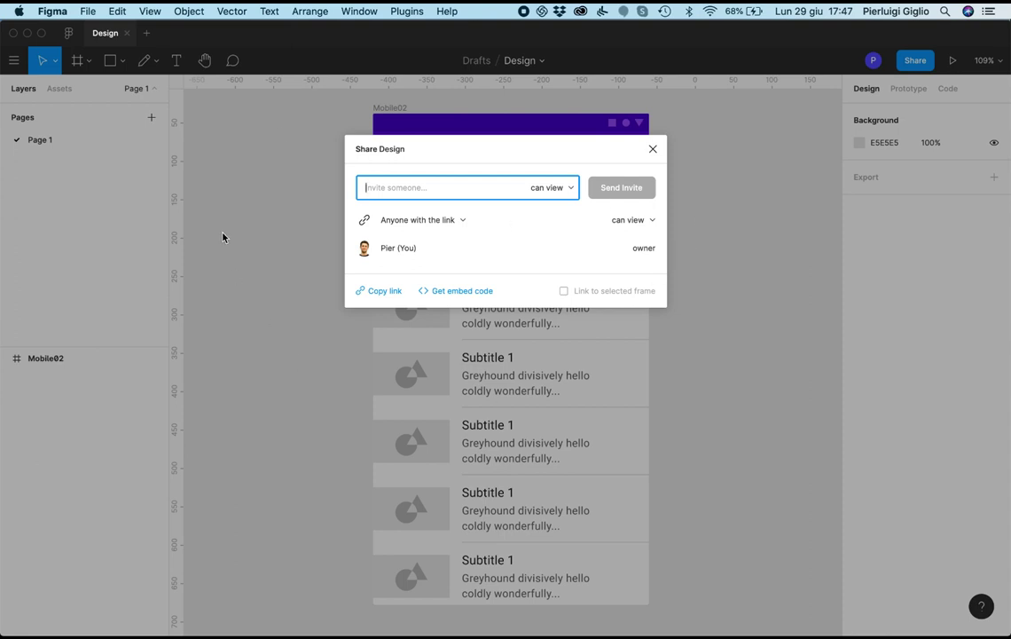
# Step: Close the Share dialog and draw a 320×281 grey rectangle on the empty Figma canvas
pyautogui.click(747, 264)
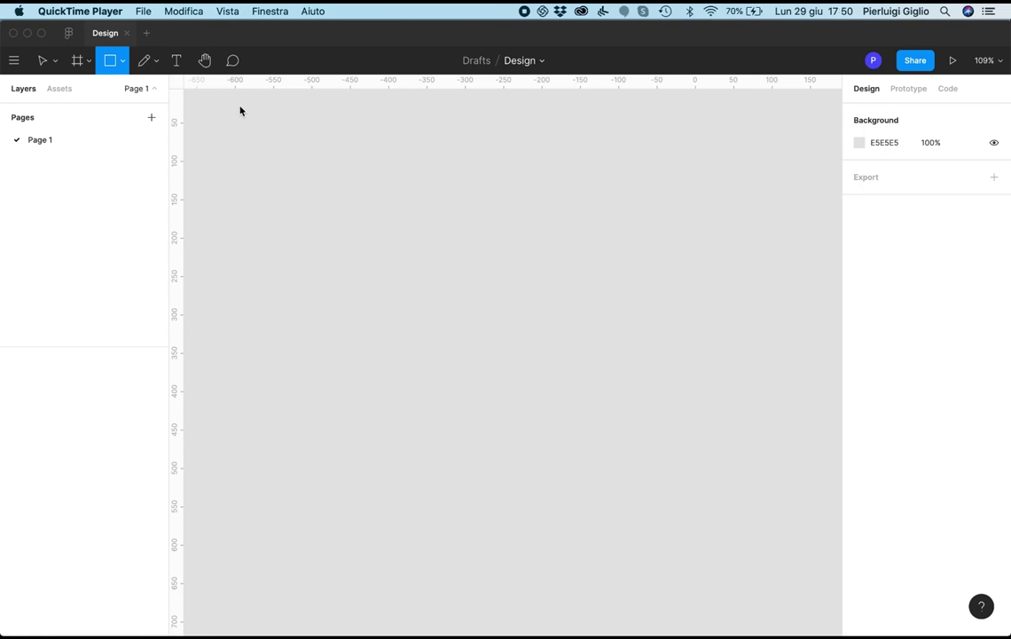
pyautogui.click(111, 64)
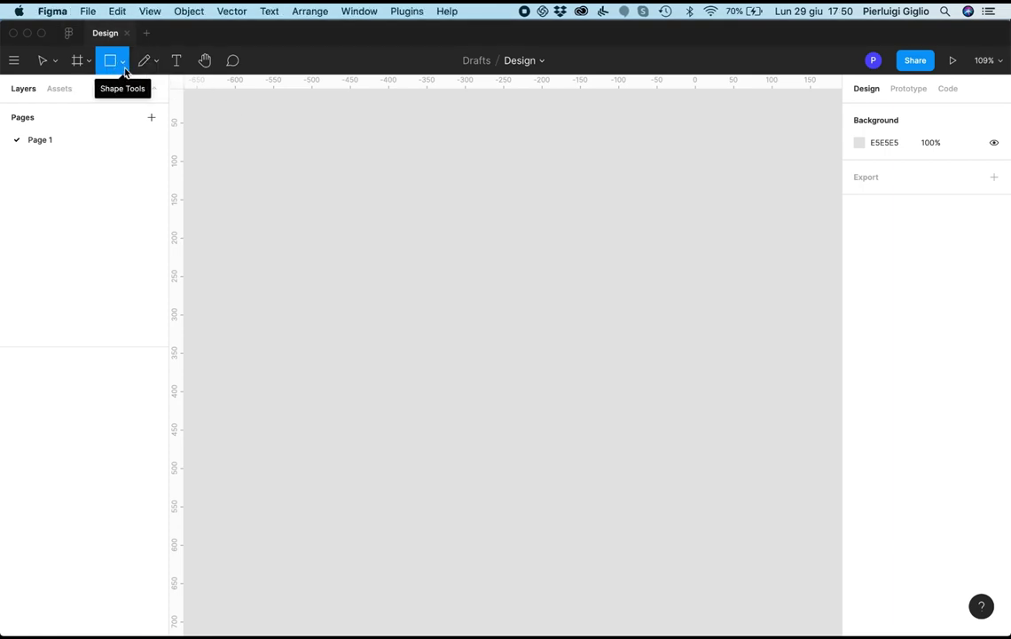
pyautogui.moveTo(285, 157); pyautogui.dragTo(532, 372)
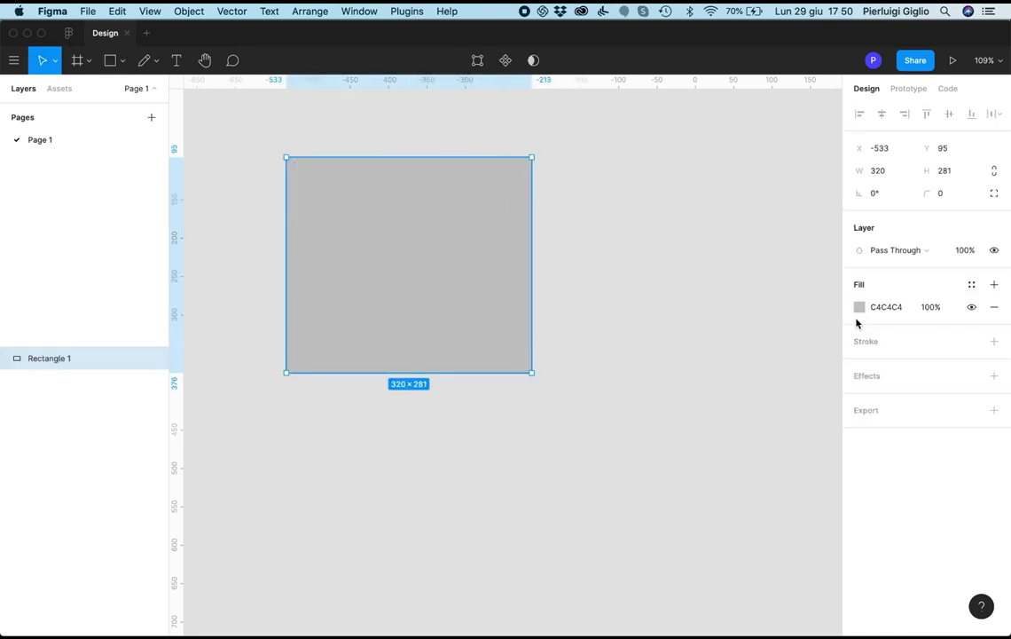
# Step: Change Rectangle 1's fill colour to green 00DD66
pyautogui.click(859, 307)
pyautogui.moveTo(757, 469); pyautogui.dragTo(762, 472)
pyautogui.moveTo(815, 308); pyautogui.dragTo(874, 315)
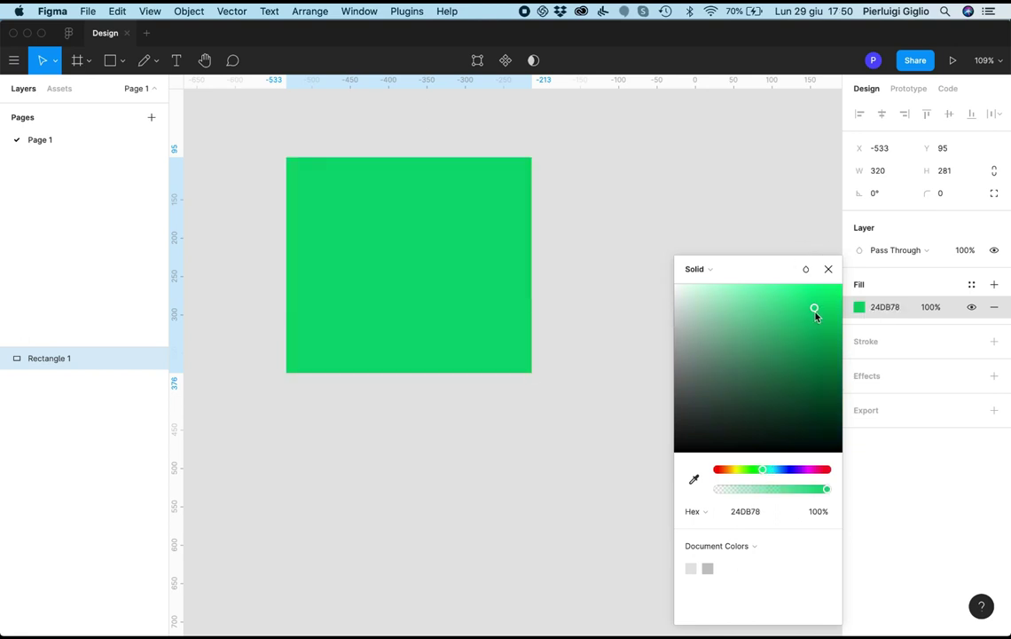
pyautogui.click(722, 229)
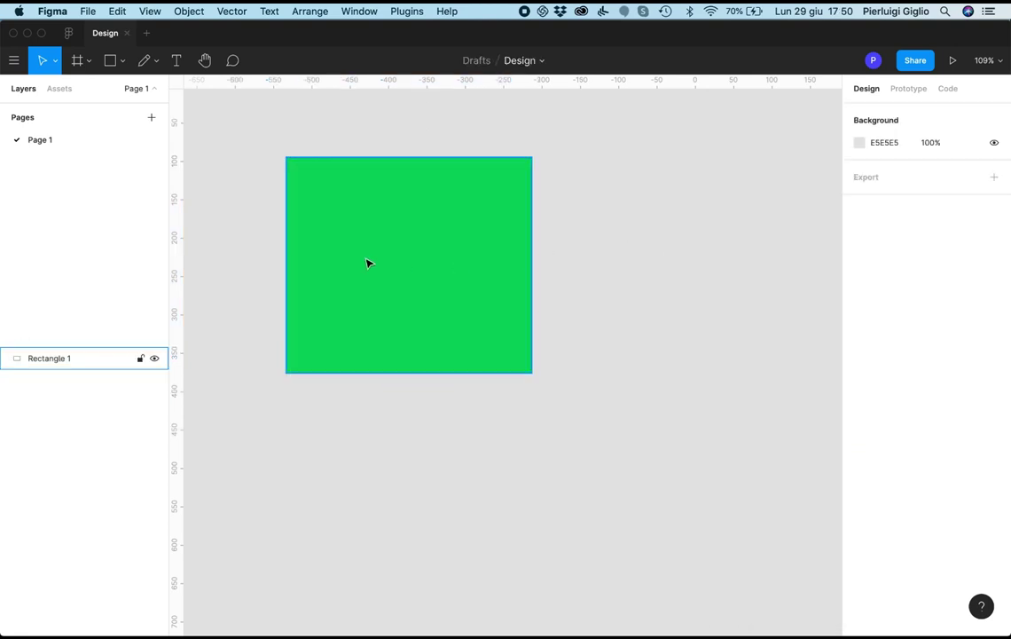
# Step: Copy and paste the green rectangle, moving the duplicate down-right so it overlaps
pyautogui.click(369, 262)
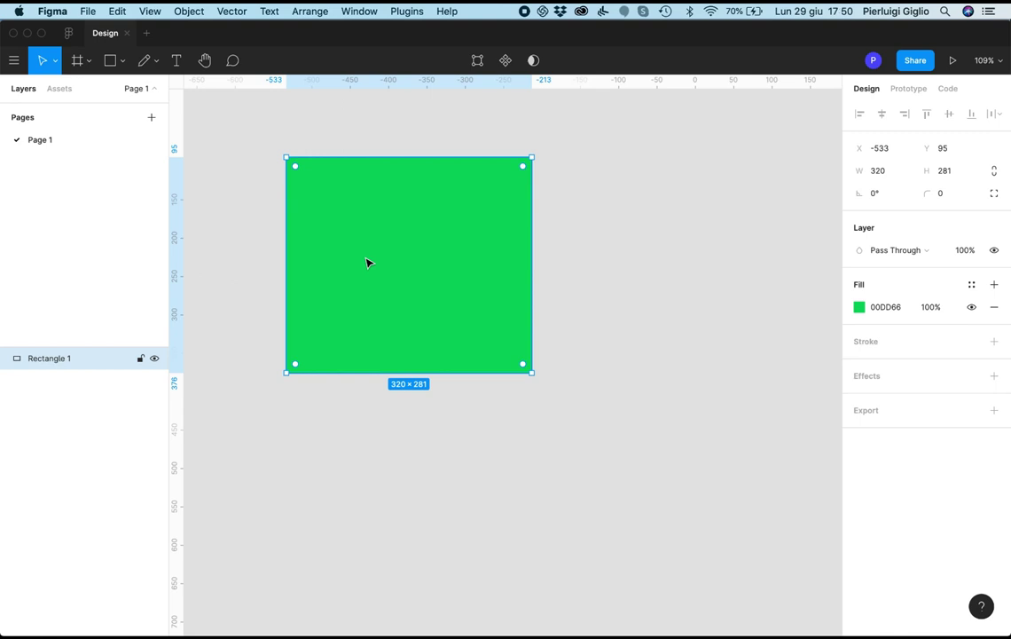
pyautogui.press('super+c')
pyautogui.press('super+v')
pyautogui.moveTo(369, 263); pyautogui.dragTo(554, 386)
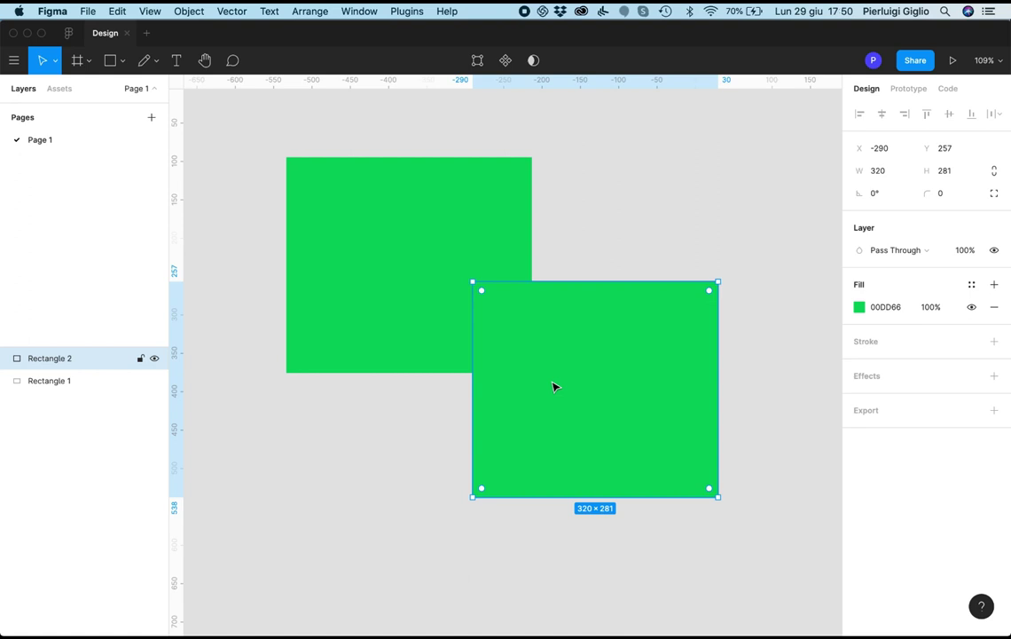
# Step: Fill the duplicate Rectangle 2 with blue 0073DD
pyautogui.click(859, 307)
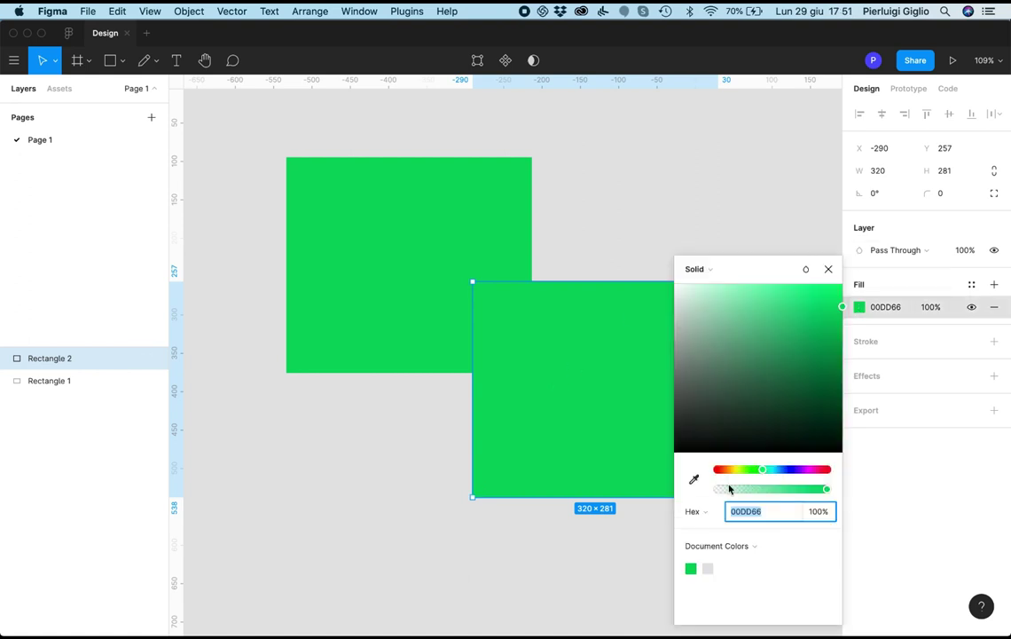
pyautogui.moveTo(734, 469); pyautogui.dragTo(781, 470)
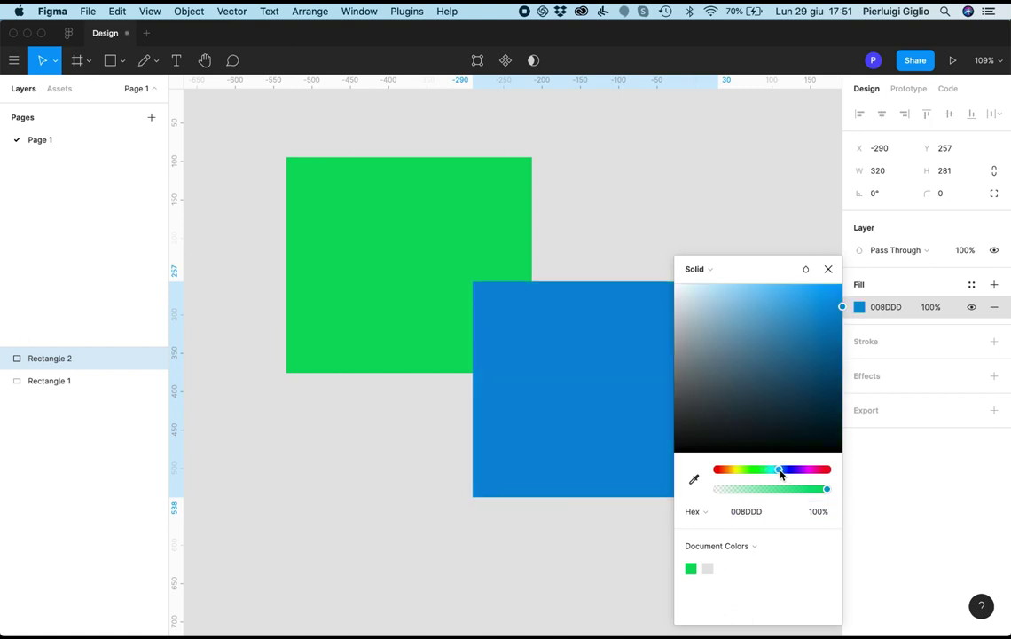
pyautogui.moveTo(781, 474); pyautogui.dragTo(784, 470)
# Step: Nudge the blue rectangle slightly left to X -382, Y 236, still overlapping the green one
pyautogui.click(643, 179)
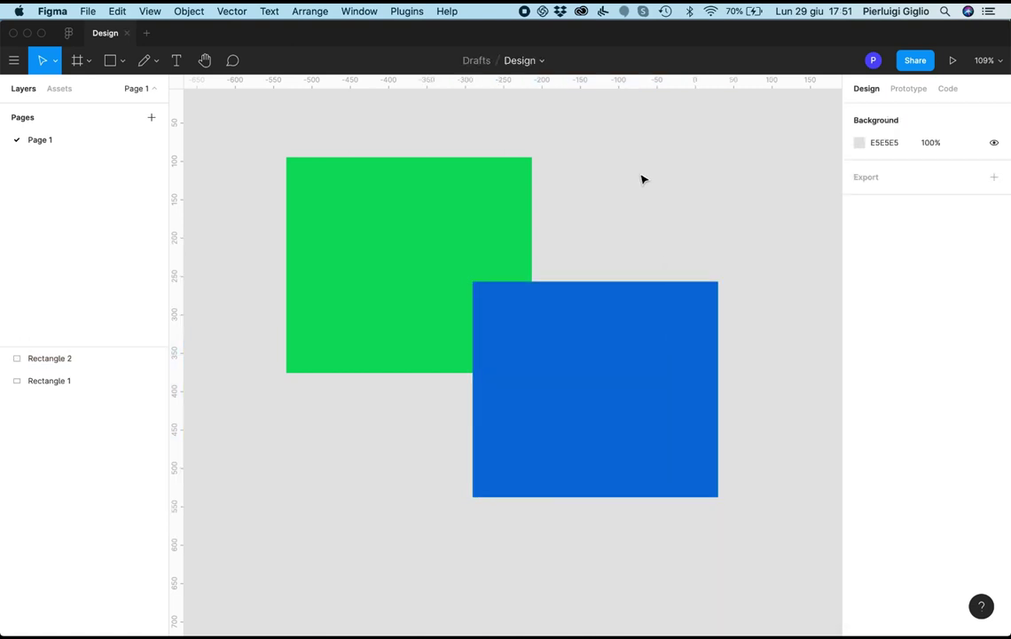
pyautogui.moveTo(561, 353); pyautogui.dragTo(496, 338)
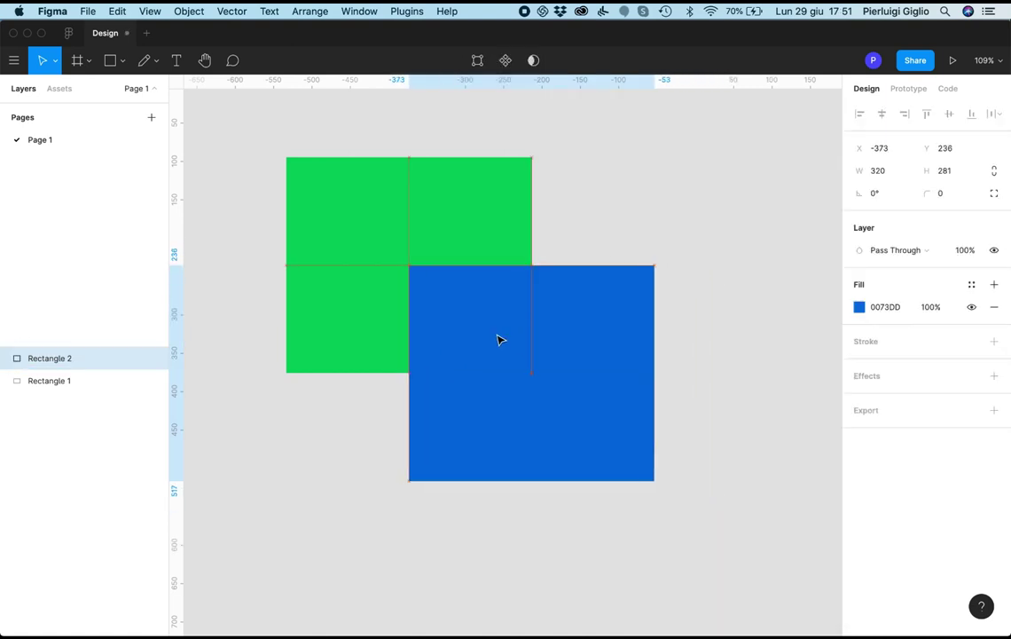
pyautogui.scroll(2, 496, 339)
pyautogui.hscroll(-2, 497, 339)
pyautogui.moveTo(547, 395)
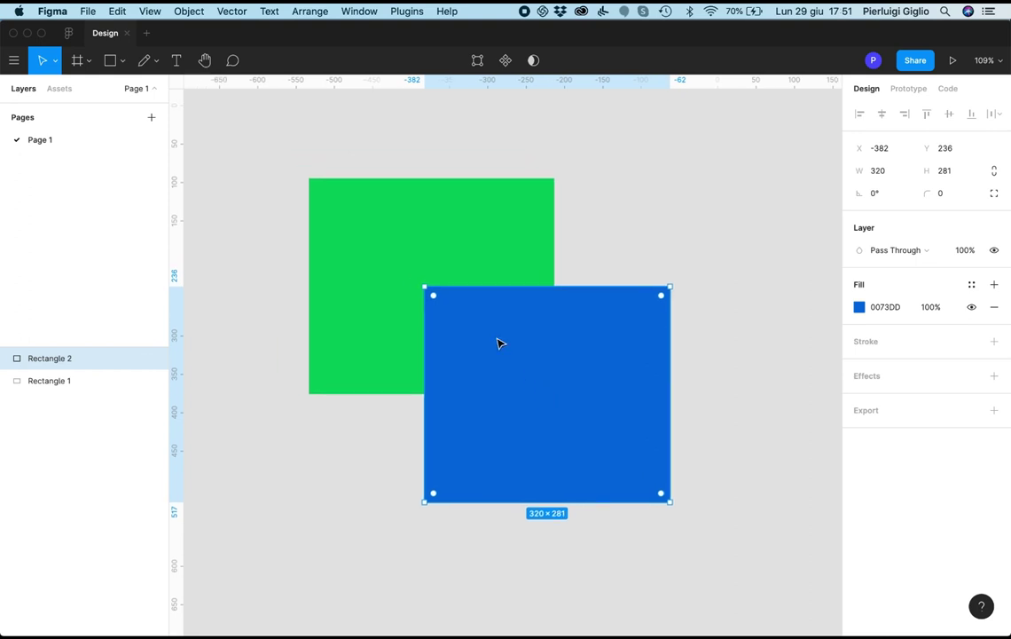
pyautogui.scroll(2, 497, 343)
pyautogui.scroll(2, 496, 343)
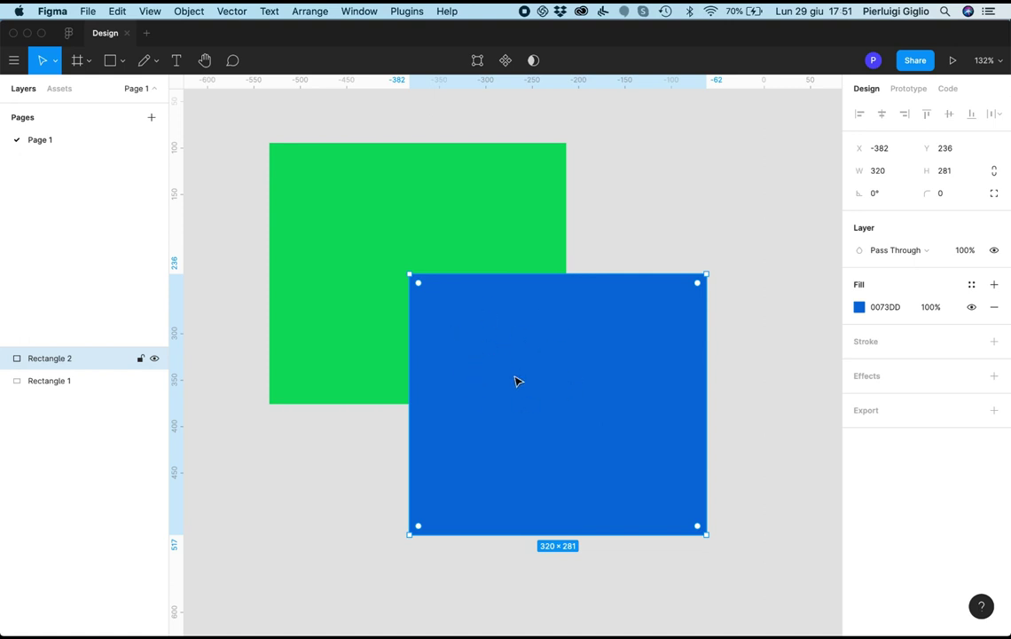
pyautogui.moveTo(82, 360); pyautogui.dragTo(79, 393)
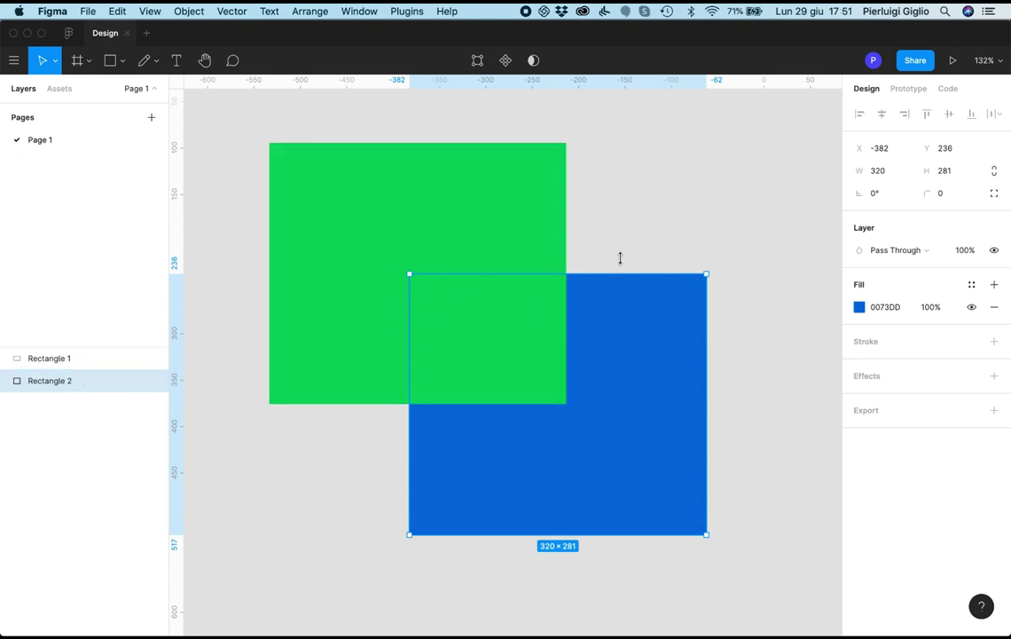
pyautogui.moveTo(28, 380); pyautogui.dragTo(27, 349)
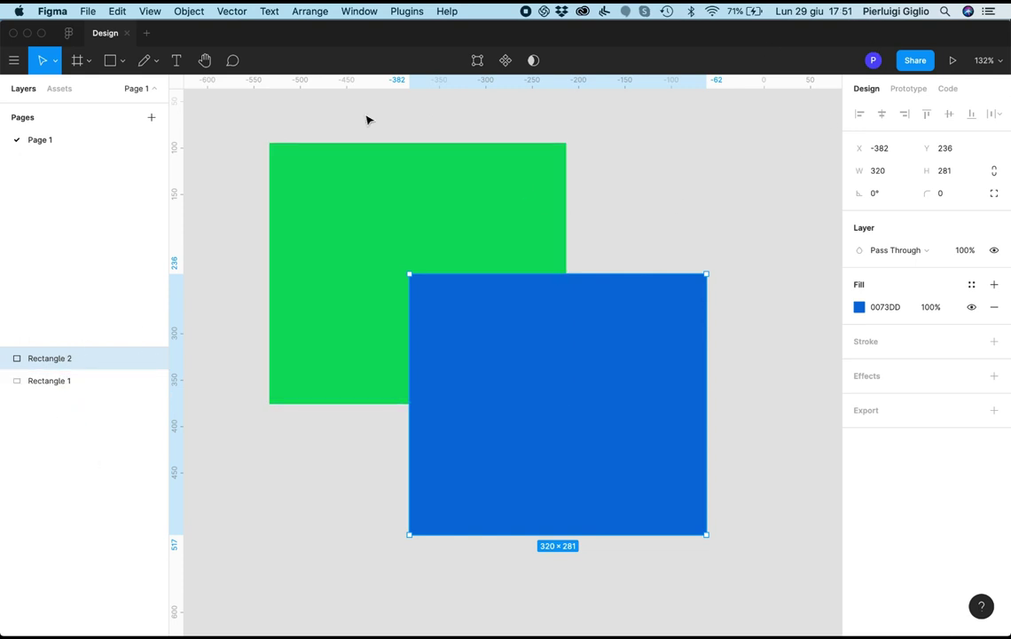
pyautogui.click(292, 125)
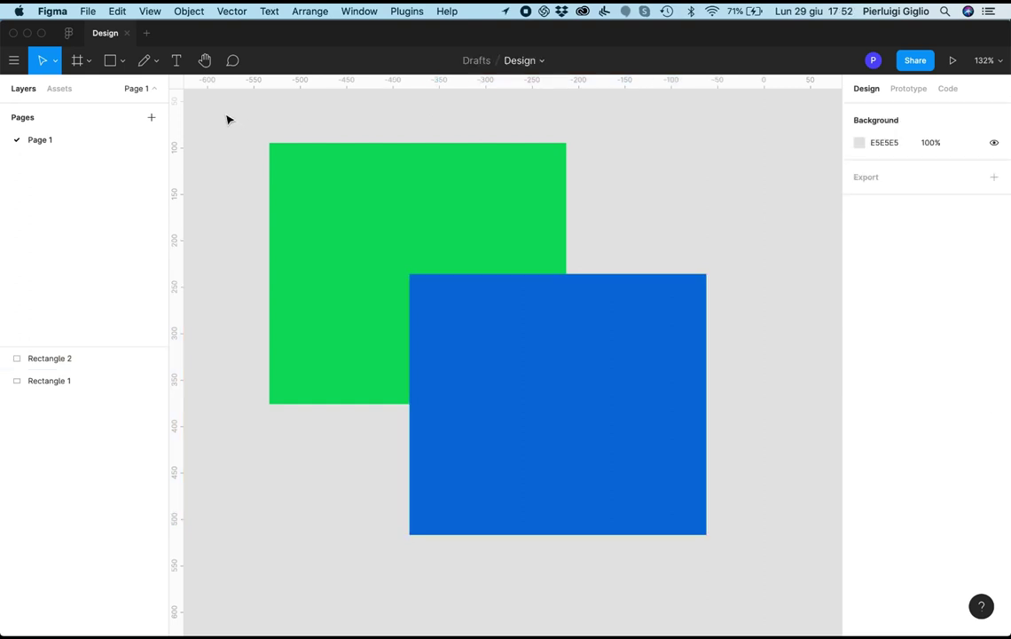
pyautogui.click(88, 382)
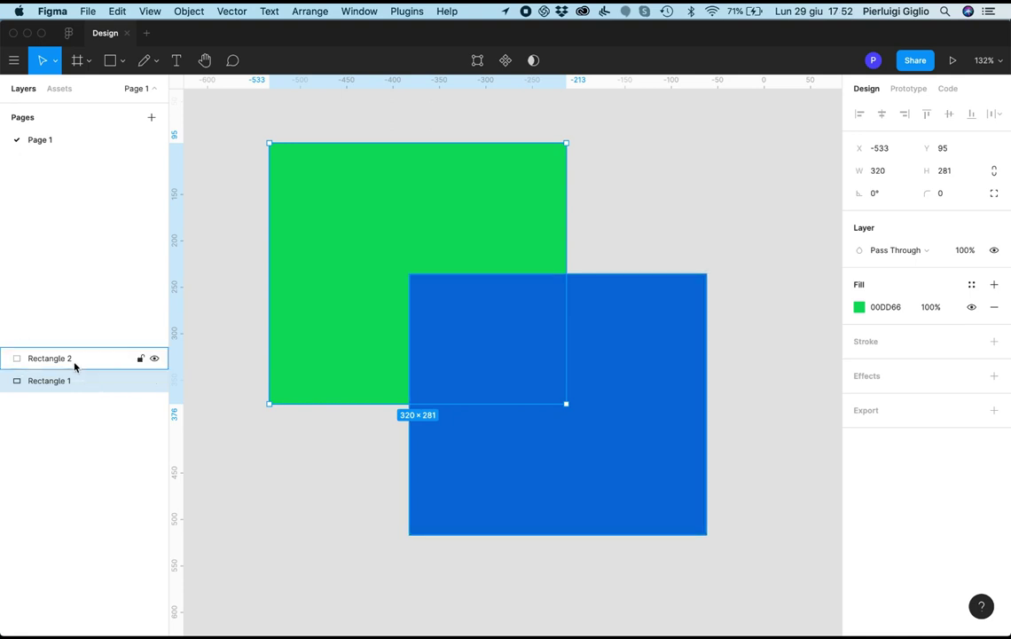
# Step: Select both rectangles and group them into a 471×422 Group 1
pyautogui.keyDown('shift'); pyautogui.click(75, 366); pyautogui.keyUp('shift')
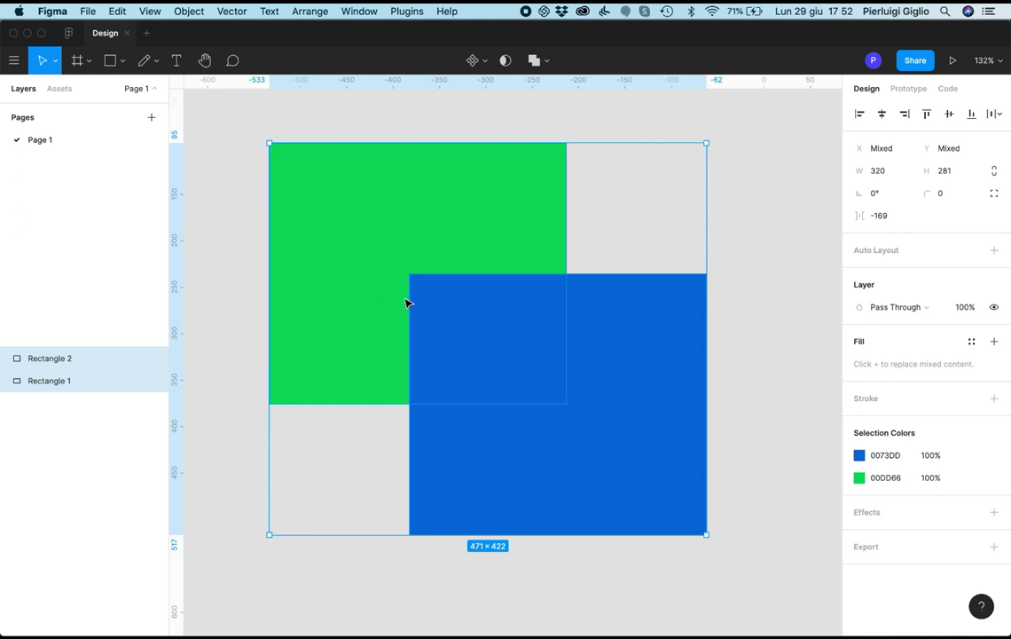
pyautogui.rightClick(406, 303)
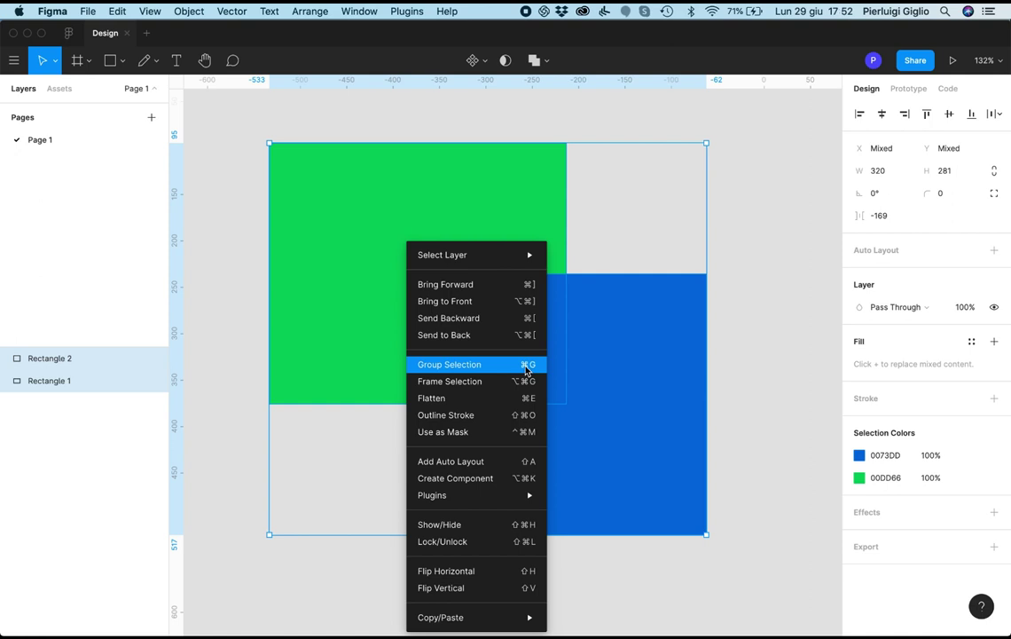
pyautogui.click(478, 366)
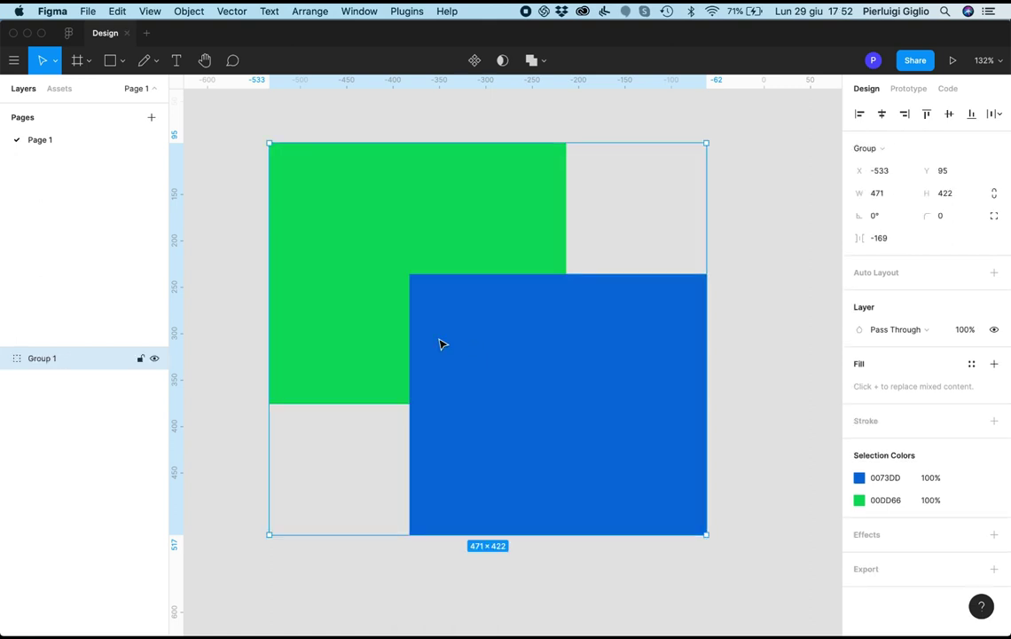
pyautogui.moveTo(41, 358)
pyautogui.moveTo(80, 358)
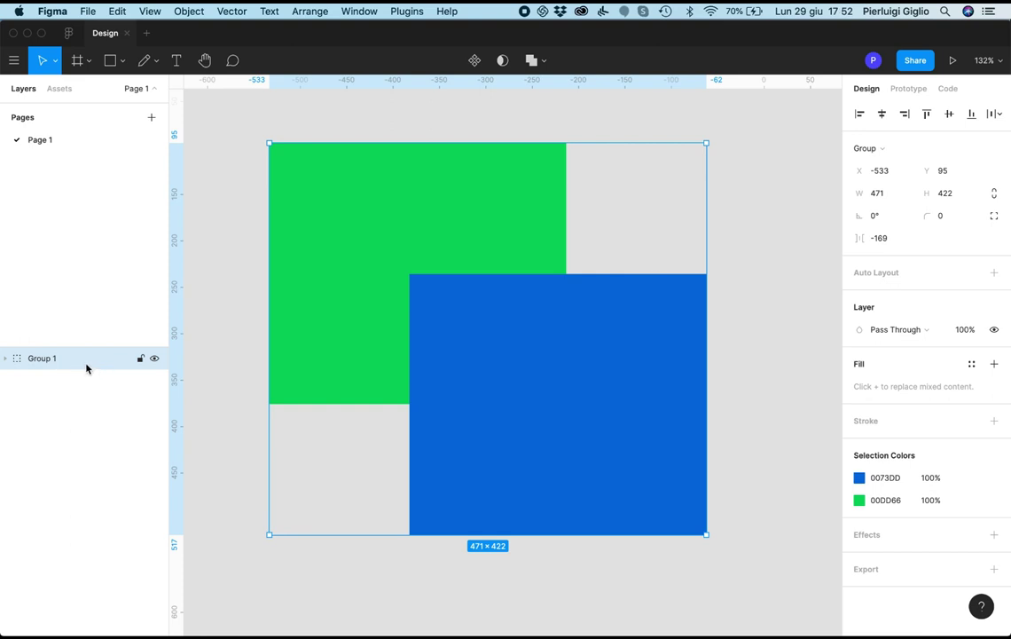
# Step: Expand Group 1 in the Layers panel and move the group up and right
pyautogui.click(6, 359)
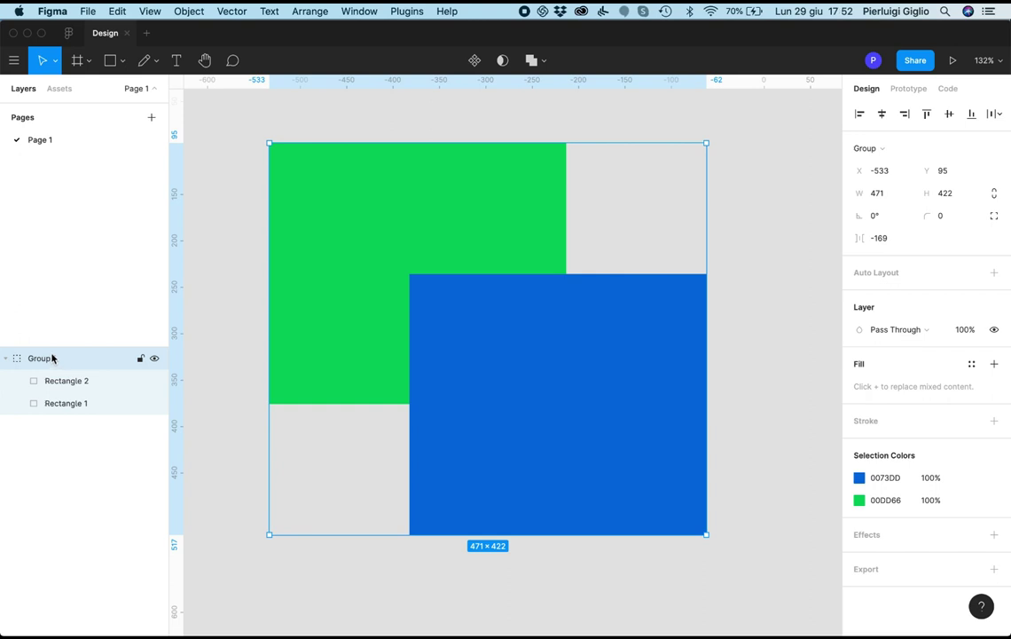
pyautogui.click(208, 295)
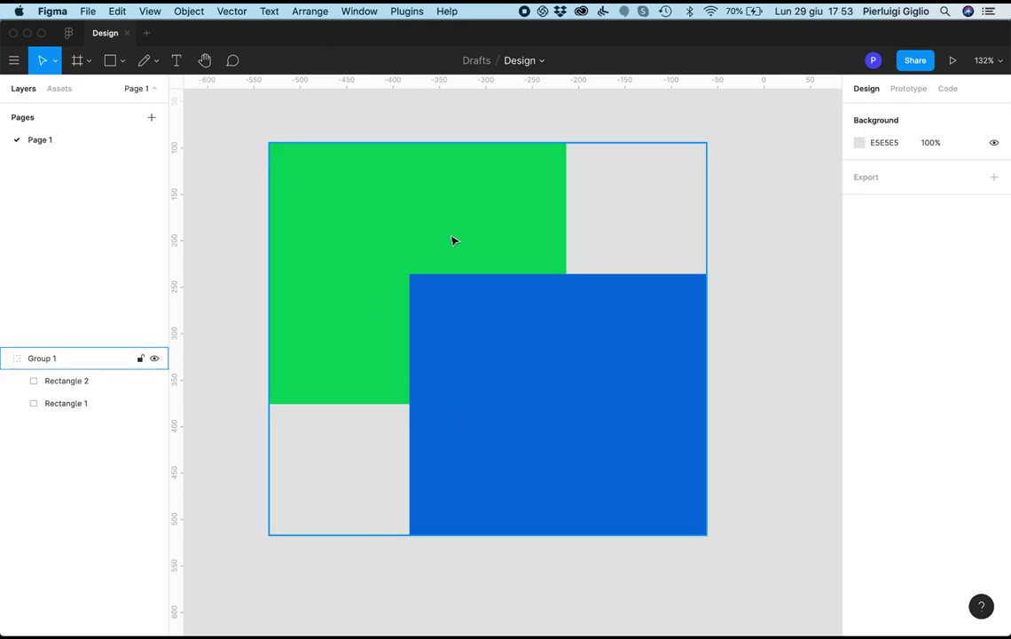
pyautogui.click(559, 381)
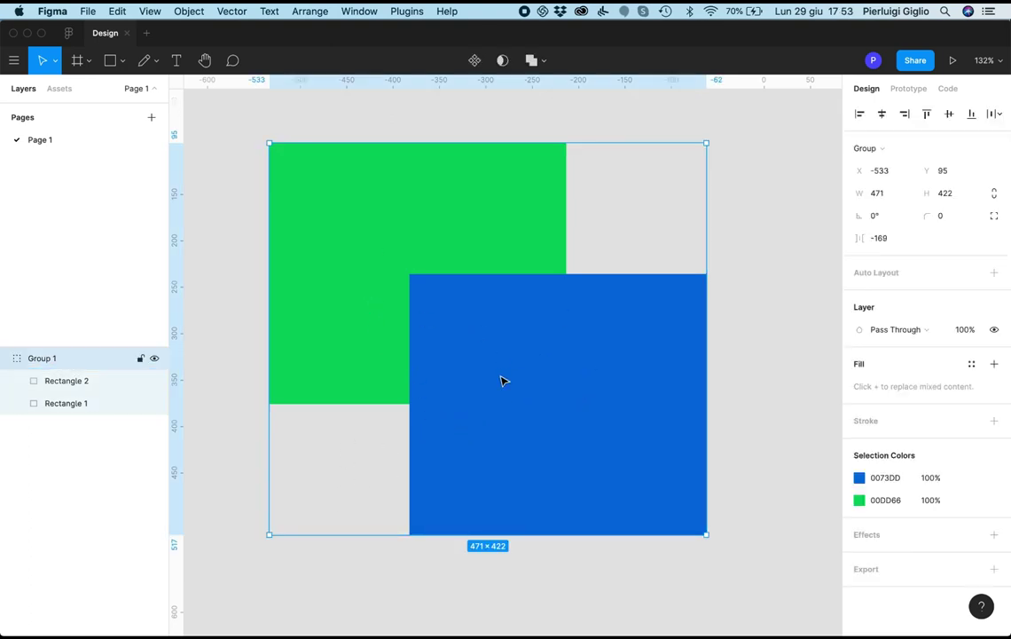
pyautogui.moveTo(467, 295)
pyautogui.mouseDown()
pyautogui.moveTo(584, 254)
pyautogui.moveTo(448, 358)
pyautogui.moveTo(408, 321)
pyautogui.mouseUp()
pyautogui.click(742, 270)
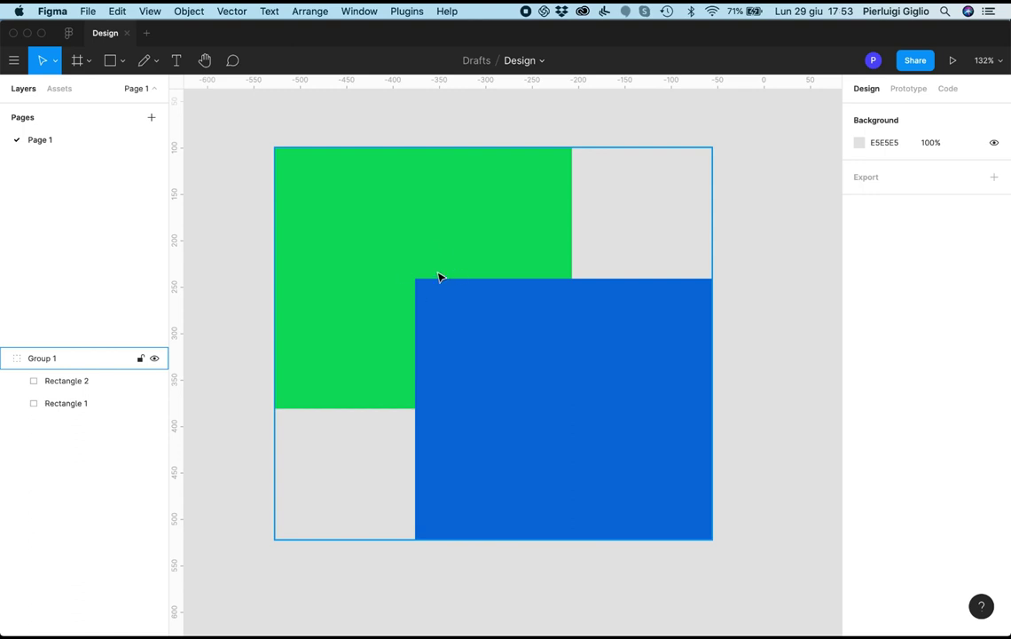
# Step: Select the green and blue rectangles individually inside the group, then lock Group 1
pyautogui.doubleClick(359, 343)
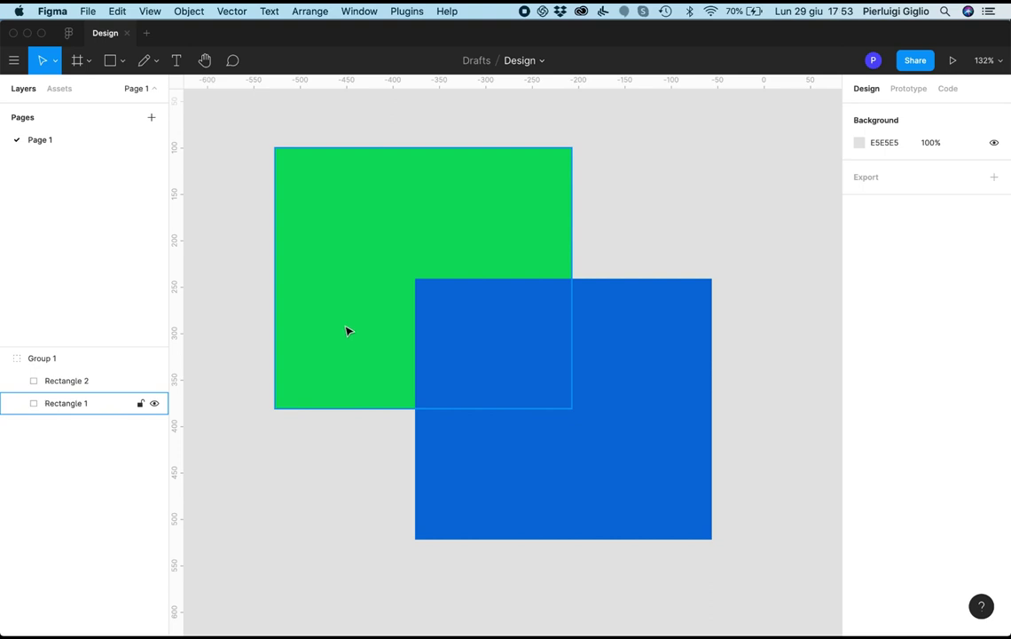
pyautogui.click(473, 362)
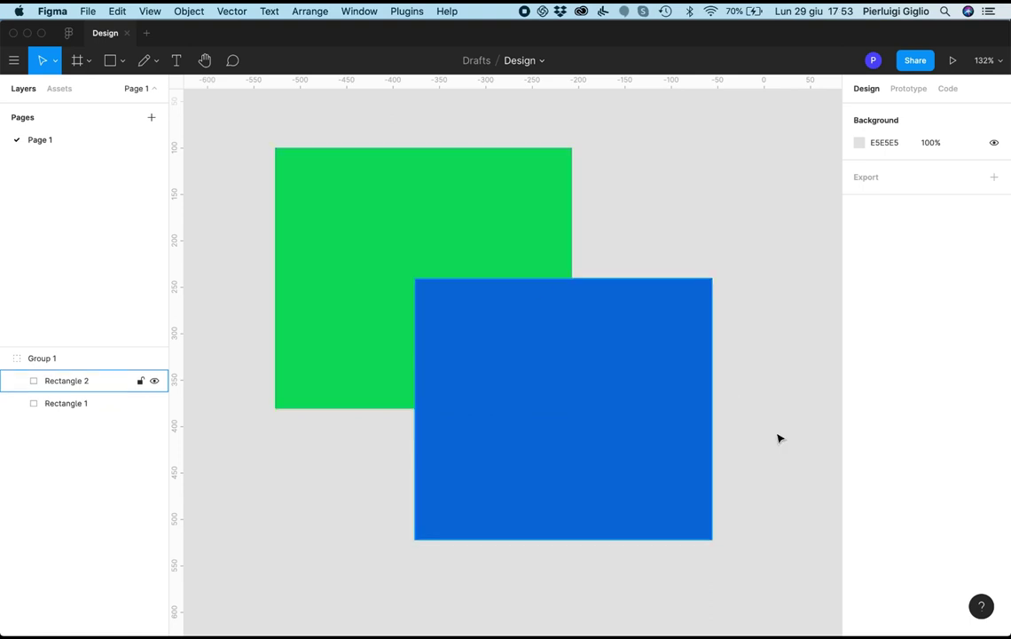
pyautogui.keyDown('super'); pyautogui.click(373, 359); pyautogui.keyUp('super')
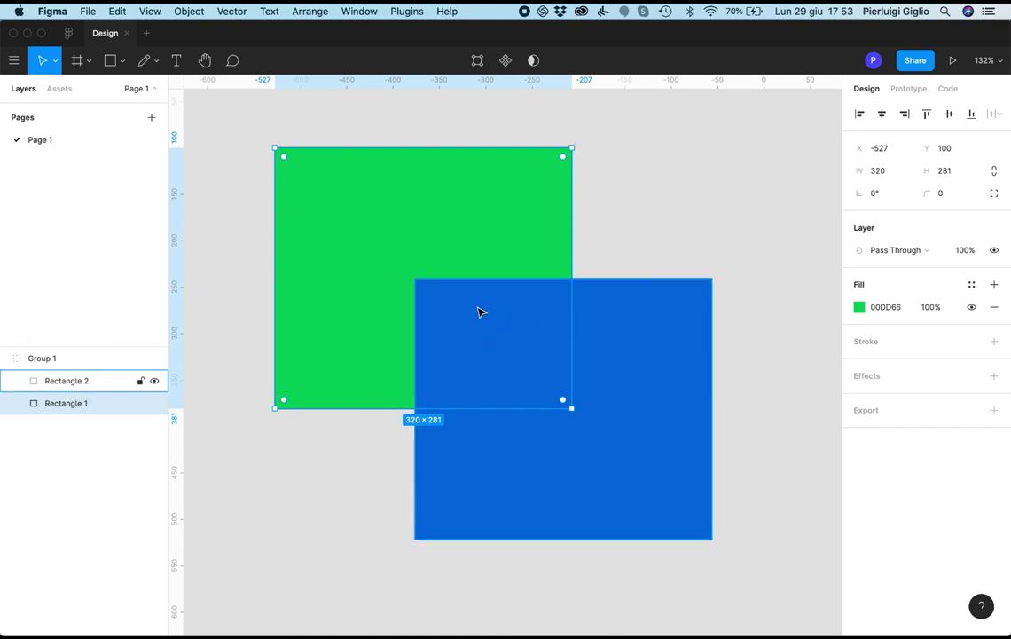
pyautogui.click(631, 320)
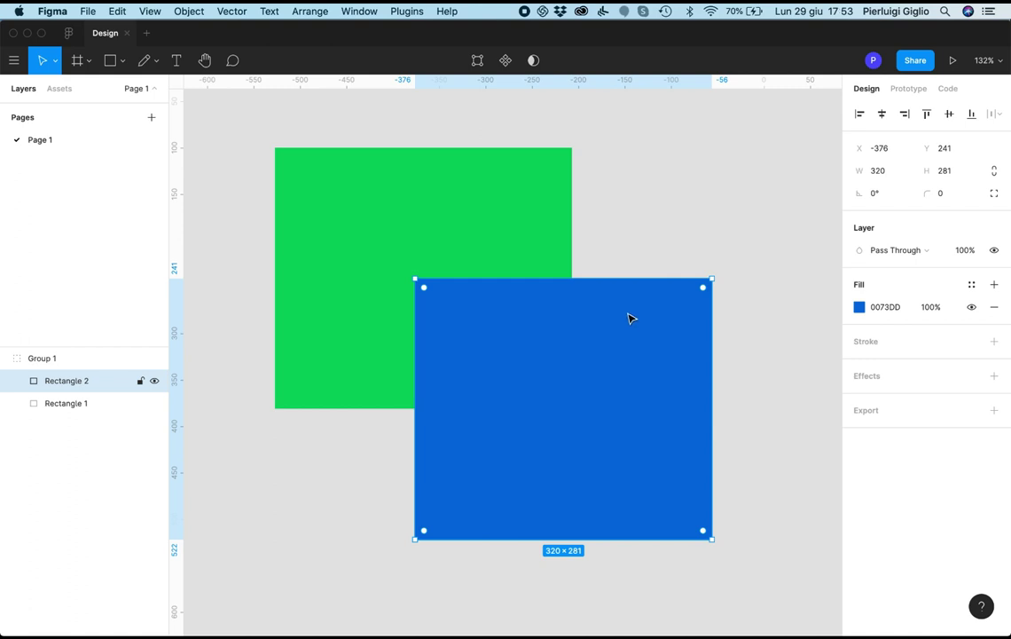
pyautogui.click(734, 137)
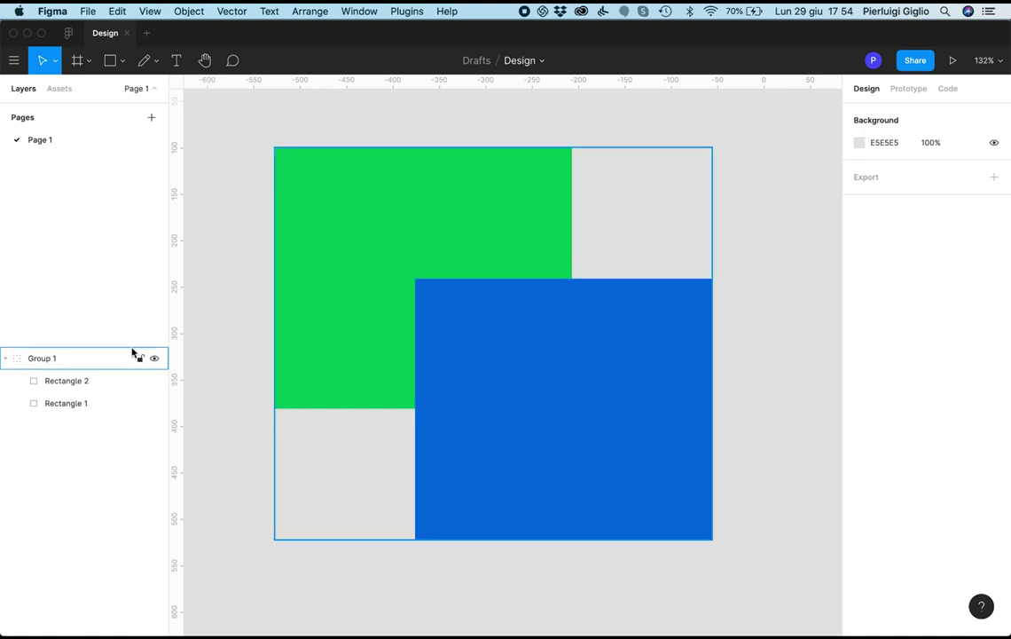
pyautogui.click(140, 359)
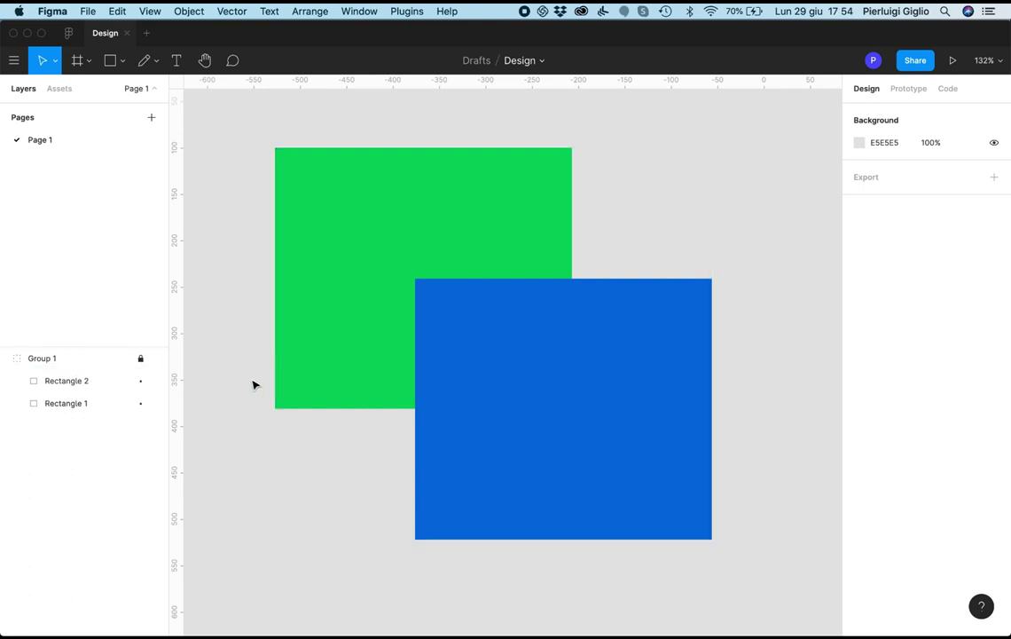
# Step: Confirm the locked rectangles can't be marquee-selected, then unlock and relock Group 1
pyautogui.moveTo(242, 271); pyautogui.dragTo(620, 435)
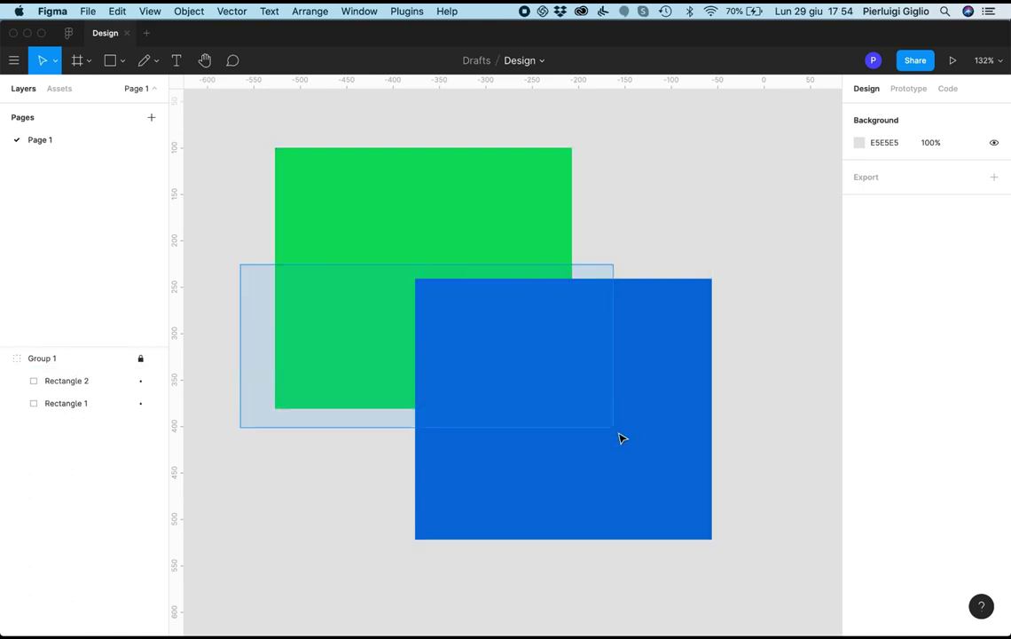
pyautogui.moveTo(275, 149); pyautogui.dragTo(558, 389)
pyautogui.moveTo(333, 152); pyautogui.dragTo(518, 334)
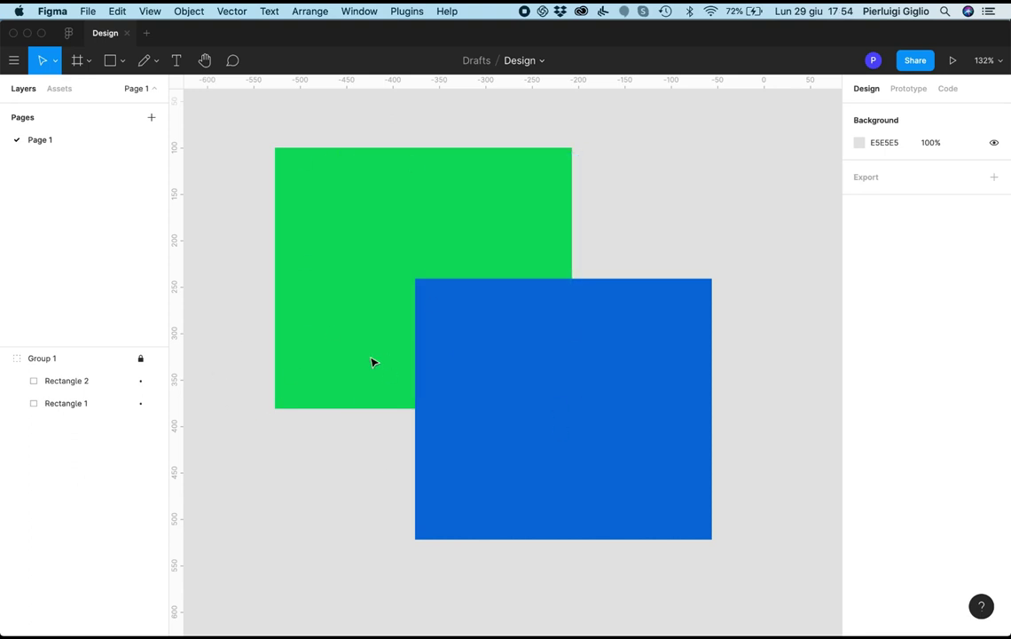
pyautogui.click(140, 359)
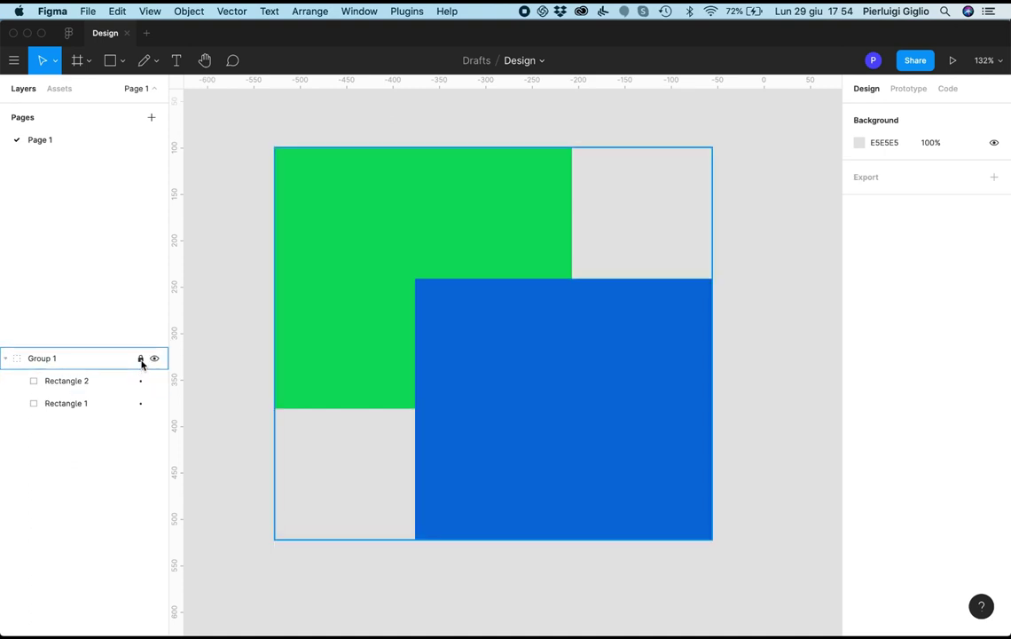
pyautogui.click(140, 359)
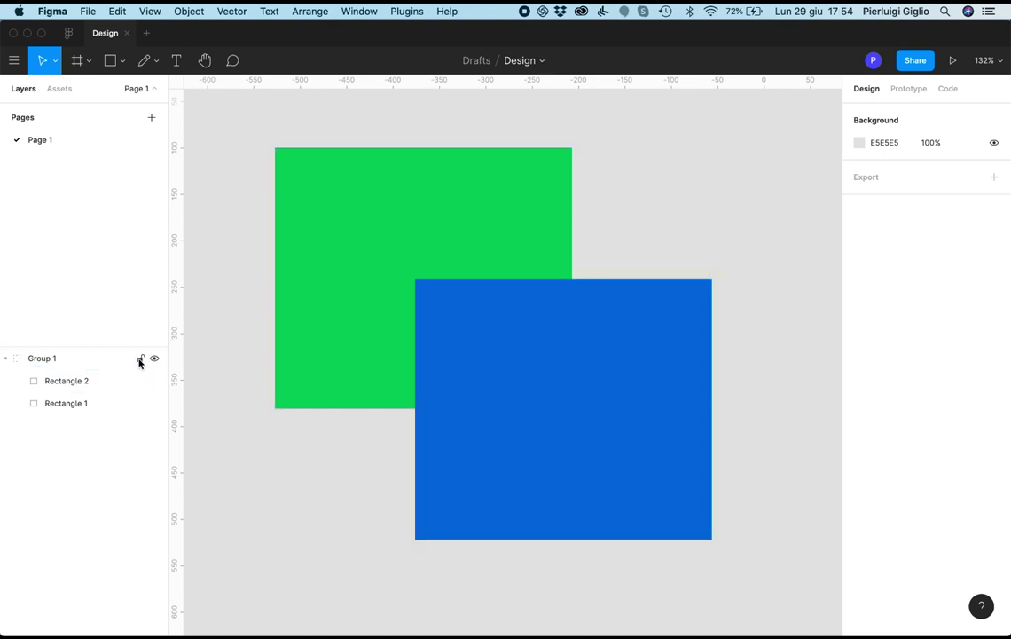
pyautogui.click(140, 360)
pyautogui.click(141, 359)
# Step: Bring up the right-click menu on the locked group on the canvas
pyautogui.rightClick(350, 283)
pyautogui.click(319, 273)
pyautogui.rightClick(358, 275)
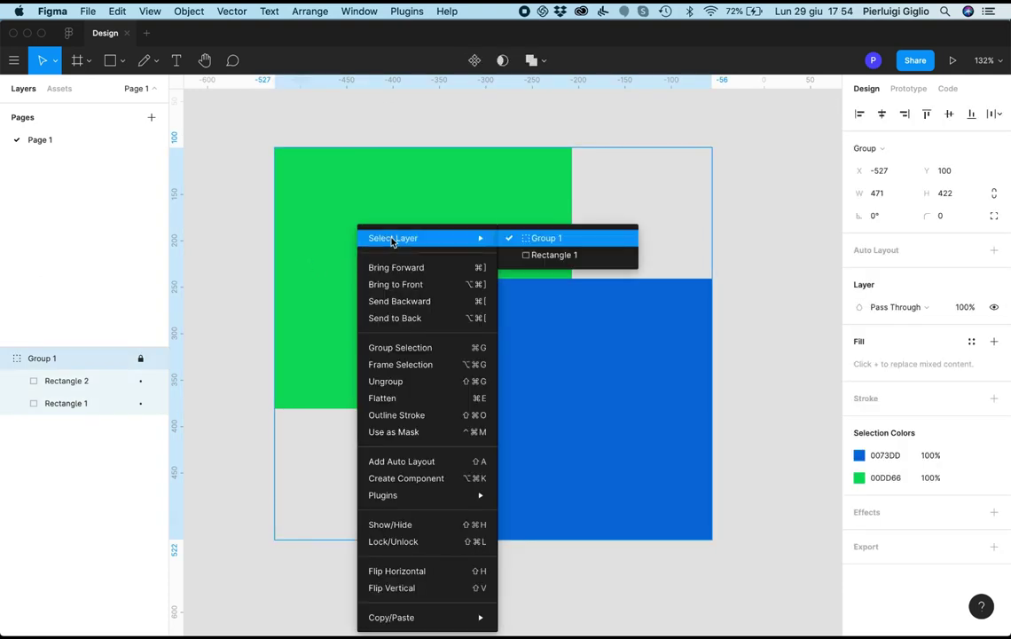
# Step: Pick Group 1 via Select Layer, unlock it, and toggle its visibility off and back on
pyautogui.moveTo(417, 238)
pyautogui.click(550, 240)
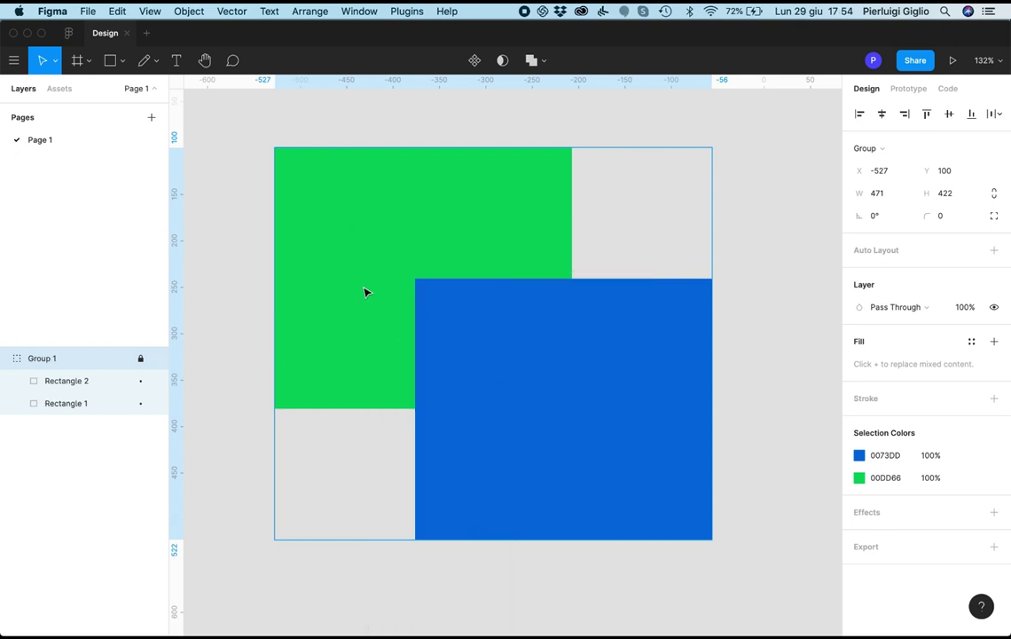
pyautogui.moveTo(80, 358)
pyautogui.click(140, 360)
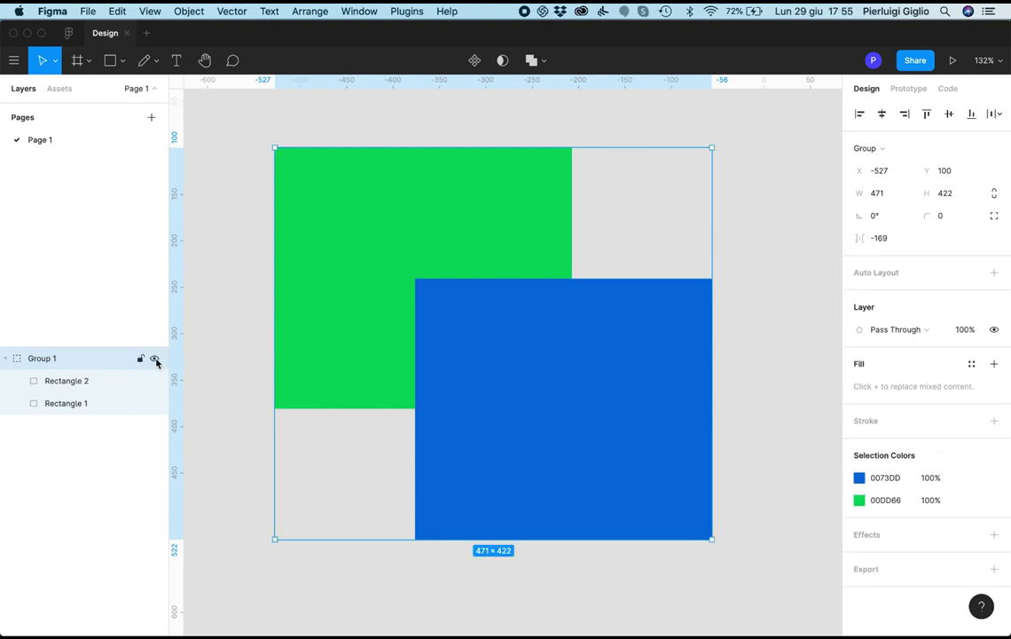
pyautogui.click(155, 359)
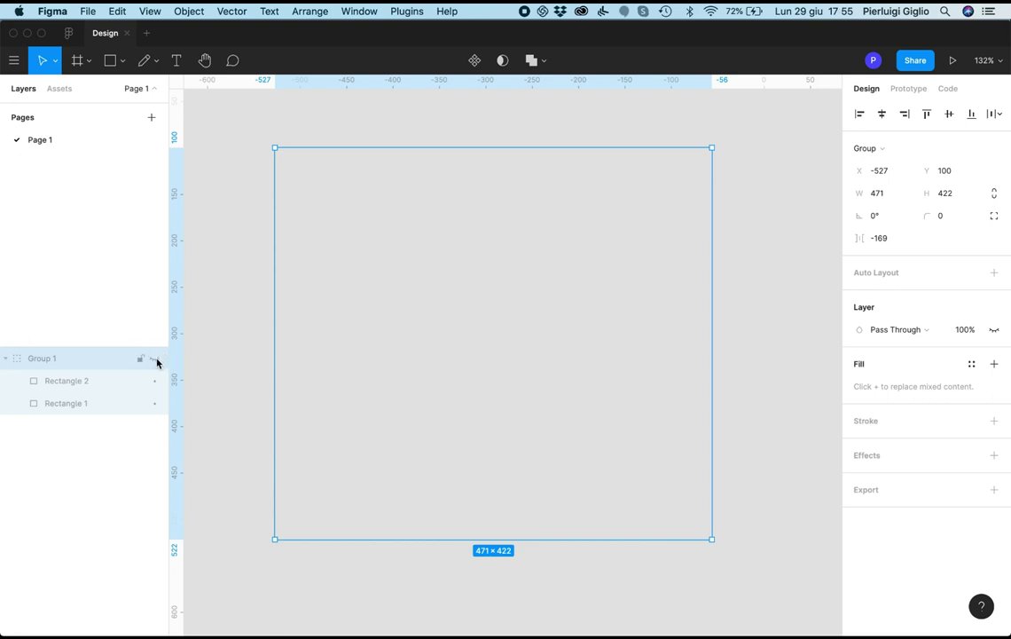
pyautogui.click(157, 360)
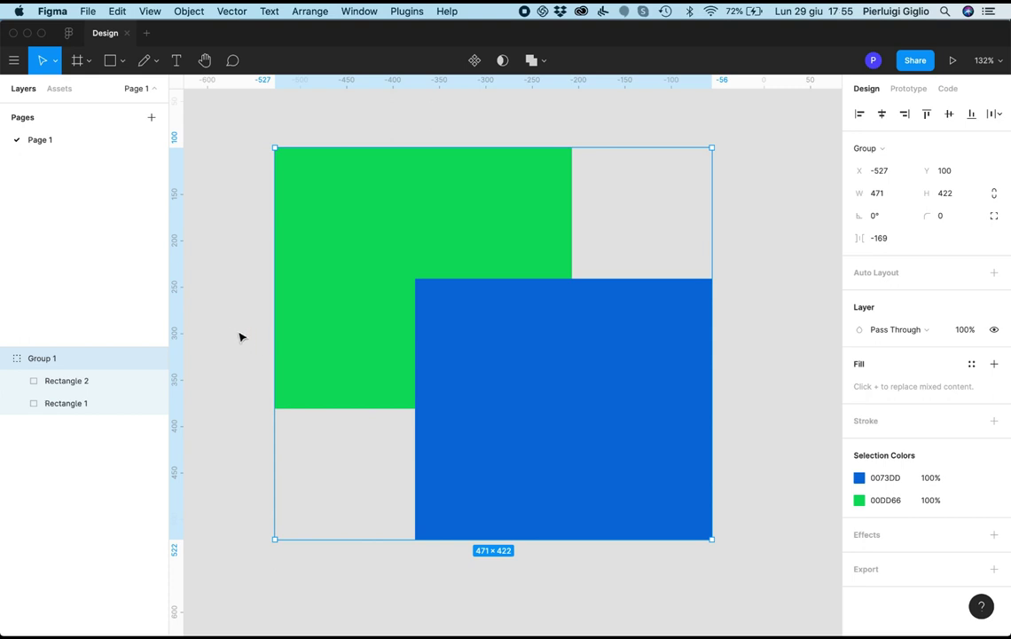
pyautogui.click(240, 337)
pyautogui.click(153, 358)
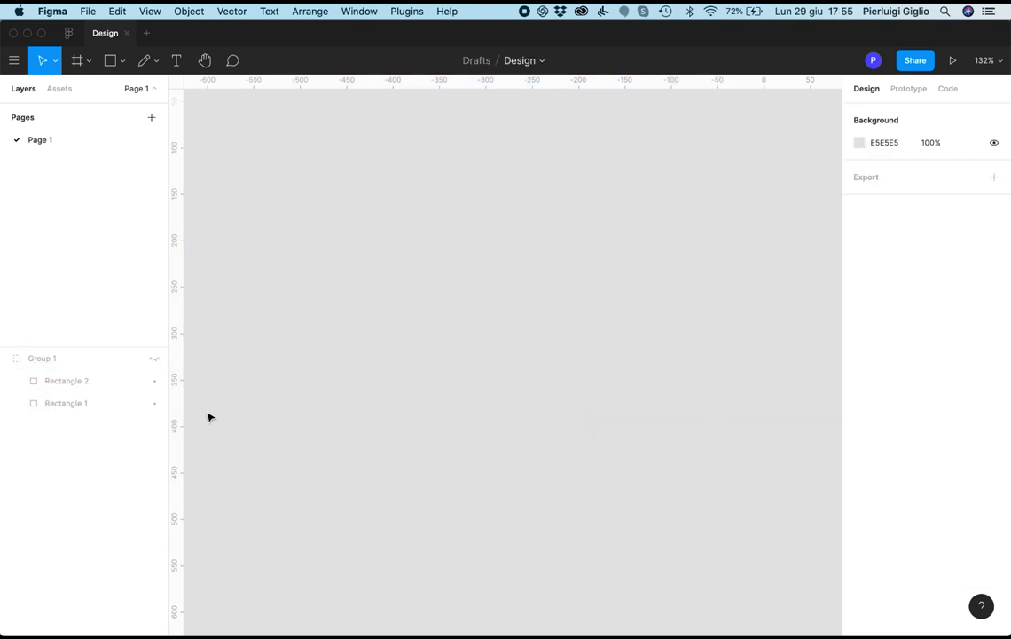
pyautogui.click(155, 359)
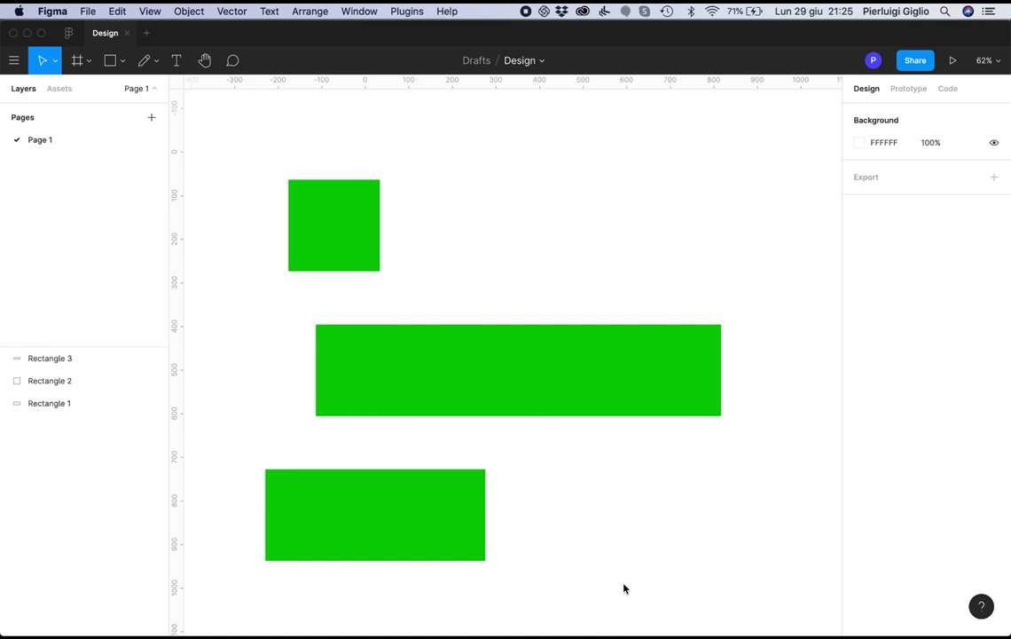
# Step: Left-align the three green rectangles and draw a thin grey bar along their left edge
pyautogui.moveTo(245, 137); pyautogui.dragTo(408, 294)
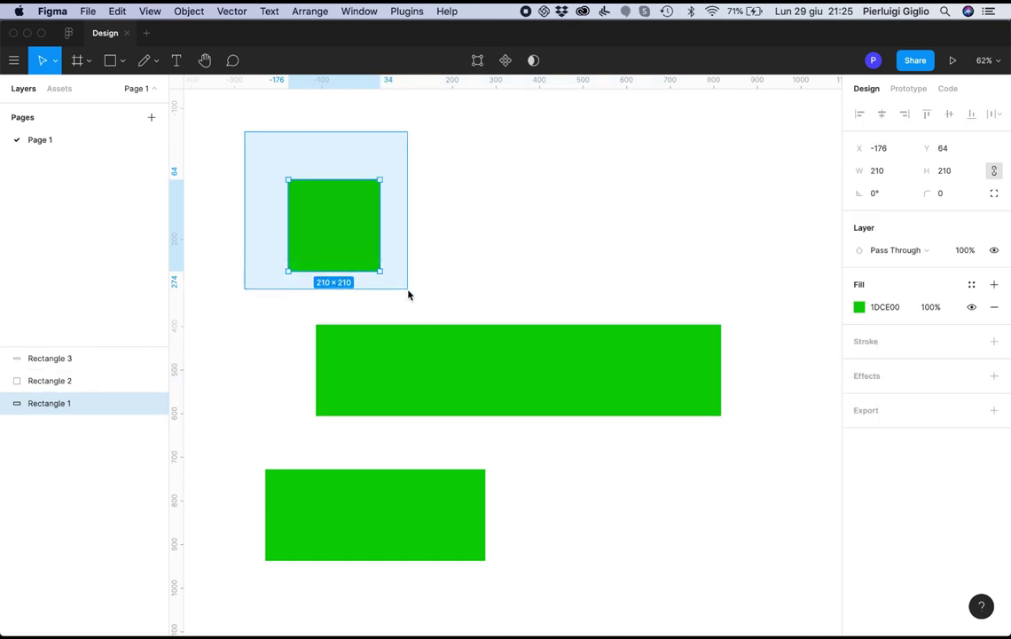
pyautogui.moveTo(408, 294); pyautogui.dragTo(438, 587)
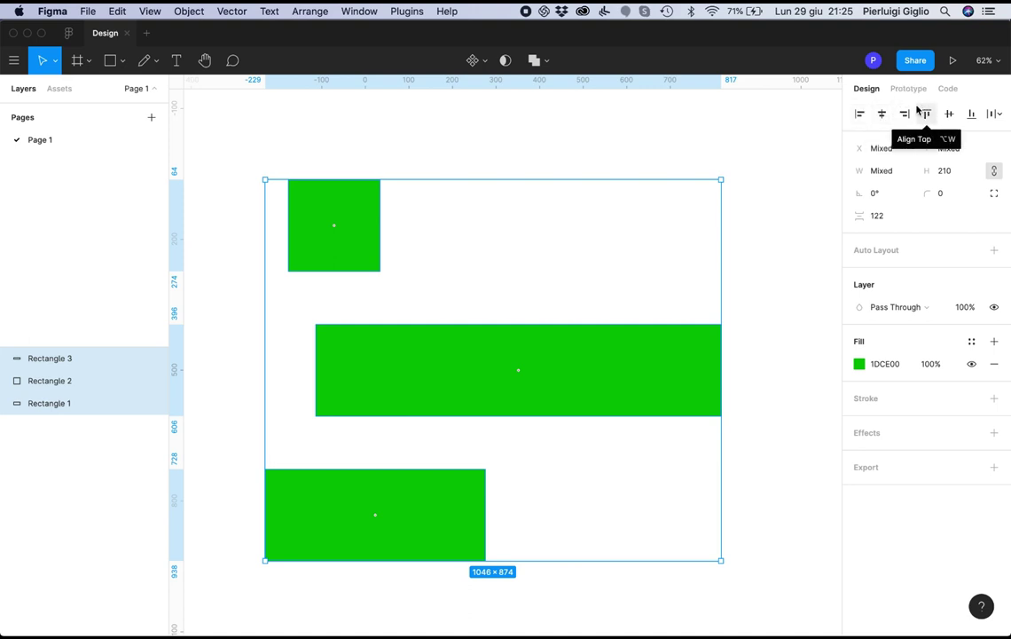
pyautogui.click(860, 114)
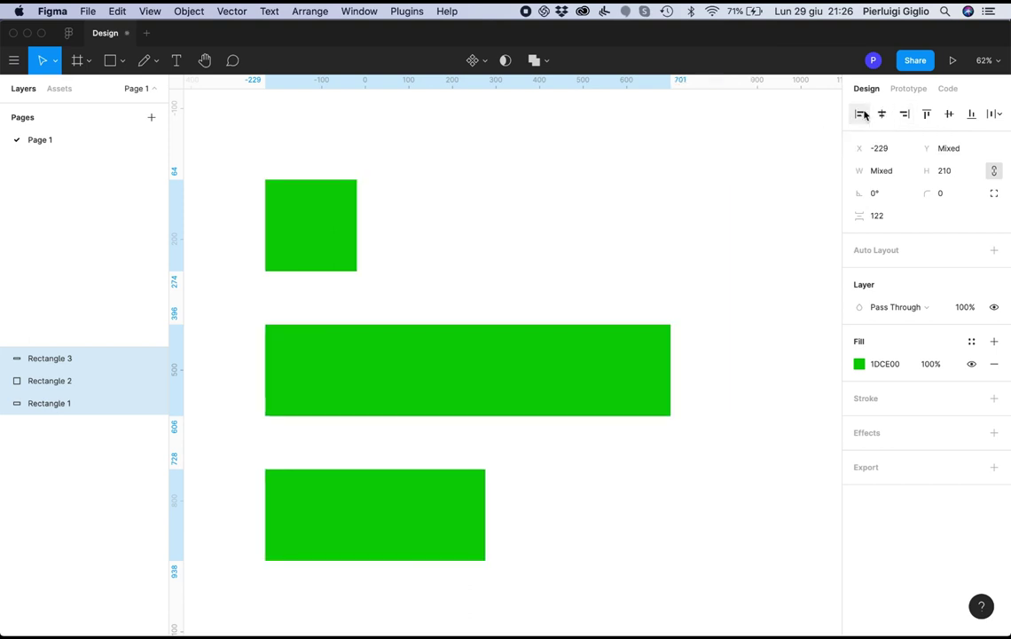
pyautogui.press('r')
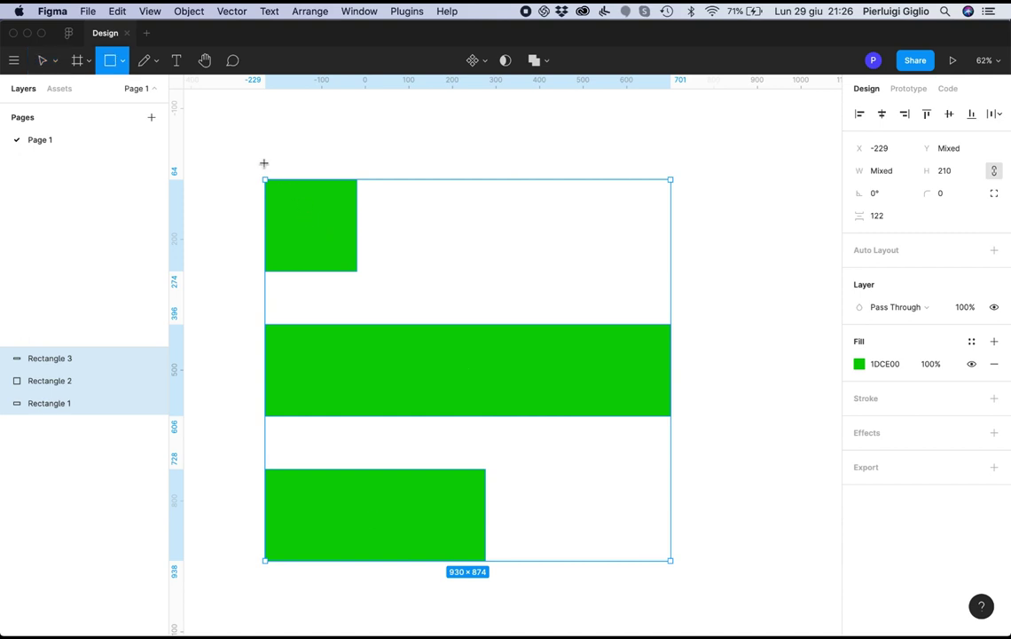
pyautogui.moveTo(259, 140); pyautogui.dragTo(264, 581)
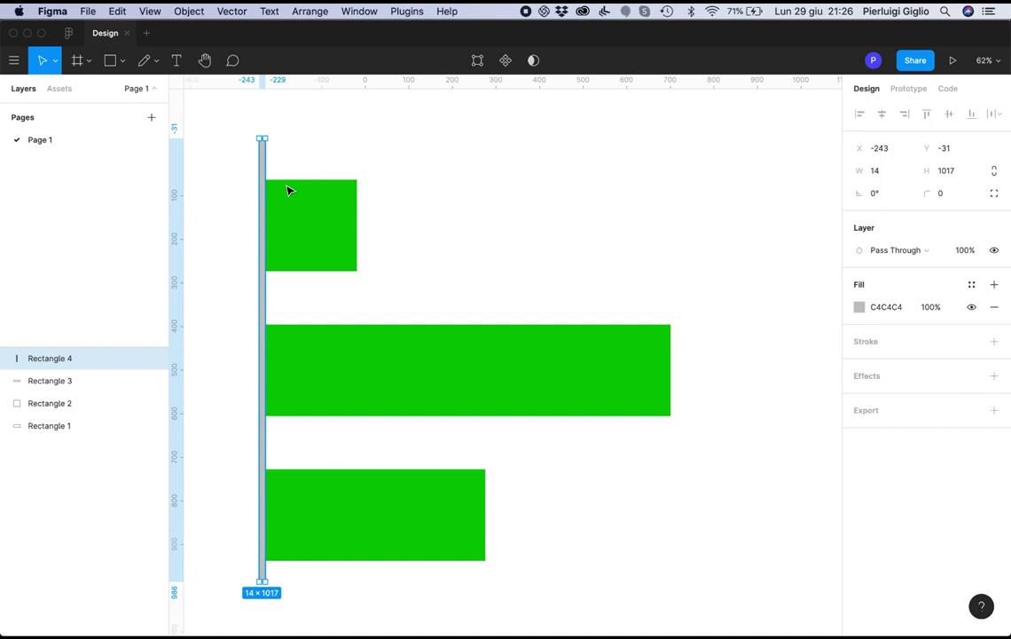
# Step: Centre, then right-align the three rectangles, moving the grey bar to each alignment line
pyautogui.moveTo(282, 152); pyautogui.dragTo(447, 581)
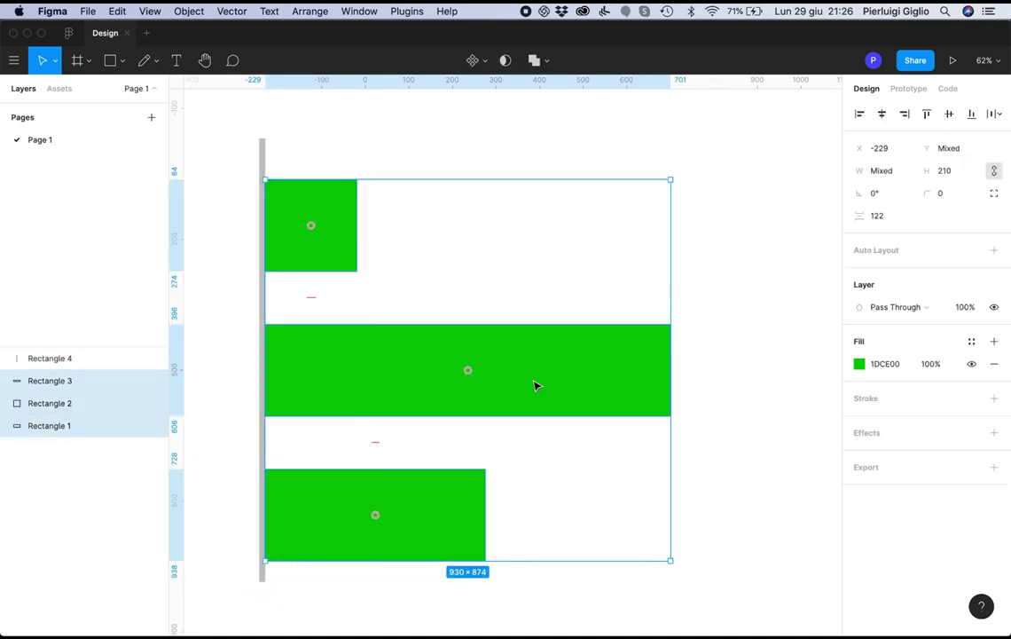
pyautogui.click(882, 116)
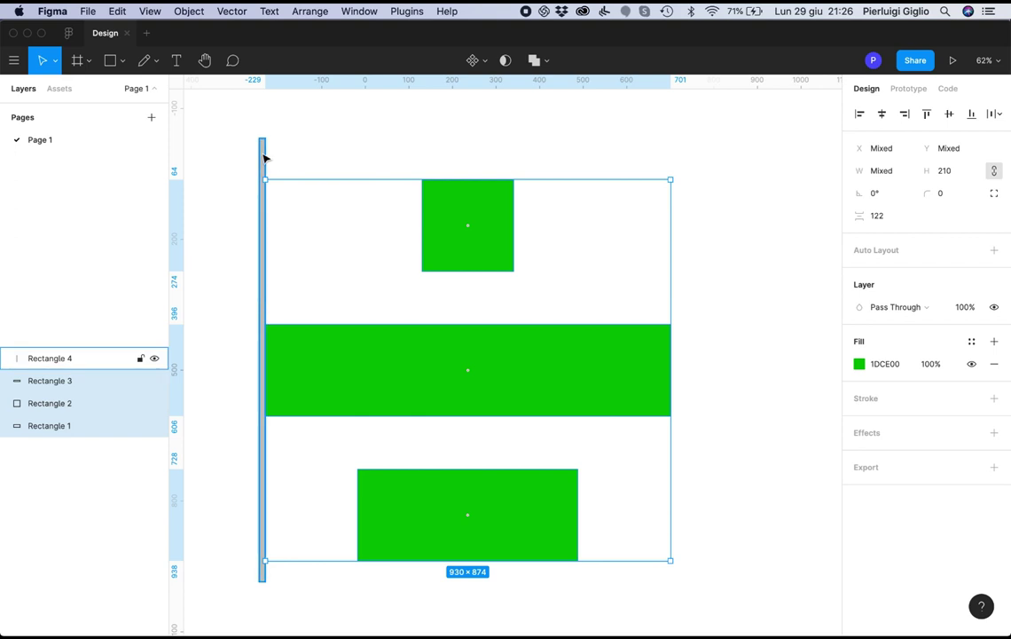
pyautogui.moveTo(263, 156); pyautogui.dragTo(471, 177)
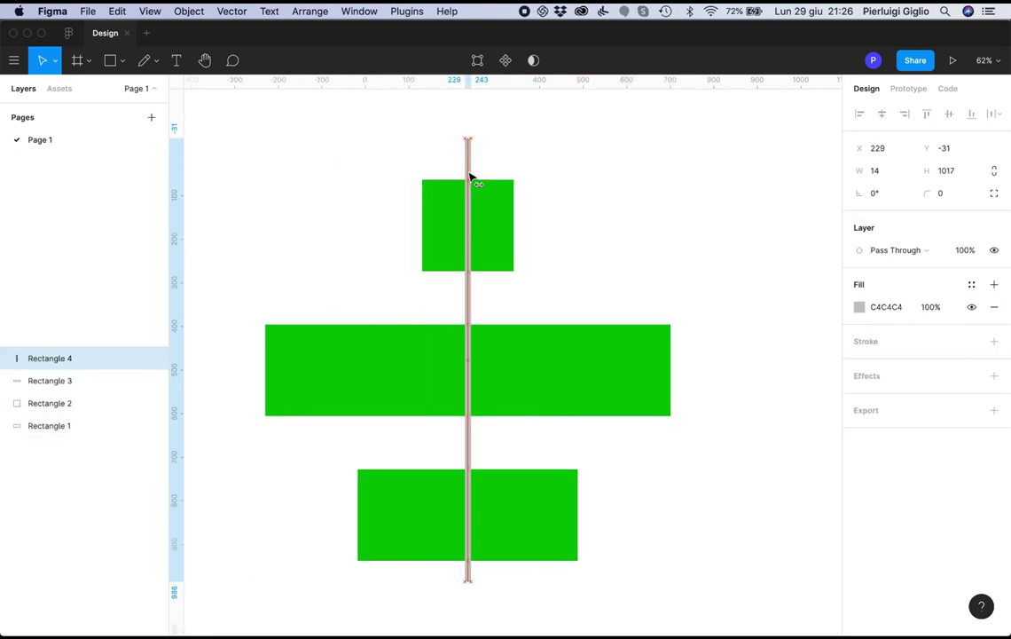
pyautogui.moveTo(385, 152); pyautogui.dragTo(453, 556)
pyautogui.click(903, 115)
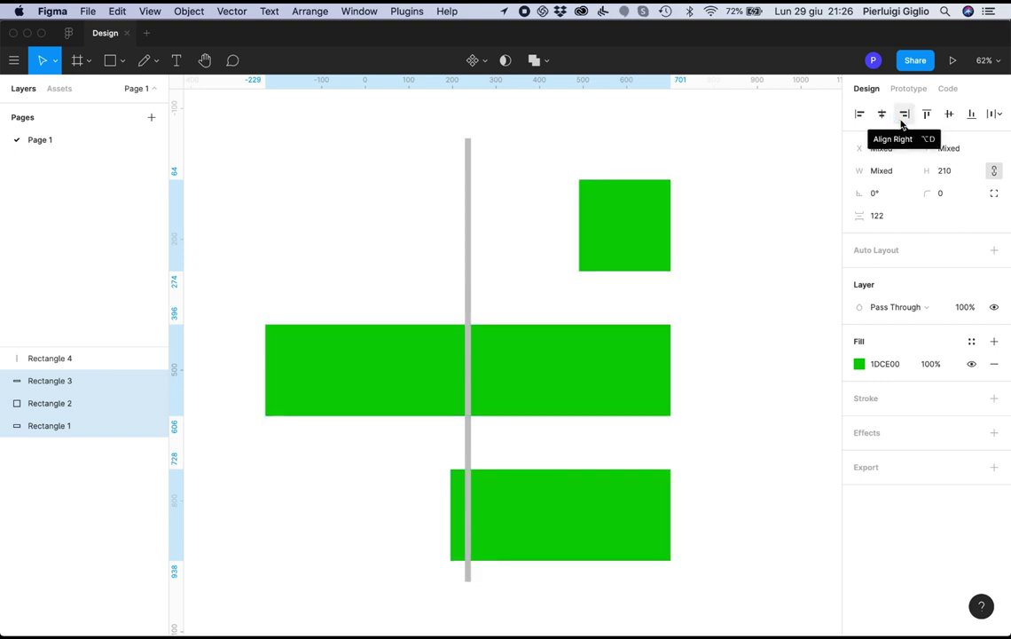
pyautogui.keyDown('shift'); pyautogui.click(469, 149); pyautogui.keyUp('shift')
pyautogui.click(470, 148)
pyautogui.moveTo(470, 148); pyautogui.dragTo(676, 154)
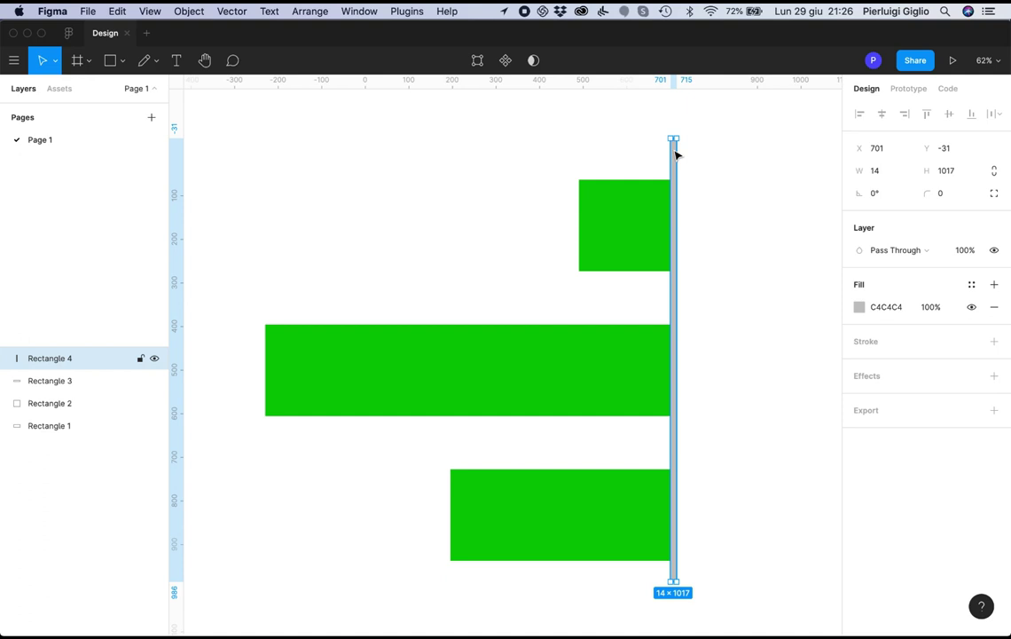
pyautogui.click(513, 151)
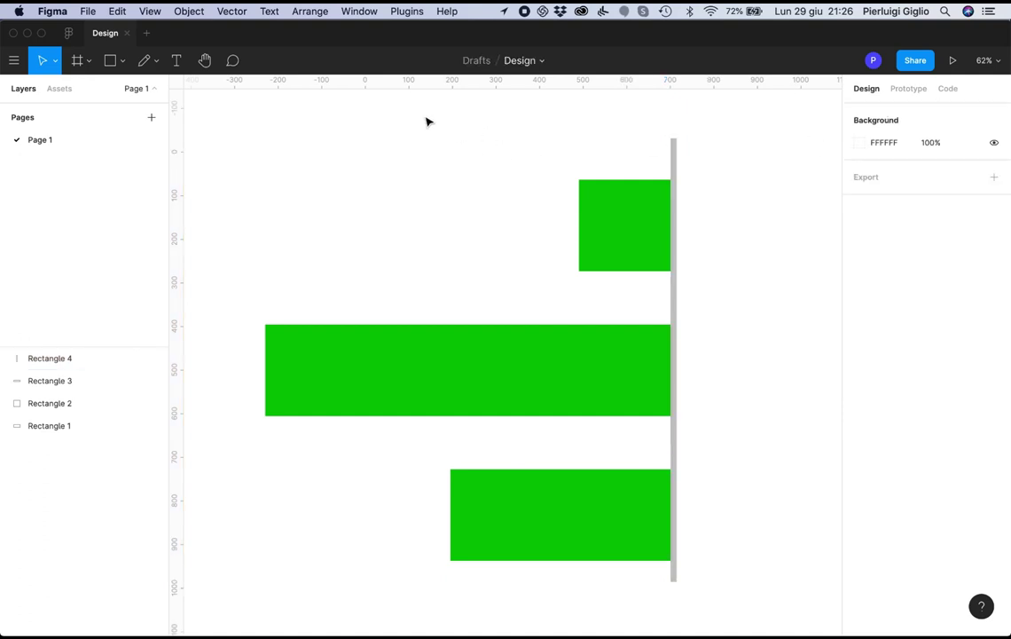
# Step: Rotate the three green rectangles together by 90° so they stand vertical
pyautogui.moveTo(426, 116); pyautogui.dragTo(628, 573)
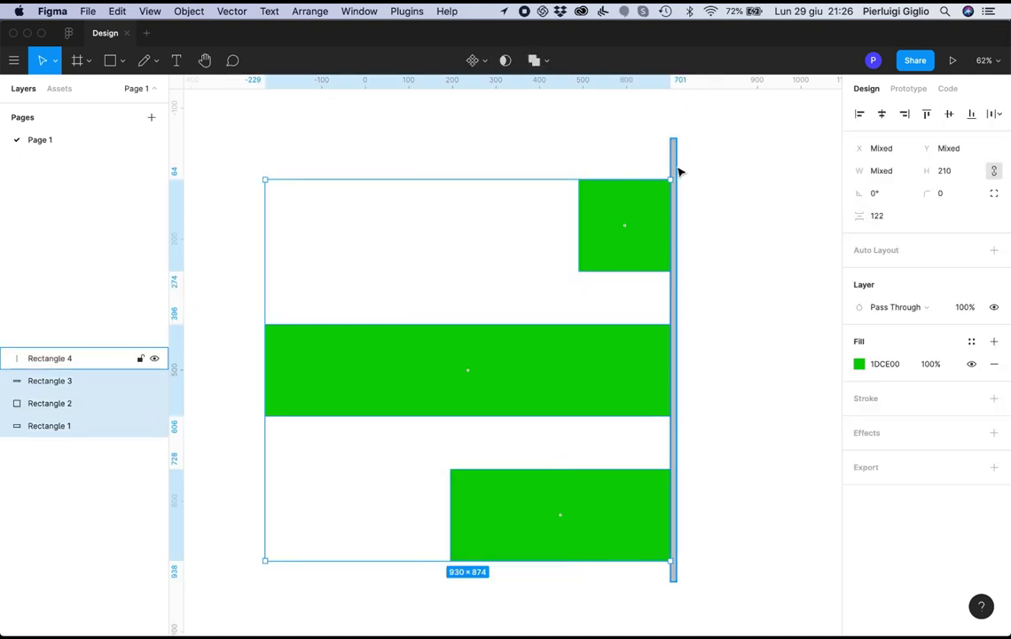
pyautogui.moveTo(674, 171); pyautogui.dragTo(268, 103)
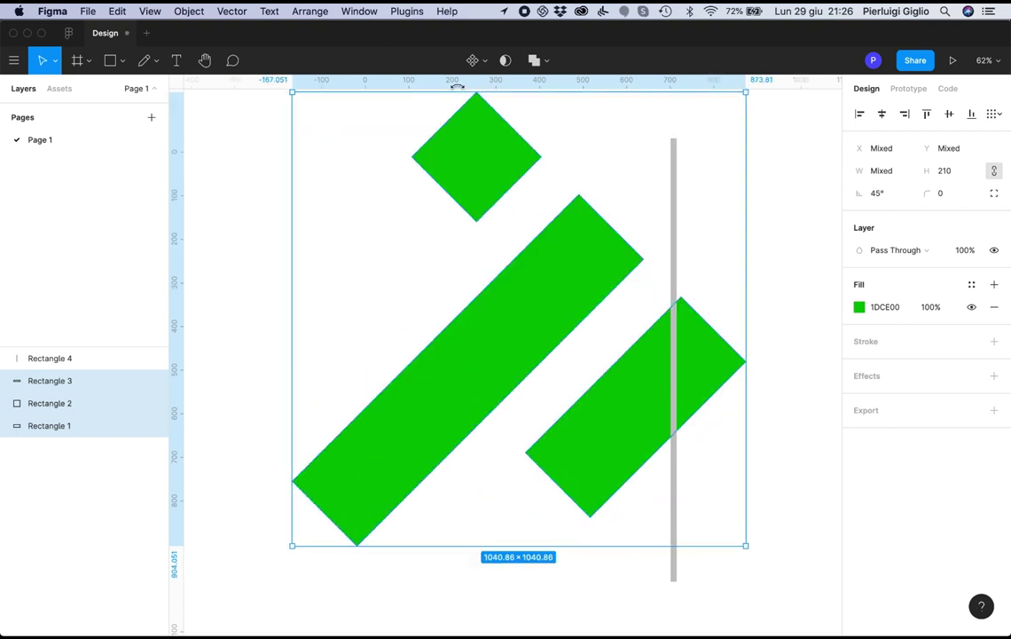
pyautogui.moveTo(268, 103); pyautogui.dragTo(258, 112)
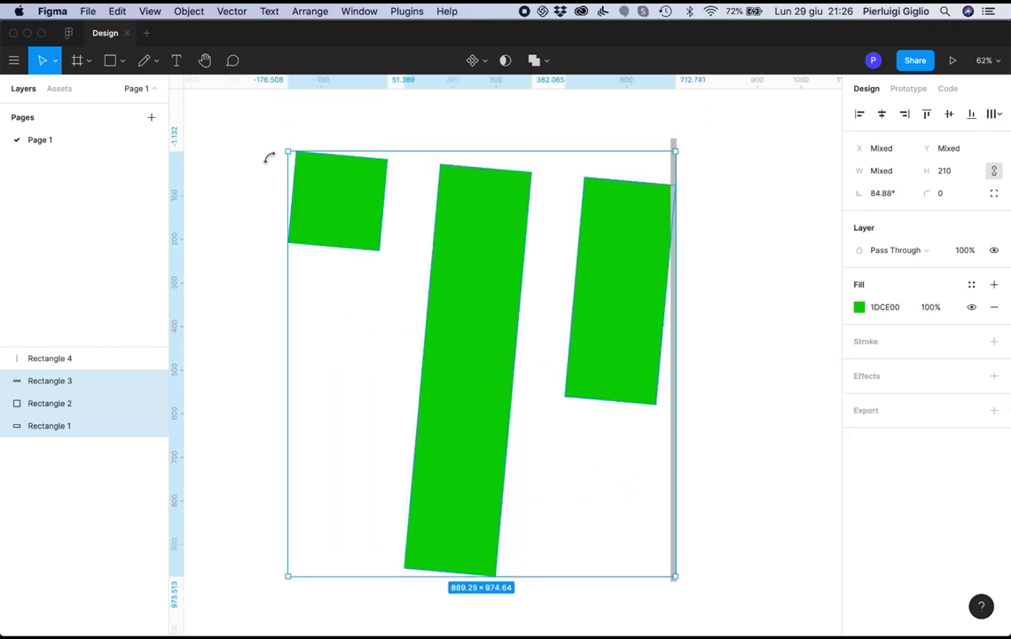
pyautogui.moveTo(233, 165); pyautogui.dragTo(253, 186)
pyautogui.press('super+z')
pyautogui.press('super+z')
pyautogui.press('super+z')
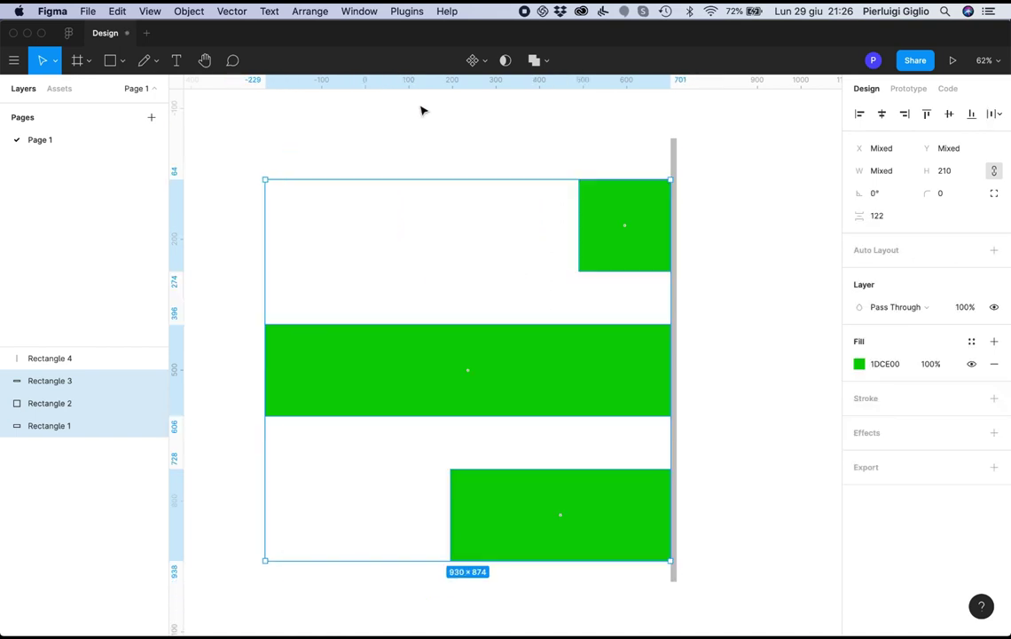
pyautogui.moveTo(674, 174); pyautogui.dragTo(231, 138)
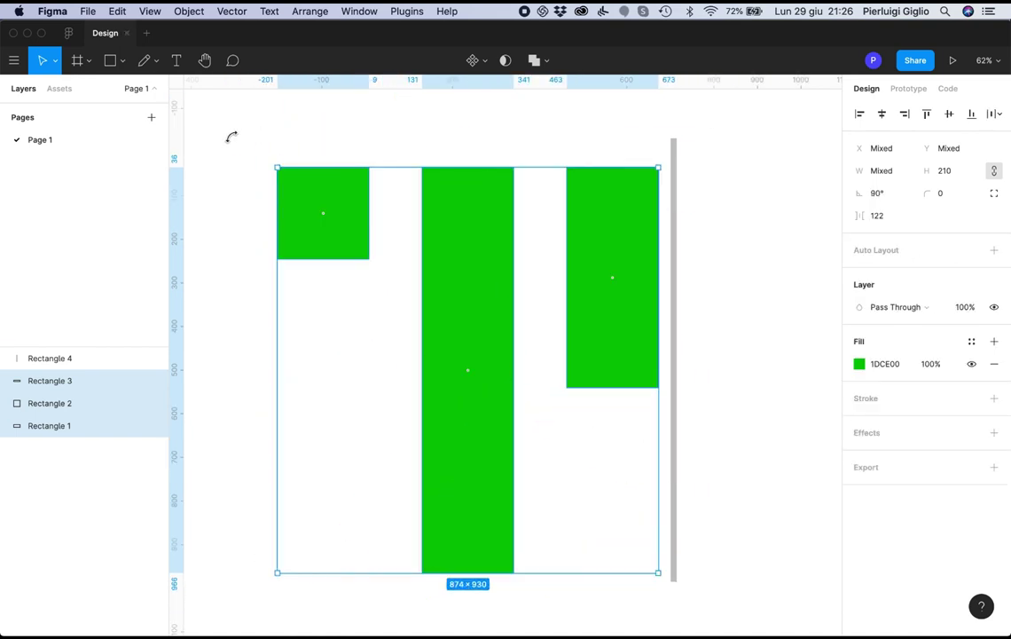
# Step: Align the bars' vertical centres and lay the grey bar horizontally across them
pyautogui.click(949, 115)
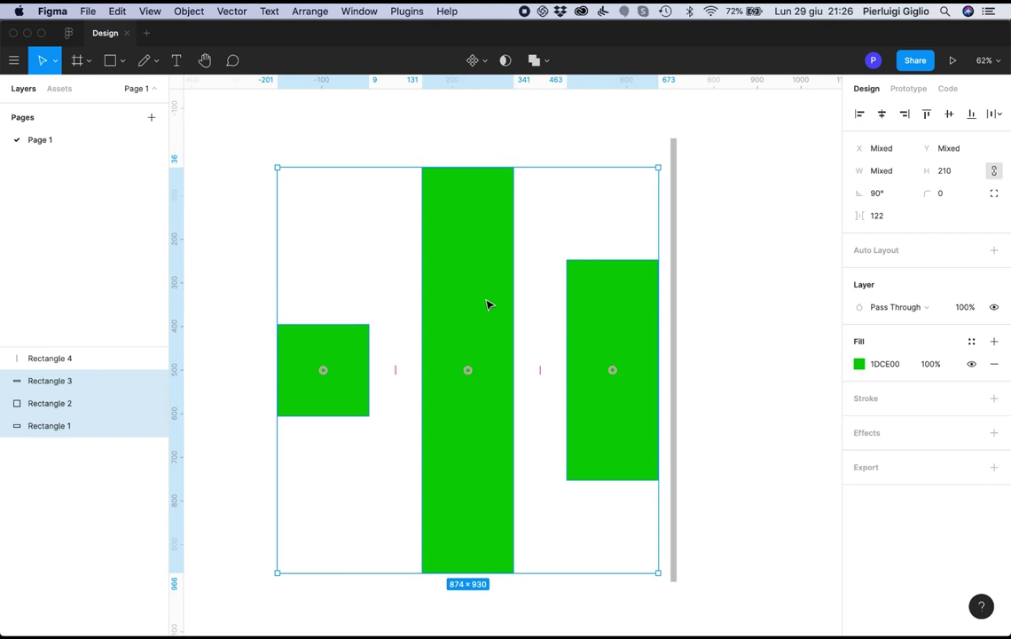
pyautogui.click(672, 174)
pyautogui.moveTo(669, 128); pyautogui.dragTo(879, 361)
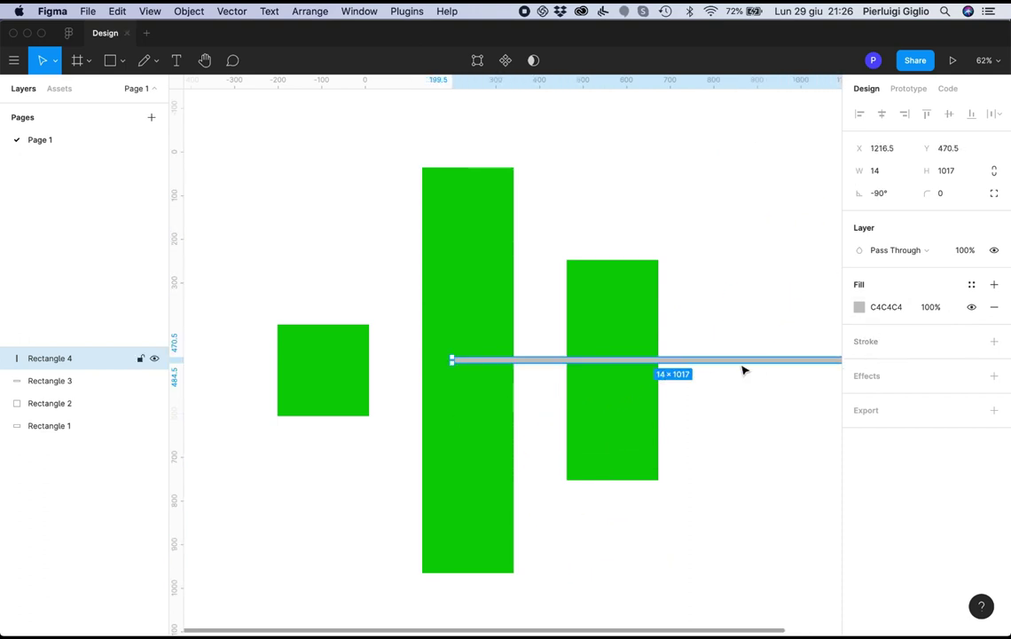
pyautogui.moveTo(738, 363)
pyautogui.mouseDown()
pyautogui.moveTo(505, 357)
pyautogui.moveTo(530, 372)
pyautogui.moveTo(517, 375)
pyautogui.mouseUp()
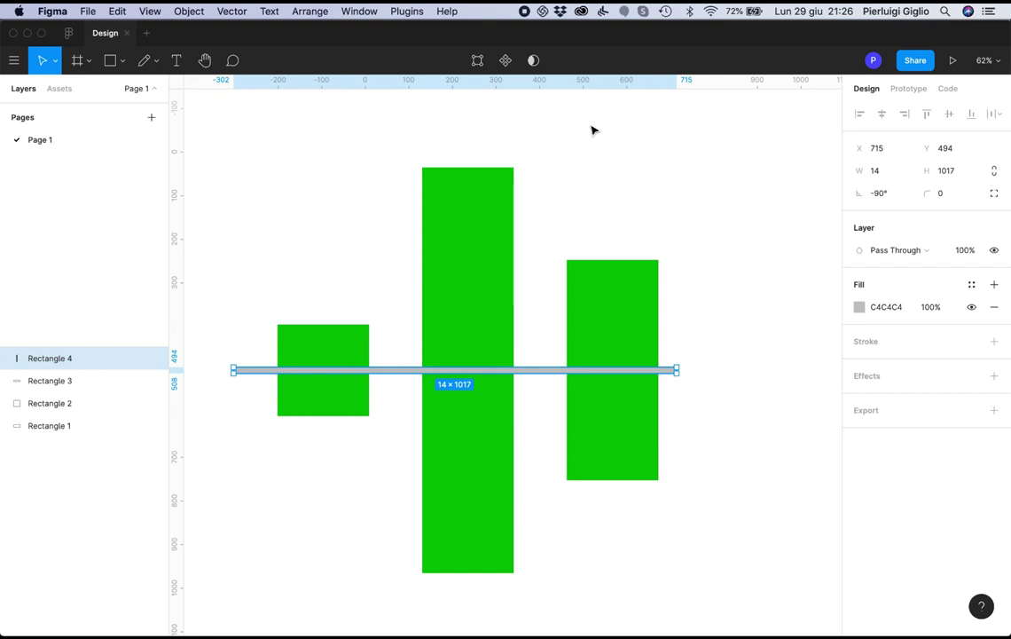
# Step: Align the green bars' tops, then bottoms at Y 966, and delete the grey bar
pyautogui.moveTo(275, 188); pyautogui.dragTo(657, 342)
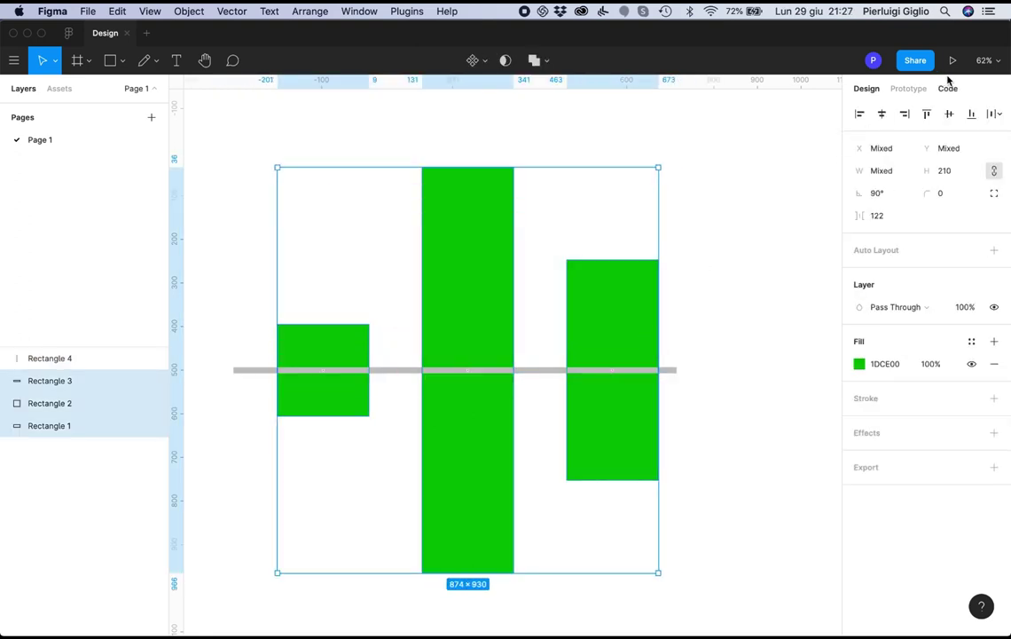
pyautogui.click(924, 116)
pyautogui.click(973, 113)
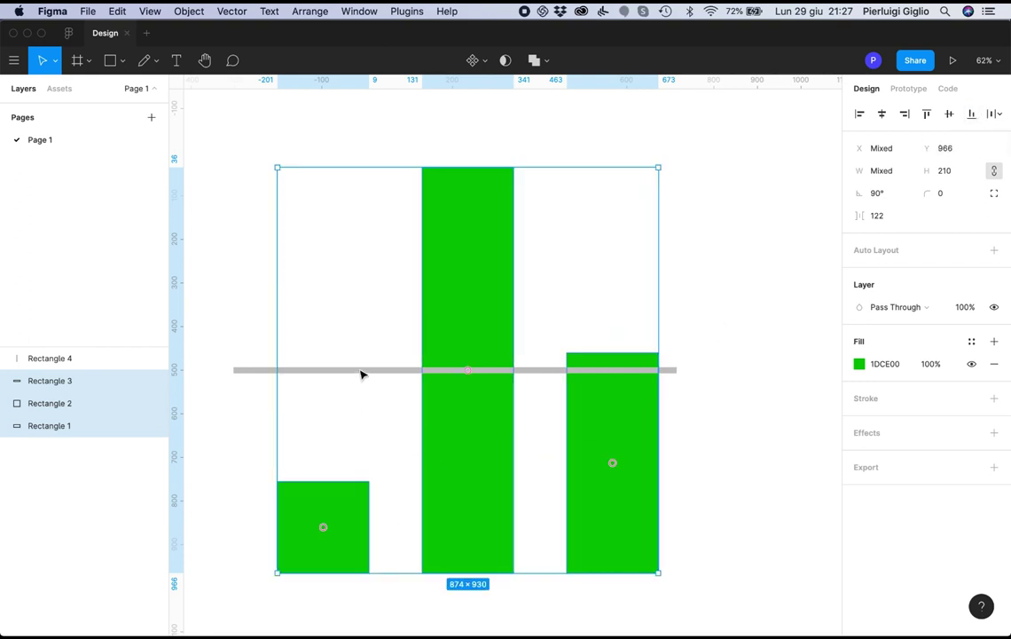
pyautogui.moveTo(361, 374); pyautogui.dragTo(361, 578)
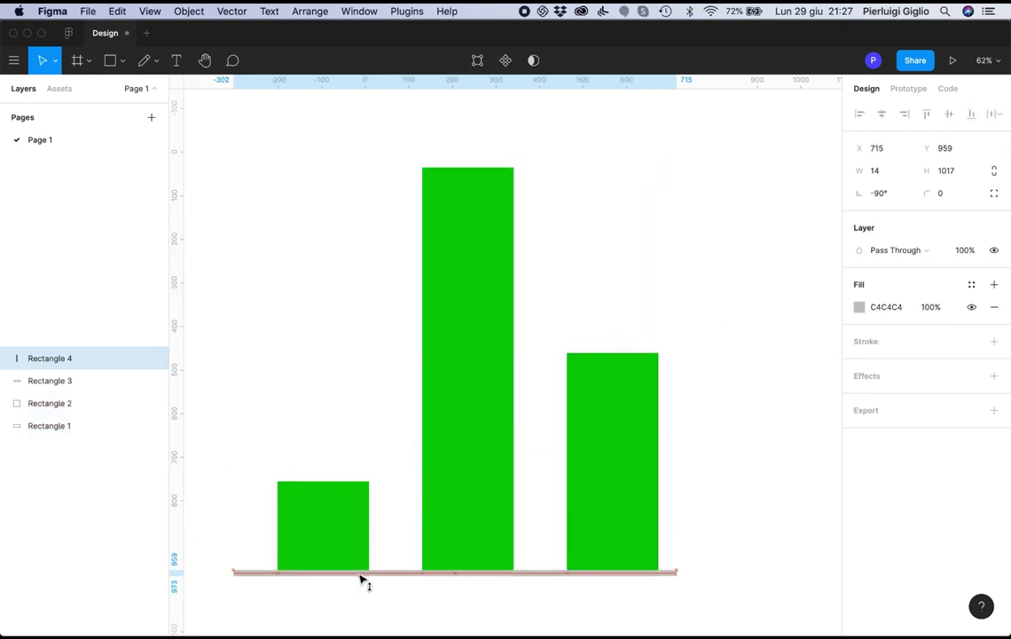
pyautogui.moveTo(361, 579)
pyautogui.mouseDown()
pyautogui.moveTo(457, 293)
pyautogui.moveTo(455, 310)
pyautogui.mouseUp()
pyautogui.scroll(-5, 454, 294)
pyautogui.scroll(3, 454, 293)
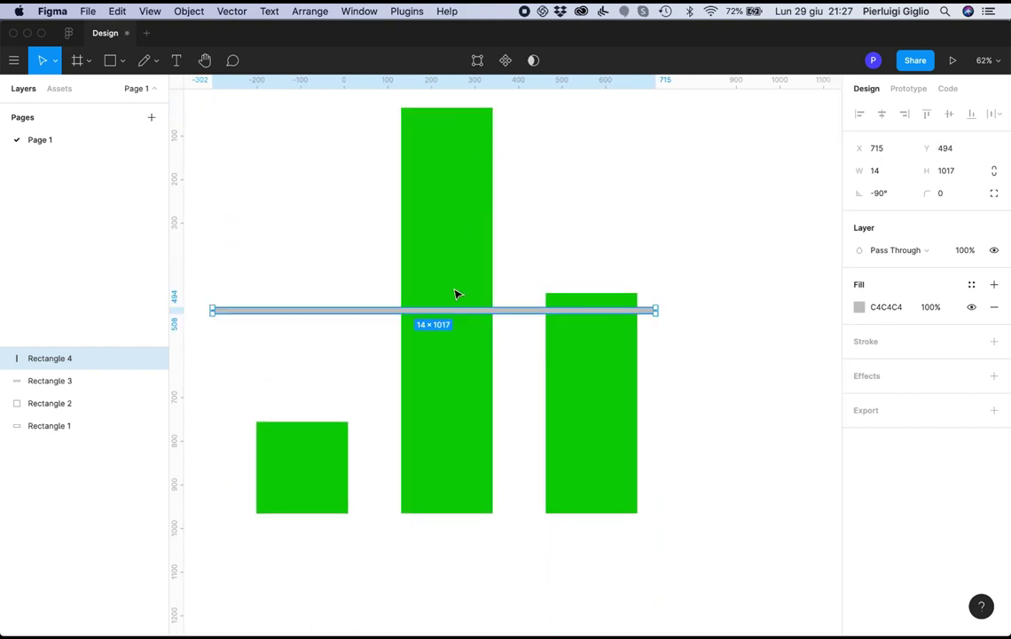
pyautogui.press('Delete')
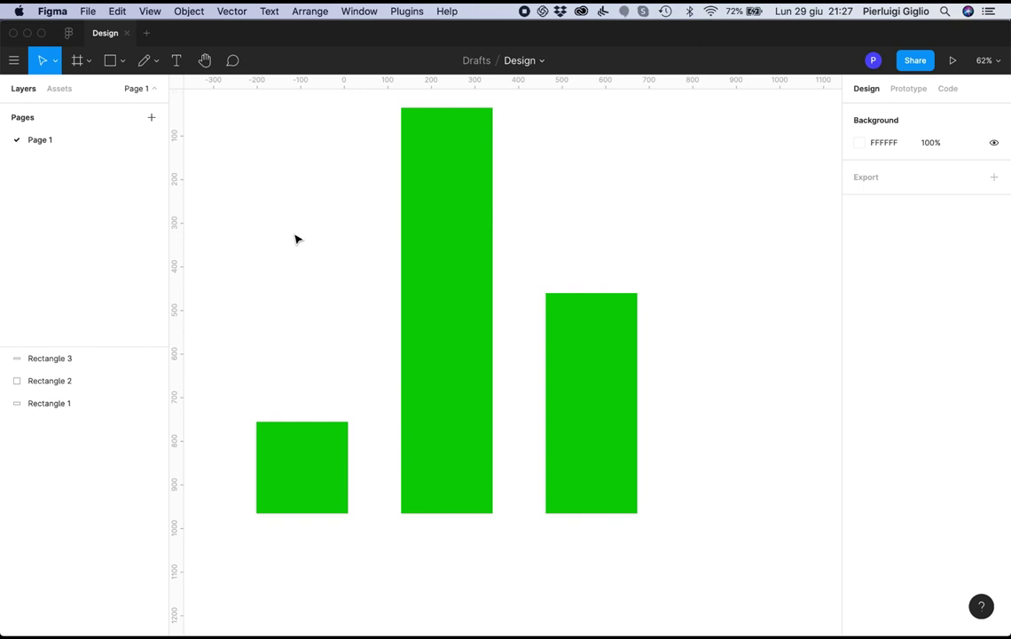
# Step: Delete the tall and right bars and drag out a copy of the remaining 210×210 square
pyautogui.moveTo(363, 255); pyautogui.dragTo(698, 454)
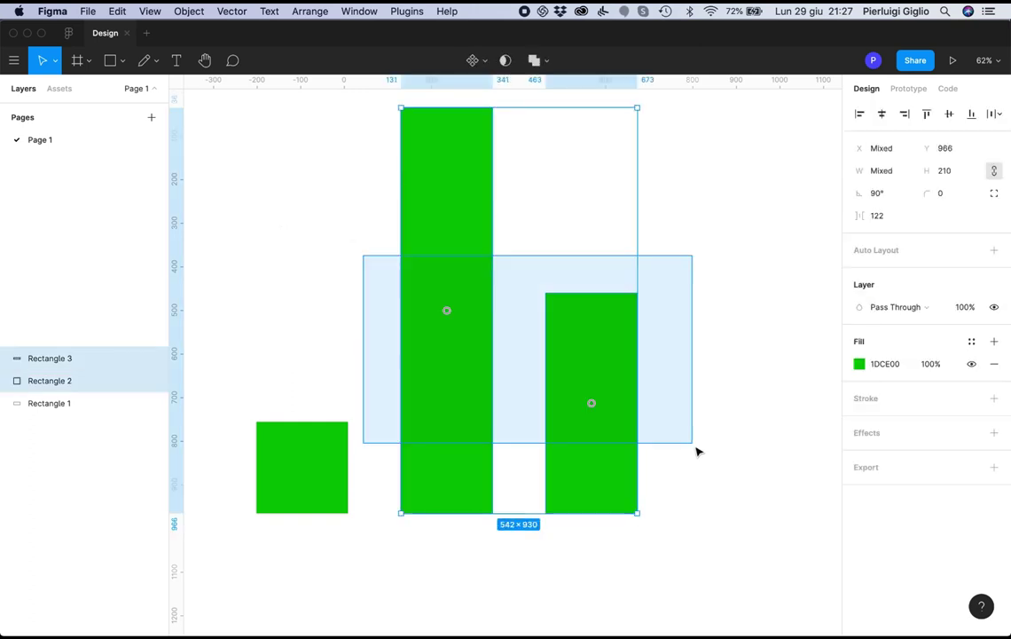
pyautogui.press('Delete')
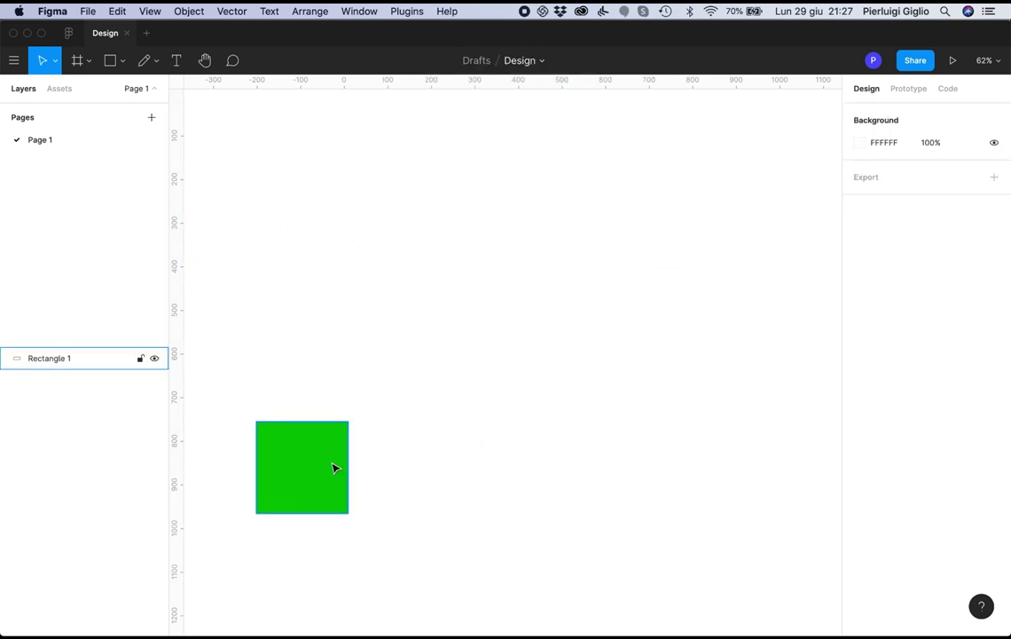
pyautogui.click(314, 479)
pyautogui.moveTo(310, 484)
pyautogui.mouseDown()
pyautogui.moveTo(311, 270)
pyautogui.moveTo(264, 266)
pyautogui.moveTo(459, 355)
pyautogui.mouseUp()
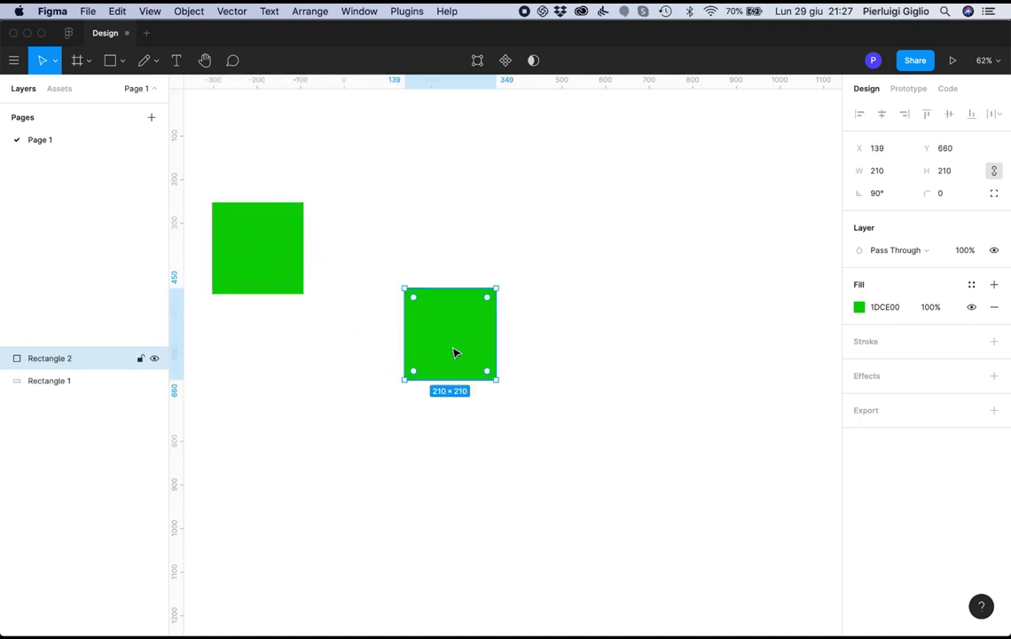
# Step: Duplicate the square again and place the third copy up and to the right
pyautogui.press('super+d')
pyautogui.moveTo(623, 406)
pyautogui.mouseDown()
pyautogui.moveTo(692, 256)
pyautogui.moveTo(568, 216)
pyautogui.moveTo(769, 292)
pyautogui.mouseUp()
pyautogui.rightClick(693, 257)
pyautogui.click(621, 275)
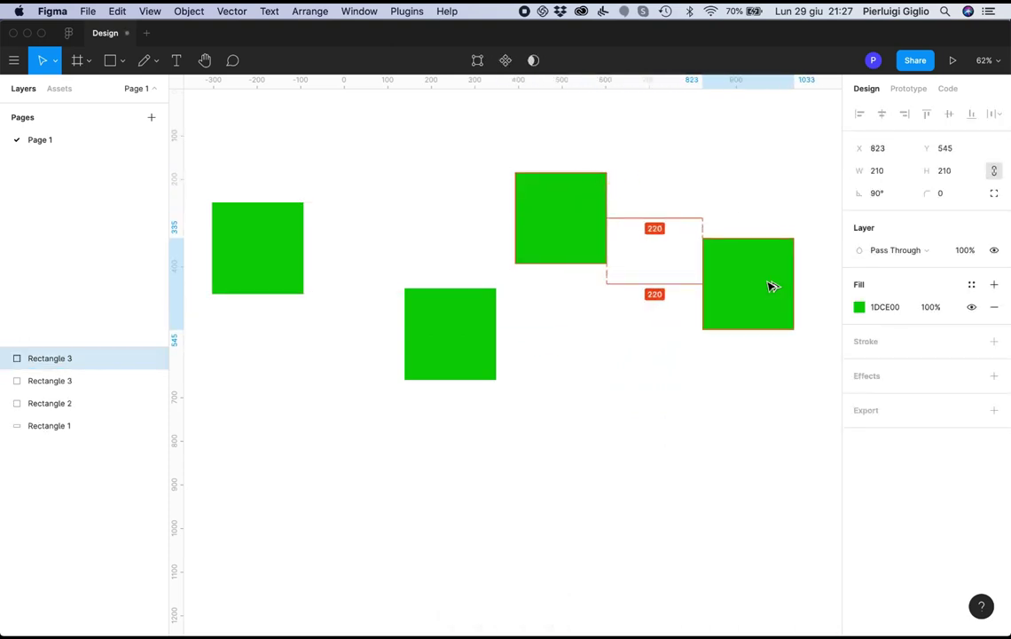
pyautogui.moveTo(552, 231); pyautogui.dragTo(579, 228)
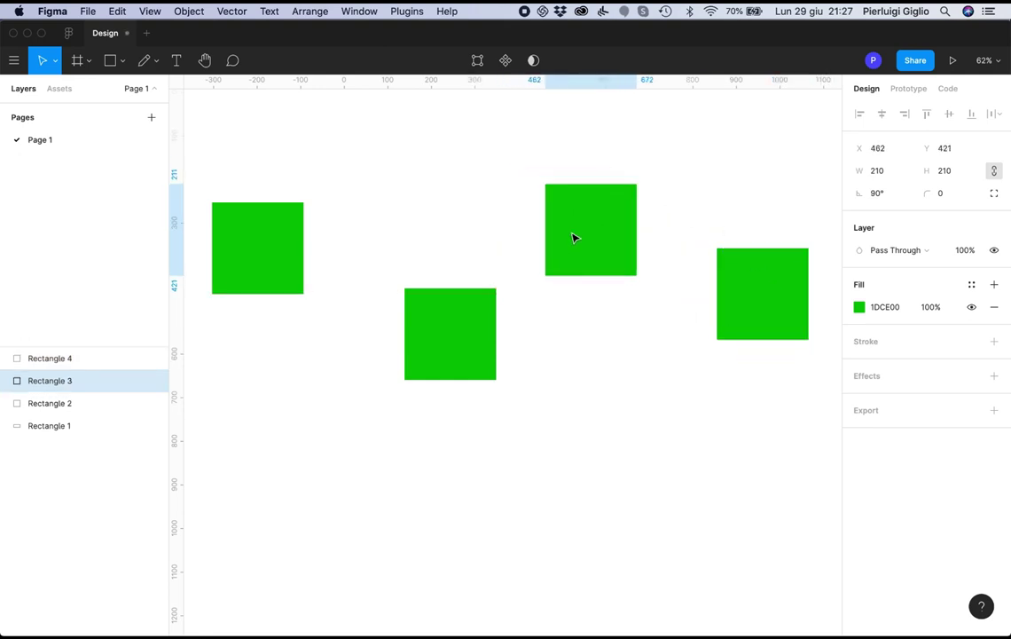
pyautogui.click(515, 162)
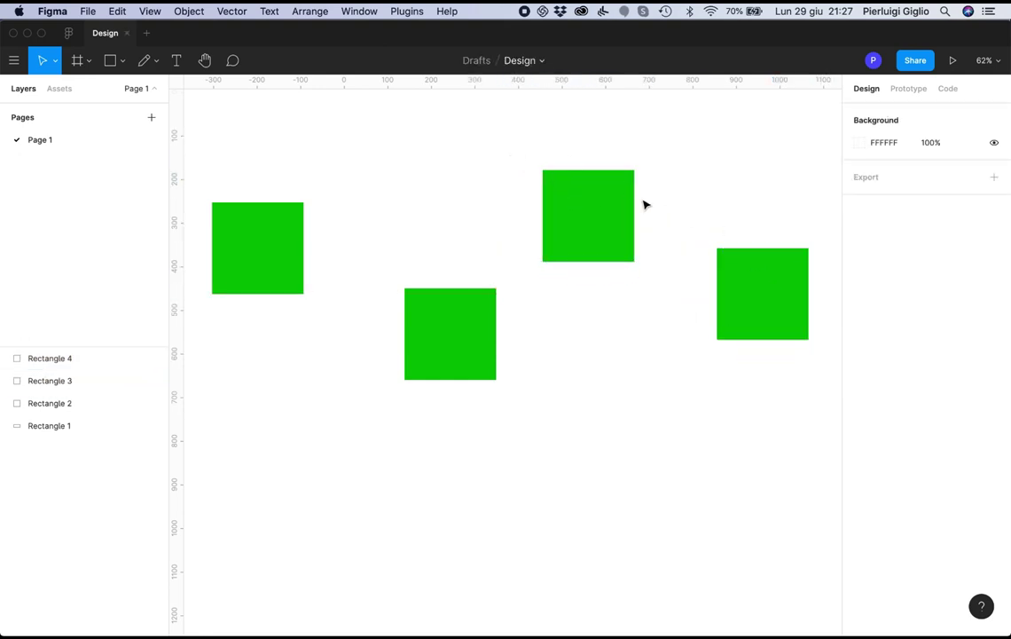
# Step: Drag a further copy of the square downward, undo an extra duplicate, and clear the selection
pyautogui.click(596, 205)
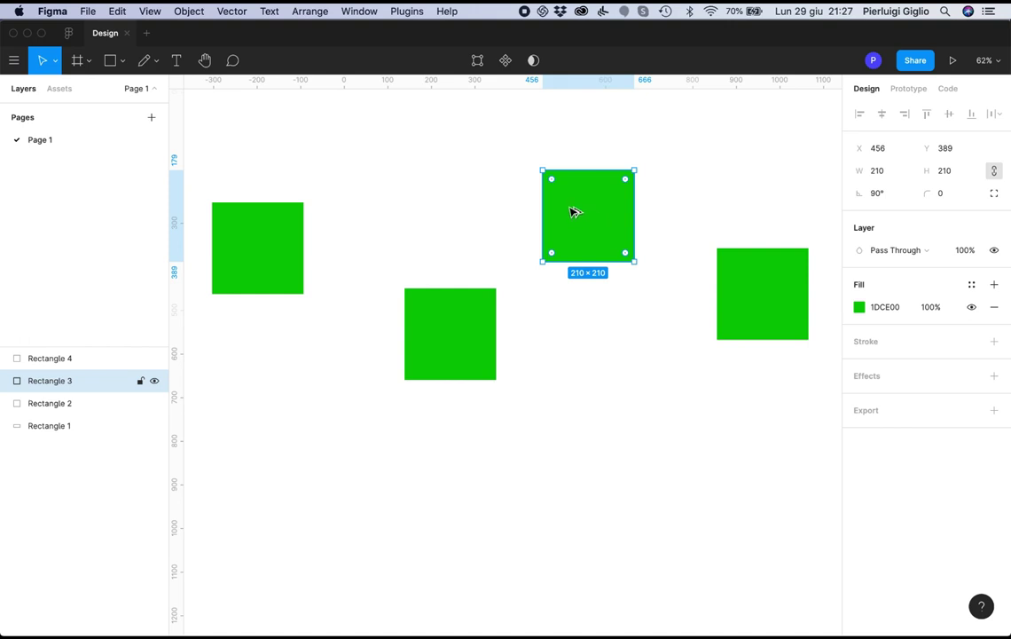
pyautogui.moveTo(587, 213)
pyautogui.keyDown('alt'); pyautogui.mouseDown()
pyautogui.moveTo(623, 461)
pyautogui.moveTo(636, 470)
pyautogui.mouseUp(); pyautogui.keyUp('alt')
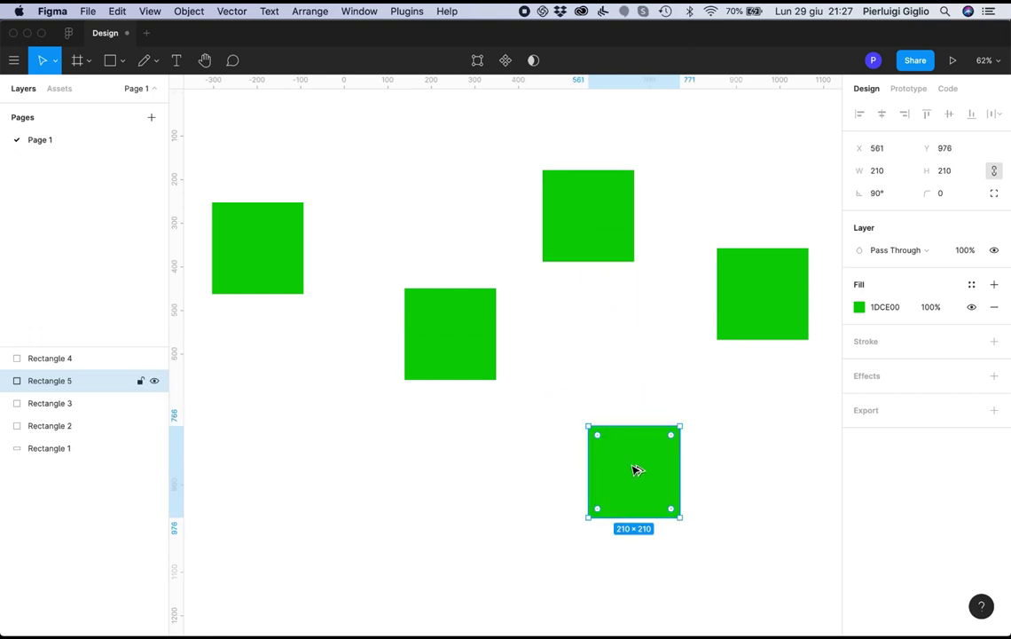
pyautogui.hotkey('ctrl', 'z')
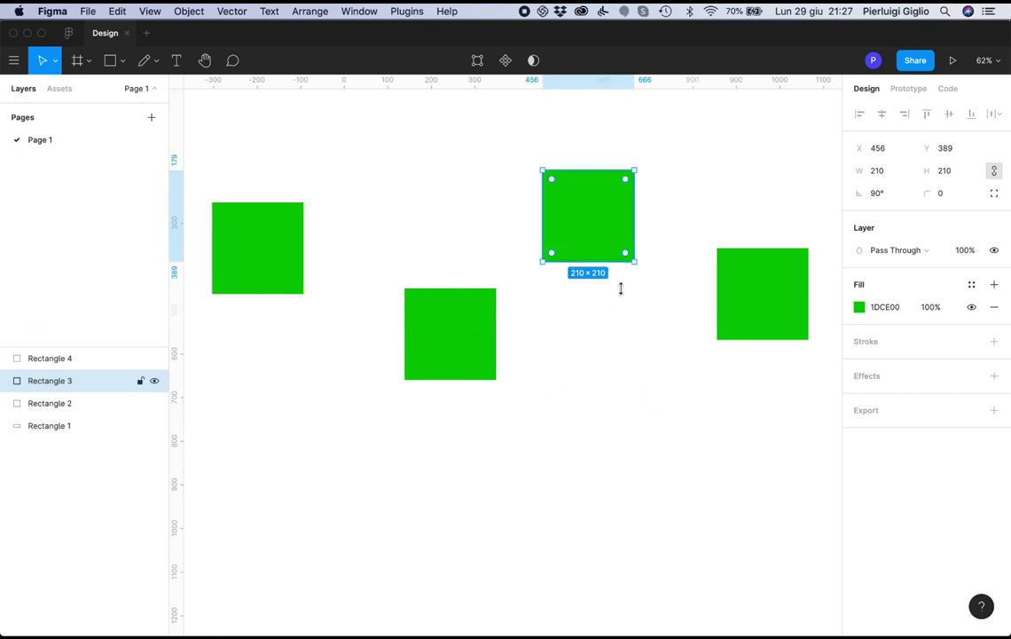
pyautogui.click(556, 386)
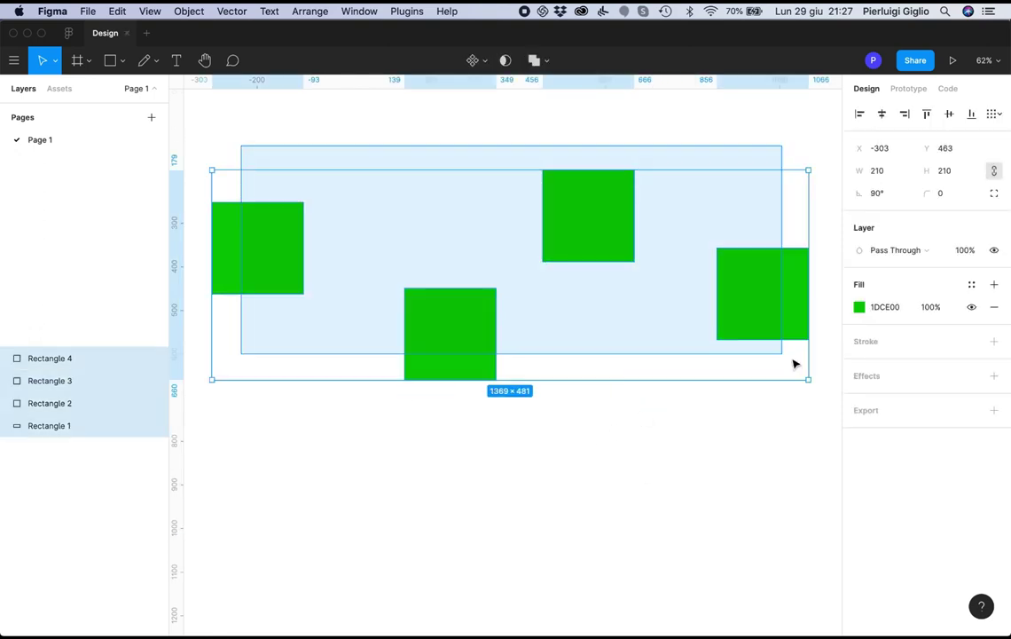
# Step: Center the four green squares on one horizontal line and distribute them with 137 spacing
pyautogui.moveTo(243, 148); pyautogui.dragTo(806, 363)
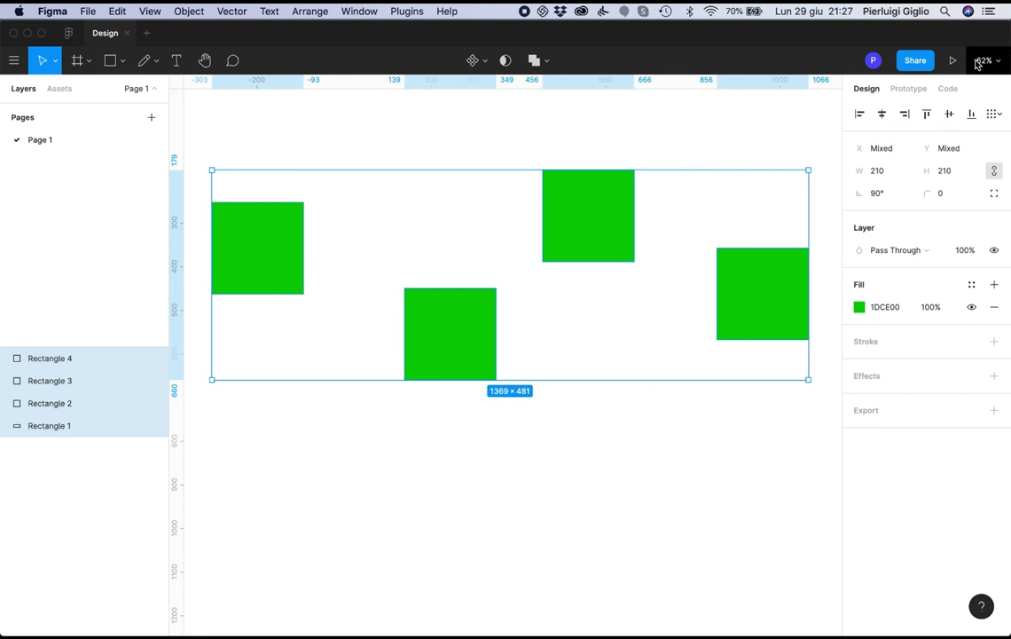
pyautogui.click(948, 116)
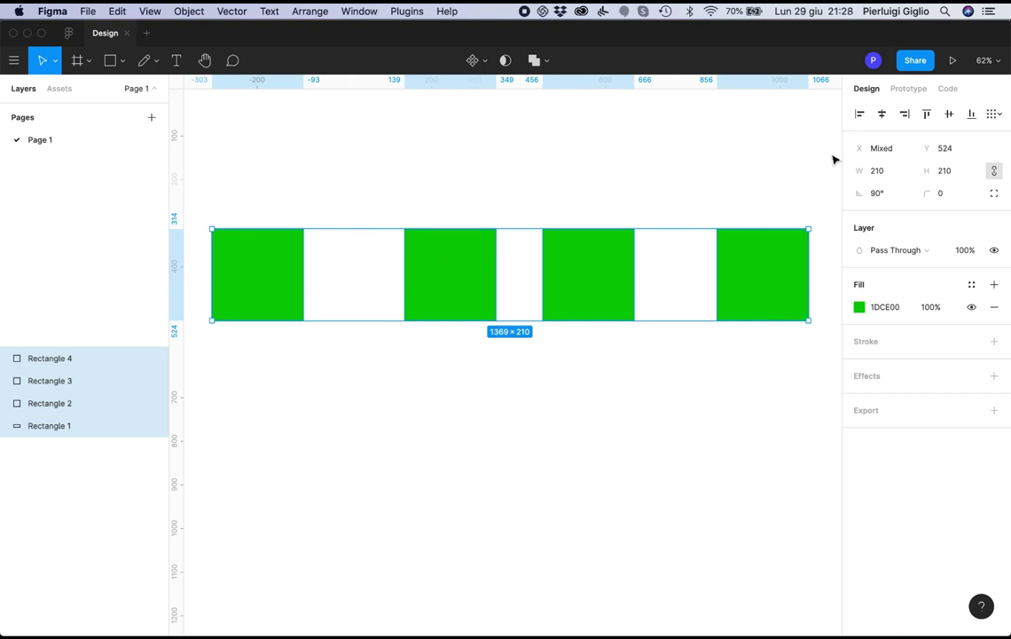
pyautogui.click(995, 114)
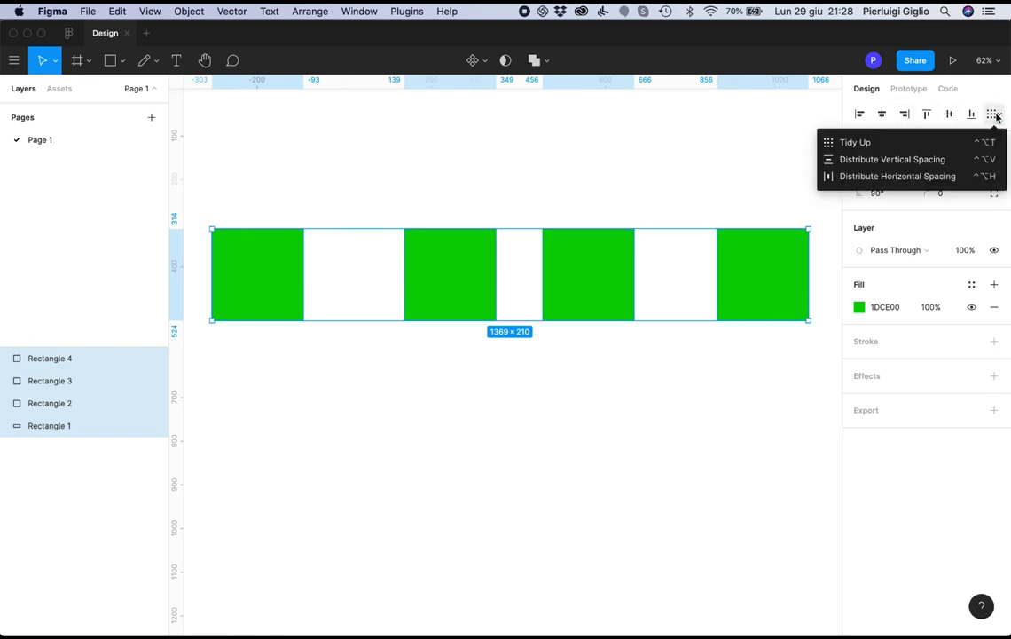
pyautogui.click(876, 176)
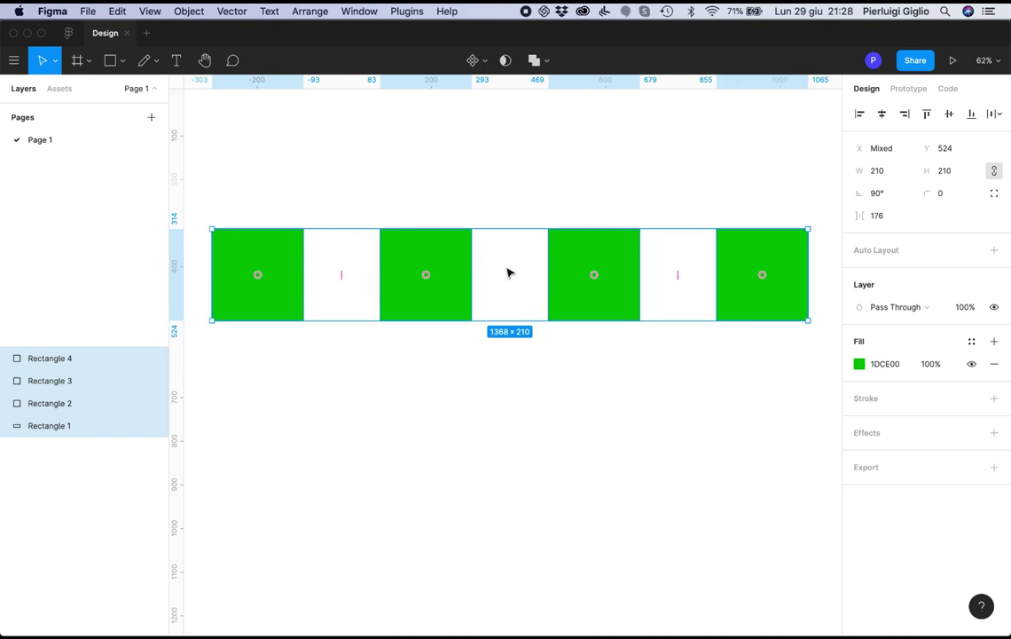
pyautogui.moveTo(509, 275)
pyautogui.mouseDown()
pyautogui.moveTo(438, 278)
pyautogui.moveTo(452, 277)
pyautogui.mouseUp()
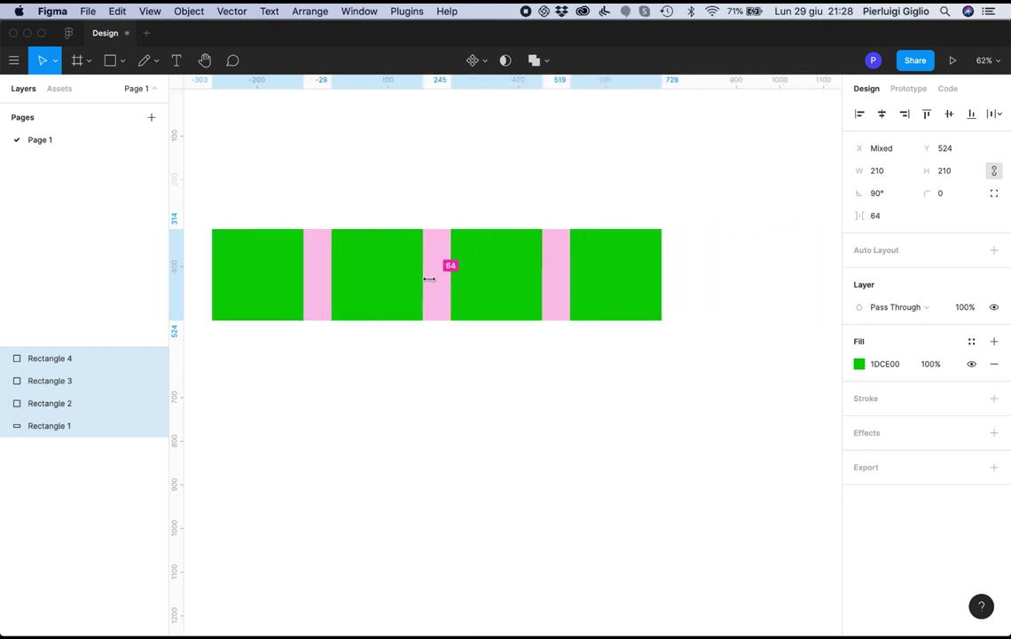
pyautogui.moveTo(451, 277)
pyautogui.mouseDown()
pyautogui.moveTo(438, 270)
pyautogui.moveTo(537, 265)
pyautogui.moveTo(474, 271)
pyautogui.moveTo(517, 267)
pyautogui.moveTo(487, 272)
pyautogui.mouseUp()
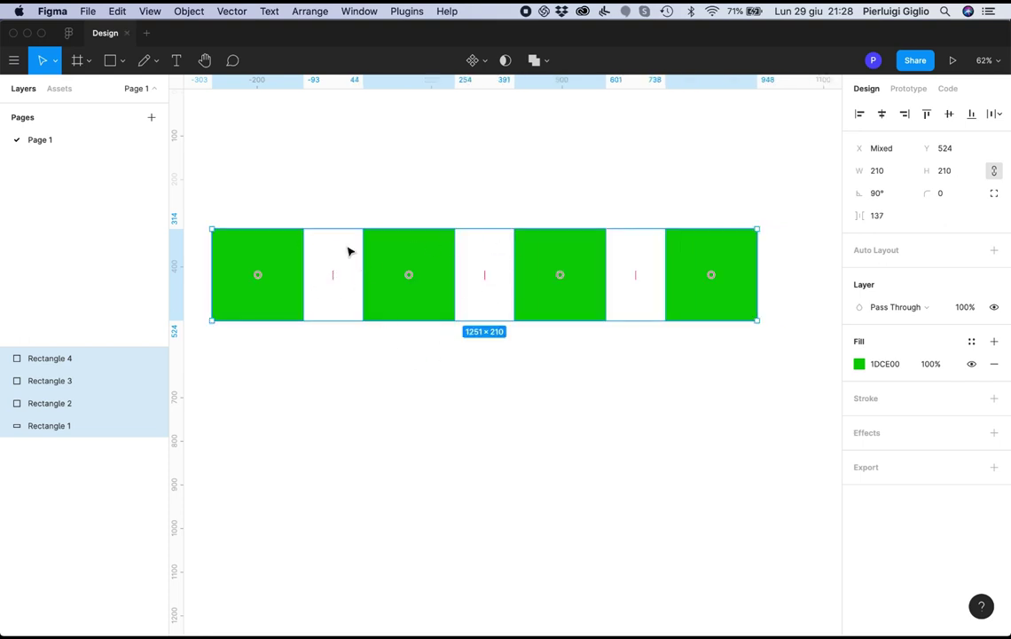
pyautogui.click(474, 194)
pyautogui.moveTo(245, 186)
pyautogui.mouseDown()
pyautogui.moveTo(371, 233)
pyautogui.moveTo(777, 332)
pyautogui.mouseUp()
# Step: Rotate the row of squares into a column and move the second square lower
pyautogui.moveTo(266, 197); pyautogui.dragTo(505, 152)
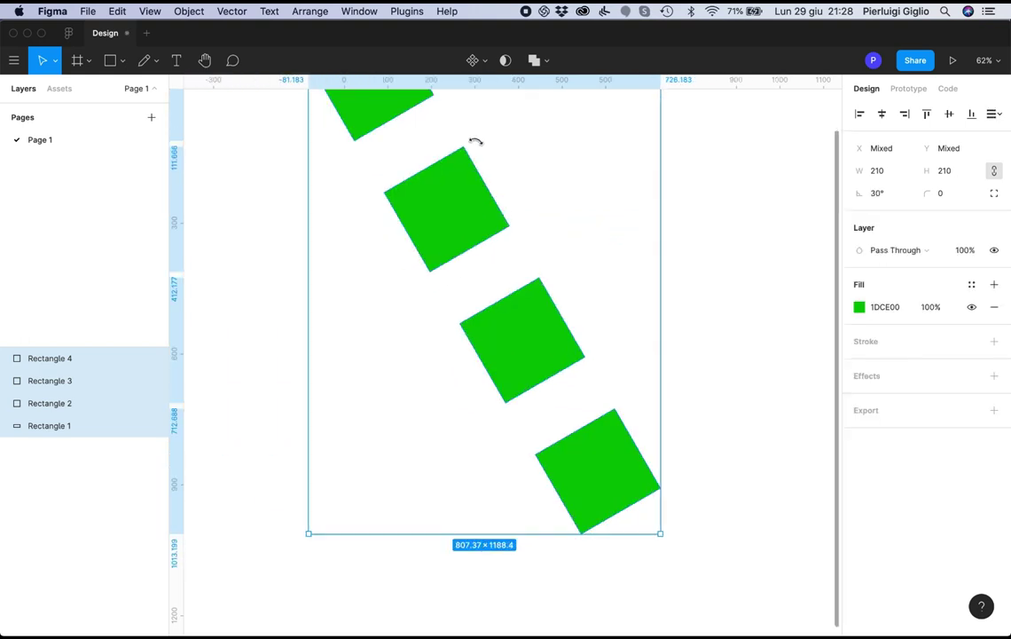
pyautogui.hscroll(2, 505, 153)
pyautogui.click(530, 219)
pyautogui.moveTo(417, 302); pyautogui.dragTo(499, 345)
pyautogui.moveTo(428, 344); pyautogui.dragTo(428, 358)
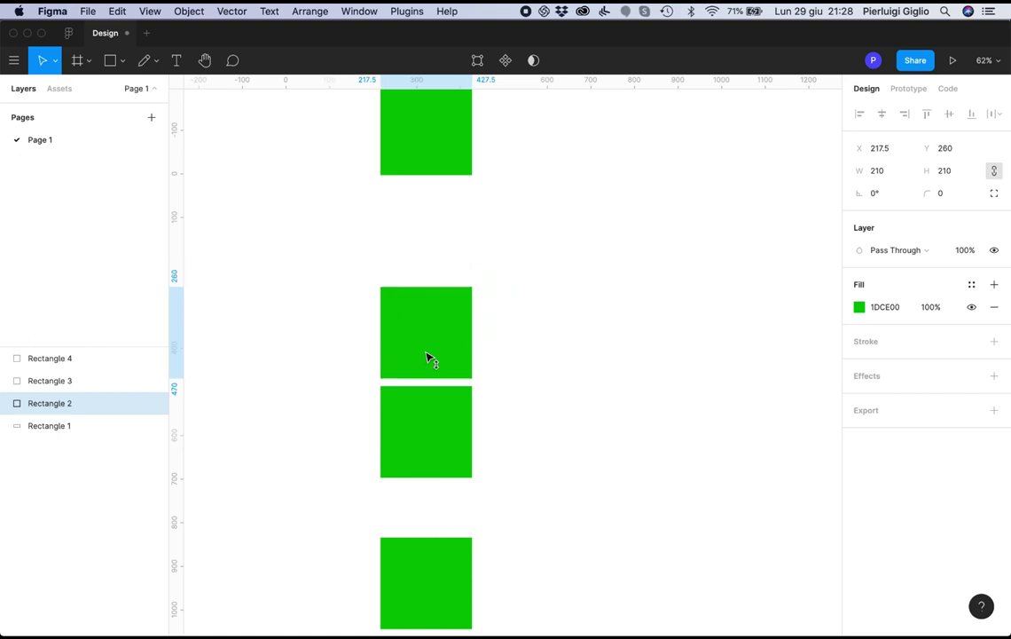
pyautogui.scroll(2, 428, 357)
pyautogui.scroll(-2, 428, 356)
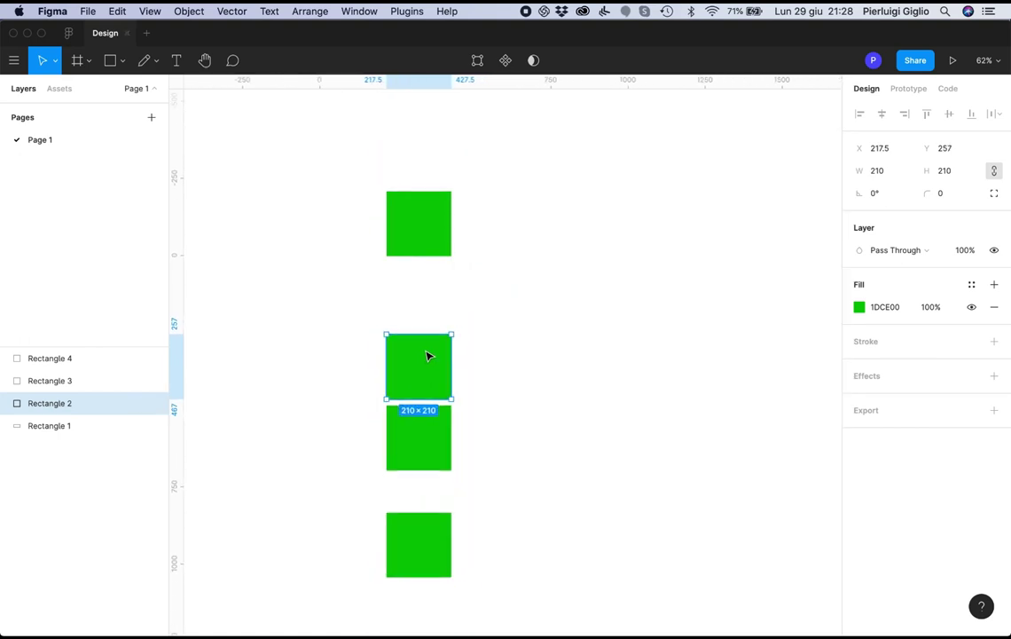
# Step: Space the four green squares evenly down the column
pyautogui.moveTo(334, 165); pyautogui.dragTo(485, 542)
pyautogui.scroll(2, 484, 542)
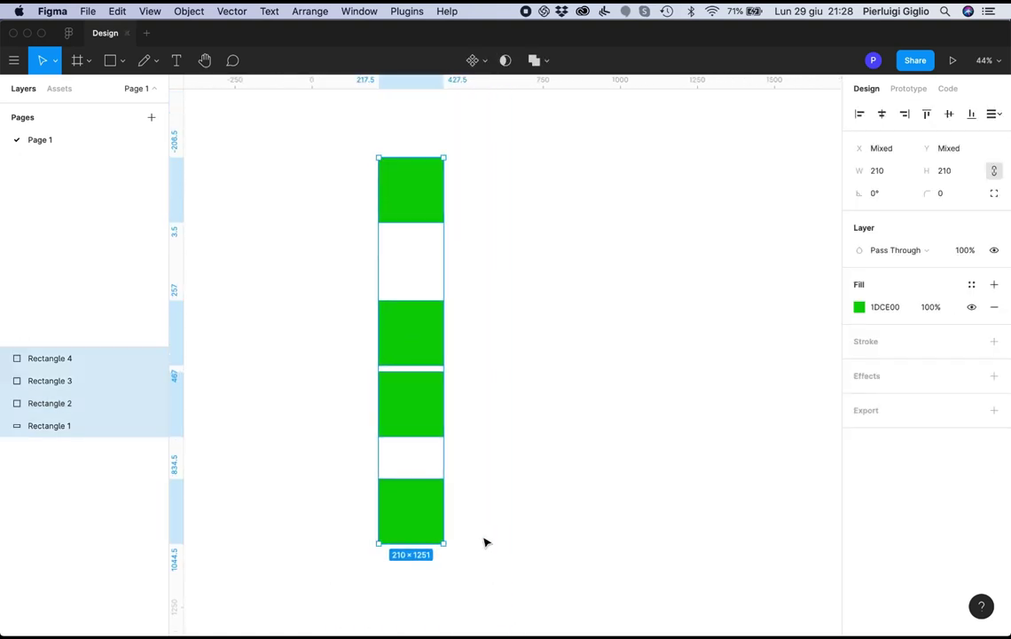
pyautogui.click(995, 119)
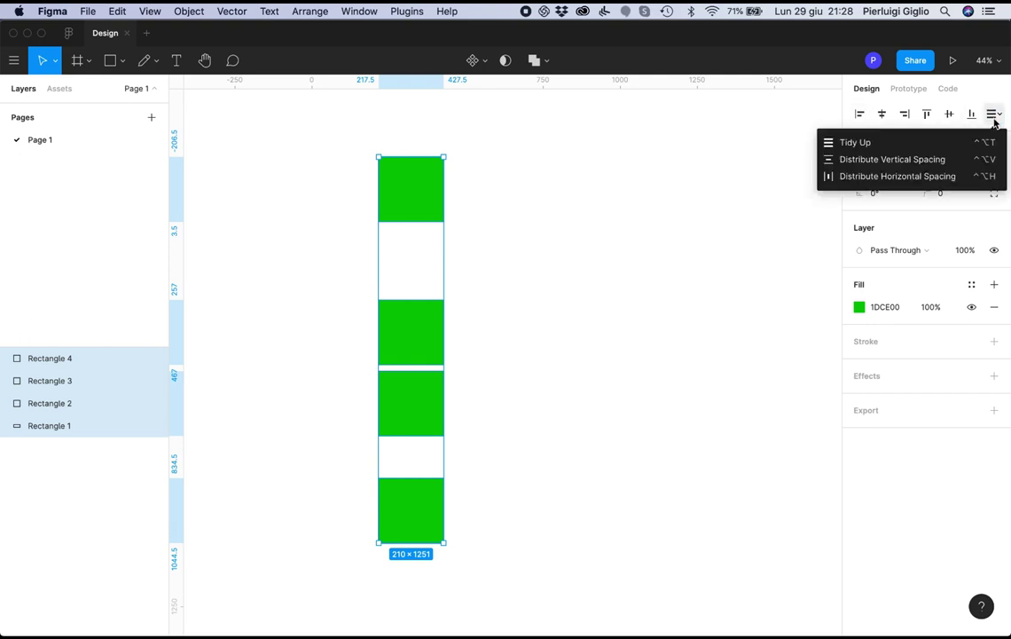
pyautogui.click(905, 166)
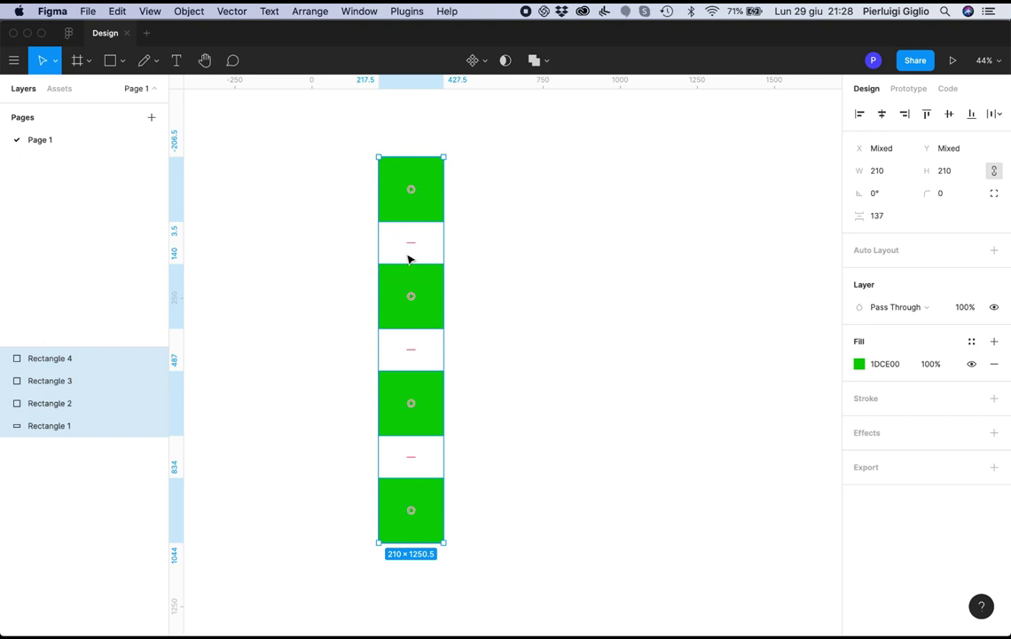
pyautogui.scroll(-2, 408, 258)
pyautogui.scroll(5, 407, 256)
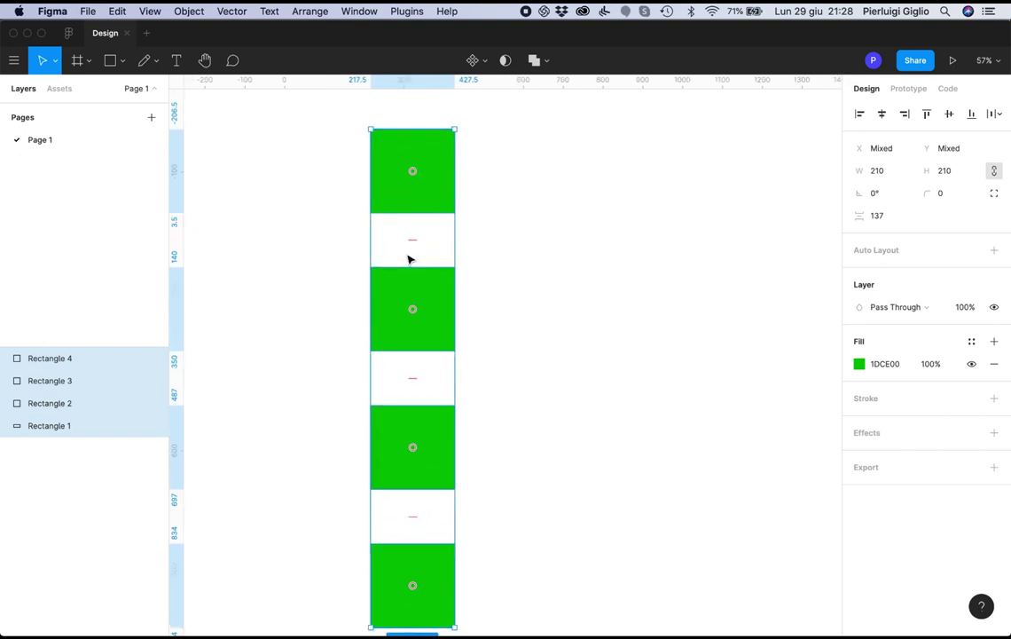
# Step: Clear the selection so no green square remains selected
pyautogui.click(710, 307)
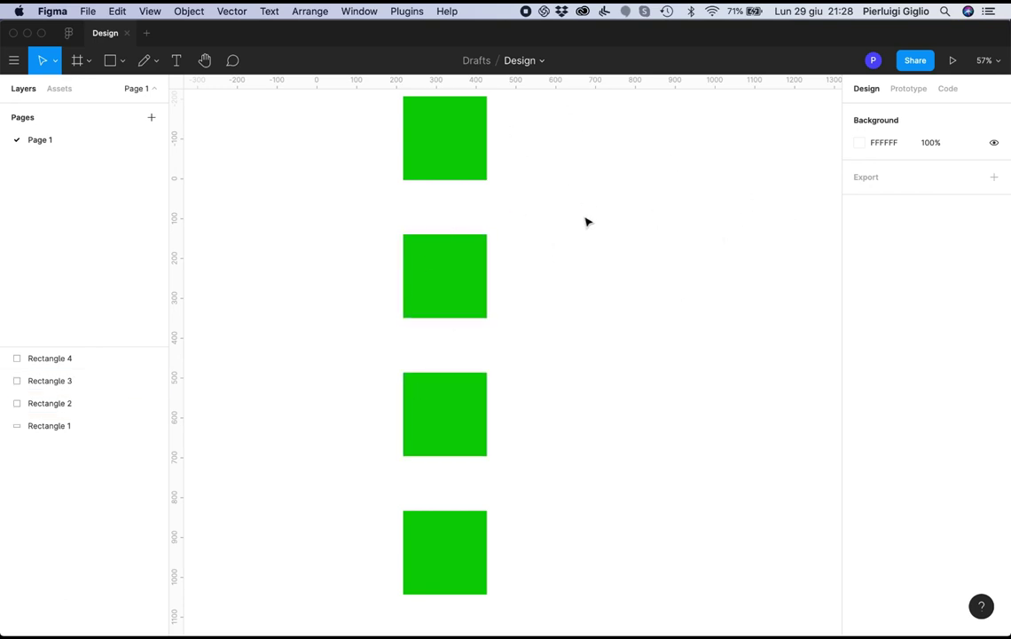
pyautogui.scroll(3, 585, 222)
pyautogui.hscroll(-3, 585, 222)
pyautogui.hscroll(-3, 585, 222)
pyautogui.scroll(-1, 585, 222)
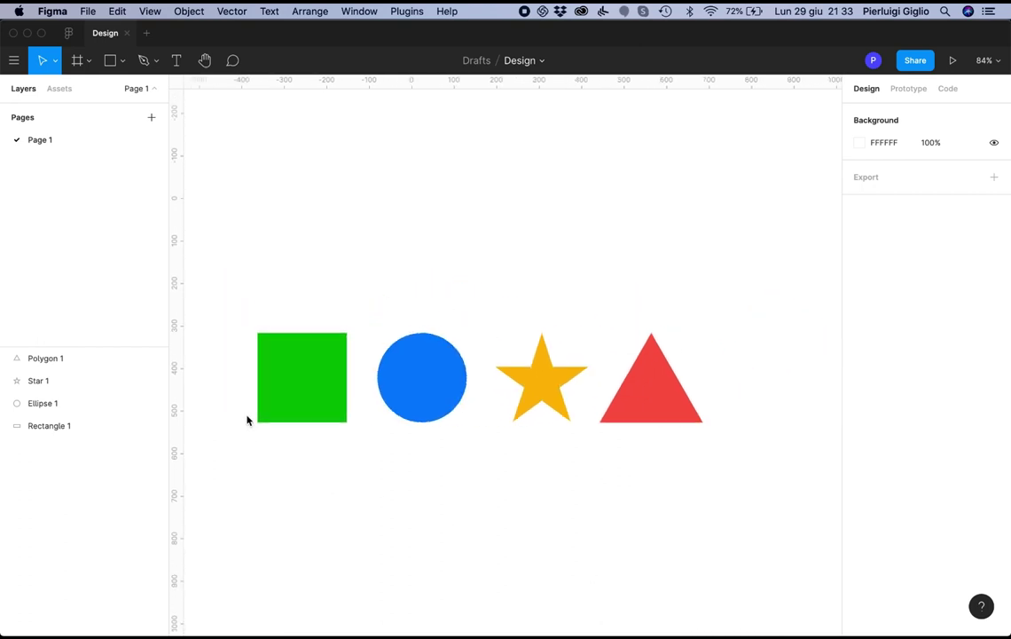
# Step: Scroll the canvas up toward the green square in the row of four shapes
pyautogui.scroll(5, 247, 418)
pyautogui.scroll(5, 247, 418)
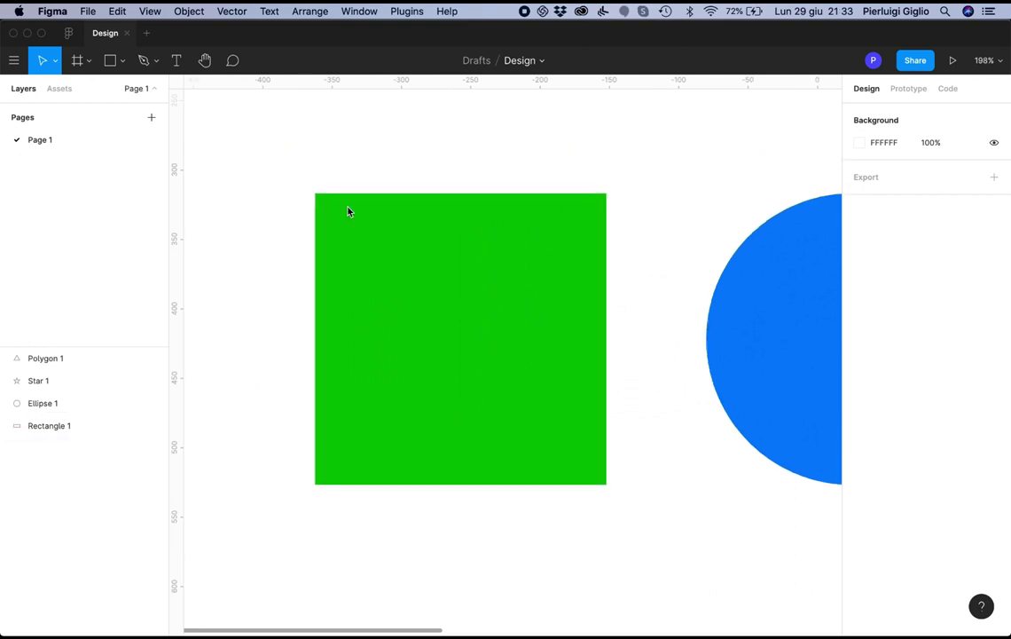
# Step: Try proportional scaling on the green square, including width 400, undoing back to 210×210
pyautogui.scroll(3, 348, 211)
pyautogui.click(417, 293)
pyautogui.scroll(-1, 417, 294)
pyautogui.hscroll(1, 417, 293)
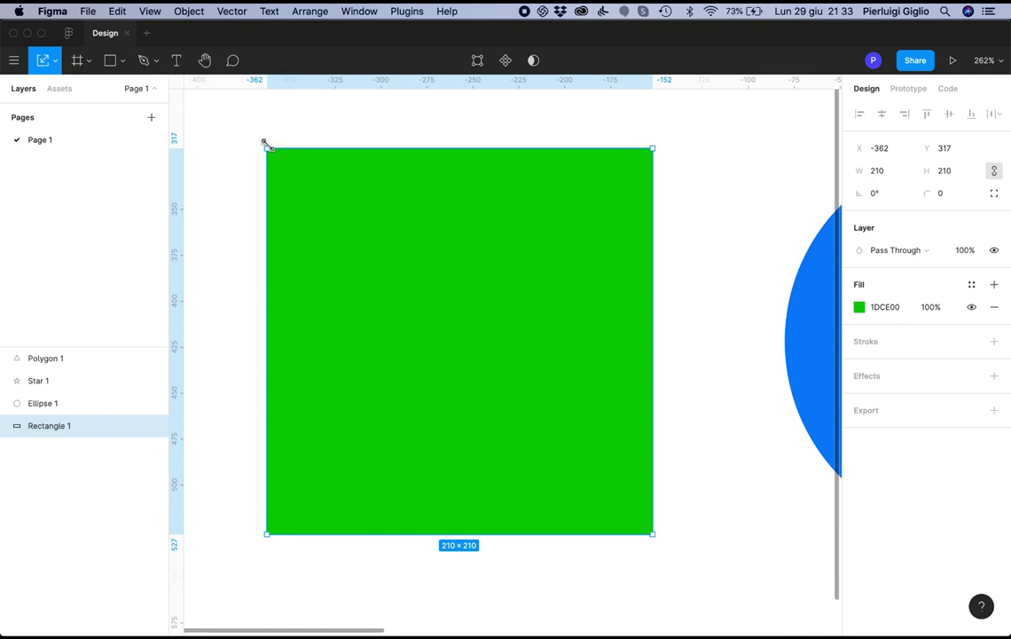
pyautogui.click(54, 60)
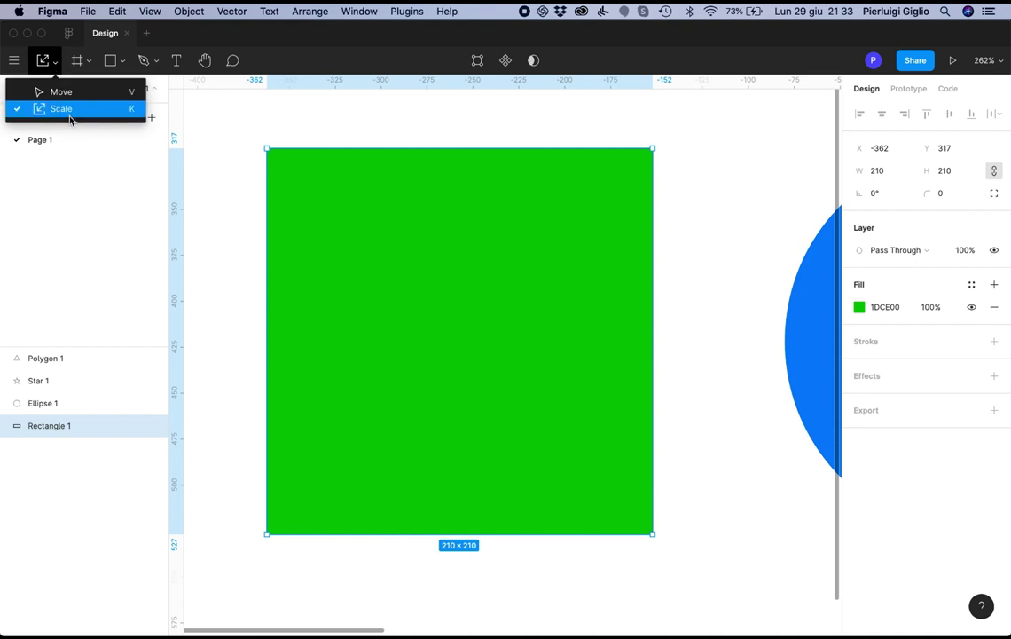
pyautogui.click(263, 148)
pyautogui.moveTo(264, 148)
pyautogui.mouseDown()
pyautogui.moveTo(388, 251)
pyautogui.moveTo(548, 420)
pyautogui.moveTo(502, 406)
pyautogui.moveTo(248, 249)
pyautogui.moveTo(260, 231)
pyautogui.moveTo(436, 360)
pyautogui.moveTo(266, 148)
pyautogui.mouseUp()
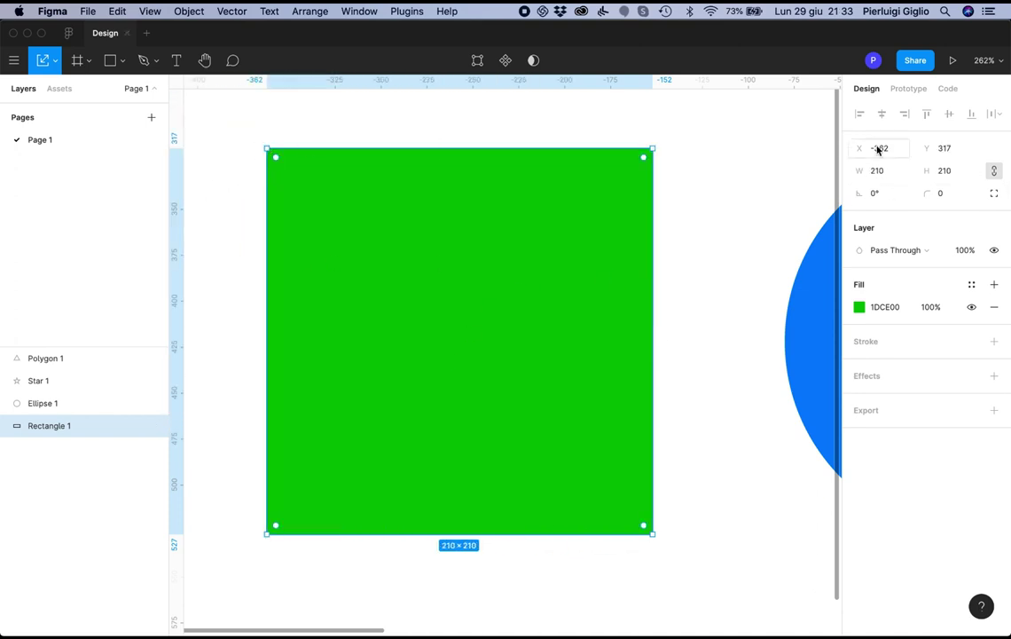
pyautogui.moveTo(261, 145)
pyautogui.mouseDown()
pyautogui.moveTo(542, 422)
pyautogui.moveTo(244, 178)
pyautogui.moveTo(374, 282)
pyautogui.mouseUp()
pyautogui.press('super+z')
pyautogui.click(892, 174)
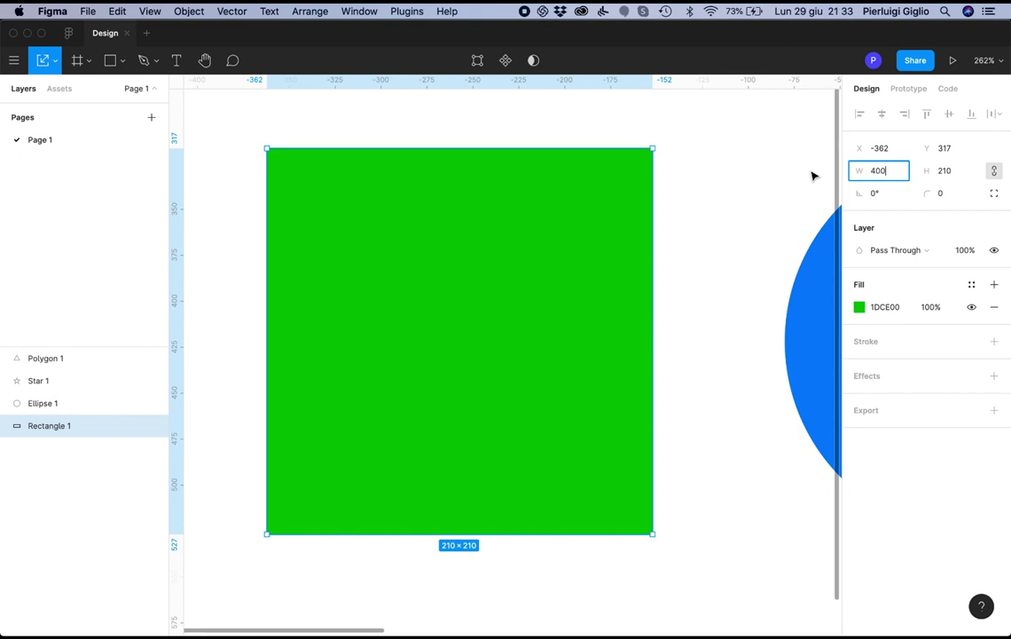
pyautogui.press('Return')
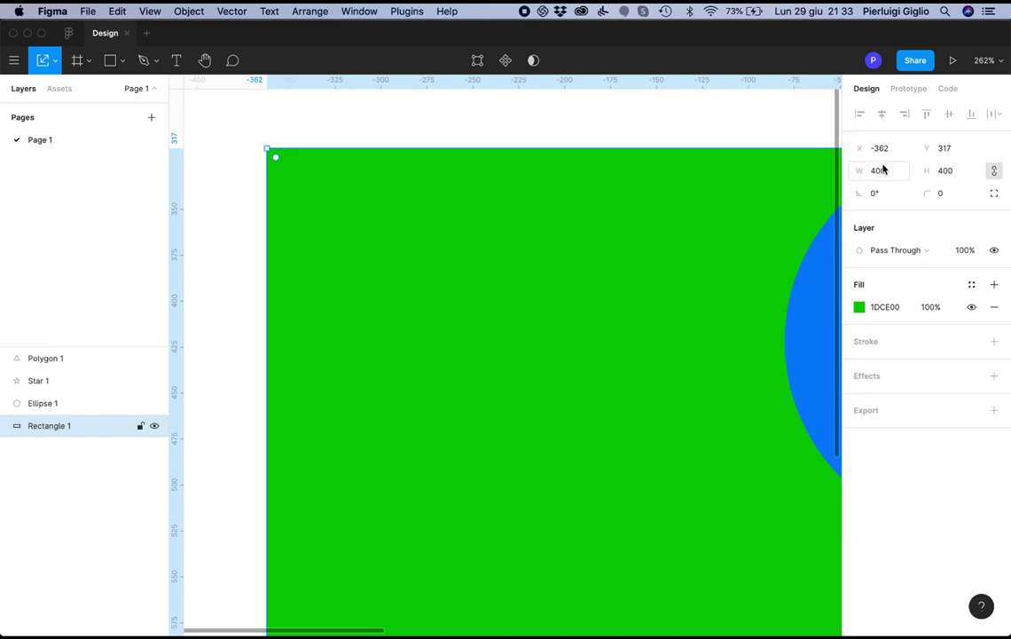
pyautogui.press('super+z')
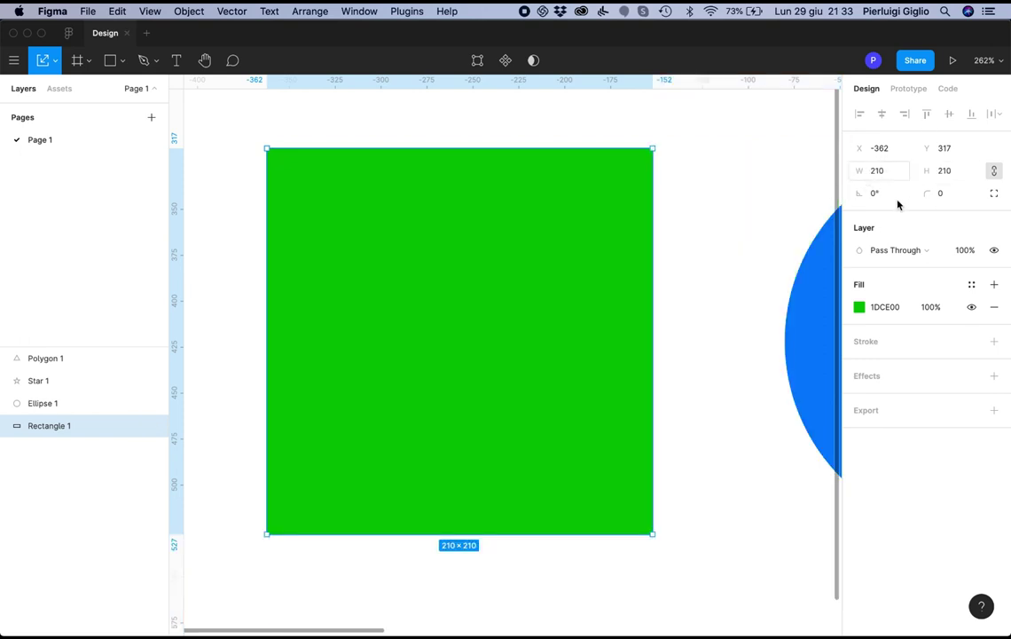
# Step: Unlink width and height, then bring the square's height to 200 keeping width 210
pyautogui.click(994, 172)
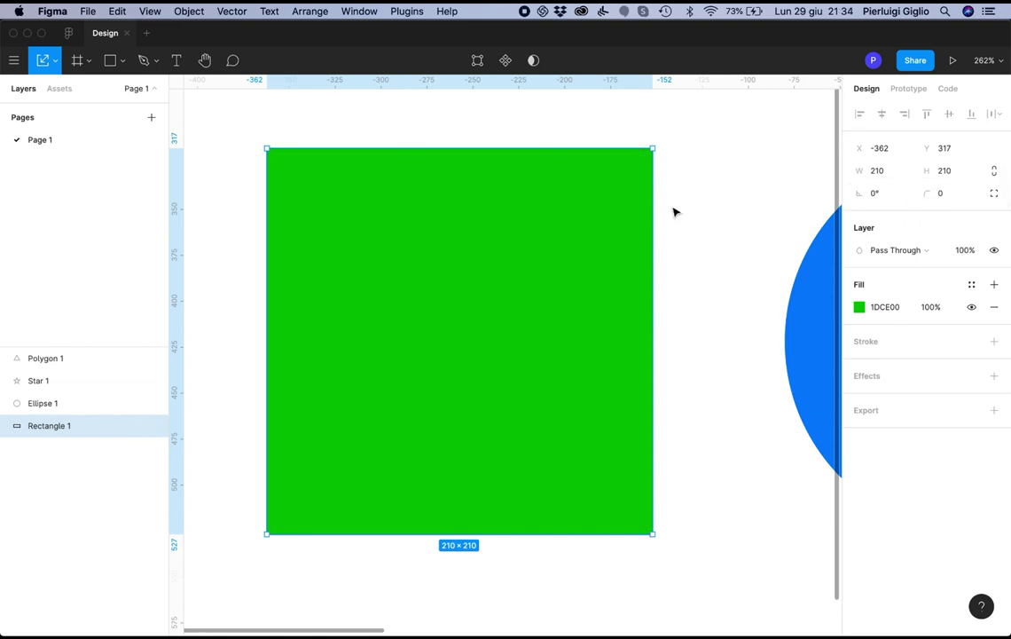
pyautogui.click(945, 171)
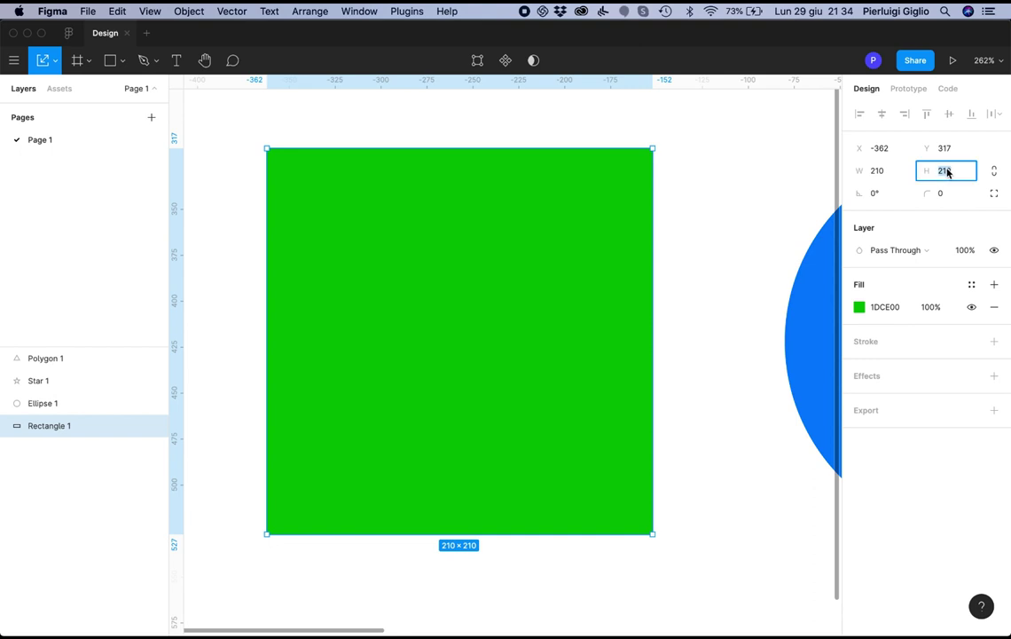
pyautogui.hotkey('shift', 'Up')
pyautogui.hotkey('shift', 'Up')
pyautogui.hotkey('shift', 'Up')
pyautogui.hotkey('shift', 'Up')
pyautogui.hotkey('shift', 'Down')
pyautogui.hotkey('shift', 'Down')
pyautogui.hotkey('shift', 'Down')
pyautogui.hotkey('shift', 'Down')
pyautogui.hotkey('shift', 'Down')
pyautogui.hotkey('shift', 'Down')
pyautogui.hotkey('shift', 'Down')
pyautogui.hotkey('shift', 'Down')
pyautogui.hotkey('shift', 'Down')
pyautogui.hotkey('shift', 'Up')
pyautogui.hotkey('shift', 'Up')
pyautogui.hotkey('shift', 'Up')
pyautogui.hotkey('shift', 'Up')
pyautogui.hotkey('shift', 'Up')
pyautogui.hotkey('shift', 'Up')
pyautogui.hotkey('shift', 'Up')
pyautogui.hotkey('shift', 'Down')
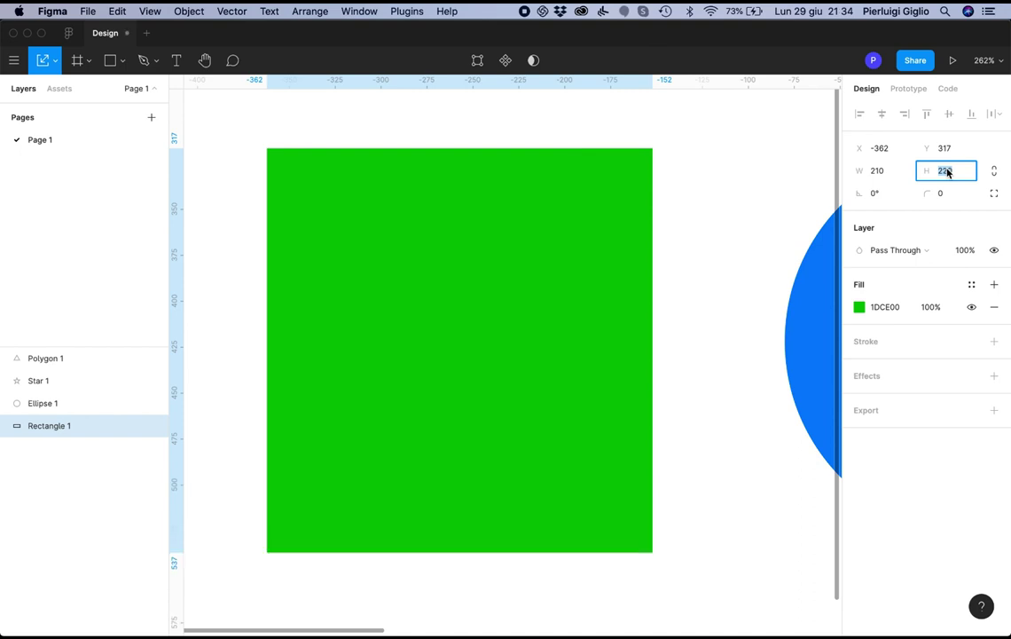
pyautogui.hotkey('shift', 'Down')
pyautogui.hotkey('shift', 'Down')
pyautogui.hotkey('shift', 'Down')
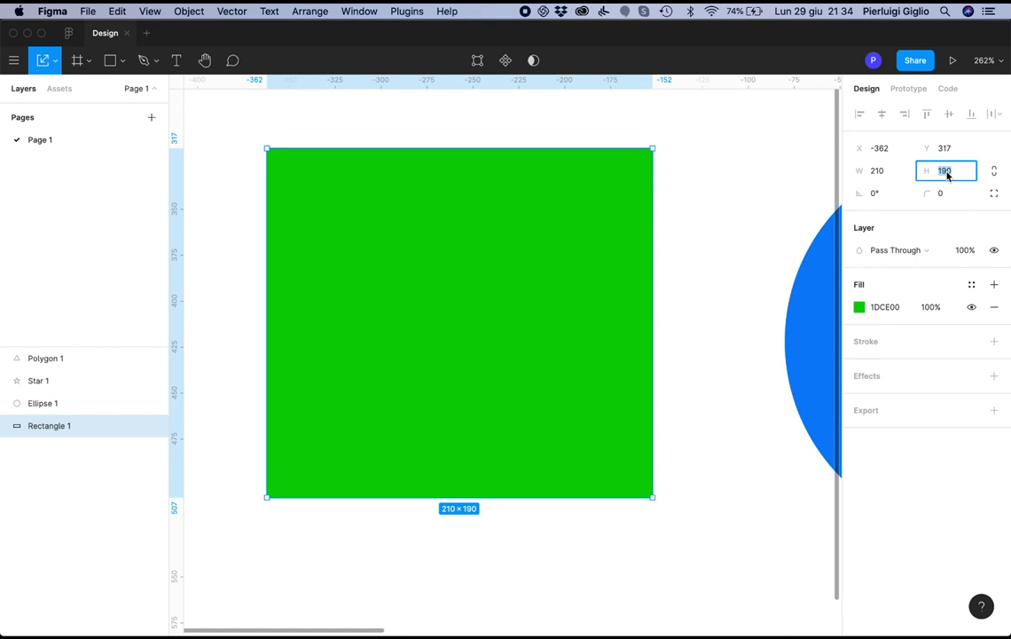
pyautogui.hotkey('shift', 'Up')
pyautogui.hotkey('shift', 'Up')
pyautogui.hotkey('shift', 'Up')
pyautogui.hotkey('shift', 'Up')
pyautogui.hotkey('shift', 'Down')
pyautogui.hotkey('shift', 'Down')
pyautogui.hotkey('shift', 'Down')
pyautogui.hotkey('shift', 'Up')
pyautogui.hotkey('shift', 'Up')
pyautogui.hotkey('shift', 'Up')
pyautogui.hotkey('shift', 'Down')
pyautogui.hotkey('shift', 'Down')
pyautogui.hotkey('shift', 'Up')
pyautogui.hotkey('shift', 'Up')
pyautogui.hotkey('shift', 'Down')
pyautogui.hotkey('shift', 'Down')
pyautogui.hotkey('shift', 'Down')
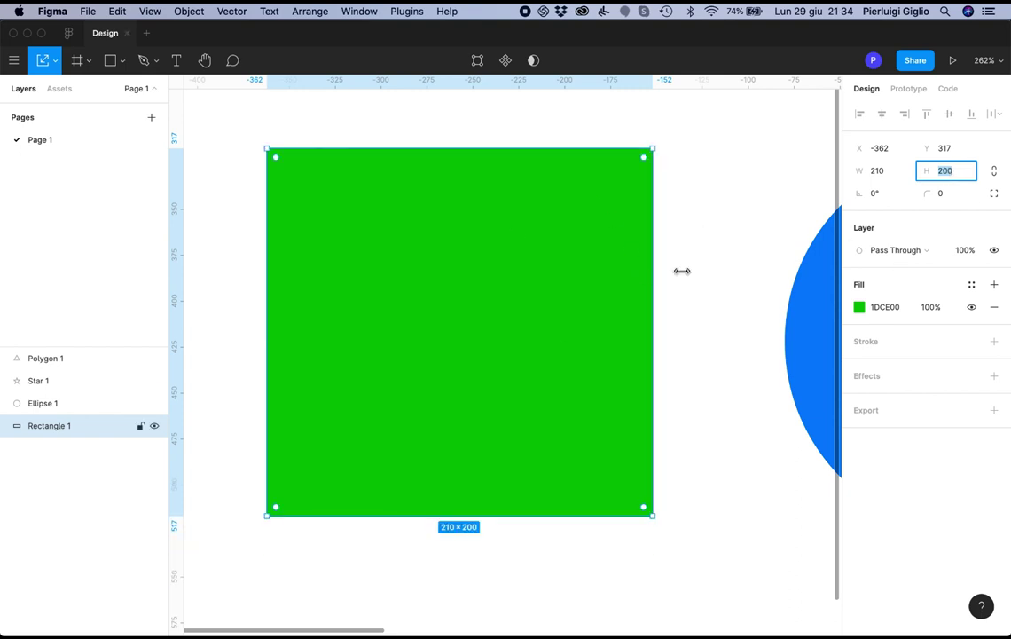
pyautogui.click(693, 281)
pyautogui.scroll(2, 692, 281)
pyautogui.scroll(-4, 692, 281)
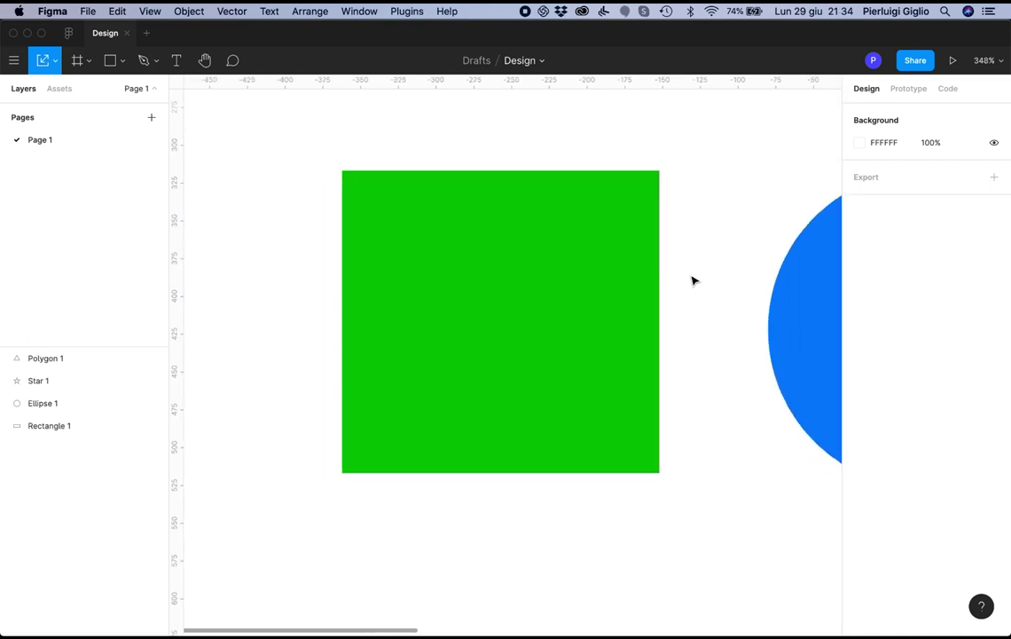
pyautogui.scroll(2, 603, 310)
pyautogui.hscroll(2, 604, 311)
pyautogui.scroll(-2, 429, 354)
pyautogui.scroll(-2, 429, 354)
pyautogui.scroll(4, 430, 354)
pyautogui.scroll(1, 429, 354)
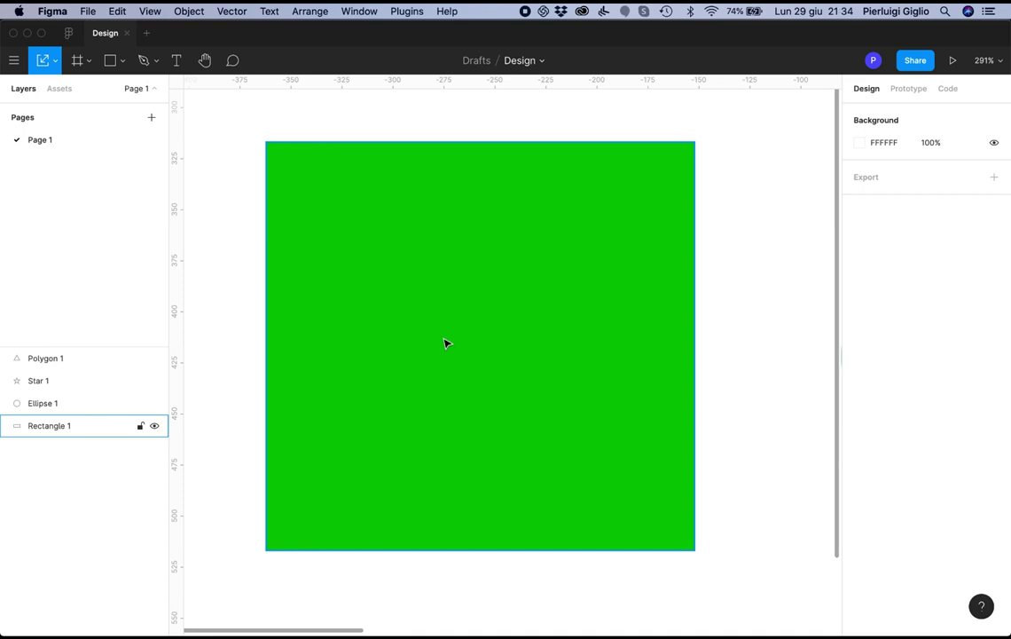
pyautogui.doubleClick(446, 344)
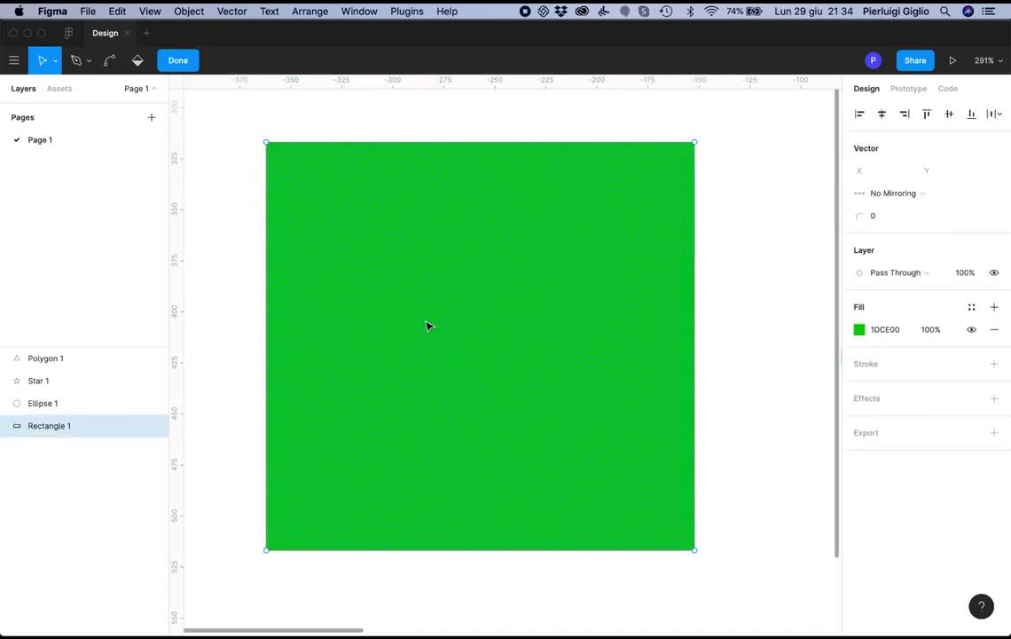
pyautogui.click(267, 144)
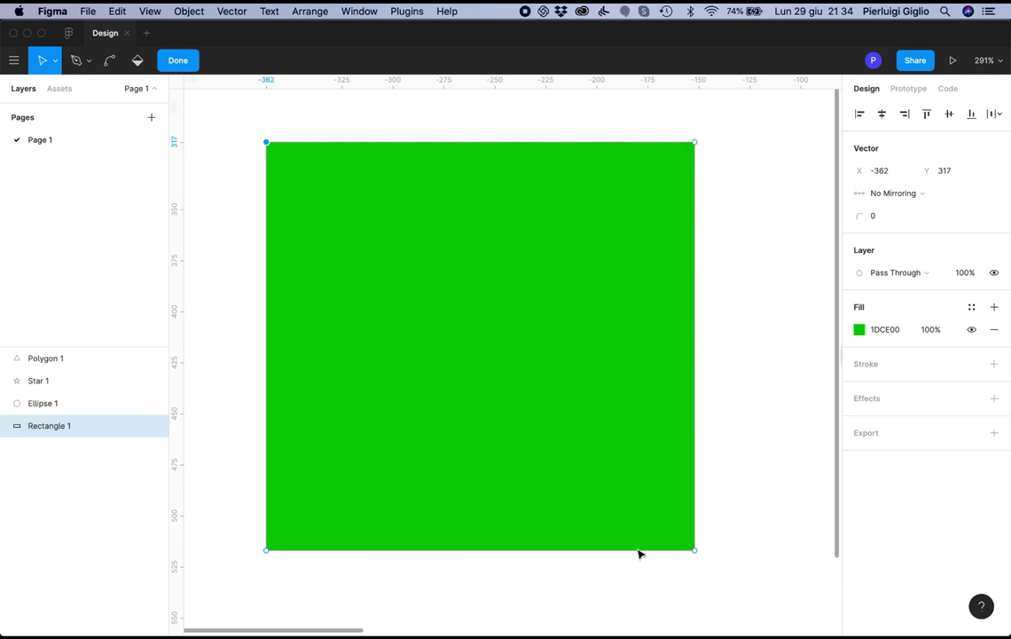
pyautogui.moveTo(696, 552); pyautogui.dragTo(417, 310)
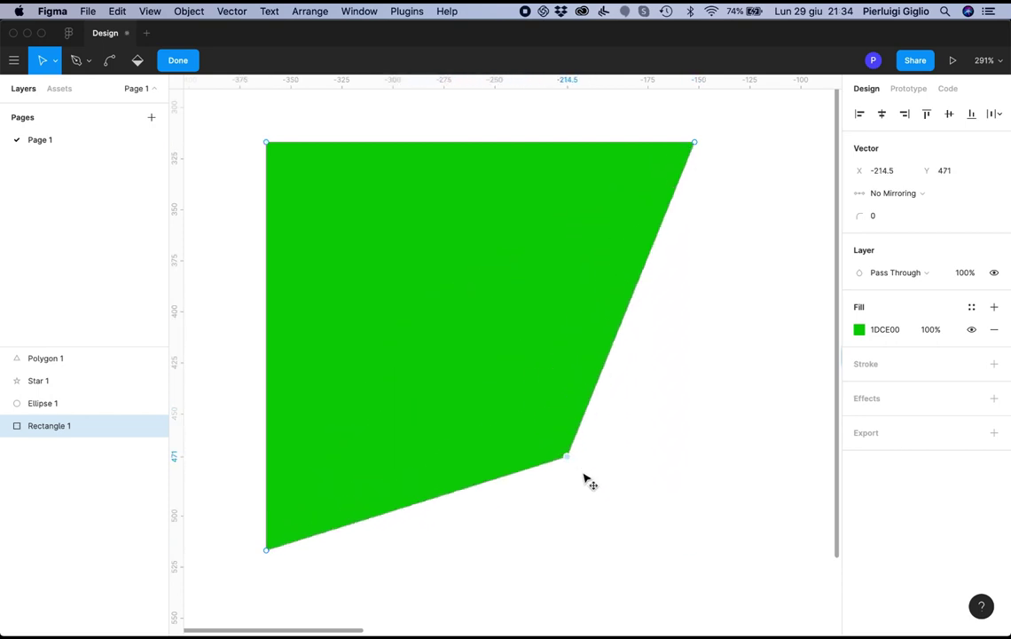
pyautogui.moveTo(415, 309)
pyautogui.mouseDown()
pyautogui.moveTo(677, 562)
pyautogui.moveTo(463, 386)
pyautogui.moveTo(655, 513)
pyautogui.moveTo(627, 481)
pyautogui.mouseUp()
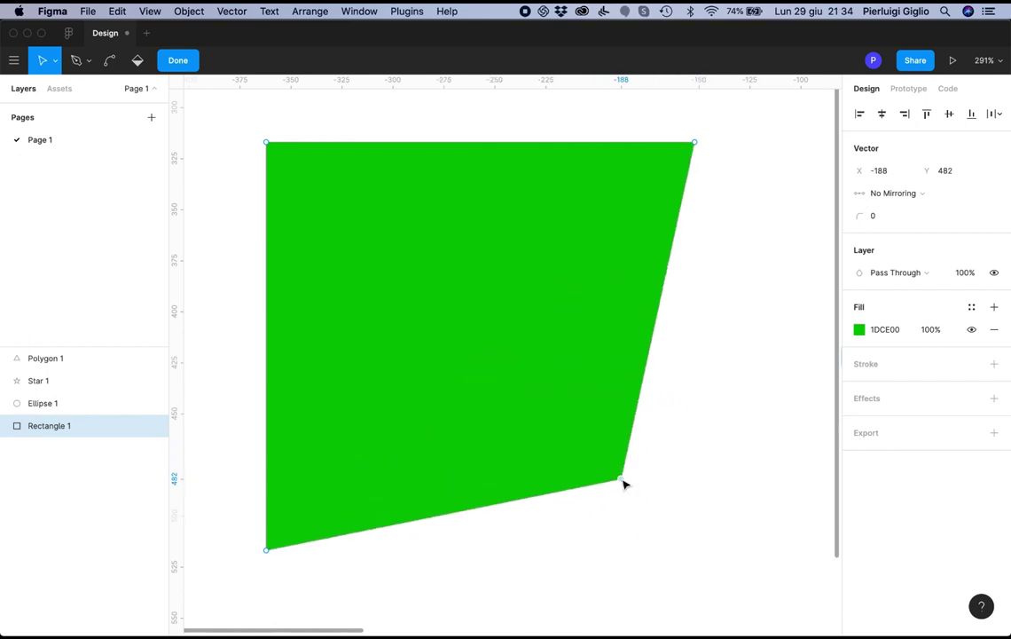
pyautogui.hotkey('ctrl', 'z')
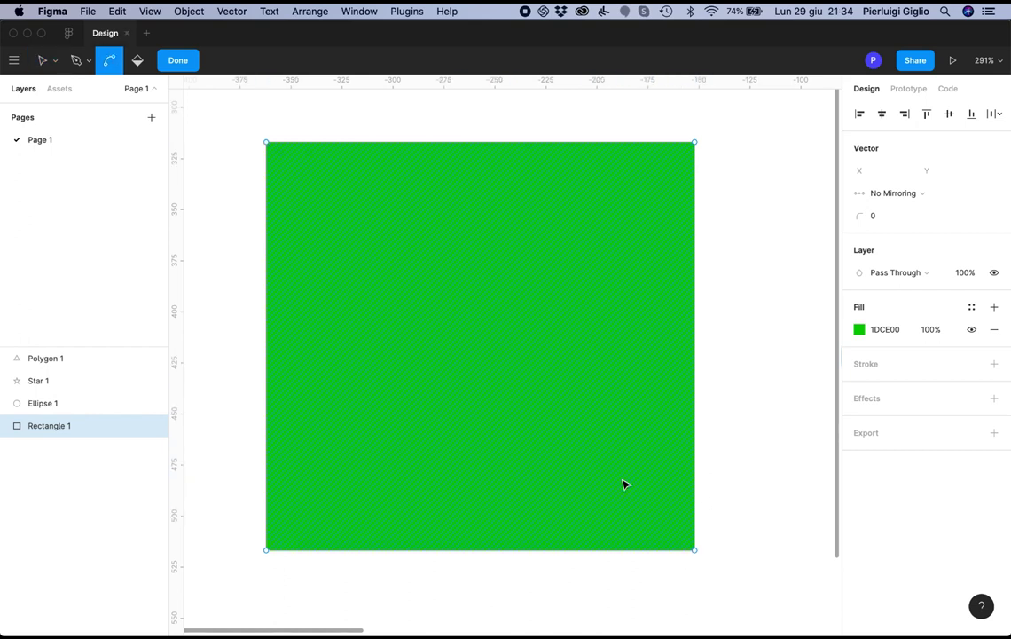
pyautogui.press('Escape')
pyautogui.click(762, 436)
pyautogui.scroll(3, 762, 435)
pyautogui.scroll(-5, 763, 435)
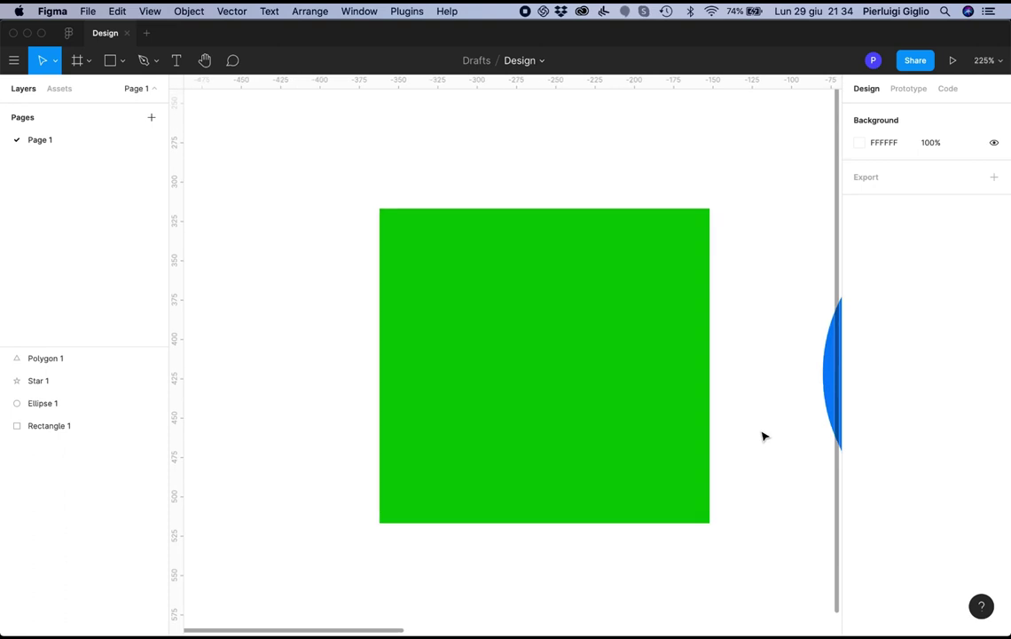
pyautogui.hscroll(5, 763, 435)
pyautogui.doubleClick(610, 350)
pyautogui.hscroll(2, 611, 350)
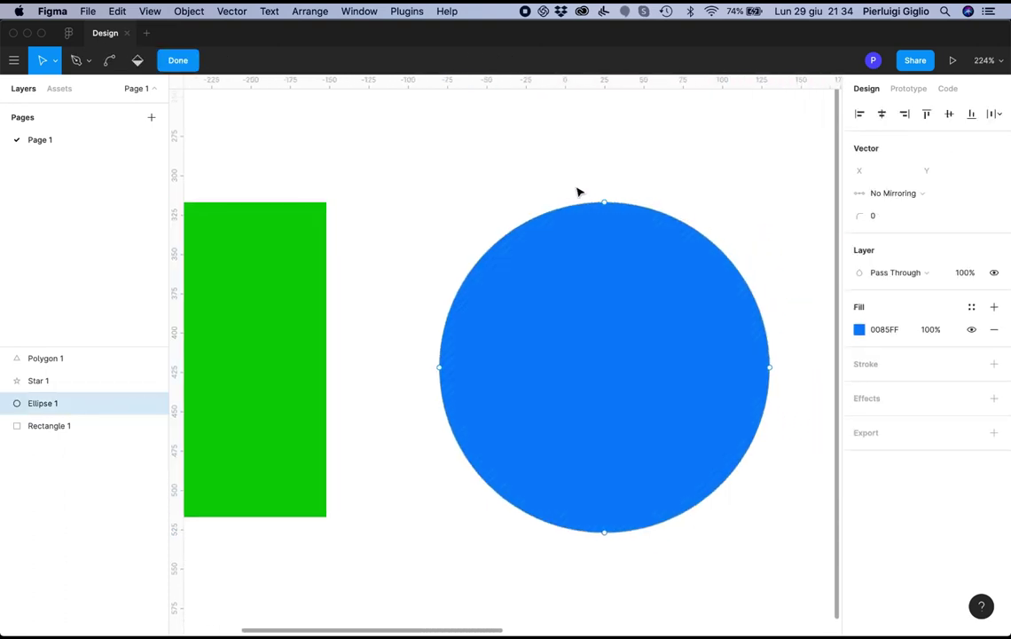
pyautogui.moveTo(607, 205)
pyautogui.mouseDown()
pyautogui.moveTo(600, 175)
pyautogui.moveTo(560, 207)
pyautogui.mouseUp()
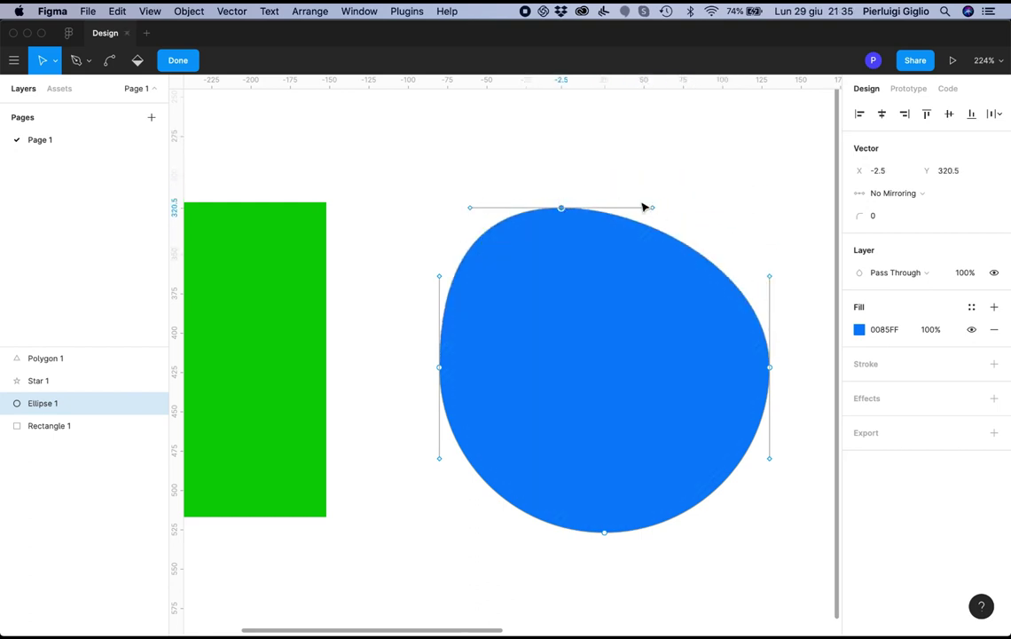
pyautogui.moveTo(656, 210); pyautogui.dragTo(597, 335)
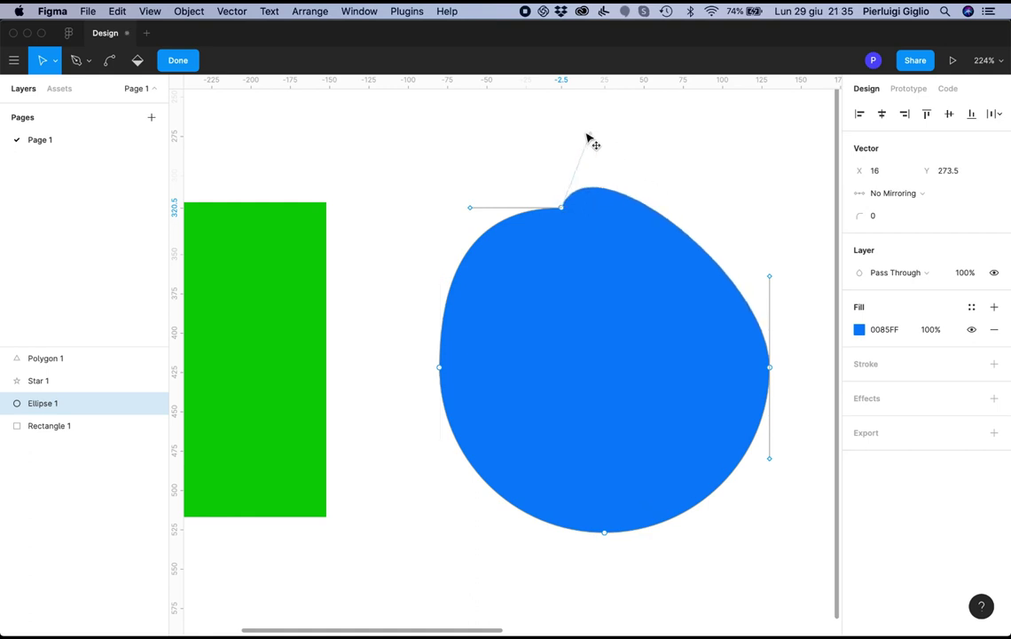
pyautogui.moveTo(603, 344); pyautogui.dragTo(497, 361)
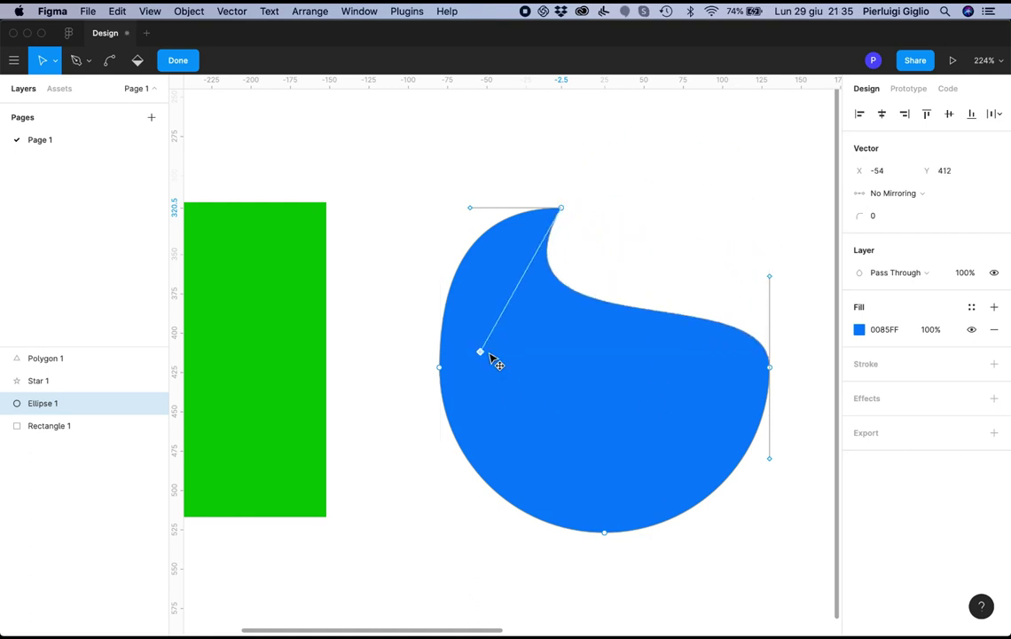
pyautogui.hotkey('ctrl', 'z')
pyautogui.hotkey('ctrl', 'z')
pyautogui.press('v')
pyautogui.hscroll(6, 577, 166)
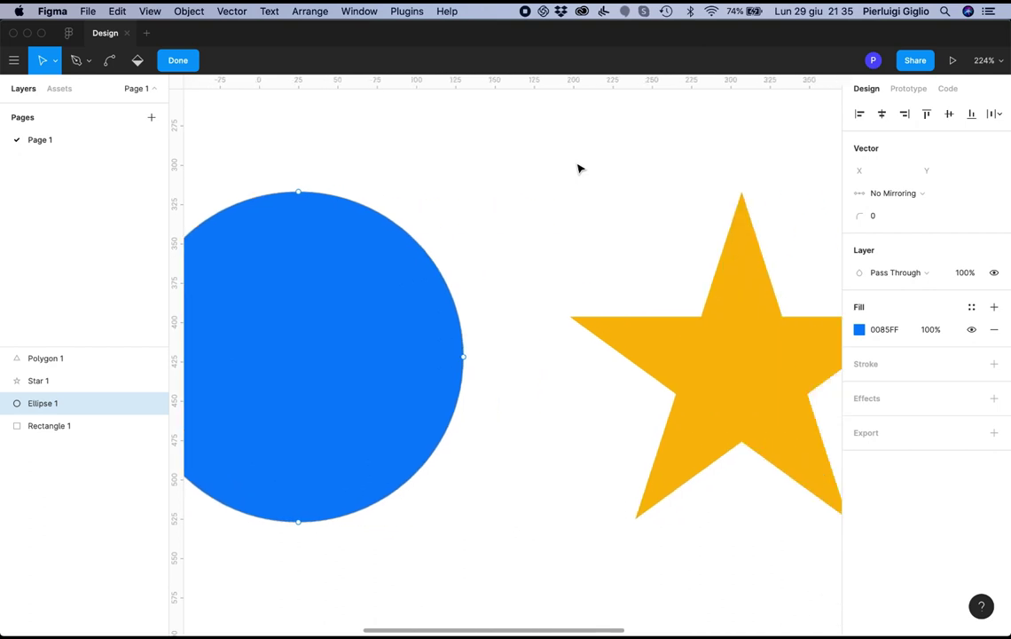
pyautogui.hscroll(3, 558, 213)
pyautogui.press('Escape')
pyautogui.click(584, 330)
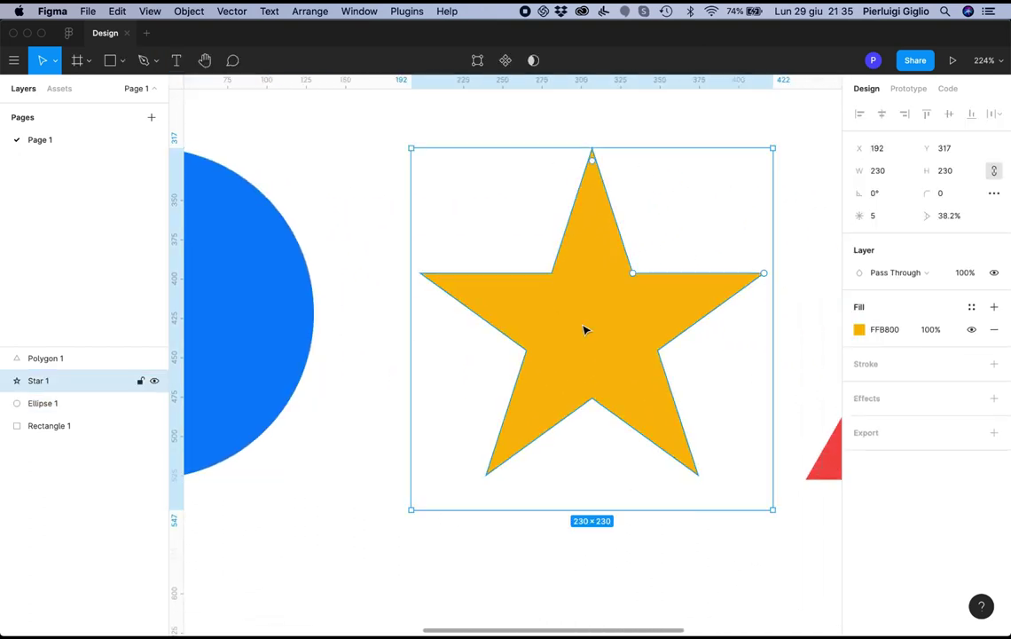
pyautogui.press('Return')
pyautogui.moveTo(592, 148)
pyautogui.mouseDown()
pyautogui.moveTo(543, 322)
pyautogui.moveTo(566, 148)
pyautogui.mouseUp()
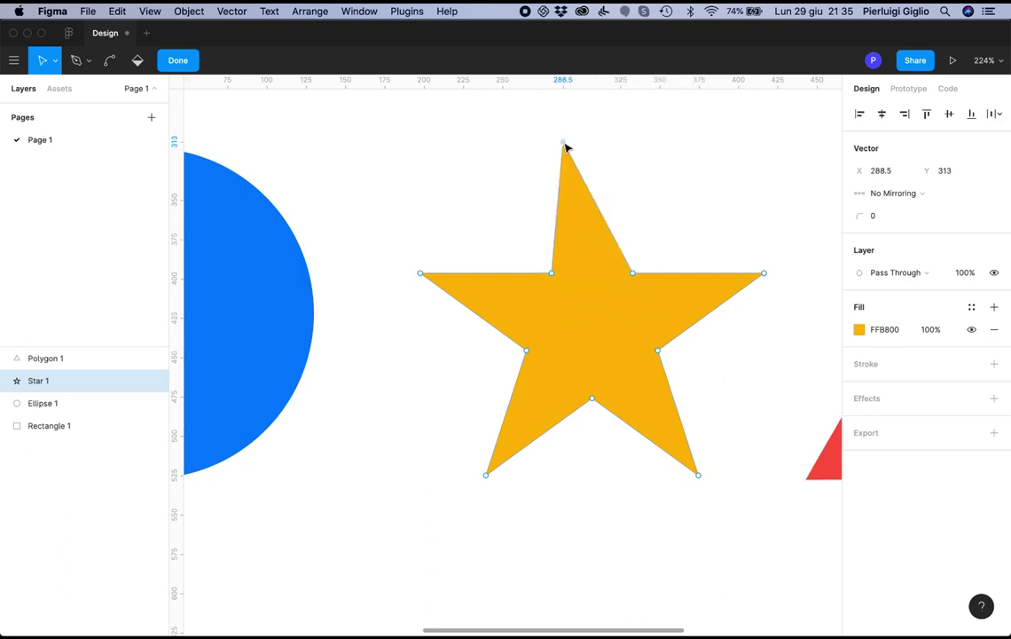
pyautogui.hscroll(3, 565, 148)
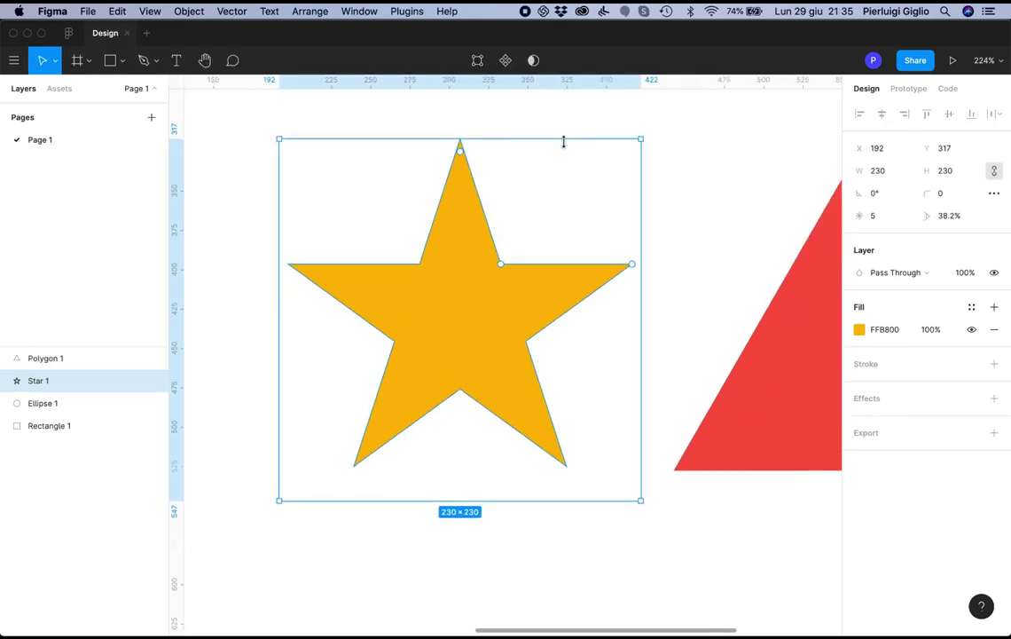
pyautogui.hscroll(4, 564, 140)
pyautogui.click(668, 299)
pyautogui.doubleClick(652, 238)
pyautogui.hscroll(3, 652, 238)
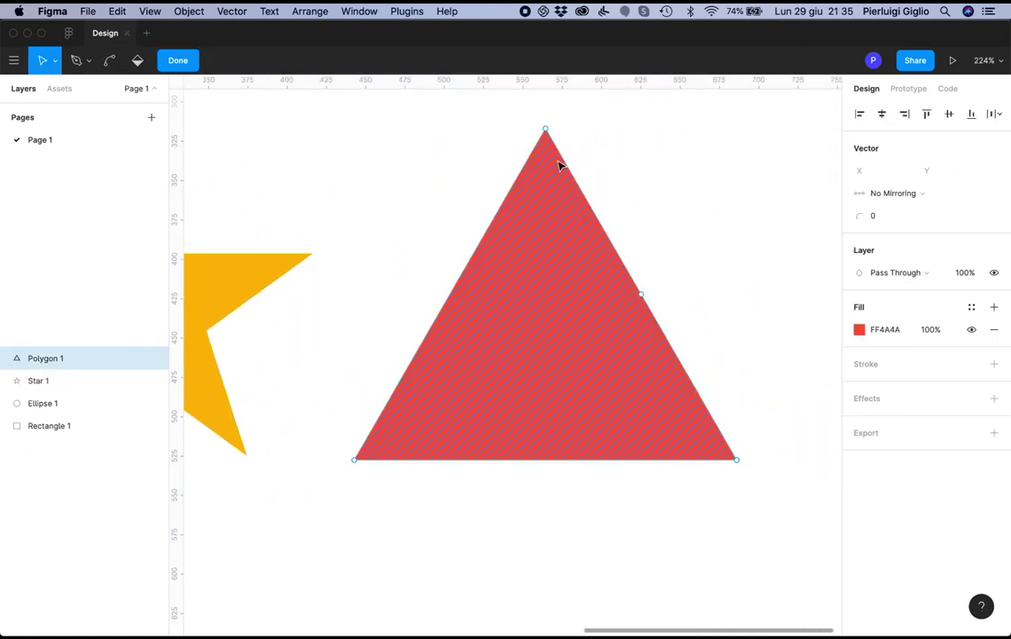
pyautogui.moveTo(548, 132); pyautogui.dragTo(550, 353)
pyautogui.press('super+z')
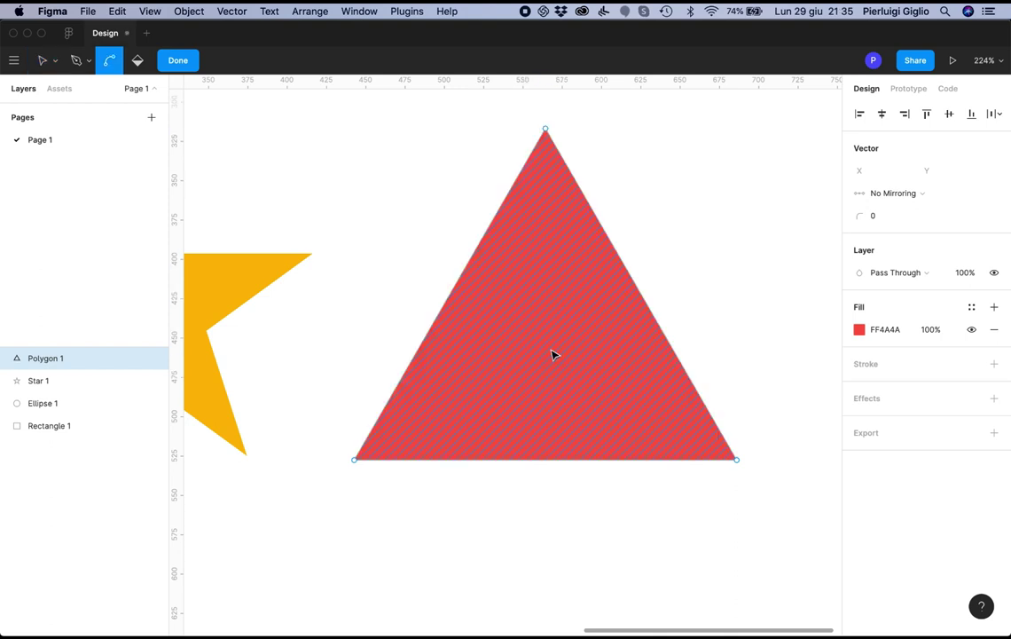
pyautogui.scroll(2, 400, 146)
pyautogui.scroll(-3, 400, 147)
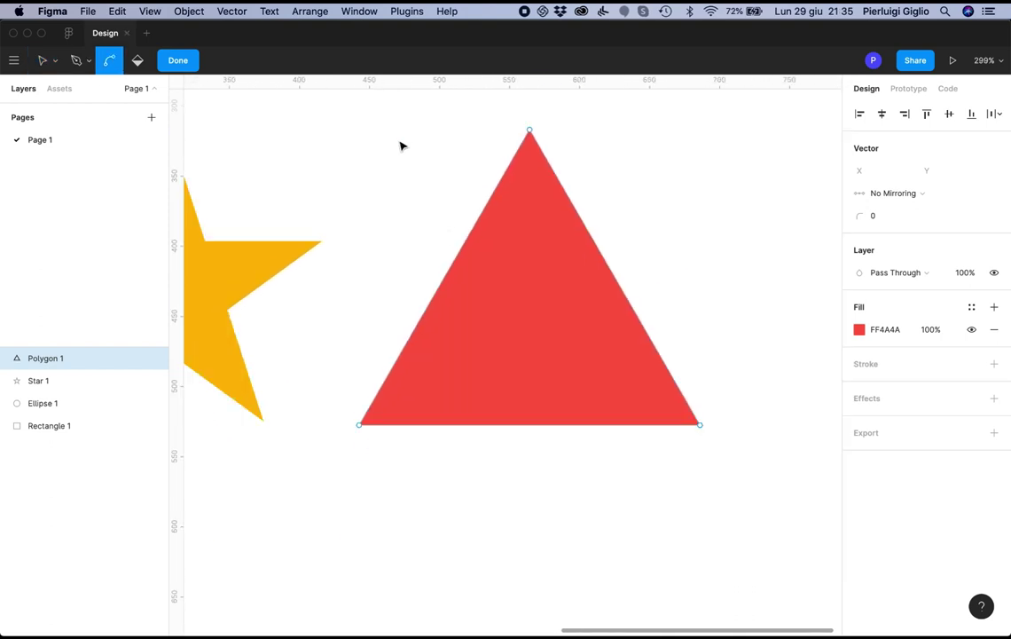
pyautogui.scroll(-2, 400, 146)
pyautogui.scroll(-2, 400, 146)
pyautogui.hscroll(-2, 419, 116)
pyautogui.press('Escape')
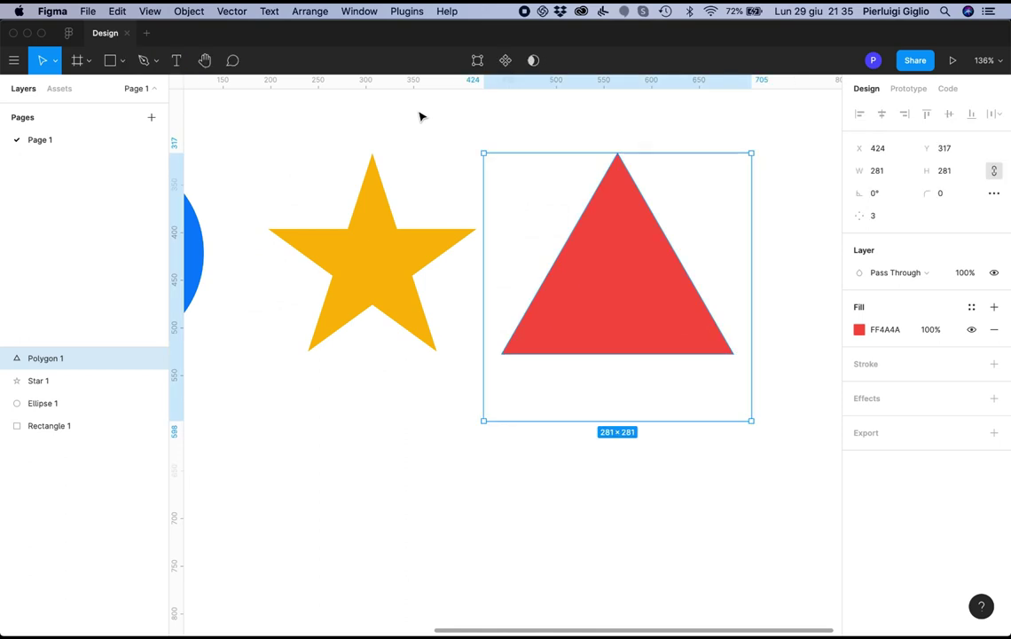
pyautogui.hscroll(-4, 420, 115)
pyautogui.hscroll(-4, 421, 116)
pyautogui.click(492, 265)
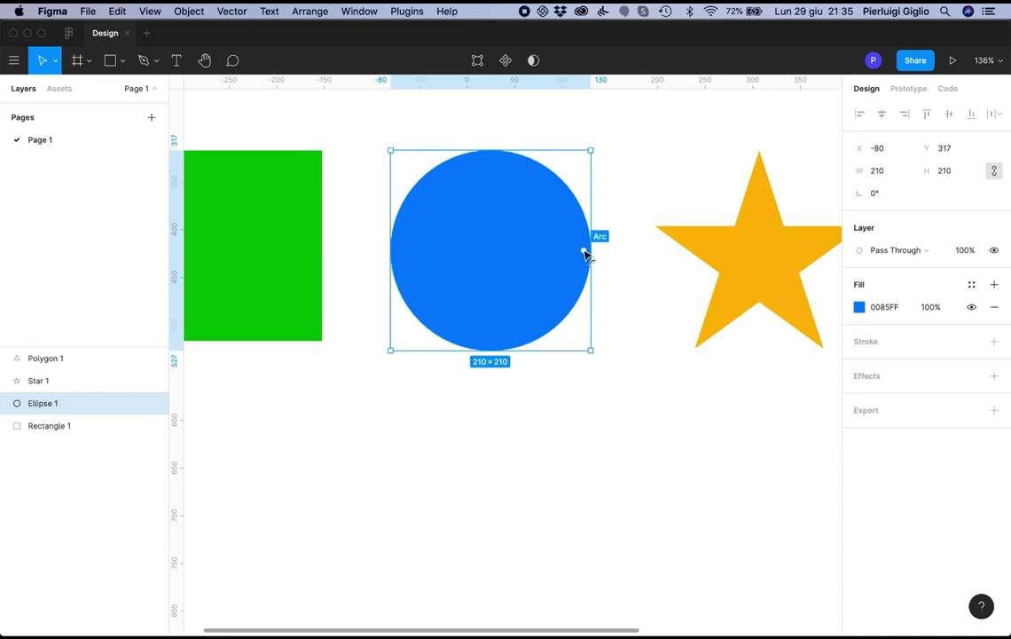
pyautogui.moveTo(585, 253); pyautogui.dragTo(523, 152)
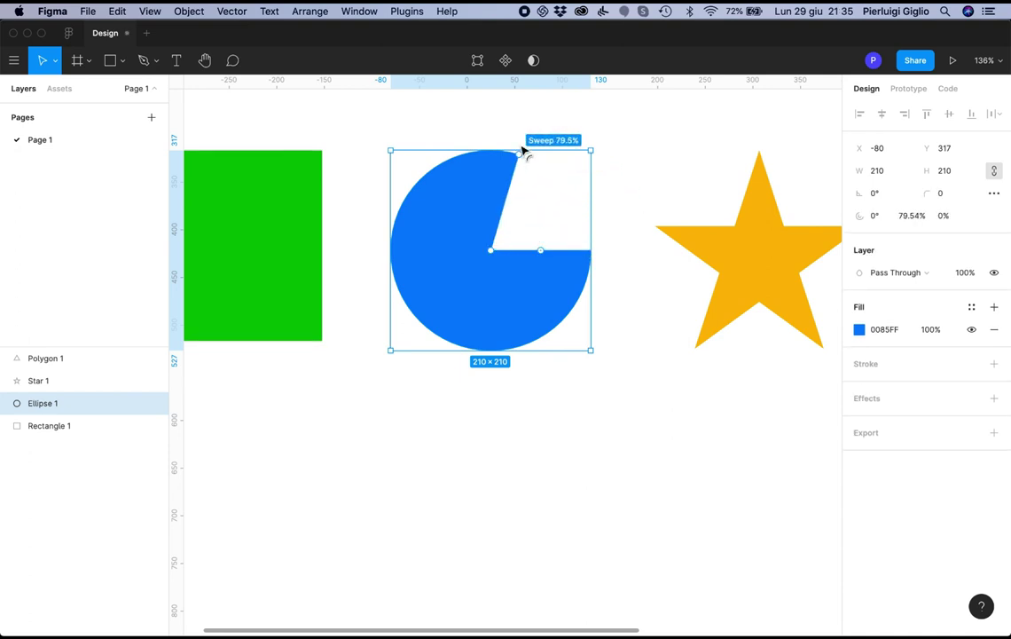
pyautogui.moveTo(523, 153); pyautogui.dragTo(418, 194)
pyautogui.scroll(3, 418, 194)
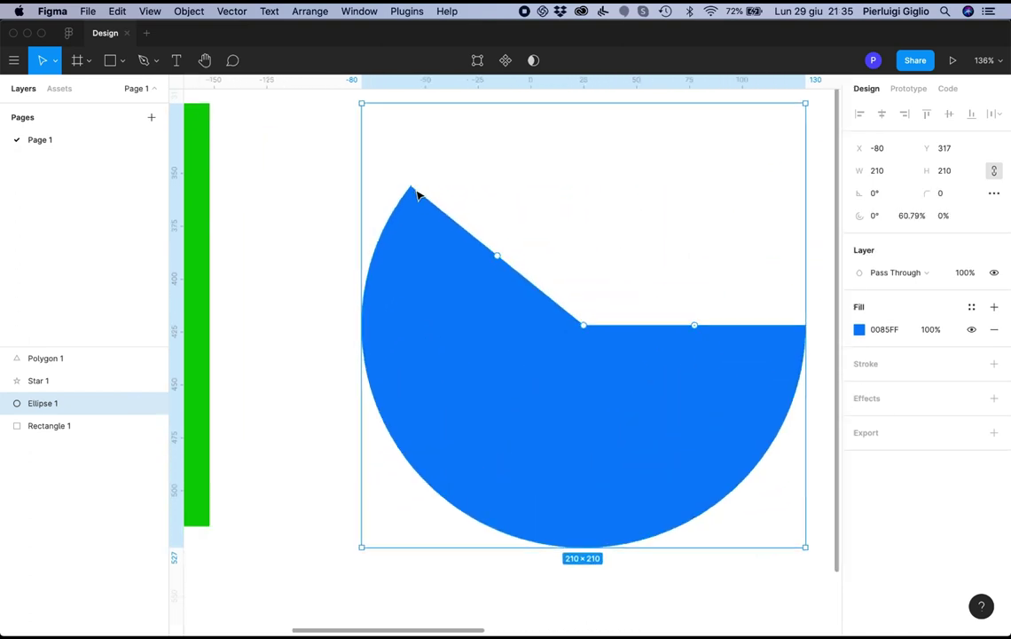
pyautogui.hscroll(3, 416, 195)
pyautogui.moveTo(432, 260); pyautogui.dragTo(468, 305)
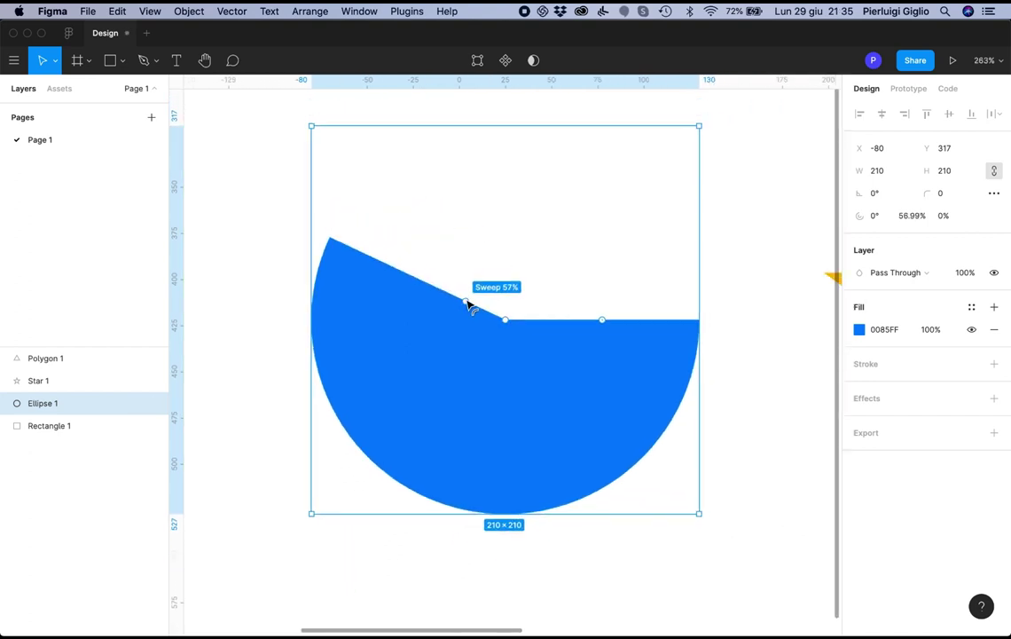
pyautogui.moveTo(602, 321)
pyautogui.mouseDown()
pyautogui.moveTo(538, 318)
pyautogui.moveTo(602, 320)
pyautogui.mouseUp()
pyautogui.moveTo(504, 319)
pyautogui.mouseDown()
pyautogui.moveTo(492, 406)
pyautogui.moveTo(467, 469)
pyautogui.mouseUp()
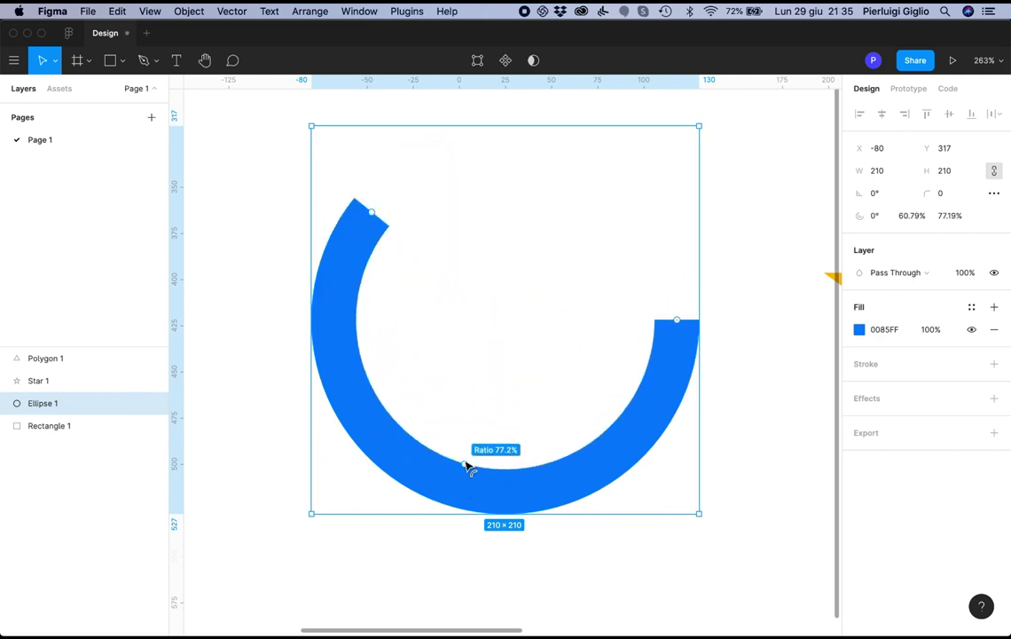
pyautogui.moveTo(467, 469); pyautogui.dragTo(467, 463)
pyautogui.press('super+z')
pyautogui.press('super+z')
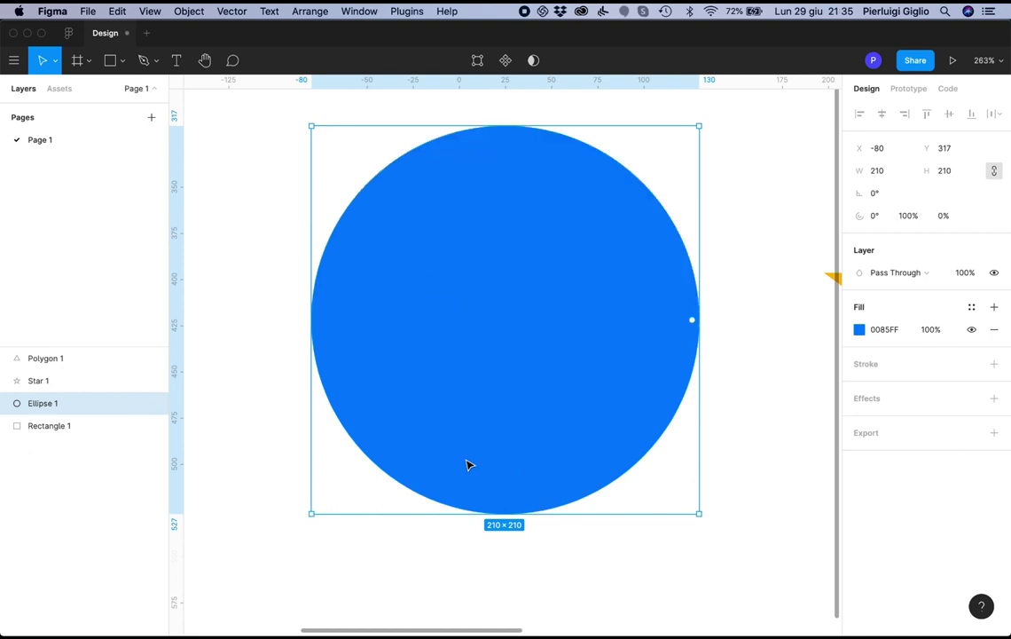
pyautogui.scroll(-3, 467, 465)
pyautogui.hscroll(1, 467, 465)
pyautogui.hscroll(5, 468, 465)
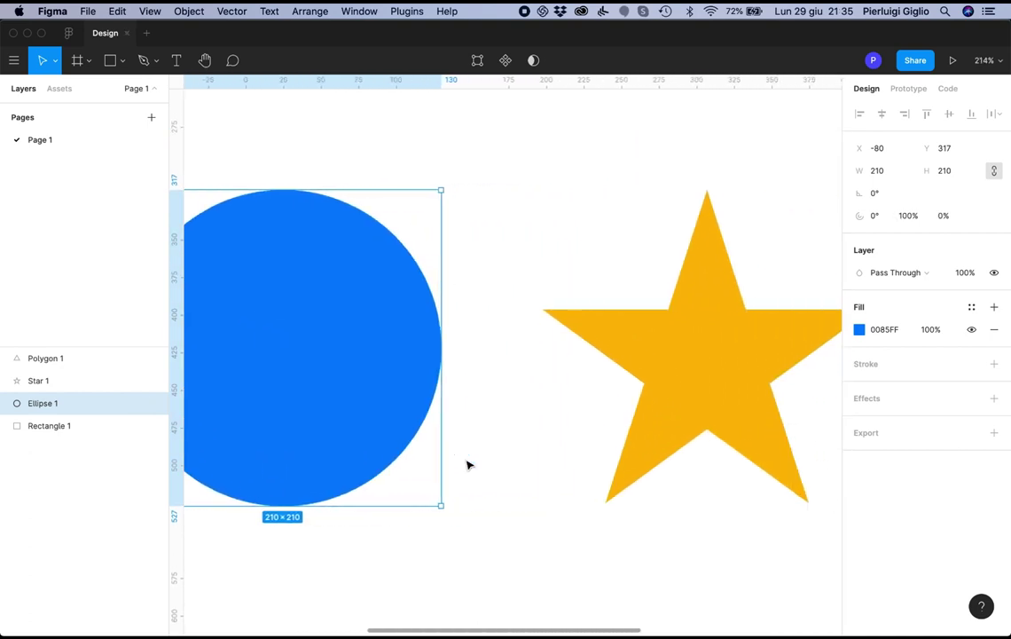
pyautogui.hscroll(3, 467, 465)
# Step: Make the yellow star a 9-point star with a 39.2% inner ratio
pyautogui.click(571, 329)
pyautogui.hscroll(2, 571, 329)
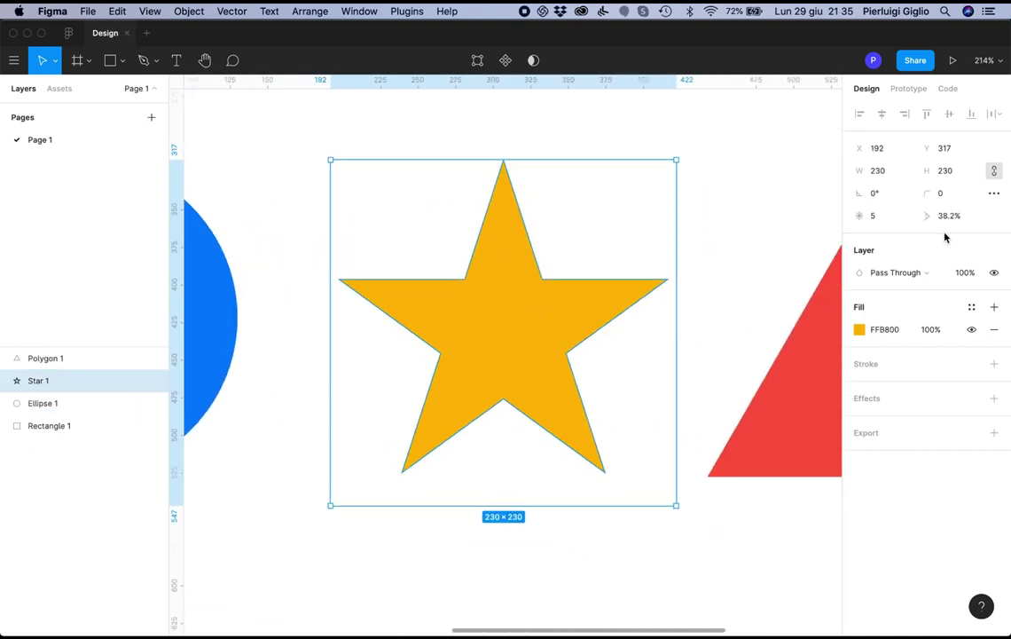
pyautogui.hotkey('shift', 'Up')
pyautogui.hotkey('shift', 'Up')
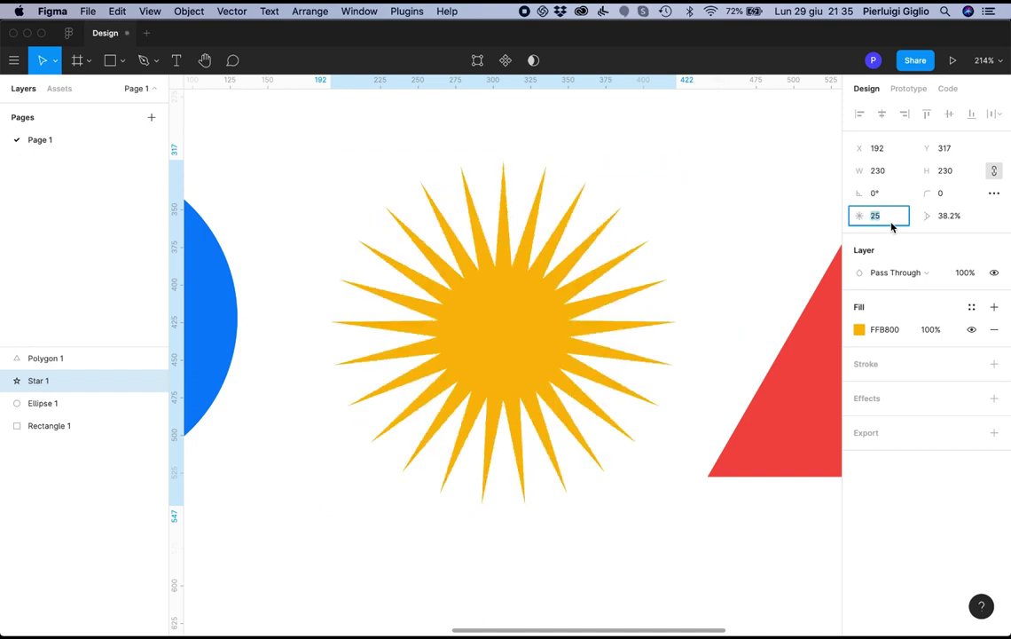
pyautogui.press('Down')
pyautogui.press('Down')
pyautogui.press('Down')
pyautogui.press('Down')
pyautogui.press('Down')
pyautogui.press('Down')
pyautogui.press('Down')
pyautogui.press('Down')
pyautogui.press('Down')
pyautogui.press('Down')
pyautogui.press('Down')
pyautogui.press('Down')
pyautogui.press('Down')
pyautogui.press('Down')
pyautogui.press('Down')
pyautogui.press('Down')
pyautogui.press('Down')
pyautogui.press('Down')
pyautogui.press('Down')
pyautogui.press('Up')
pyautogui.press('Up')
pyautogui.press('Up')
pyautogui.click(947, 216)
pyautogui.press('Up')
pyautogui.press('Up')
pyautogui.press('Up')
pyautogui.press('Up')
pyautogui.press('Up')
pyautogui.press('Up')
pyautogui.press('Up')
pyautogui.press('Up')
pyautogui.press('Up')
pyautogui.press('Up')
pyautogui.press('Up')
pyautogui.press('Up')
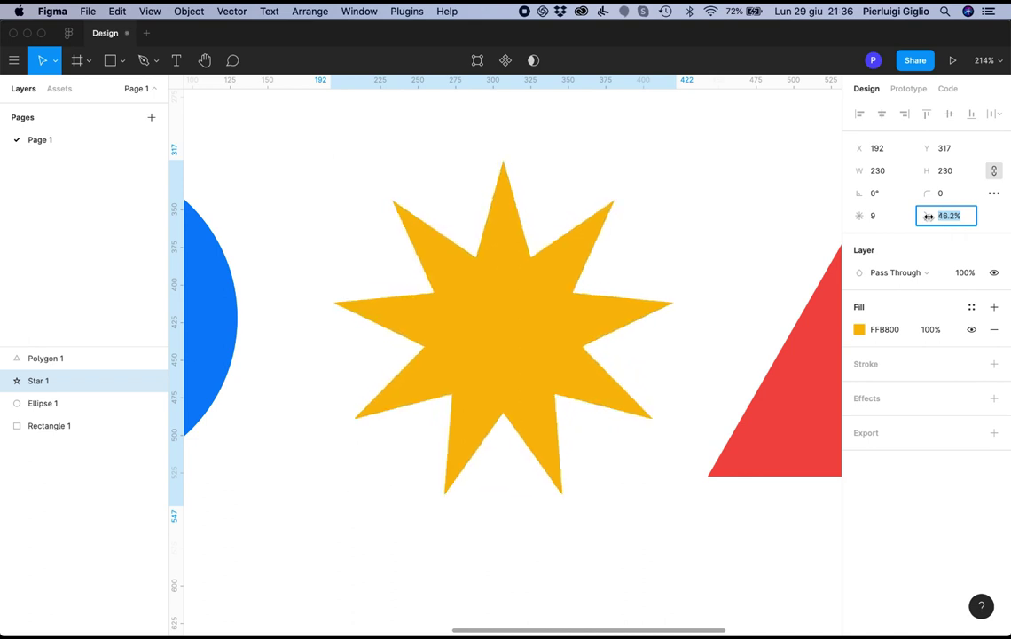
pyautogui.moveTo(928, 215); pyautogui.dragTo(715, 168)
pyautogui.press('Escape')
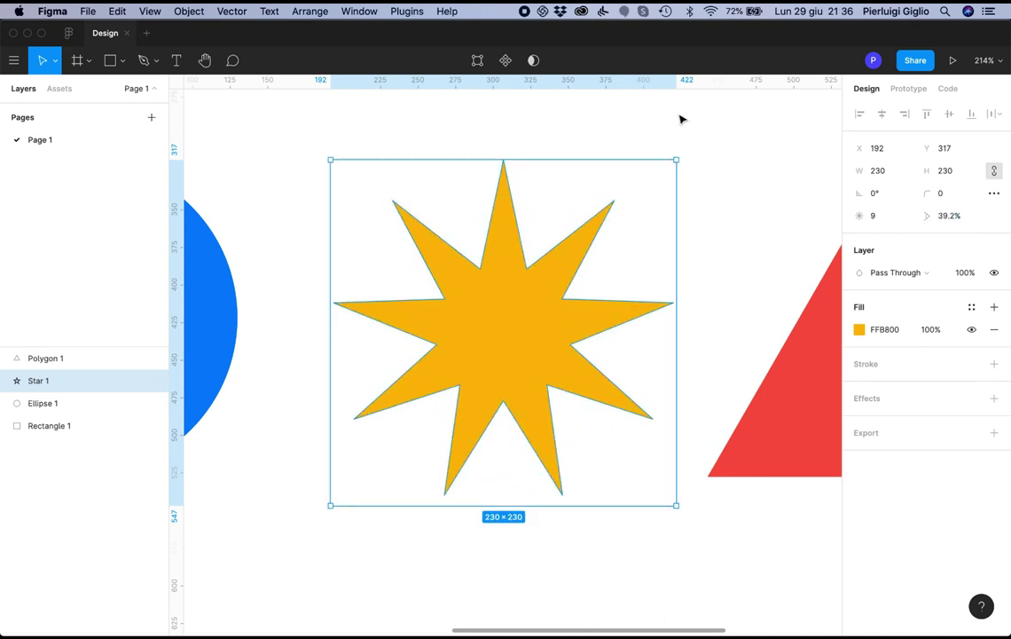
# Step: Set the red triangle's point count to 4, turning it into a diamond
pyautogui.click(681, 119)
pyautogui.hscroll(5, 681, 119)
pyautogui.hscroll(2, 485, 382)
pyautogui.click(485, 382)
pyautogui.click(872, 217)
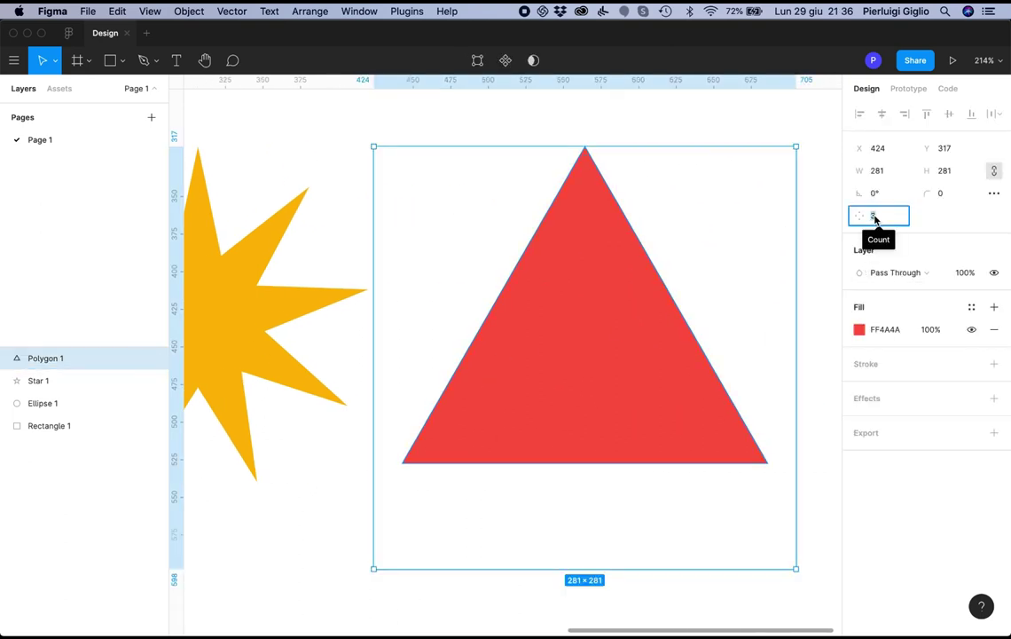
pyautogui.press('Up')
pyautogui.press('Up')
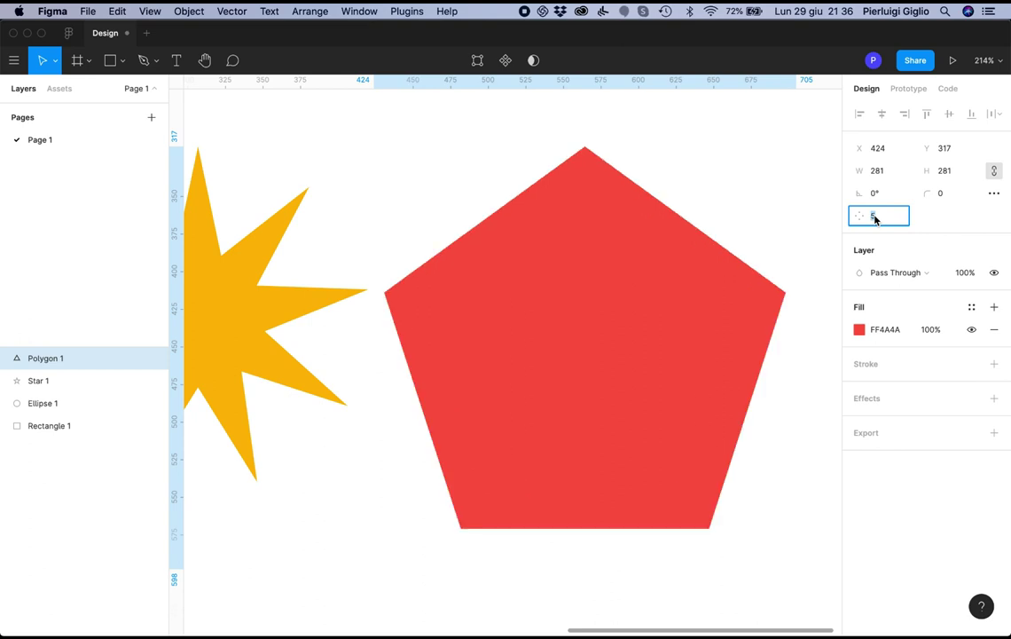
pyautogui.press('Up')
pyautogui.press('Up')
pyautogui.press('Up')
pyautogui.press('Up')
pyautogui.press('Up')
pyautogui.press('Up')
pyautogui.press('Up')
pyautogui.press('Down')
pyautogui.press('Down')
pyautogui.press('Down')
pyautogui.press('Down')
pyautogui.press('Down')
pyautogui.press('Down')
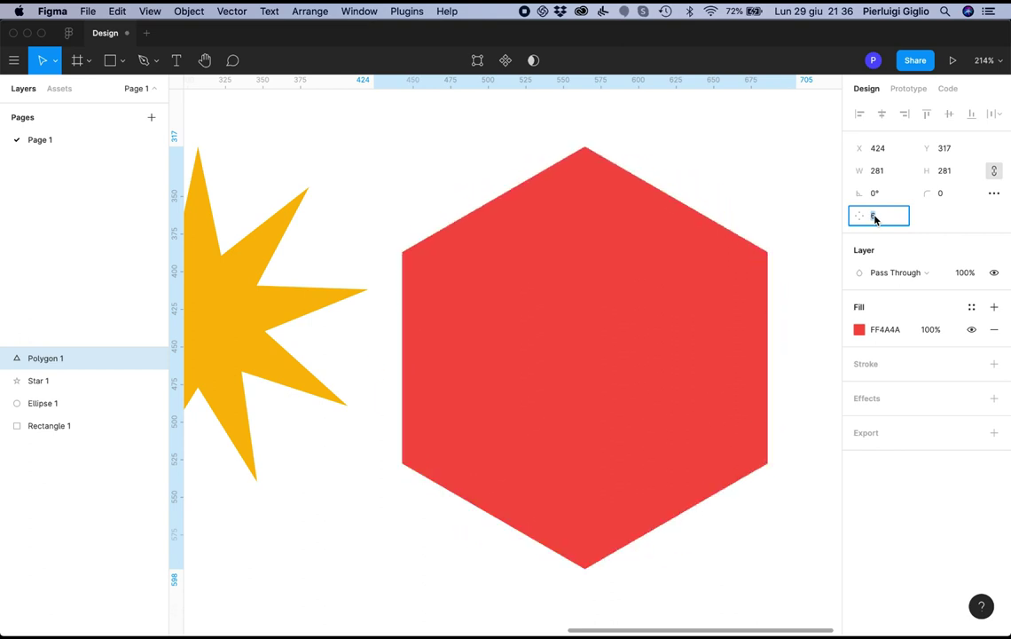
pyautogui.press('Down')
pyautogui.press('Down')
pyautogui.scroll(2, 763, 221)
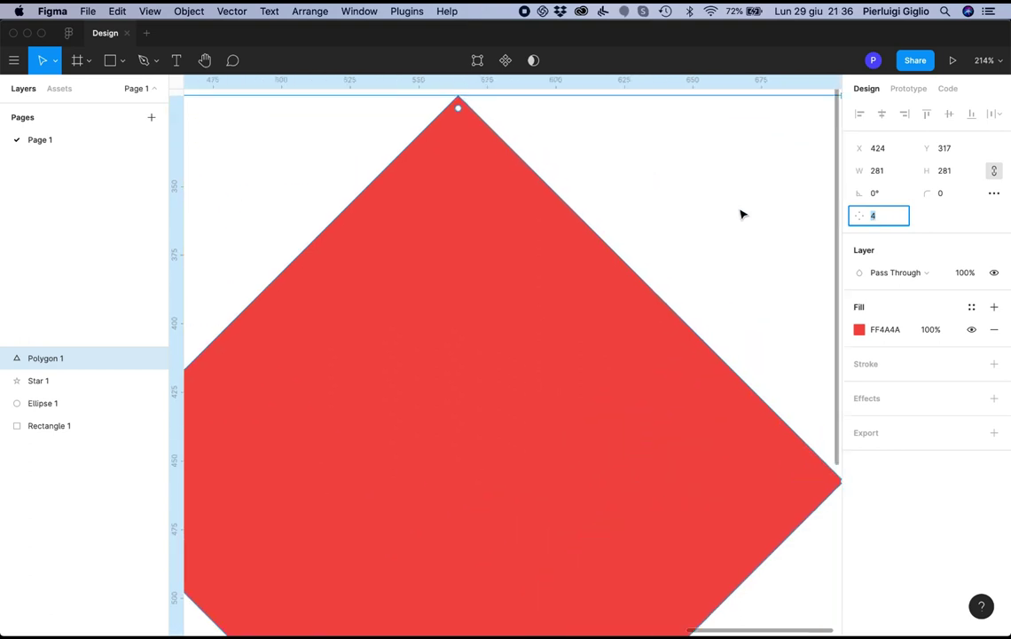
pyautogui.scroll(-5, 741, 213)
pyautogui.scroll(-5, 741, 213)
pyautogui.scroll(-3, 741, 213)
pyautogui.click(555, 180)
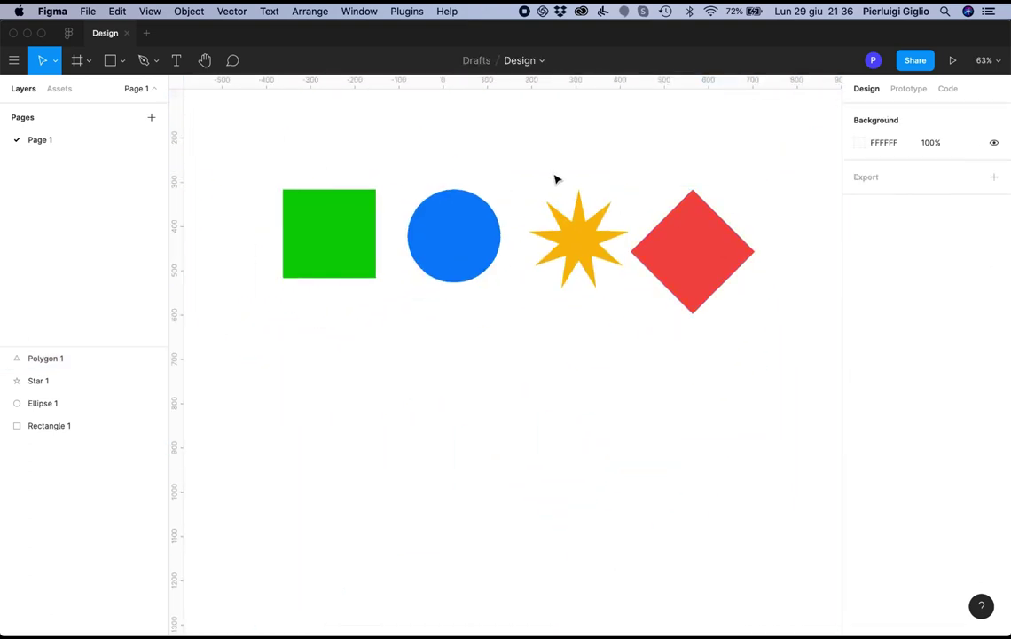
# Step: Dismiss the shape list, enlarge the green square to 518.7×494, then undo that resize
pyautogui.click(117, 60)
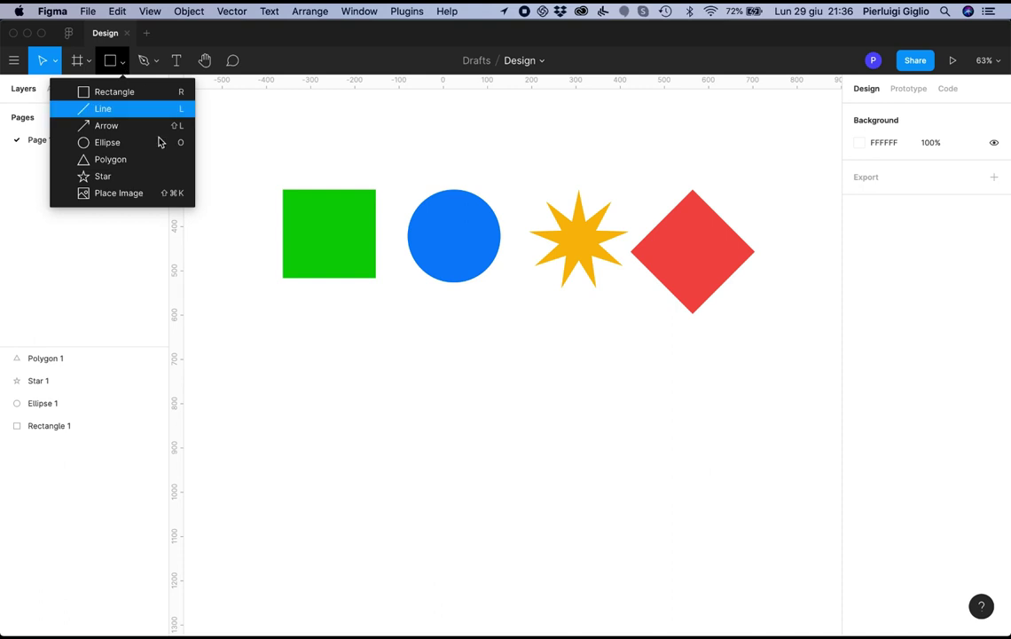
pyautogui.click(278, 305)
pyautogui.click(341, 254)
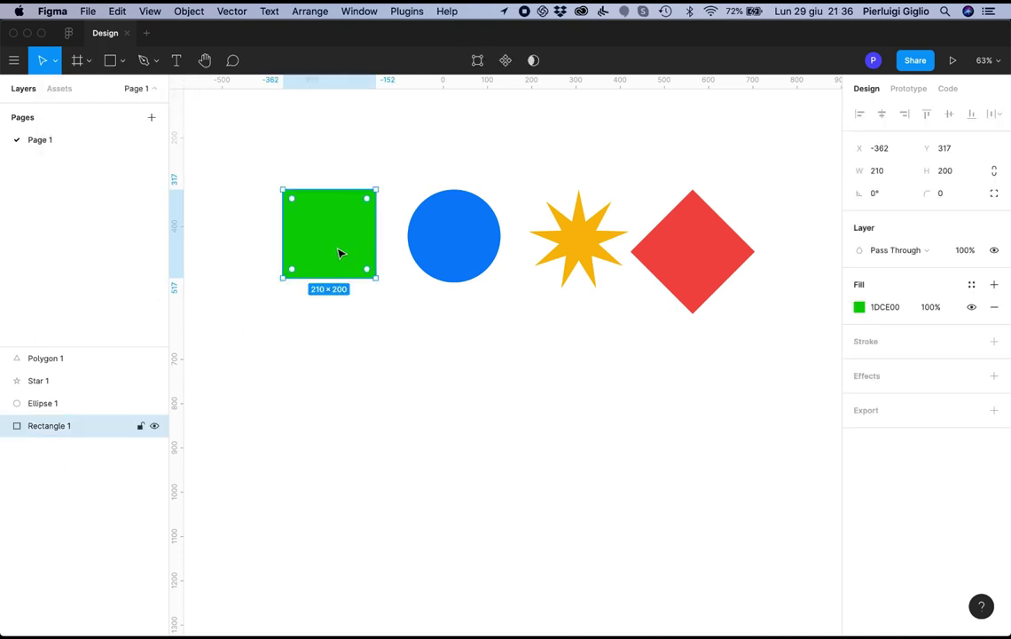
pyautogui.moveTo(278, 279); pyautogui.dragTo(181, 408)
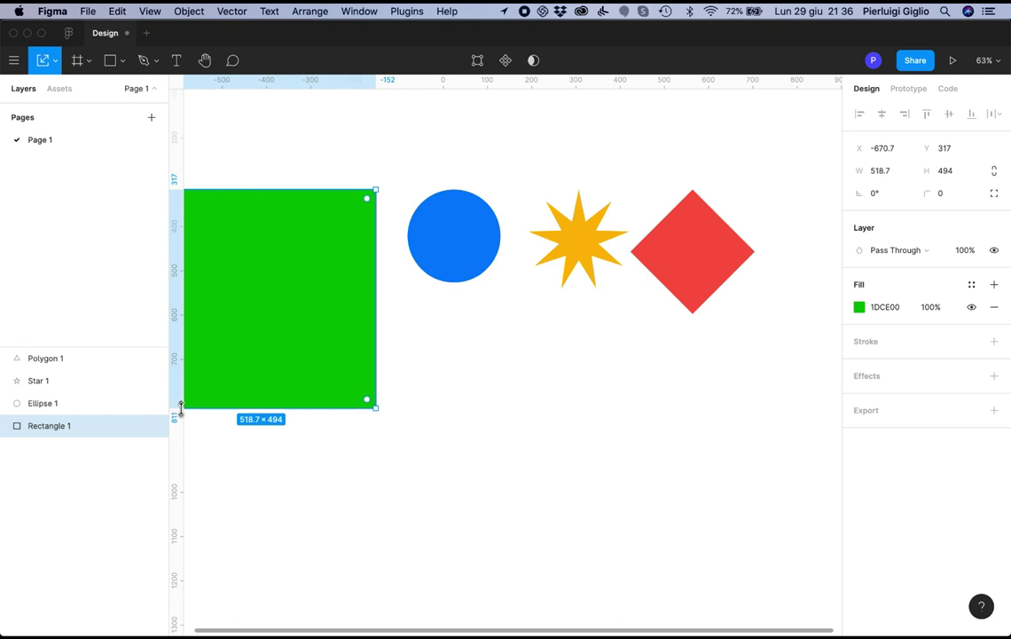
pyautogui.hotkey('ctrl', 'z')
pyautogui.click(429, 438)
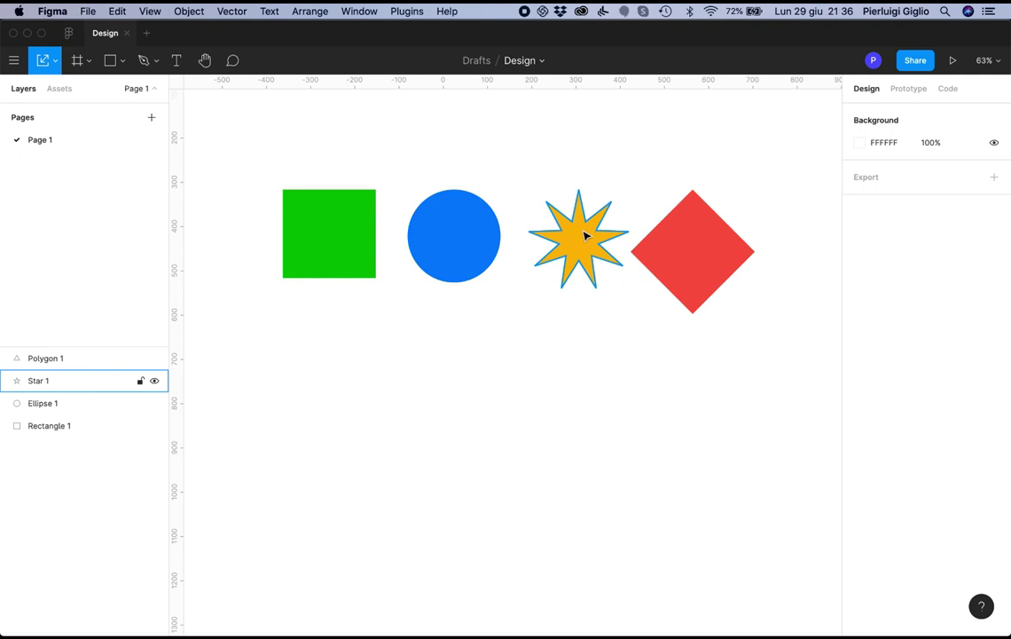
pyautogui.scroll(-3, 584, 235)
pyautogui.scroll(5, 584, 232)
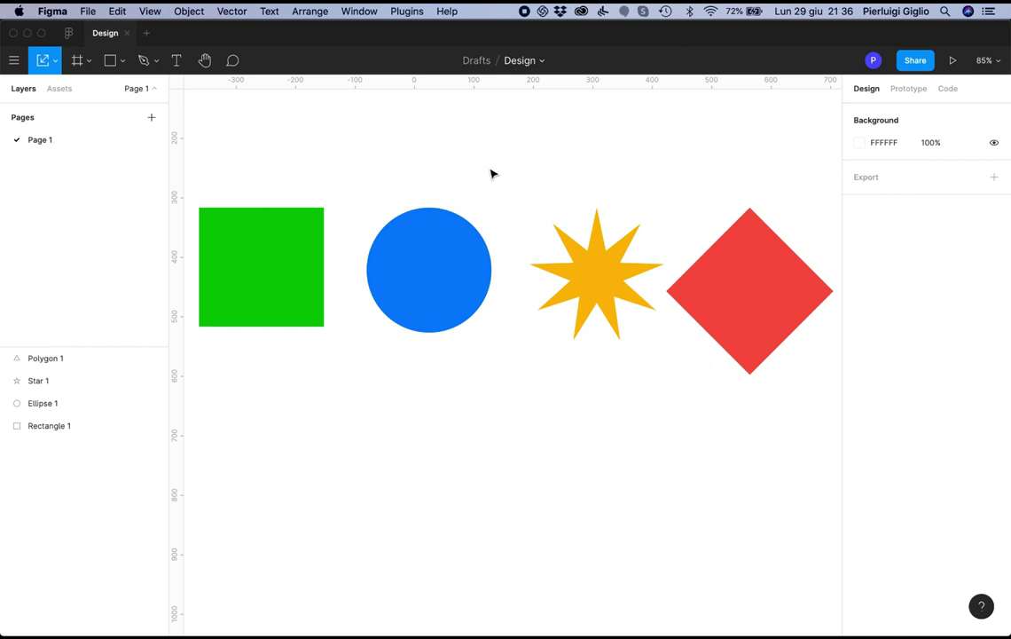
pyautogui.scroll(2, 532, 190)
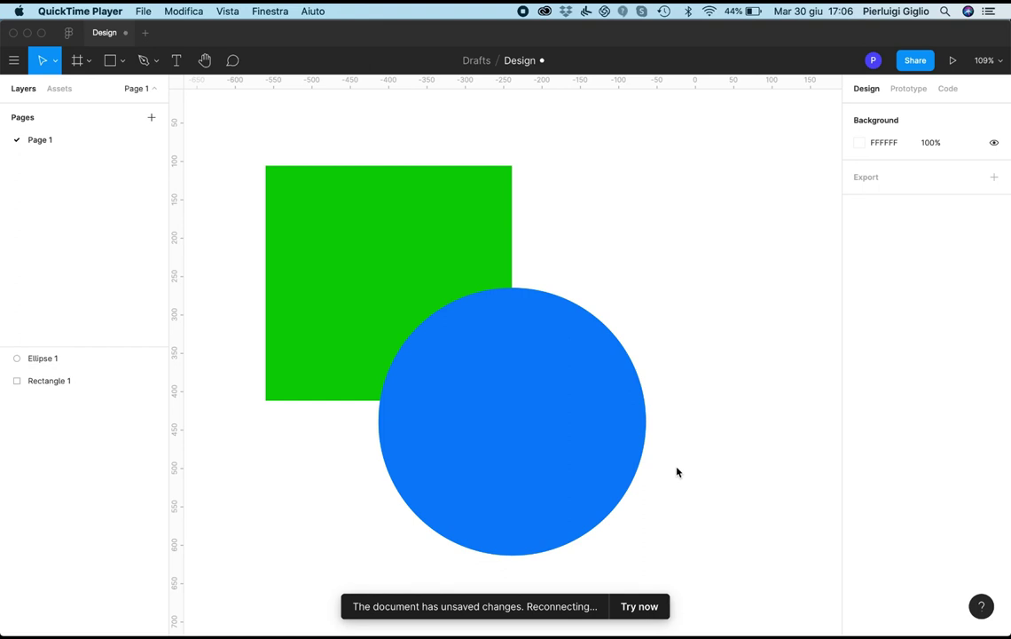
# Step: Move the blue circle up over the square's lower-right corner and select both shapes
pyautogui.click(697, 399)
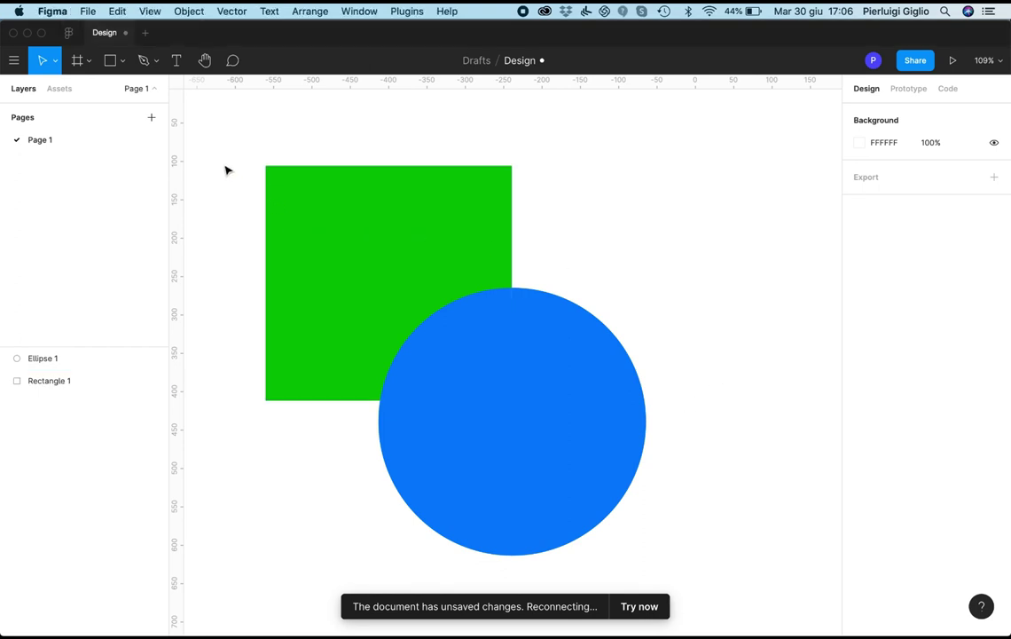
pyautogui.hscroll(-3, 226, 170)
pyautogui.moveTo(571, 422)
pyautogui.mouseDown()
pyautogui.moveTo(749, 334)
pyautogui.moveTo(752, 345)
pyautogui.moveTo(741, 323)
pyautogui.moveTo(731, 351)
pyautogui.moveTo(569, 374)
pyautogui.moveTo(567, 390)
pyautogui.mouseUp()
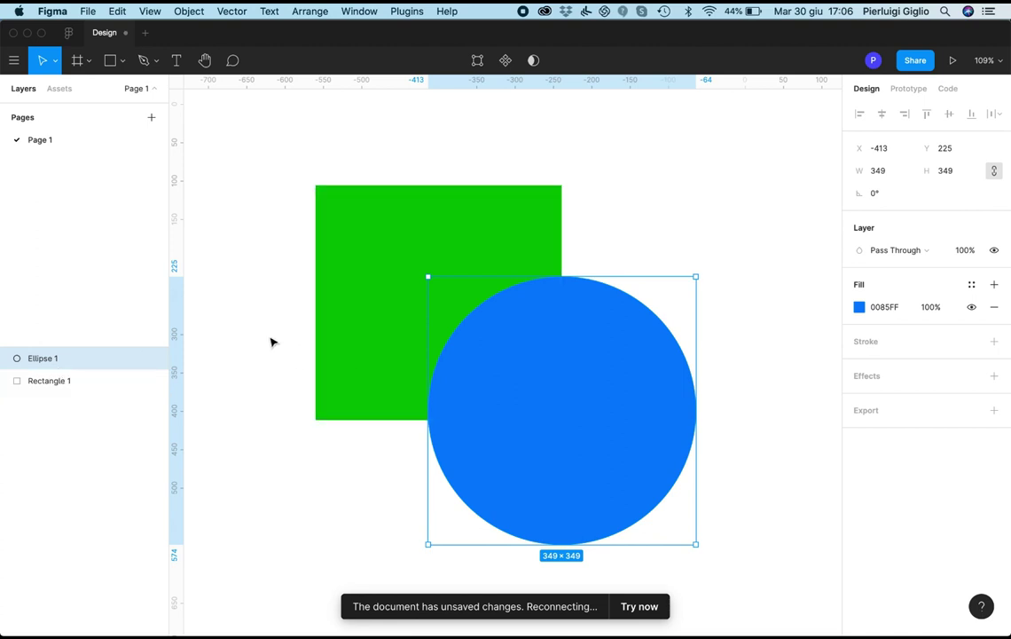
pyautogui.click(257, 274)
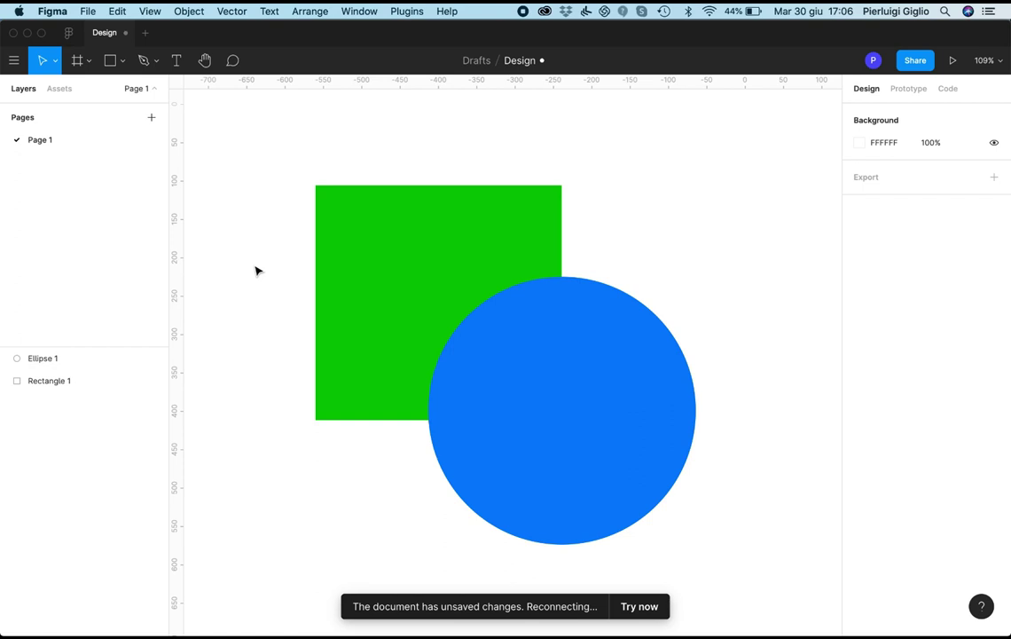
pyautogui.moveTo(251, 220); pyautogui.dragTo(642, 465)
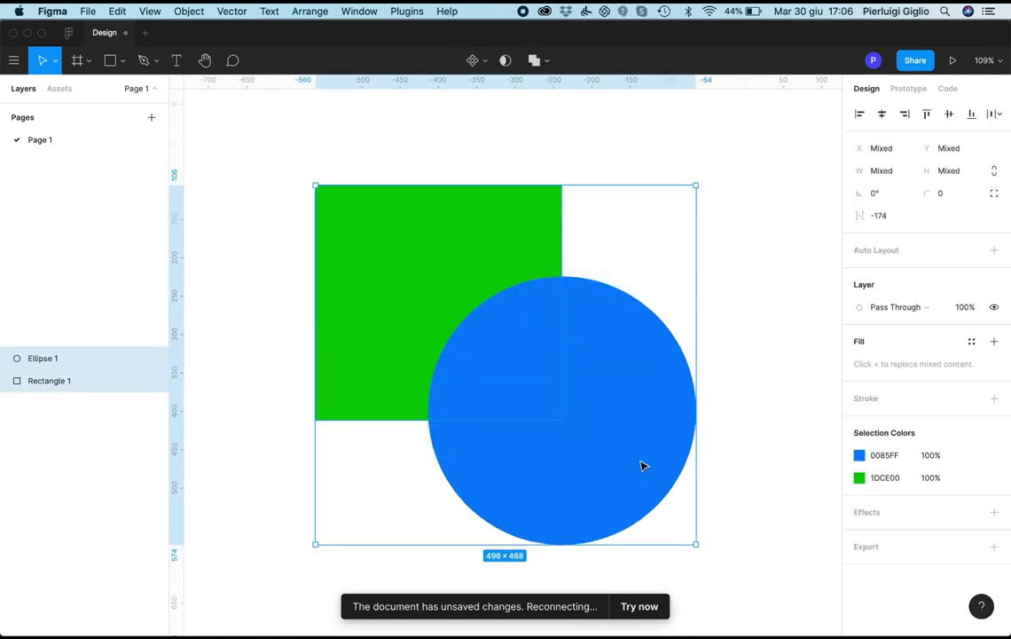
# Step: Union the square and circle, undo, then subtract the circle from the square and undo
pyautogui.click(546, 62)
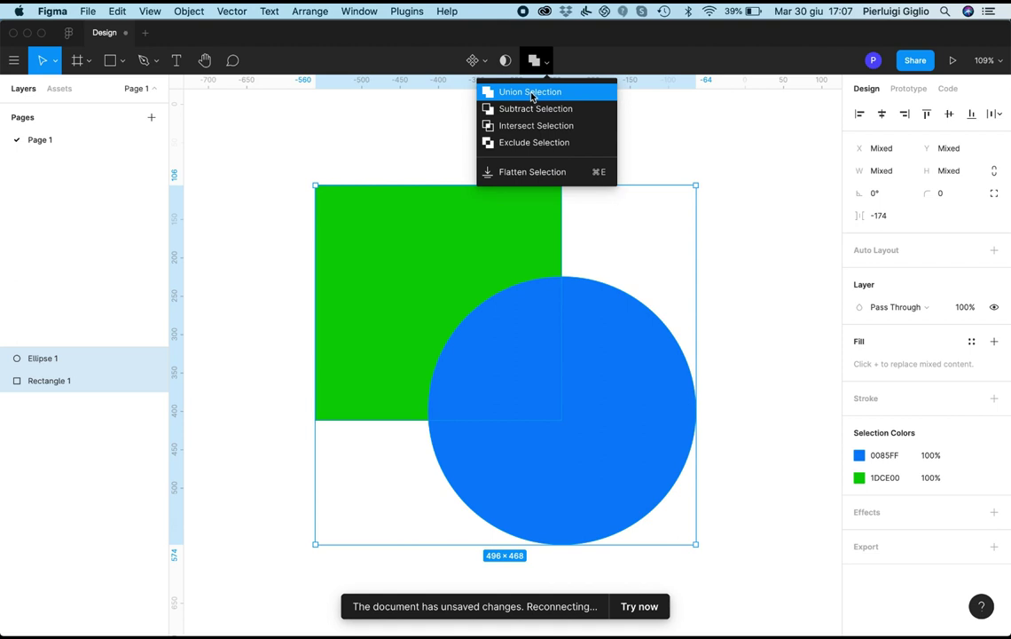
pyautogui.click(531, 94)
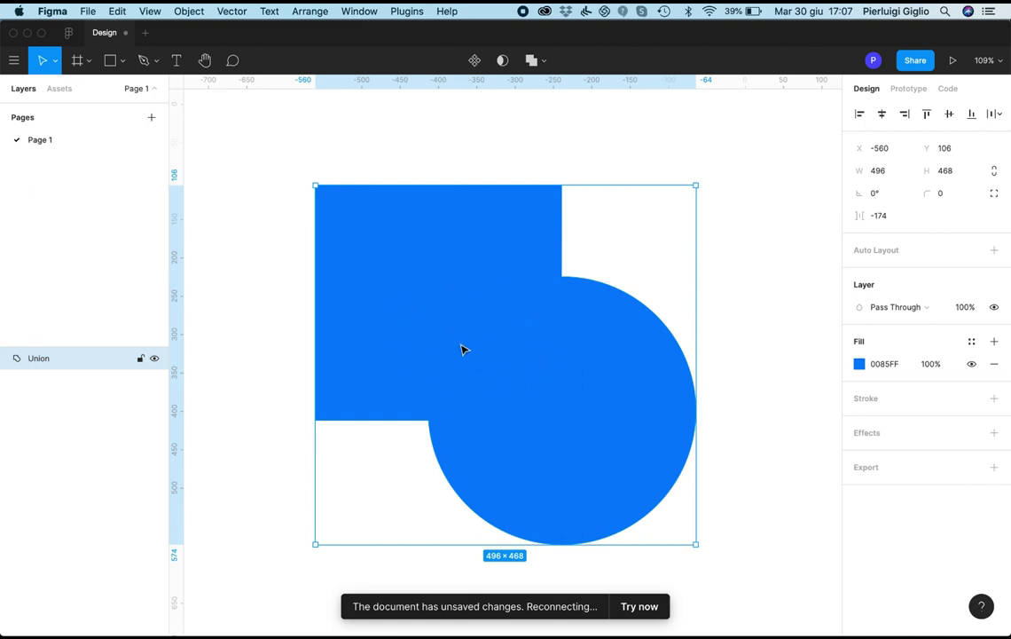
pyautogui.press('super+z')
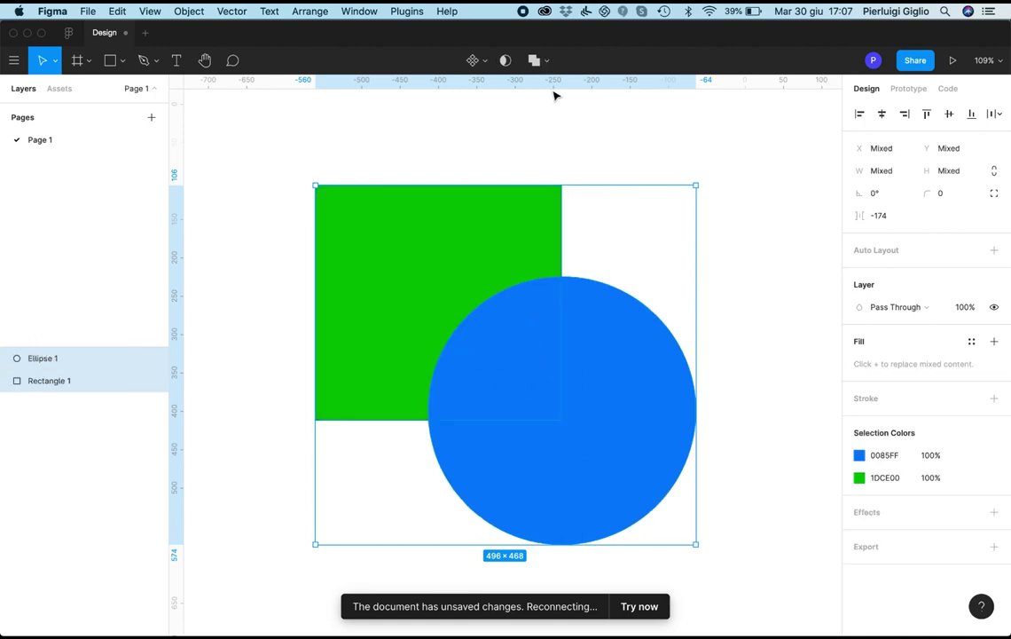
pyautogui.click(546, 63)
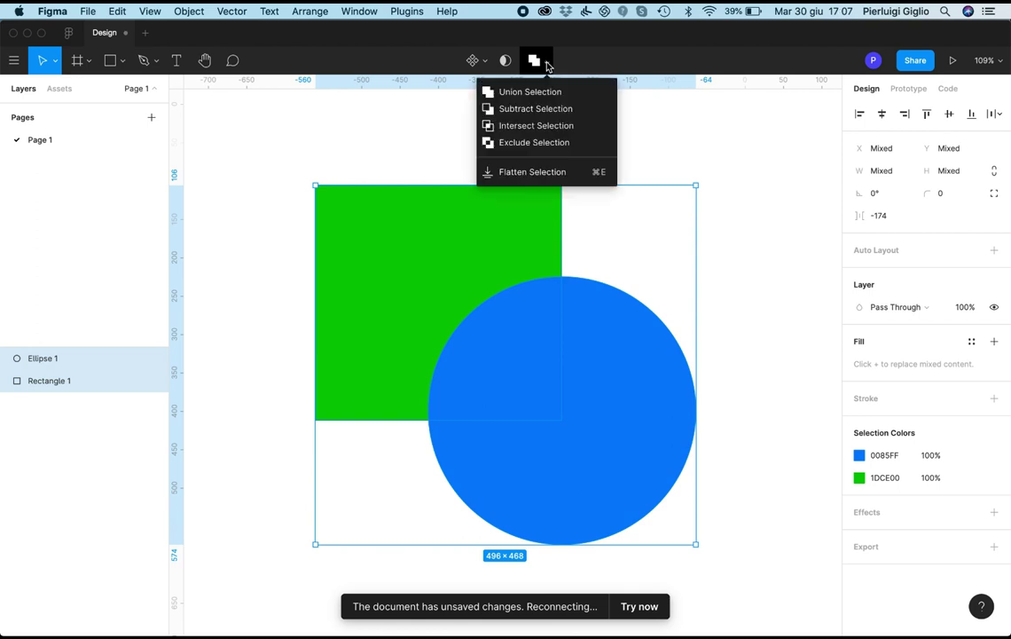
pyautogui.click(538, 112)
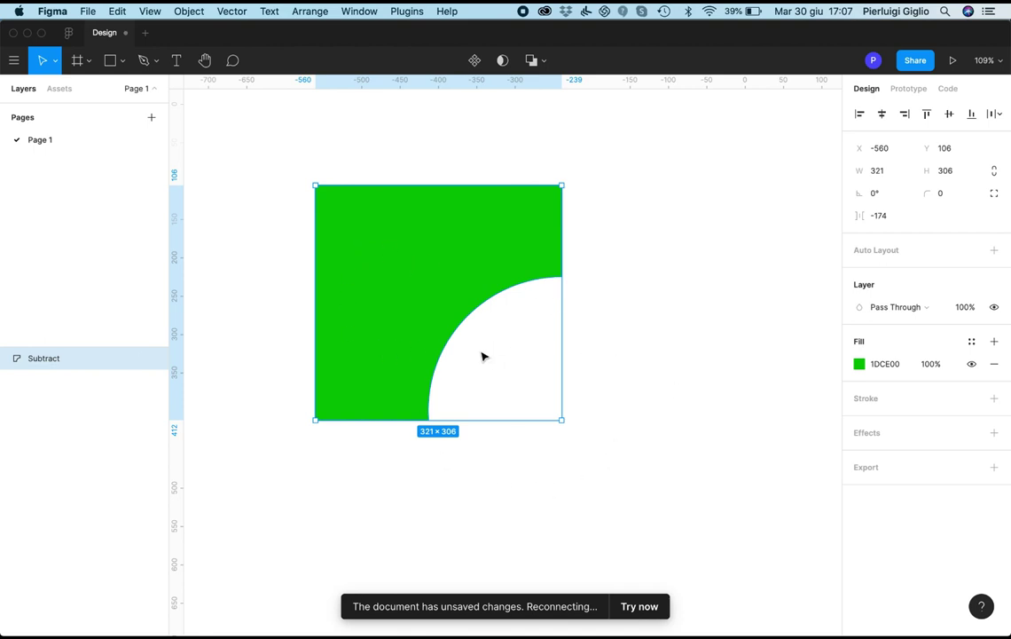
pyautogui.press('super+shift+g')
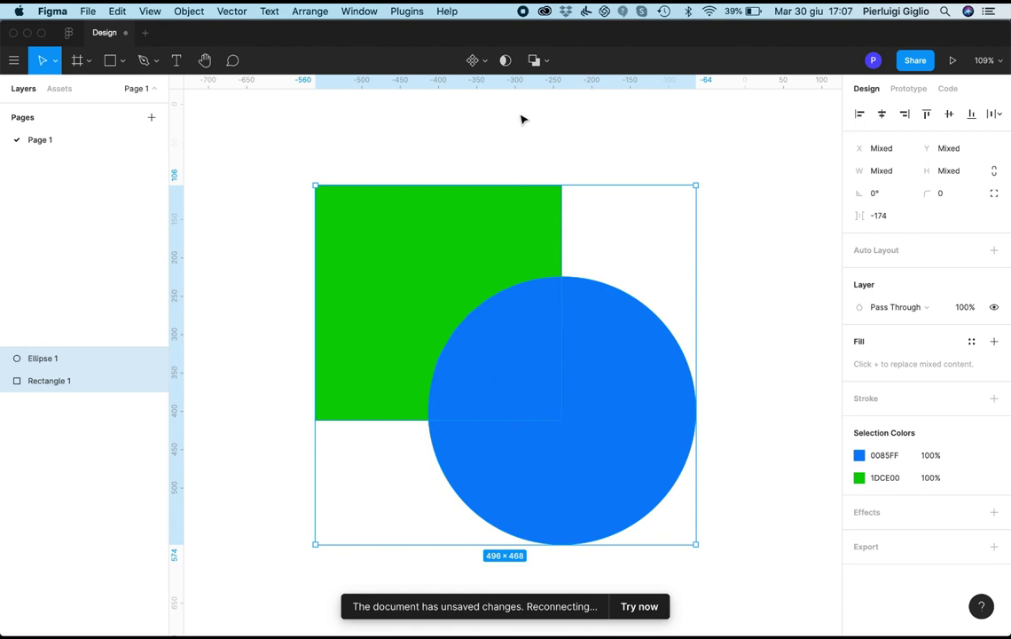
# Step: Preview Intersect and Exclude on the square and circle, undoing each, then flatten them into one vector
pyautogui.click(547, 63)
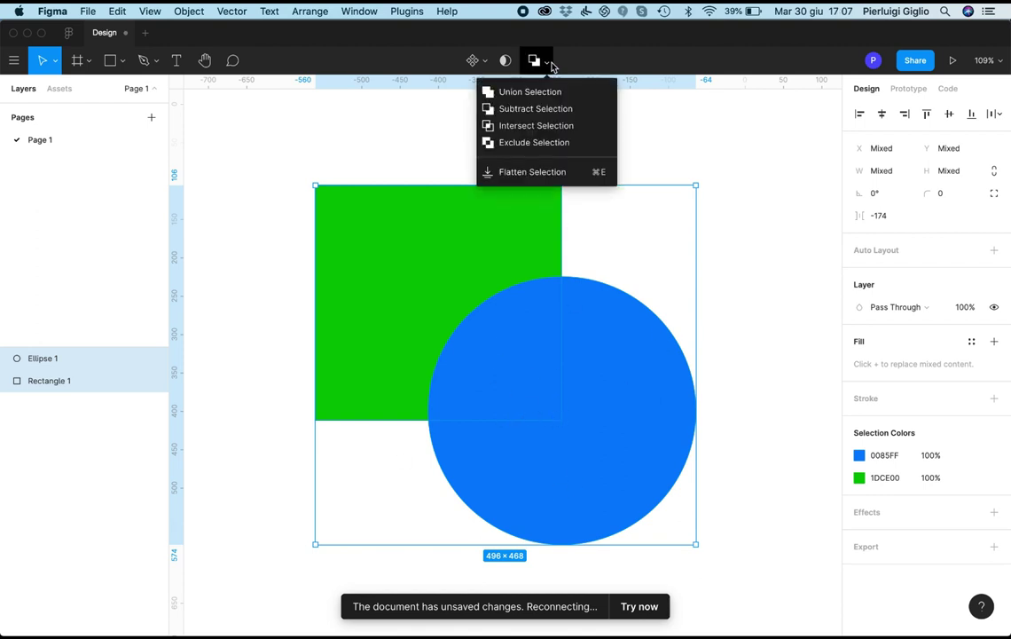
pyautogui.click(521, 130)
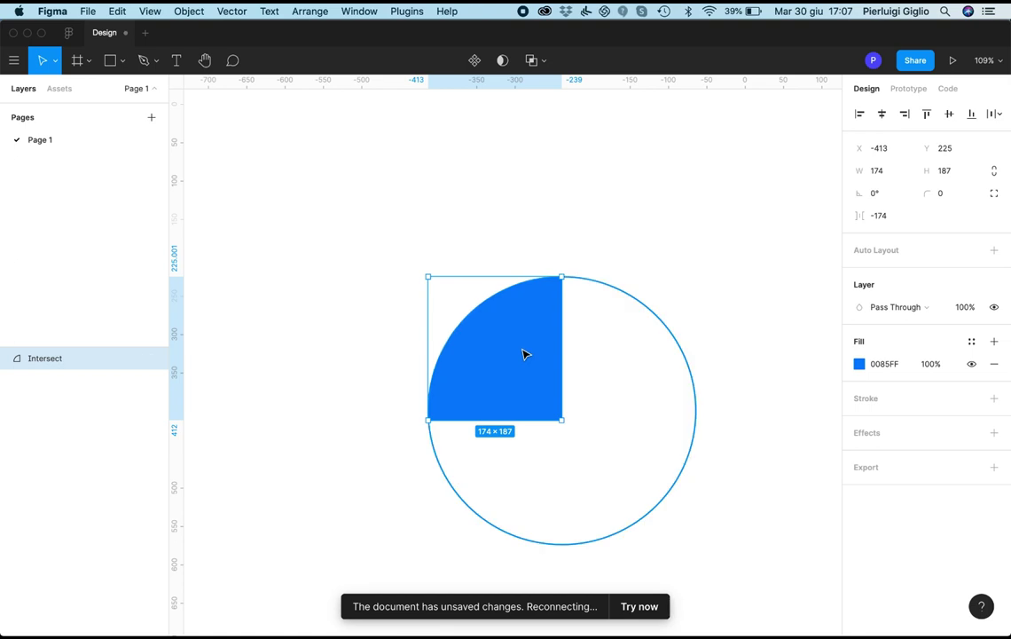
pyautogui.press('super+z')
pyautogui.click(545, 61)
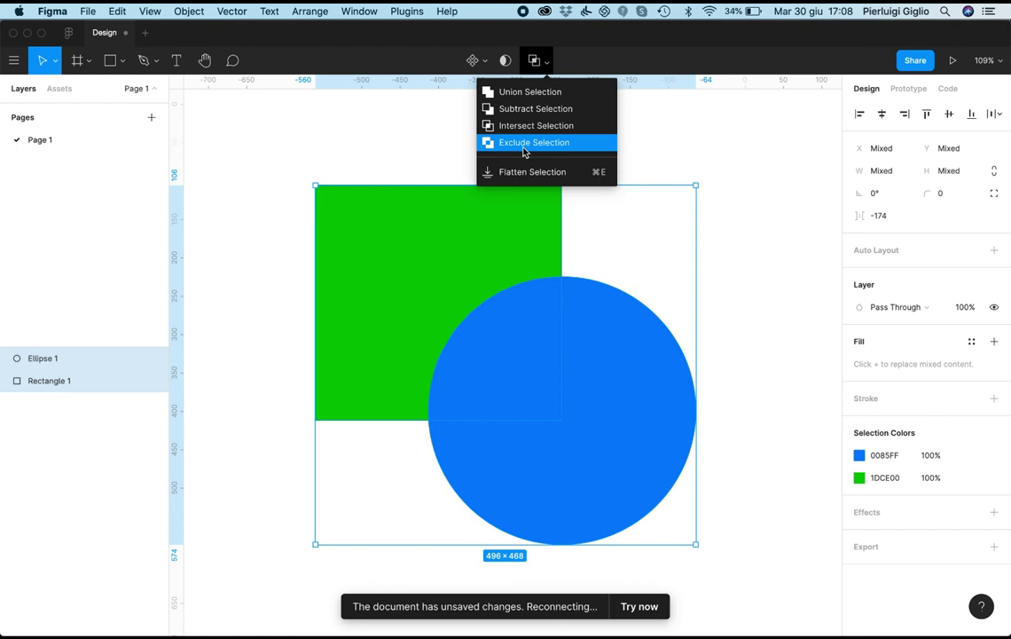
pyautogui.click(524, 153)
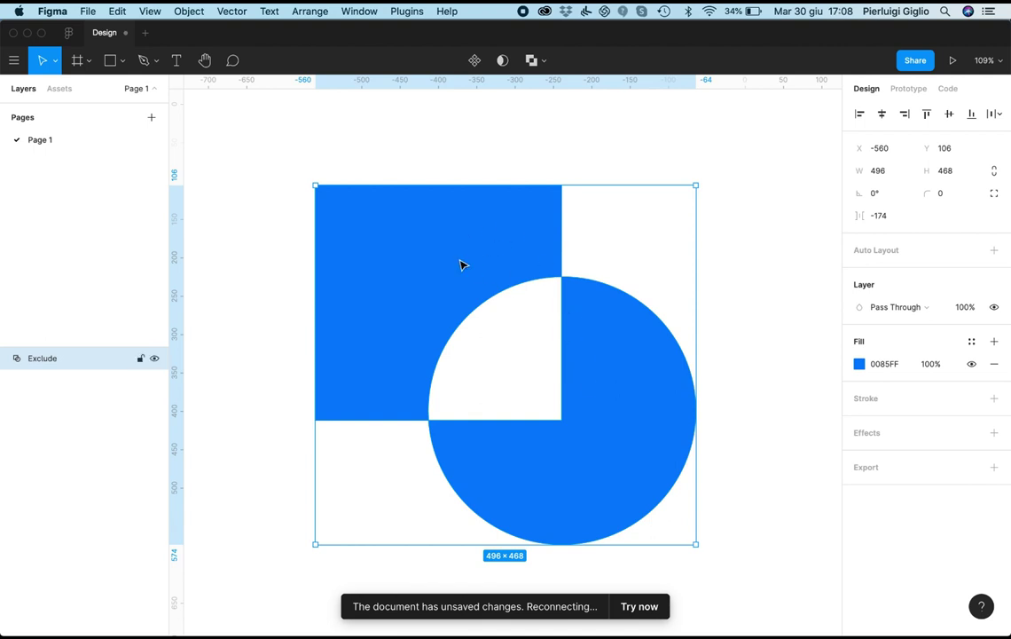
pyautogui.hotkey('ctrl', 'z')
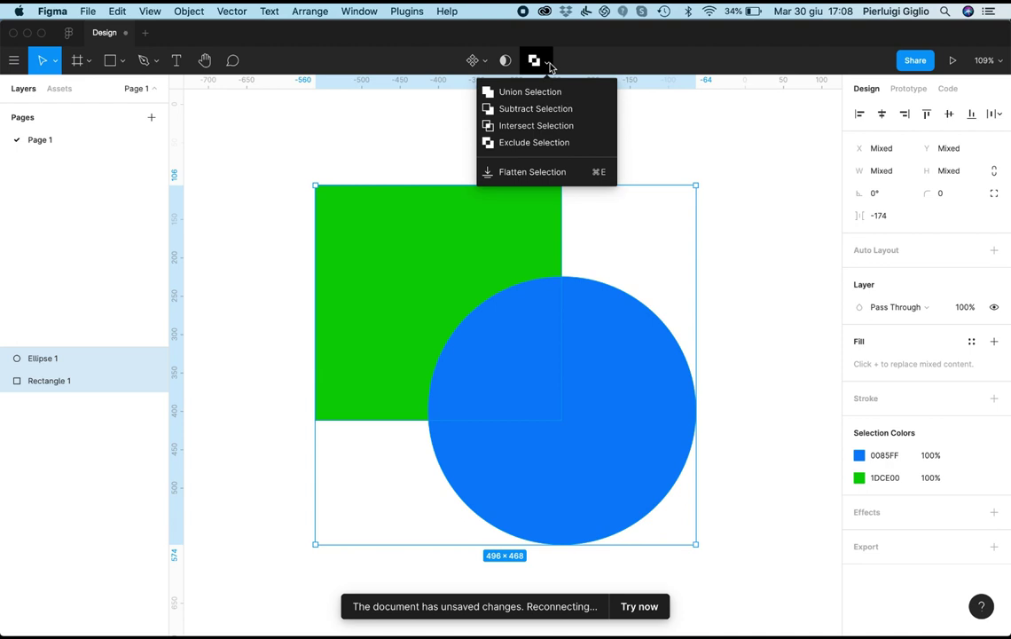
pyautogui.click(532, 172)
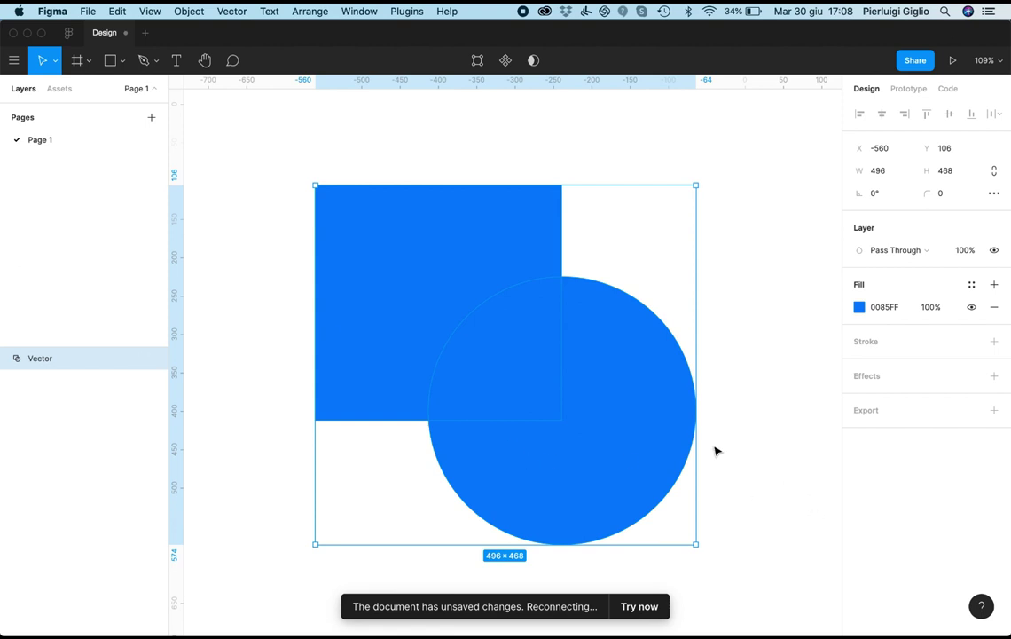
# Step: Undo the flatten and deselect everything on the canvas
pyautogui.press('super+z')
pyautogui.click(571, 149)
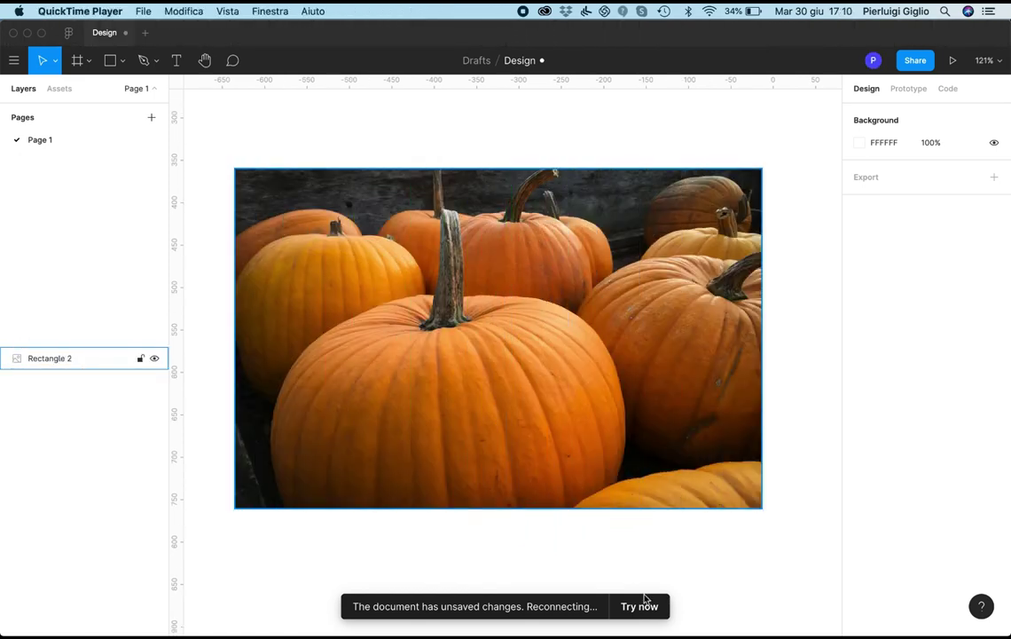
# Step: Refocus the design file, check the main menu, and switch to the Rectangle tool
pyautogui.click(510, 128)
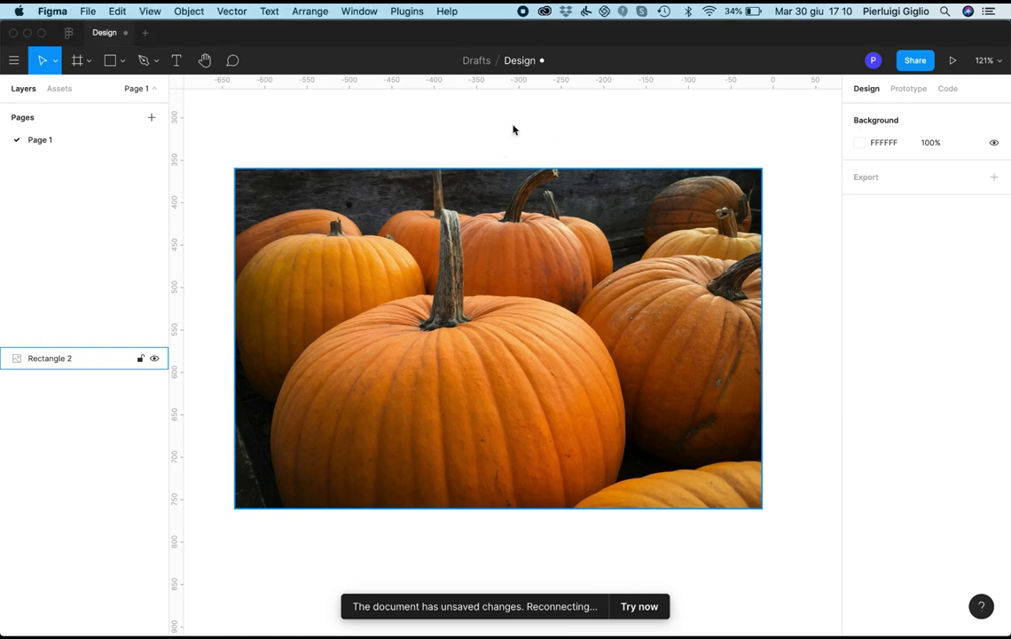
pyautogui.click(22, 62)
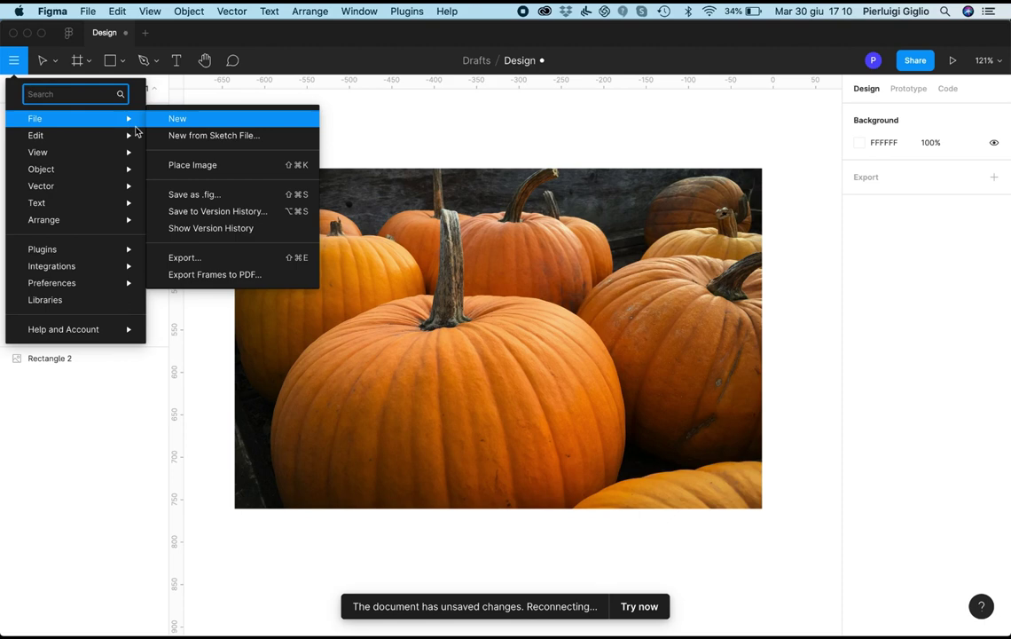
pyautogui.moveTo(75, 118)
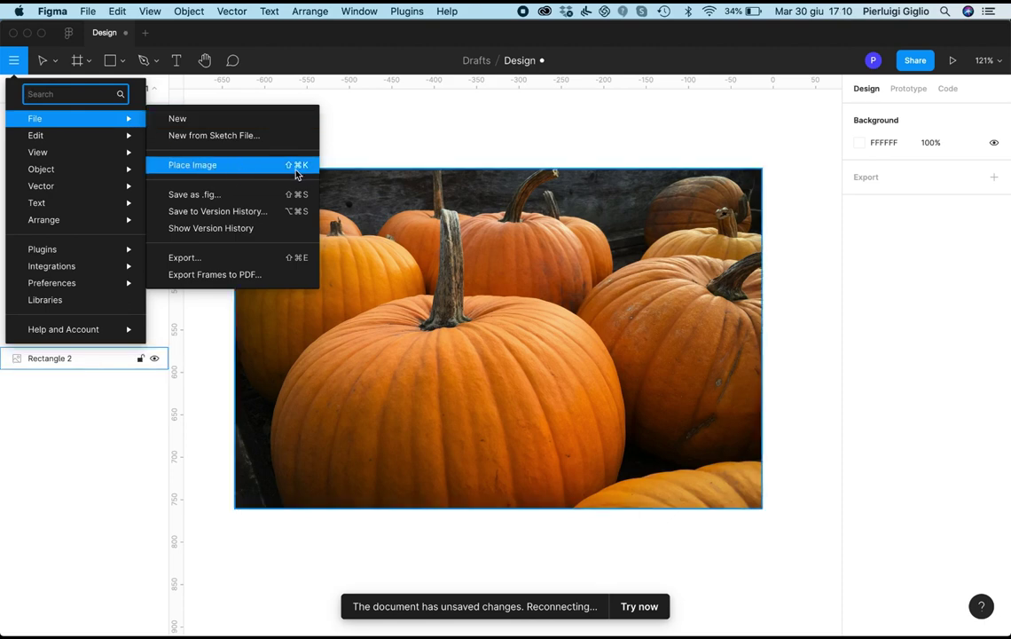
pyautogui.click(683, 133)
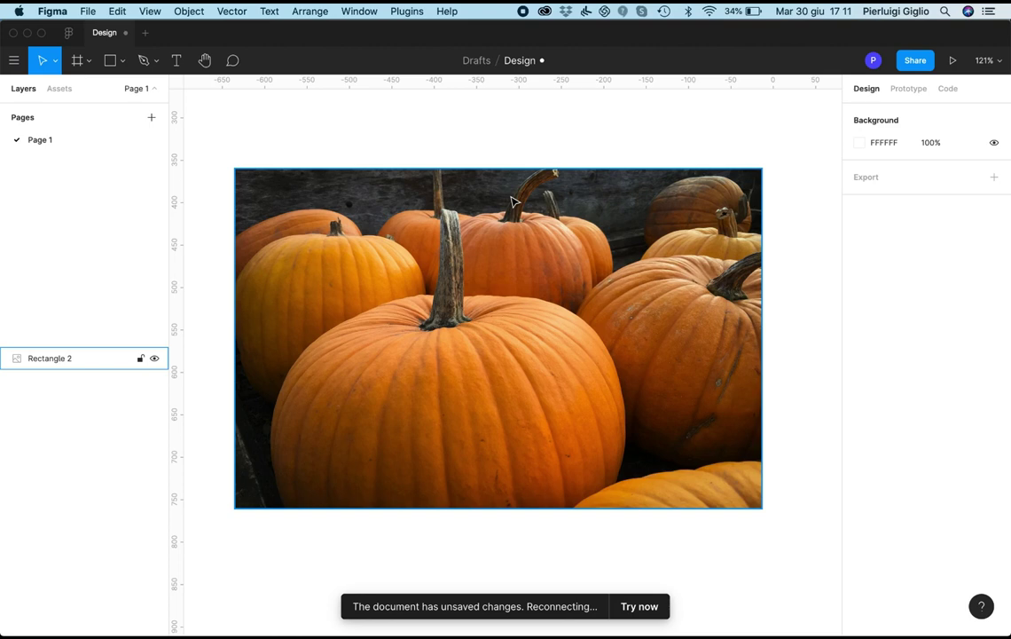
pyautogui.scroll(2, 527, 196)
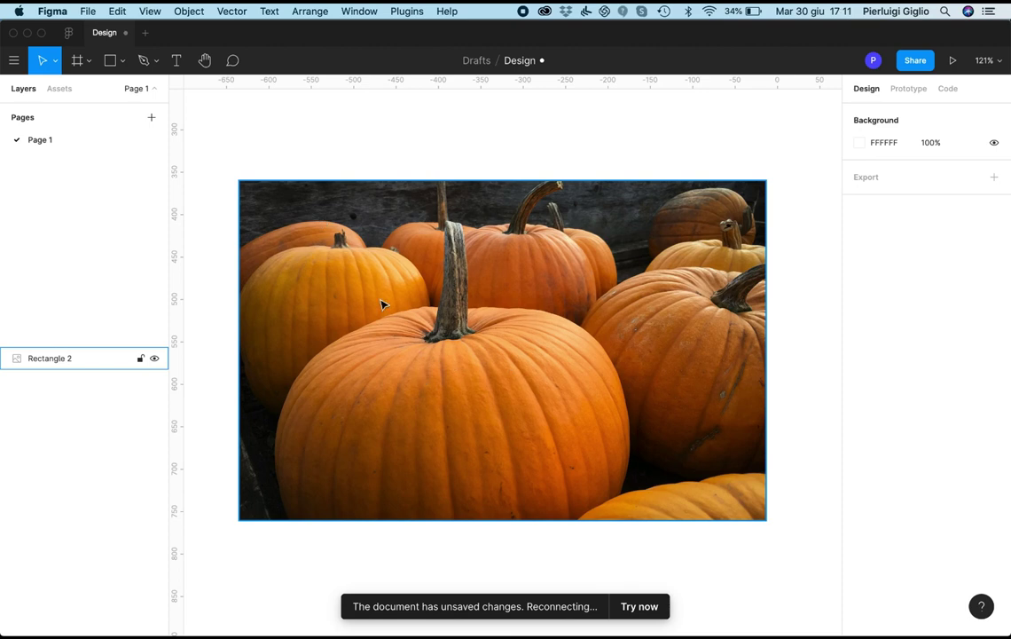
pyautogui.click(113, 61)
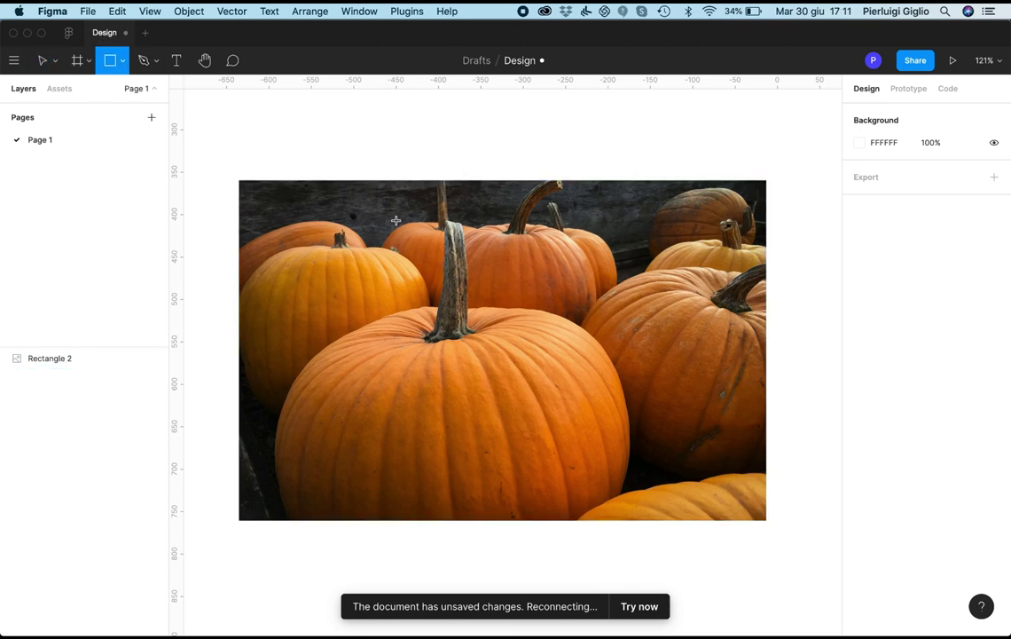
# Step: Draw a grey rectangle over the pumpkin photo, nudge it left, and set its opacity to 80%
pyautogui.moveTo(322, 216); pyautogui.dragTo(612, 434)
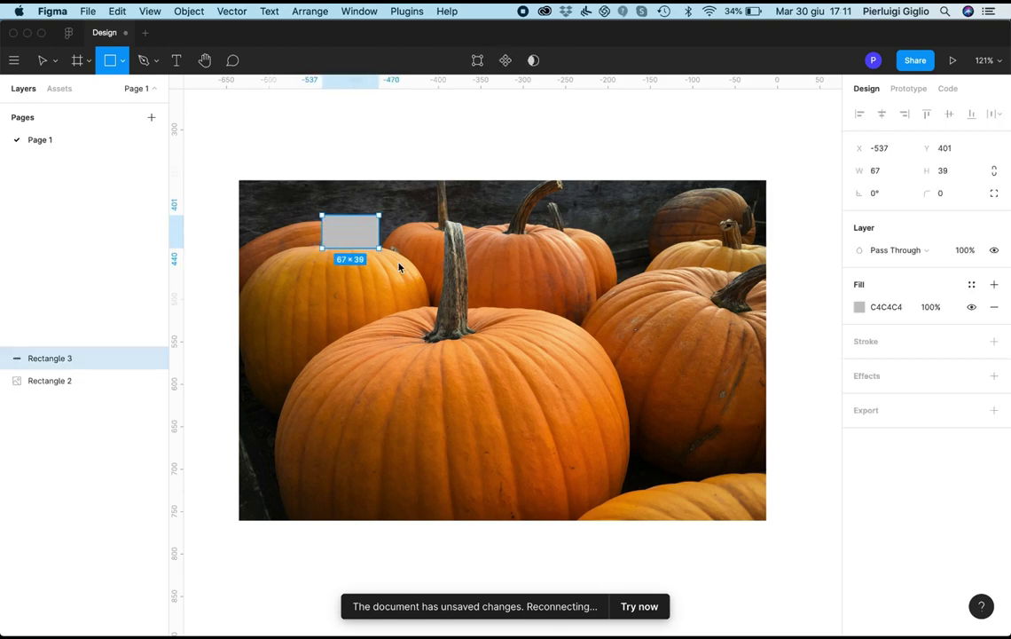
pyautogui.moveTo(466, 323)
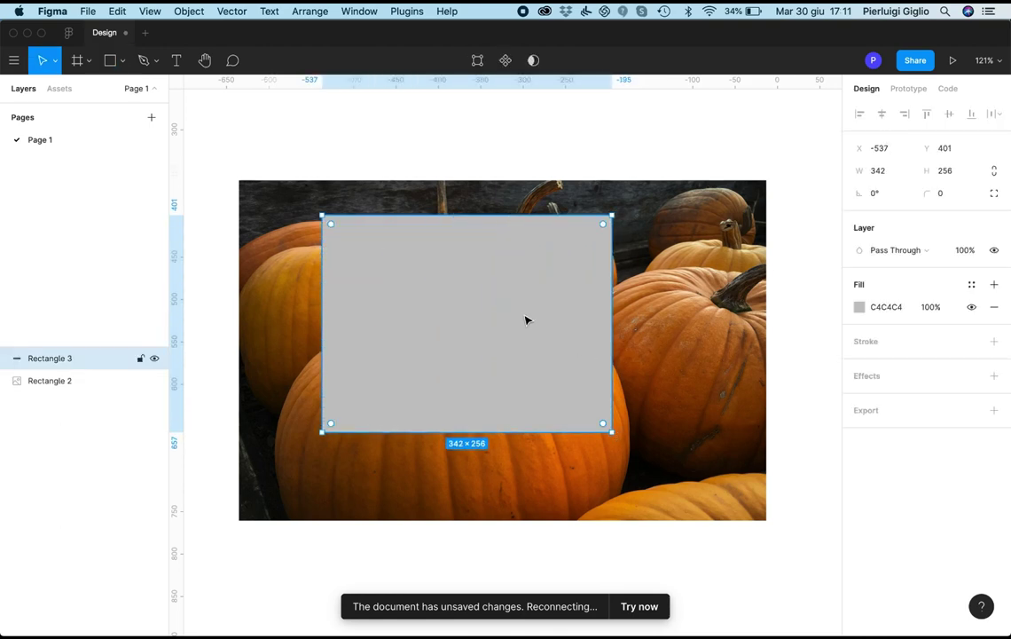
pyautogui.moveTo(528, 321); pyautogui.dragTo(515, 321)
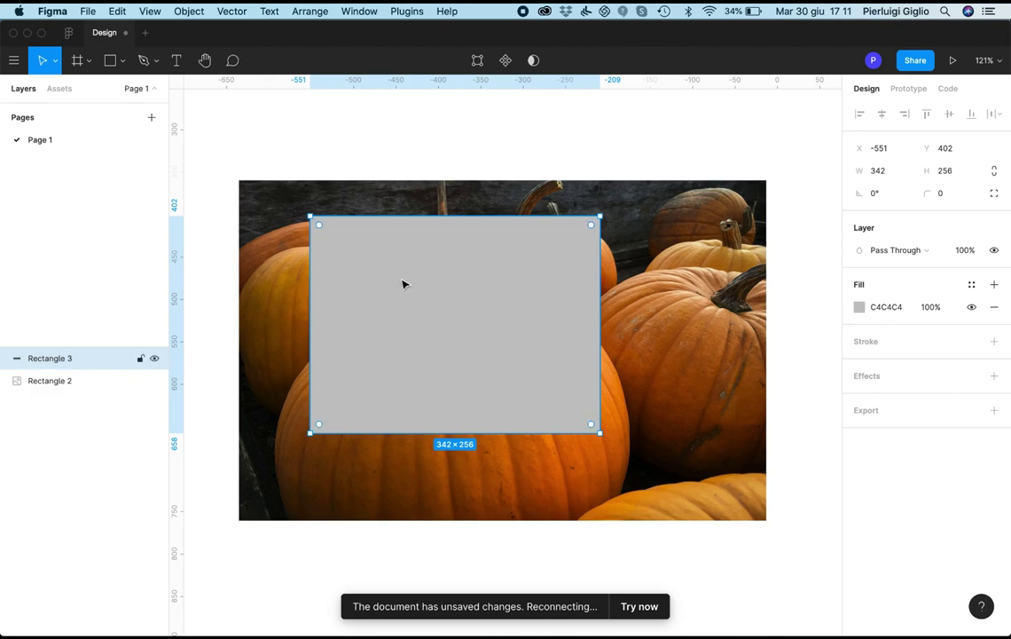
pyautogui.click(969, 251)
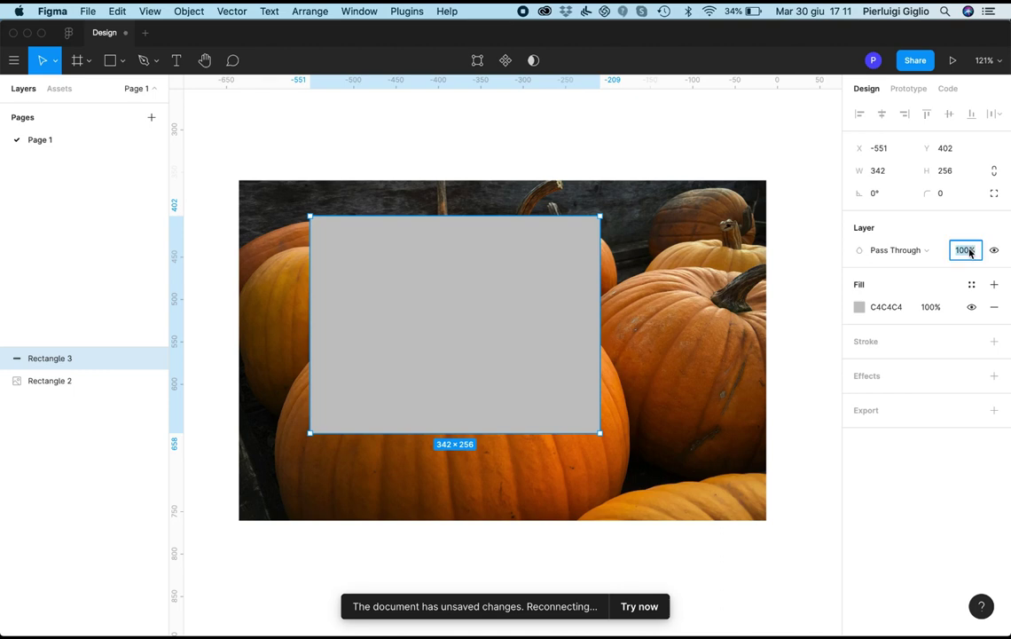
pyautogui.write('80')
pyautogui.press('Return')
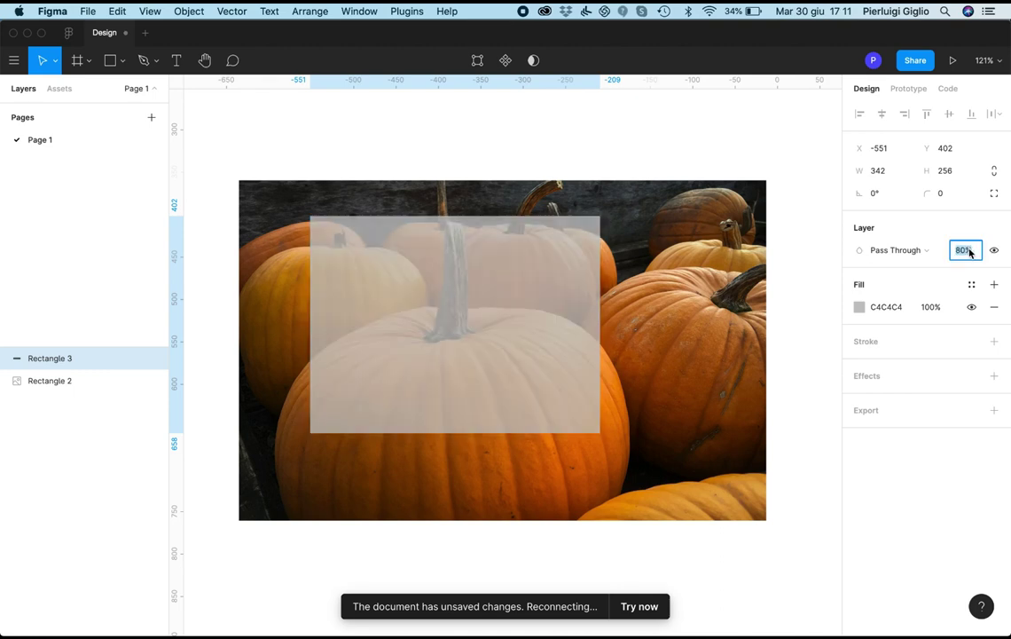
# Step: Shift the rectangle slightly, restore 100% opacity, and move Rectangle 3 beneath Rectangle 2 in Layers
pyautogui.moveTo(526, 341)
pyautogui.mouseDown()
pyautogui.moveTo(531, 329)
pyautogui.moveTo(517, 329)
pyautogui.mouseUp()
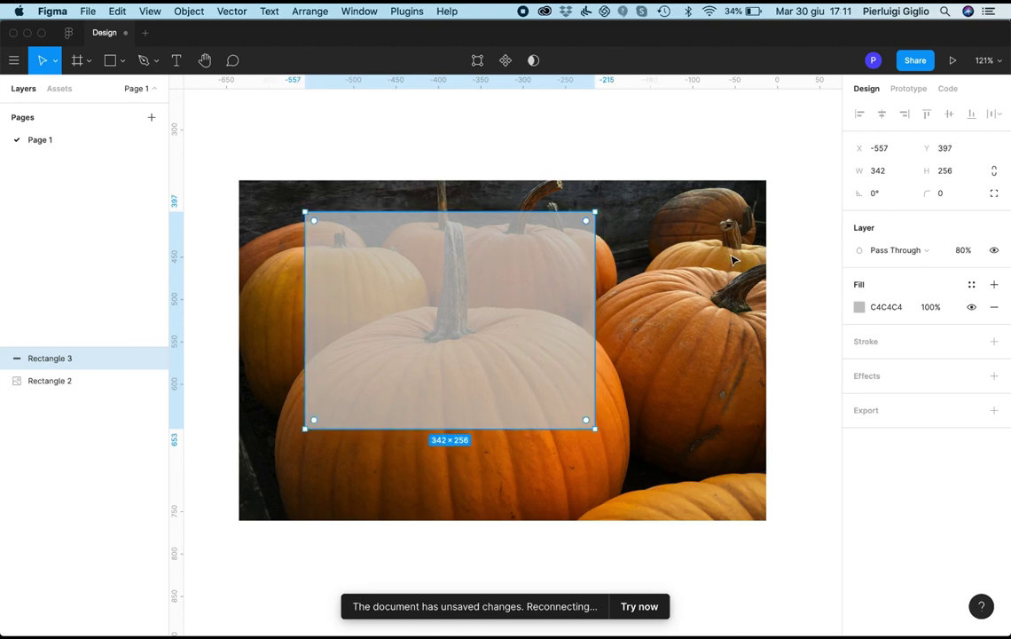
pyautogui.click(965, 251)
pyautogui.write('100')
pyautogui.press('Return')
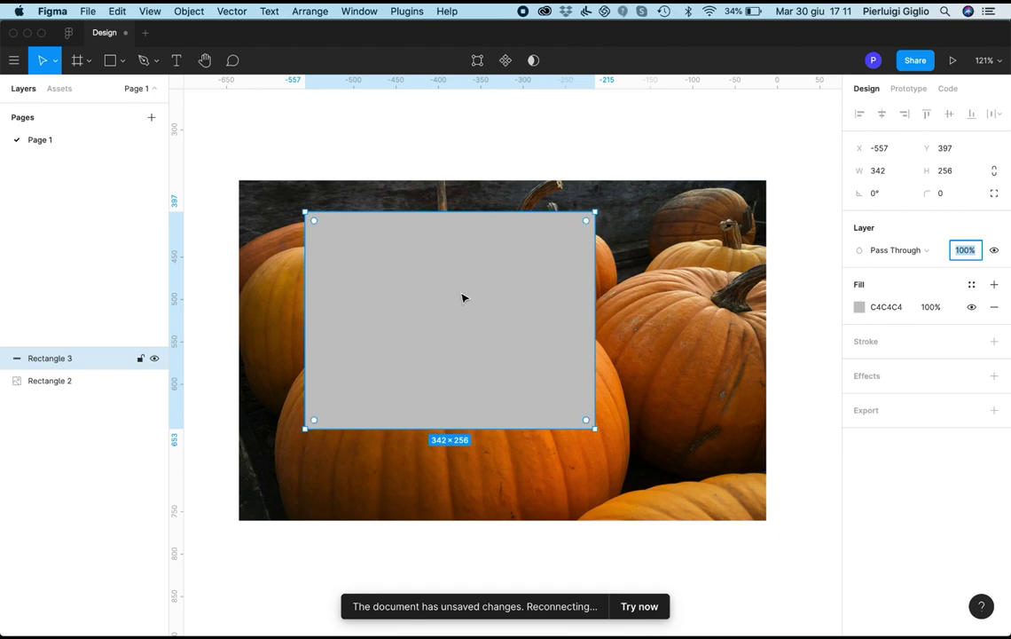
pyautogui.moveTo(51, 361); pyautogui.dragTo(50, 386)
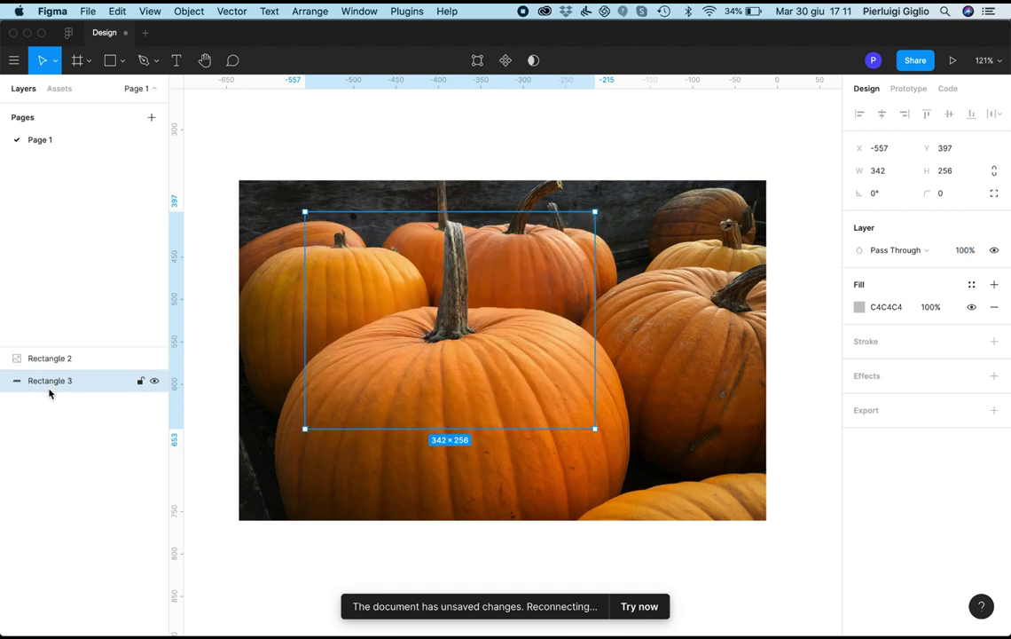
# Step: Mask the pumpkin photo with grey Rectangle 3, cropping it to 342×256 in a Mask Group
pyautogui.click(367, 135)
pyautogui.moveTo(256, 126); pyautogui.dragTo(661, 408)
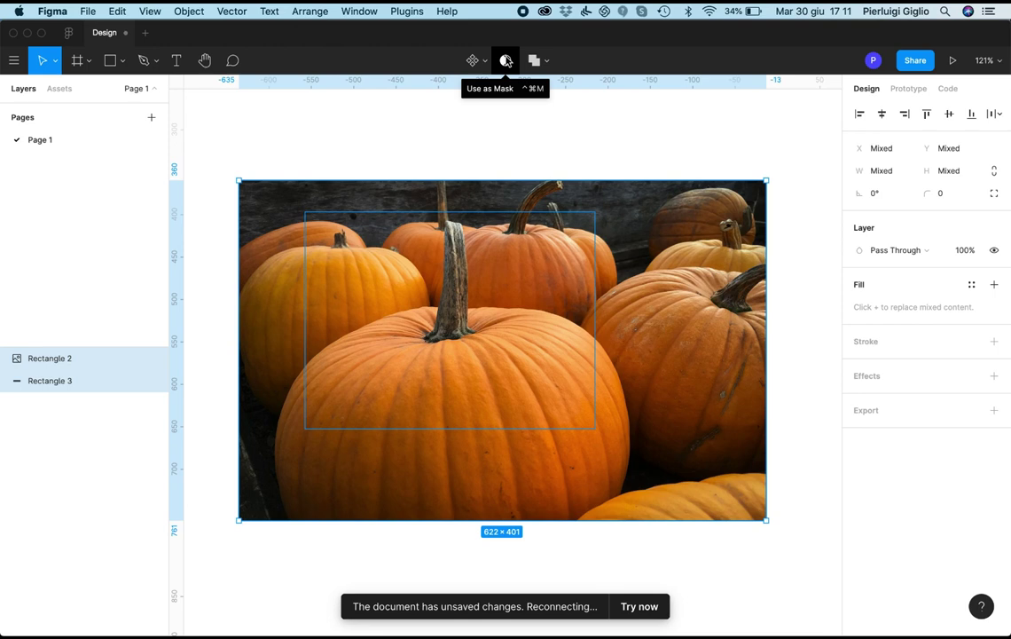
pyautogui.click(505, 61)
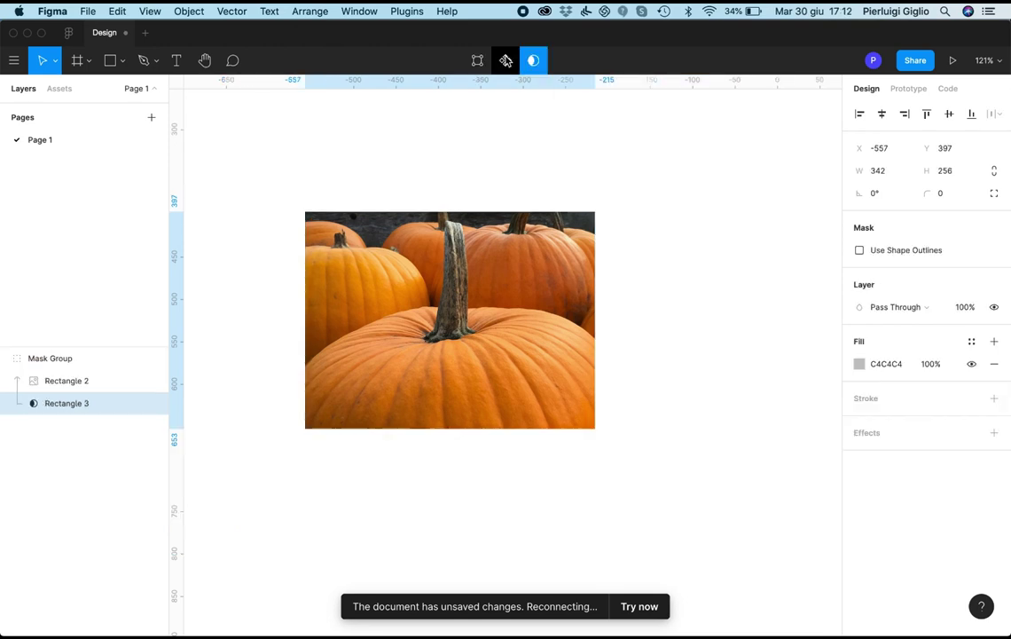
pyautogui.click(558, 192)
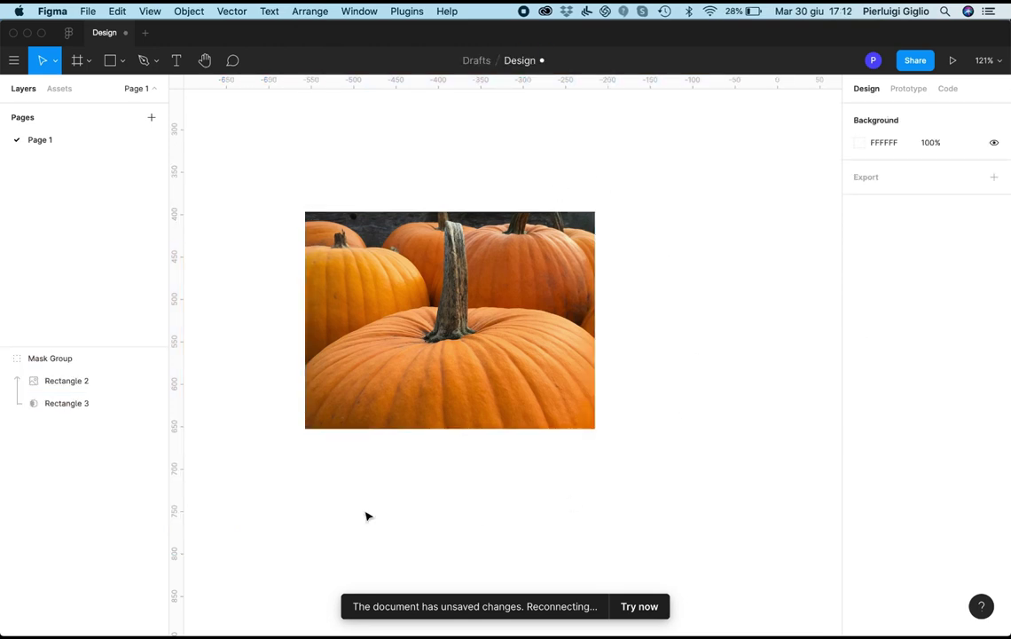
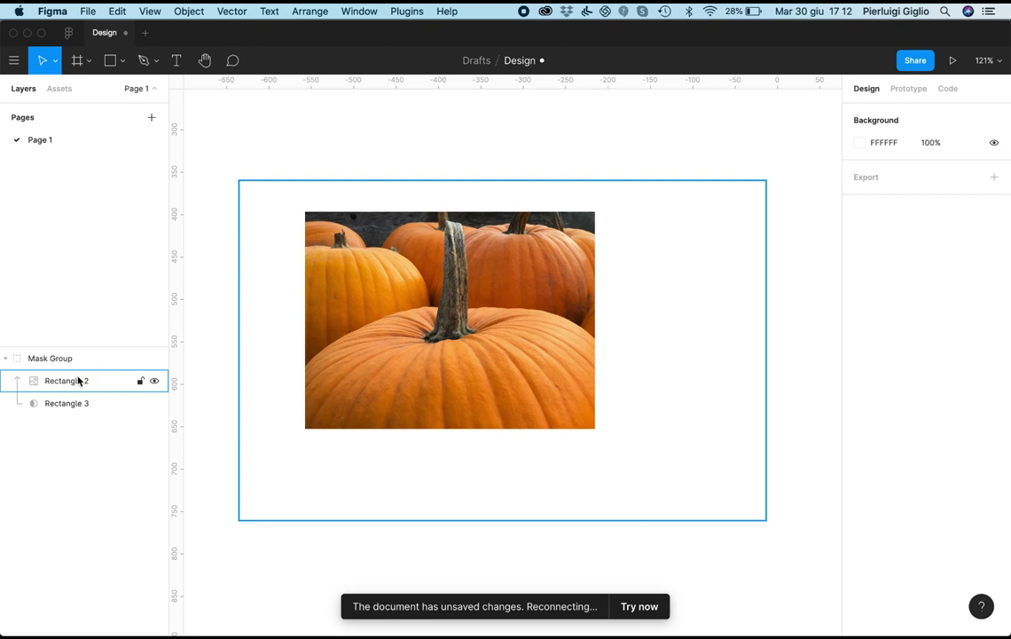
# Step: Shift the pumpkin image left inside its mask and shrink it from 622×401 to 601×387
pyautogui.click(78, 380)
pyautogui.moveTo(507, 300)
pyautogui.mouseDown()
pyautogui.moveTo(386, 233)
pyautogui.moveTo(506, 206)
pyautogui.moveTo(612, 223)
pyautogui.moveTo(618, 356)
pyautogui.moveTo(477, 333)
pyautogui.moveTo(465, 275)
pyautogui.moveTo(515, 266)
pyautogui.moveTo(535, 306)
pyautogui.moveTo(566, 304)
pyautogui.moveTo(551, 323)
pyautogui.moveTo(517, 287)
pyautogui.moveTo(530, 303)
pyautogui.moveTo(498, 300)
pyautogui.moveTo(521, 323)
pyautogui.moveTo(481, 302)
pyautogui.mouseUp()
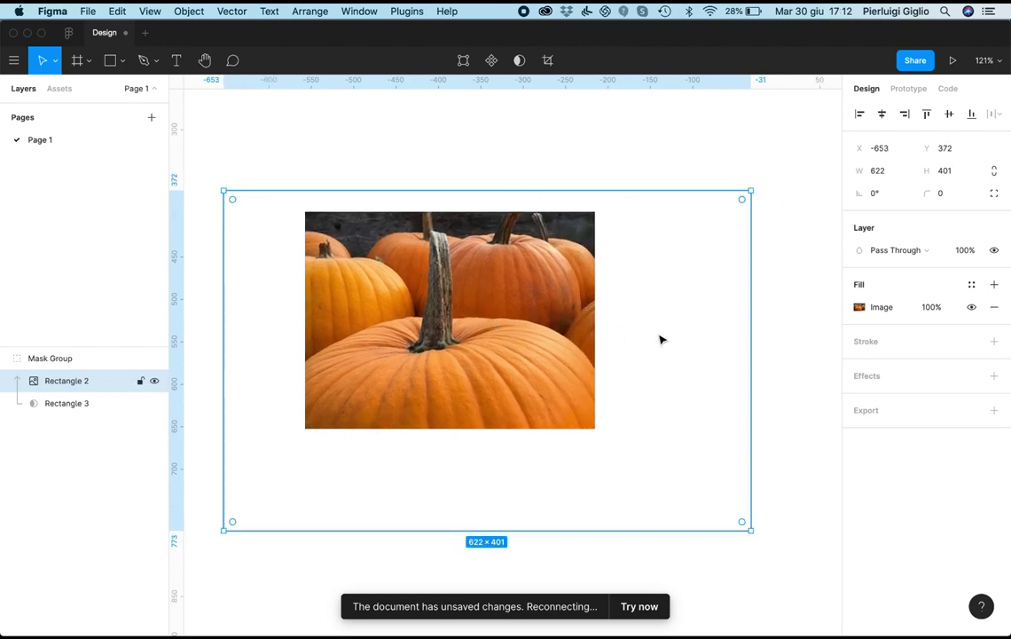
pyautogui.moveTo(733, 521)
pyautogui.mouseDown()
pyautogui.moveTo(629, 454)
pyautogui.moveTo(738, 510)
pyautogui.moveTo(795, 557)
pyautogui.moveTo(695, 460)
pyautogui.moveTo(732, 495)
pyautogui.mouseUp()
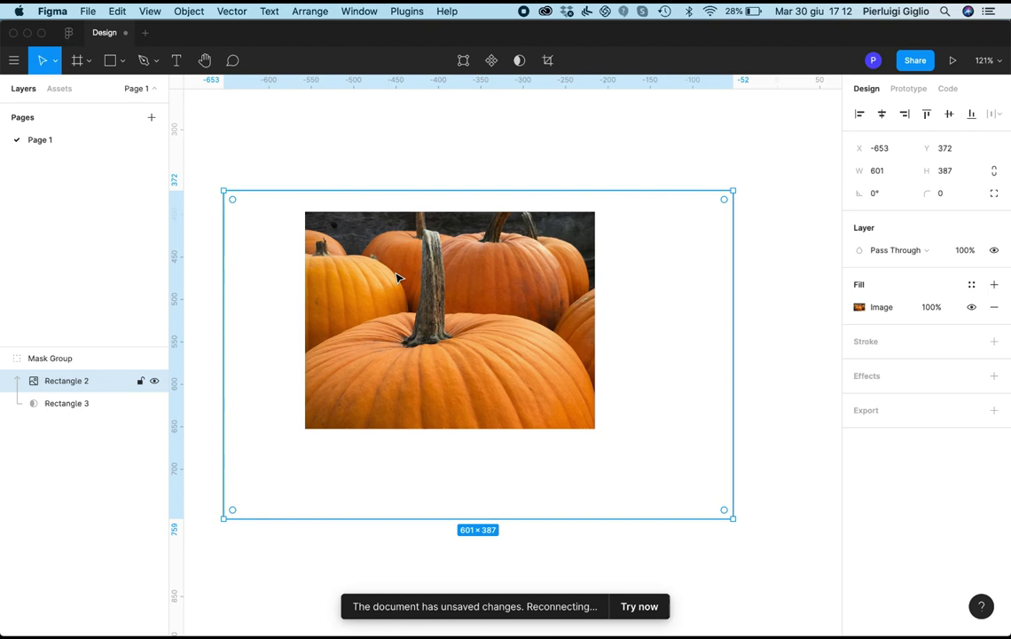
pyautogui.click(463, 131)
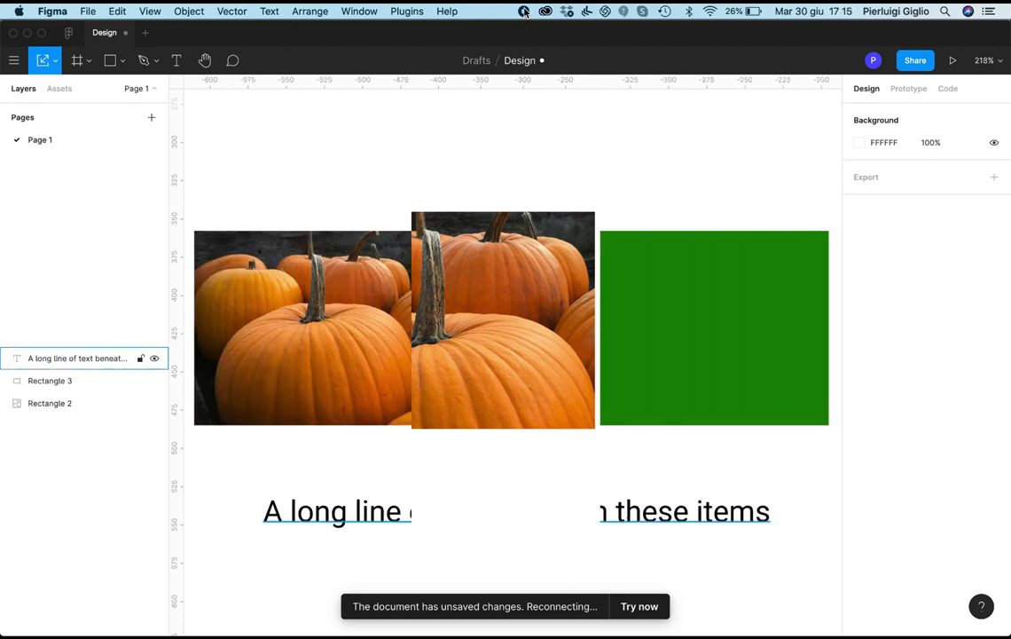
# Step: Deselect the text and select the pumpkin image rectangle, Rectangle 2
pyautogui.click(468, 130)
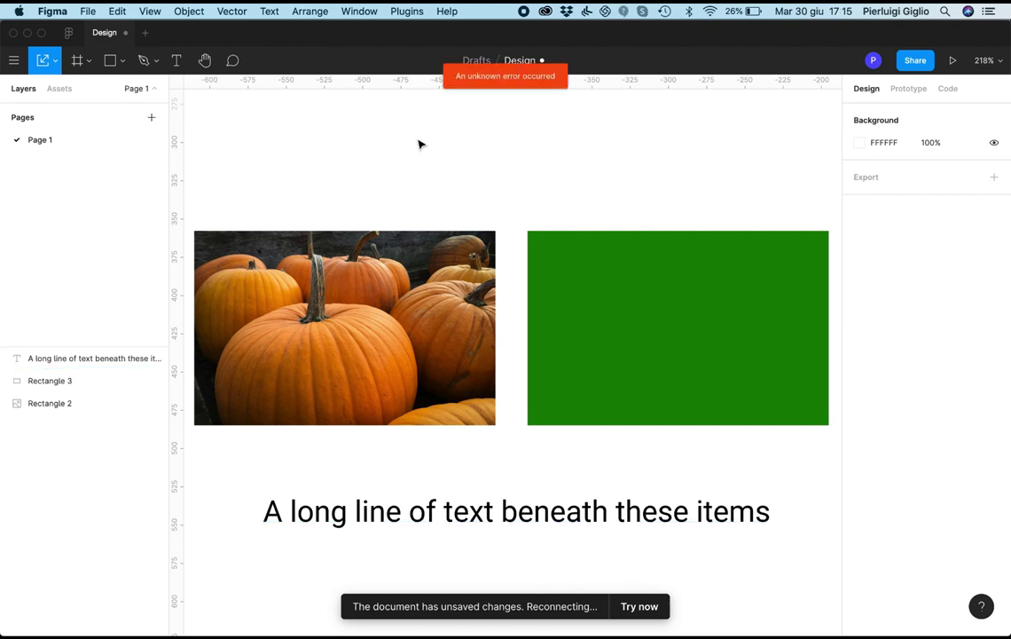
pyautogui.scroll(-2, 418, 144)
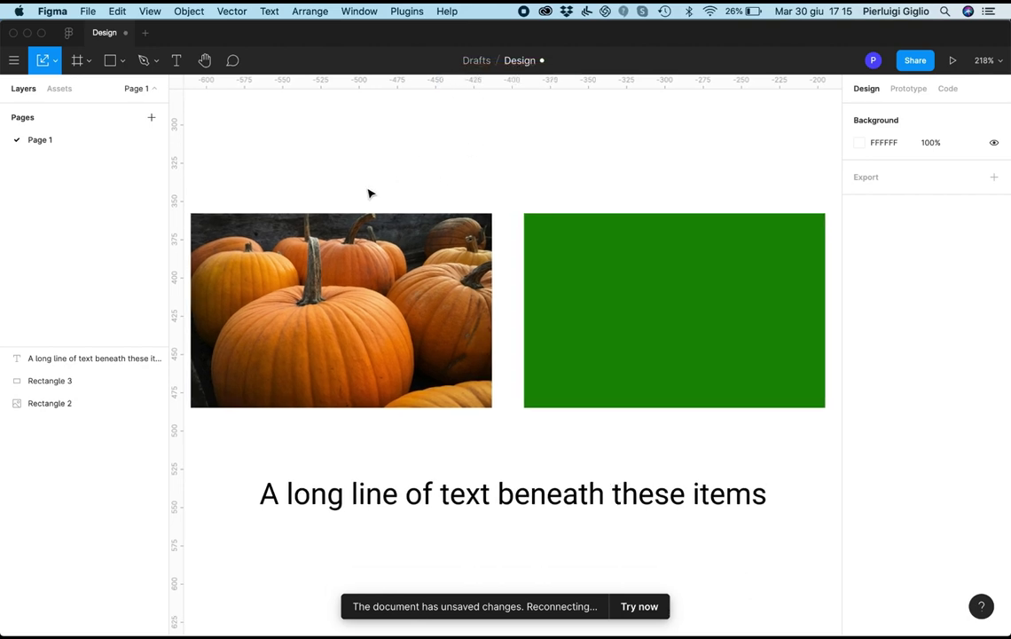
pyautogui.click(370, 300)
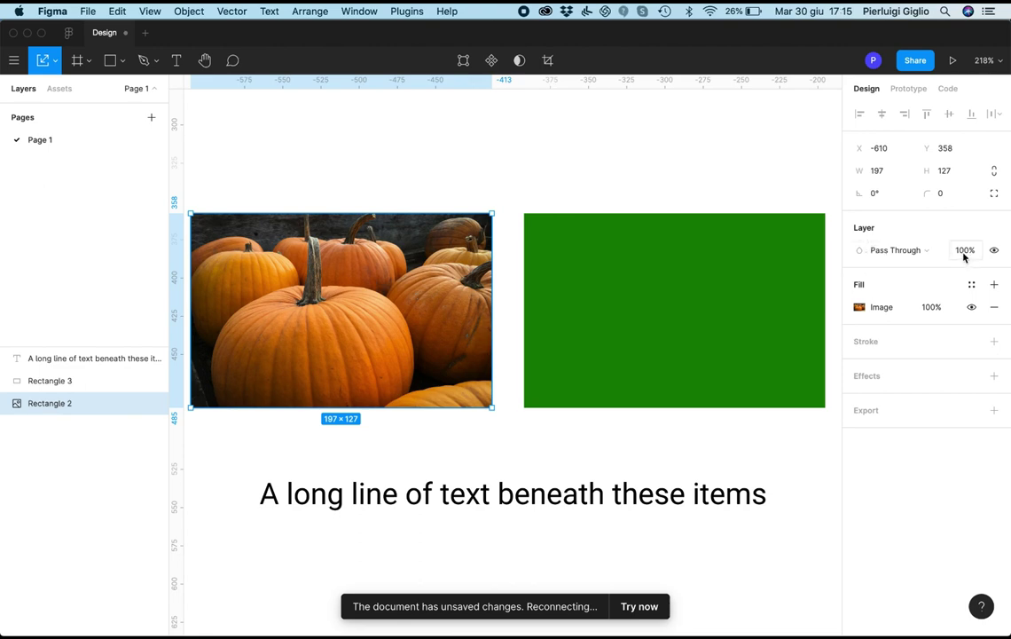
# Step: Set the pumpkin image's layer opacity to 50%
pyautogui.click(964, 254)
pyautogui.write('80')
pyautogui.press('Return')
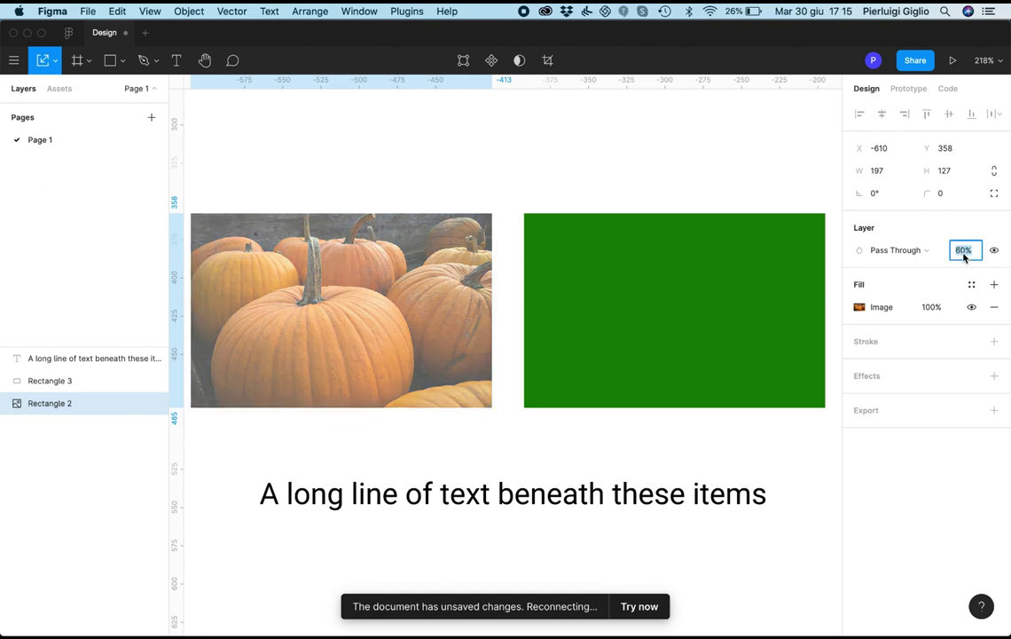
pyautogui.write('50')
pyautogui.press('Return')
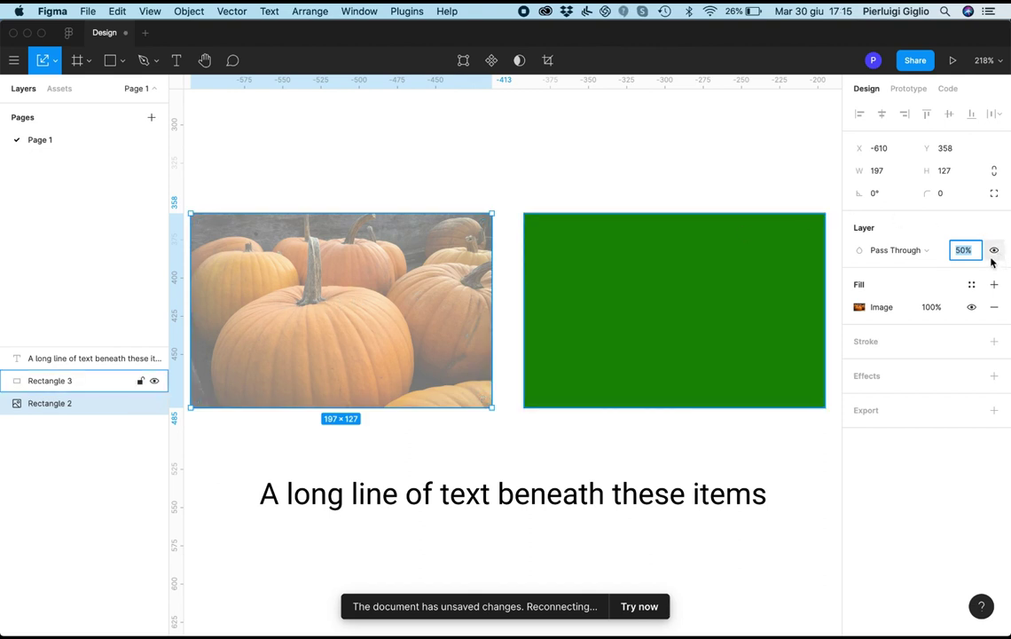
# Step: Make the green rectangle semi-transparent and drag the text layer below Rectangle 2
pyautogui.click(607, 290)
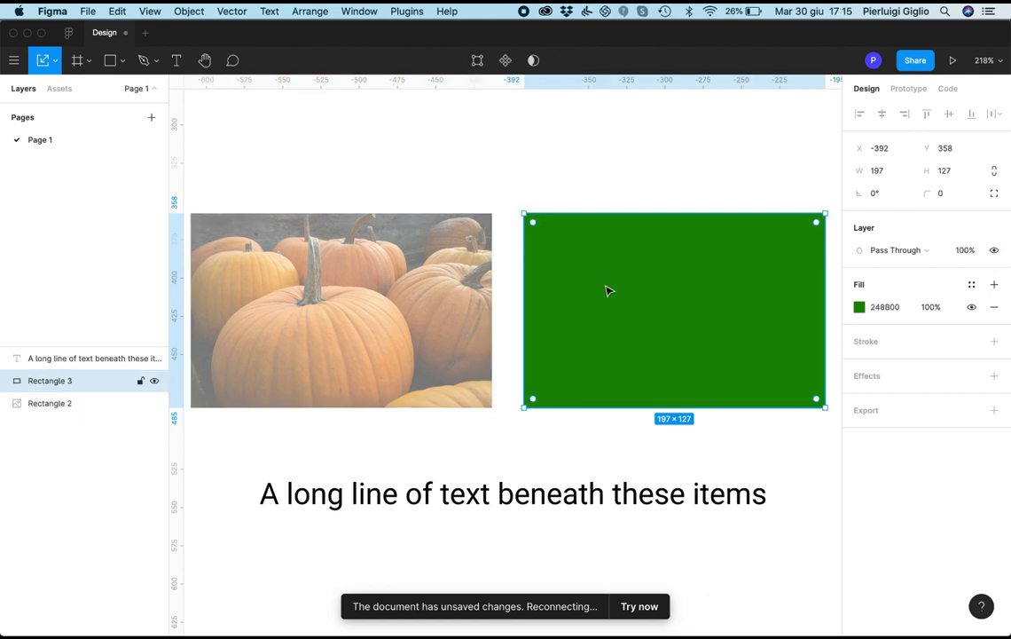
pyautogui.click(965, 259)
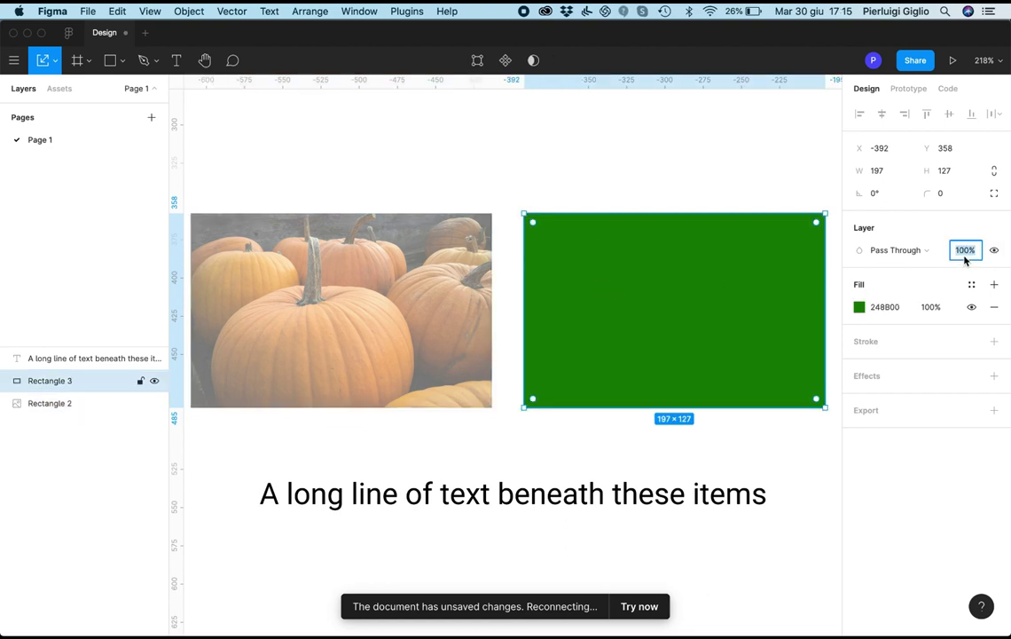
pyautogui.write('80')
pyautogui.press('Return')
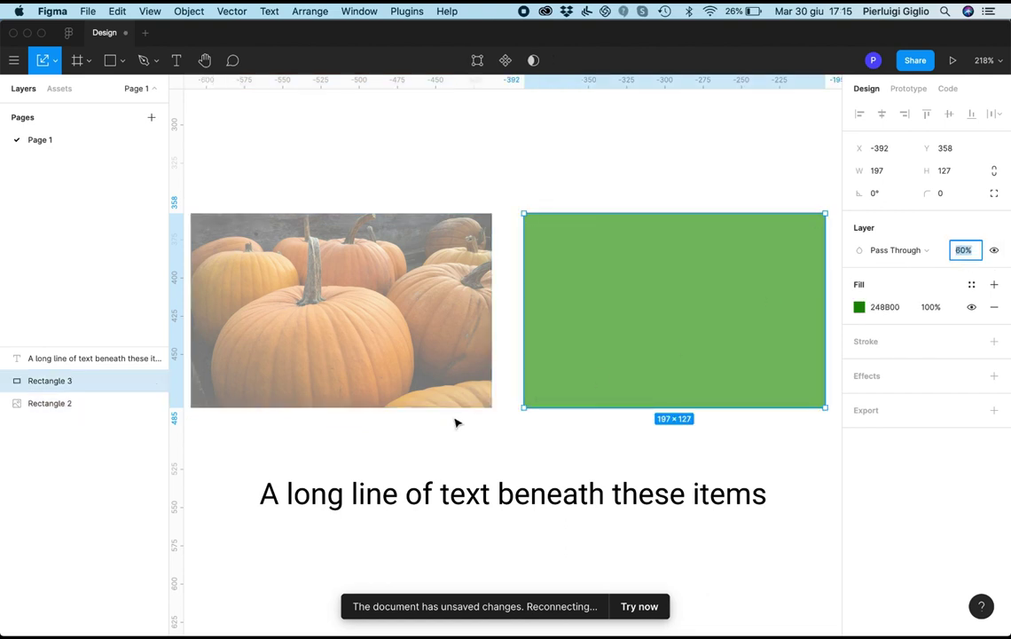
pyautogui.click(117, 357)
pyautogui.moveTo(89, 353); pyautogui.dragTo(86, 410)
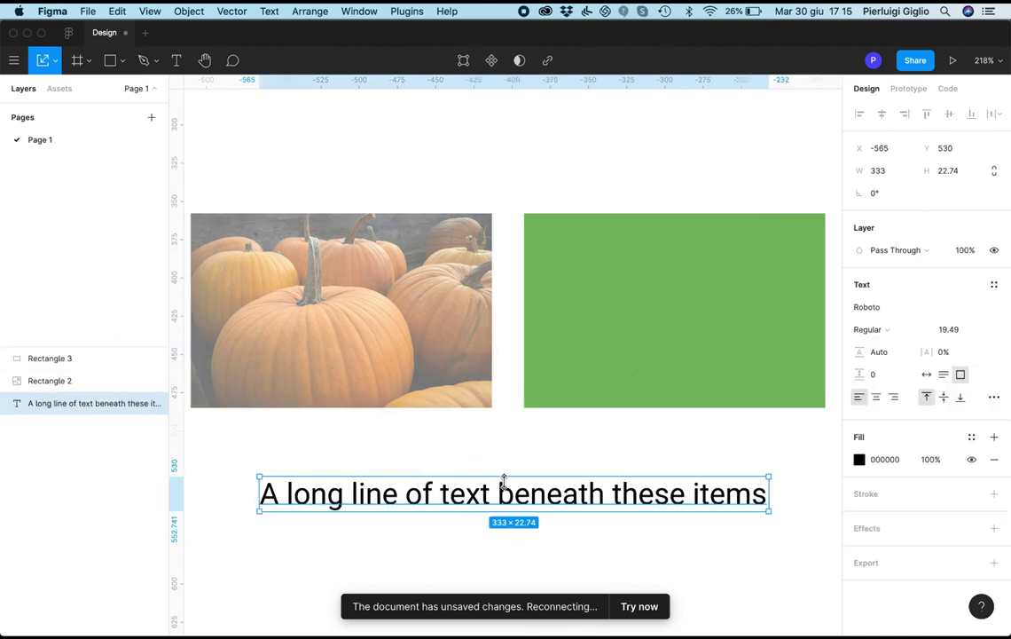
# Step: Move the text line up so it runs across both rectangles
pyautogui.moveTo(515, 501); pyautogui.dragTo(504, 315)
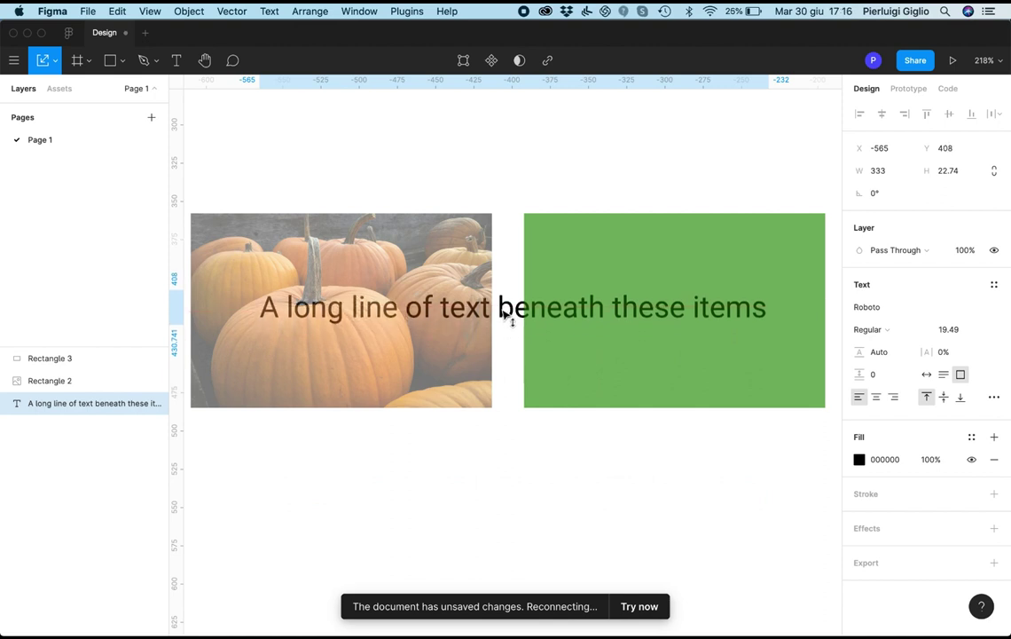
pyautogui.click(489, 465)
pyautogui.click(458, 297)
pyautogui.scroll(2, 459, 297)
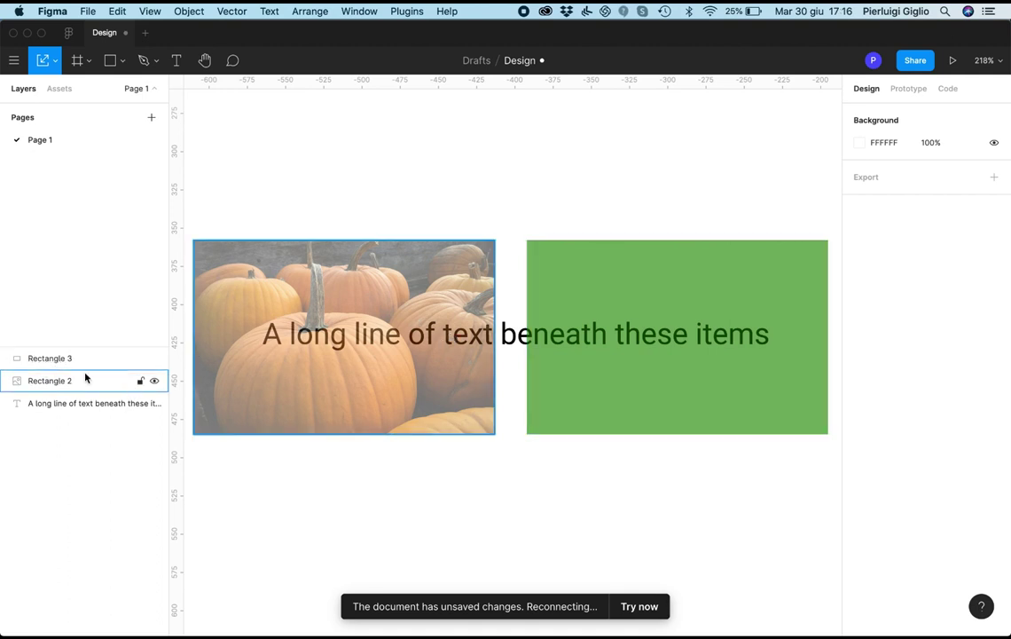
# Step: Give the pumpkin image a 1-px black (000000) inside stroke, then clear the selection
pyautogui.click(408, 266)
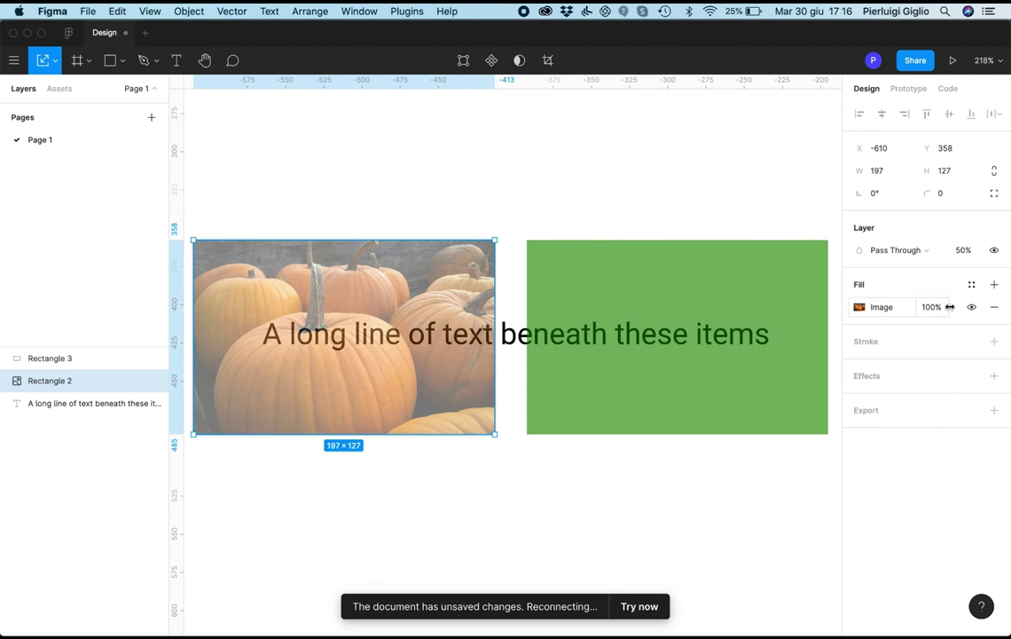
pyautogui.click(884, 343)
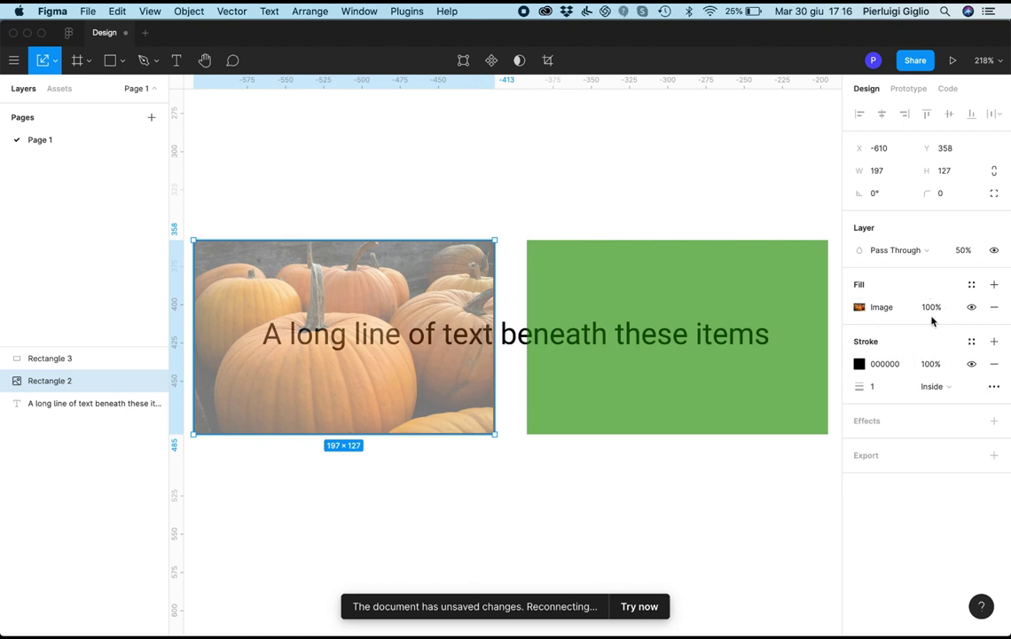
pyautogui.click(636, 277)
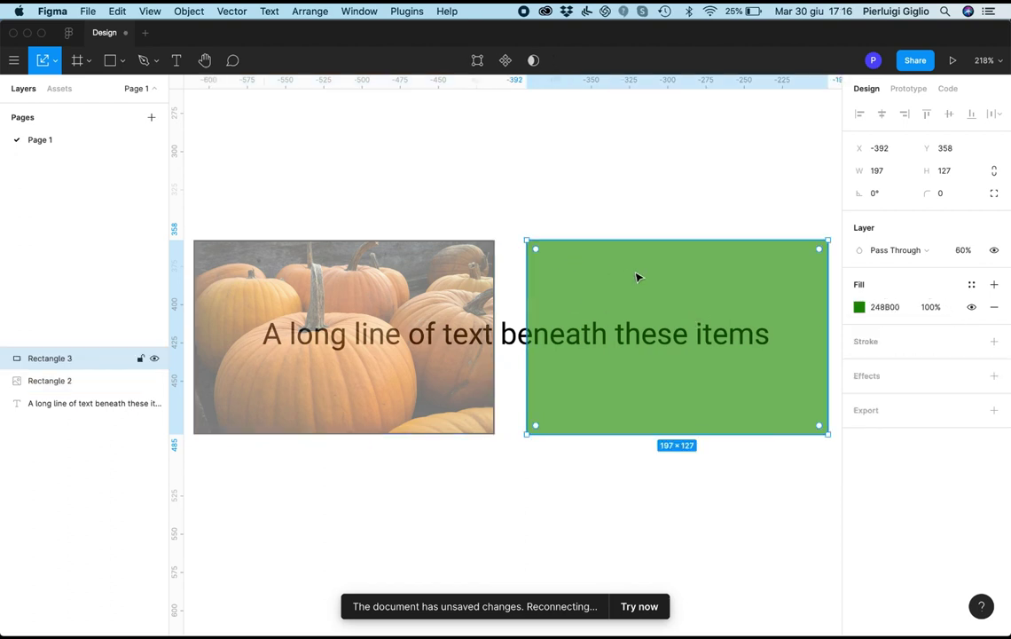
pyautogui.scroll(-5, 636, 276)
pyautogui.click(636, 277)
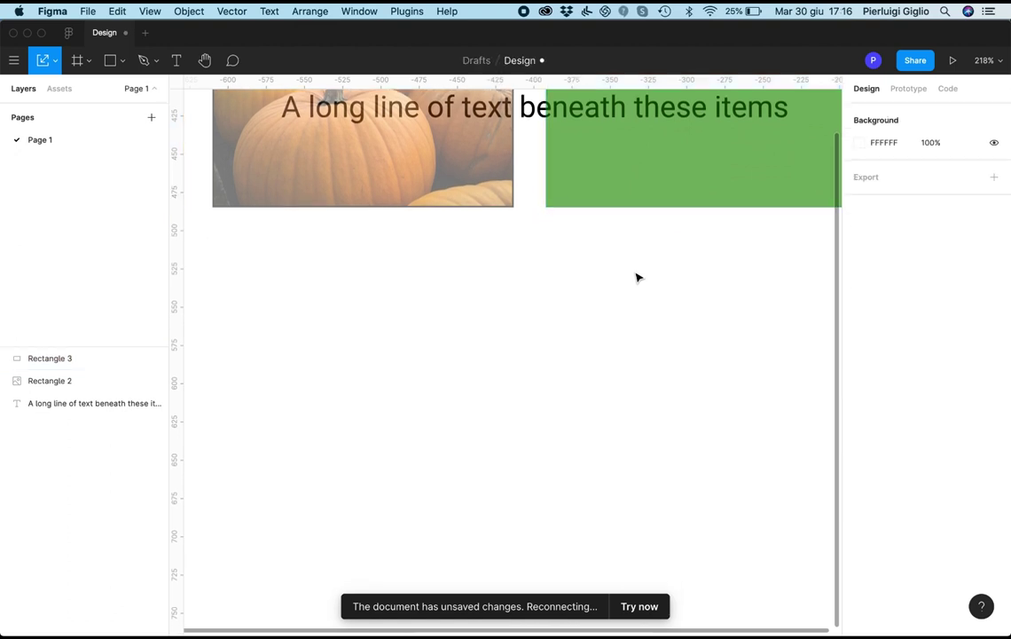
# Step: Paste a copy of the green rectangle and move it below and left of the others
pyautogui.press('super+v')
pyautogui.moveTo(650, 169)
pyautogui.mouseDown()
pyautogui.moveTo(494, 419)
pyautogui.moveTo(411, 503)
pyautogui.mouseUp()
pyautogui.scroll(-2, 410, 503)
pyautogui.scroll(-3, 391, 419)
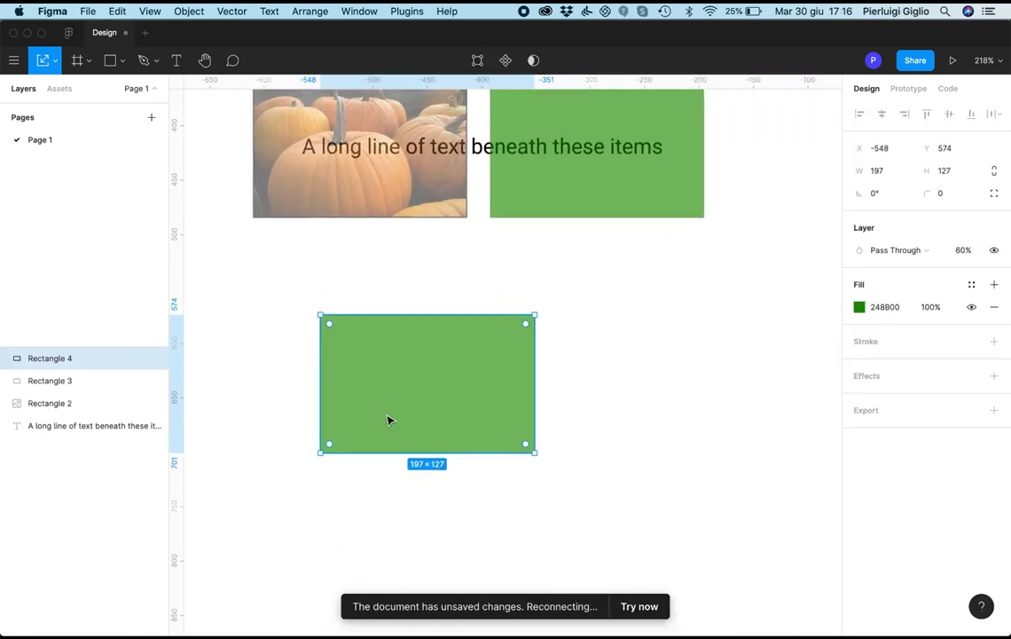
pyautogui.scroll(5, 390, 419)
pyautogui.scroll(2, 387, 420)
# Step: Set the copy to 100% opacity and add a second fill layer
pyautogui.click(964, 252)
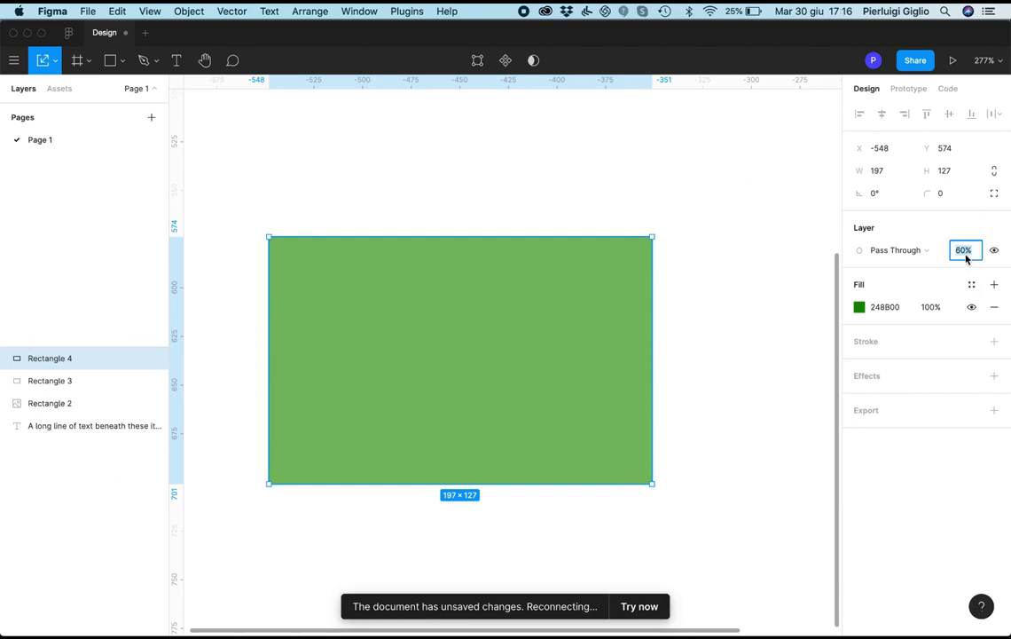
pyautogui.write('100')
pyautogui.press('Return')
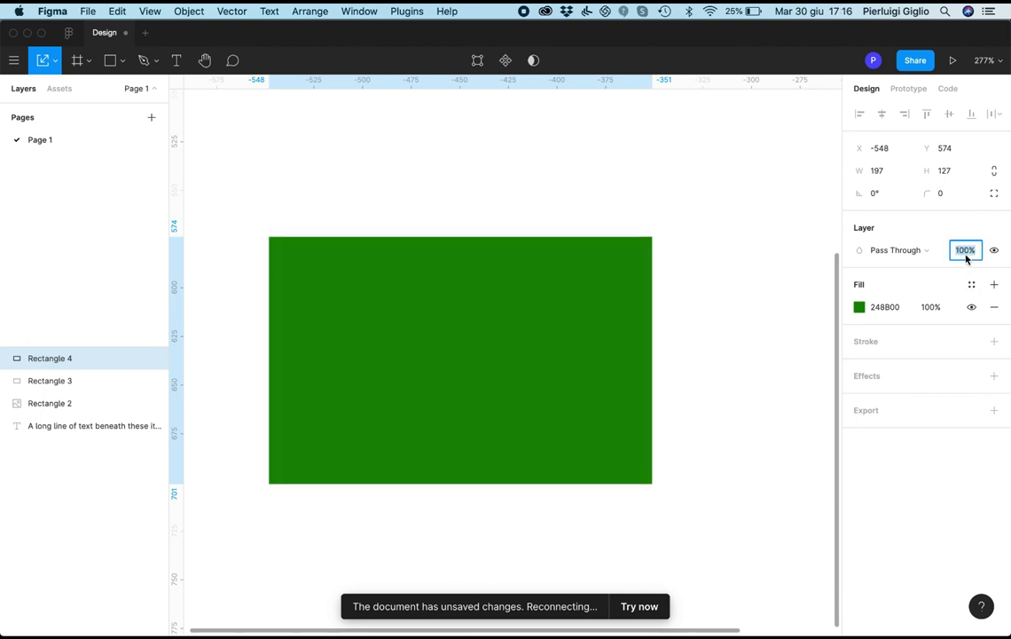
pyautogui.click(994, 285)
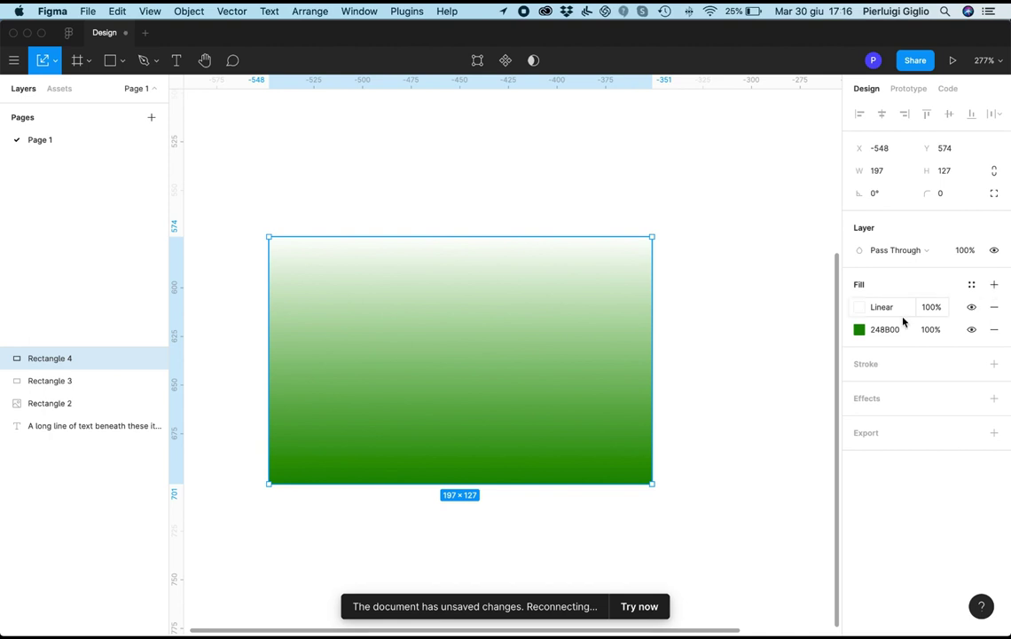
# Step: Keep the new fill as a Linear gradient and select its gradient stops
pyautogui.click(858, 311)
pyautogui.click(714, 220)
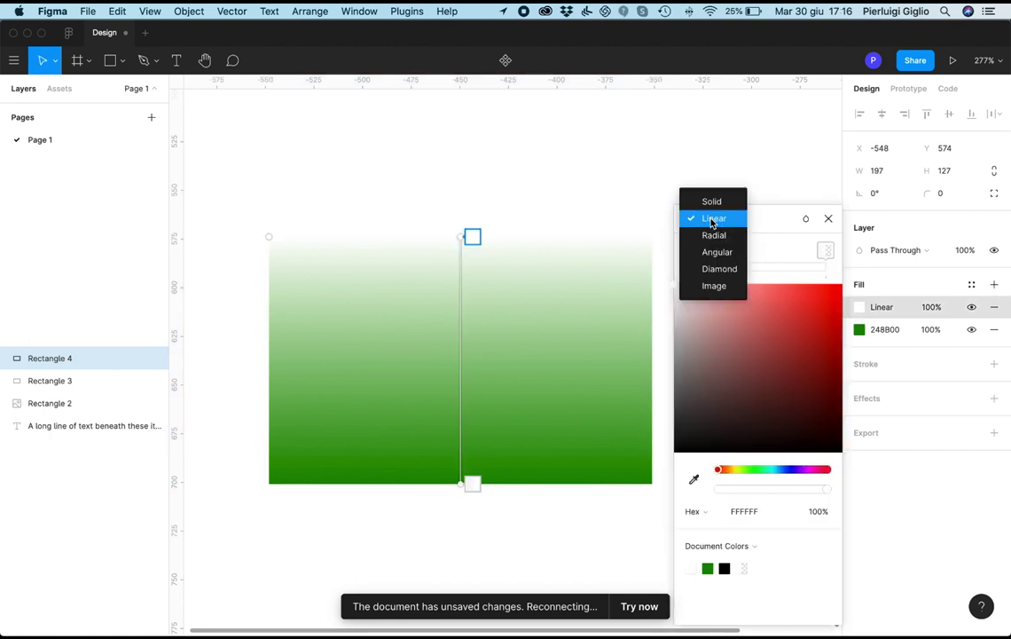
pyautogui.click(712, 220)
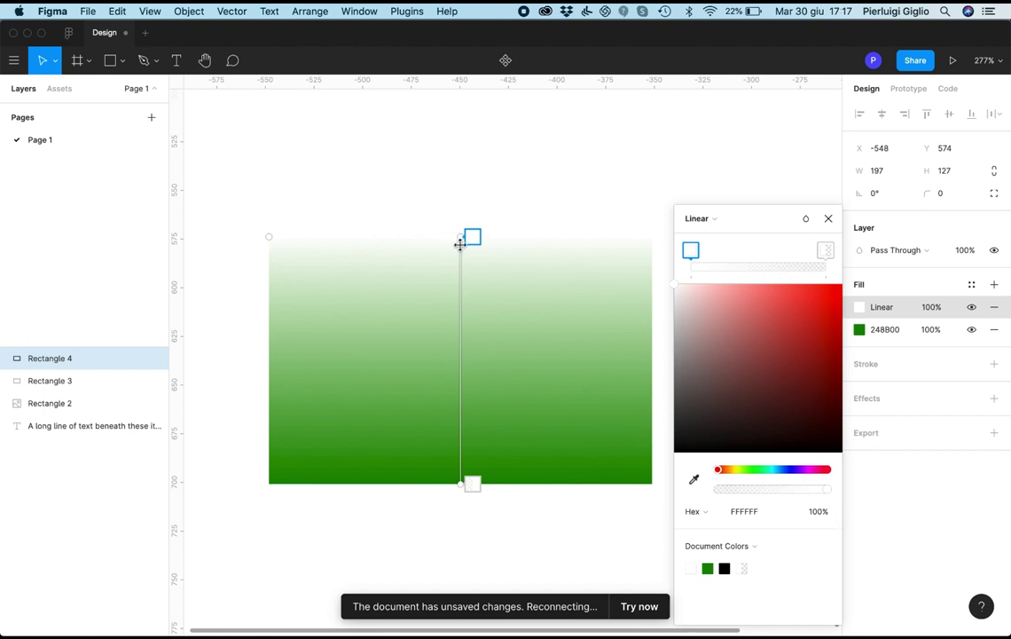
pyautogui.click(825, 249)
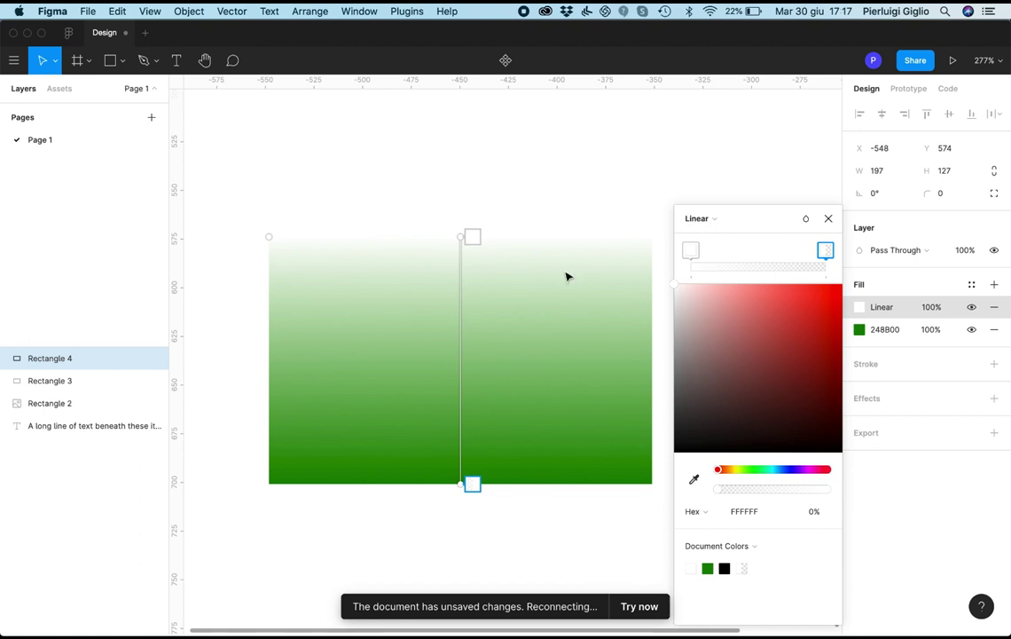
pyautogui.click(690, 251)
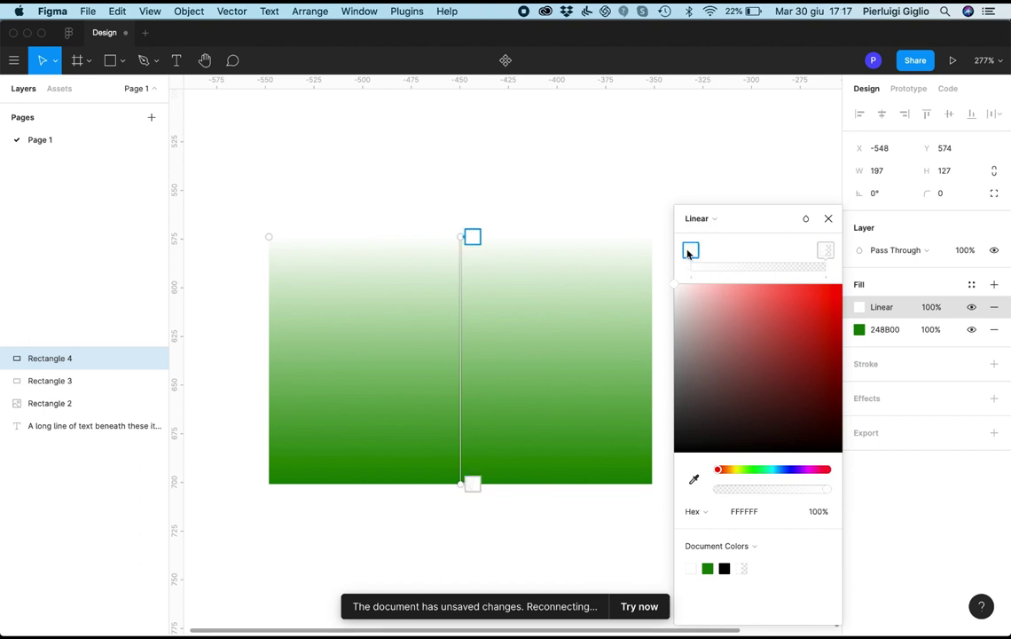
# Step: Try 65% and 55% on the white stop, restore it, and set the gradient fill to 50%
pyautogui.click(817, 512)
pyautogui.write('65')
pyautogui.press('Return')
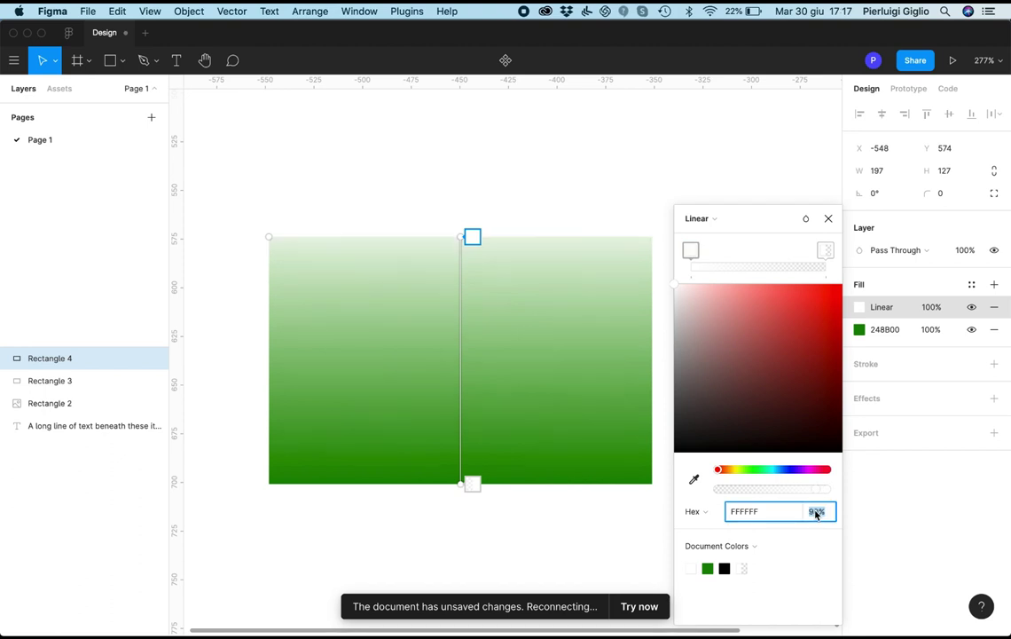
pyautogui.write('55')
pyautogui.press('Return')
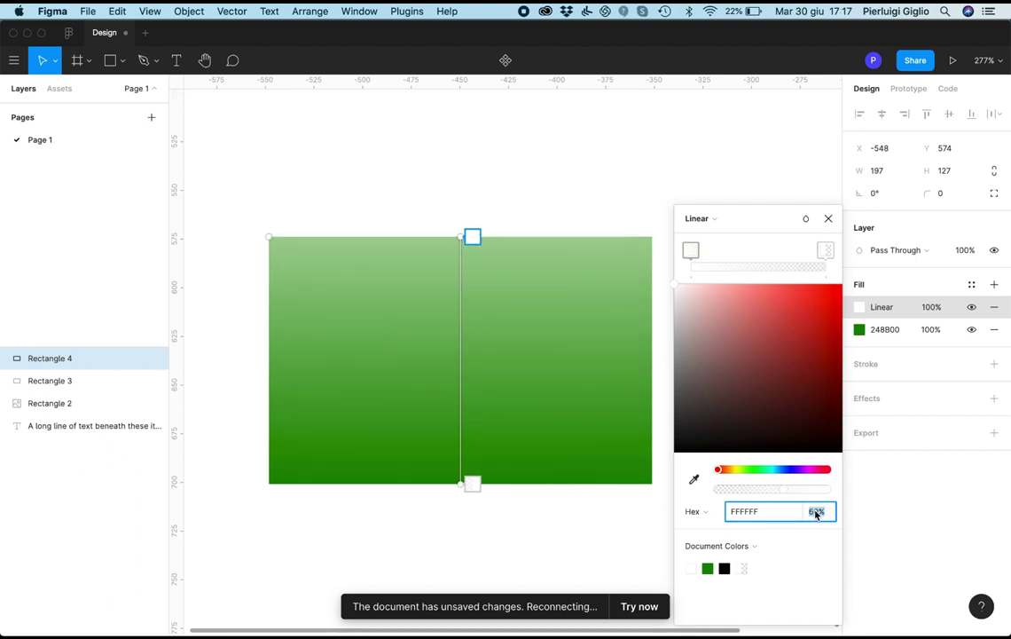
pyautogui.hotkey('shift', 'Up')
pyautogui.hotkey('shift', 'Up')
pyautogui.hotkey('shift', 'Up')
pyautogui.hotkey('shift', 'Up')
pyautogui.hotkey('shift', 'Up')
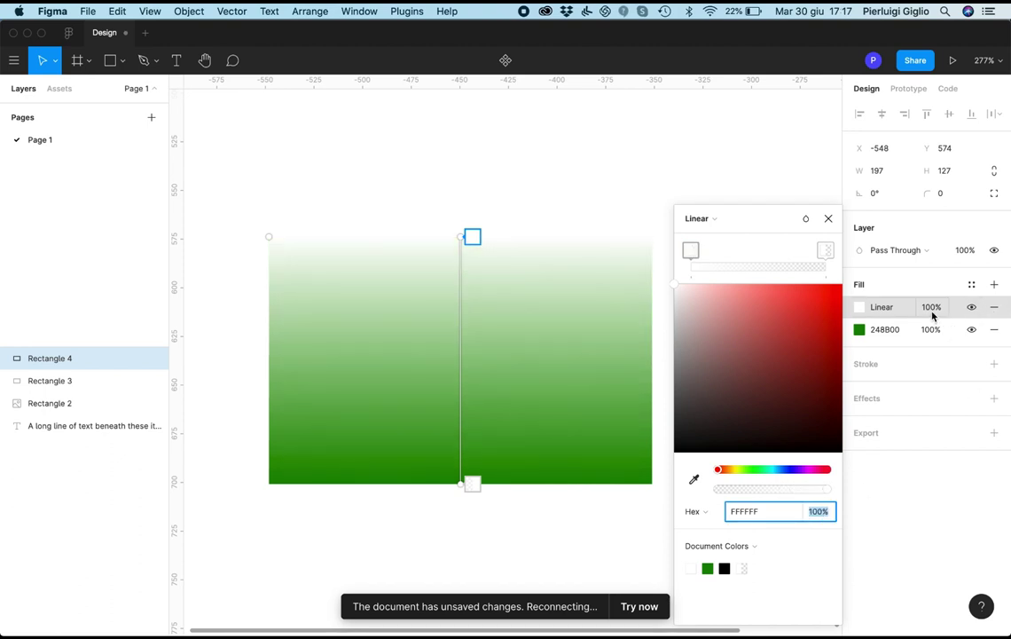
pyautogui.click(930, 307)
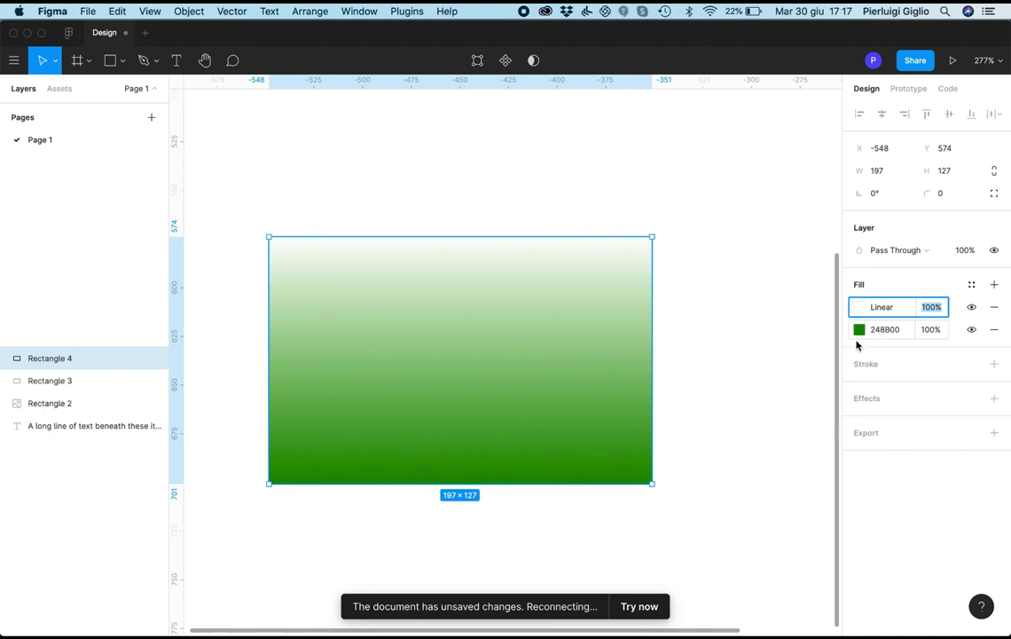
pyautogui.hotkey('shift', 'Down')
pyautogui.hotkey('shift', 'Down')
pyautogui.hotkey('shift', 'Down')
pyautogui.hotkey('shift', 'Down')
pyautogui.hotkey('shift', 'Down')
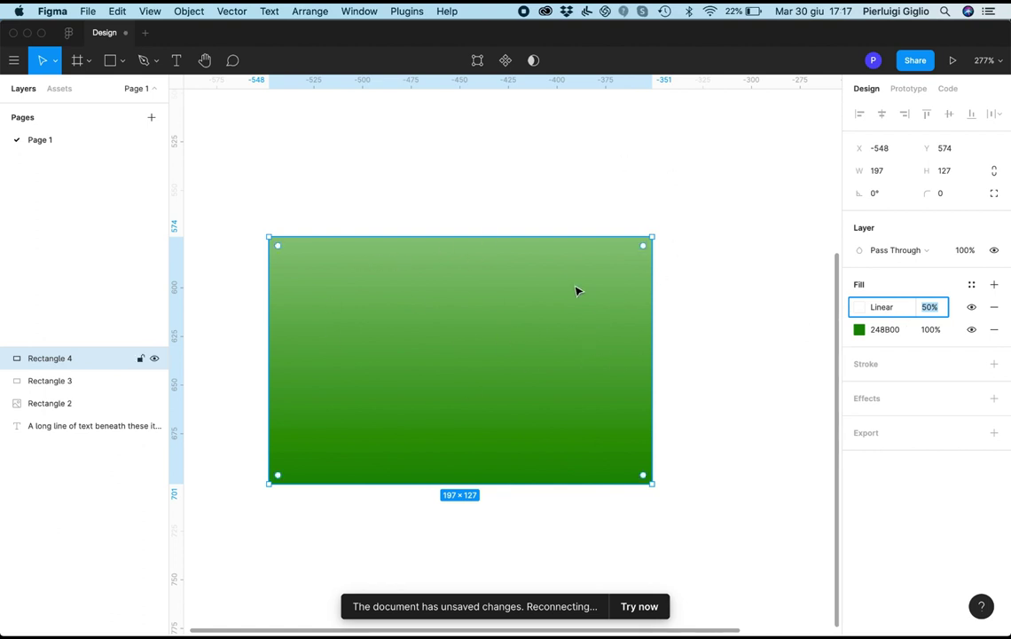
# Step: Switch the overlay fill to Solid, choose blue 0630C7, and deselect the rectangle
pyautogui.click(858, 307)
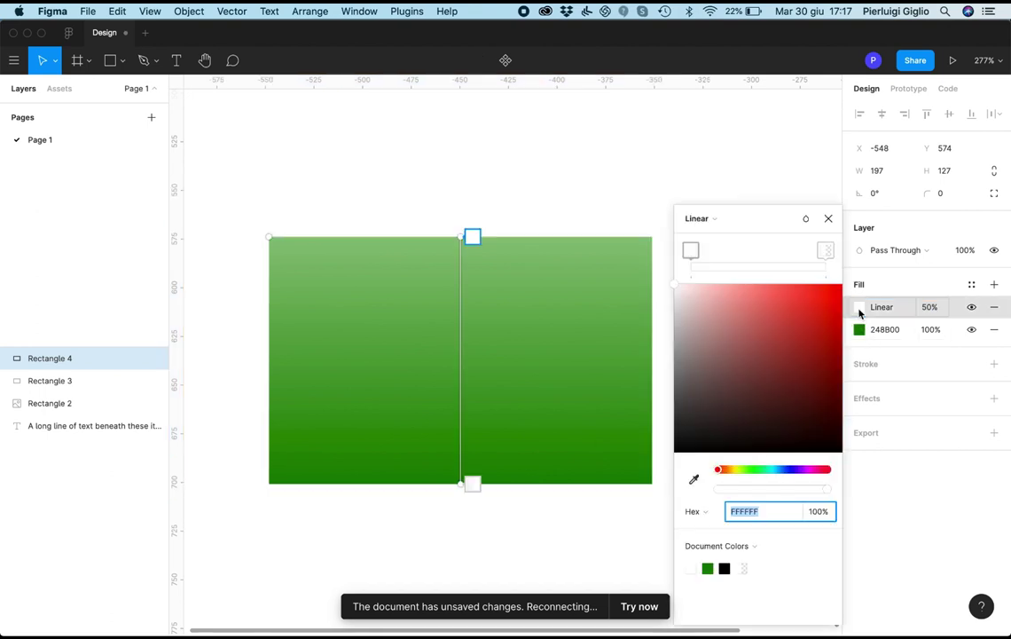
pyautogui.click(700, 218)
pyautogui.click(714, 202)
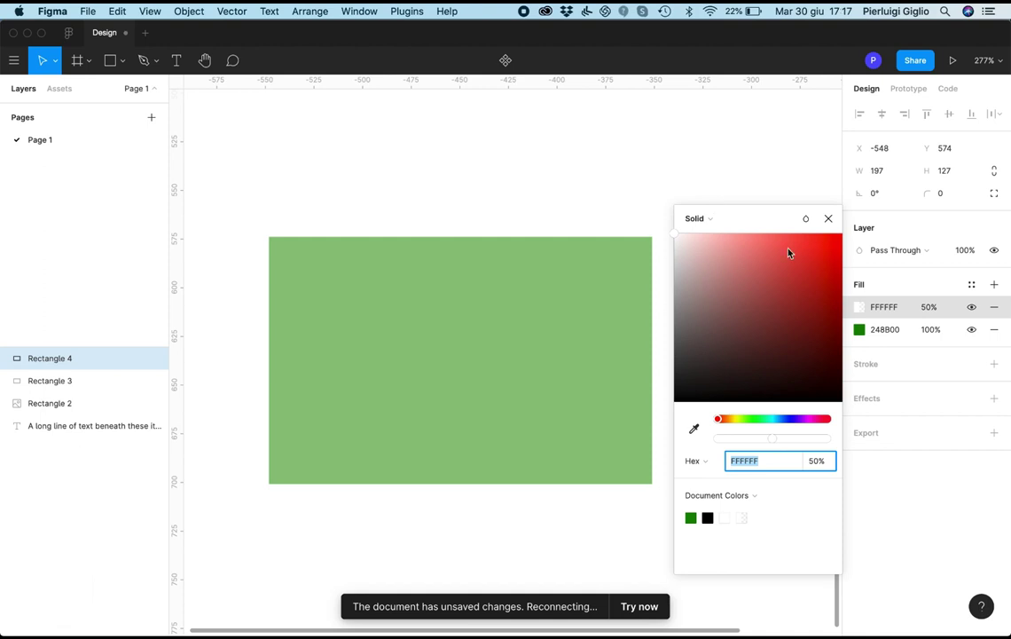
pyautogui.moveTo(740, 324); pyautogui.dragTo(749, 258)
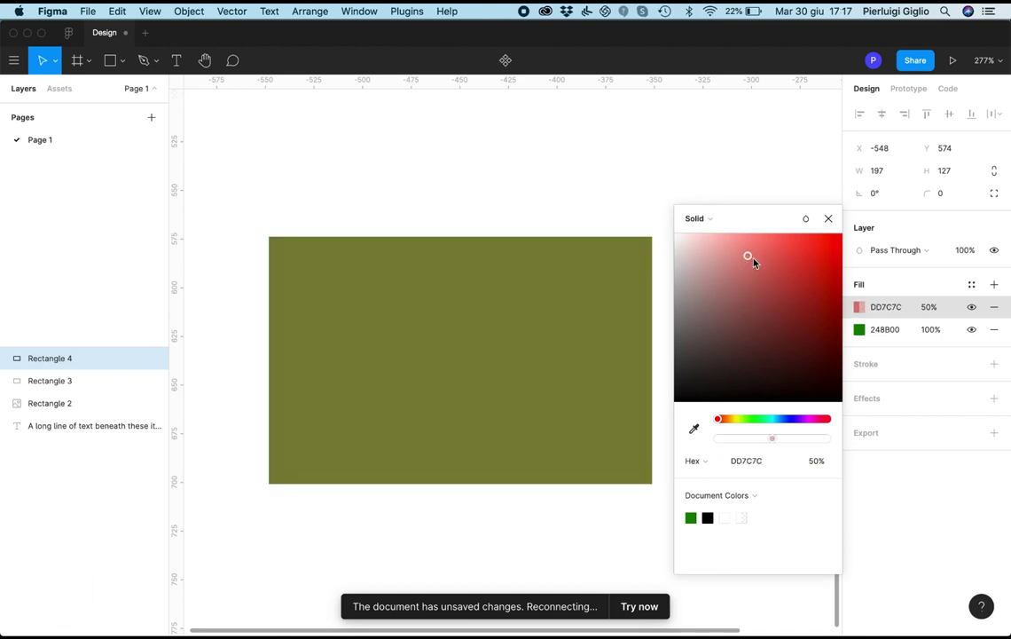
pyautogui.click(786, 418)
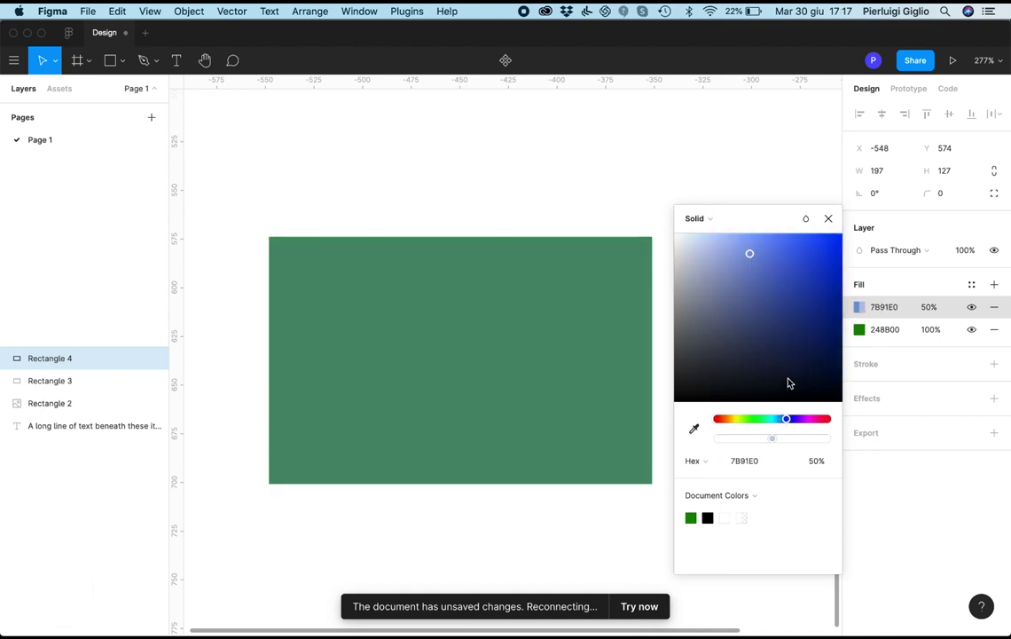
pyautogui.moveTo(750, 258); pyautogui.dragTo(837, 271)
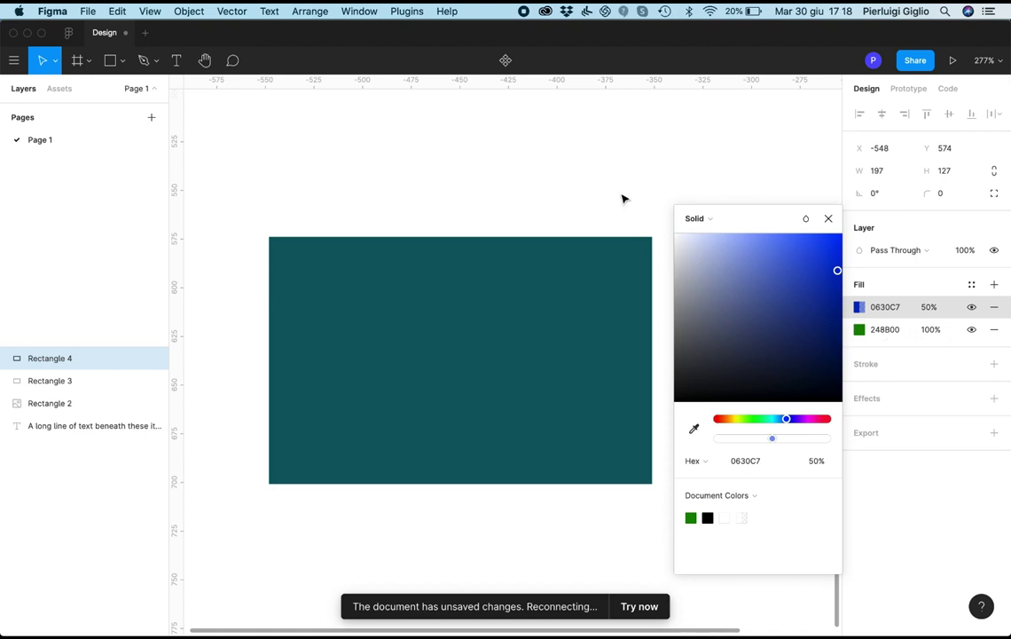
pyautogui.click(829, 219)
pyautogui.click(580, 152)
pyautogui.scroll(1, 581, 152)
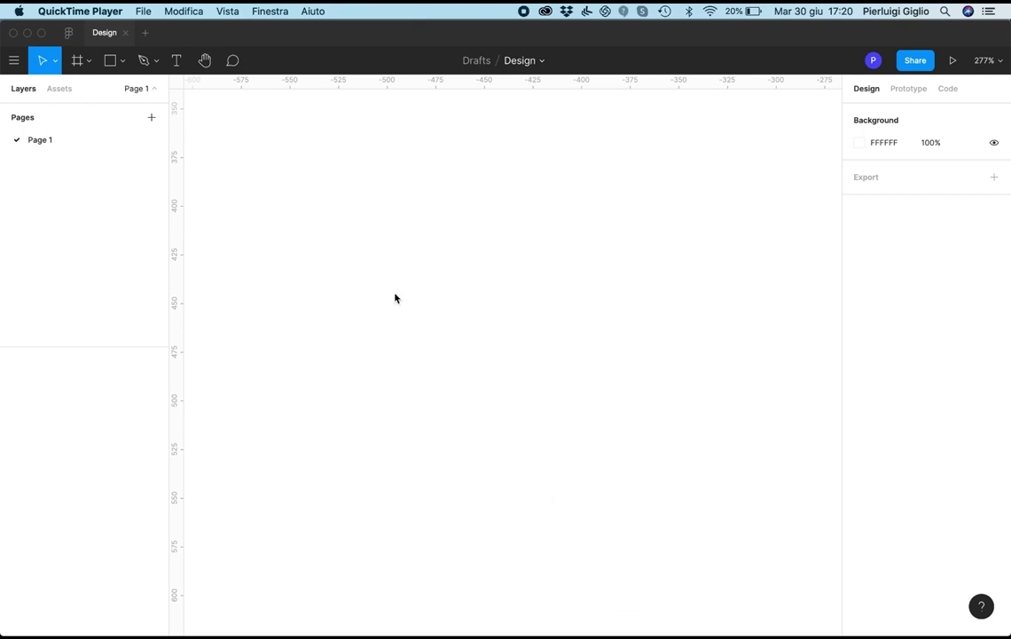
# Step: Draw a closed pen path with corner points top and left and curved points bottom and right
pyautogui.click(145, 62)
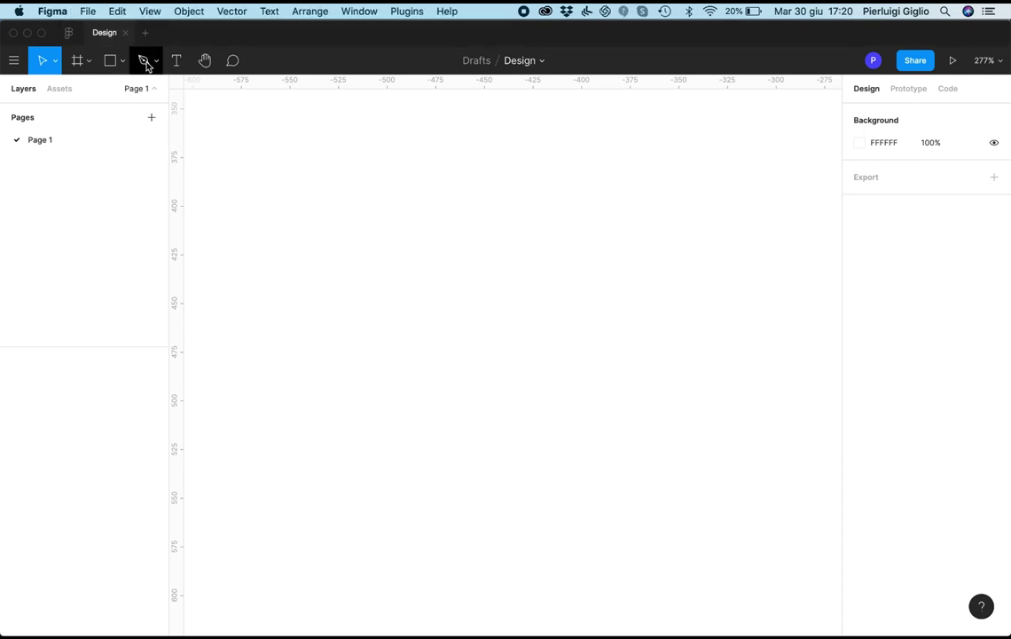
pyautogui.click(144, 60)
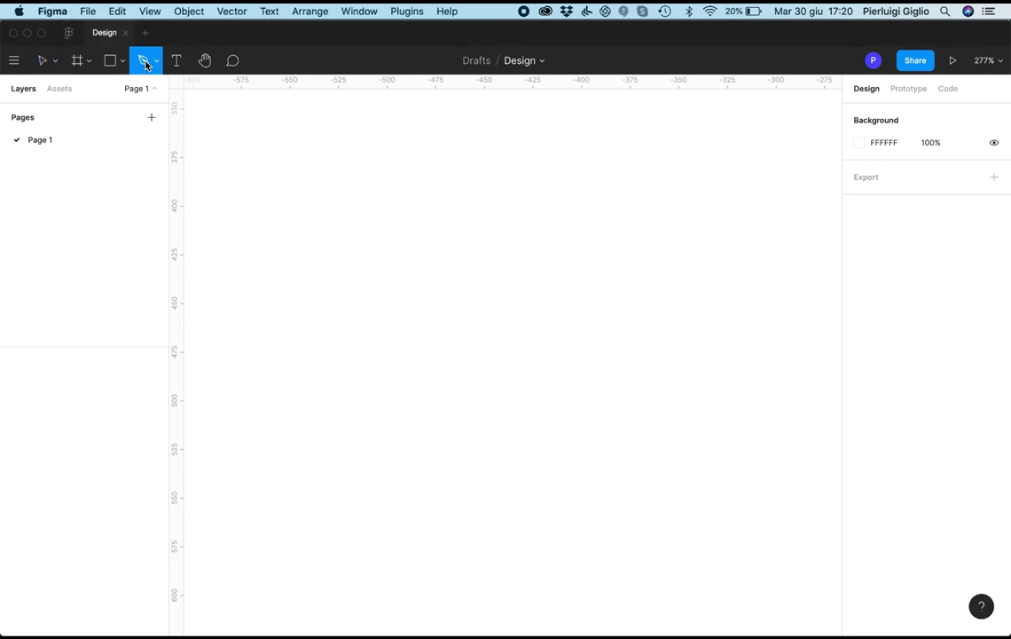
pyautogui.click(479, 255)
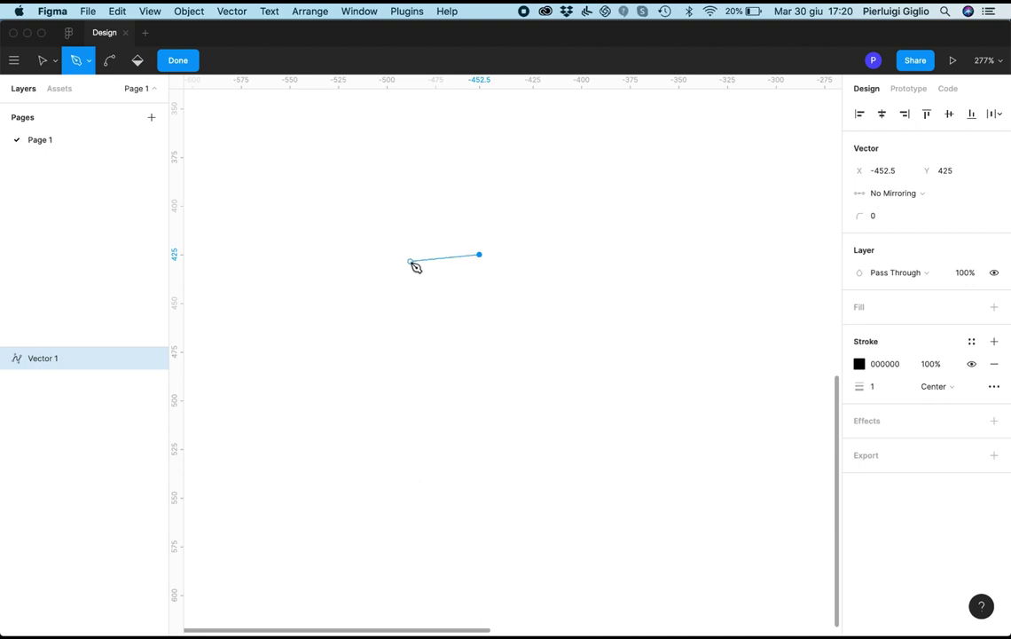
pyautogui.click(344, 268)
pyautogui.click(344, 357)
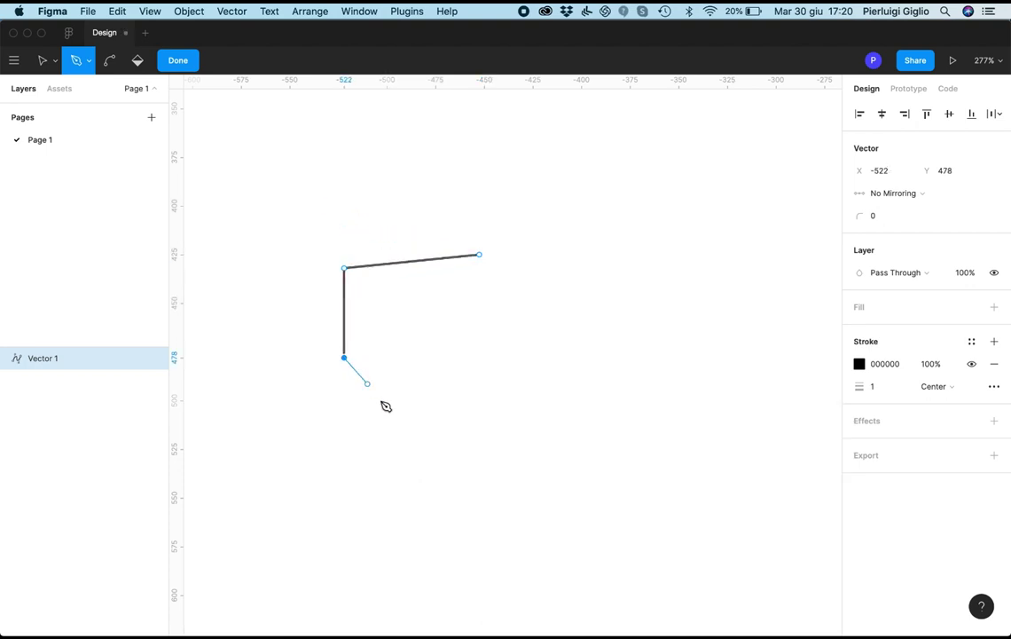
pyautogui.moveTo(460, 427); pyautogui.dragTo(571, 395)
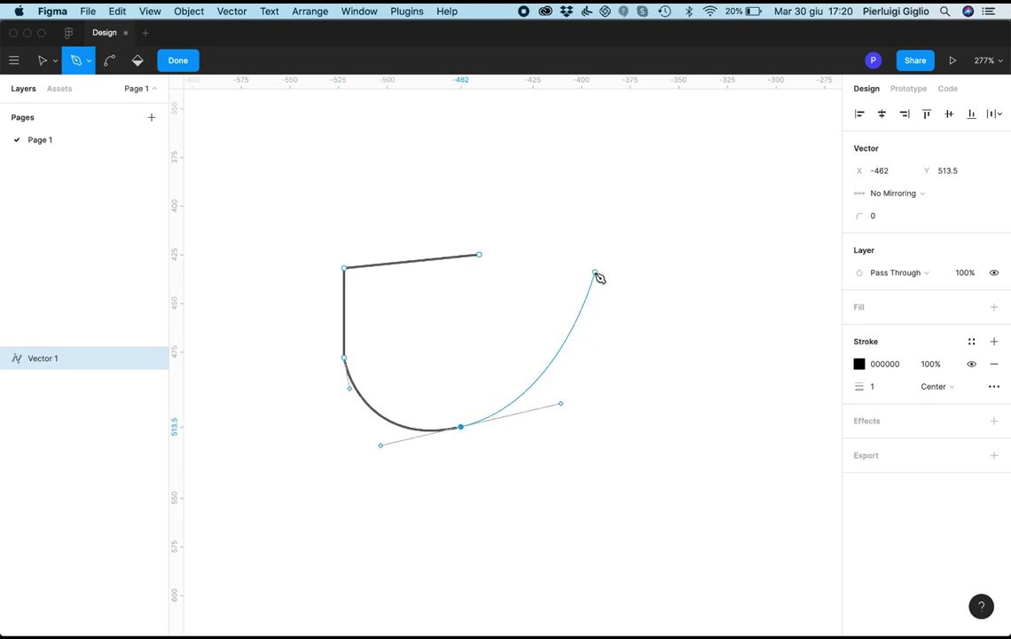
pyautogui.moveTo(566, 306)
pyautogui.mouseDown()
pyautogui.moveTo(568, 279)
pyautogui.moveTo(543, 240)
pyautogui.mouseUp()
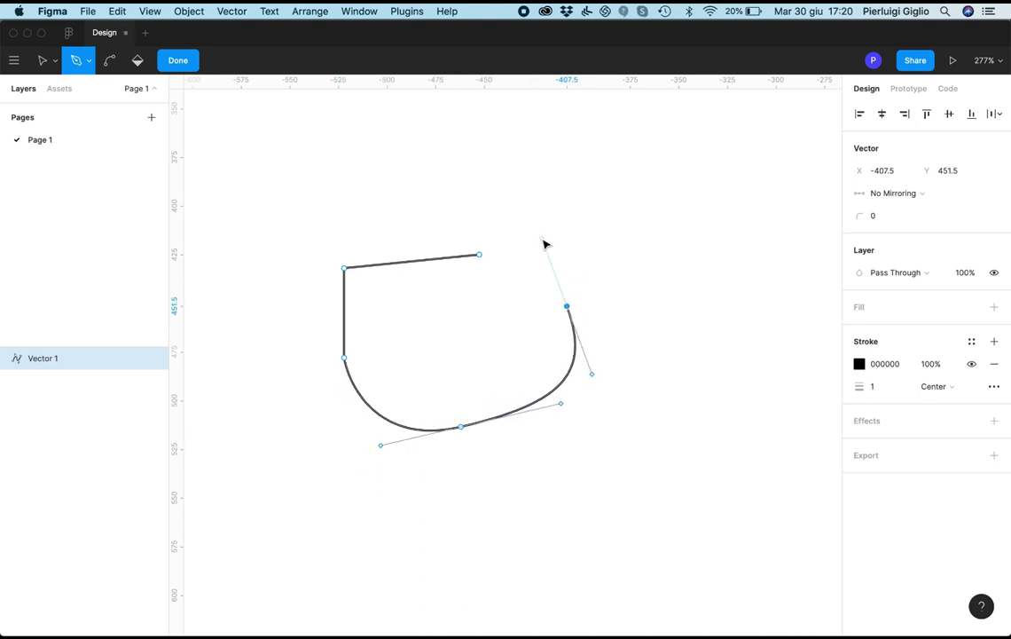
pyautogui.click(480, 256)
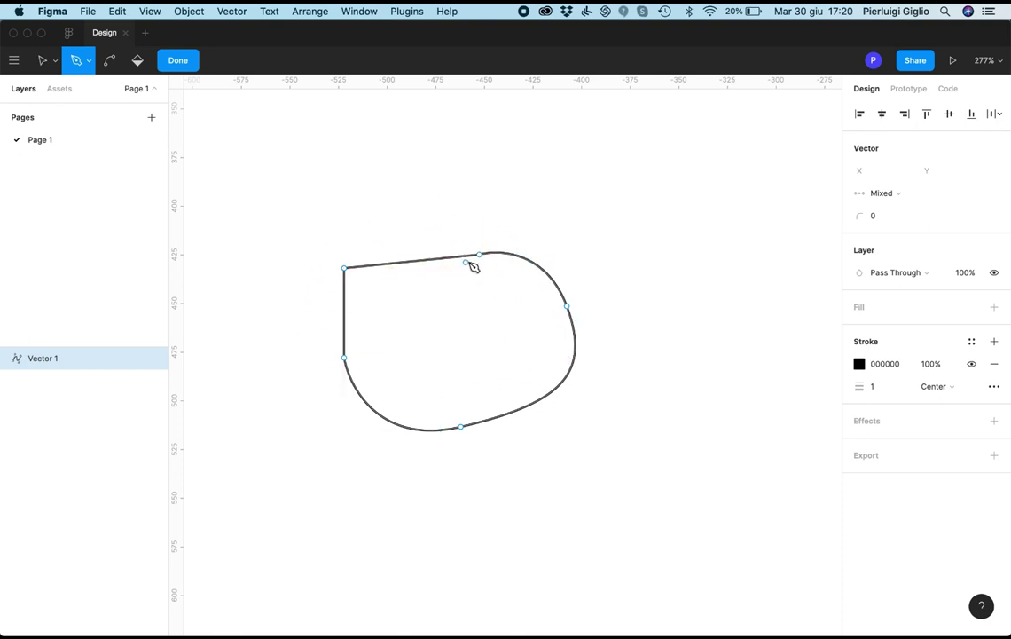
# Step: Delete the stray extra point and finish editing the path Vector 1
pyautogui.click(607, 346)
pyautogui.press('BackSpace')
pyautogui.click(344, 312)
pyautogui.click(344, 281)
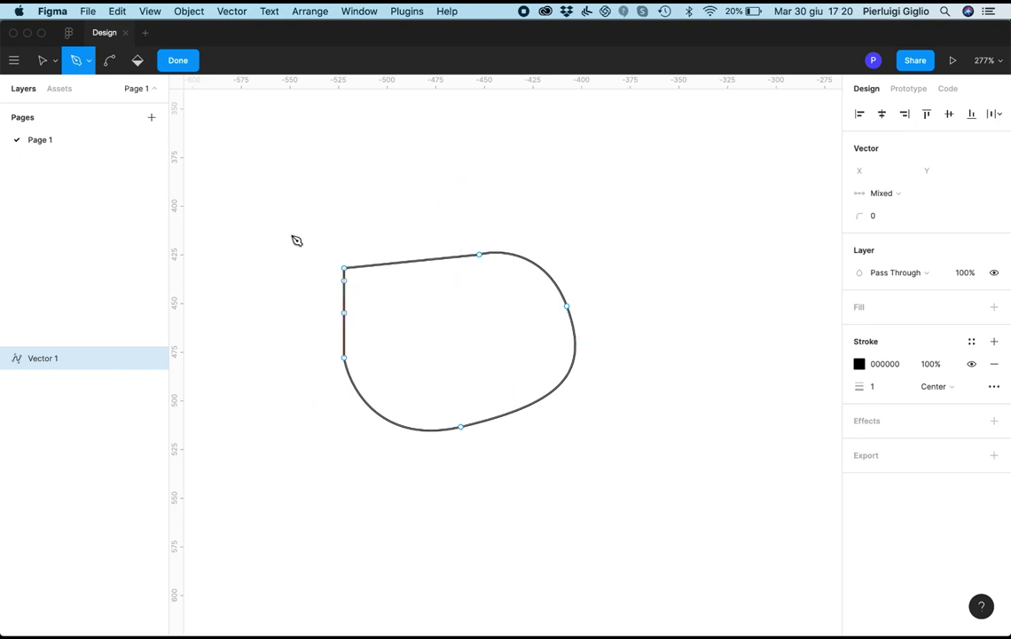
pyautogui.click(42, 60)
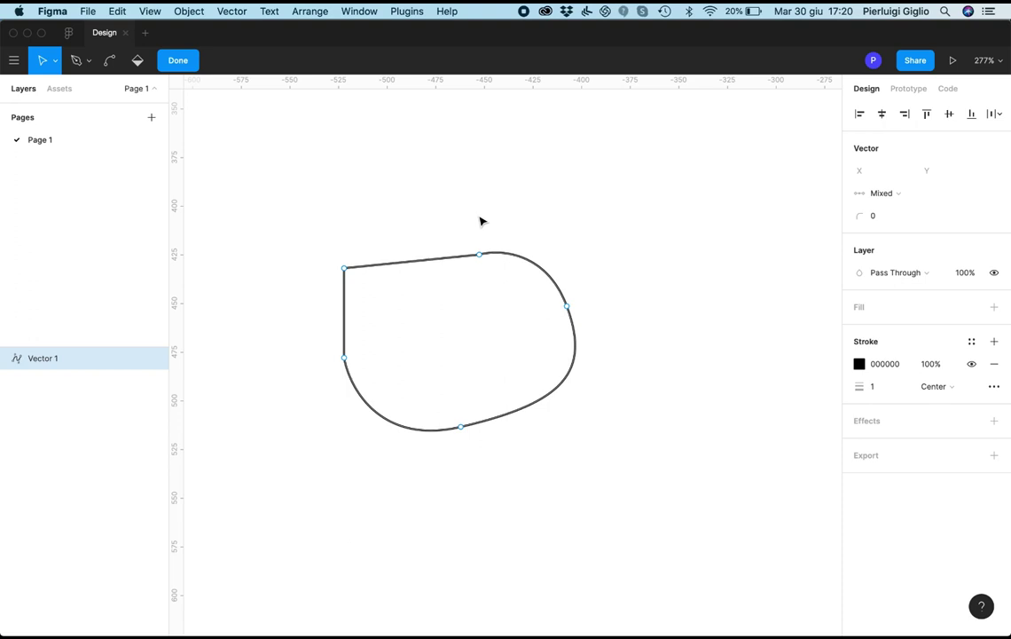
pyautogui.press('Escape')
# Step: Drag Vector 1's points: raise the top-left corner, push the left, bottom and right points outward
pyautogui.click(480, 221)
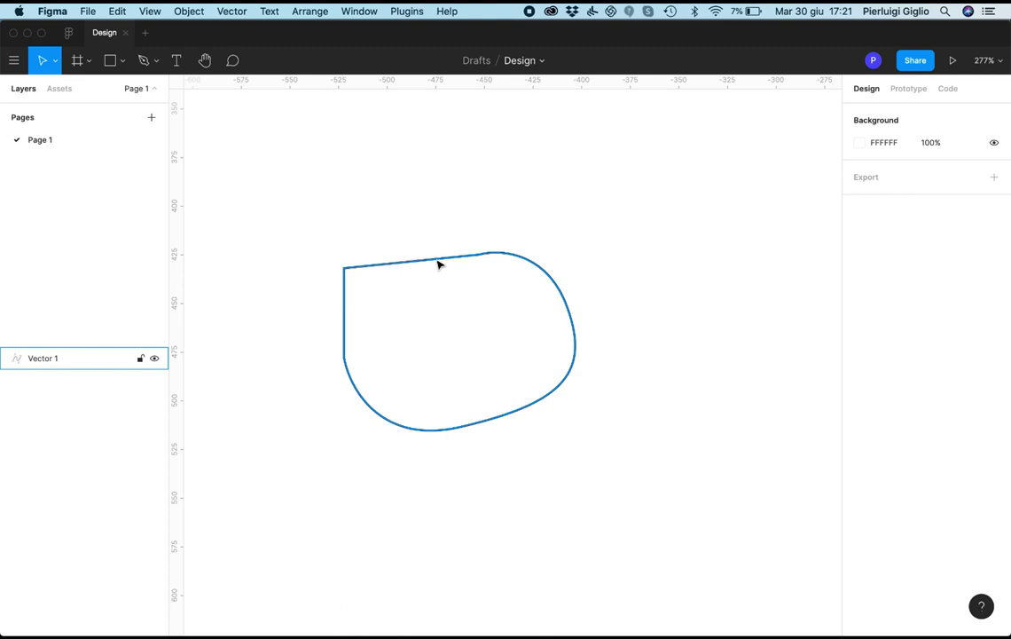
pyautogui.doubleClick(437, 264)
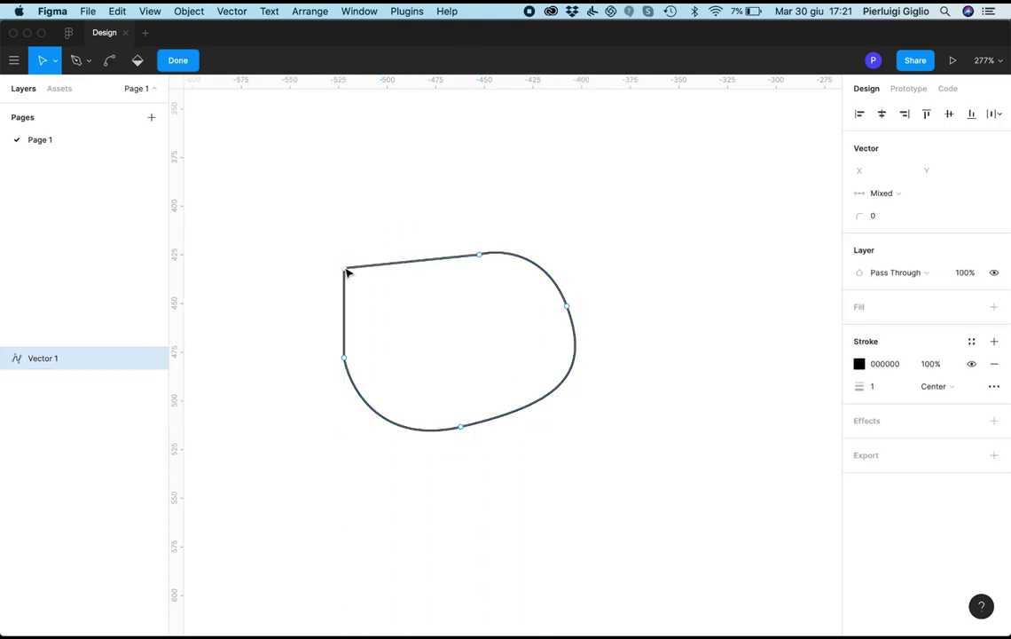
pyautogui.moveTo(345, 267); pyautogui.dragTo(365, 212)
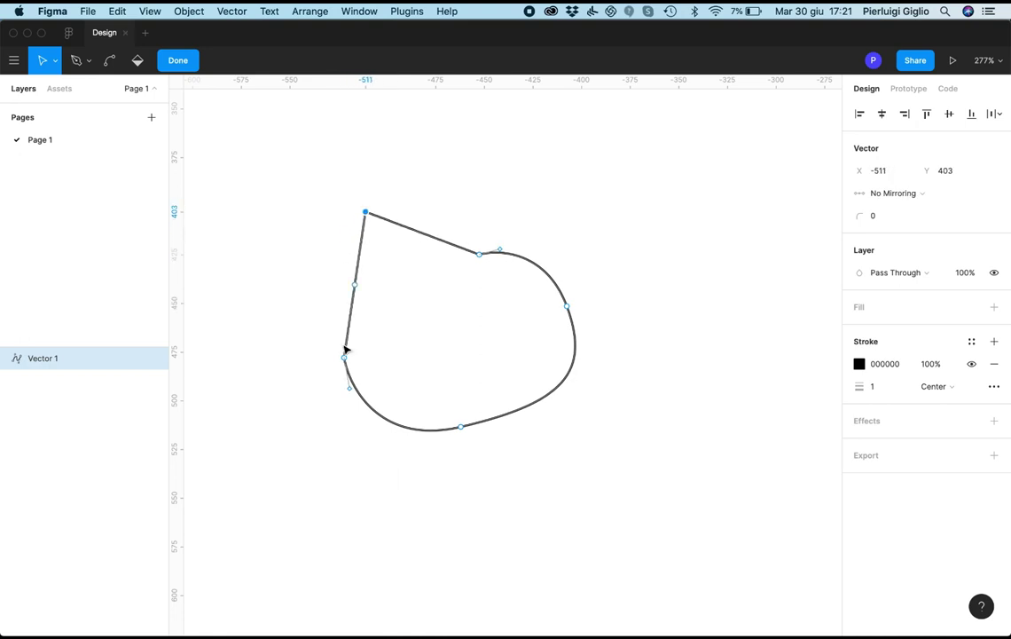
pyautogui.moveTo(344, 358)
pyautogui.mouseDown()
pyautogui.moveTo(274, 354)
pyautogui.moveTo(255, 343)
pyautogui.moveTo(315, 377)
pyautogui.mouseUp()
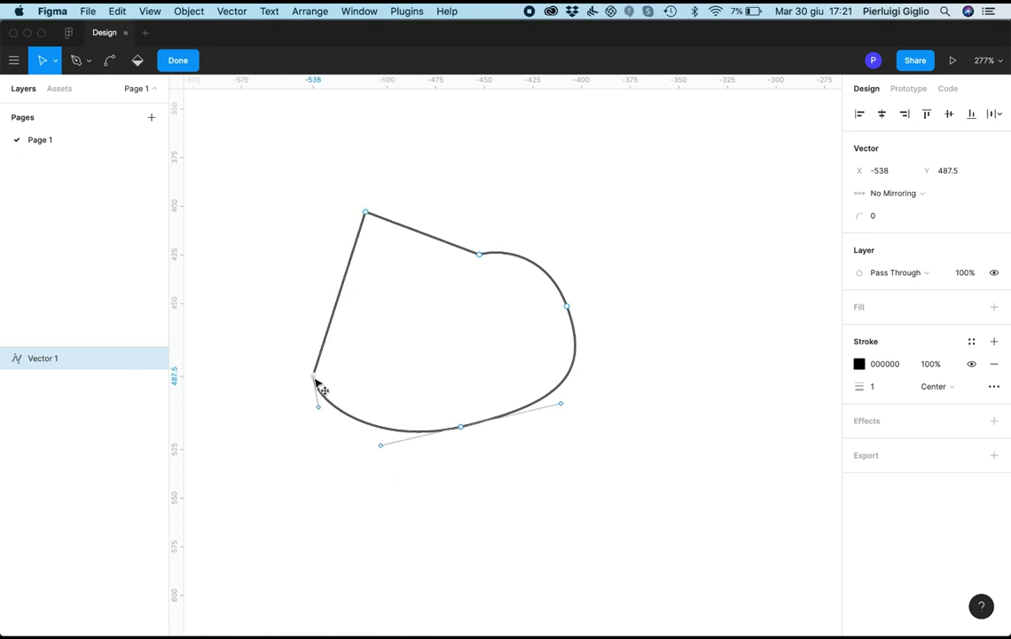
pyautogui.moveTo(460, 427); pyautogui.dragTo(455, 482)
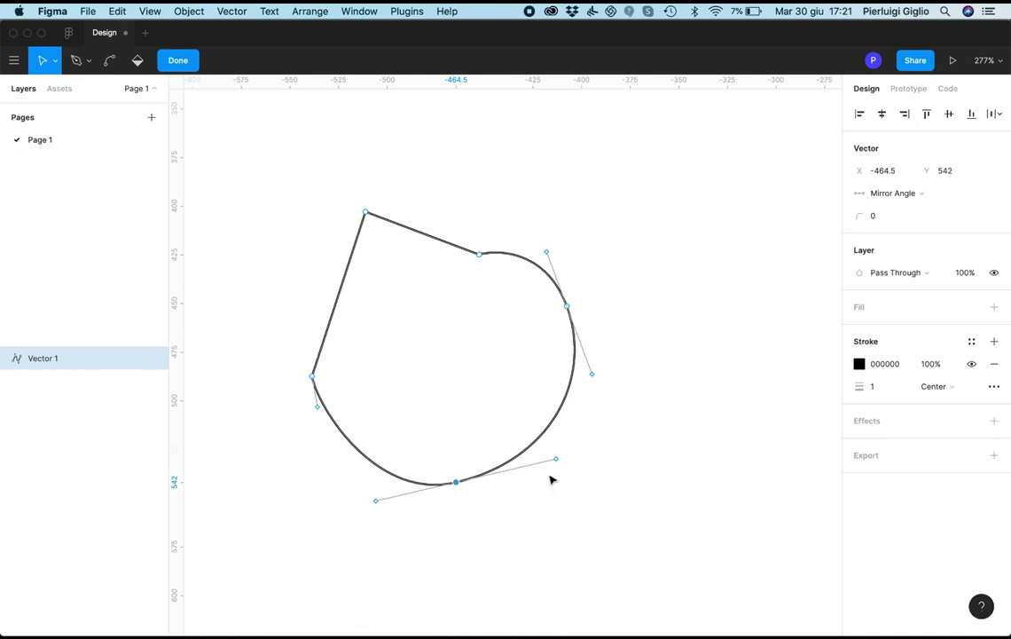
pyautogui.moveTo(555, 459); pyautogui.dragTo(544, 526)
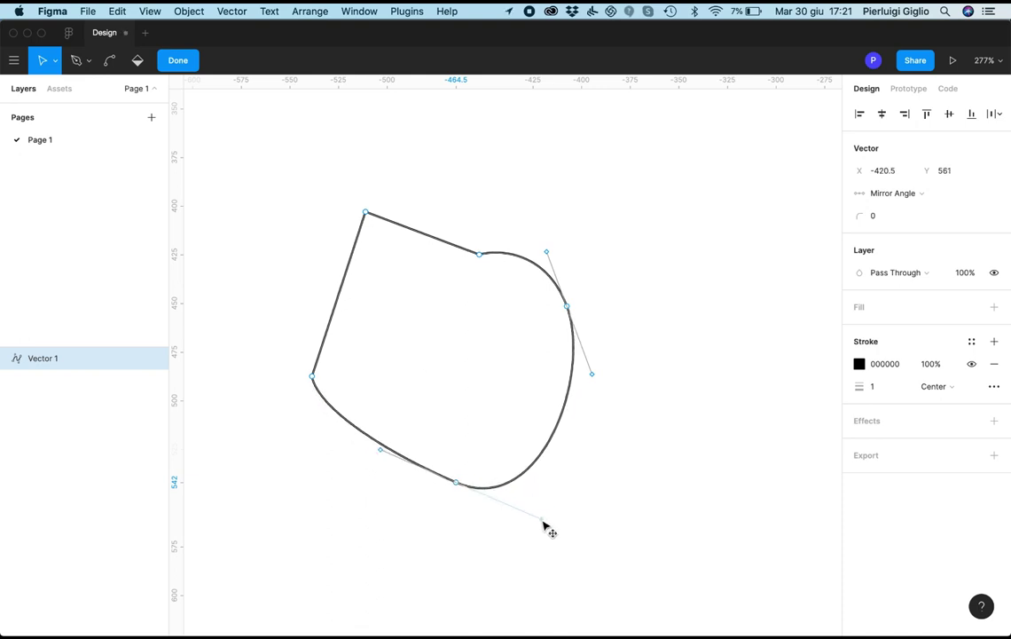
pyautogui.moveTo(568, 311)
pyautogui.mouseDown()
pyautogui.moveTo(612, 346)
pyautogui.moveTo(627, 385)
pyautogui.mouseUp()
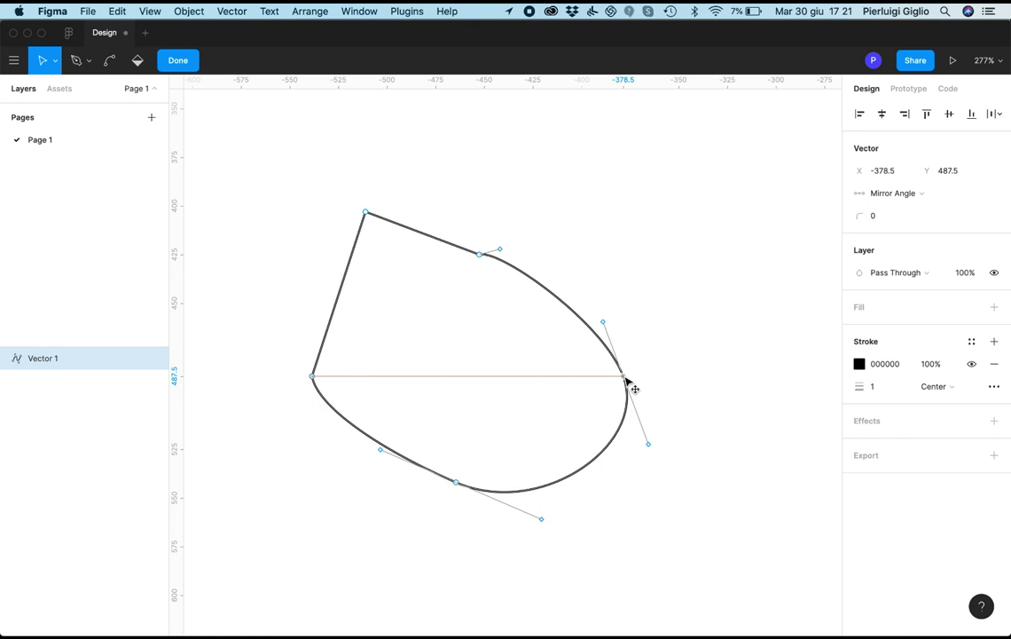
pyautogui.click(366, 214)
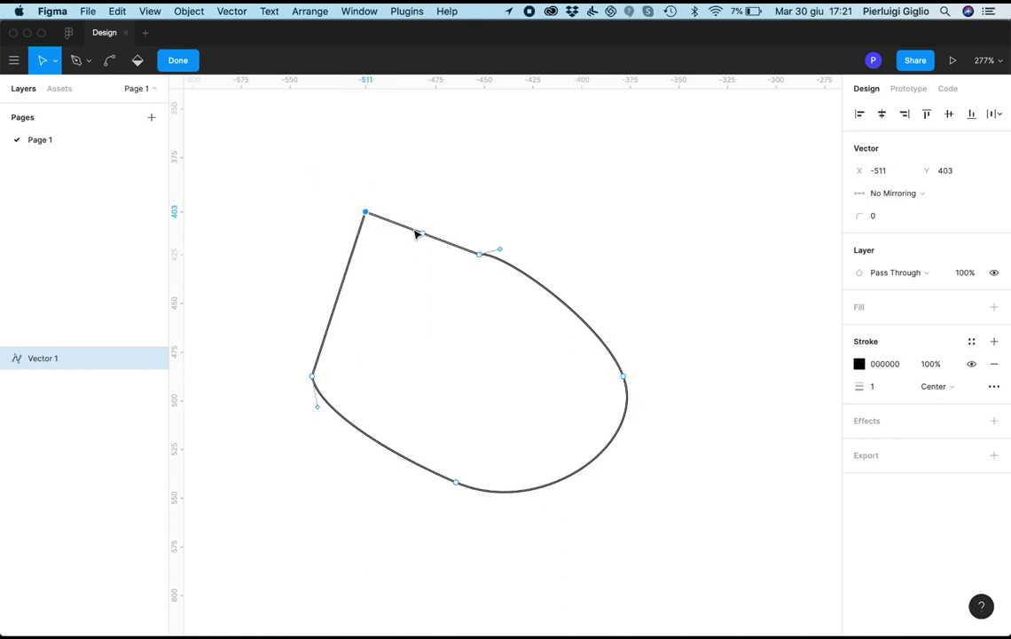
# Step: Bend Vector 1's top corner into a smooth curve with mirrored angle and length handles
pyautogui.click(111, 62)
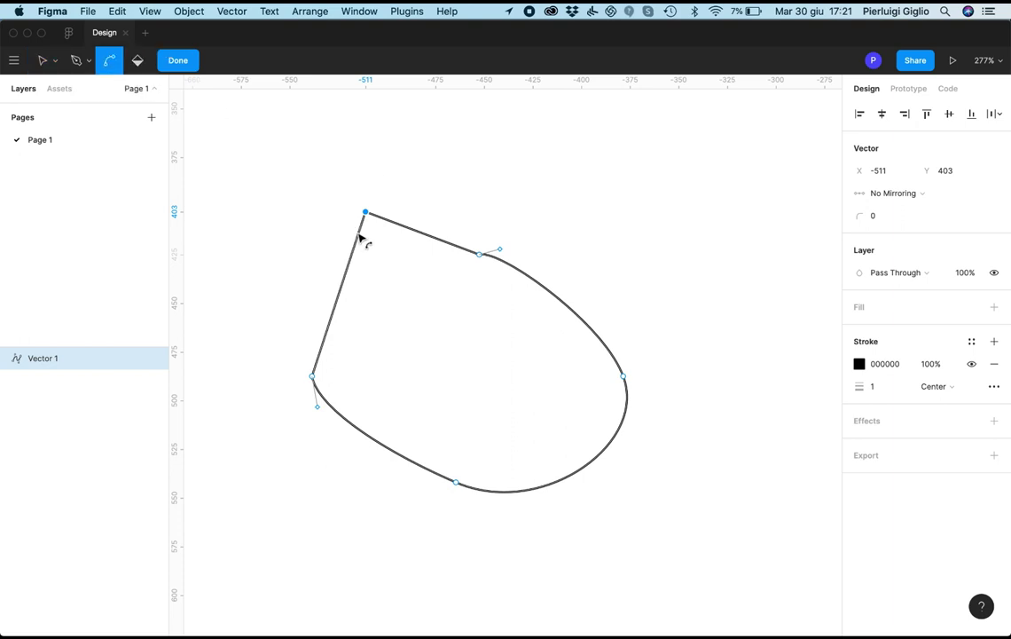
pyautogui.moveTo(365, 216)
pyautogui.mouseDown()
pyautogui.moveTo(259, 280)
pyautogui.moveTo(278, 257)
pyautogui.mouseUp()
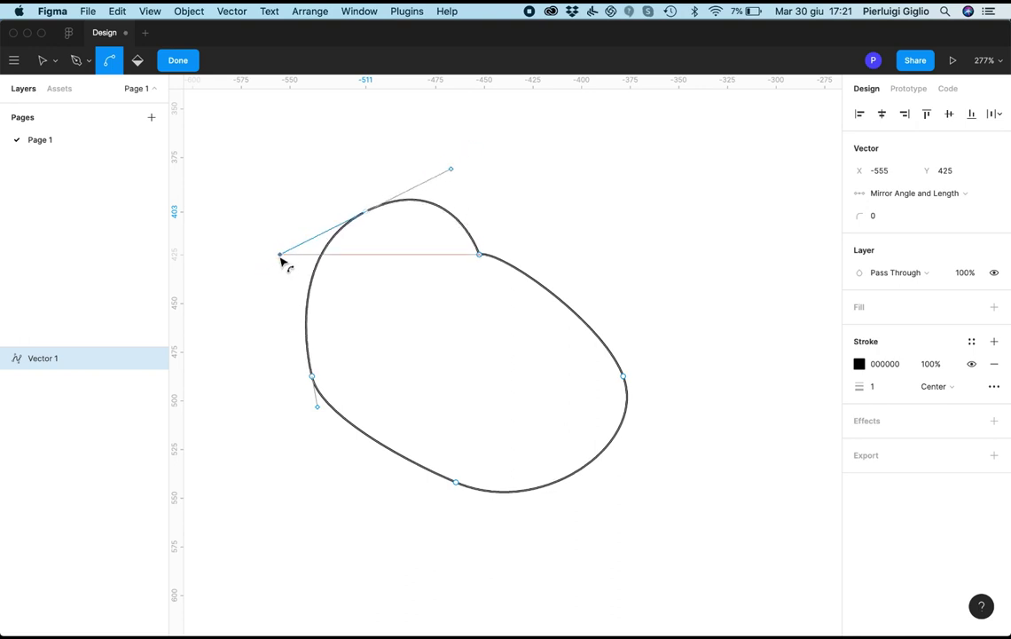
pyautogui.click(900, 197)
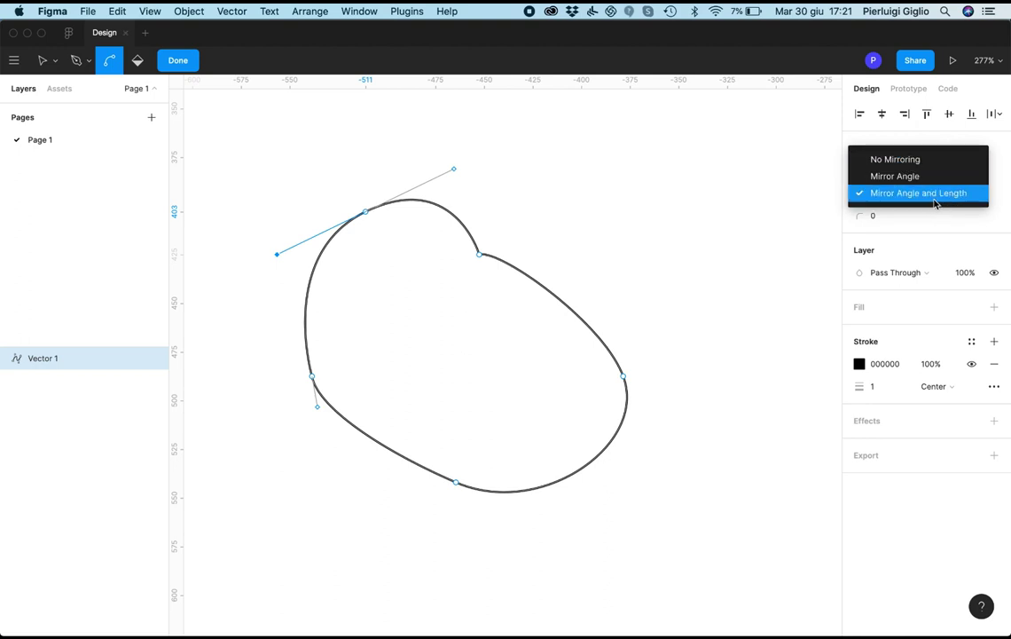
pyautogui.click(485, 296)
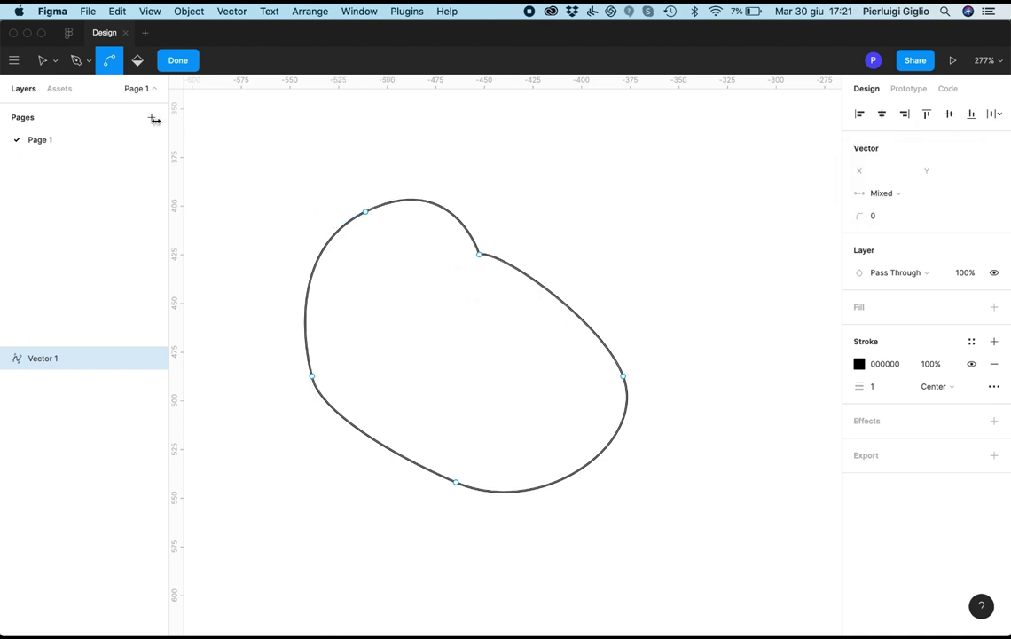
# Step: Fill the blob shape with grey and thicken its outline to 7
pyautogui.click(138, 62)
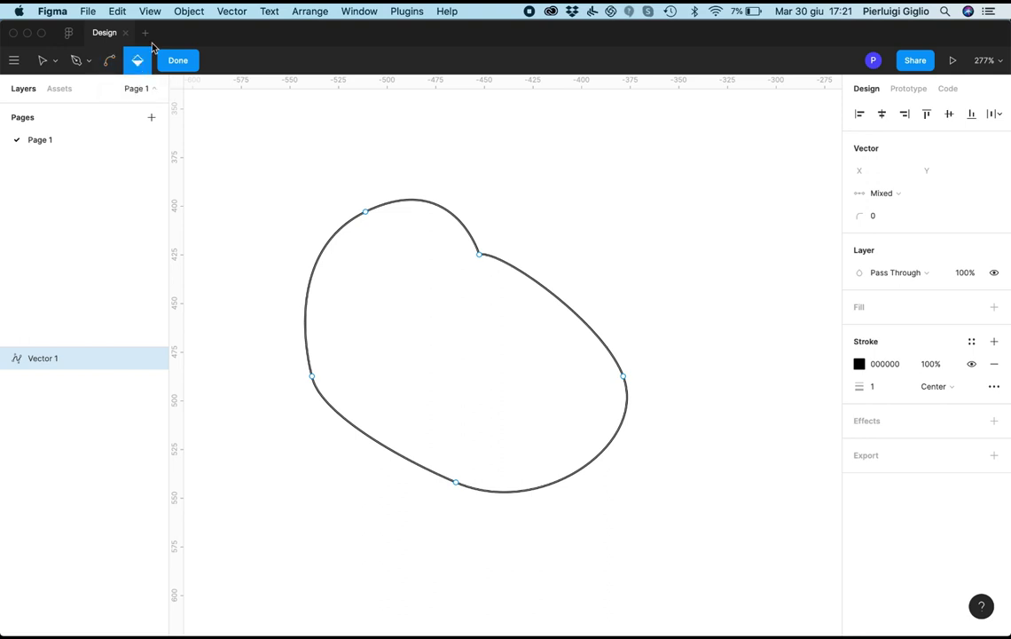
pyautogui.click(386, 279)
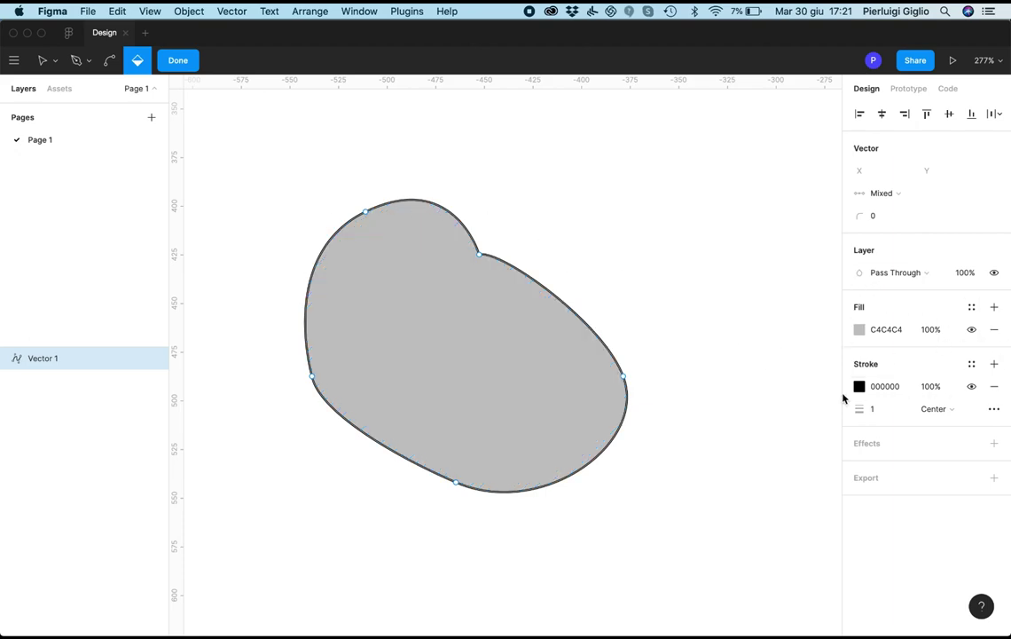
pyautogui.click(888, 412)
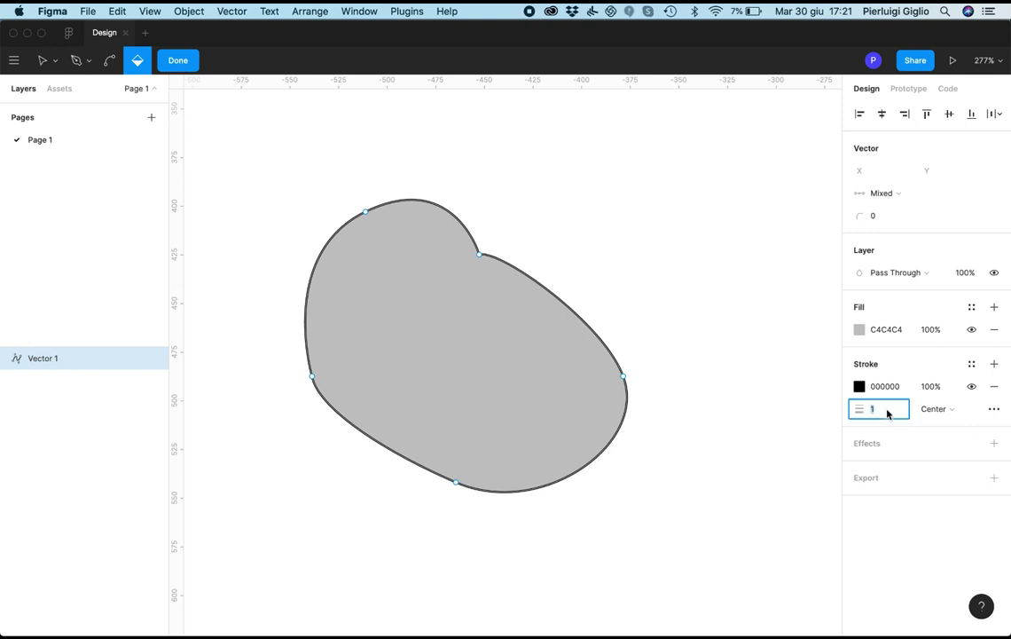
pyautogui.write('7')
pyautogui.press('Return')
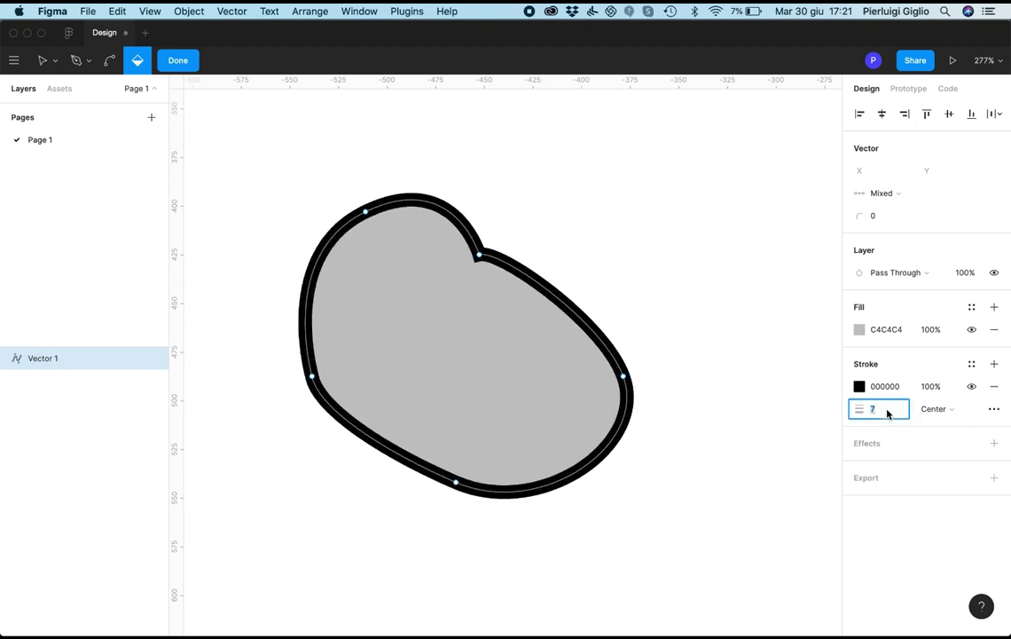
# Step: Change the blob's outline colour to blue and set its fill to white FFFFFF
pyautogui.click(860, 387)
pyautogui.moveTo(772, 382)
pyautogui.mouseDown()
pyautogui.moveTo(778, 365)
pyautogui.moveTo(894, 388)
pyautogui.moveTo(887, 341)
pyautogui.mouseUp()
pyautogui.moveTo(717, 470); pyautogui.dragTo(780, 469)
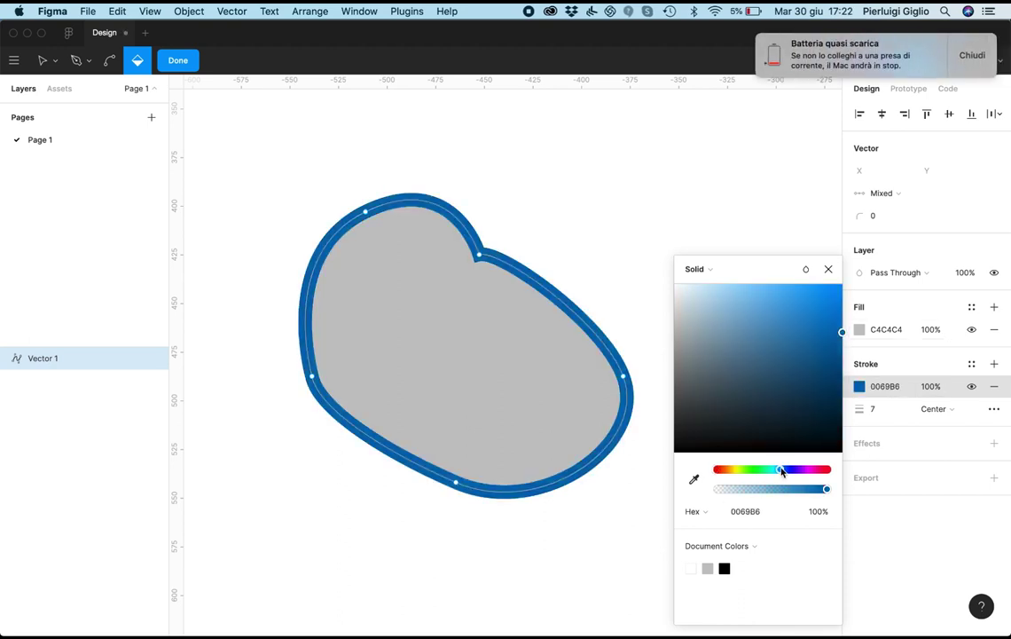
pyautogui.click(829, 269)
pyautogui.click(859, 329)
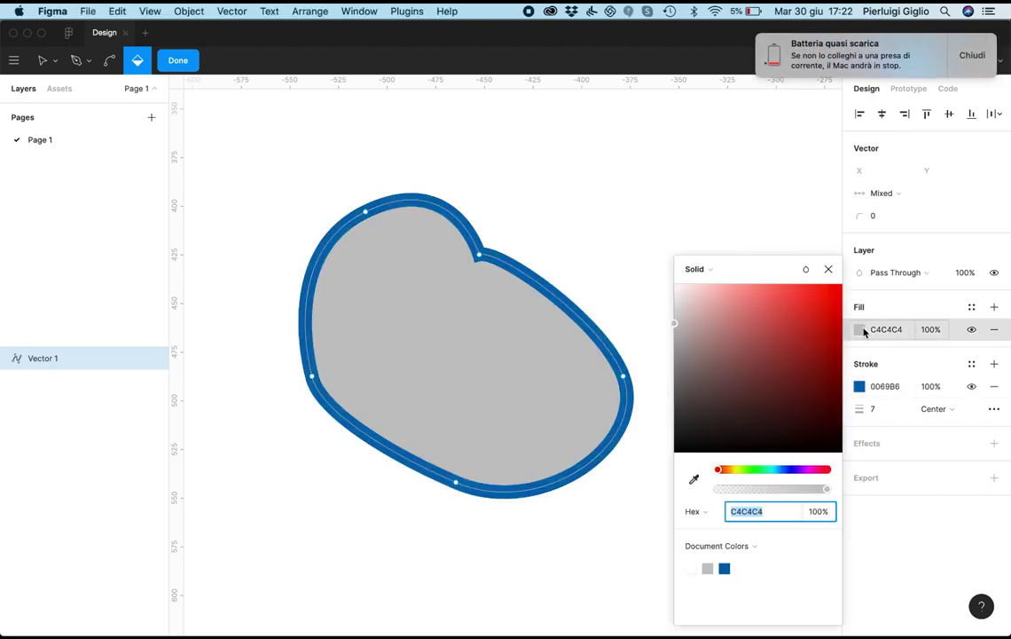
pyautogui.moveTo(704, 332)
pyautogui.mouseDown()
pyautogui.moveTo(657, 376)
pyautogui.moveTo(598, 255)
pyautogui.mouseUp()
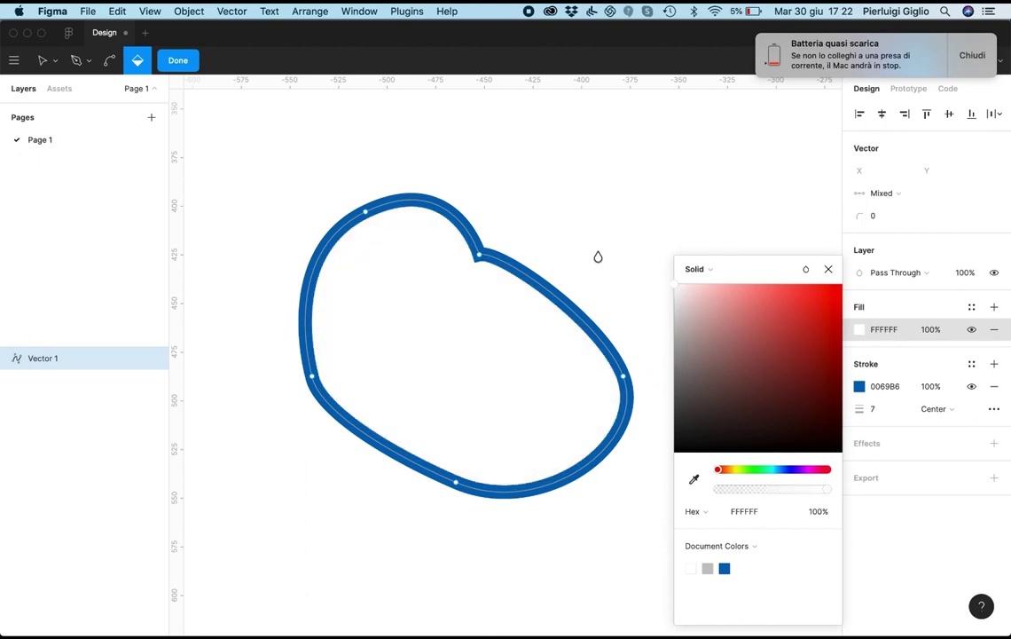
pyautogui.click(562, 207)
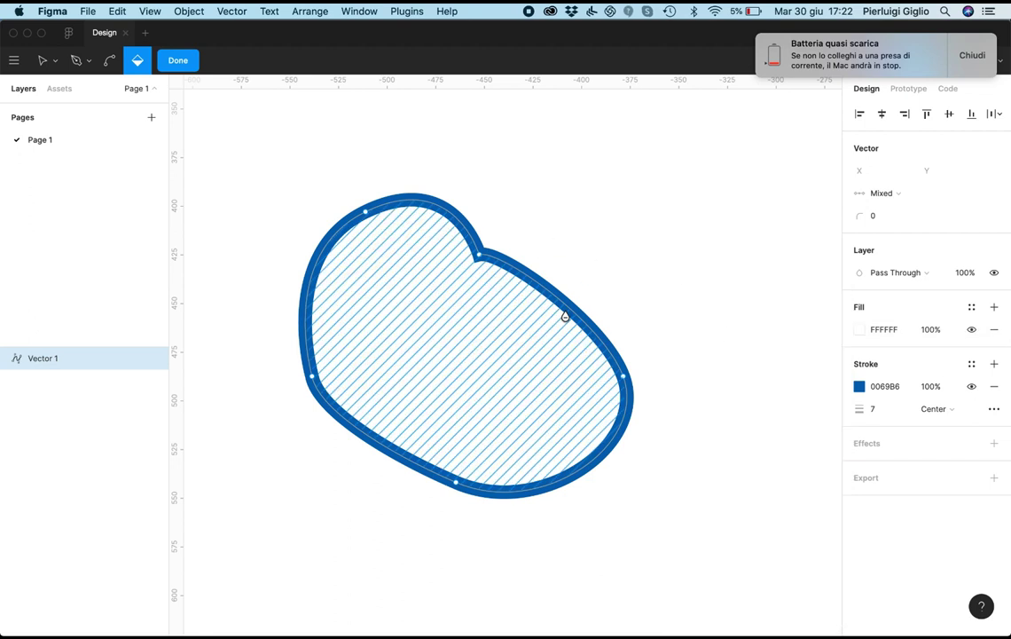
# Step: Leave vector editing, select the whole blob shape and delete it
pyautogui.press('v')
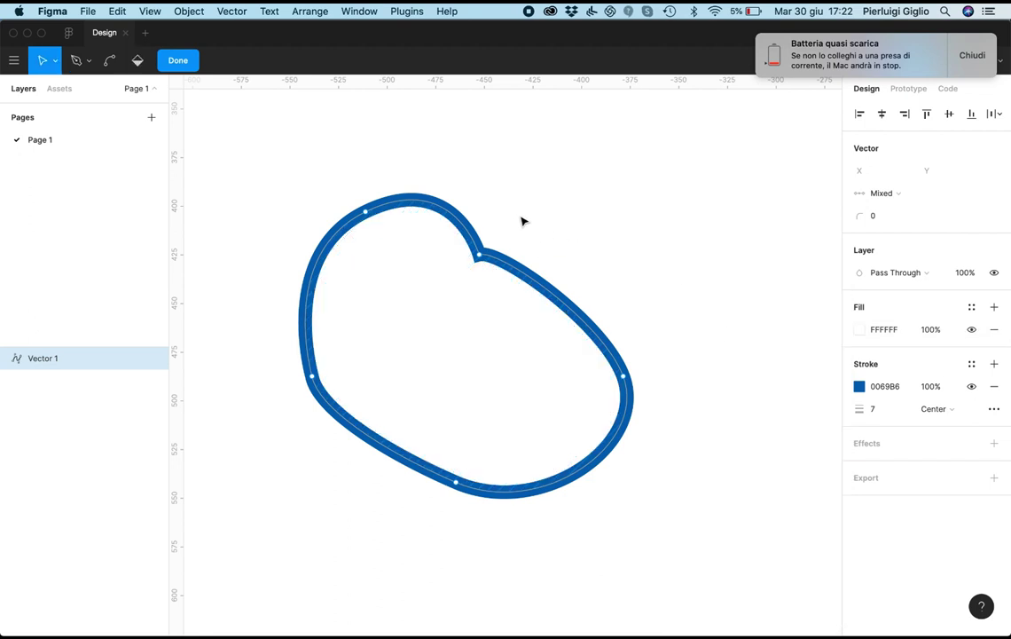
pyautogui.press('Escape')
pyautogui.click(522, 222)
pyautogui.moveTo(518, 220); pyautogui.dragTo(486, 302)
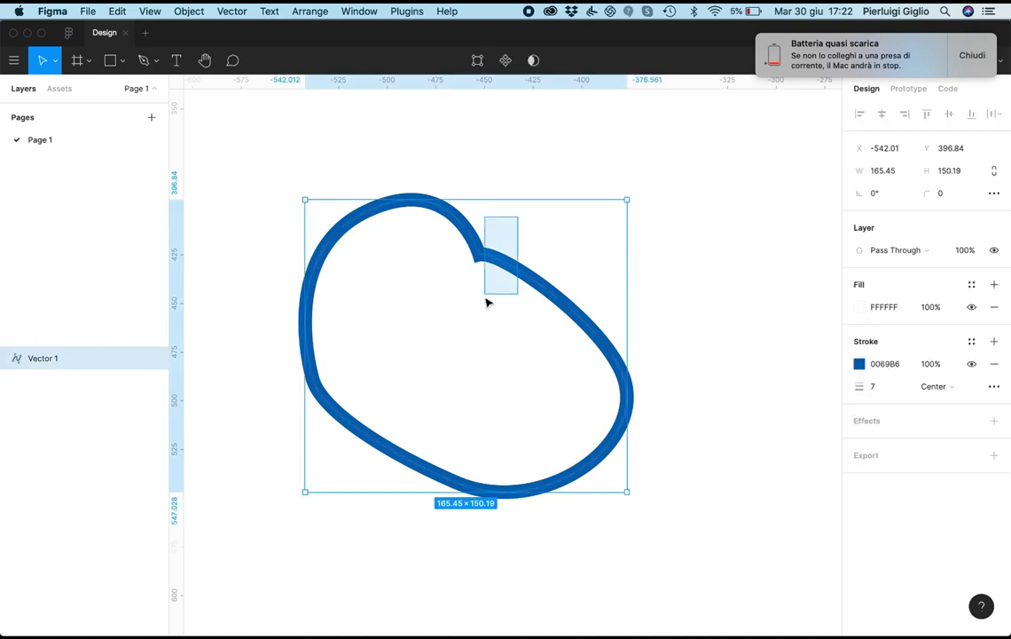
pyautogui.press('Delete')
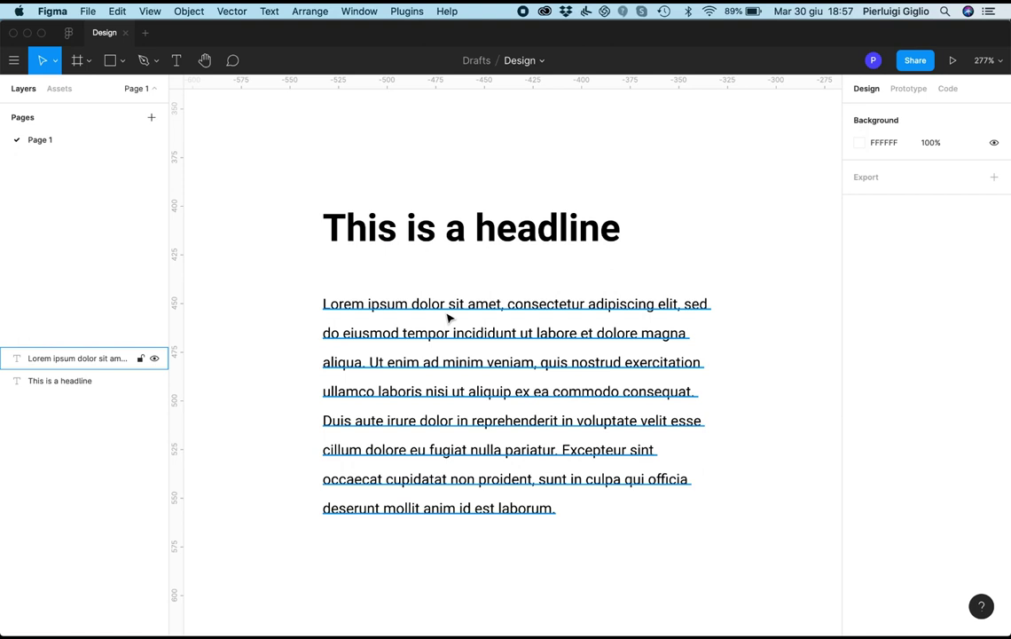
# Step: Keep the headline in Roboto, trying Light and Black weights before choosing Italic
pyautogui.click(377, 243)
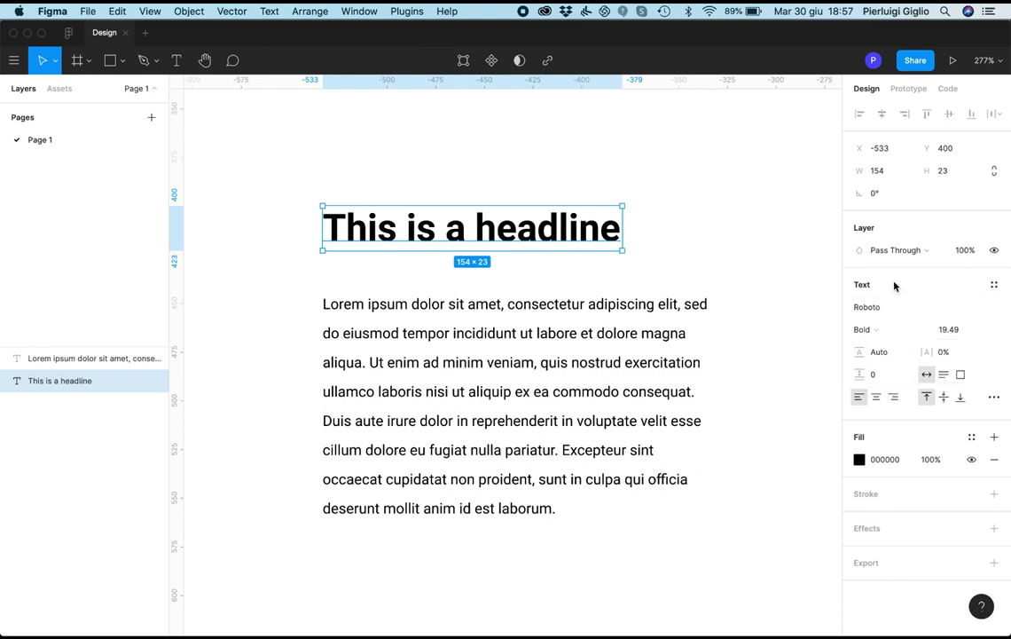
pyautogui.moveTo(922, 307)
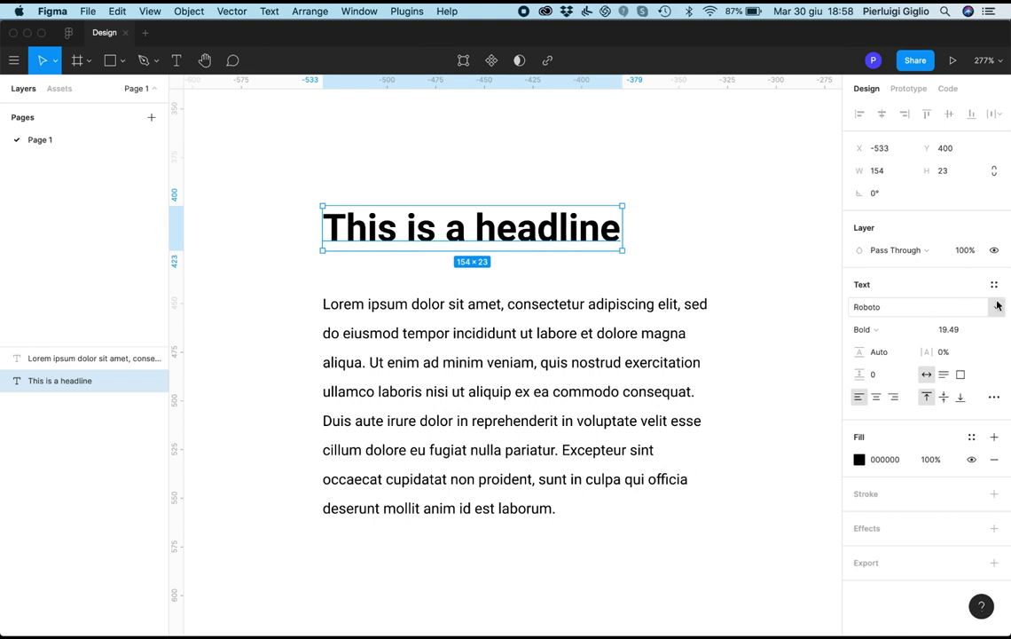
pyautogui.click(995, 306)
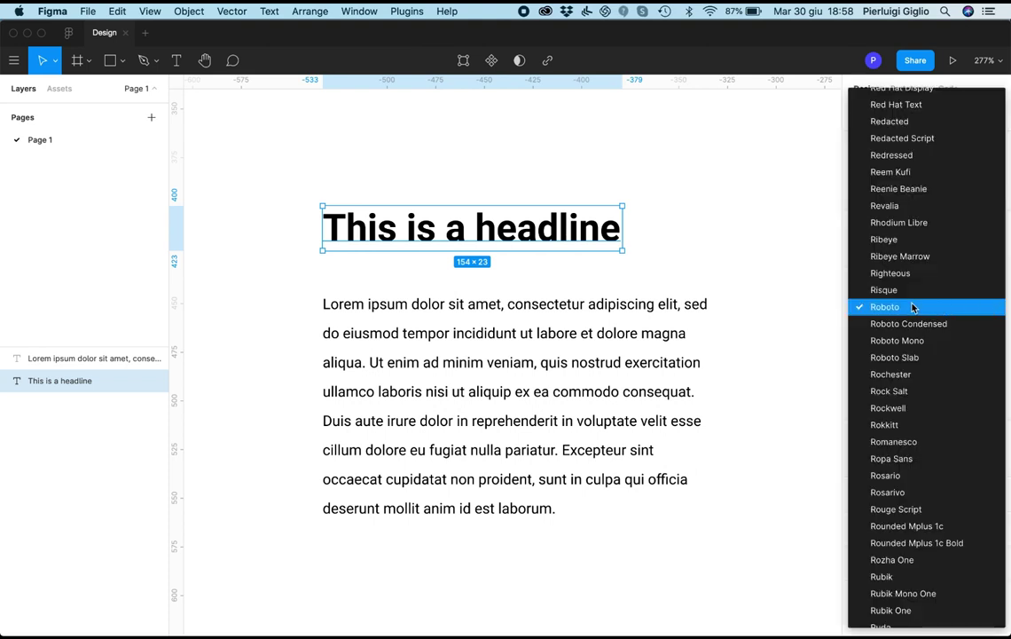
pyautogui.click(912, 306)
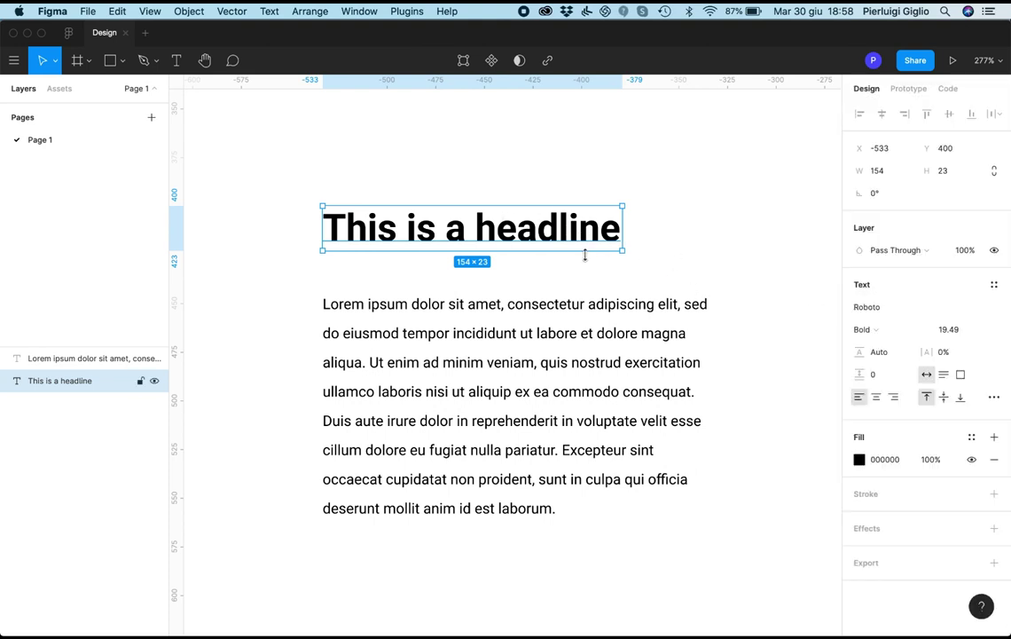
pyautogui.click(884, 335)
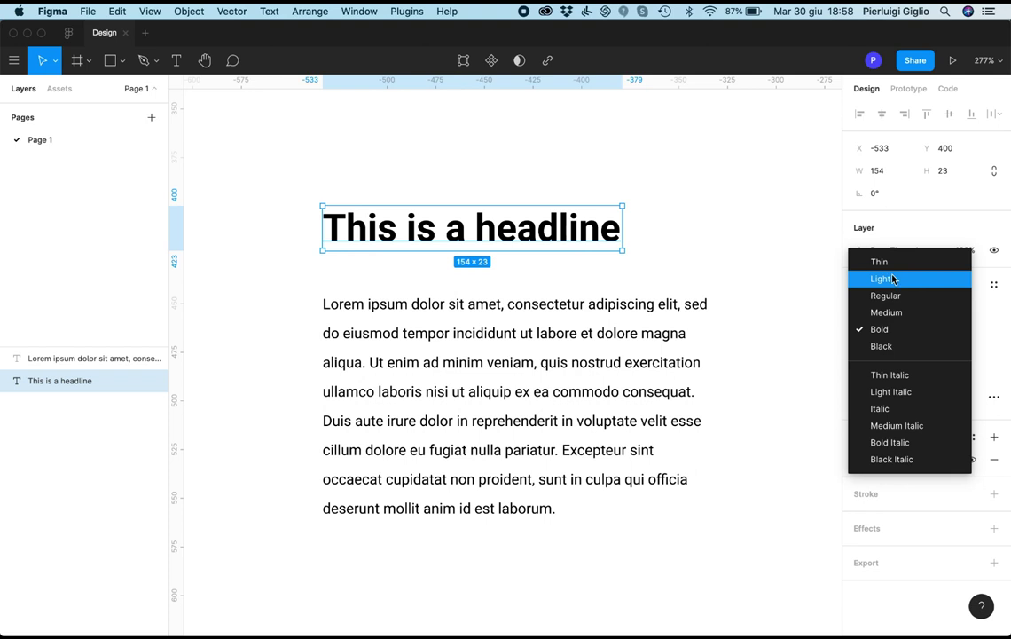
pyautogui.click(887, 279)
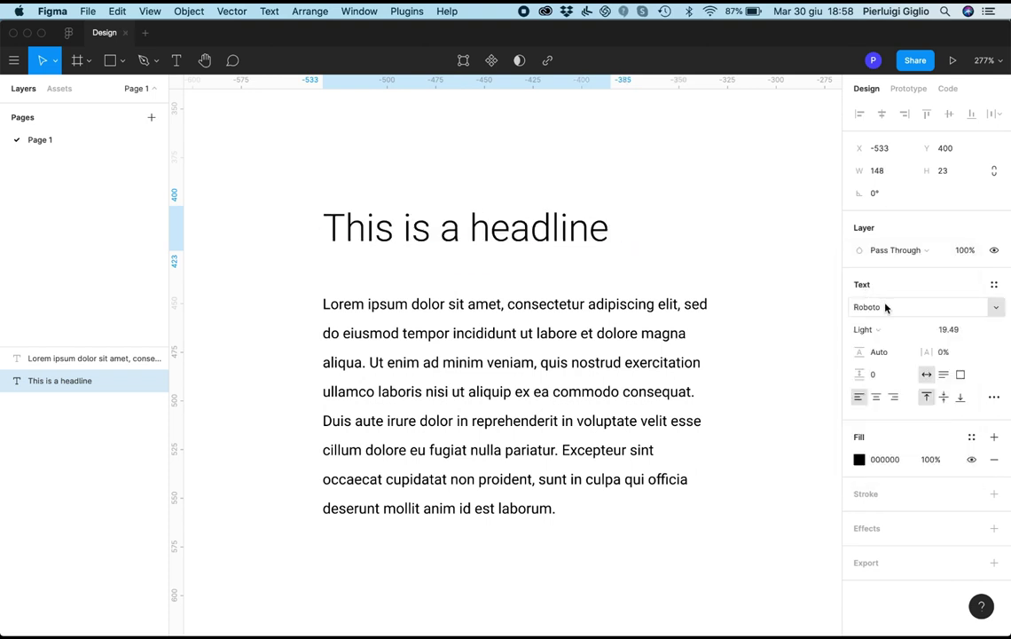
pyautogui.click(887, 335)
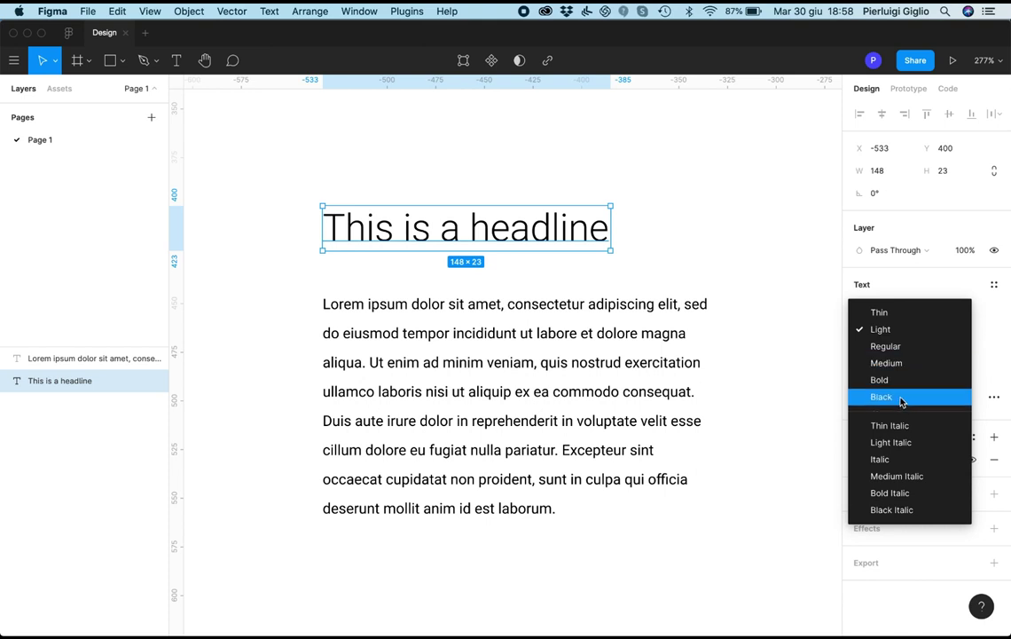
pyautogui.click(901, 402)
pyautogui.click(884, 332)
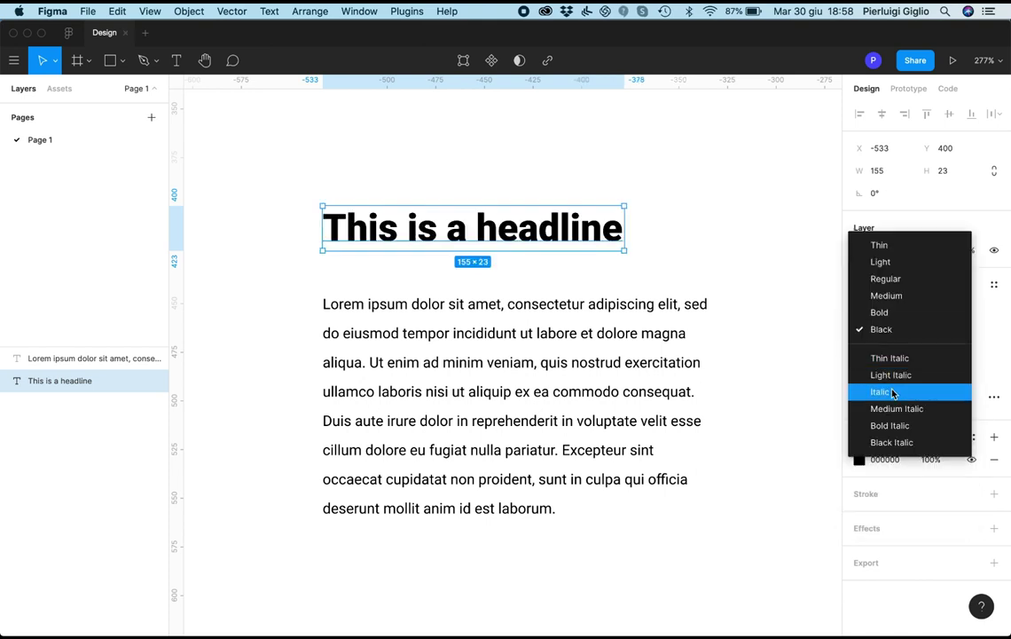
pyautogui.click(834, 391)
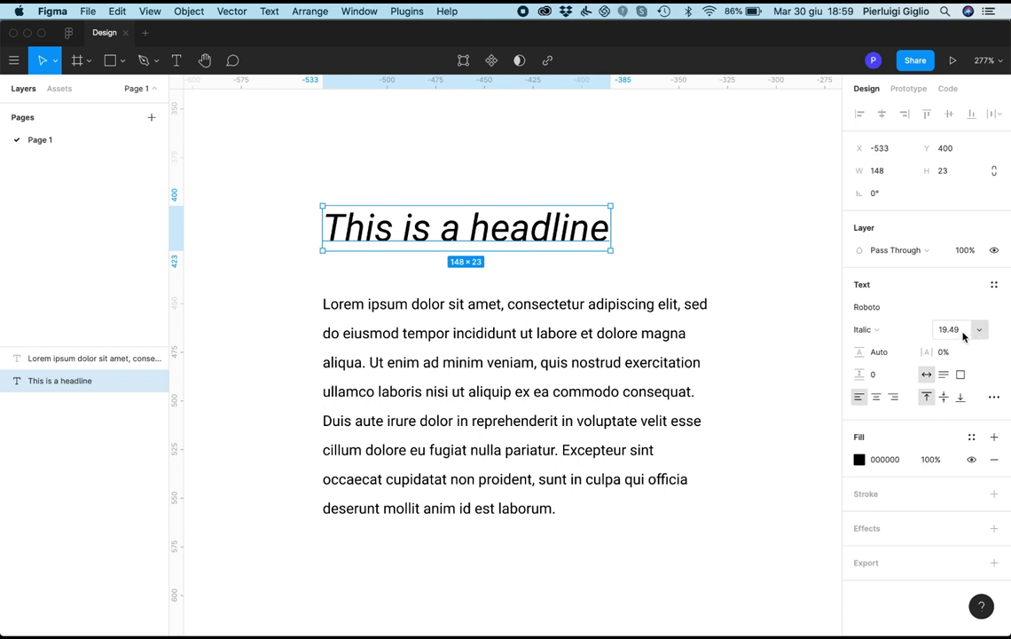
pyautogui.click(980, 329)
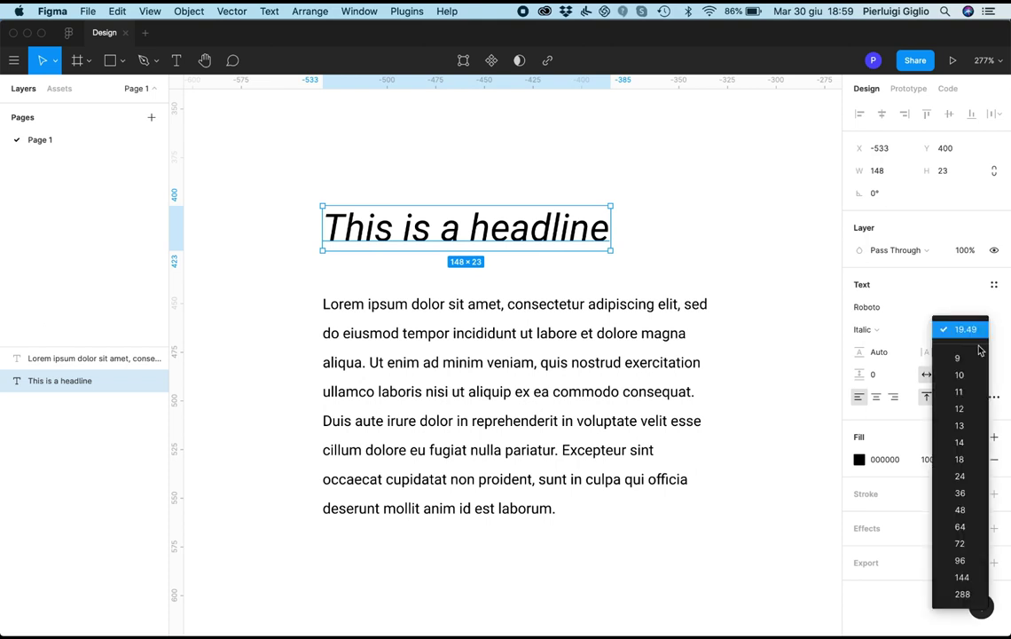
pyautogui.click(972, 527)
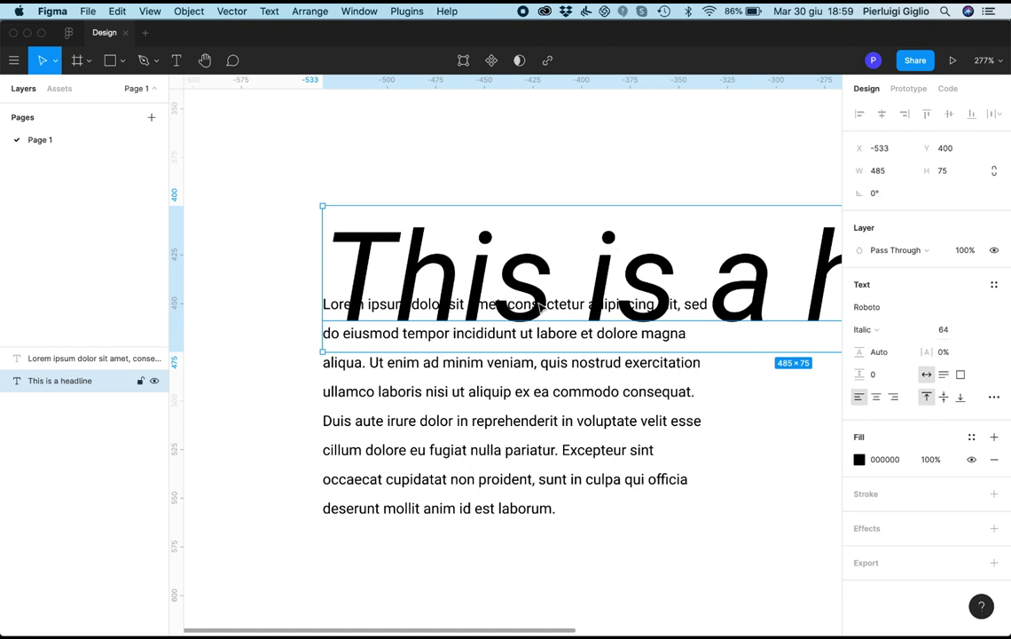
pyautogui.hotkey('ctrl', 'z')
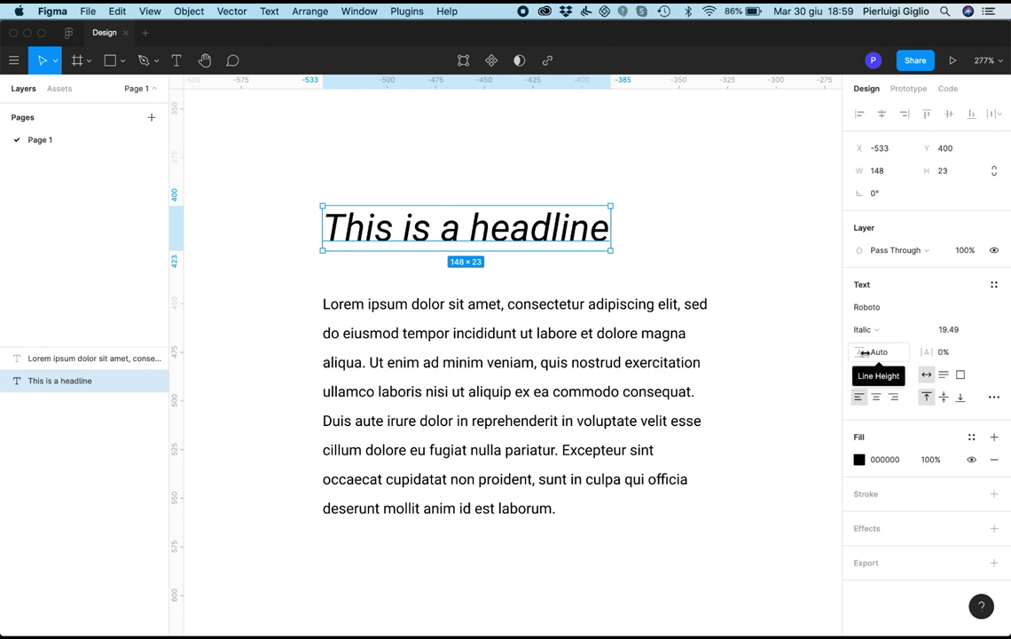
# Step: Scrub the lorem ipsum paragraph's line height down and settle it at 189%
pyautogui.click(568, 336)
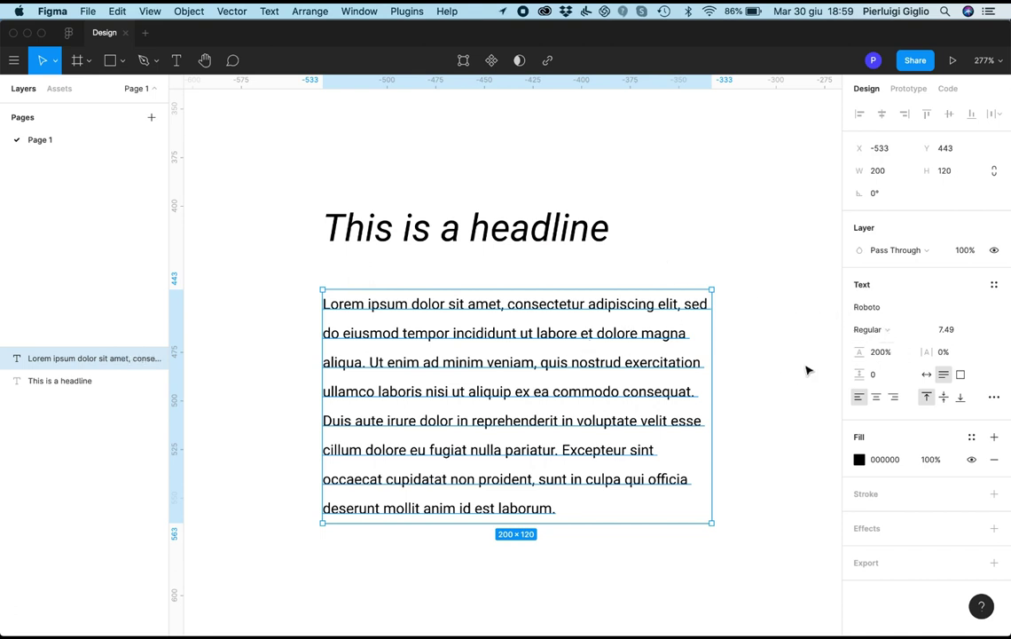
pyautogui.moveTo(865, 352)
pyautogui.mouseDown()
pyautogui.moveTo(789, 344)
pyautogui.moveTo(847, 347)
pyautogui.mouseUp()
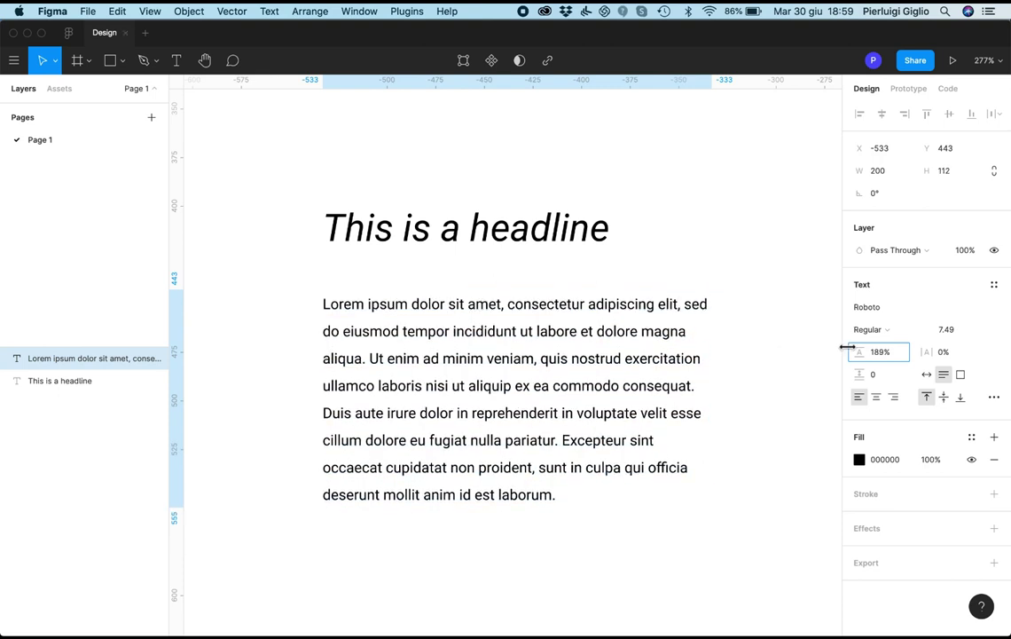
pyautogui.moveTo(847, 348)
pyautogui.mouseDown()
pyautogui.moveTo(938, 348)
pyautogui.moveTo(819, 335)
pyautogui.moveTo(911, 334)
pyautogui.moveTo(841, 343)
pyautogui.moveTo(885, 343)
pyautogui.moveTo(857, 349)
pyautogui.moveTo(933, 345)
pyautogui.mouseUp()
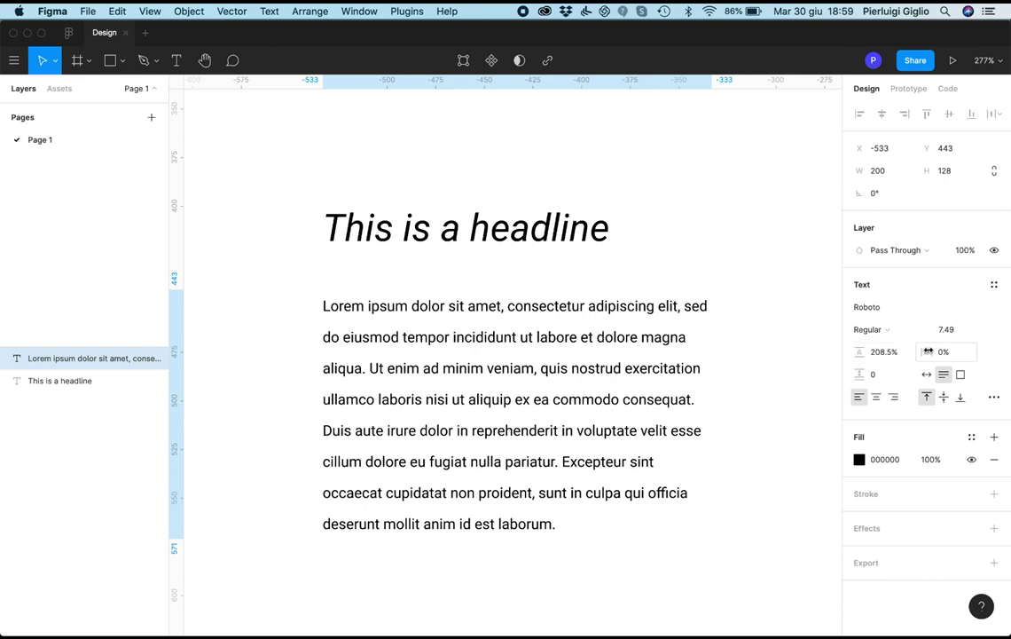
# Step: Set the headline's letter spacing to 3.5% and the paragraph's line height to 207.5%
pyautogui.click(471, 215)
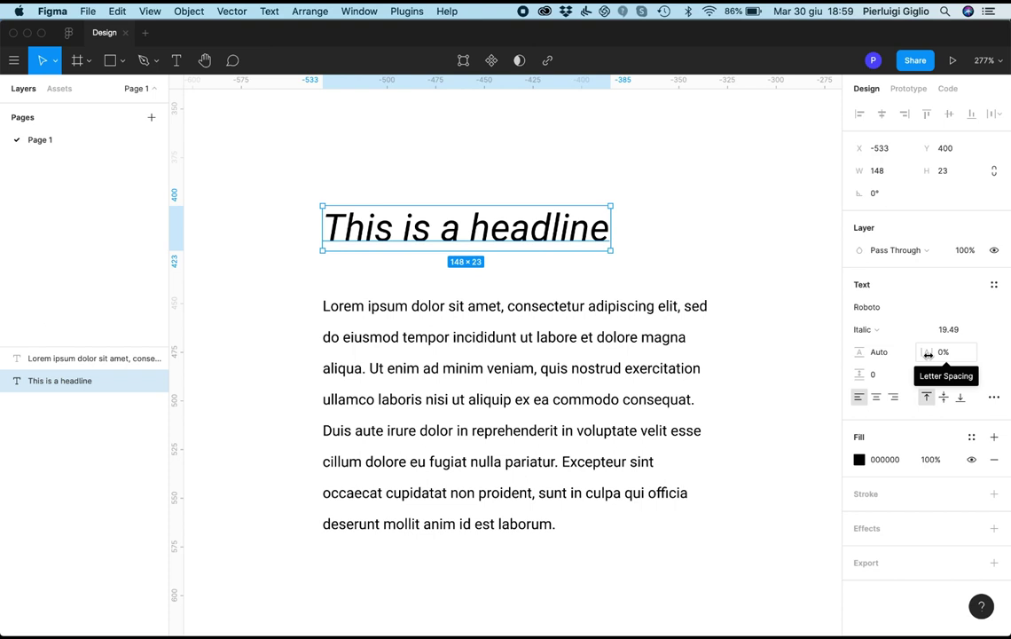
pyautogui.moveTo(925, 352)
pyautogui.mouseDown()
pyautogui.moveTo(990, 350)
pyautogui.moveTo(953, 351)
pyautogui.mouseUp()
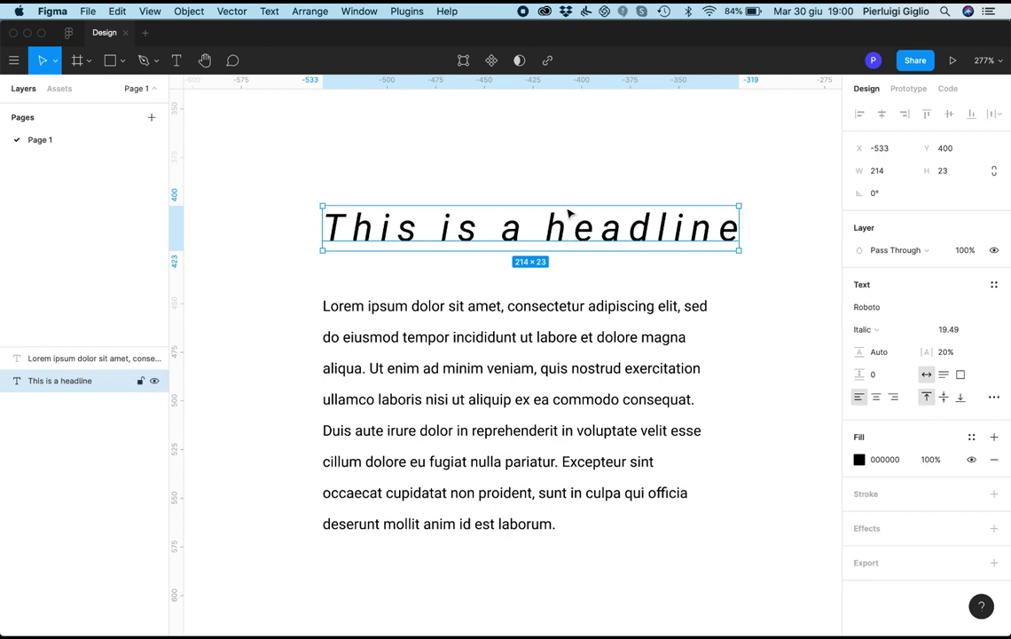
pyautogui.moveTo(926, 351)
pyautogui.mouseDown()
pyautogui.moveTo(869, 348)
pyautogui.moveTo(925, 351)
pyautogui.mouseUp()
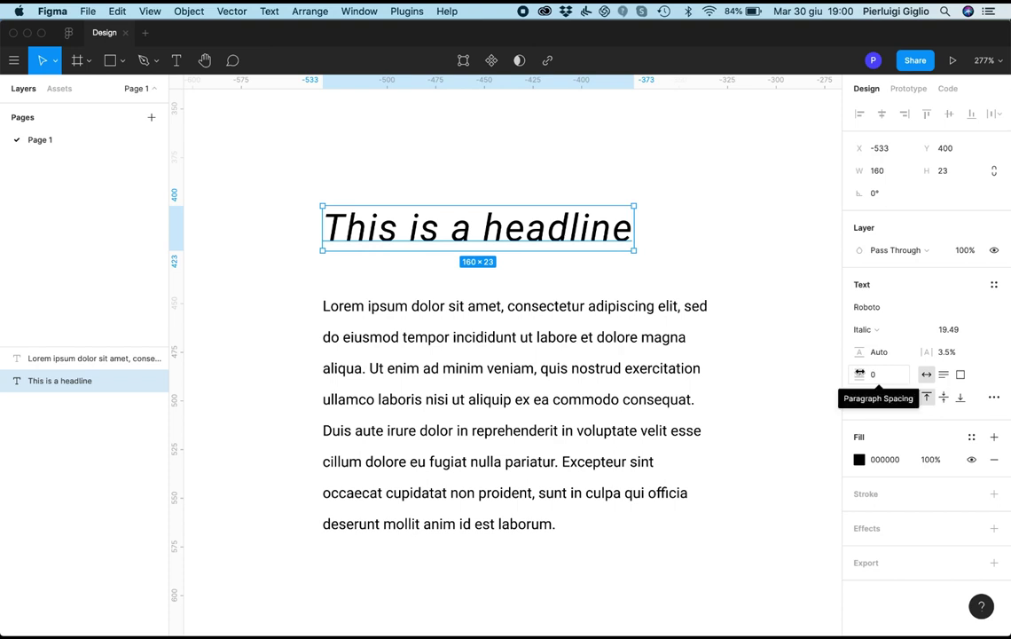
pyautogui.click(589, 390)
pyautogui.moveTo(860, 351)
pyautogui.mouseDown()
pyautogui.moveTo(896, 351)
pyautogui.moveTo(878, 351)
pyautogui.moveTo(916, 374)
pyautogui.moveTo(763, 330)
pyautogui.mouseUp()
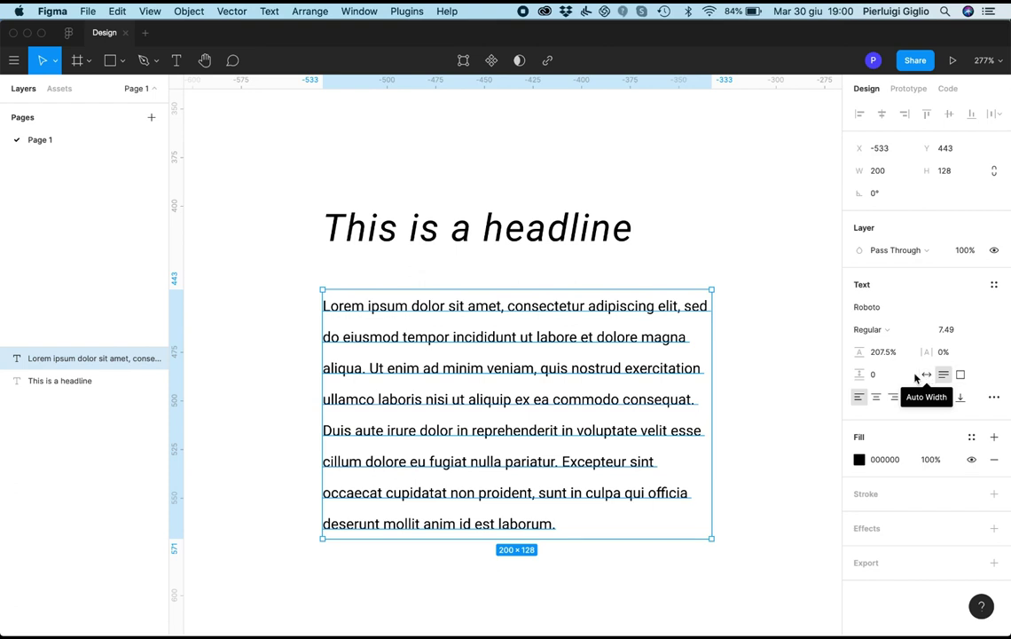
# Step: Try auto width on the paragraph, then make it a fixed-size box 200 wide
pyautogui.click(926, 374)
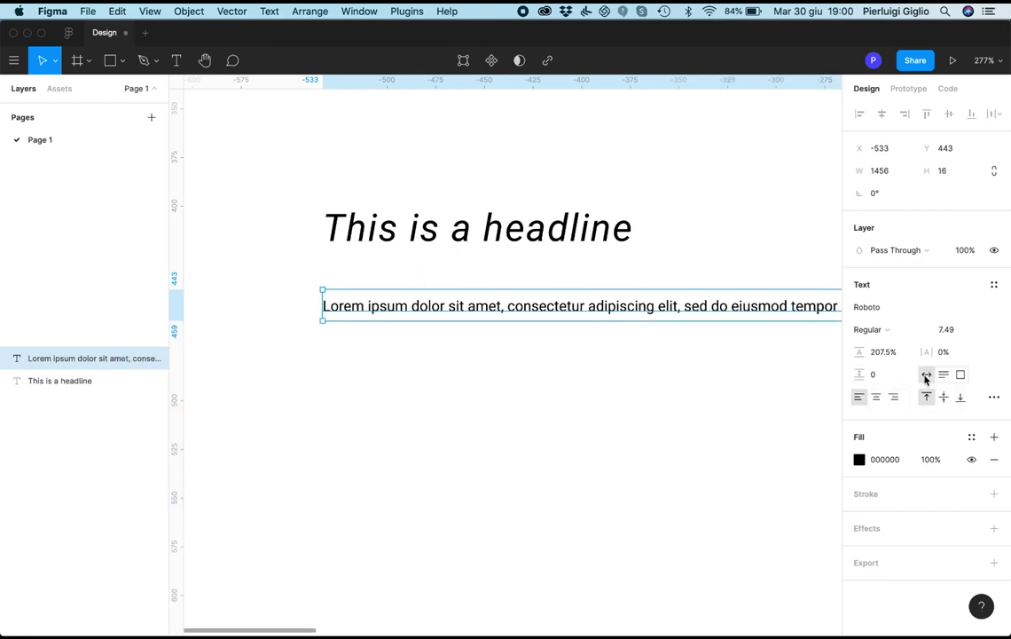
pyautogui.hscroll(5, 518, 348)
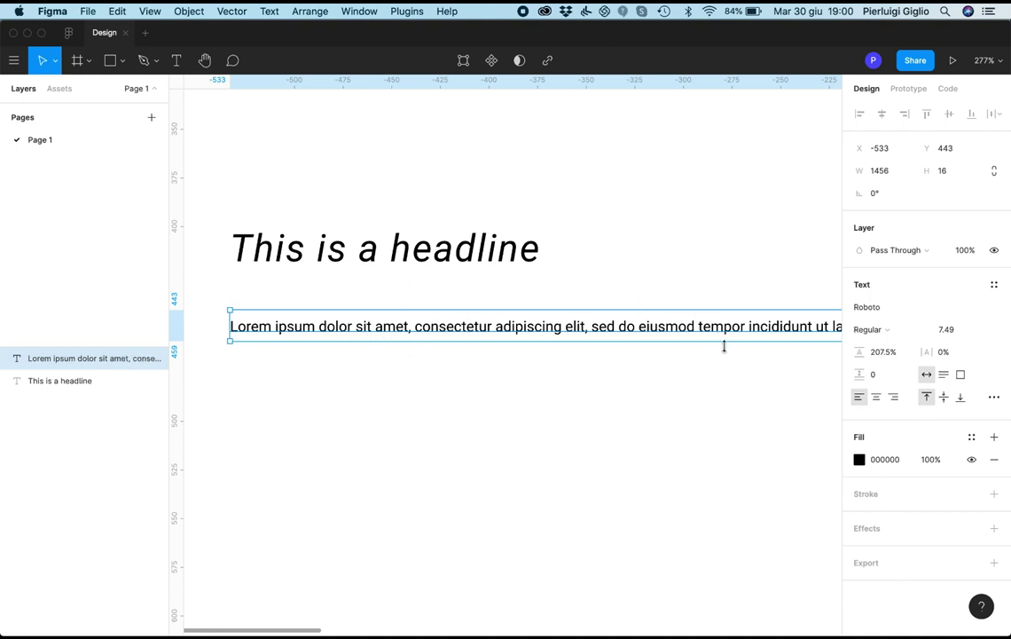
pyautogui.click(946, 375)
pyautogui.click(961, 377)
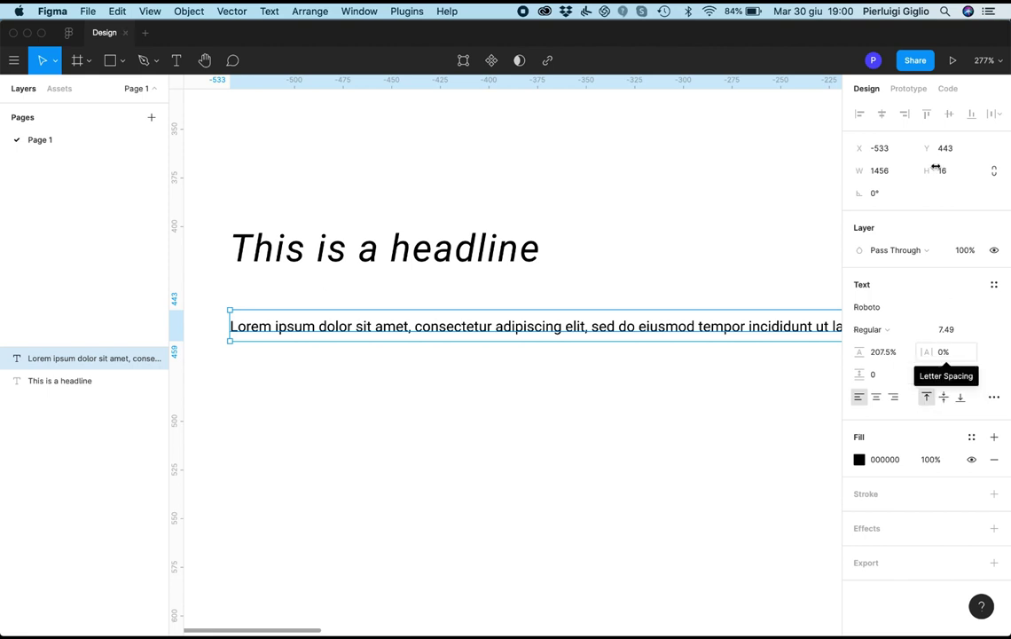
pyautogui.click(876, 173)
pyautogui.write('200')
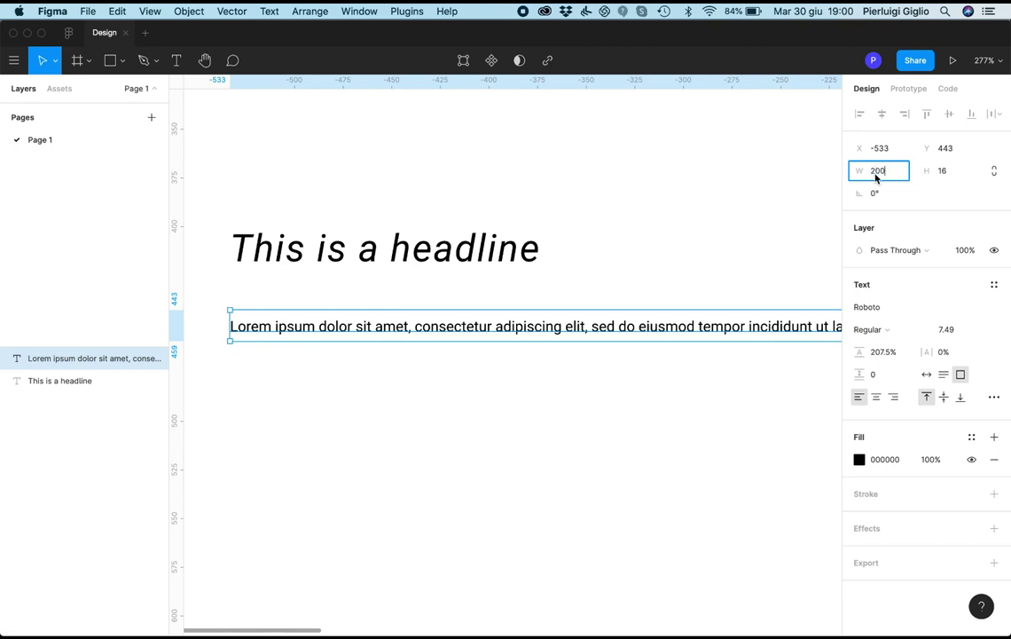
pyautogui.press('Return')
pyautogui.scroll(-3, 573, 222)
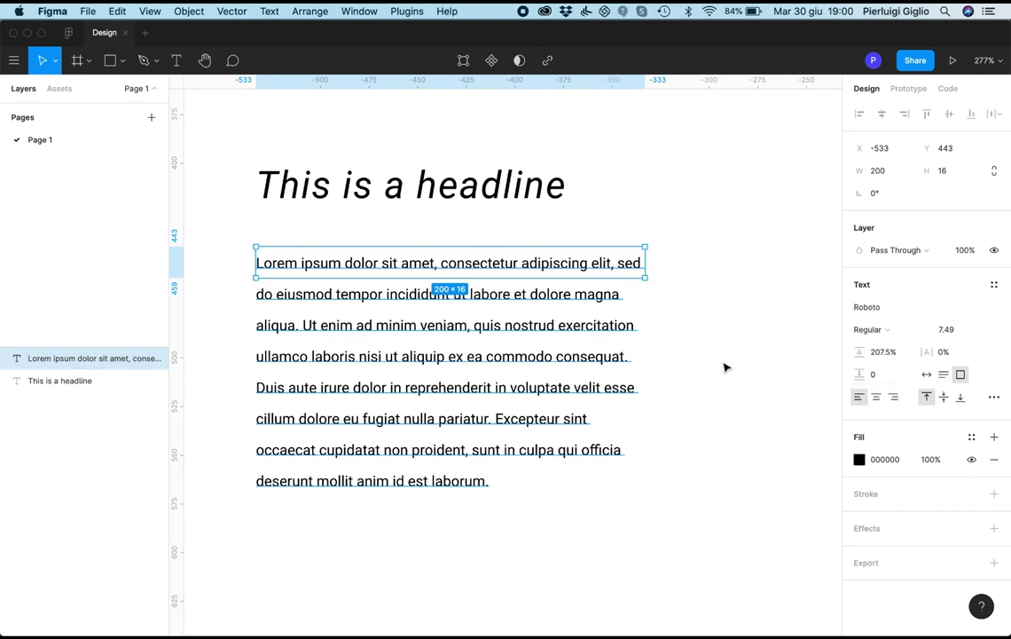
pyautogui.scroll(-1, 519, 357)
pyautogui.hscroll(-3, 519, 358)
pyautogui.scroll(2, 519, 358)
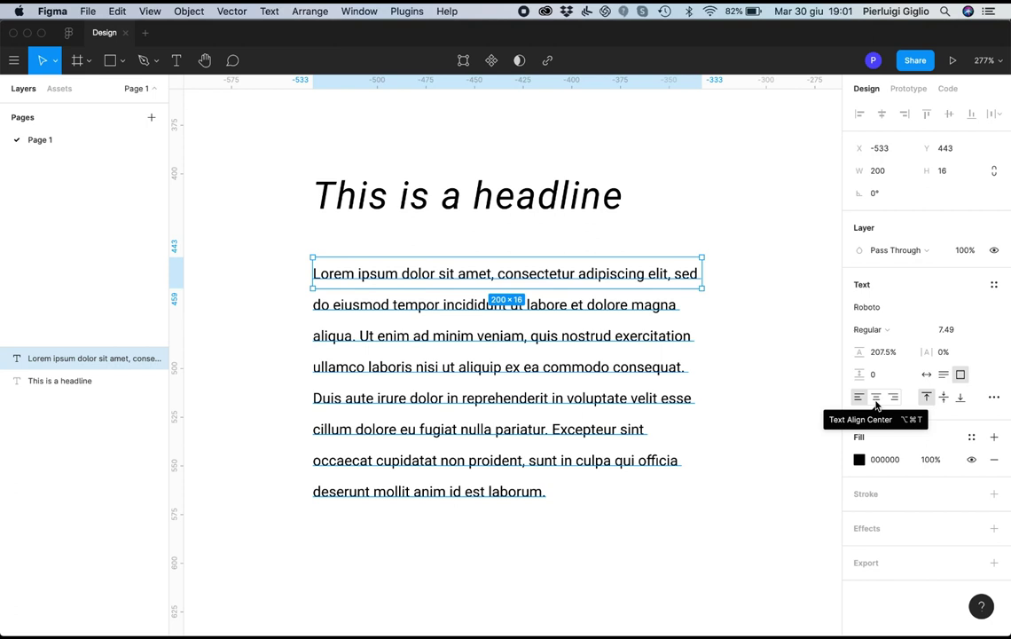
# Step: Try center, right, middle and bottom alignments on the paragraph, ending top- and left-aligned
pyautogui.click(876, 397)
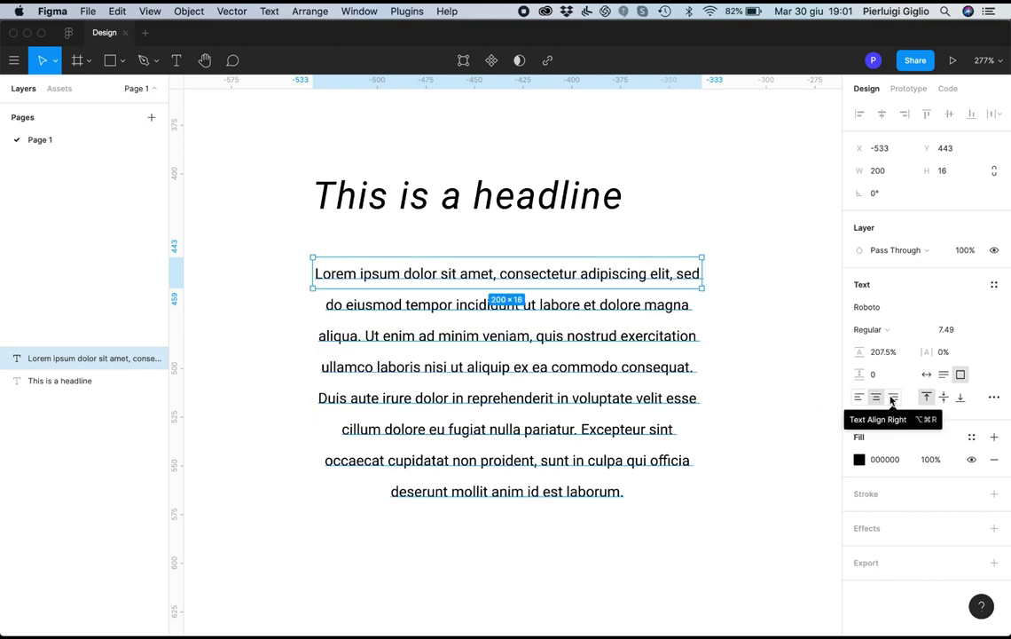
pyautogui.click(893, 397)
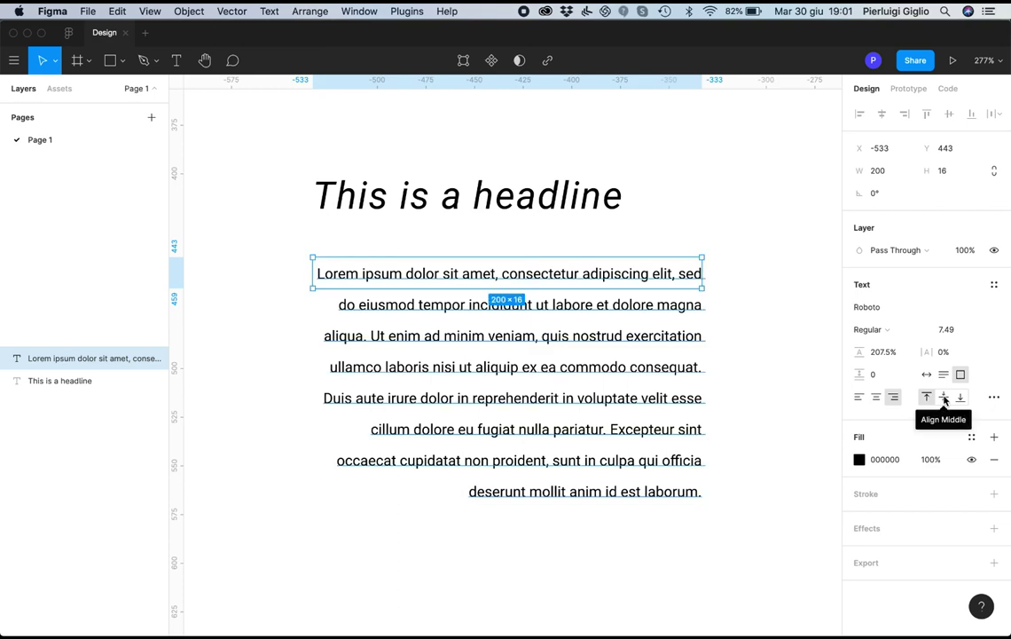
pyautogui.click(942, 398)
pyautogui.click(959, 399)
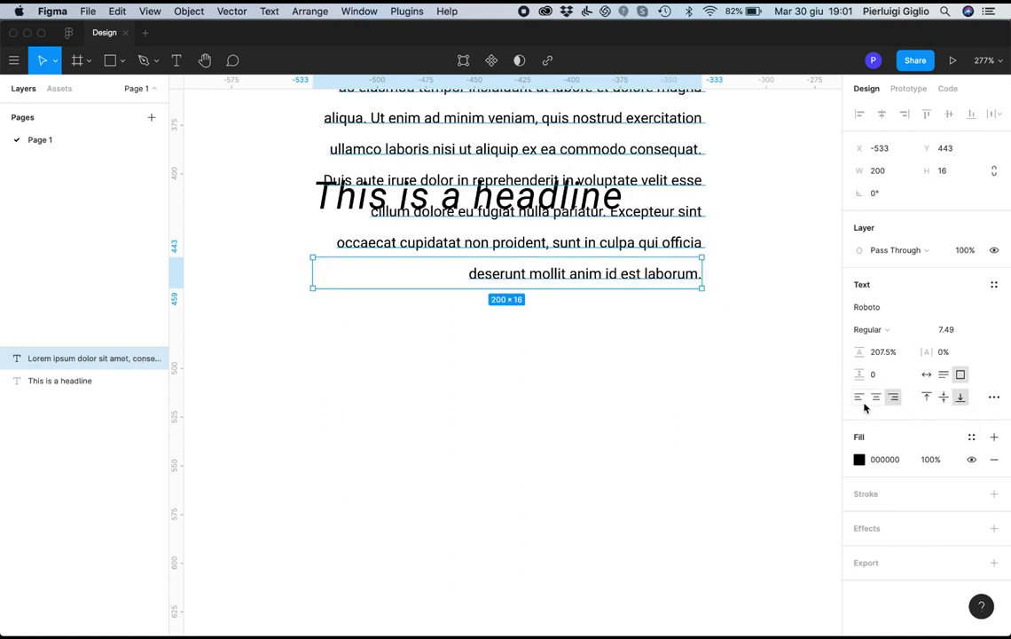
pyautogui.click(926, 399)
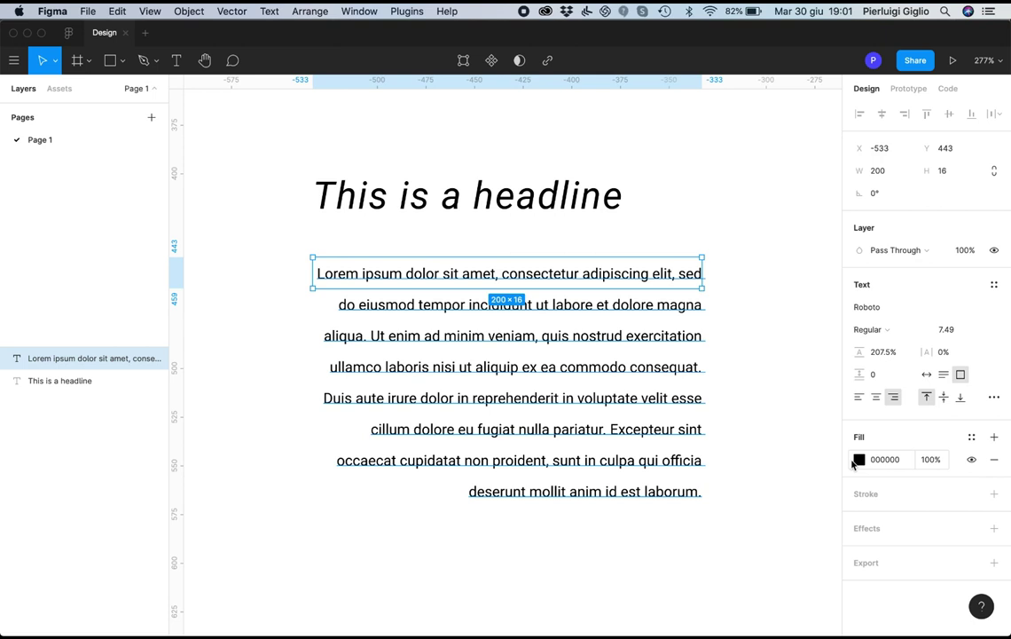
pyautogui.click(858, 396)
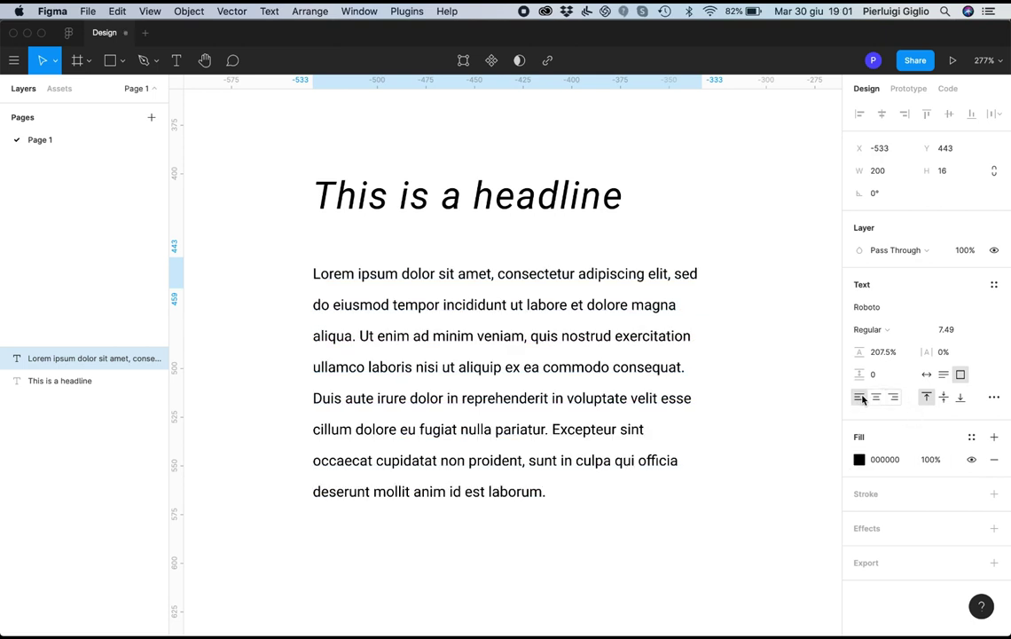
# Step: Turn the paragraph's text colour red, then back to black 000000
pyautogui.click(858, 460)
pyautogui.moveTo(722, 350); pyautogui.dragTo(842, 284)
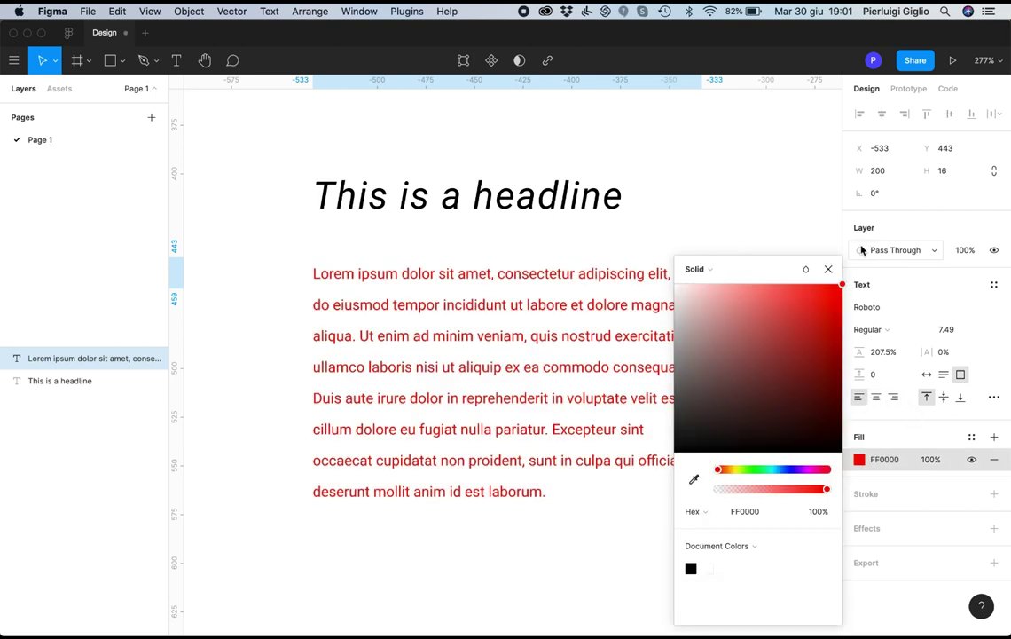
pyautogui.moveTo(842, 284); pyautogui.dragTo(842, 452)
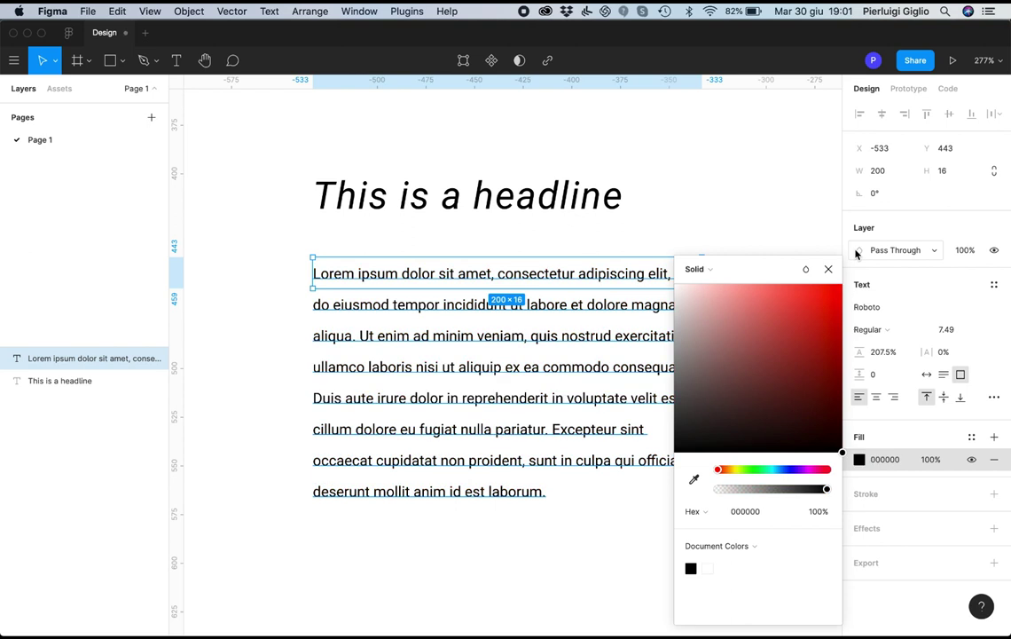
pyautogui.click(992, 398)
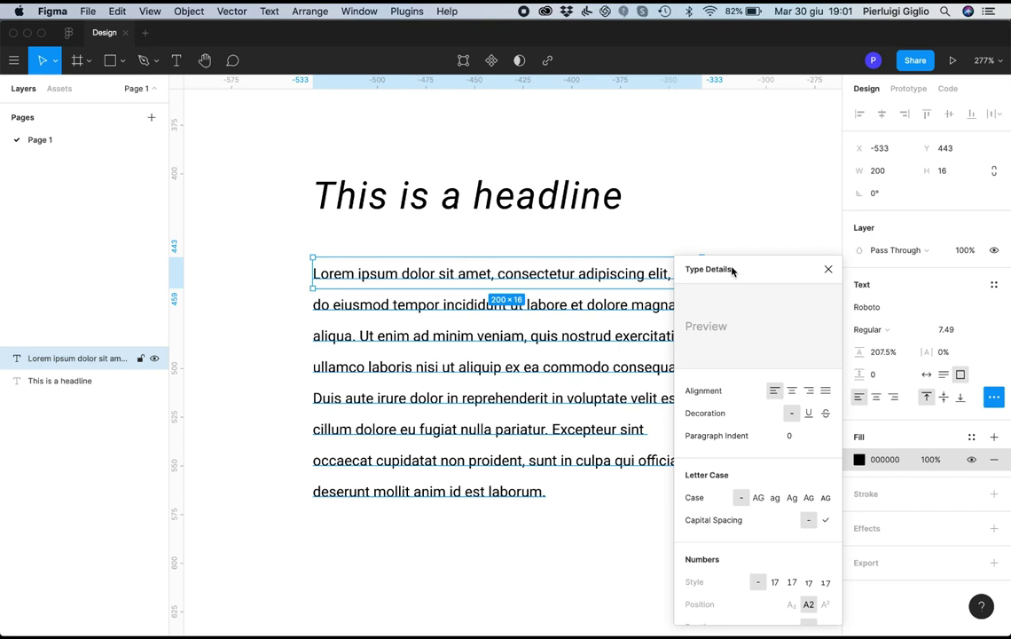
# Step: Test underline, strikethrough and paragraph indents of 50 and 10, ending with indent 0 and no strikethrough
pyautogui.scroll(-3, 575, 329)
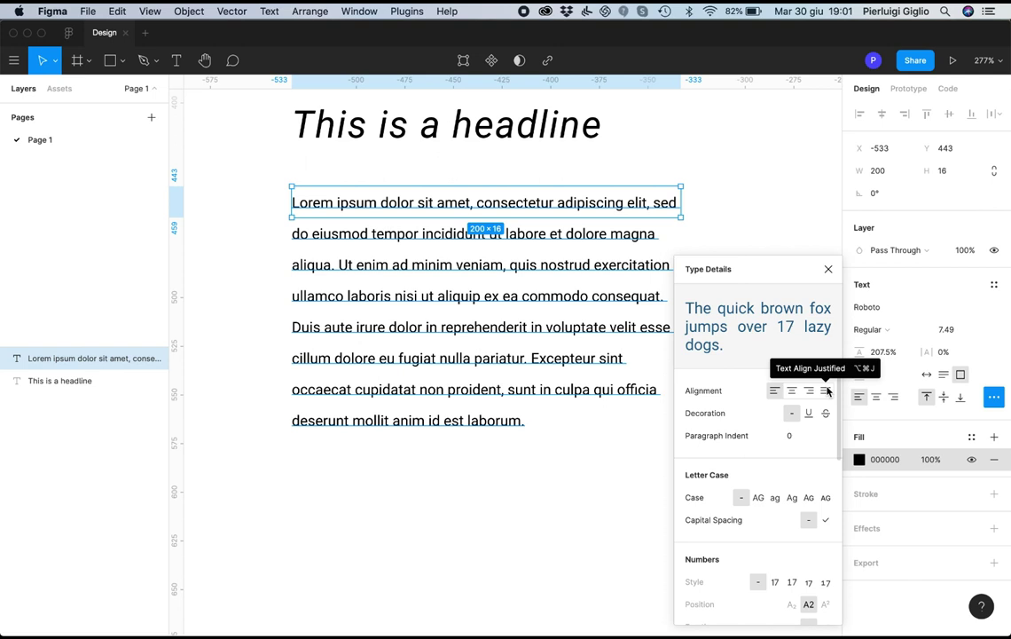
pyautogui.click(808, 414)
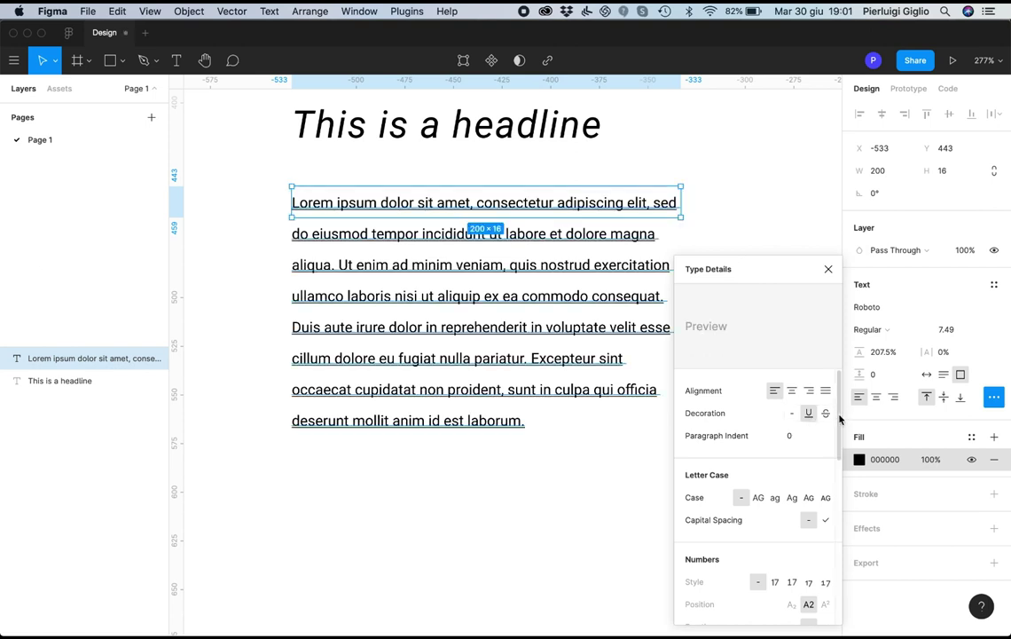
pyautogui.click(829, 414)
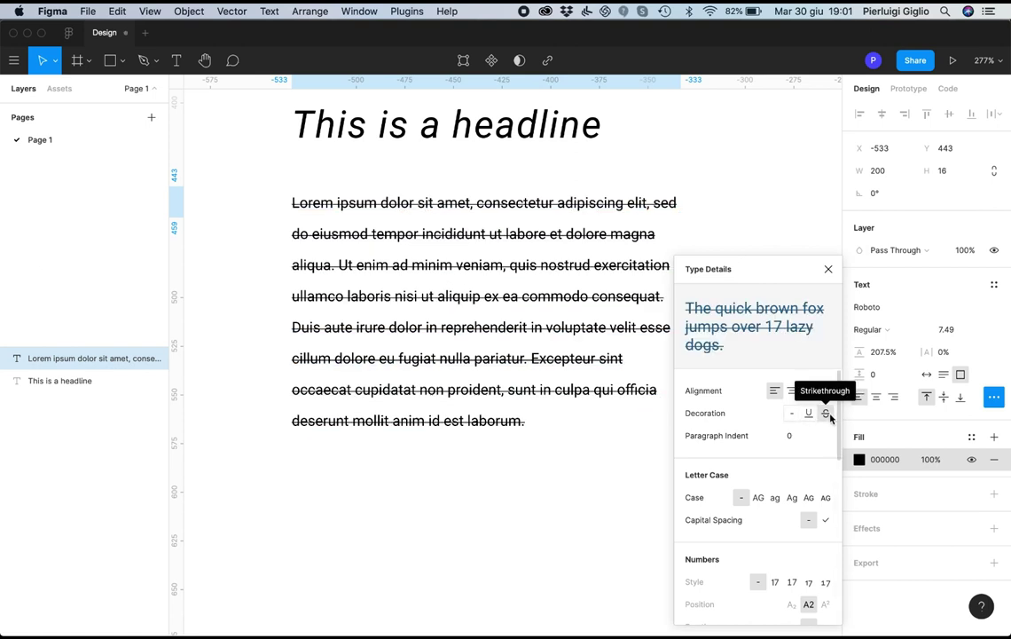
pyautogui.click(791, 437)
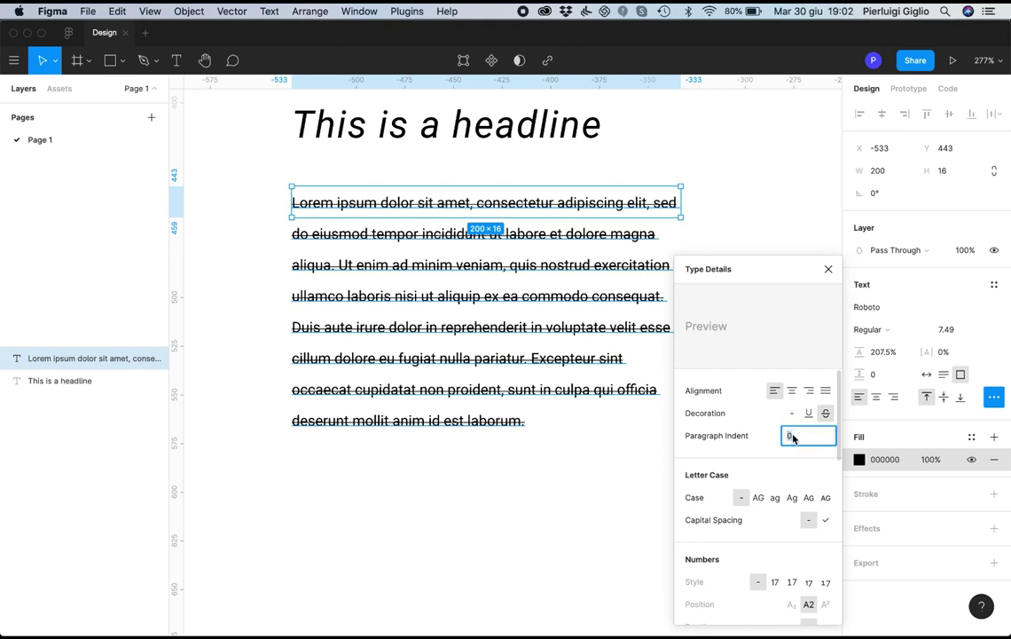
pyautogui.hotkey('shift', 'Up')
pyautogui.hotkey('shift', 'Up')
pyautogui.hotkey('shift', 'Up')
pyautogui.hotkey('shift', 'Up')
pyautogui.hotkey('shift', 'Up')
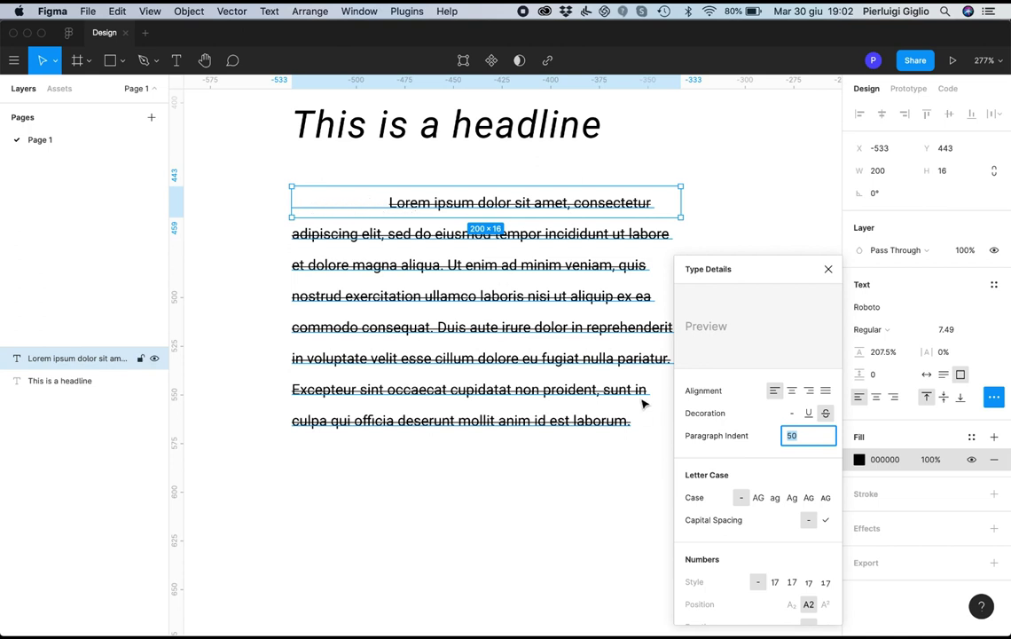
pyautogui.hotkey('shift', 'Down')
pyautogui.hotkey('shift', 'Down')
pyautogui.hotkey('shift', 'Down')
pyautogui.hotkey('shift', 'Down')
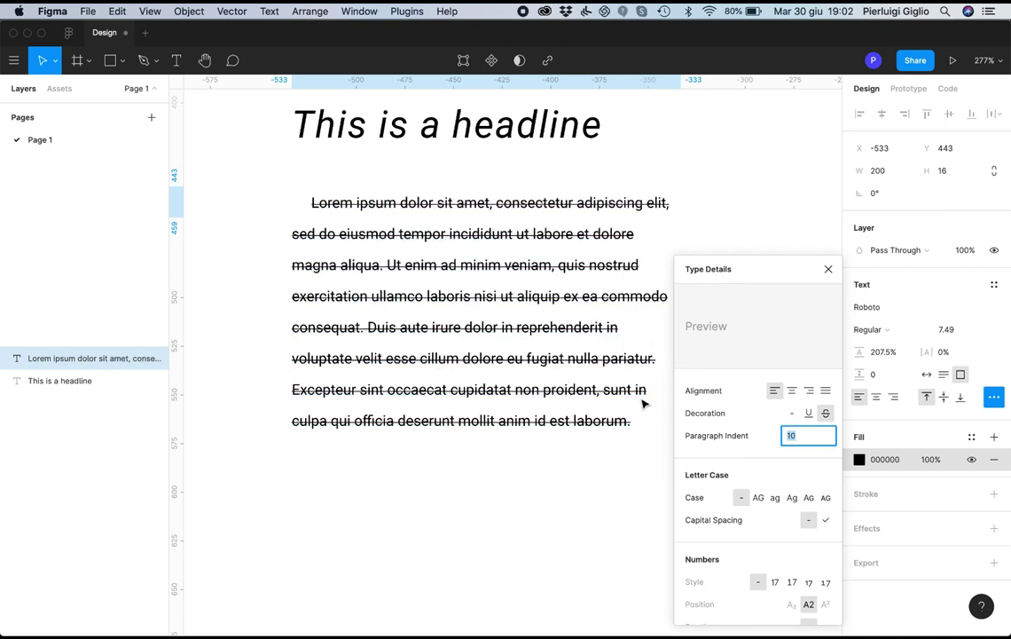
pyautogui.hotkey('shift', 'Down')
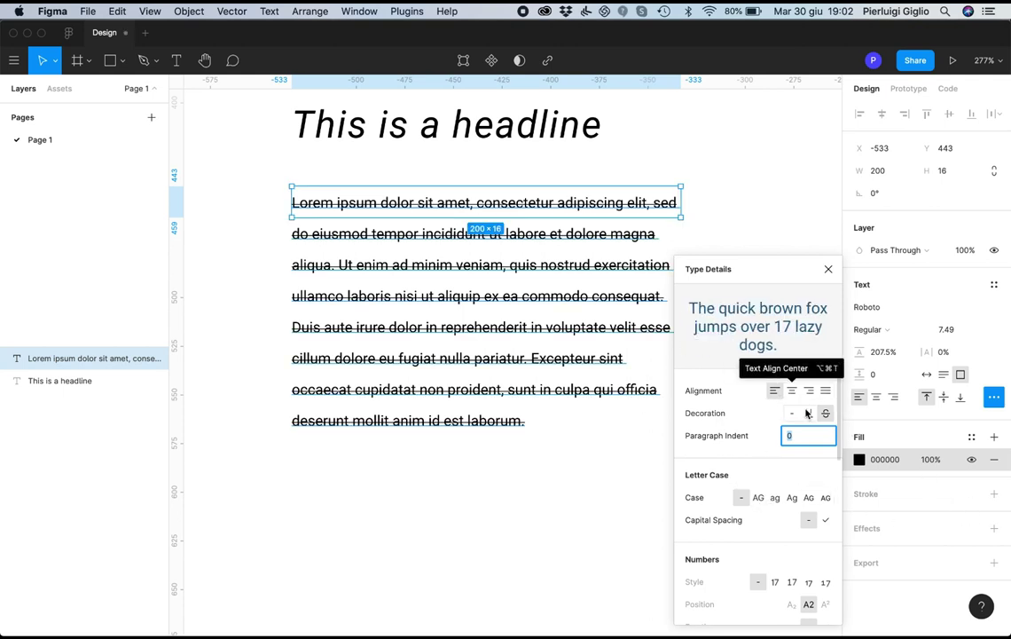
pyautogui.click(773, 402)
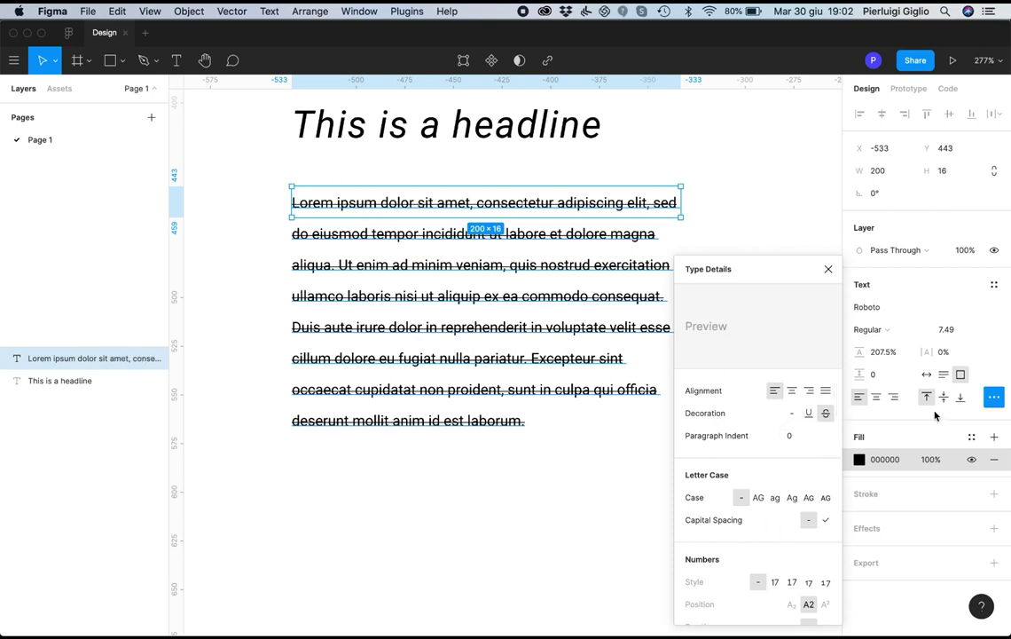
pyautogui.click(792, 415)
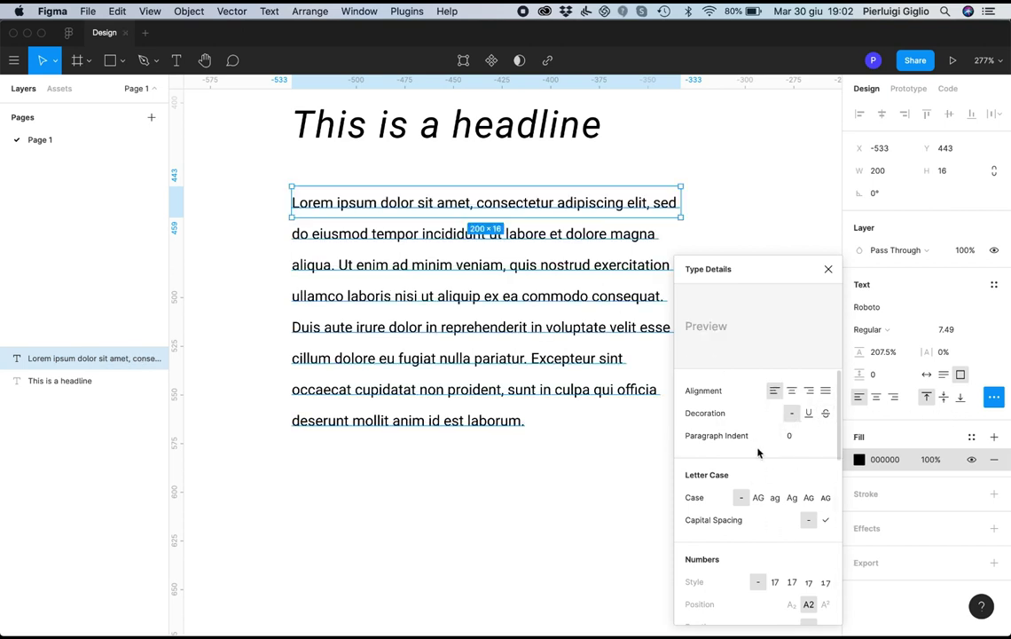
# Step: Try Uppercase and Lowercase on the paragraph, then set its letter case to Title Case
pyautogui.click(757, 498)
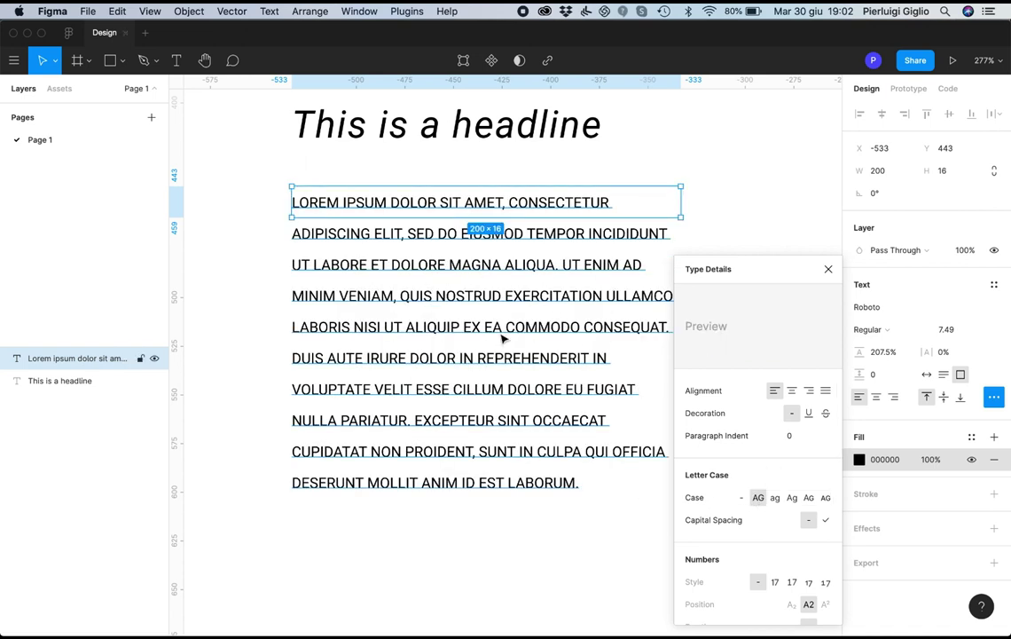
pyautogui.scroll(2, 502, 338)
pyautogui.scroll(2, 502, 338)
pyautogui.scroll(3, 502, 338)
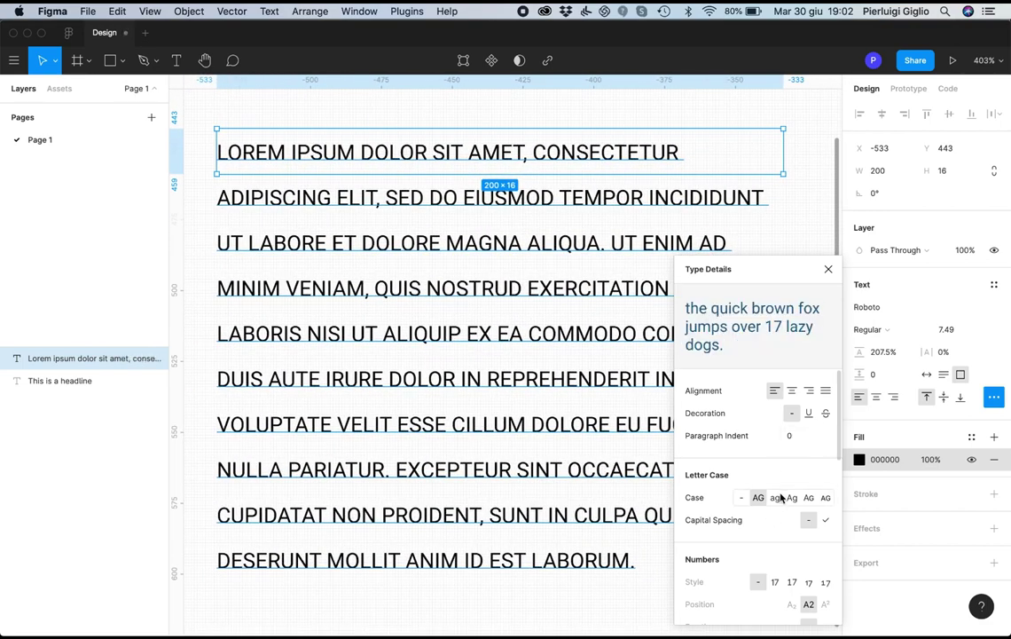
pyautogui.click(774, 497)
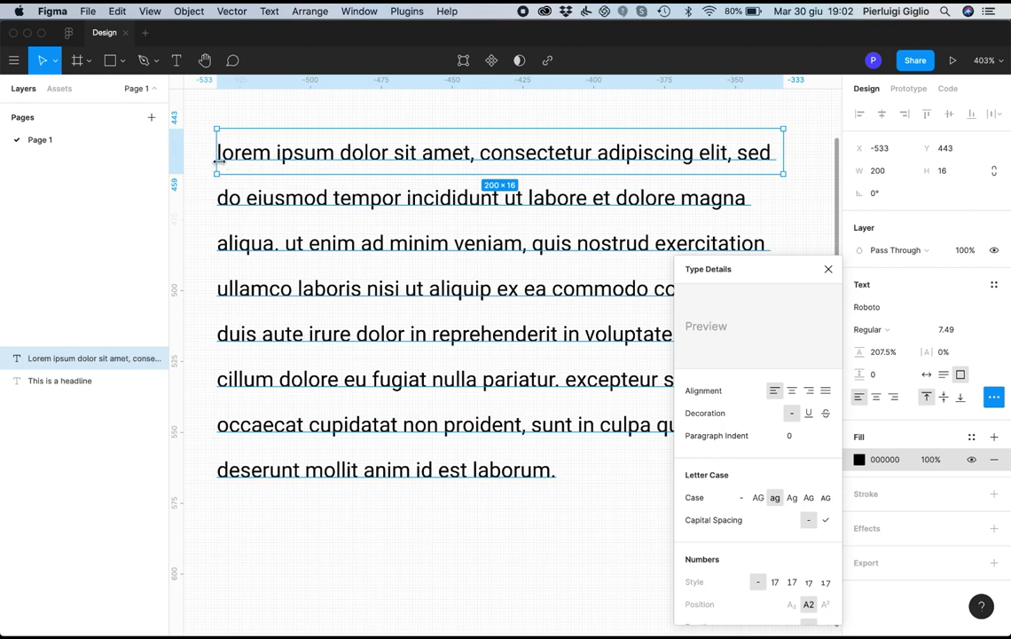
pyautogui.click(791, 497)
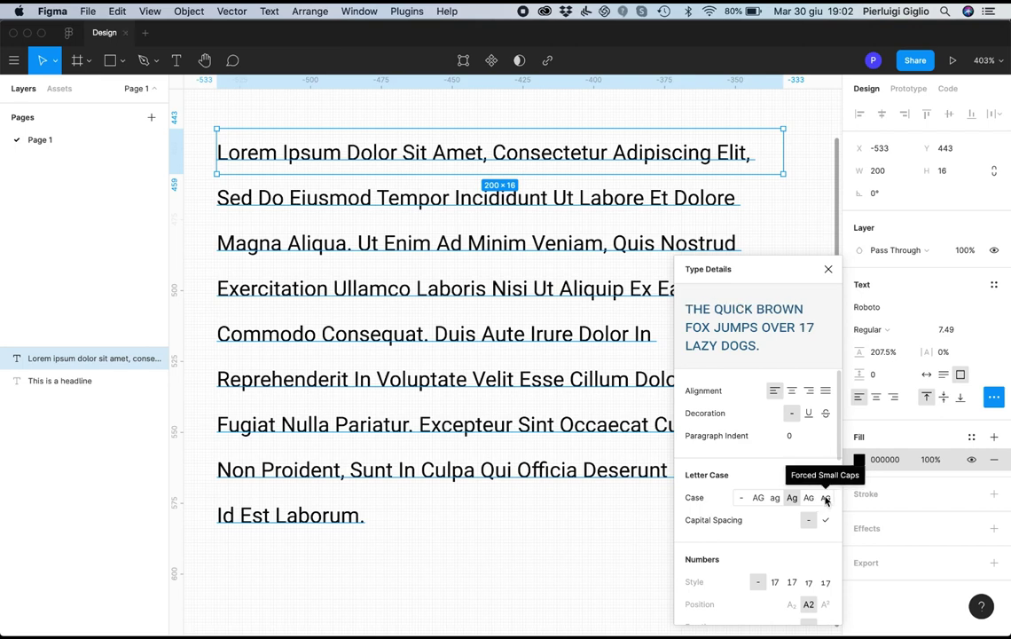
# Step: Try the wider capital spacing option in the type details
pyautogui.scroll(-2, 792, 510)
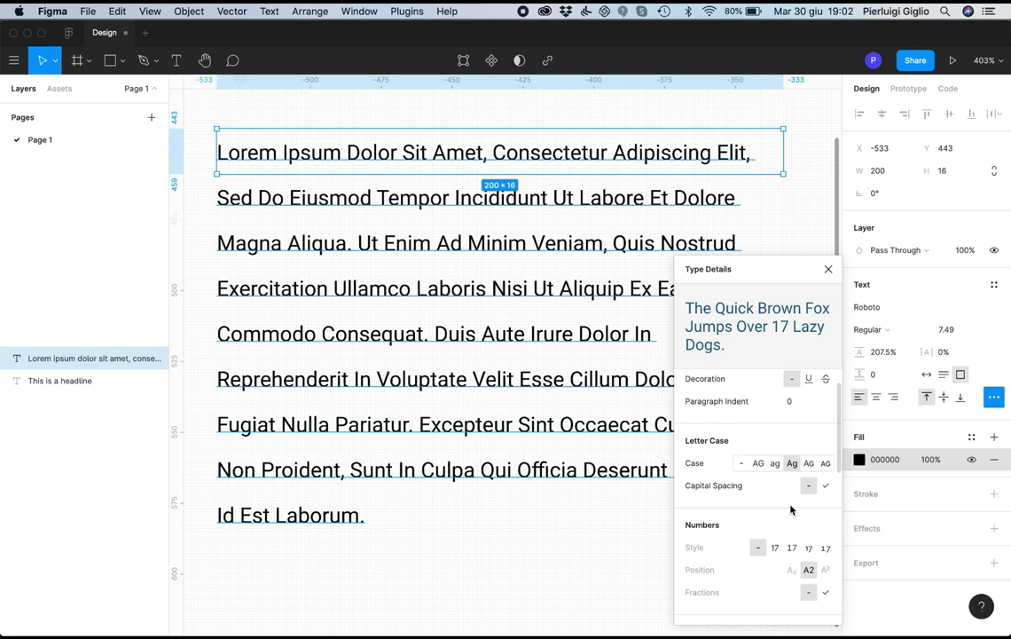
pyautogui.scroll(-1, 792, 510)
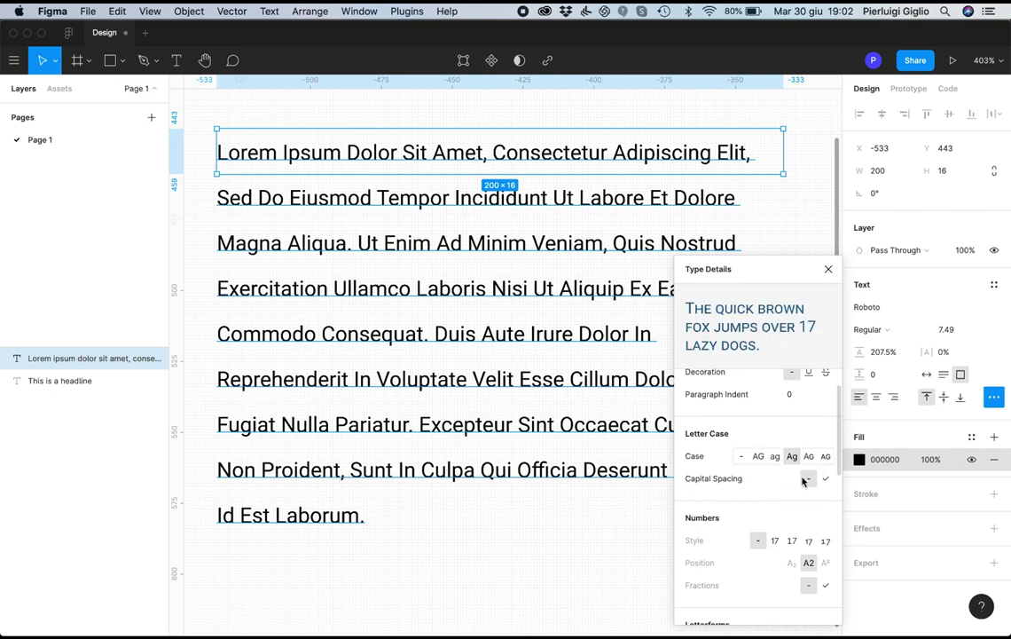
pyautogui.scroll(-1, 766, 480)
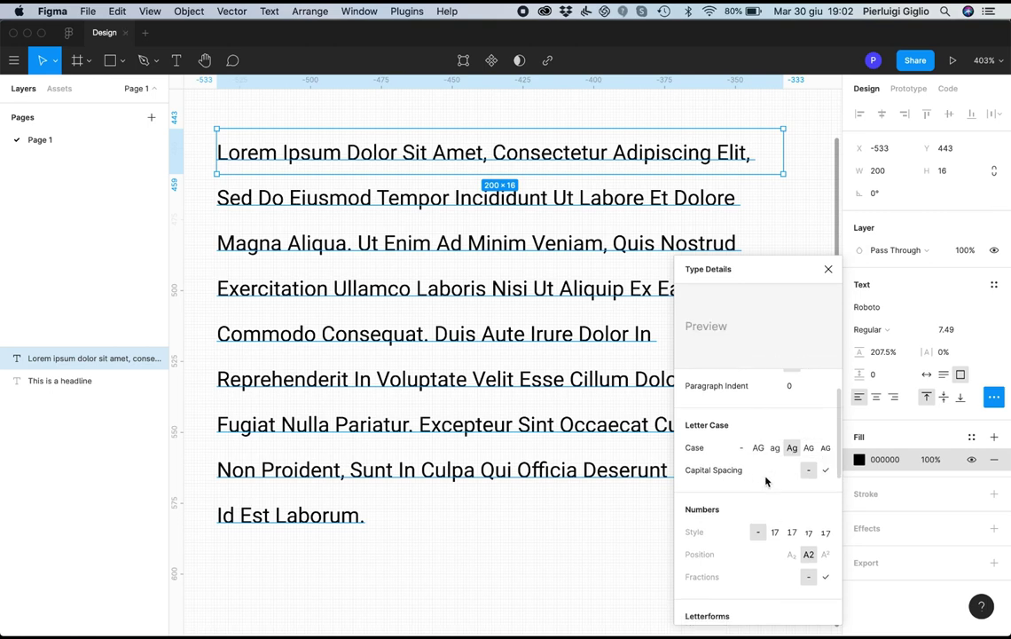
pyautogui.click(827, 472)
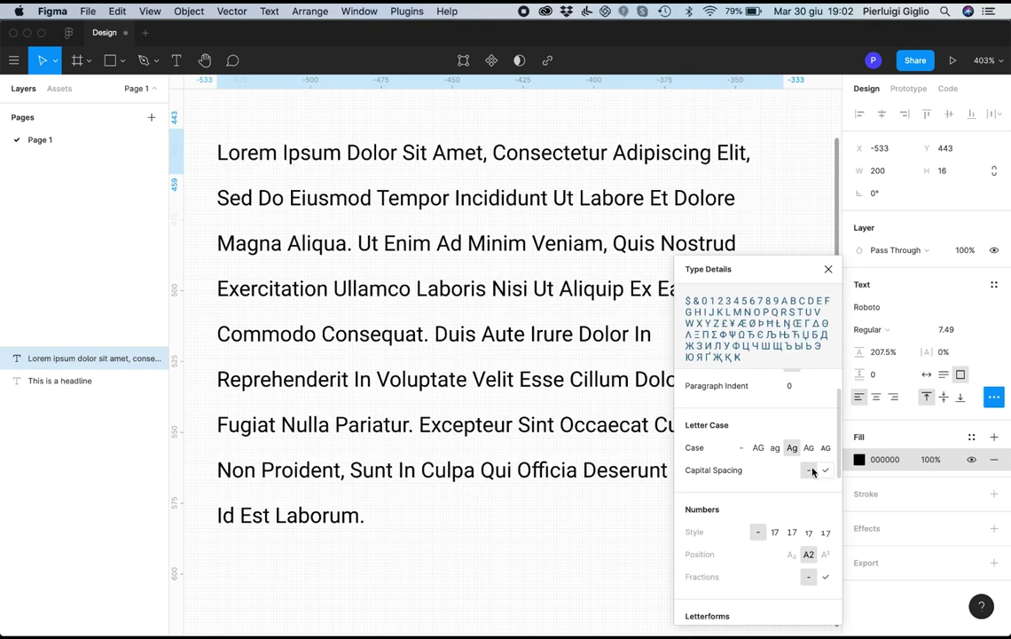
pyautogui.scroll(-3, 814, 472)
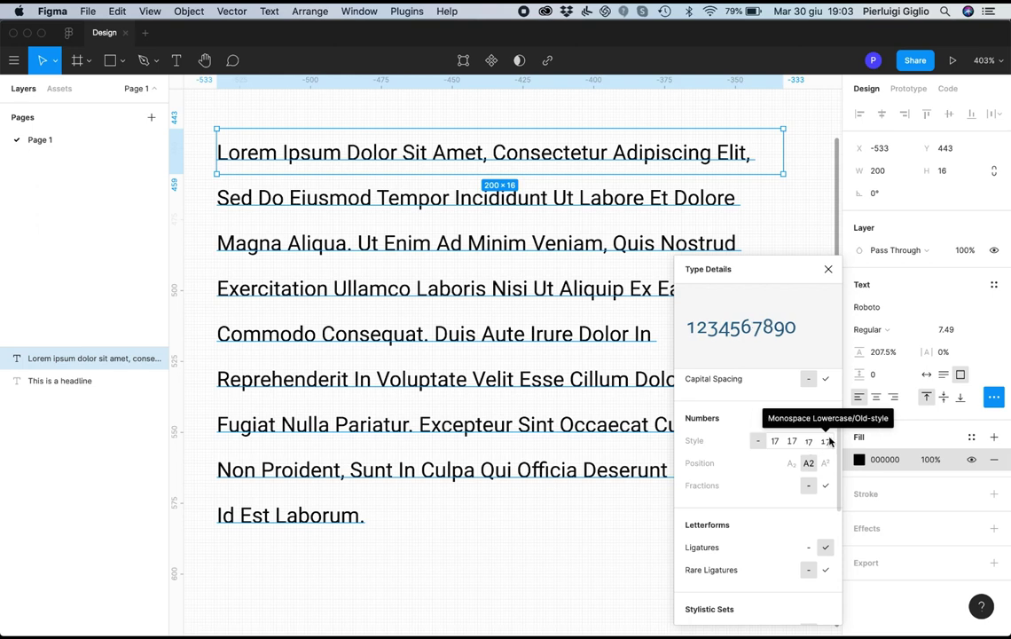
pyautogui.scroll(-3, 790, 458)
pyautogui.scroll(-2, 790, 459)
pyautogui.scroll(-2, 792, 459)
pyautogui.scroll(-2, 792, 458)
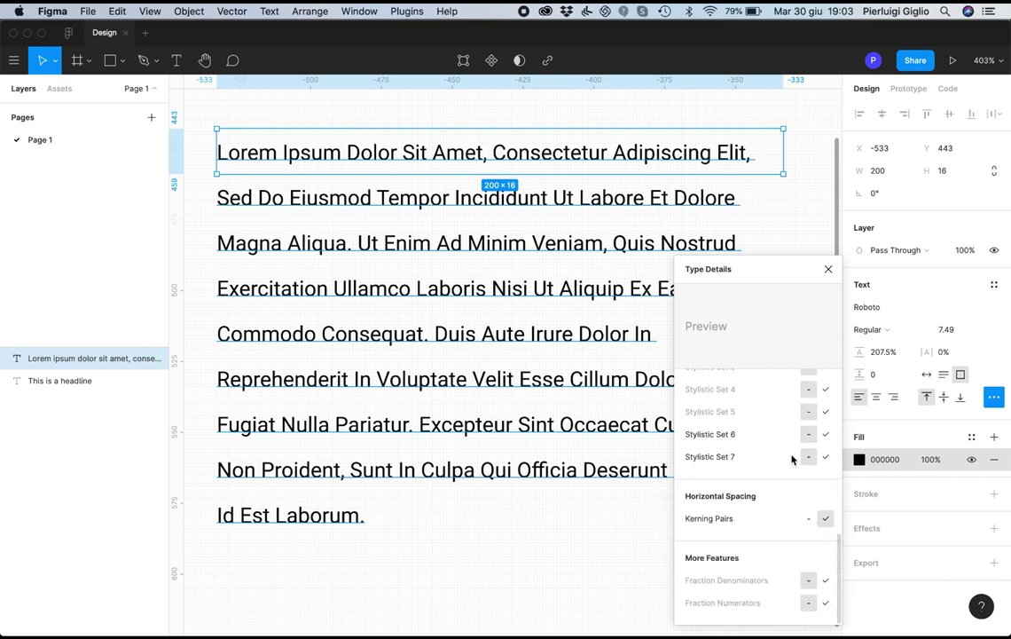
pyautogui.scroll(3, 792, 458)
pyautogui.scroll(3, 792, 461)
pyautogui.scroll(2, 792, 461)
# Step: Close the type details and deselect the text
pyautogui.click(523, 582)
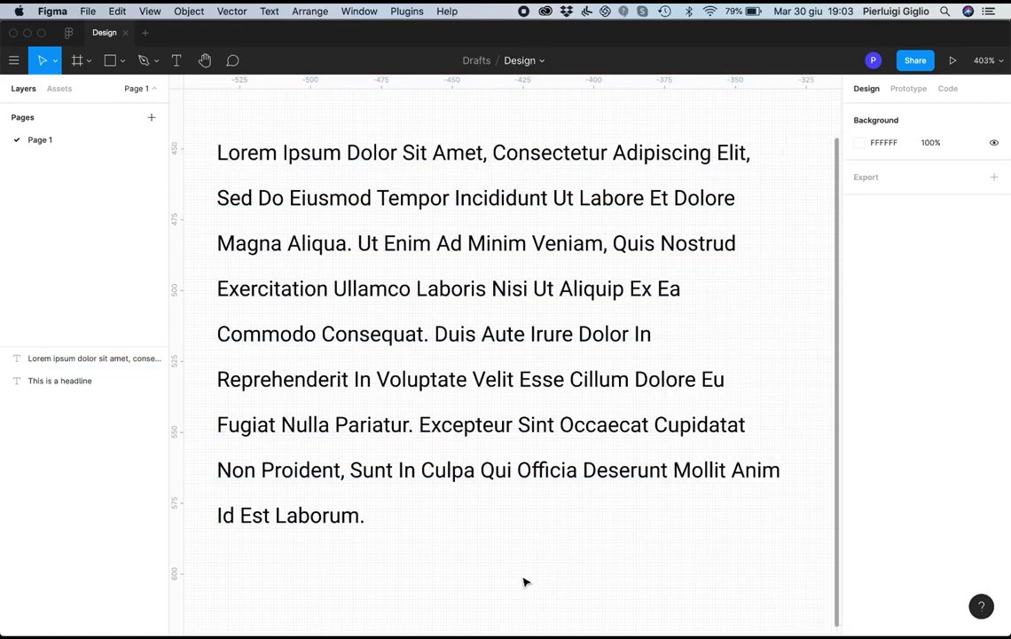
pyautogui.scroll(2, 458, 277)
pyautogui.hscroll(-1, 459, 277)
pyautogui.scroll(2, 459, 277)
pyautogui.scroll(-5, 458, 277)
pyautogui.scroll(1, 458, 277)
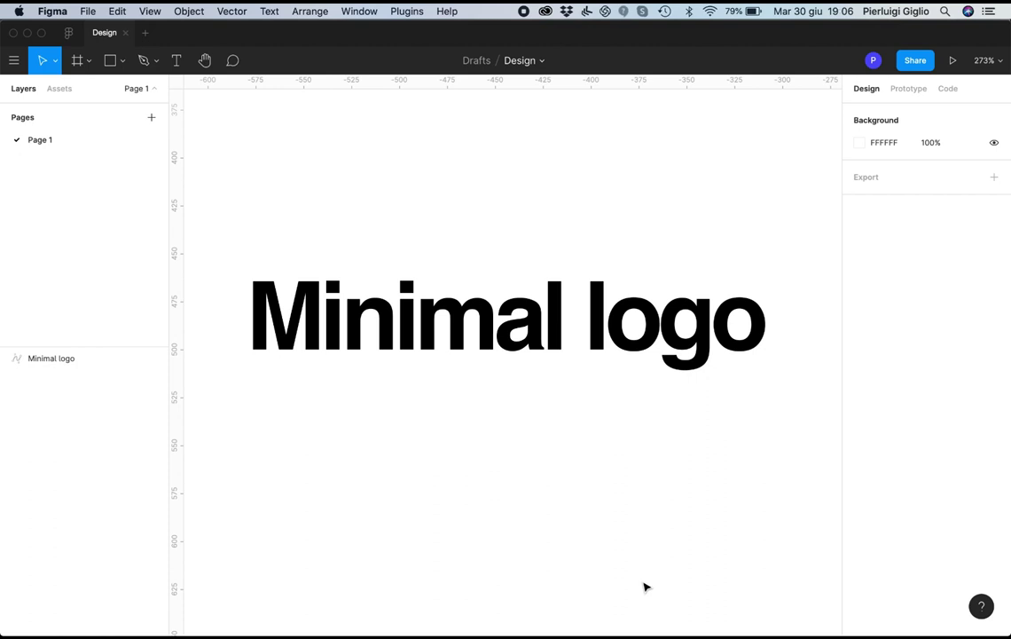
# Step: Exit text editing on the 'Minimal logo' heading and reselect its Helvetica Bold layer
pyautogui.scroll(1, 645, 587)
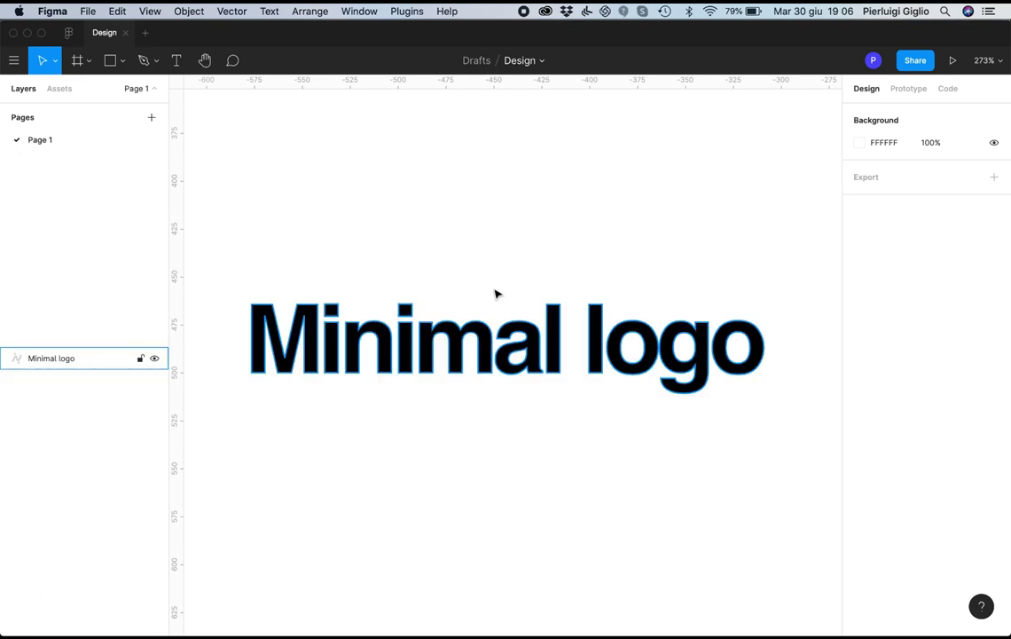
pyautogui.click(552, 334)
pyautogui.press('Escape')
pyautogui.click(552, 334)
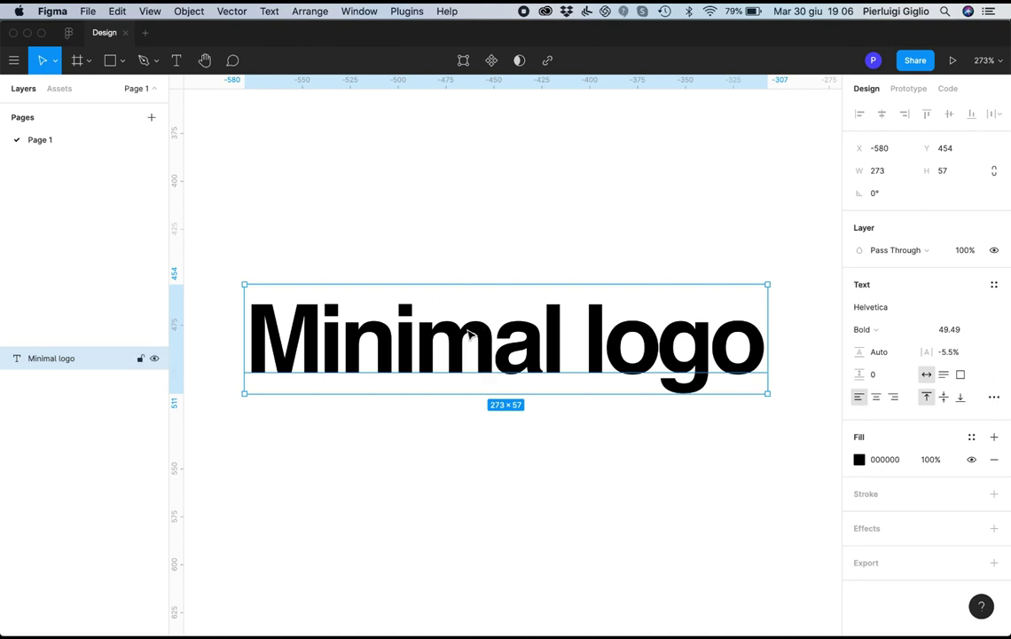
pyautogui.press('Return')
pyautogui.press('Right')
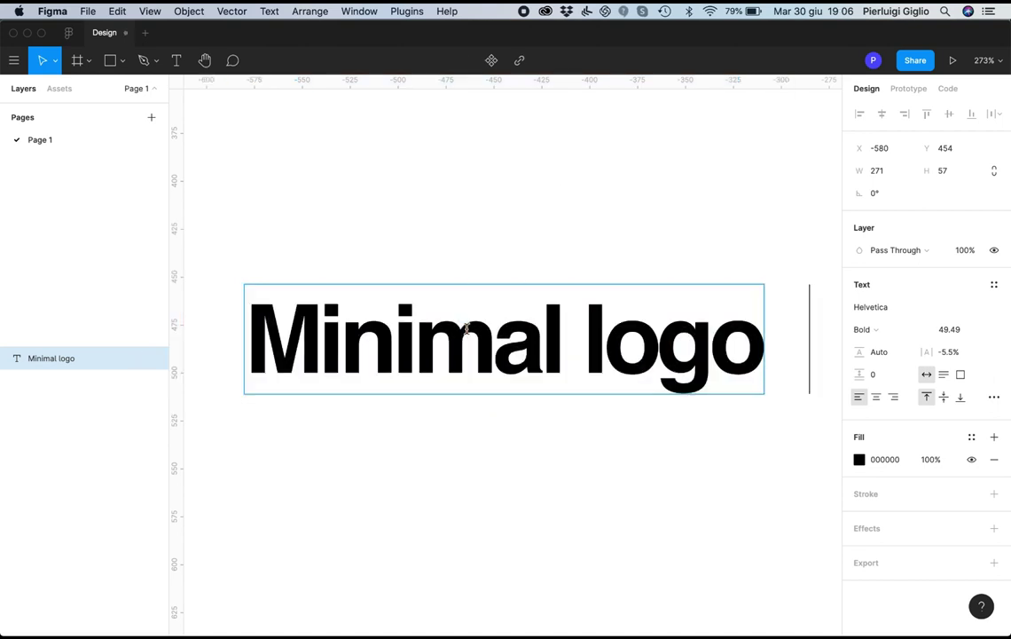
pyautogui.press('super+a')
pyautogui.click(450, 290)
pyautogui.press('Escape')
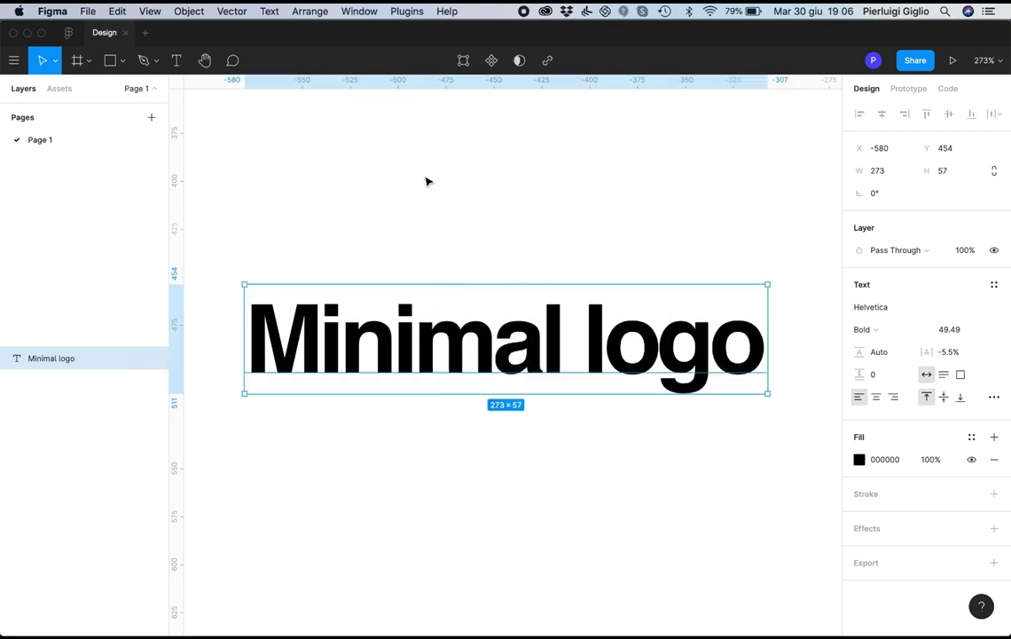
pyautogui.press('Escape')
pyautogui.click(424, 328)
# Step: Outline the 'Minimal logo' text and drag some of its M, i and n anchor points
pyautogui.rightClick(424, 328)
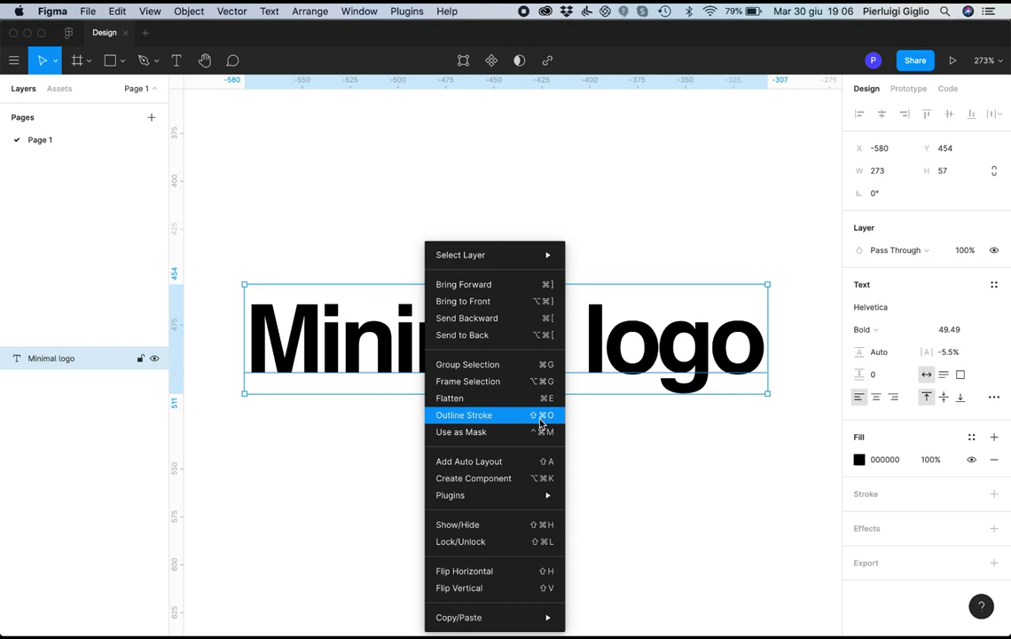
pyautogui.click(540, 424)
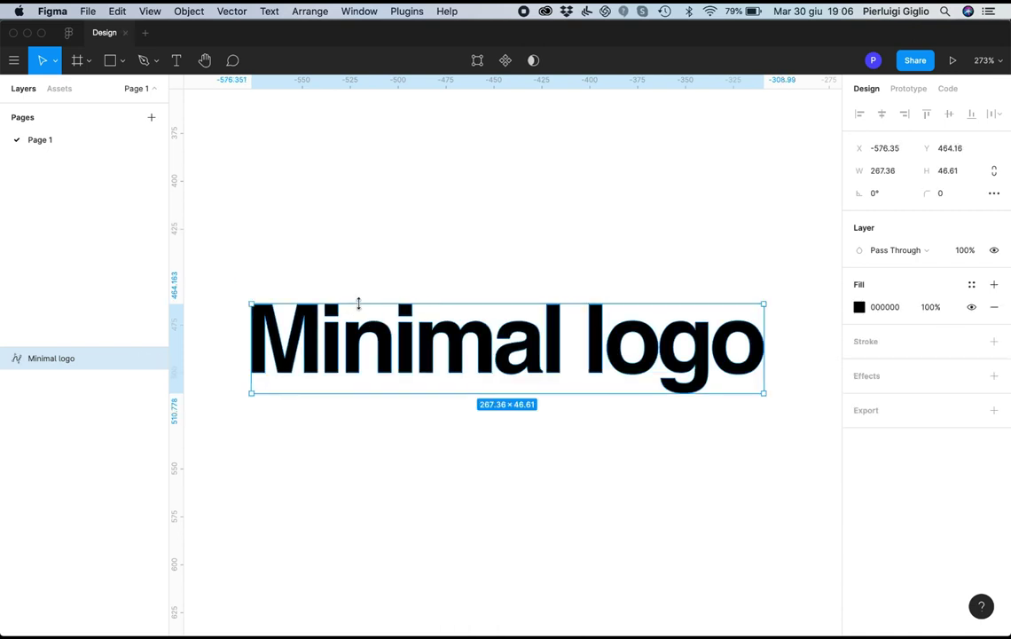
pyautogui.doubleClick(449, 350)
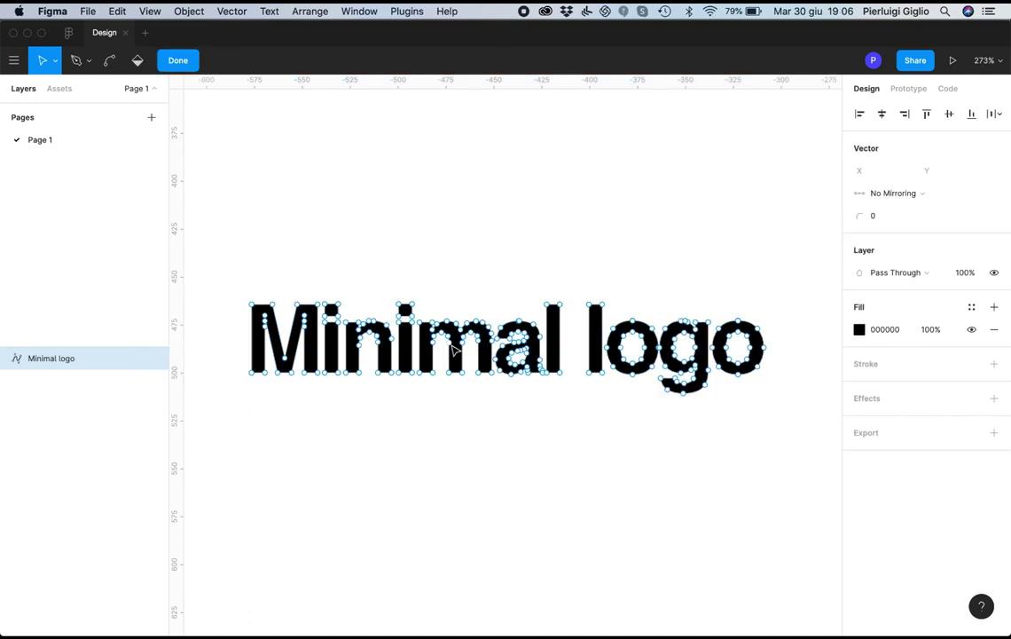
pyautogui.moveTo(225, 270)
pyautogui.mouseDown()
pyautogui.moveTo(347, 364)
pyautogui.moveTo(346, 392)
pyautogui.mouseUp()
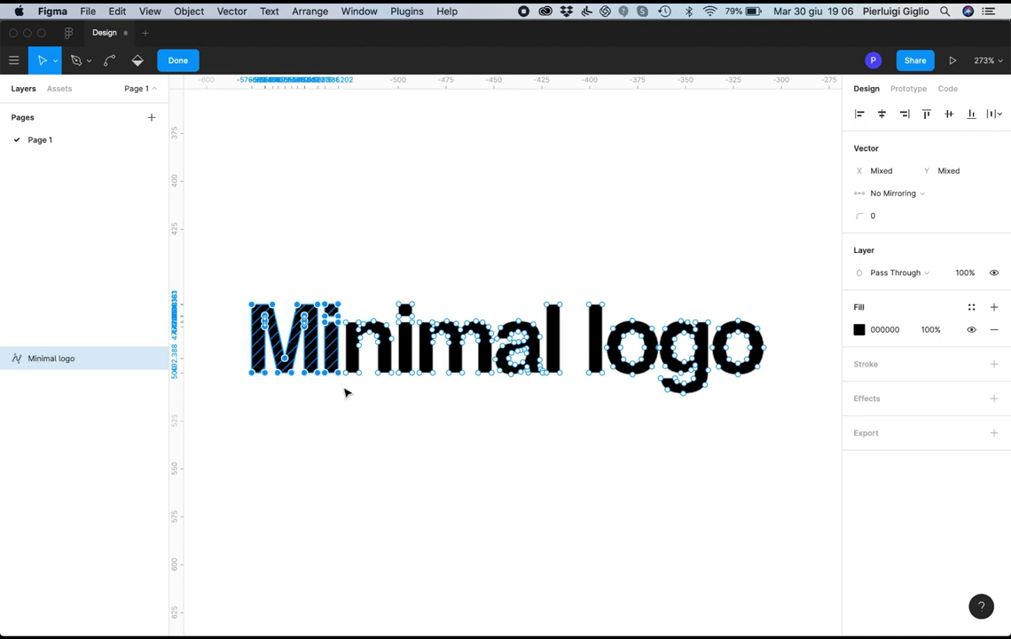
pyautogui.hotkey('shift', 'Left')
pyautogui.hotkey('shift', 'Left')
pyautogui.hotkey('shift', 'Left')
pyautogui.click(345, 388)
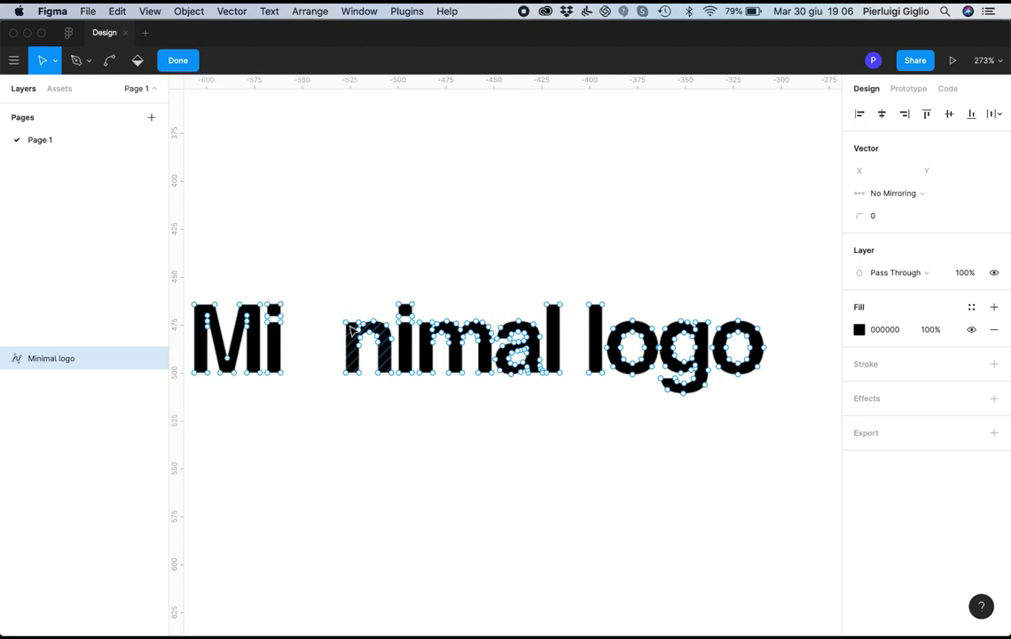
pyautogui.moveTo(349, 327); pyautogui.dragTo(308, 323)
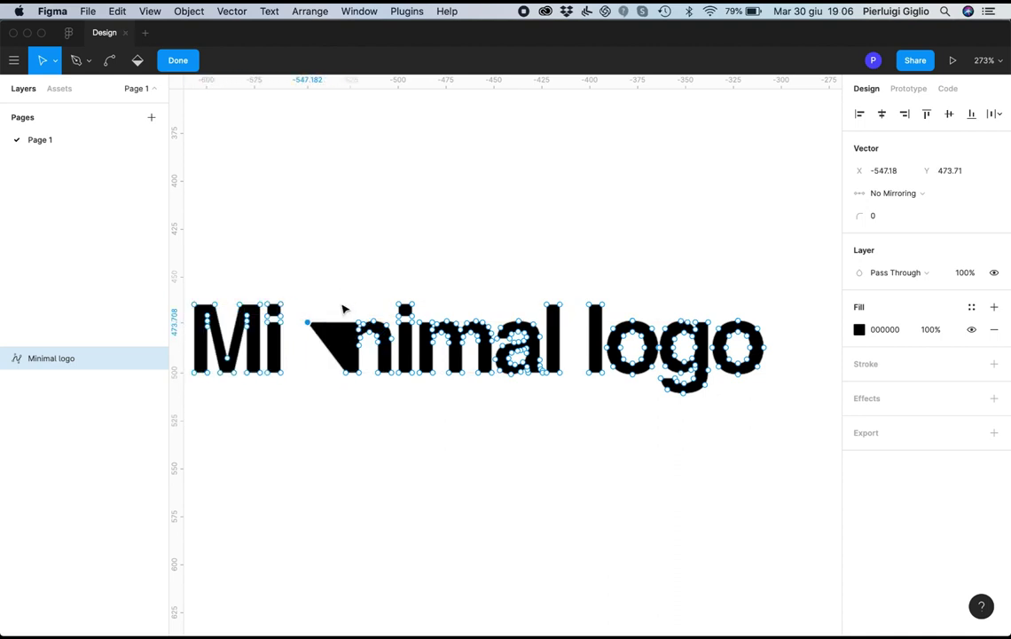
# Step: Undo the point edits to restore the original letter shapes, then deselect the logo
pyautogui.press('Escape')
pyautogui.click(361, 263)
pyautogui.hscroll(-2, 361, 264)
pyautogui.scroll(-1, 361, 263)
pyautogui.hotkey('ctrl', 'z')
pyautogui.hotkey('ctrl', 'z')
pyautogui.hotkey('ctrl', 'z')
pyautogui.hotkey('ctrl', 'z')
pyautogui.hotkey('ctrl', 'z')
pyautogui.hotkey('ctrl', 'z')
pyautogui.hotkey('ctrl', 'z')
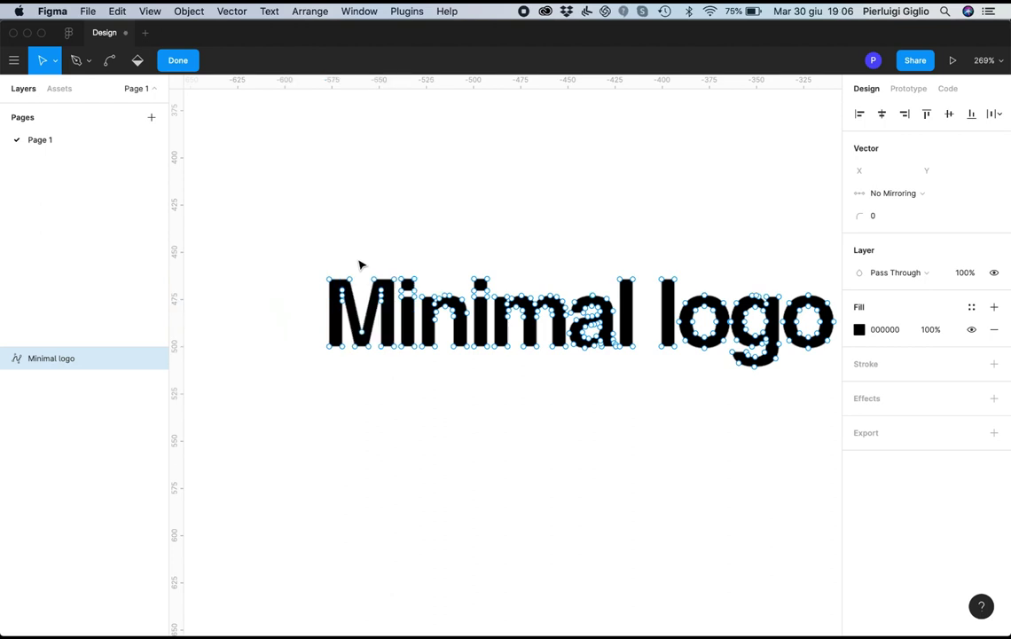
pyautogui.press('Escape')
pyautogui.hscroll(3, 358, 263)
pyautogui.scroll(1, 347, 266)
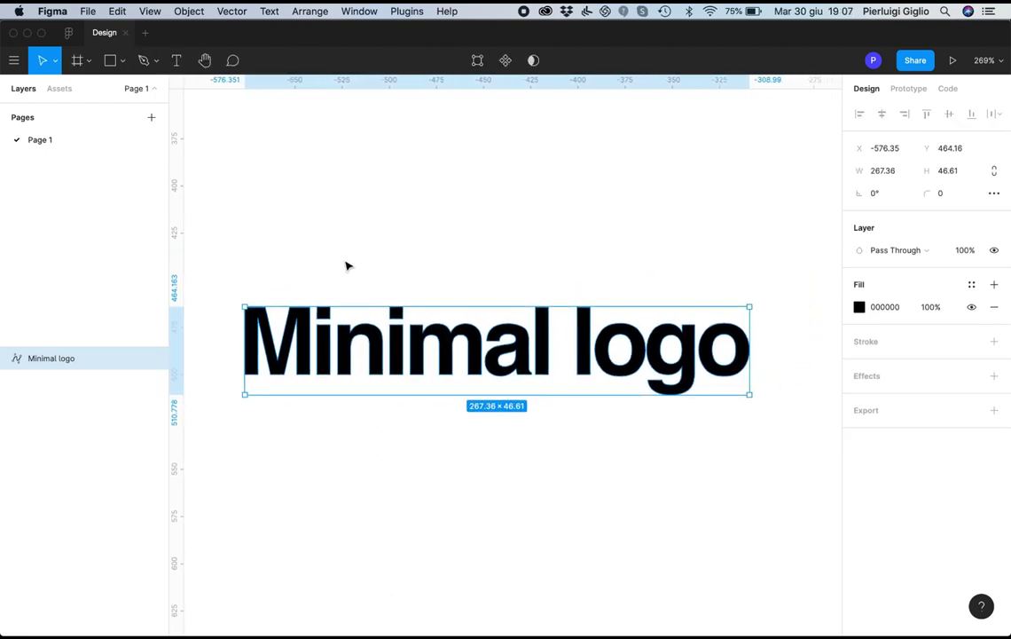
pyautogui.click(436, 210)
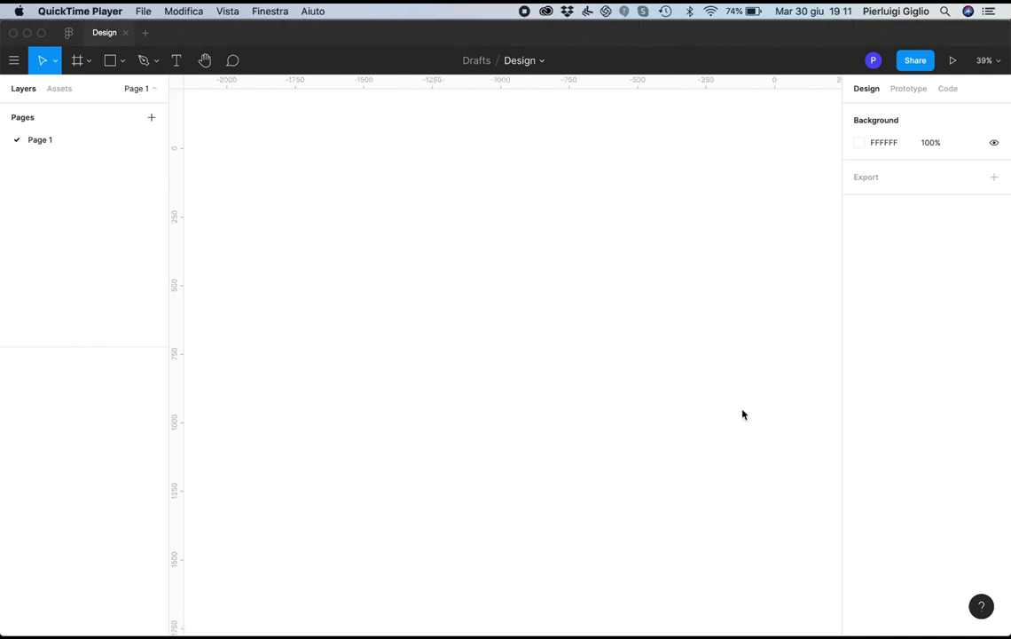
# Step: Narrow the Figma window and drag 1.jpeg and 2.jpeg from the desktop onto the canvas
pyautogui.click(741, 351)
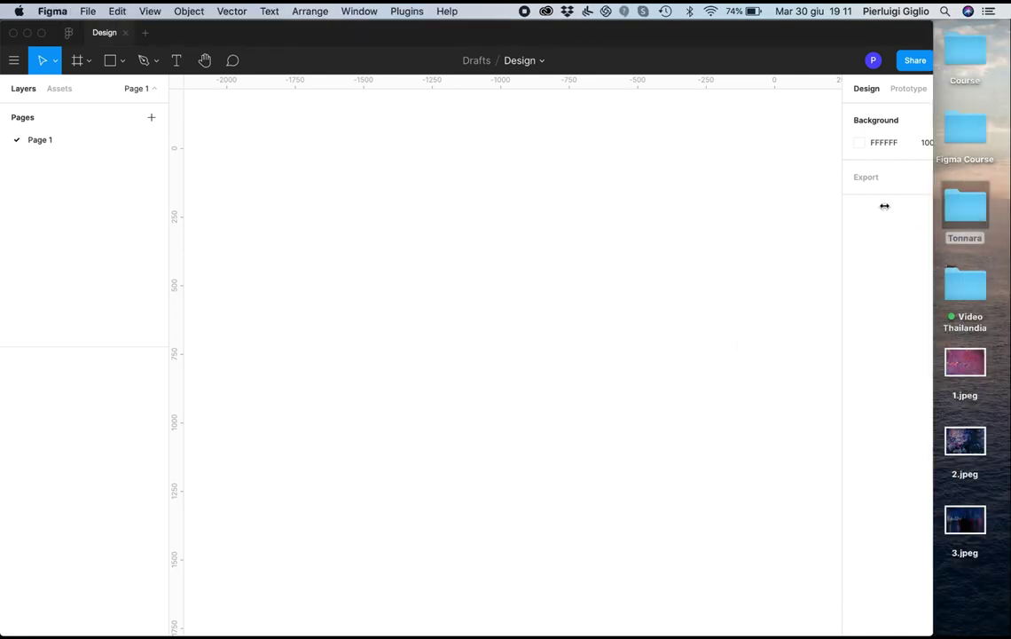
pyautogui.moveTo(1008, 228); pyautogui.dragTo(835, 208)
pyautogui.click(887, 241)
pyautogui.moveTo(960, 355); pyautogui.dragTo(391, 238)
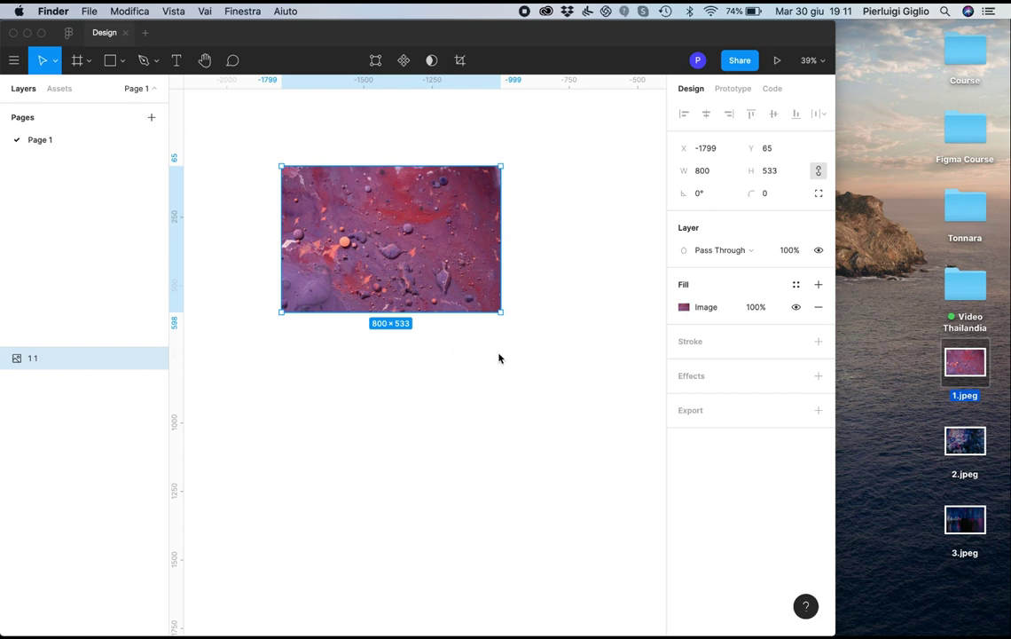
pyautogui.moveTo(963, 439); pyautogui.dragTo(422, 468)
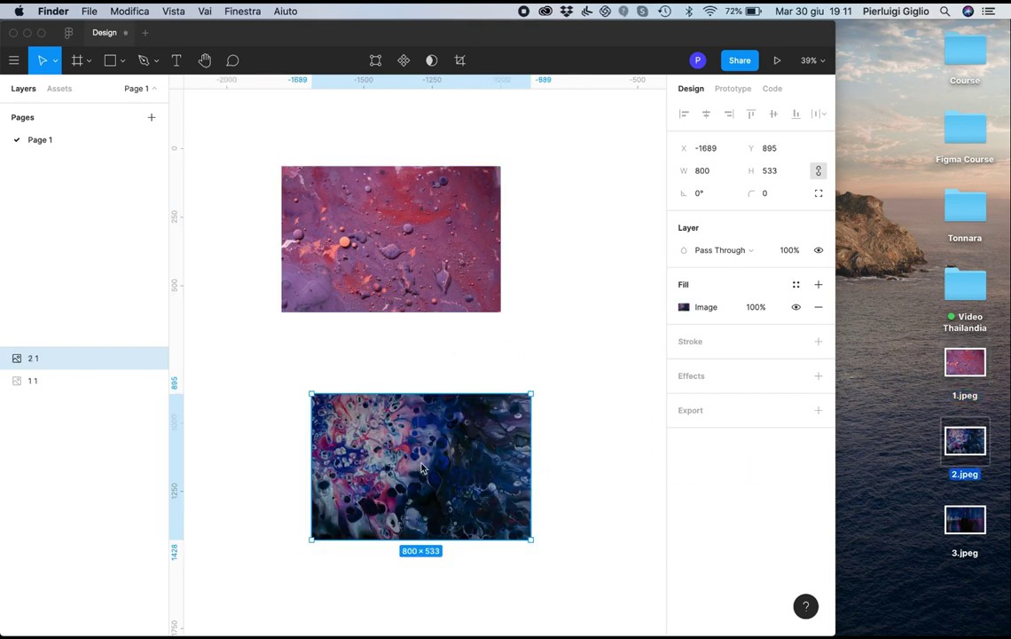
# Step: Delete both images from the canvas and widen the Figma window again
pyautogui.click(531, 277)
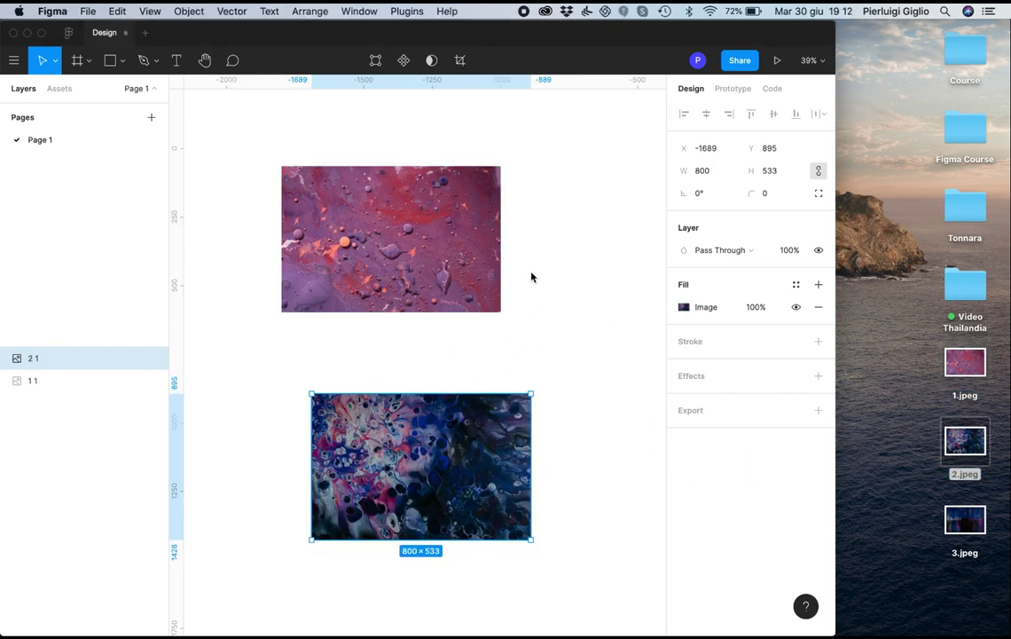
pyautogui.moveTo(531, 276); pyautogui.dragTo(388, 435)
pyautogui.press('BackSpace')
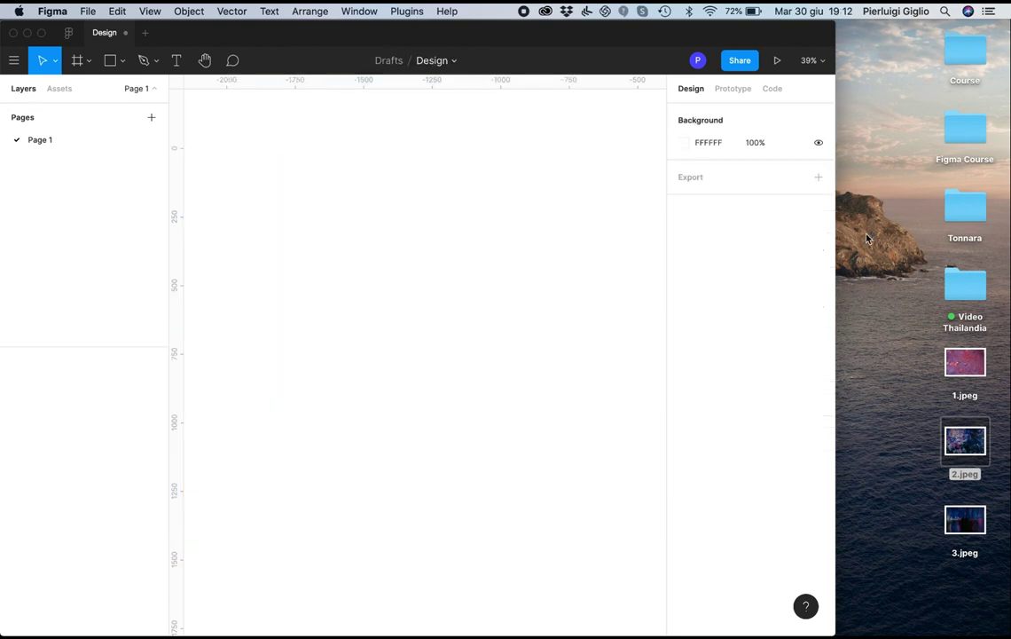
pyautogui.moveTo(835, 235); pyautogui.dragTo(1010, 235)
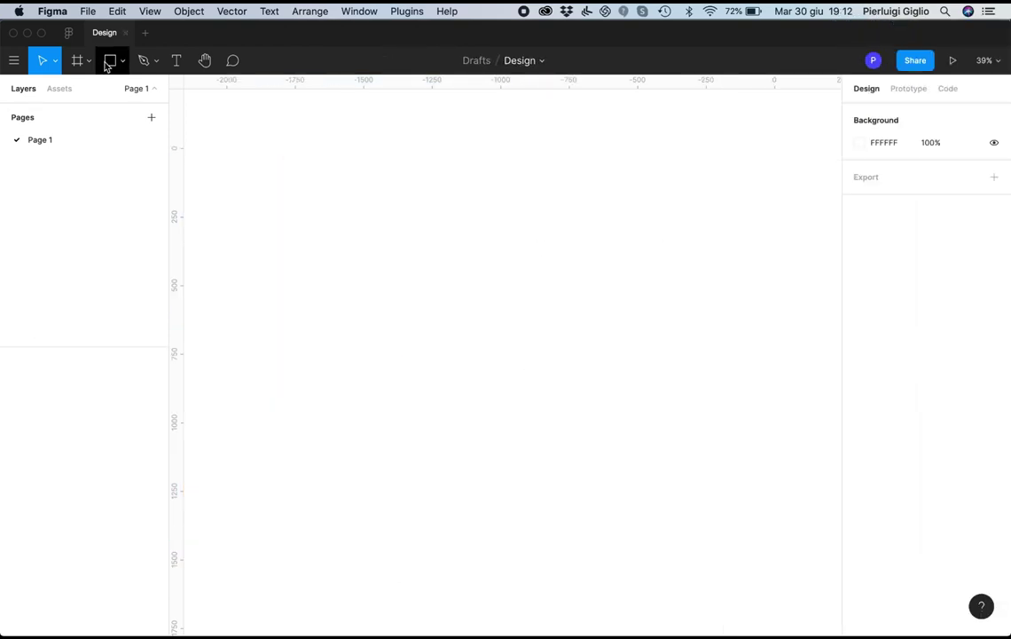
# Step: Place 1.jpeg from the Scrivania folder onto the canvas via File > Place Image
pyautogui.click(14, 60)
pyautogui.moveTo(35, 118)
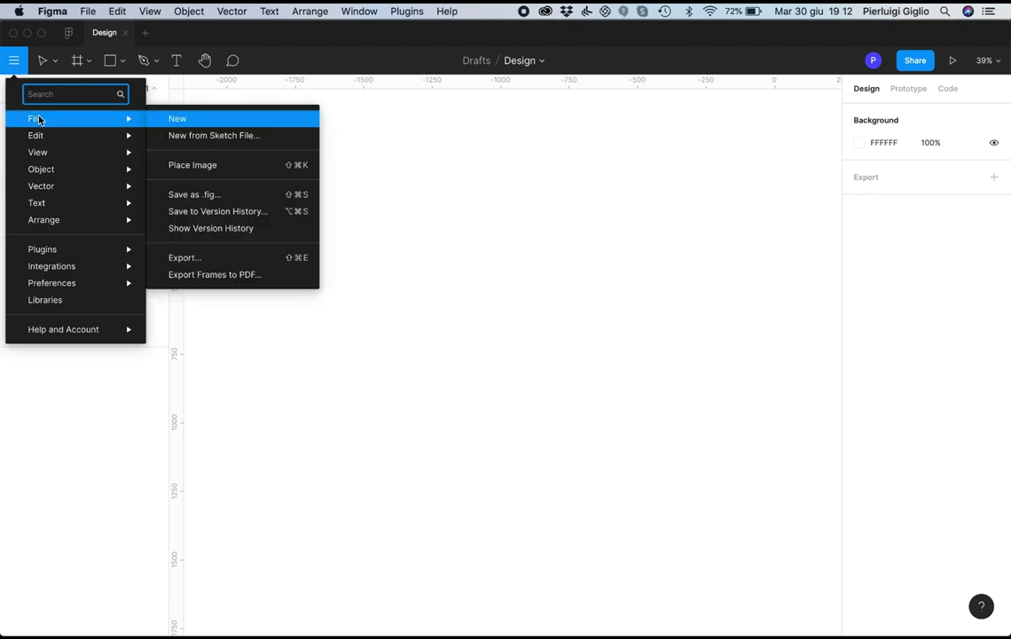
pyautogui.click(226, 172)
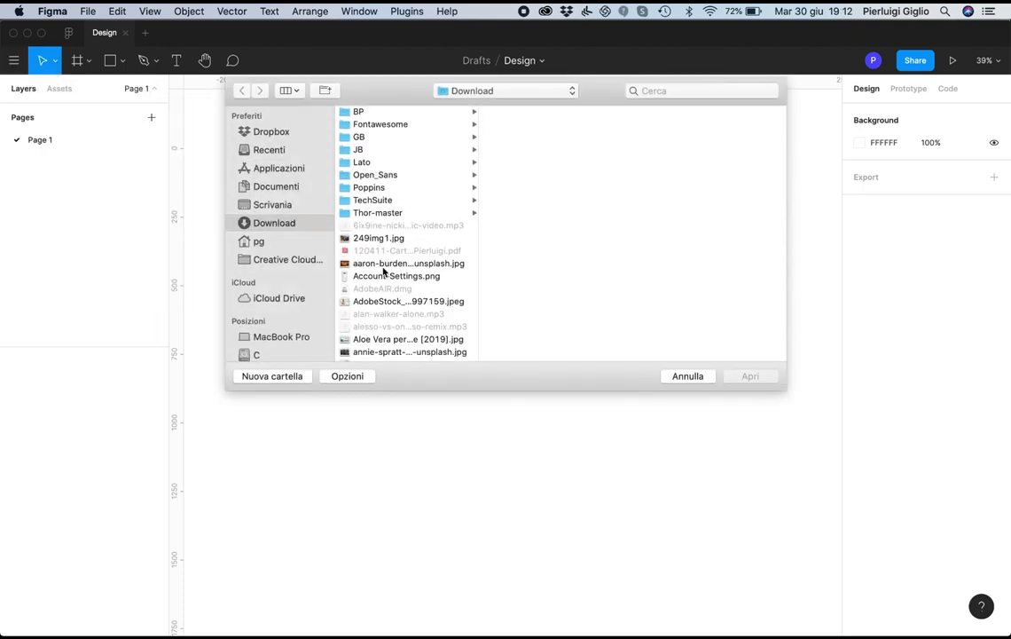
pyautogui.click(264, 206)
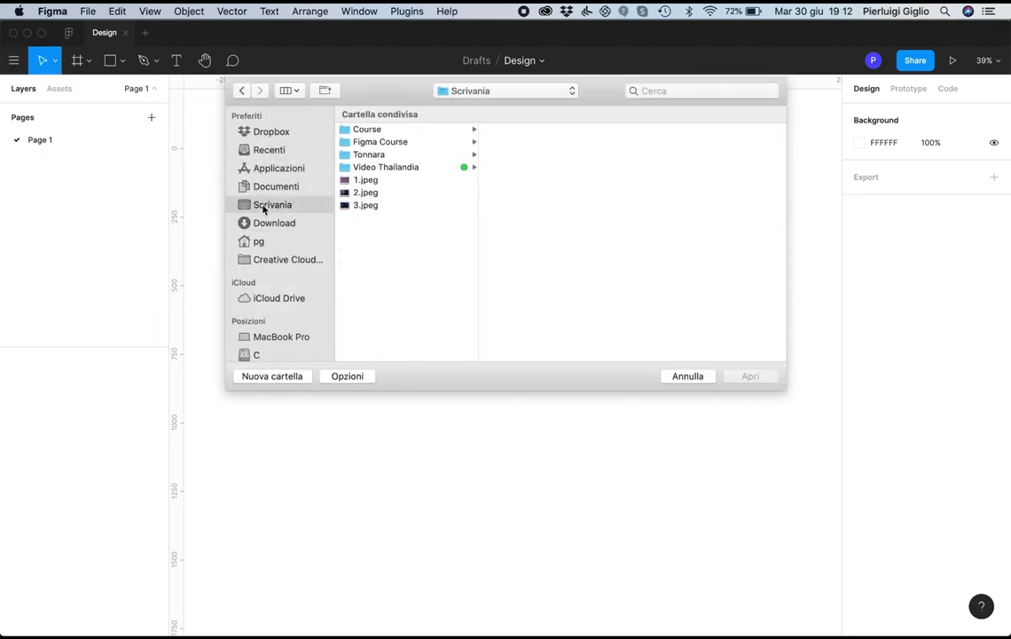
pyautogui.click(389, 182)
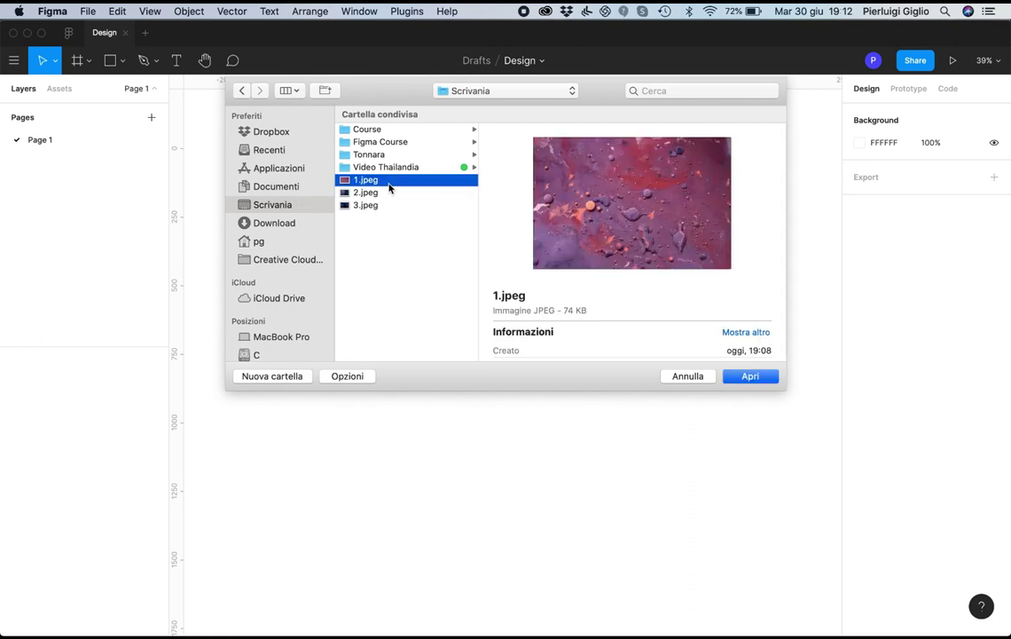
pyautogui.doubleClick(389, 182)
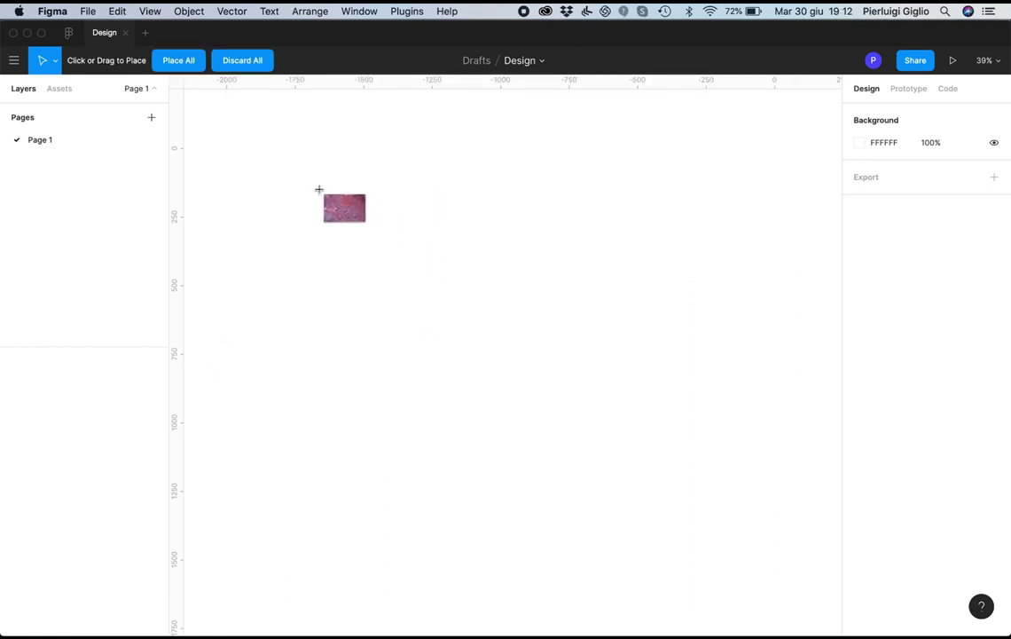
pyautogui.click(320, 190)
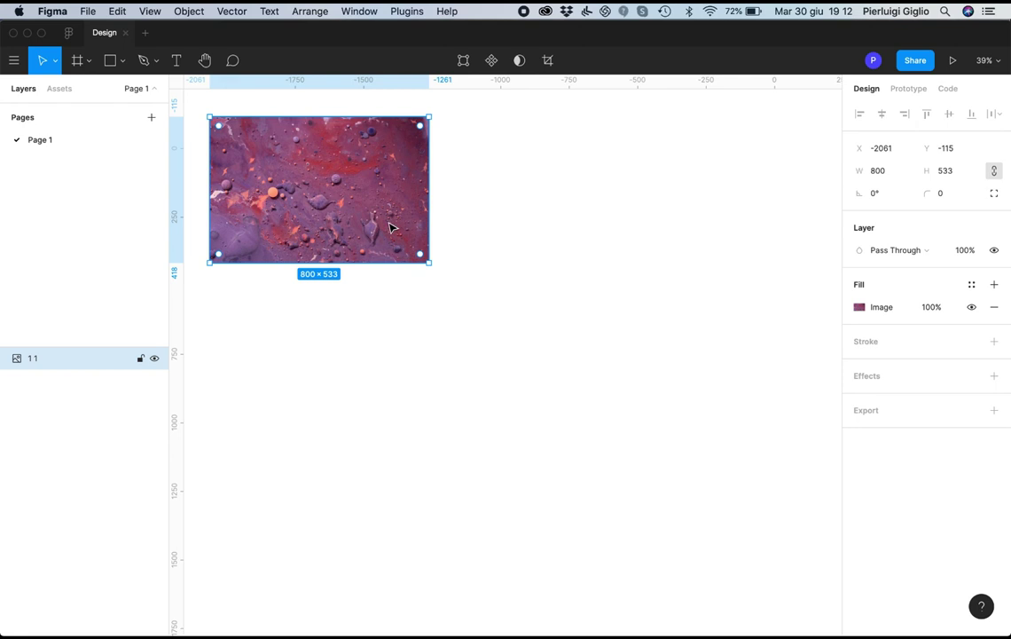
# Step: Delete the placed 1.jpeg and draw a 1184×774 rectangle
pyautogui.click(542, 248)
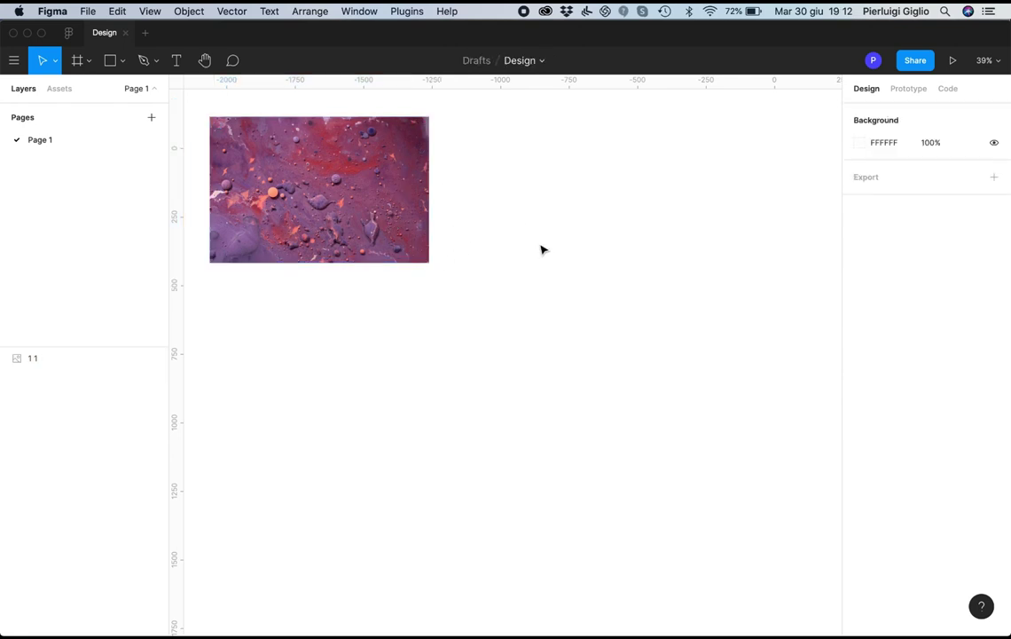
pyautogui.scroll(1, 541, 250)
pyautogui.hscroll(-1, 542, 249)
pyautogui.click(332, 247)
pyautogui.press('Delete')
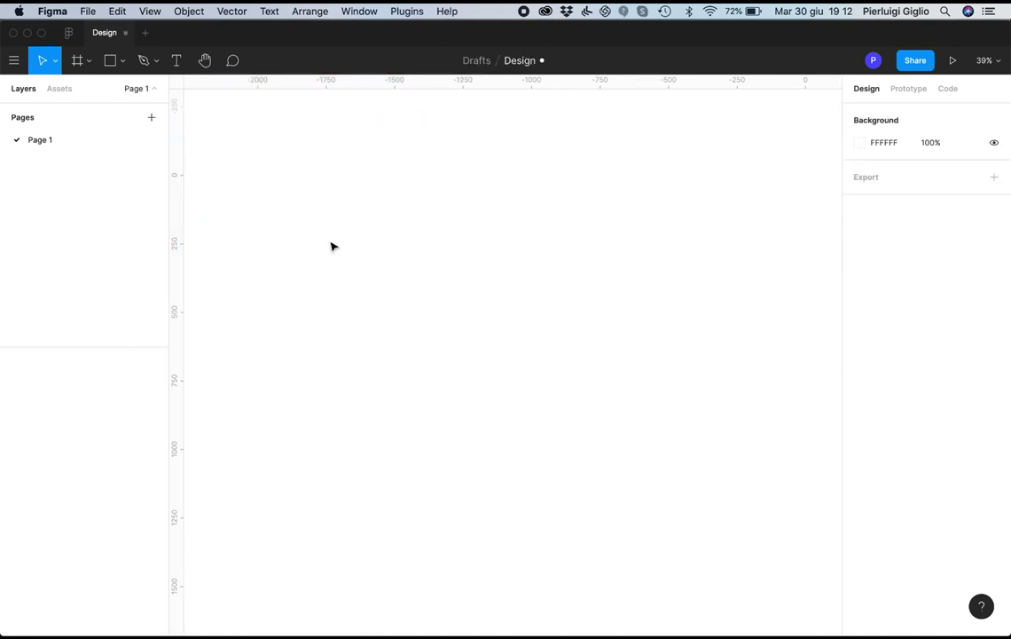
pyautogui.press('r')
pyautogui.moveTo(286, 224); pyautogui.dragTo(610, 437)
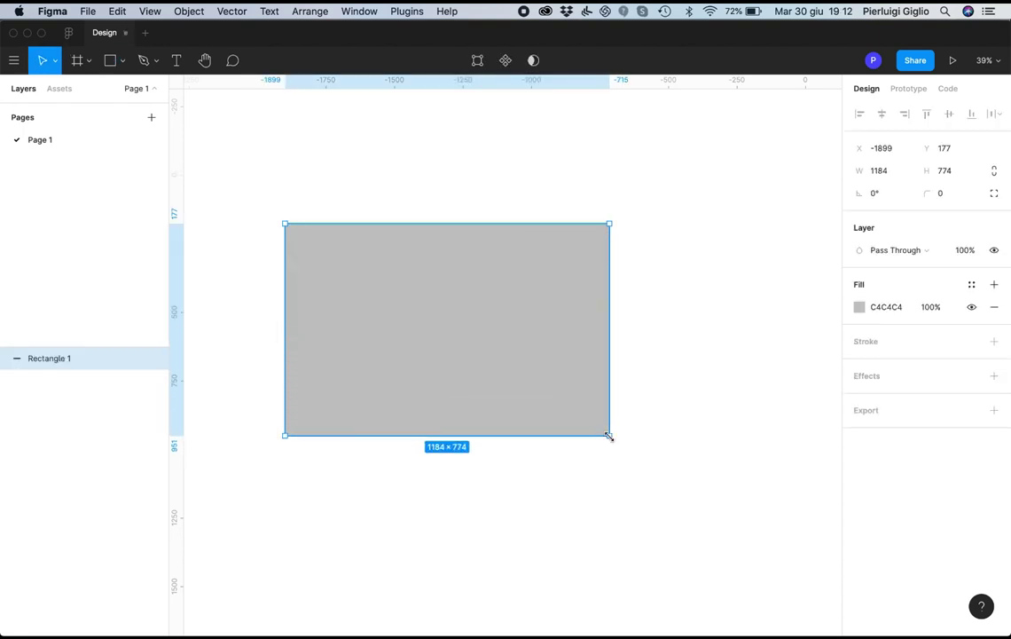
# Step: Change Rectangle 1's fill type to Image, using 1.jpeg as the picture
pyautogui.click(860, 307)
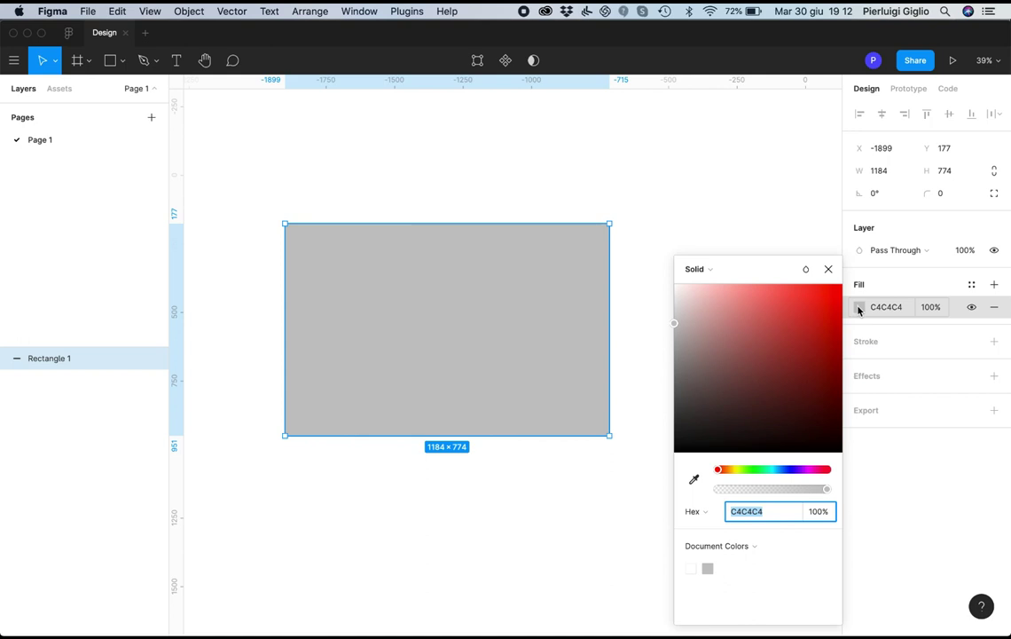
pyautogui.click(710, 274)
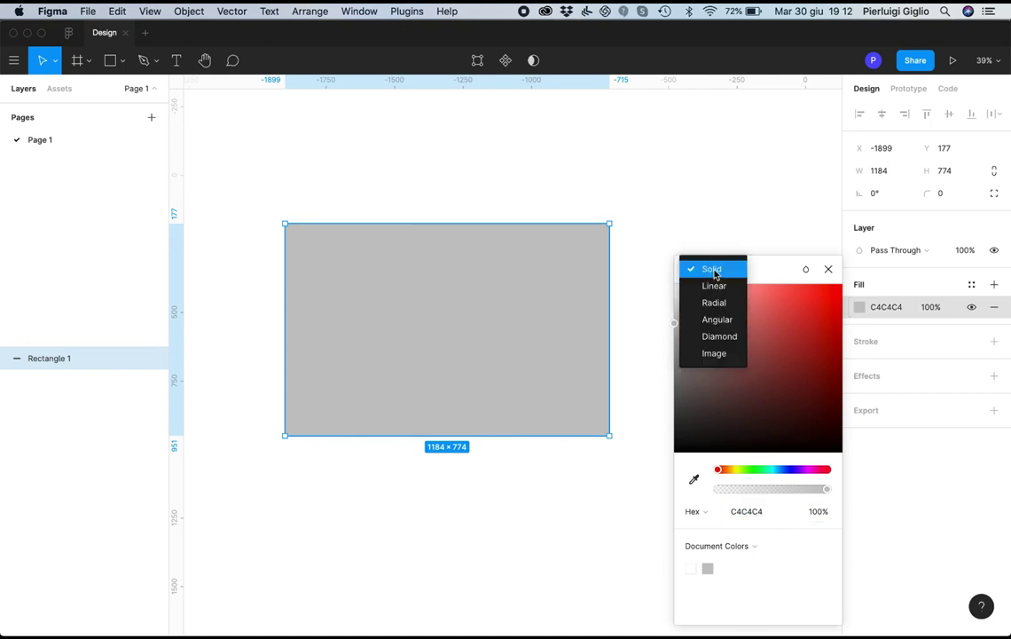
pyautogui.click(728, 354)
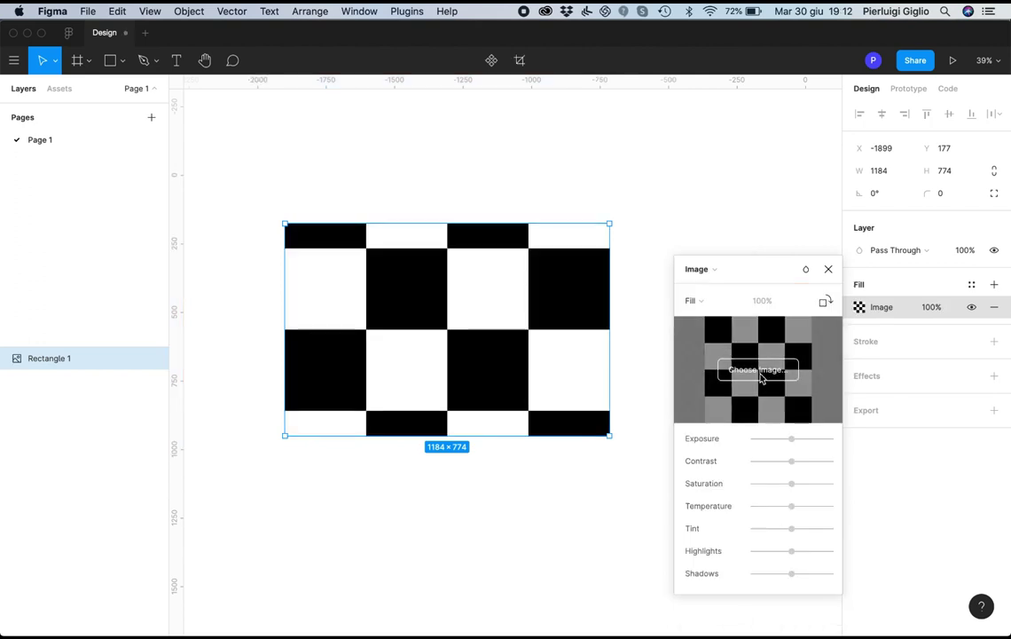
pyautogui.click(757, 370)
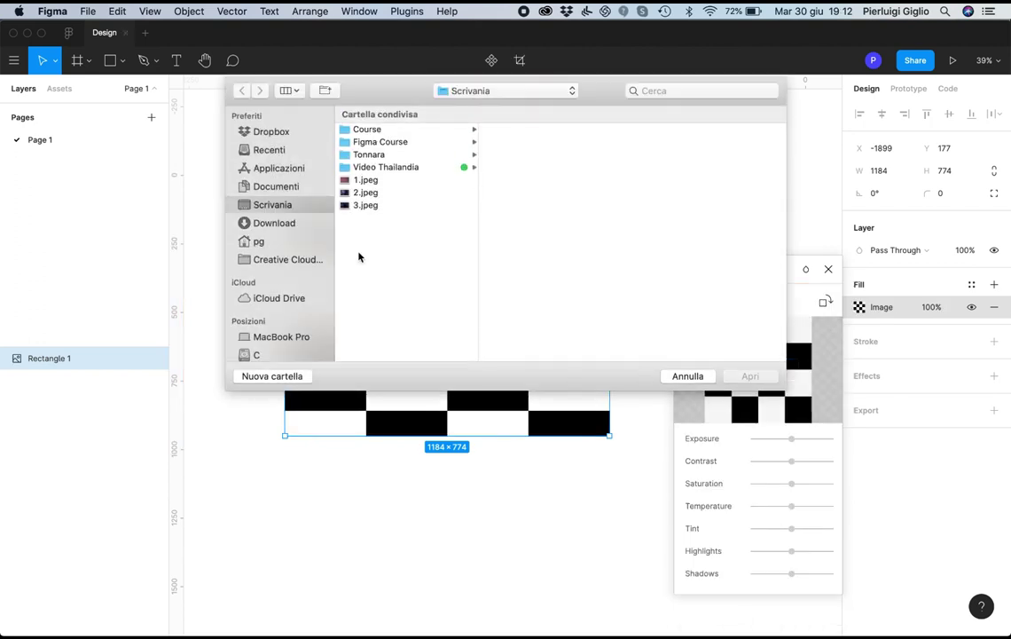
pyautogui.click(371, 184)
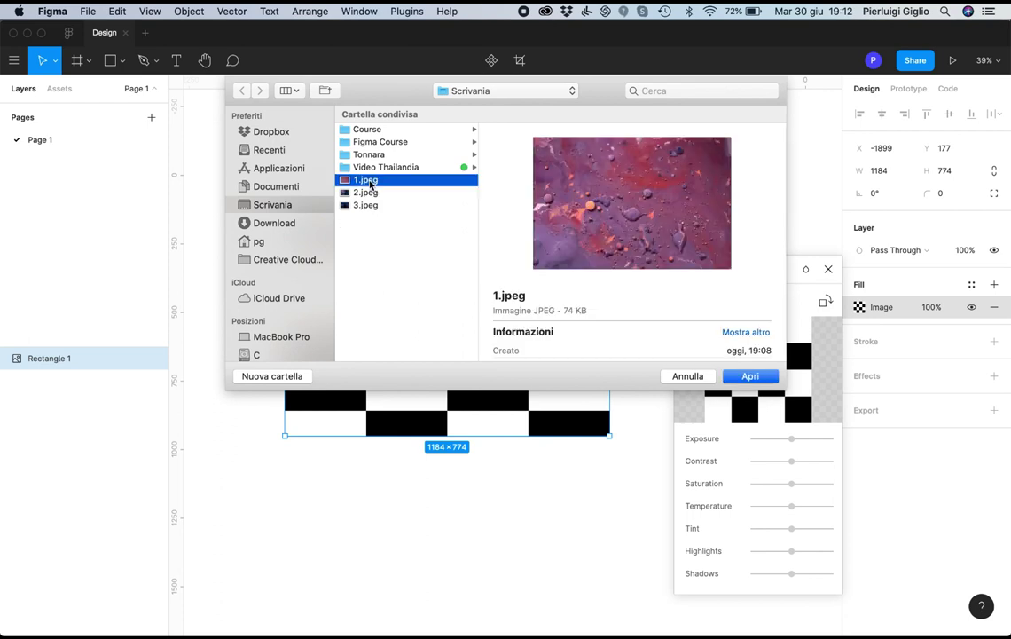
pyautogui.doubleClick(371, 182)
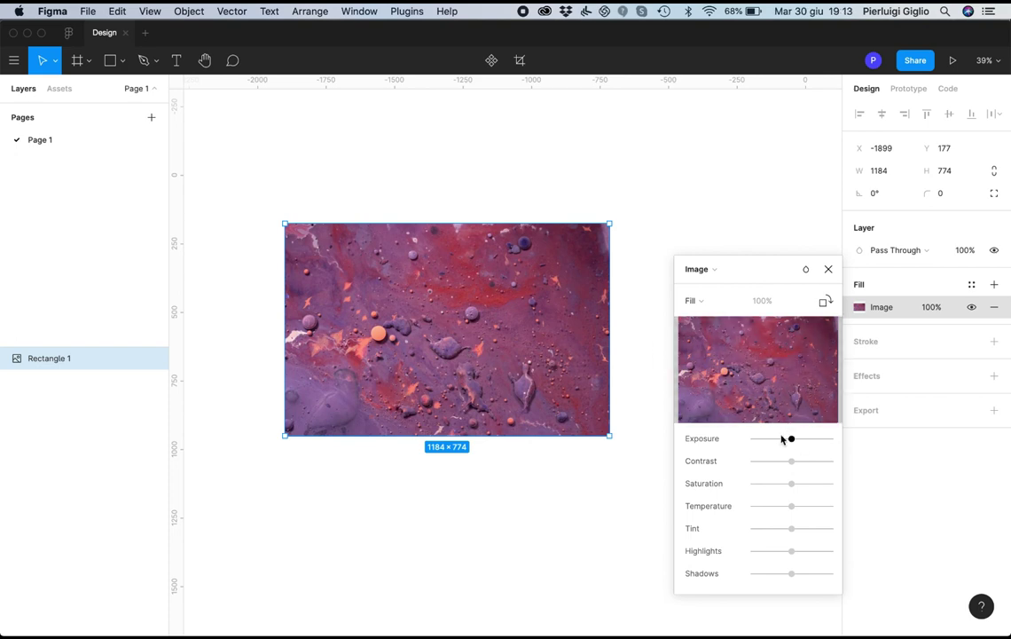
# Step: Preview Exposure and Highlights changes, return both to neutral, and close the image settings
pyautogui.moveTo(792, 441)
pyautogui.mouseDown()
pyautogui.moveTo(815, 443)
pyautogui.moveTo(750, 451)
pyautogui.moveTo(781, 451)
pyautogui.mouseUp()
pyautogui.moveTo(810, 447)
pyautogui.mouseDown()
pyautogui.moveTo(820, 447)
pyautogui.moveTo(794, 445)
pyautogui.moveTo(799, 461)
pyautogui.moveTo(825, 460)
pyautogui.moveTo(778, 471)
pyautogui.moveTo(804, 470)
pyautogui.moveTo(793, 471)
pyautogui.moveTo(821, 484)
pyautogui.moveTo(768, 496)
pyautogui.moveTo(813, 486)
pyautogui.moveTo(793, 491)
pyautogui.moveTo(826, 513)
pyautogui.moveTo(770, 515)
pyautogui.moveTo(796, 513)
pyautogui.moveTo(781, 533)
pyautogui.moveTo(765, 533)
pyautogui.moveTo(818, 534)
pyautogui.moveTo(791, 535)
pyautogui.moveTo(823, 551)
pyautogui.moveTo(760, 552)
pyautogui.moveTo(773, 552)
pyautogui.mouseUp()
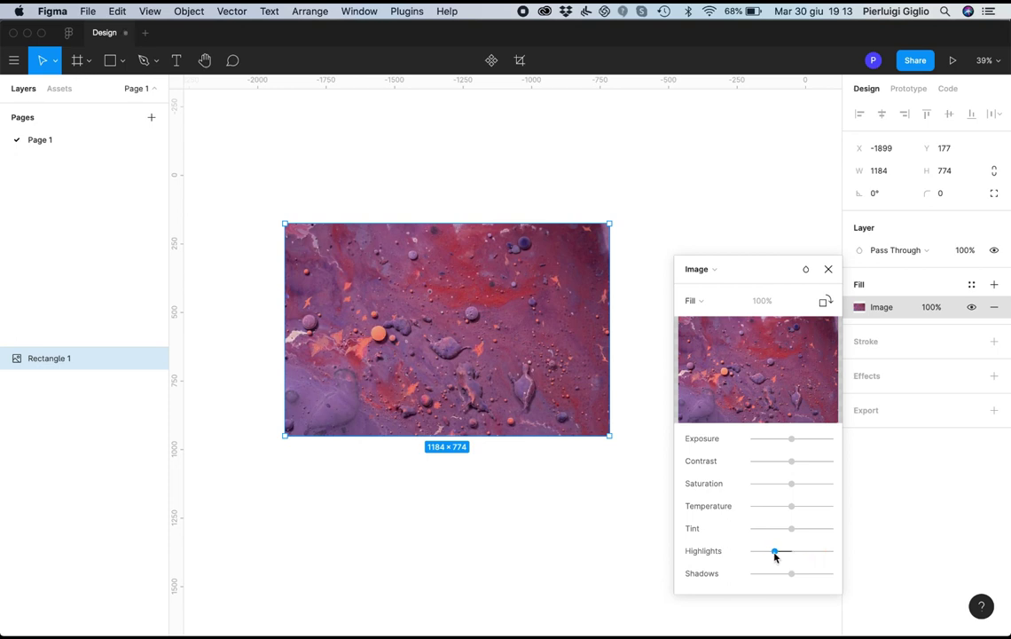
pyautogui.moveTo(776, 555); pyautogui.dragTo(792, 553)
pyautogui.click(761, 213)
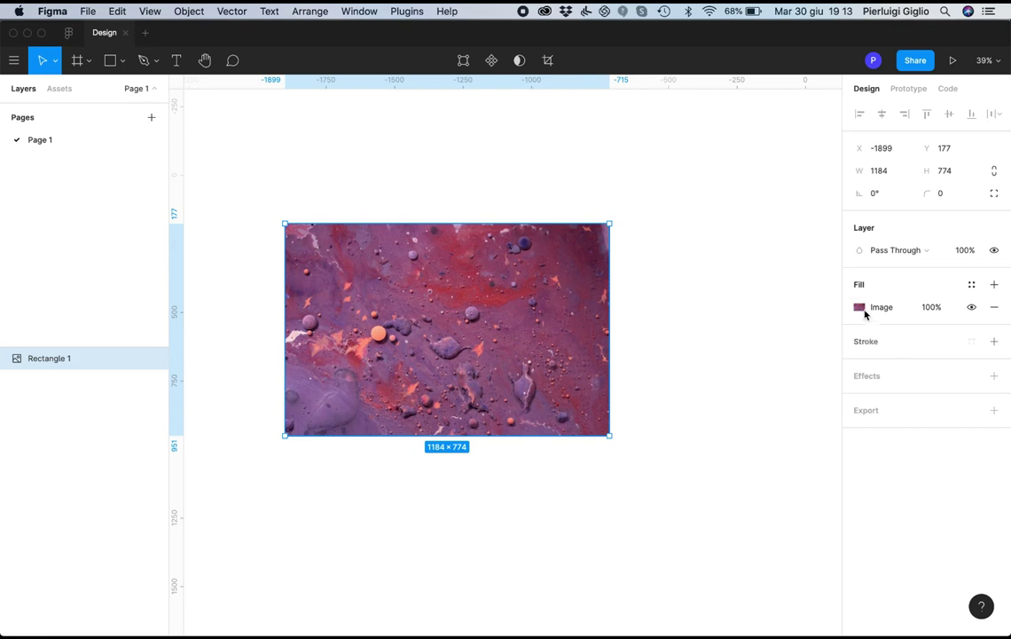
pyautogui.click(859, 307)
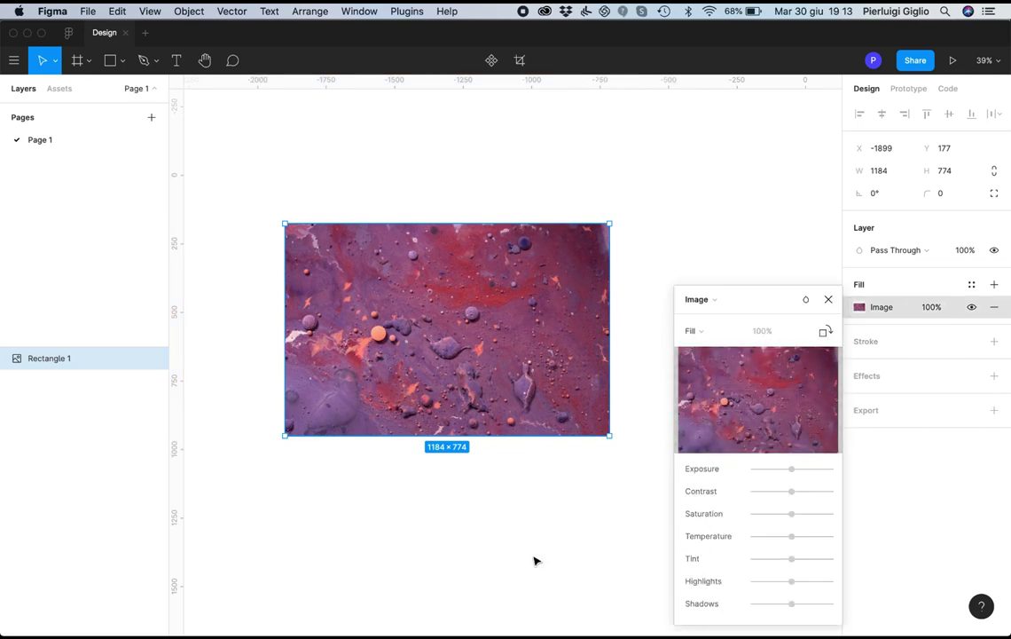
# Step: Rotate the fill image 180° and switch its scaling mode to Fit
pyautogui.click(817, 338)
pyautogui.click(818, 338)
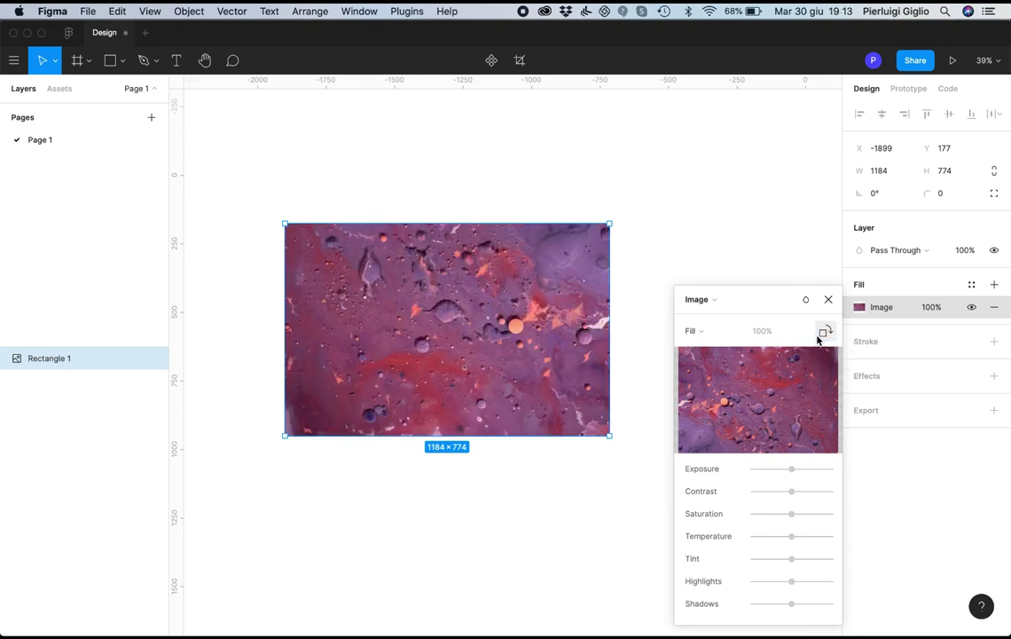
pyautogui.click(696, 332)
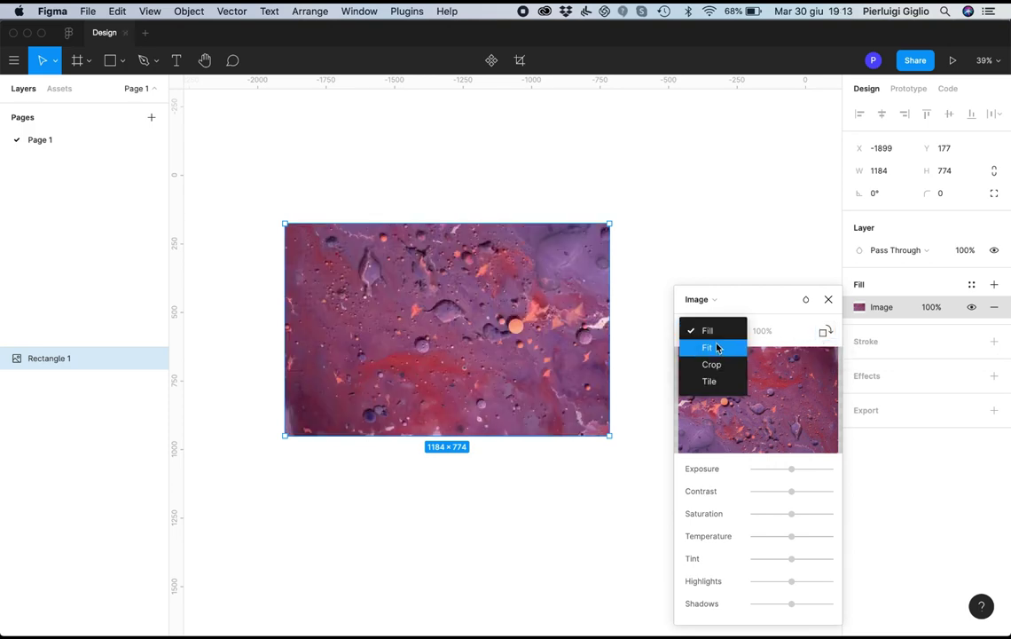
pyautogui.click(717, 348)
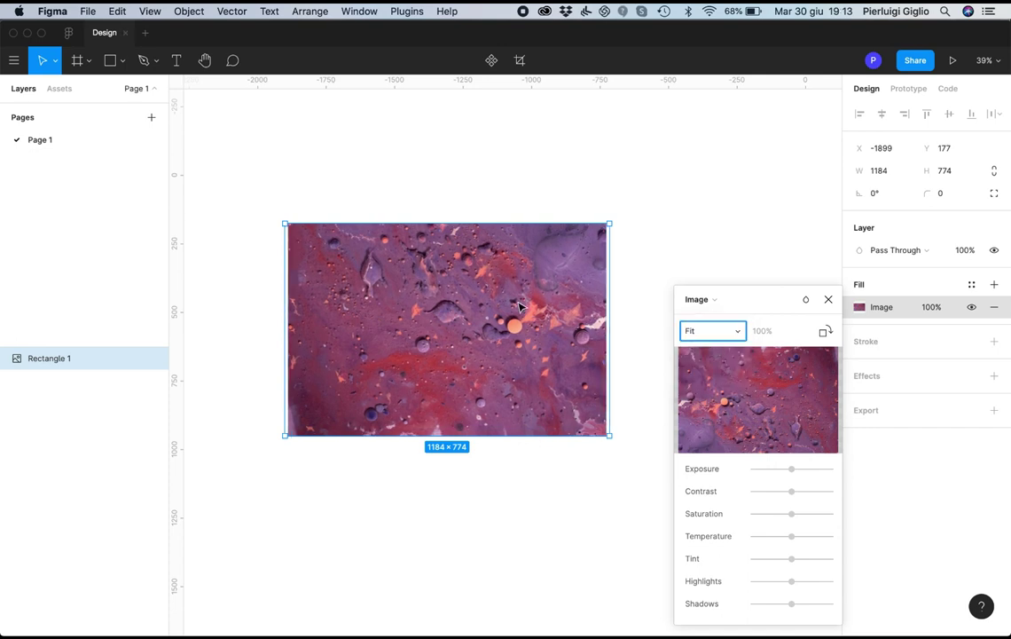
# Step: Resize the rectangle's height, switch the image to Crop, and reposition it in the frame
pyautogui.moveTo(436, 435)
pyautogui.mouseDown()
pyautogui.moveTo(436, 587)
pyautogui.moveTo(420, 321)
pyautogui.moveTo(421, 330)
pyautogui.mouseUp()
pyautogui.click(708, 330)
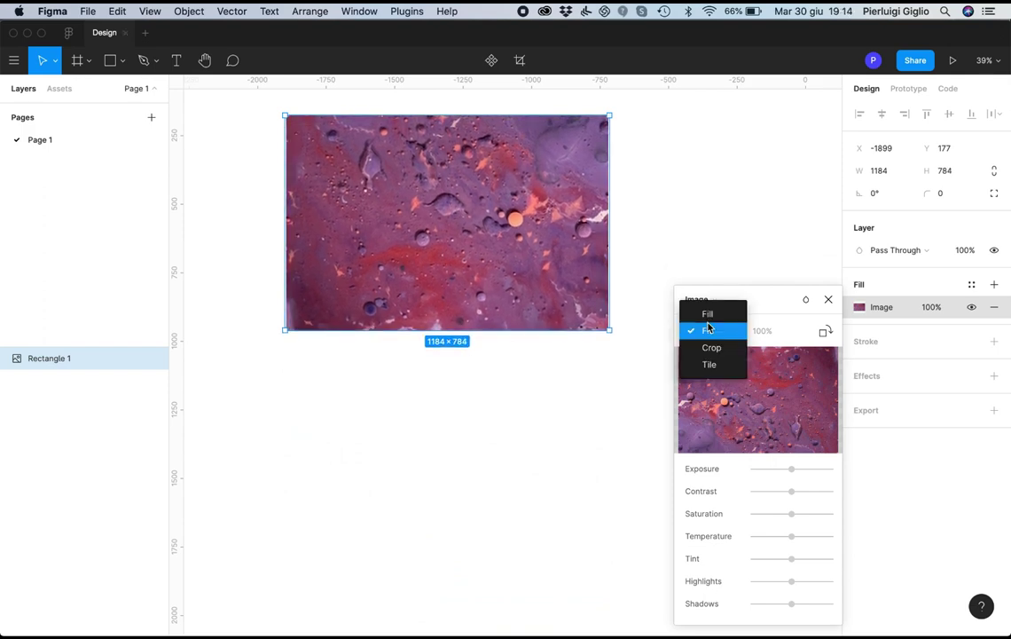
pyautogui.click(712, 347)
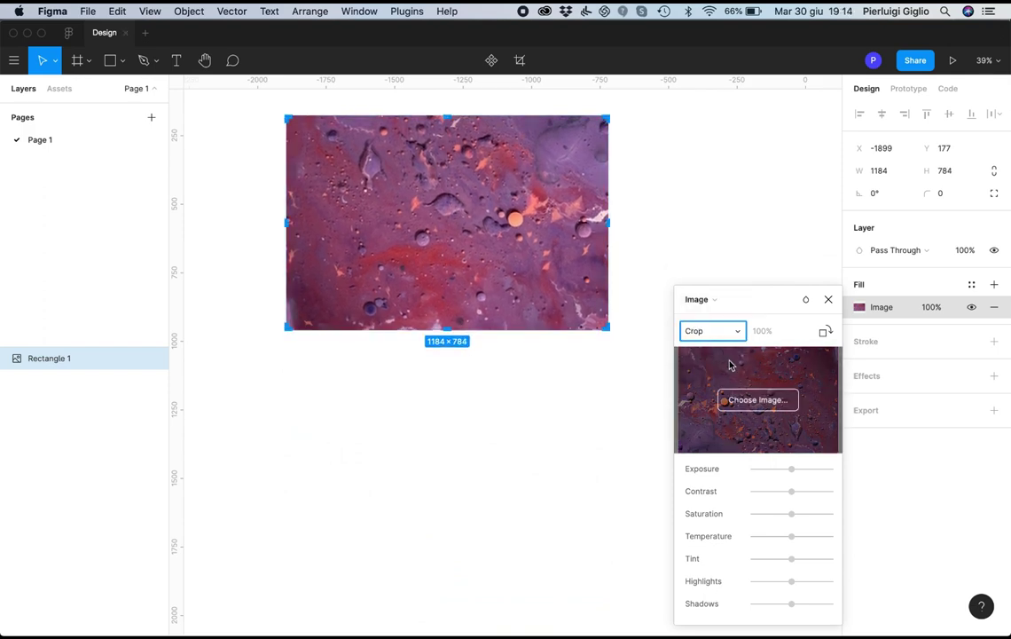
pyautogui.moveTo(417, 192)
pyautogui.mouseDown()
pyautogui.moveTo(453, 285)
pyautogui.moveTo(362, 167)
pyautogui.mouseUp()
# Step: Switch the image fill to Tile and set the tile scale to 60%
pyautogui.scroll(2, 477, 421)
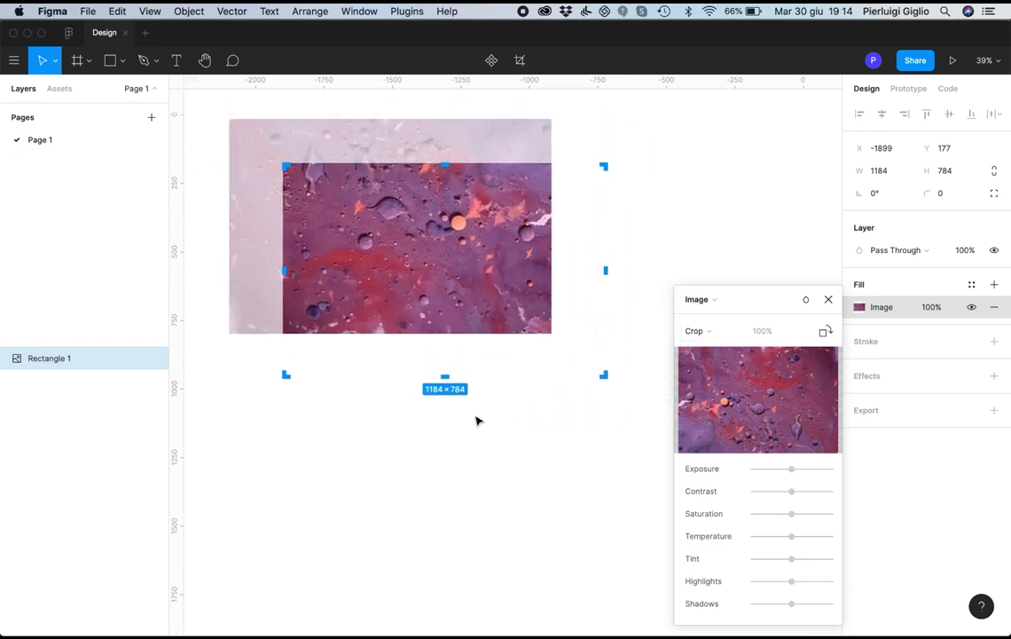
pyautogui.scroll(2, 477, 421)
pyautogui.scroll(3, 476, 419)
pyautogui.scroll(2, 478, 372)
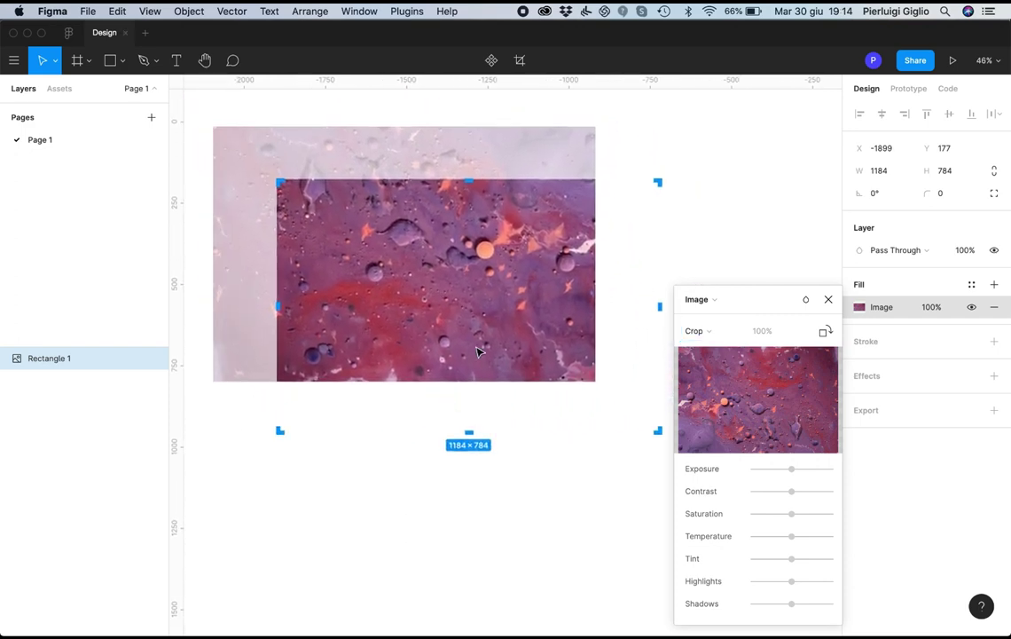
pyautogui.click(688, 330)
pyautogui.click(712, 348)
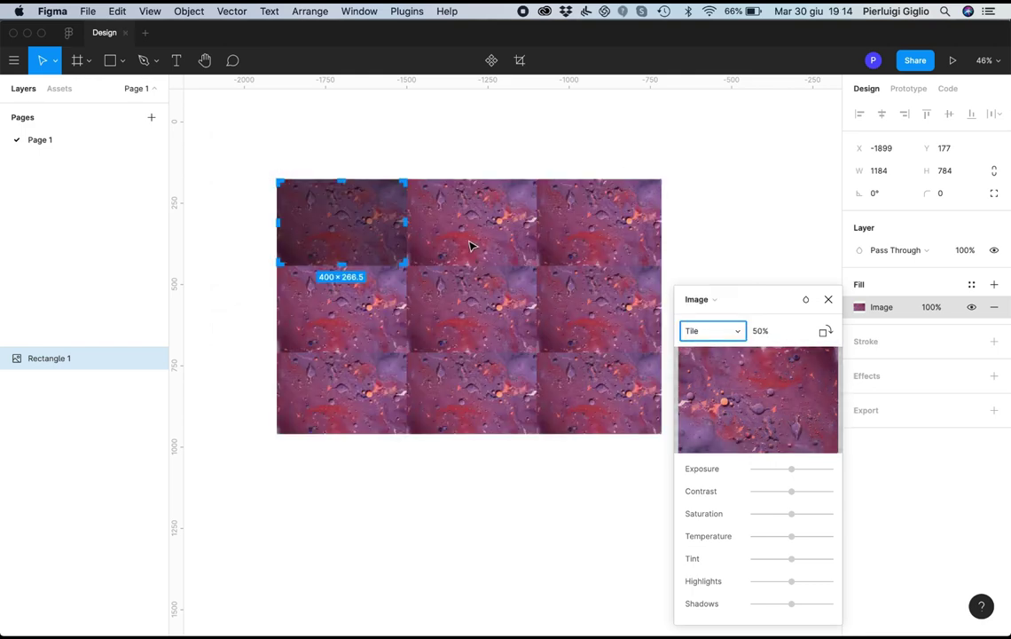
pyautogui.click(759, 332)
pyautogui.hotkey('shift', 'Up')
pyautogui.hotkey('shift', 'Up')
pyautogui.hotkey('shift', 'Up')
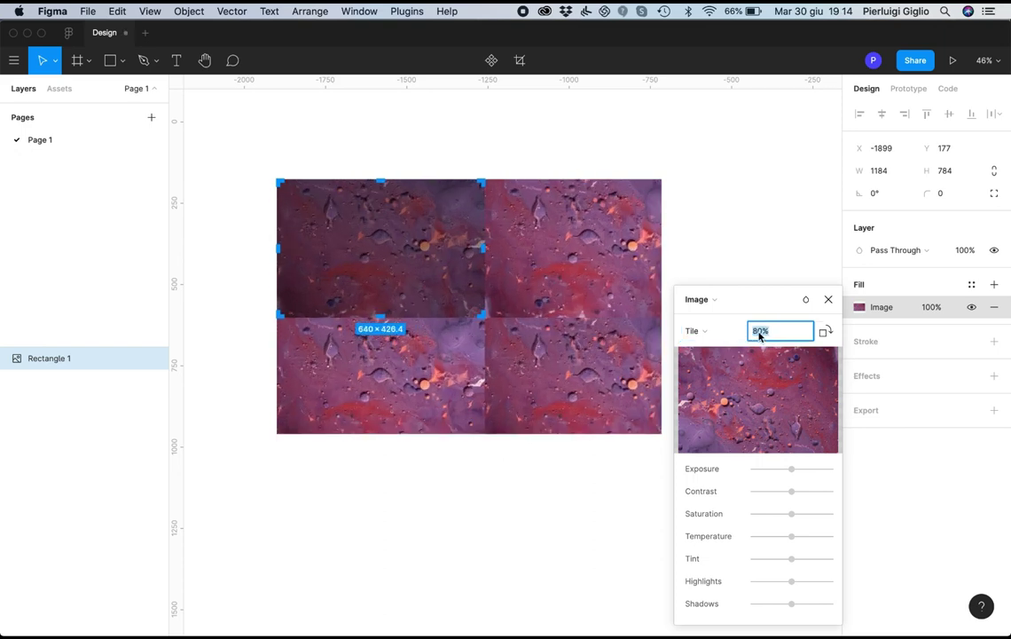
pyautogui.hotkey('shift', 'Up')
pyautogui.hotkey('shift', 'Up')
pyautogui.hotkey('shift', 'Up')
pyautogui.hotkey('shift', 'Up')
pyautogui.hotkey('shift', 'Up')
pyautogui.hotkey('shift', 'Up')
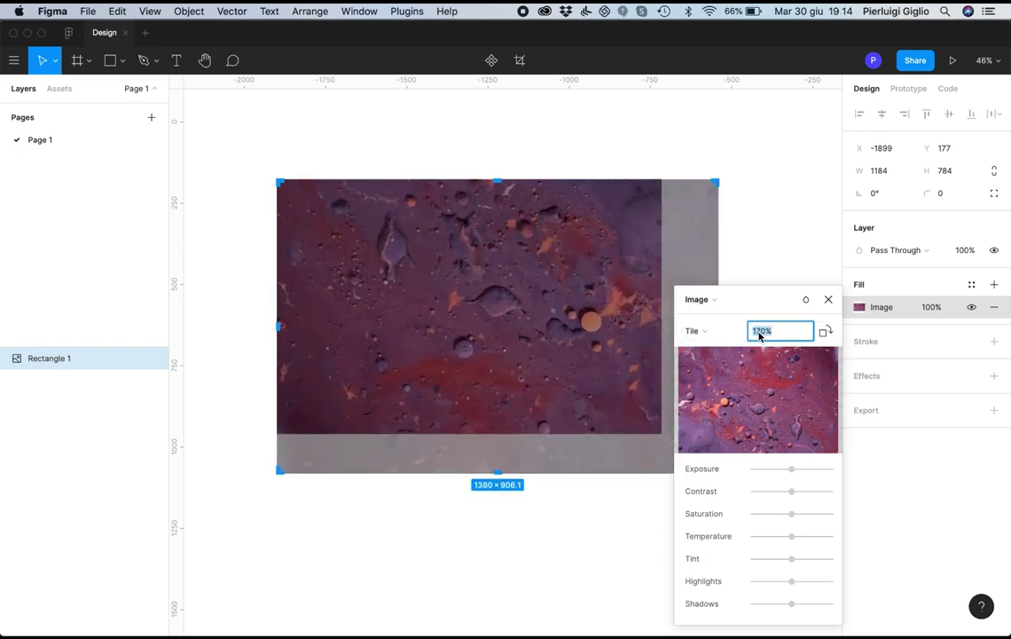
pyautogui.hotkey('shift', 'Down')
pyautogui.hotkey('shift', 'Down')
pyautogui.hotkey('shift', 'Down')
pyautogui.hotkey('shift', 'Down')
pyautogui.hotkey('shift', 'Down')
pyautogui.hotkey('shift', 'Down')
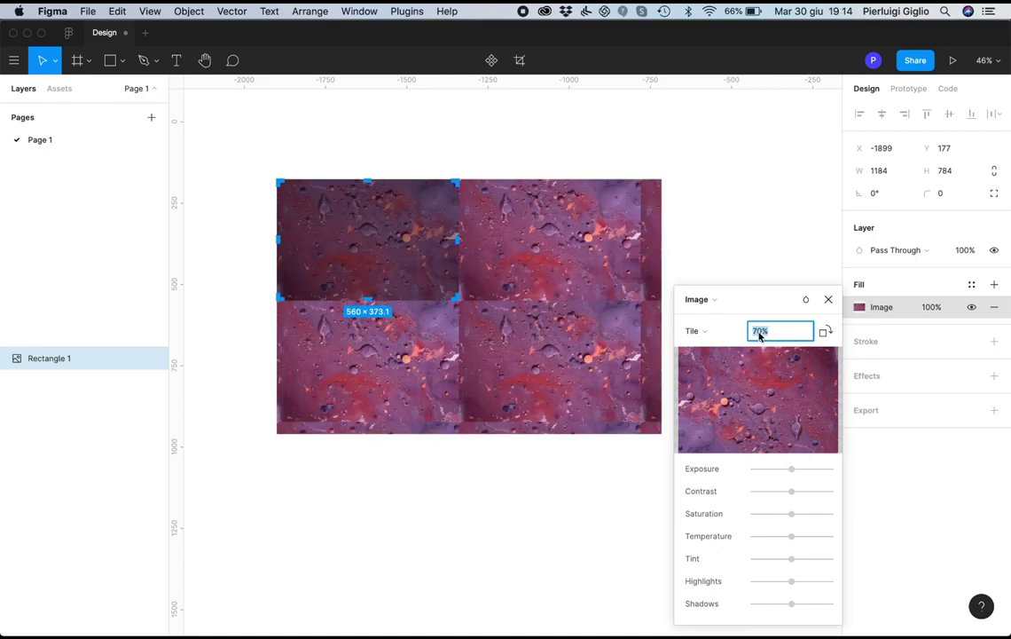
pyautogui.hotkey('shift', 'Down')
# Step: Rotate the tiles a full turn back to landscape and close the image settings
pyautogui.click(826, 330)
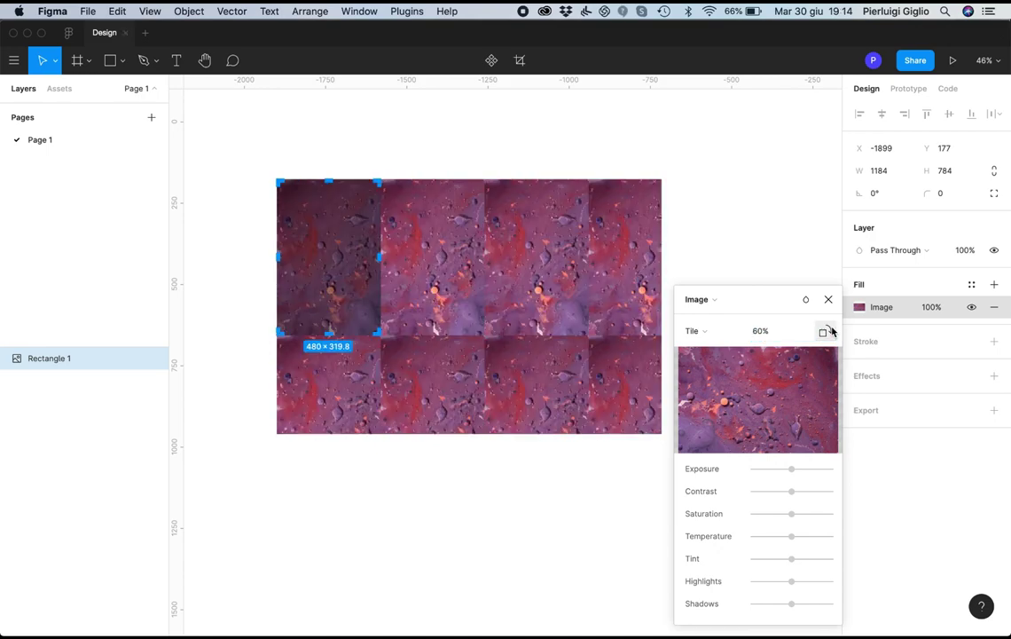
pyautogui.click(826, 329)
pyautogui.click(825, 330)
pyautogui.click(825, 331)
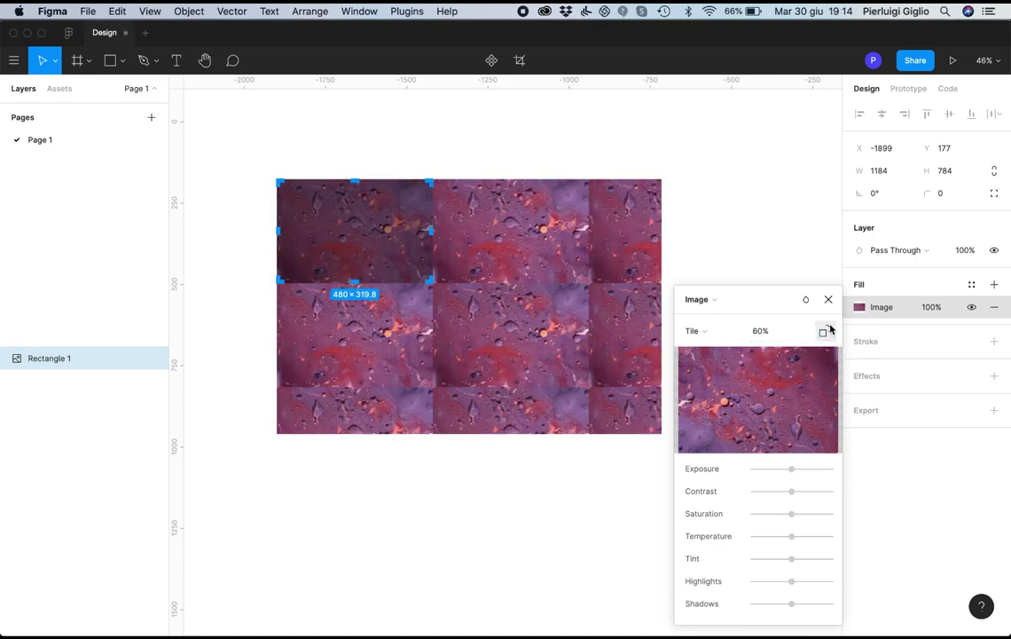
pyautogui.press('Escape')
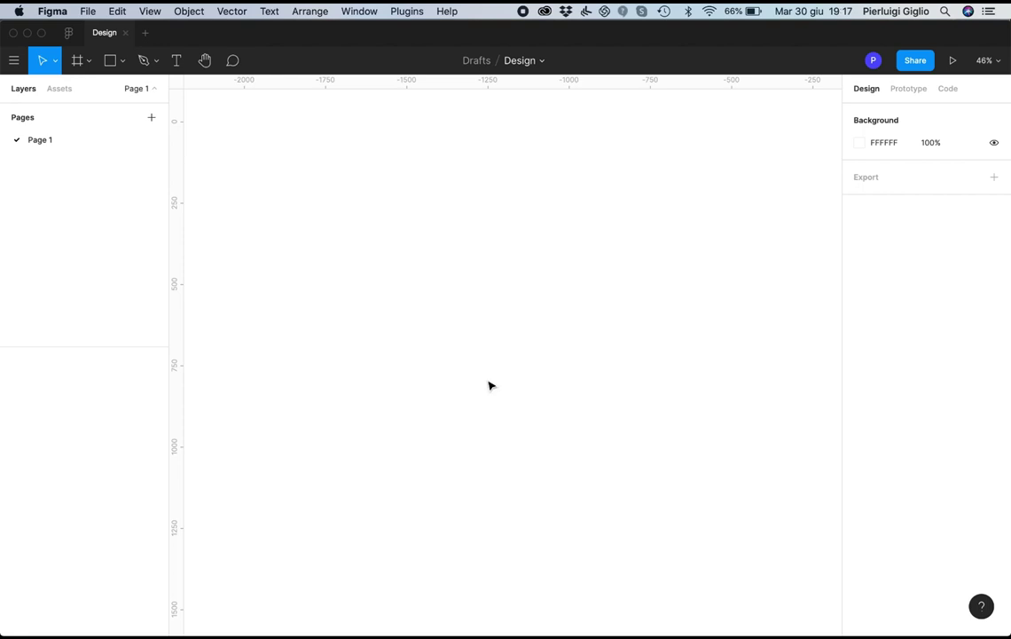
# Step: Draw a 1307×888 rectangle and give it a solid cyan-blue 00B2D9 fill at 100%
pyautogui.click(111, 60)
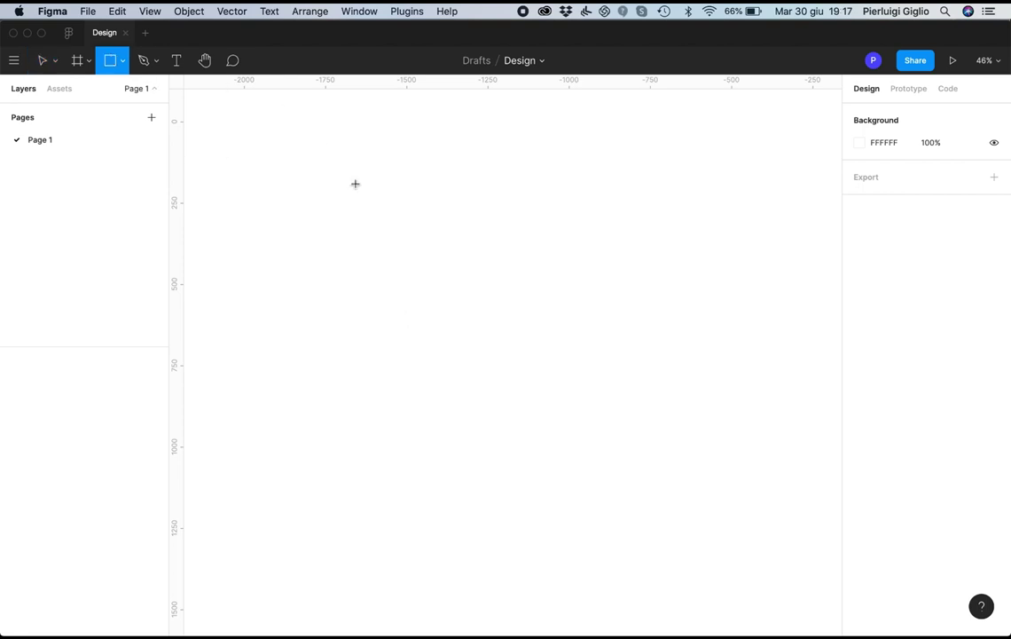
pyautogui.moveTo(312, 183); pyautogui.dragTo(737, 471)
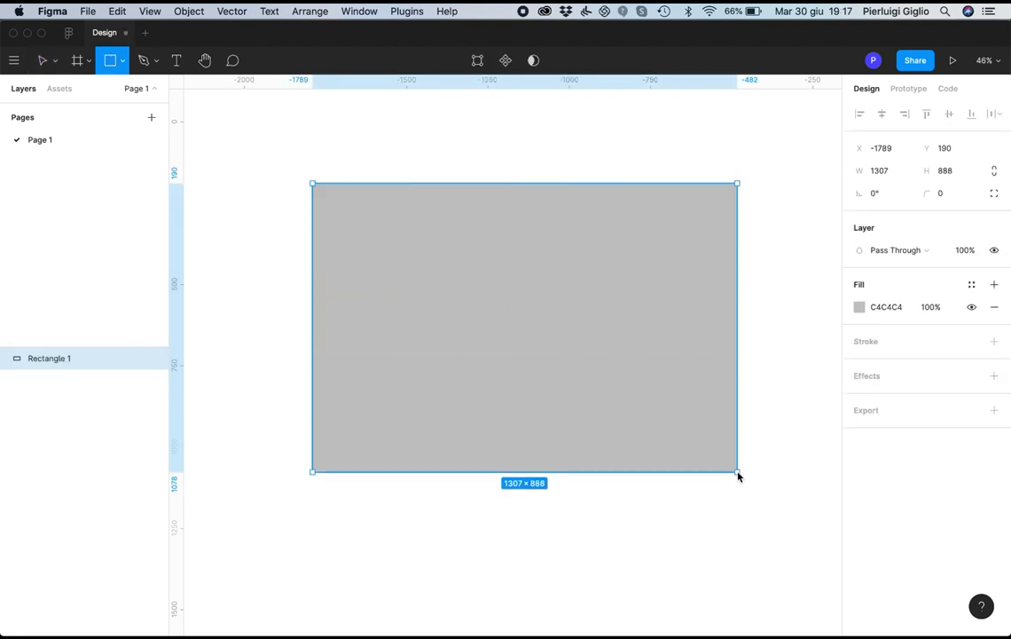
pyautogui.click(859, 307)
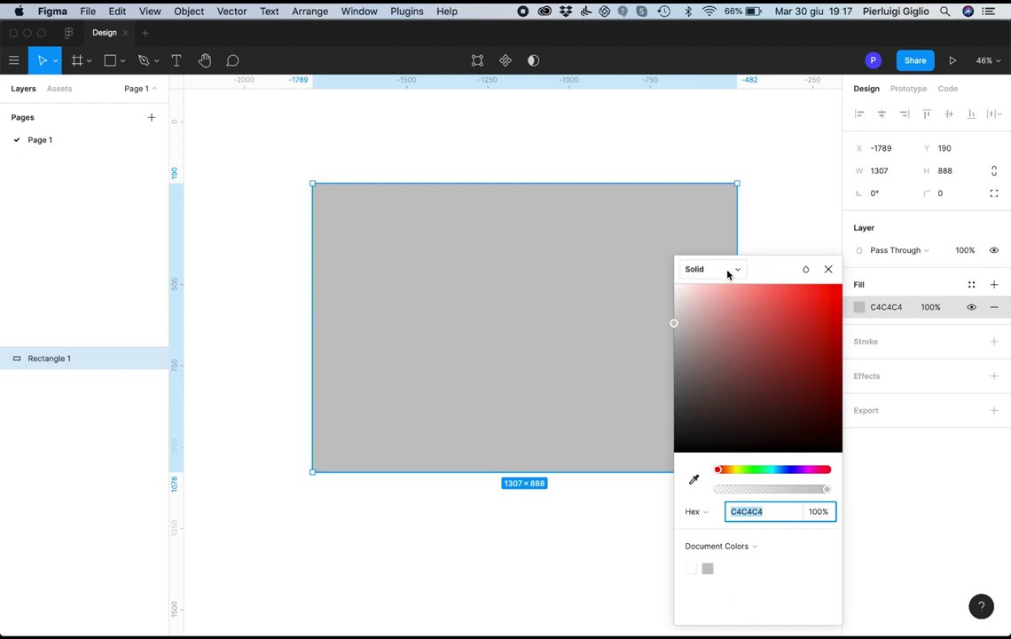
pyautogui.moveTo(692, 324)
pyautogui.mouseDown()
pyautogui.moveTo(767, 364)
pyautogui.moveTo(791, 341)
pyautogui.moveTo(726, 353)
pyautogui.moveTo(787, 311)
pyautogui.moveTo(867, 316)
pyautogui.mouseUp()
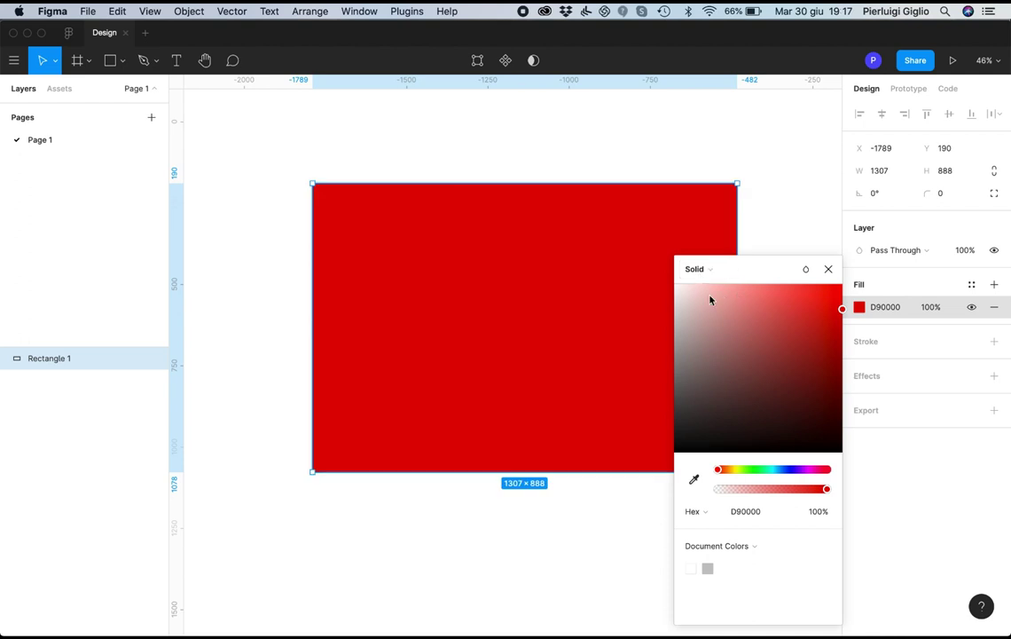
pyautogui.moveTo(725, 473); pyautogui.dragTo(777, 474)
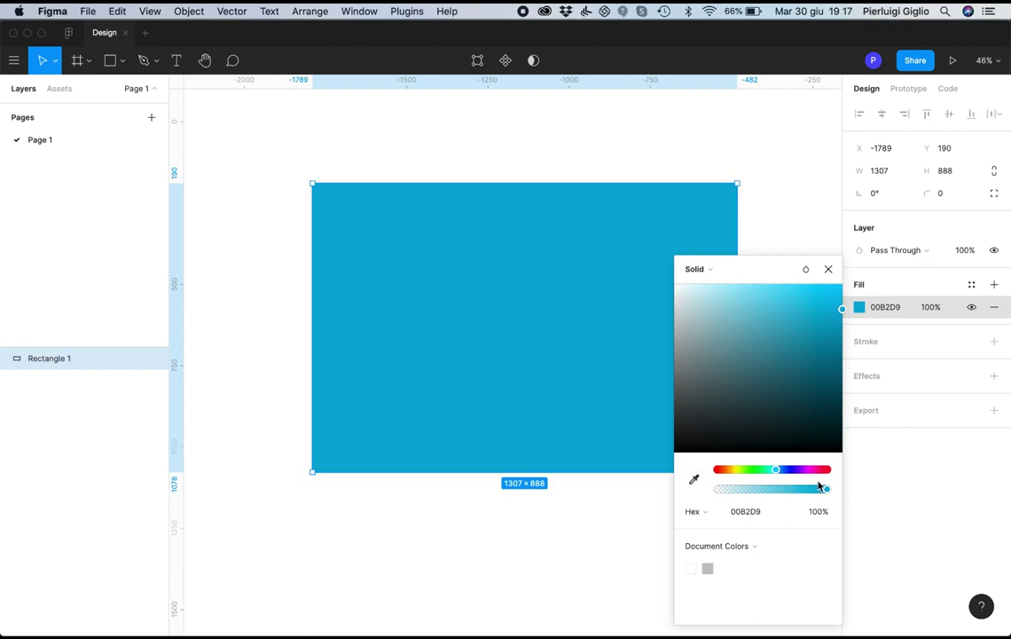
pyautogui.moveTo(826, 488)
pyautogui.mouseDown()
pyautogui.moveTo(734, 494)
pyautogui.moveTo(838, 484)
pyautogui.mouseUp()
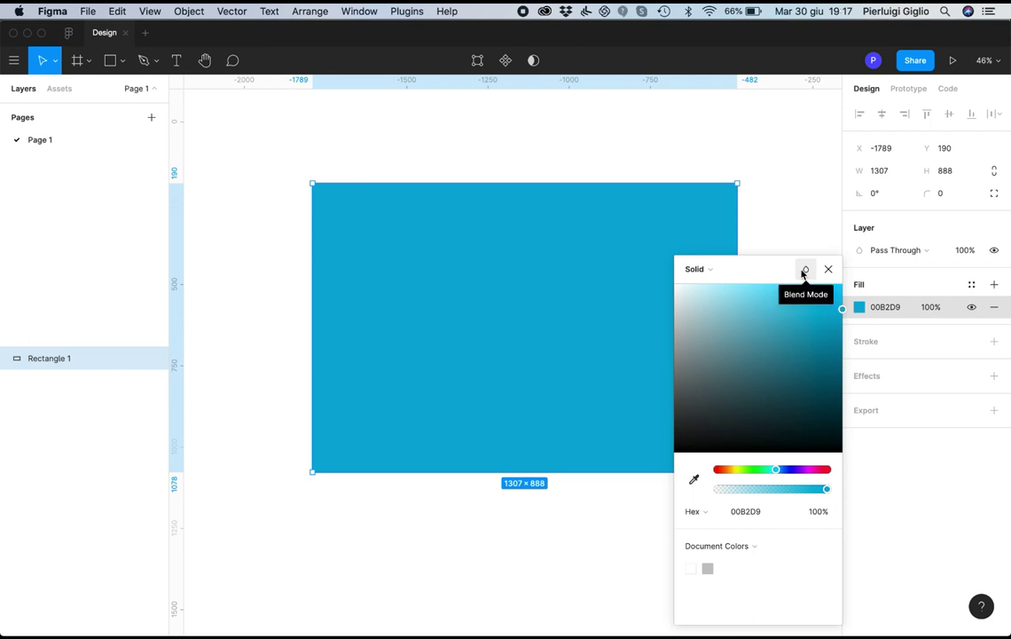
pyautogui.click(705, 269)
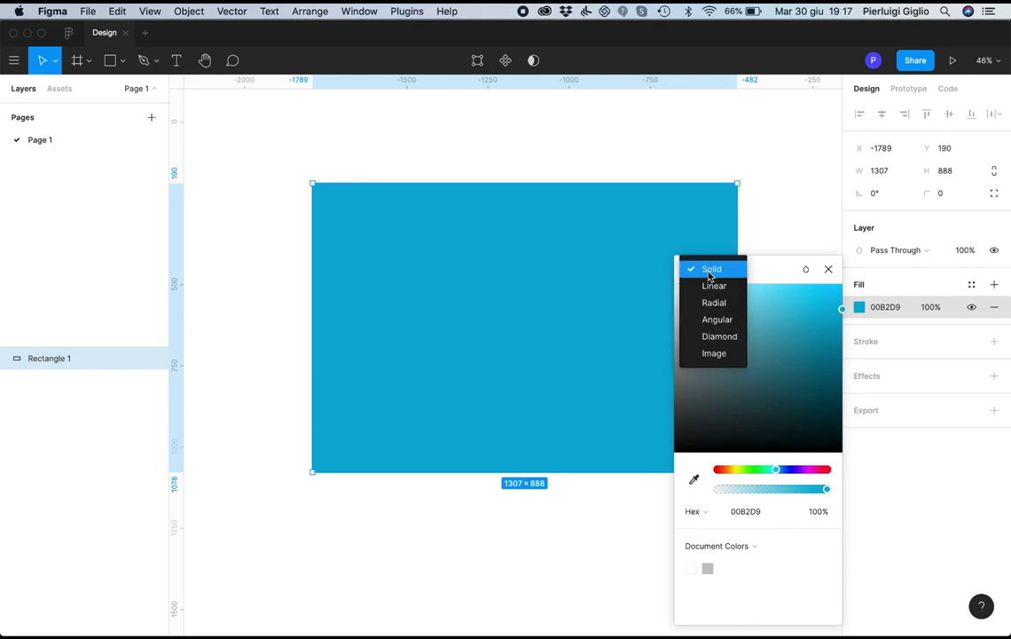
# Step: Convert the fill to a linear gradient running from top-left to bottom-right
pyautogui.click(714, 285)
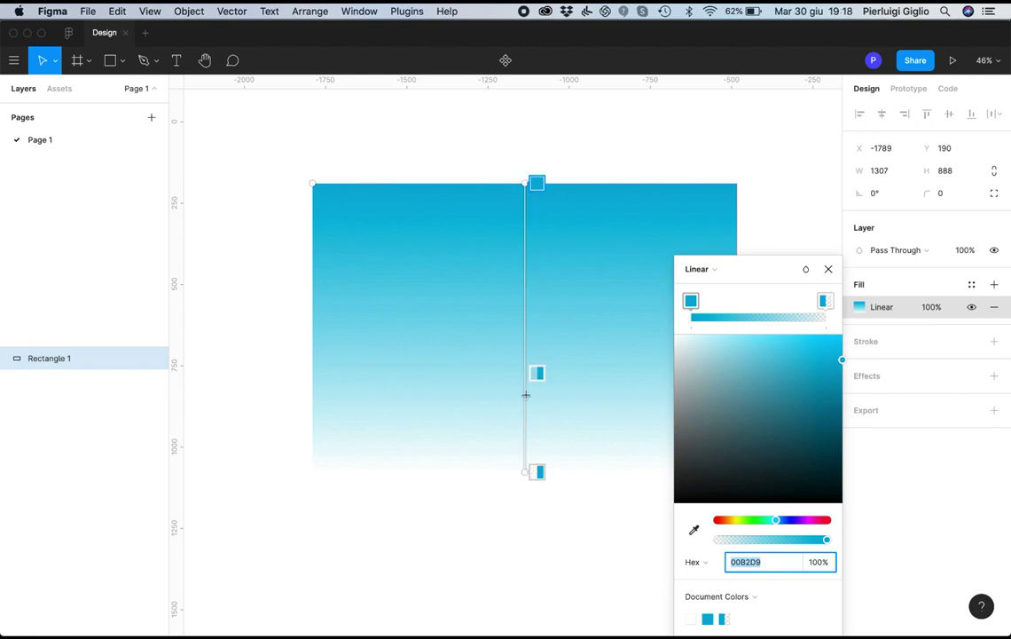
pyautogui.click(522, 183)
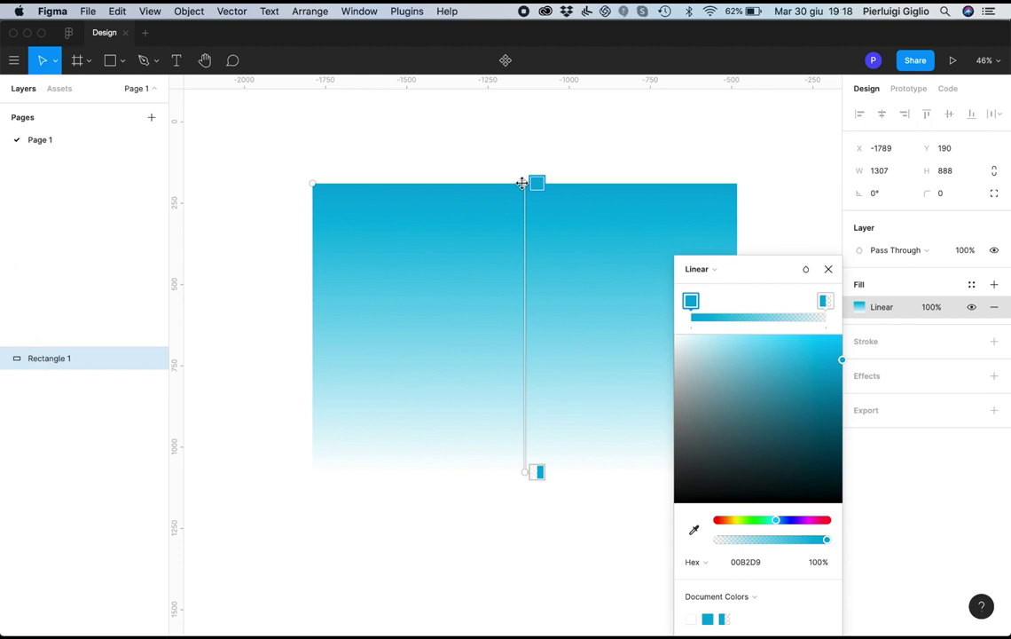
pyautogui.moveTo(519, 182)
pyautogui.mouseDown()
pyautogui.moveTo(443, 202)
pyautogui.moveTo(331, 195)
pyautogui.mouseUp()
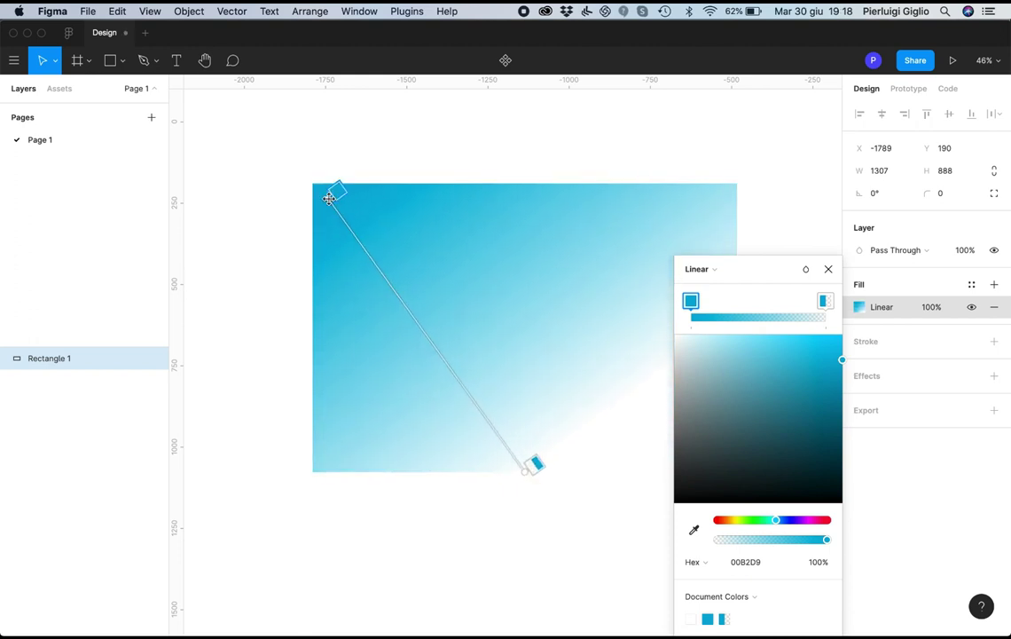
pyautogui.moveTo(534, 464); pyautogui.dragTo(718, 471)
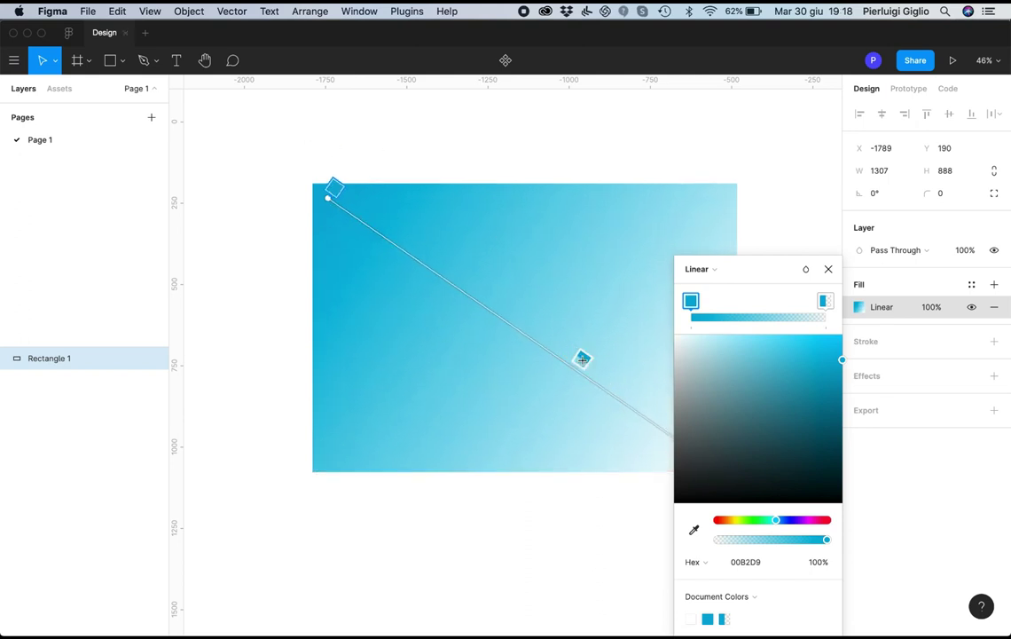
pyautogui.scroll(-2, 582, 357)
pyautogui.hscroll(3, 581, 356)
pyautogui.scroll(-1, 581, 357)
pyautogui.hscroll(2, 582, 356)
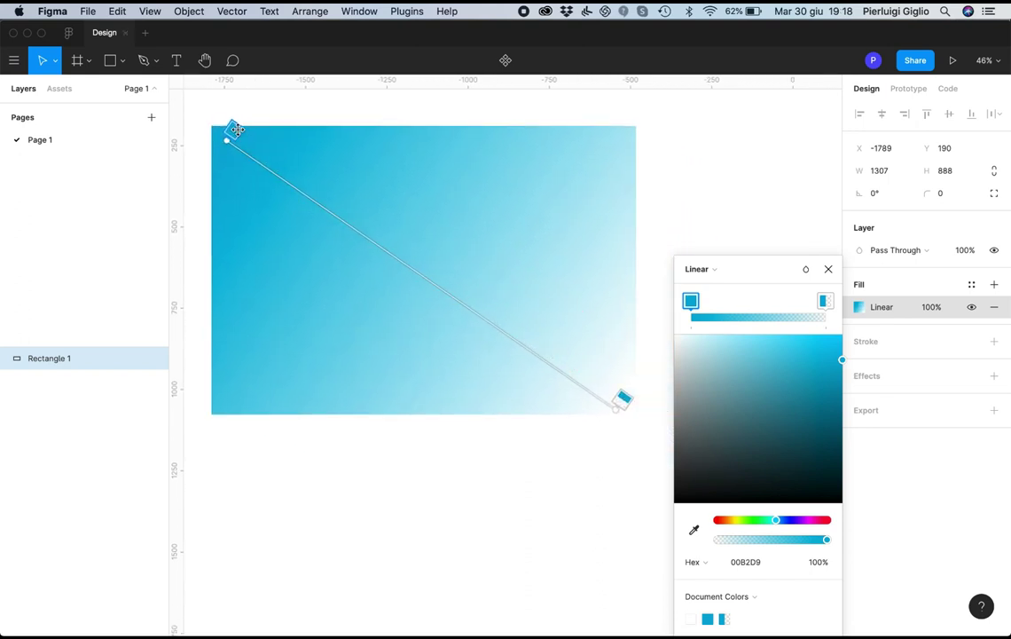
# Step: Make the gradient's start stop green and its end stop blue 0057D9
pyautogui.moveTo(745, 523); pyautogui.dragTo(757, 522)
pyautogui.click(824, 303)
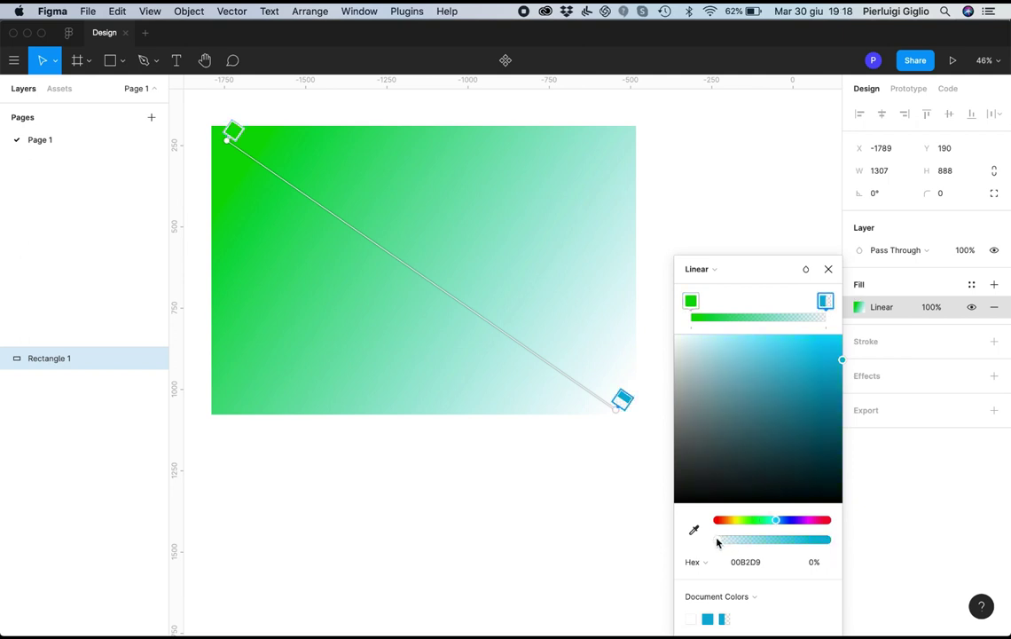
pyautogui.moveTo(722, 540); pyautogui.dragTo(891, 518)
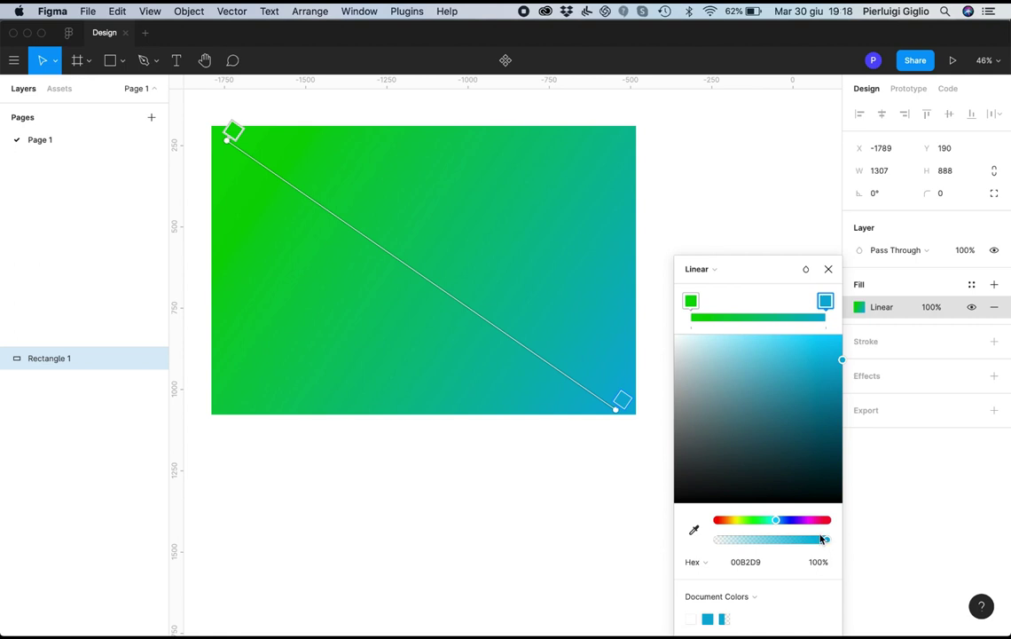
pyautogui.moveTo(777, 520); pyautogui.dragTo(784, 521)
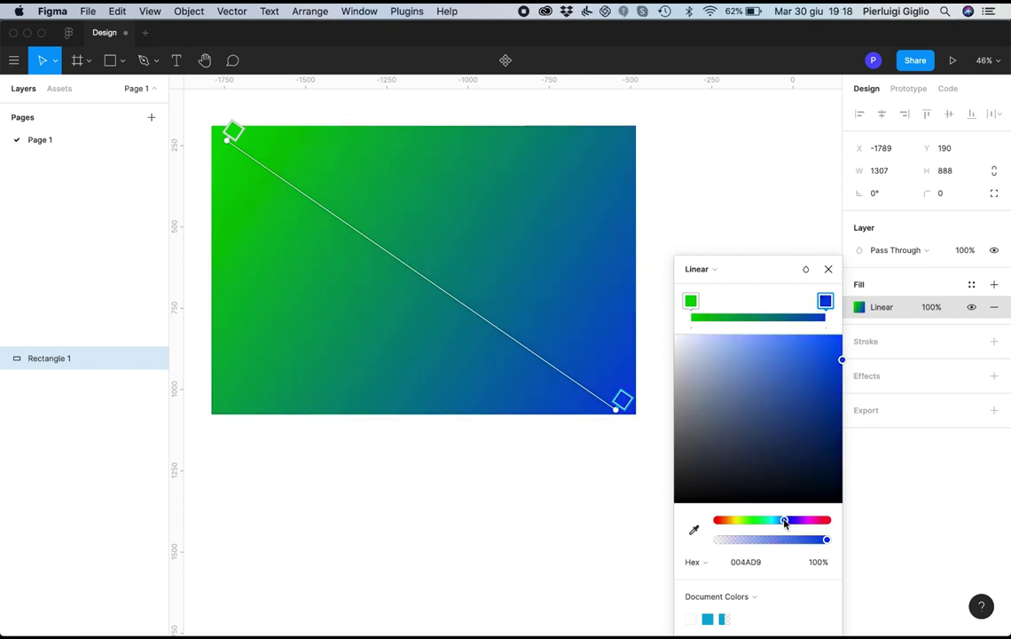
pyautogui.click(724, 270)
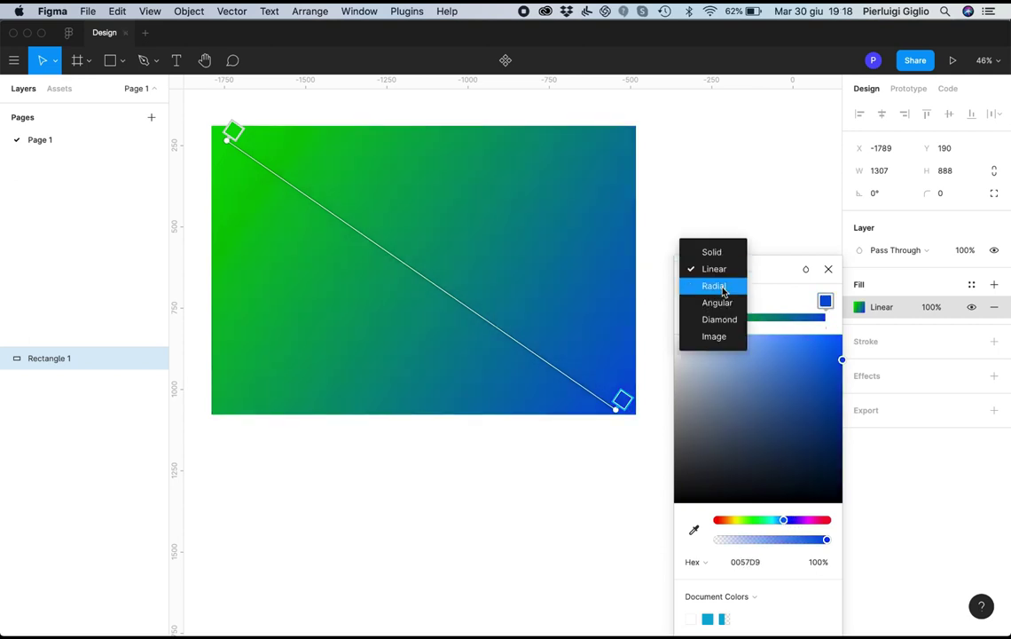
# Step: Make the fill radial, with the blue end below the rectangle and green centre upper right
pyautogui.click(722, 286)
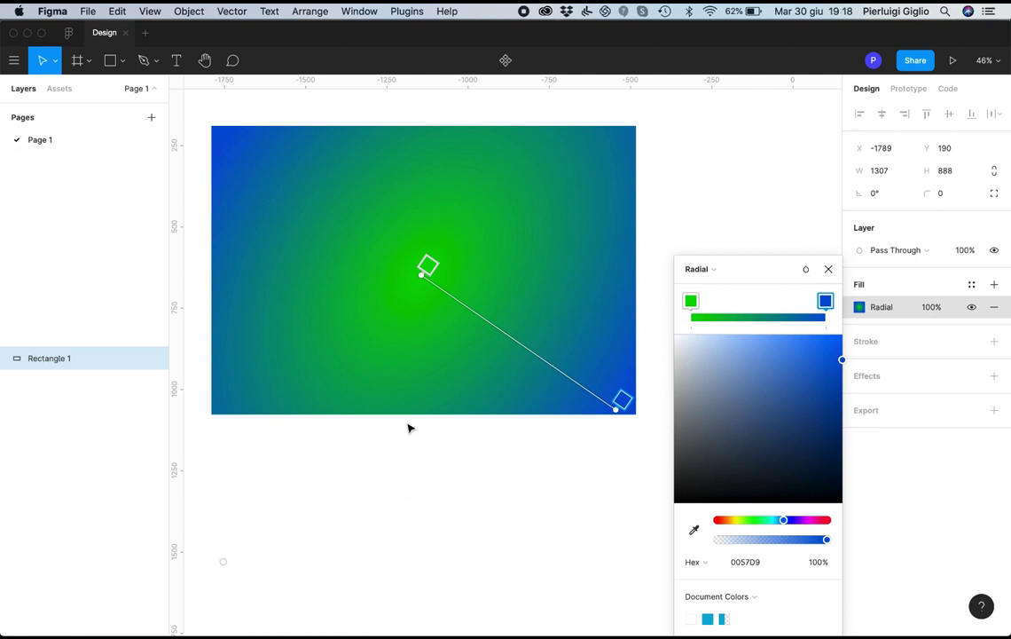
pyautogui.moveTo(615, 407)
pyautogui.mouseDown()
pyautogui.moveTo(602, 590)
pyautogui.moveTo(355, 488)
pyautogui.mouseUp()
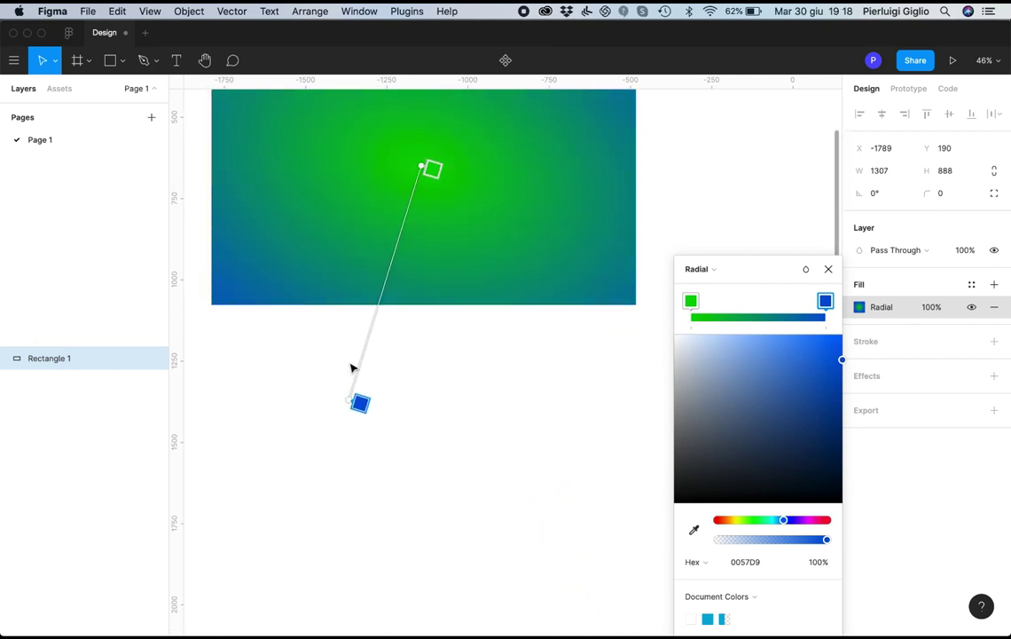
pyautogui.scroll(2, 351, 377)
pyautogui.moveTo(417, 264)
pyautogui.mouseDown()
pyautogui.moveTo(541, 293)
pyautogui.moveTo(378, 387)
pyautogui.moveTo(325, 280)
pyautogui.moveTo(514, 213)
pyautogui.moveTo(421, 350)
pyautogui.moveTo(550, 184)
pyautogui.mouseUp()
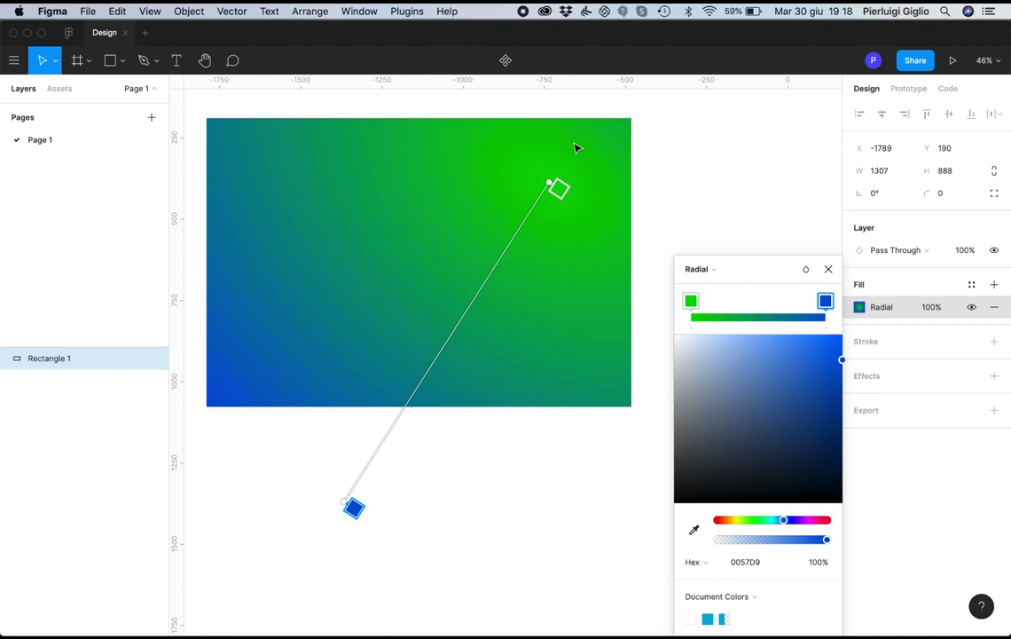
pyautogui.click(711, 279)
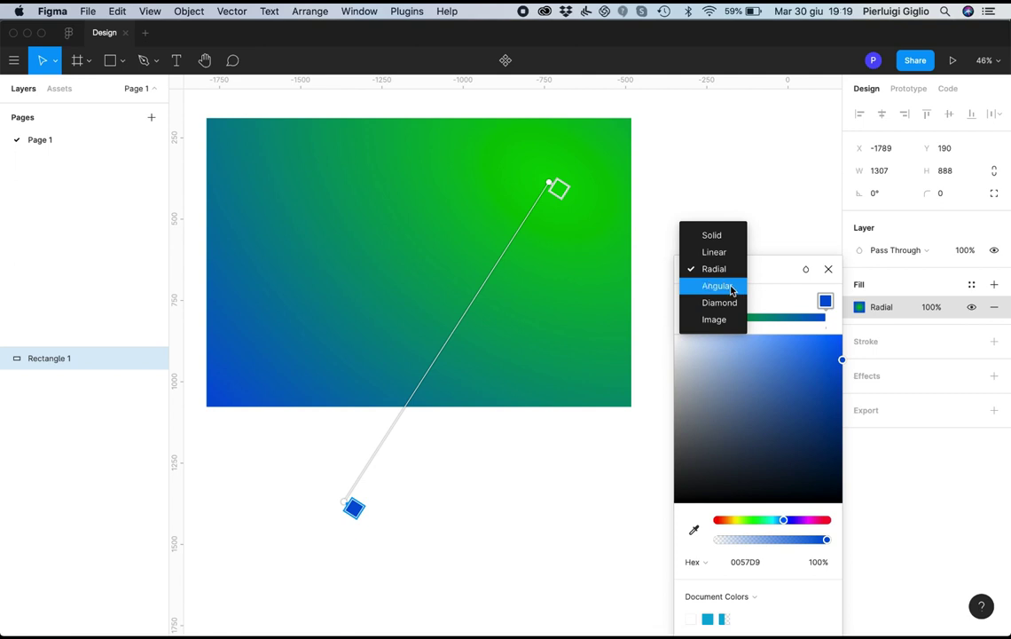
# Step: Try an angular gradient fill, recentring it and moving the blue end to the bottom edge
pyautogui.click(716, 286)
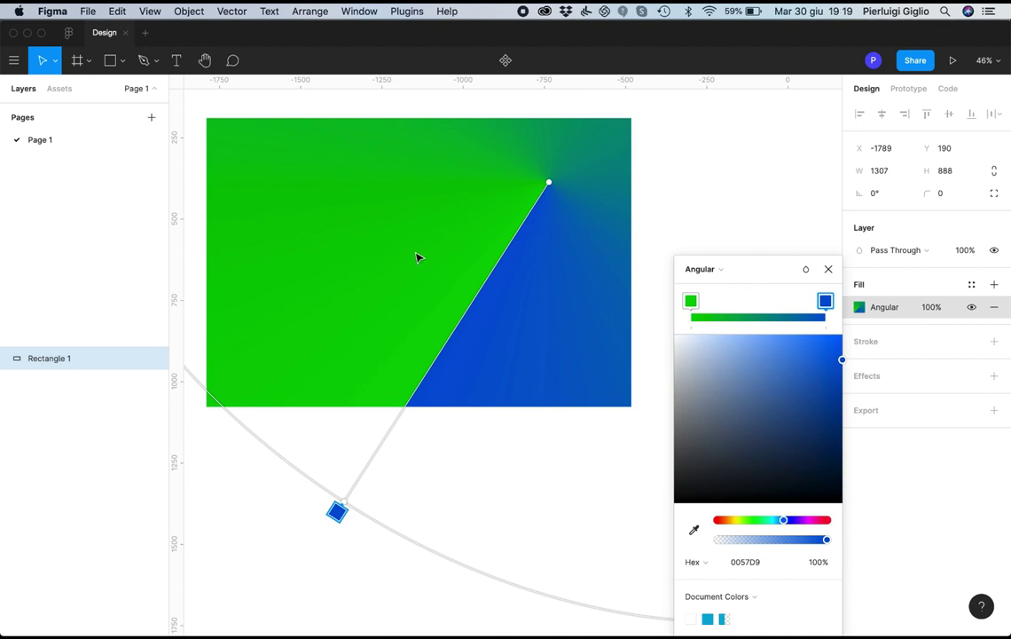
pyautogui.scroll(2, 523, 240)
pyautogui.moveTo(543, 214)
pyautogui.mouseDown()
pyautogui.moveTo(418, 410)
pyautogui.moveTo(395, 388)
pyautogui.moveTo(388, 225)
pyautogui.mouseUp()
pyautogui.moveTo(368, 298)
pyautogui.mouseDown()
pyautogui.moveTo(419, 297)
pyautogui.moveTo(412, 281)
pyautogui.mouseUp()
pyautogui.moveTo(334, 540); pyautogui.dragTo(332, 445)
pyautogui.hscroll(-3, 337, 445)
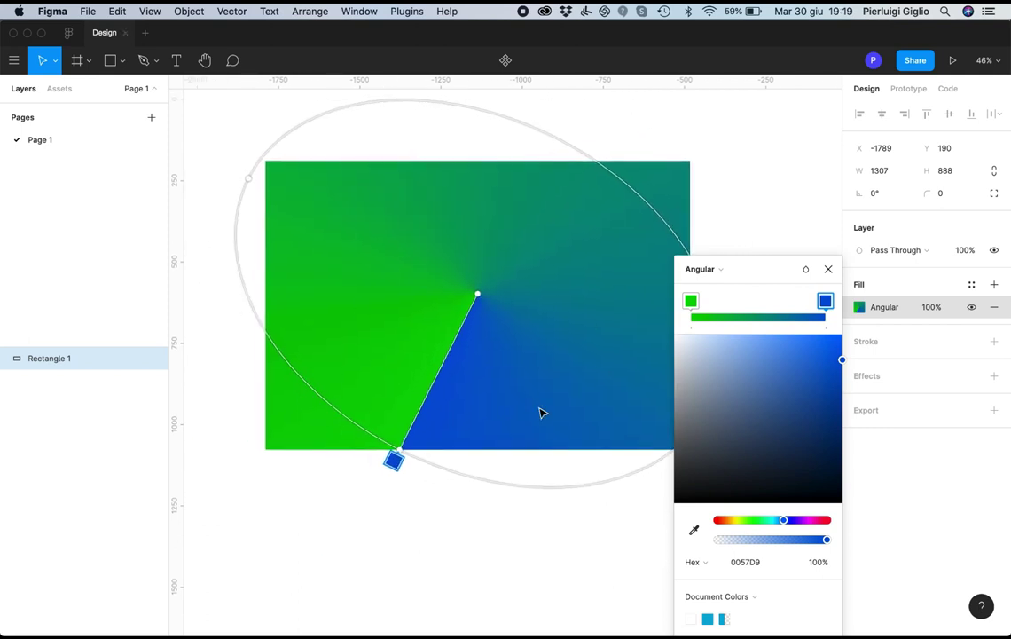
# Step: Switch the fill to a diamond gradient with the blue end at the lower-left corner
pyautogui.click(708, 268)
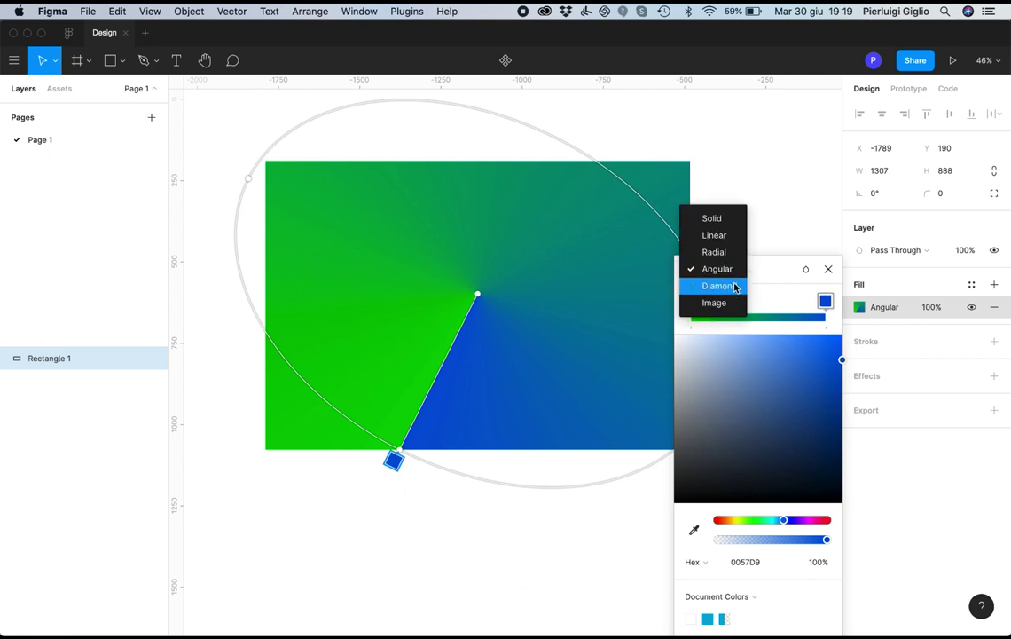
pyautogui.click(733, 285)
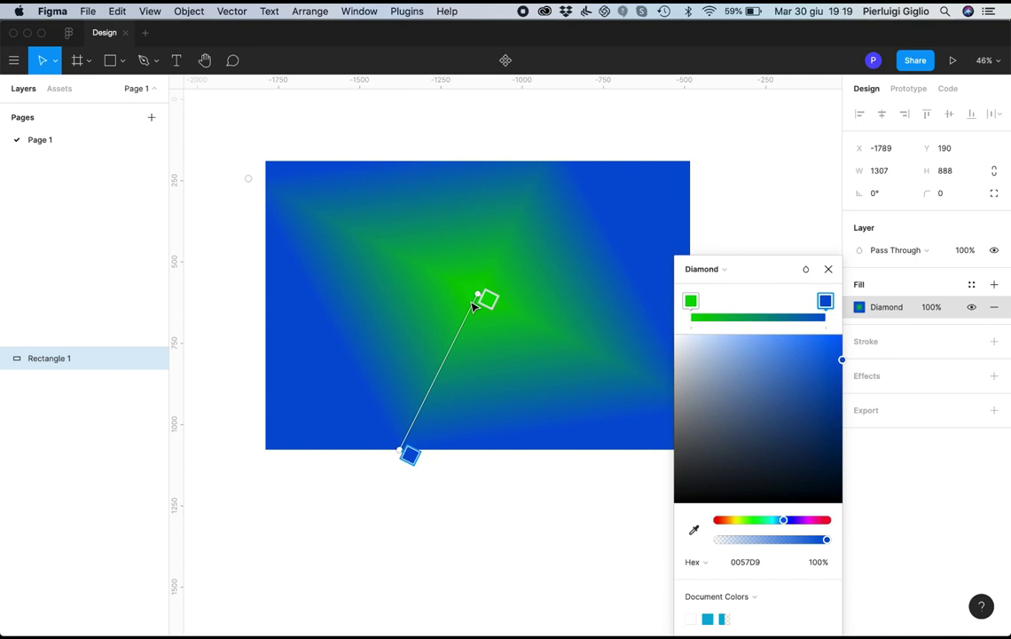
pyautogui.moveTo(409, 454); pyautogui.dragTo(259, 453)
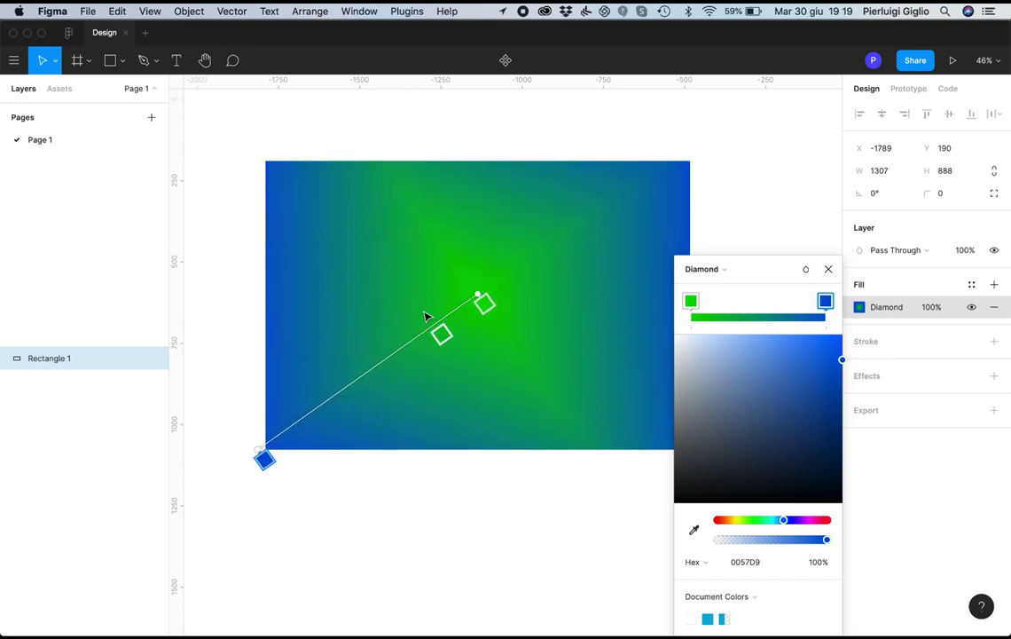
pyautogui.click(720, 269)
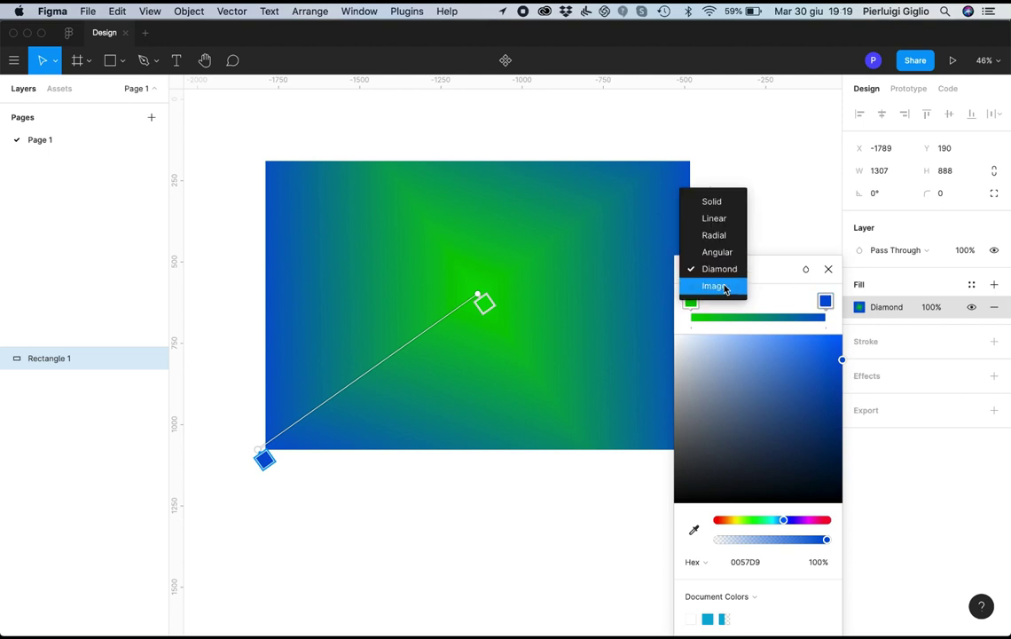
# Step: Fill Rectangle 1 with the image 1.jpeg and rotate it 90°
pyautogui.click(724, 287)
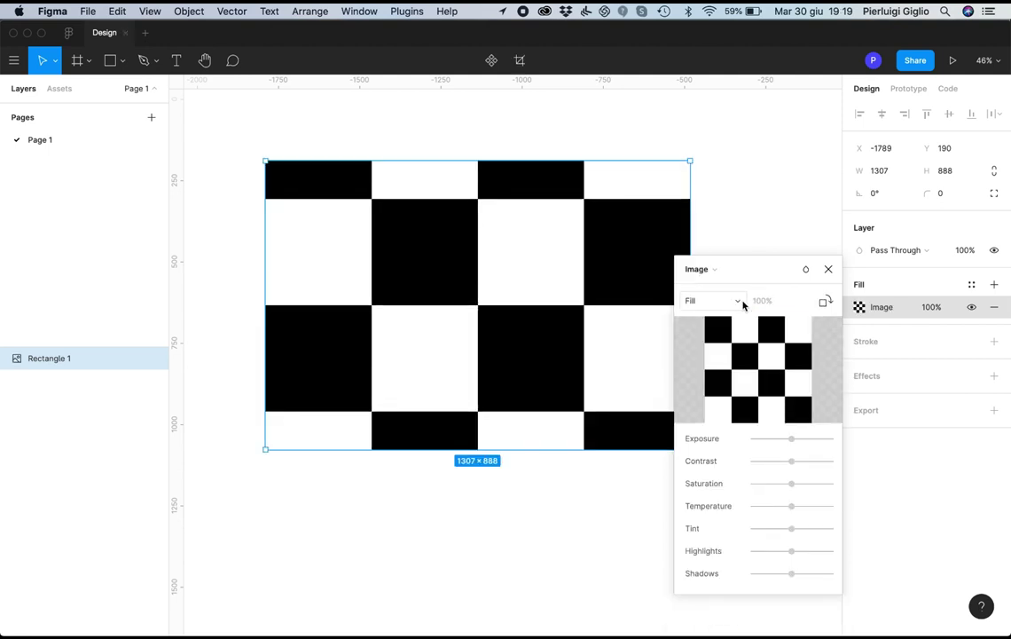
pyautogui.click(761, 377)
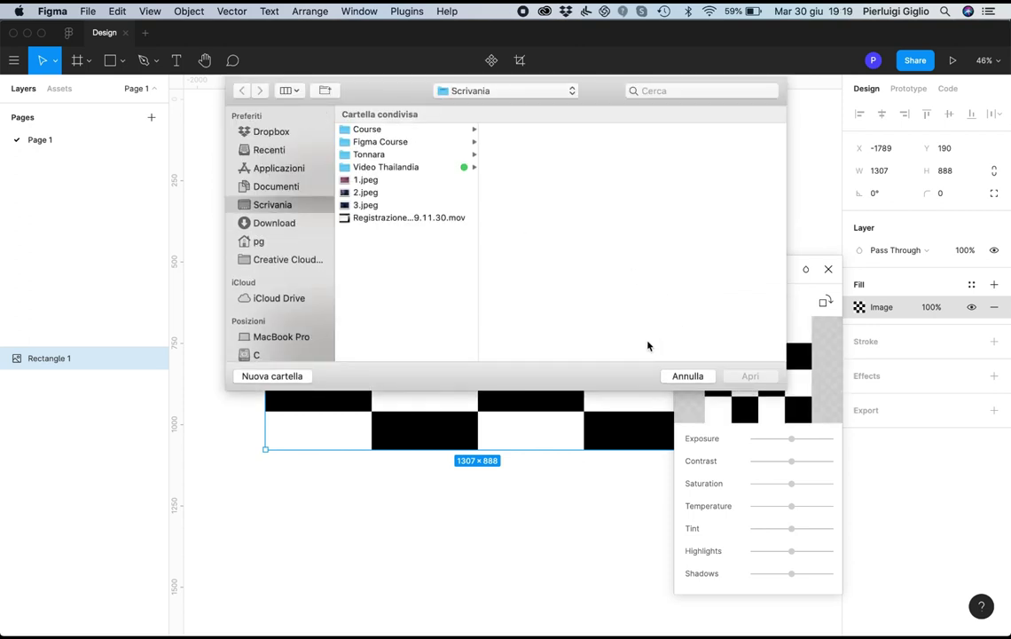
pyautogui.doubleClick(366, 180)
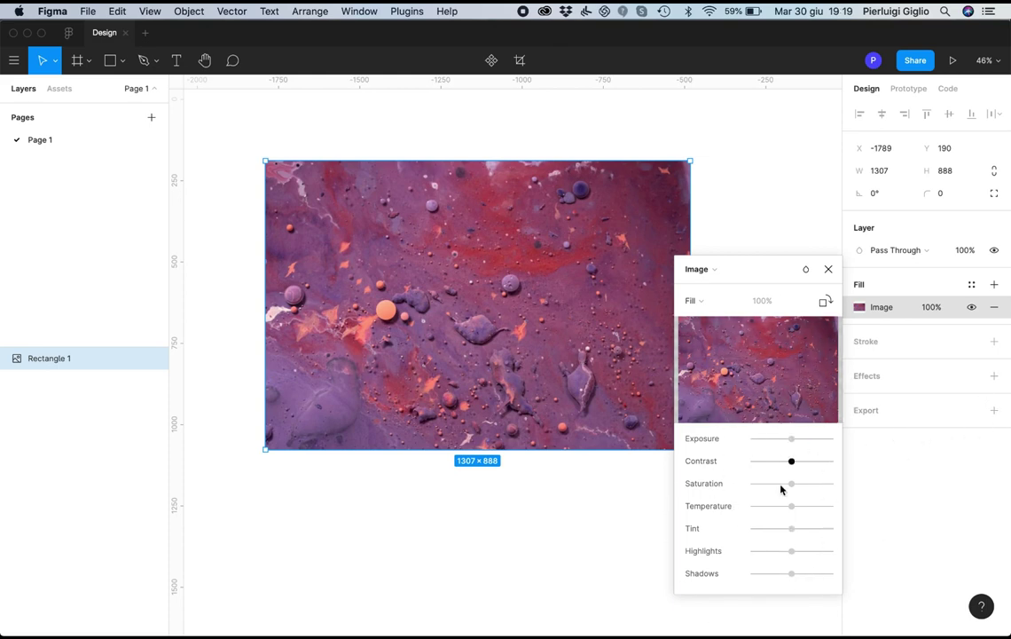
pyautogui.click(823, 304)
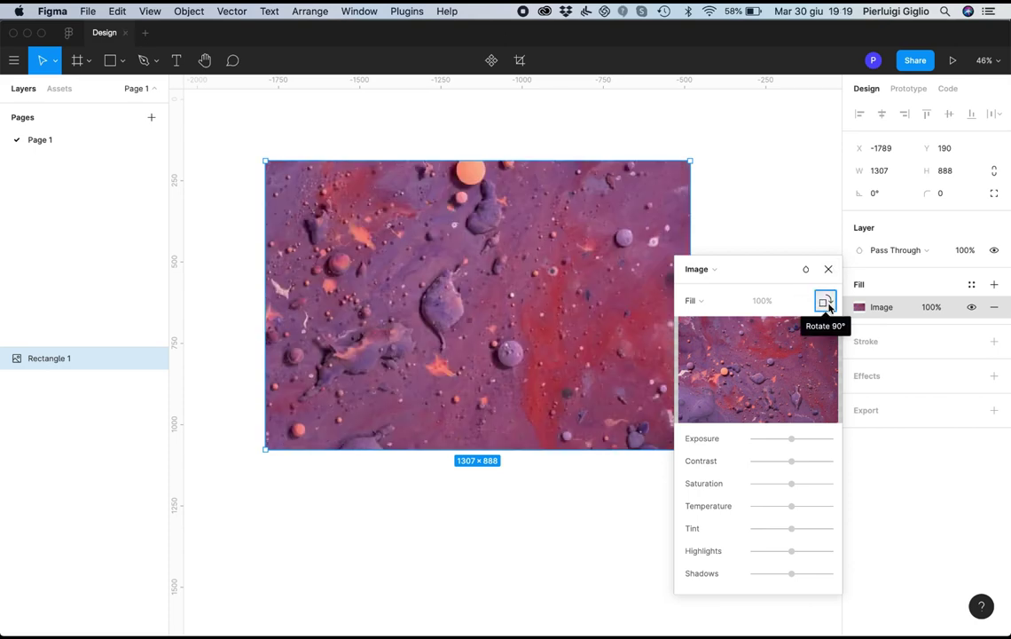
# Step: Rotate the image fill another 90° and try Darken, then Multiply, as its blend mode
pyautogui.click(827, 304)
pyautogui.click(808, 274)
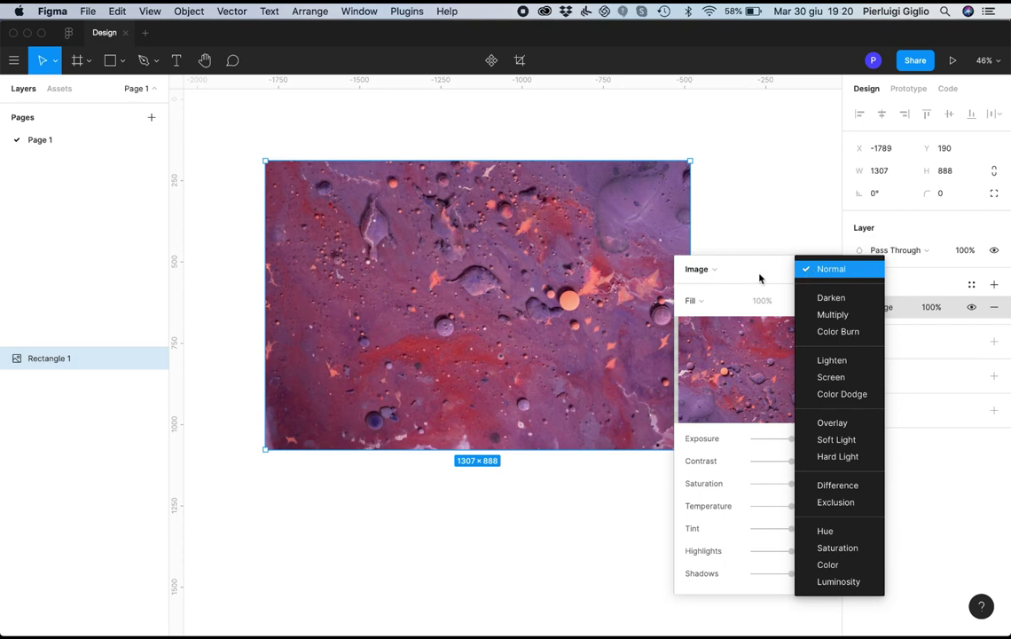
pyautogui.click(759, 277)
pyautogui.click(807, 274)
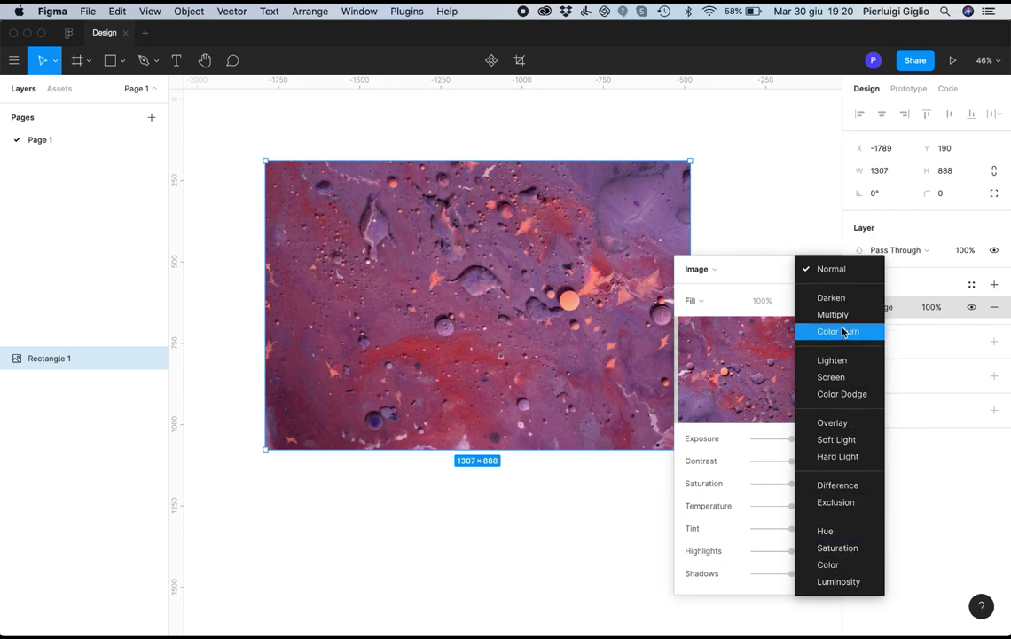
pyautogui.click(831, 297)
pyautogui.click(806, 269)
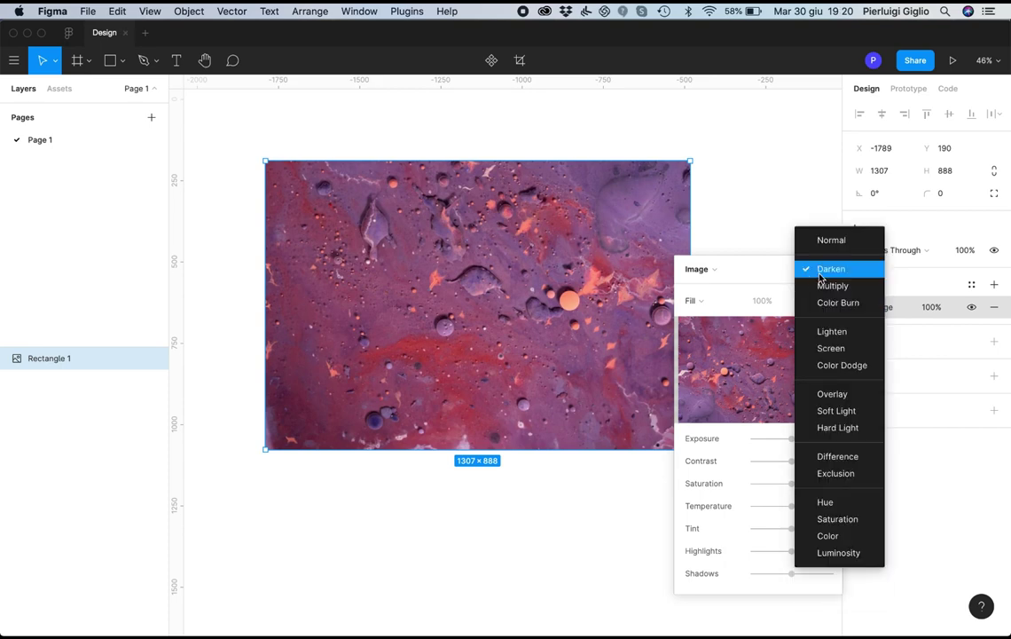
pyautogui.click(832, 286)
pyautogui.click(806, 269)
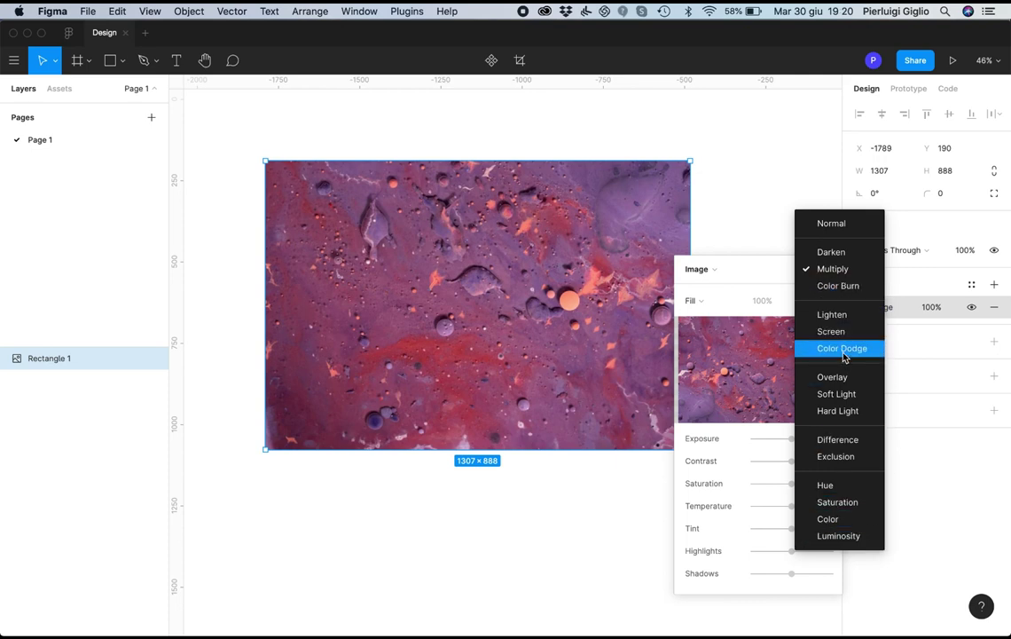
pyautogui.click(753, 274)
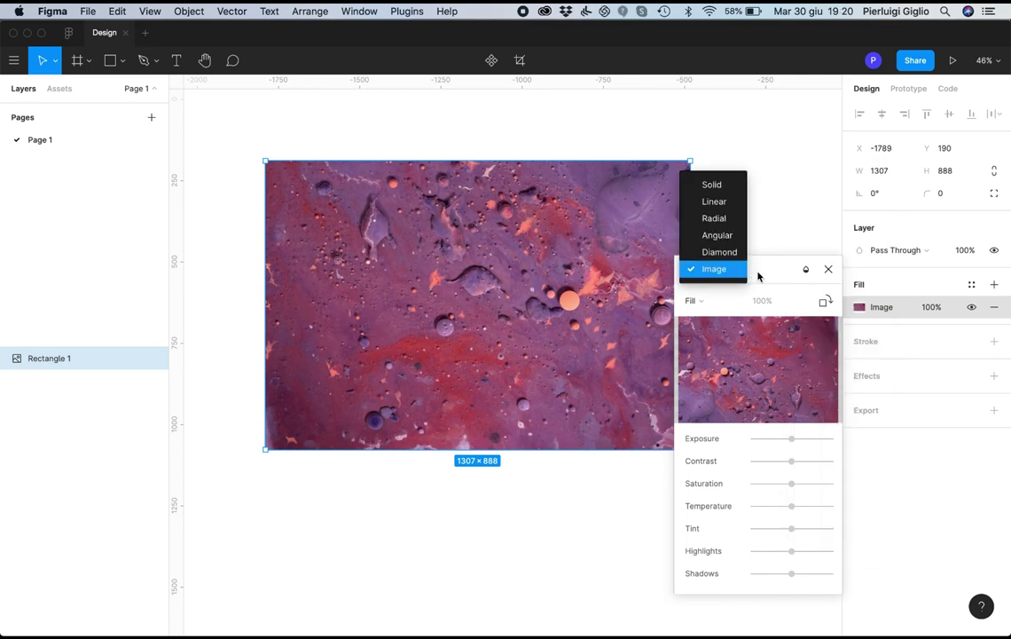
pyautogui.click(774, 282)
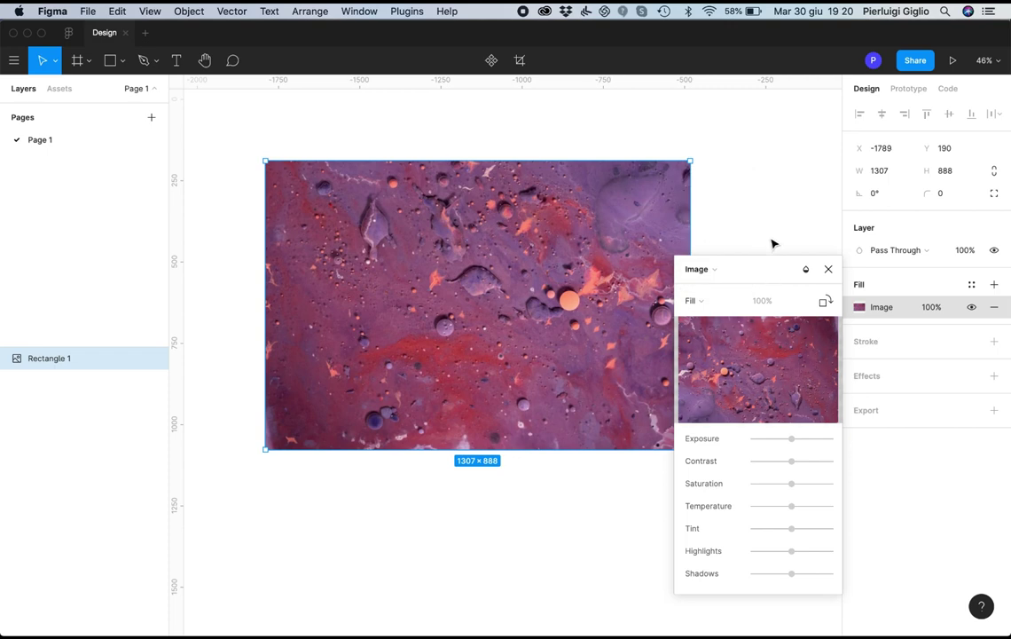
pyautogui.click(827, 269)
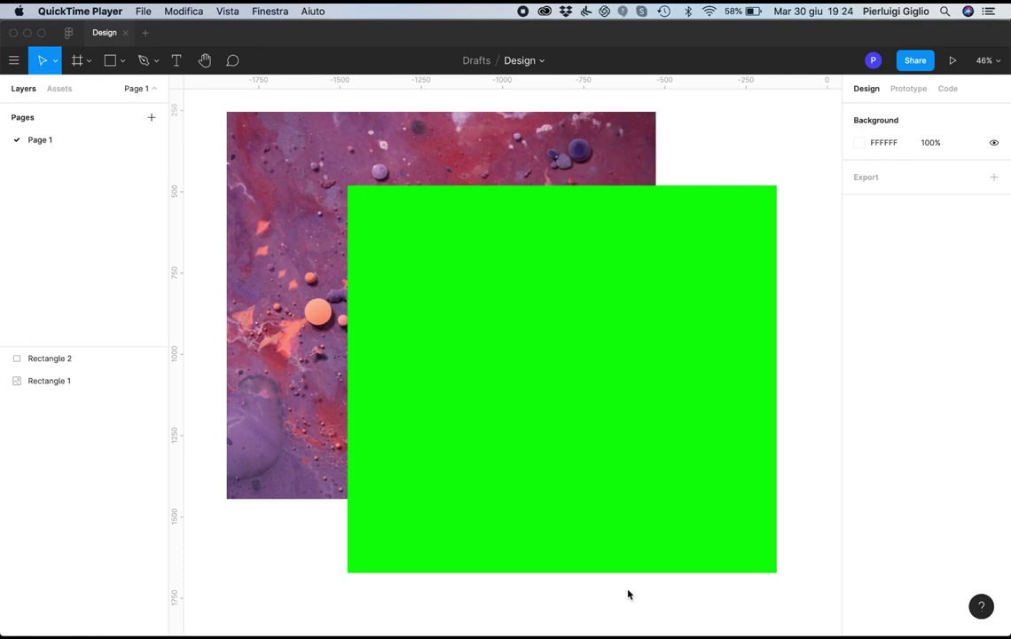
# Step: Select the green Rectangle 2, then the photo-filled Rectangle 1, then the green one again
pyautogui.click(597, 233)
pyautogui.click(597, 232)
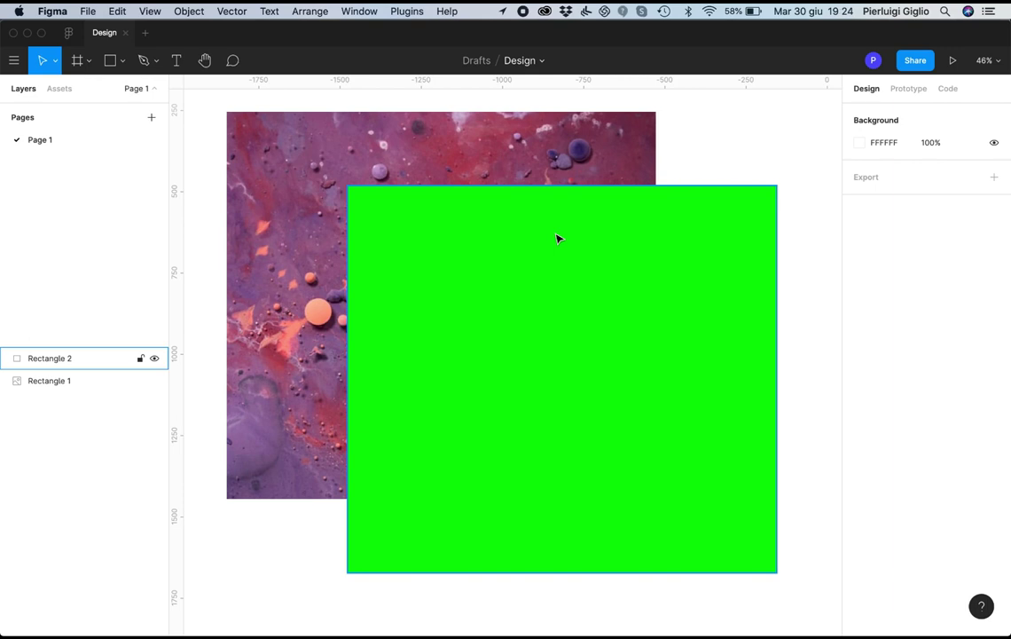
pyautogui.click(522, 160)
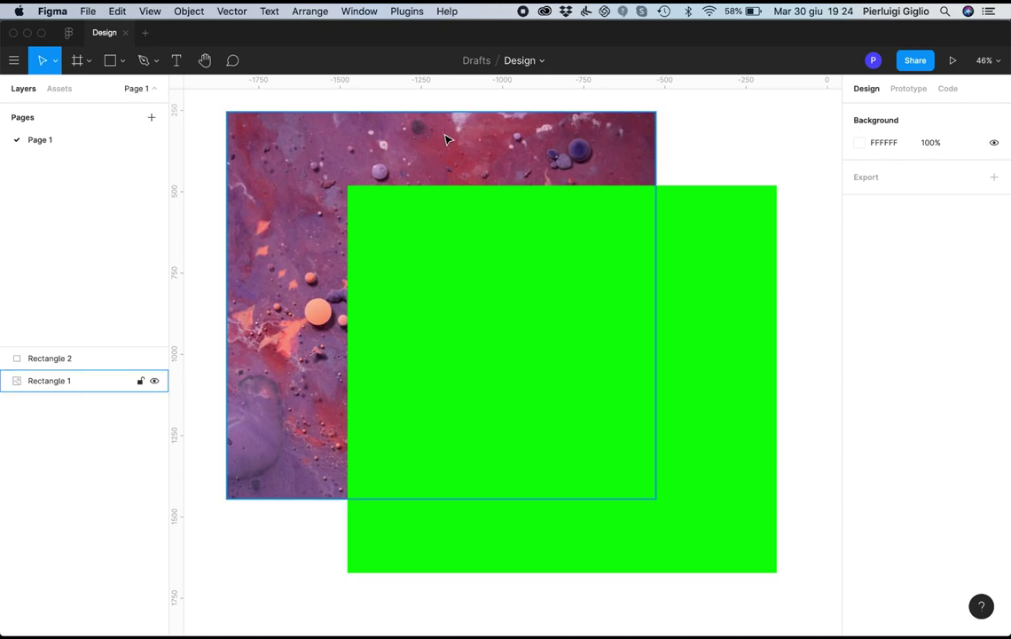
pyautogui.click(495, 303)
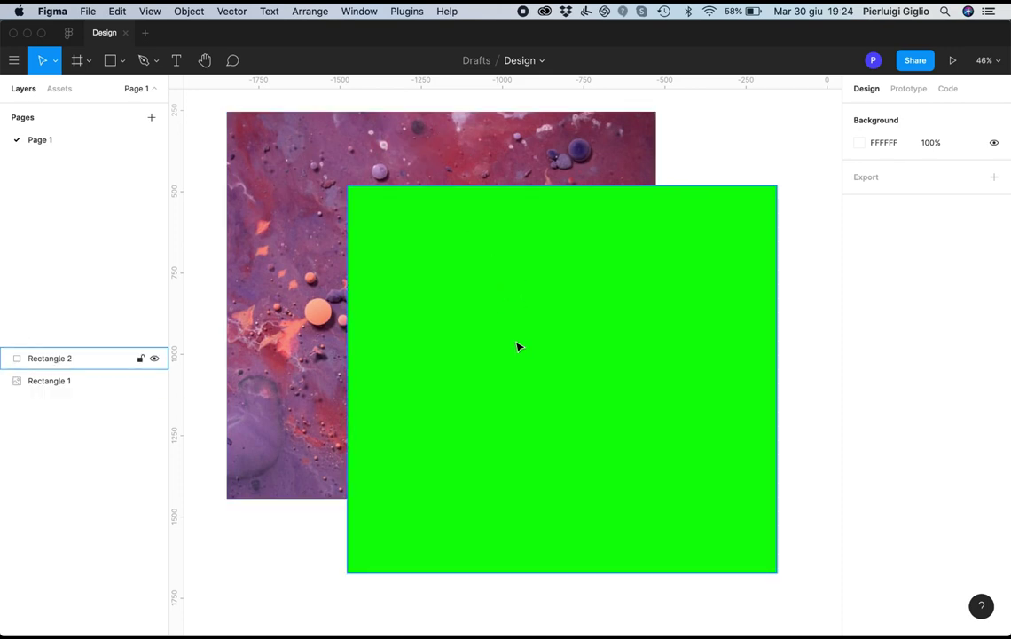
# Step: Try Normal, Darken, Multiply, Color Burn and Lighten layer blends on the green rectangle
pyautogui.click(578, 381)
pyautogui.click(906, 249)
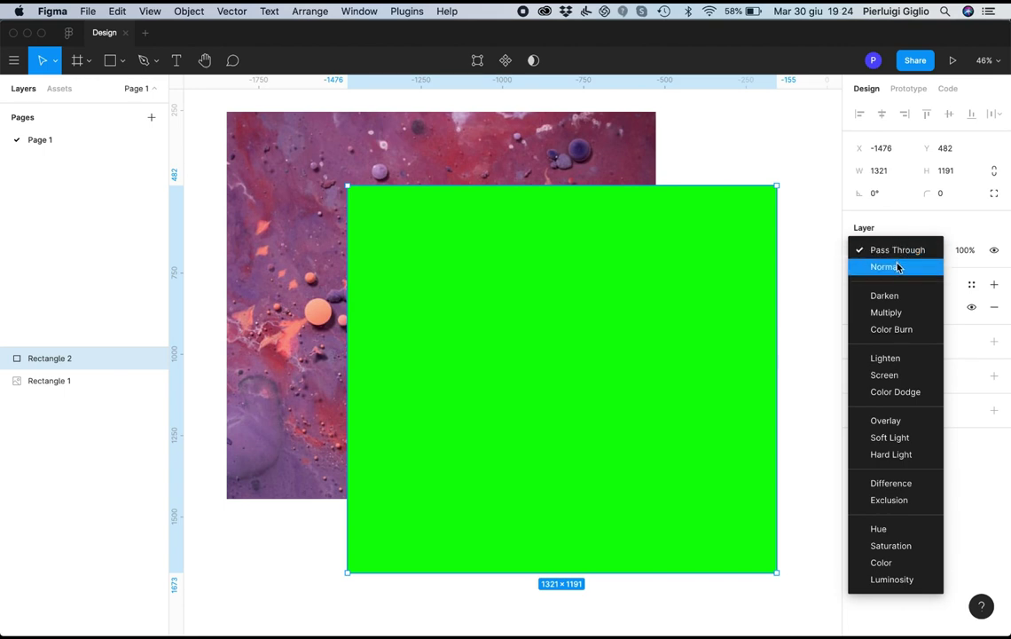
pyautogui.click(898, 267)
pyautogui.click(894, 249)
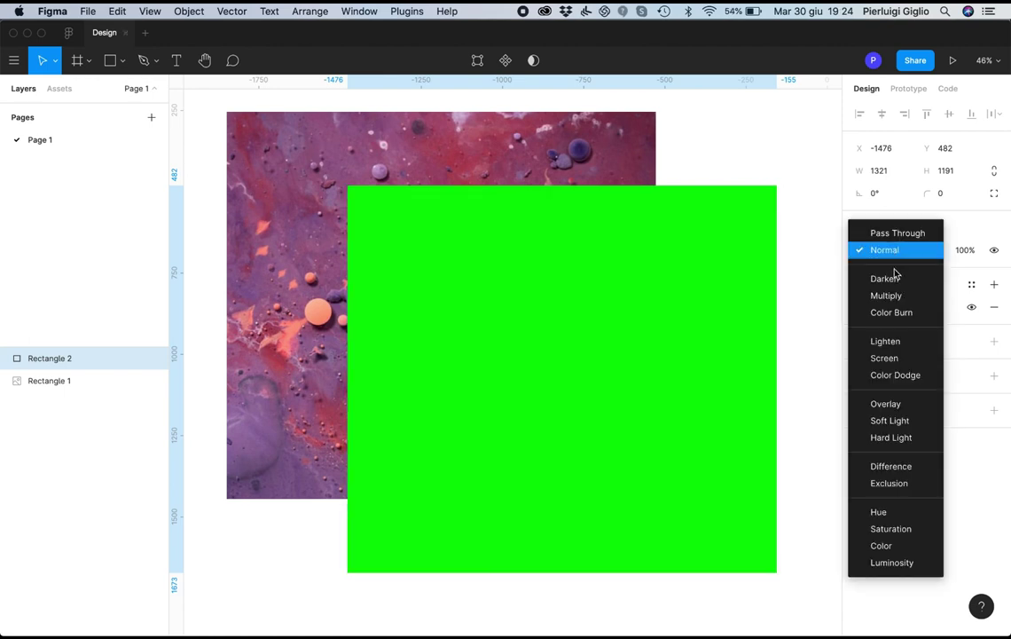
pyautogui.click(894, 278)
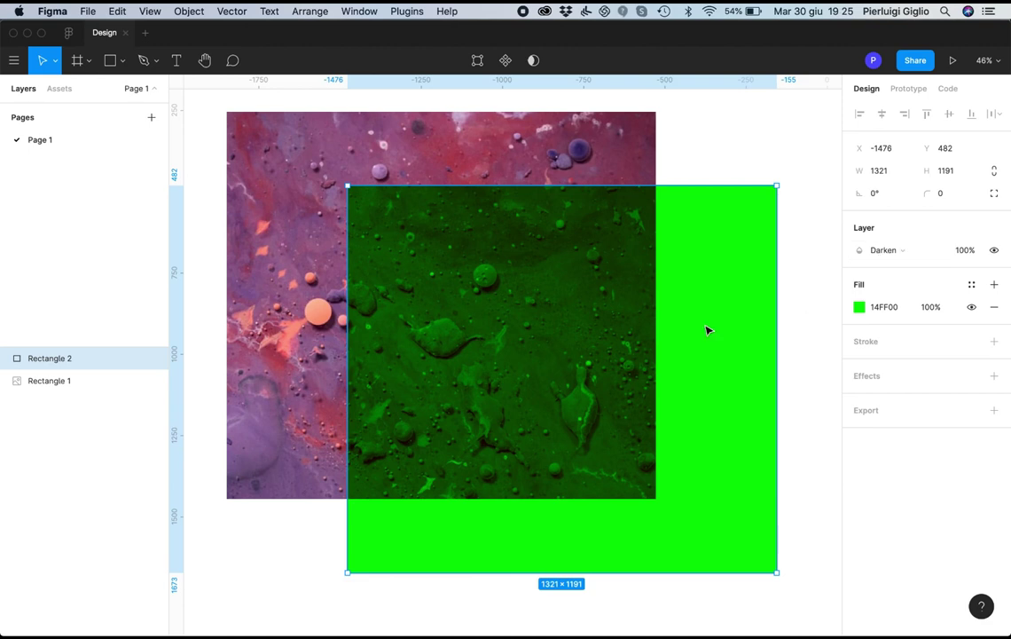
pyautogui.moveTo(522, 372)
pyautogui.click(893, 256)
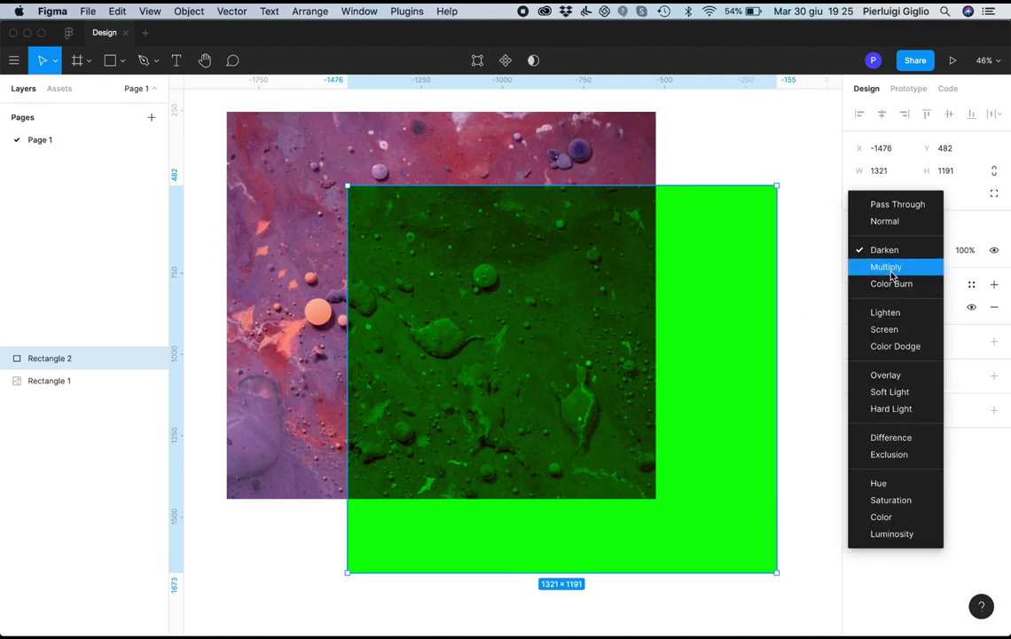
pyautogui.click(893, 268)
pyautogui.click(887, 250)
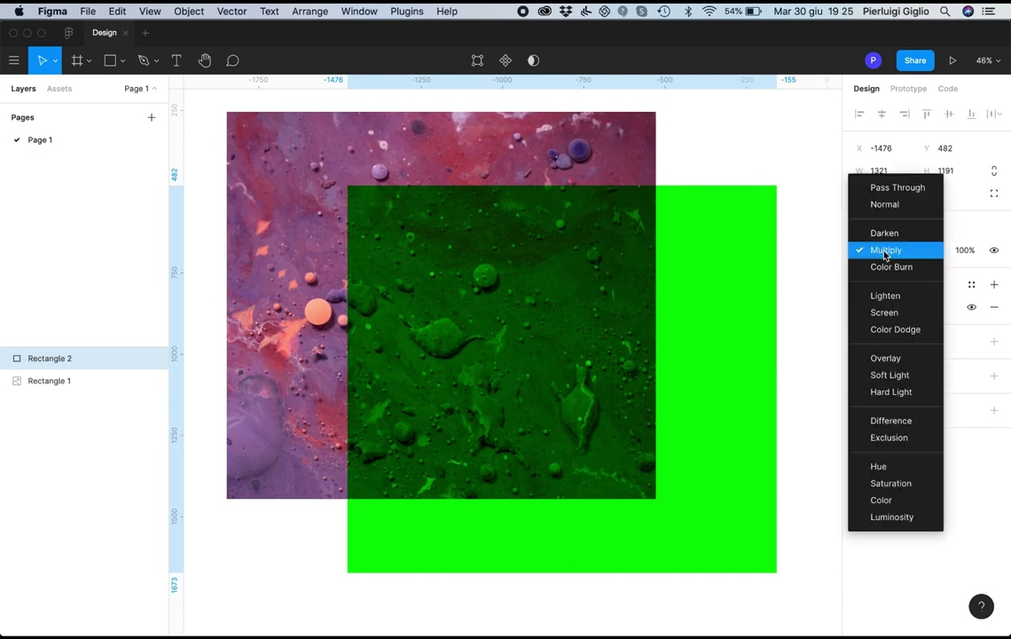
pyautogui.click(894, 267)
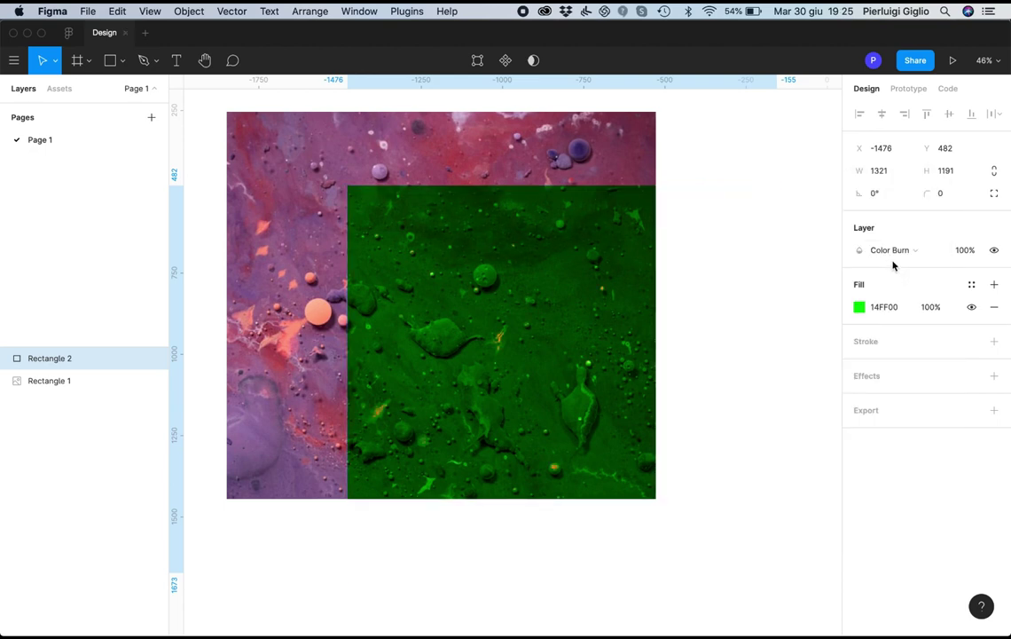
pyautogui.click(892, 252)
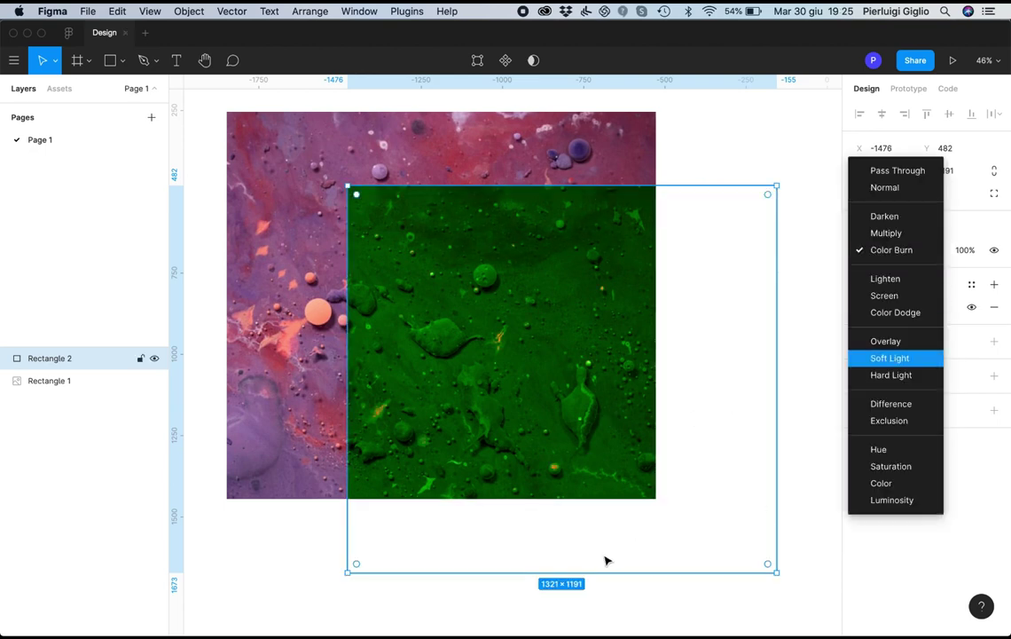
pyautogui.click(885, 278)
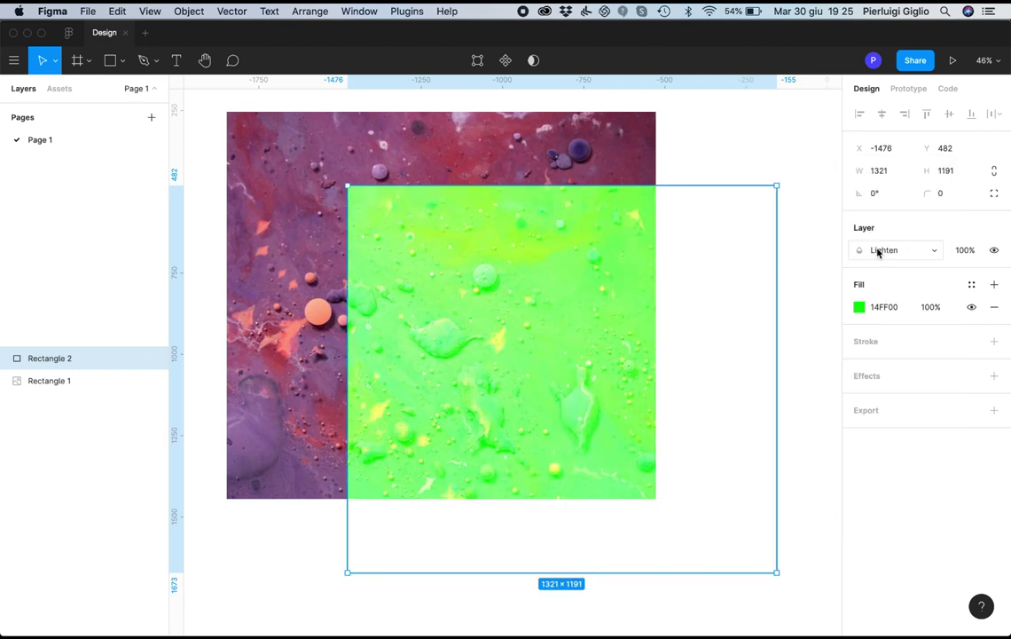
# Step: Try Screen, Color Dodge, Overlay, Soft Light, Hard Light, Difference and Exclusion layer blends
pyautogui.click(878, 251)
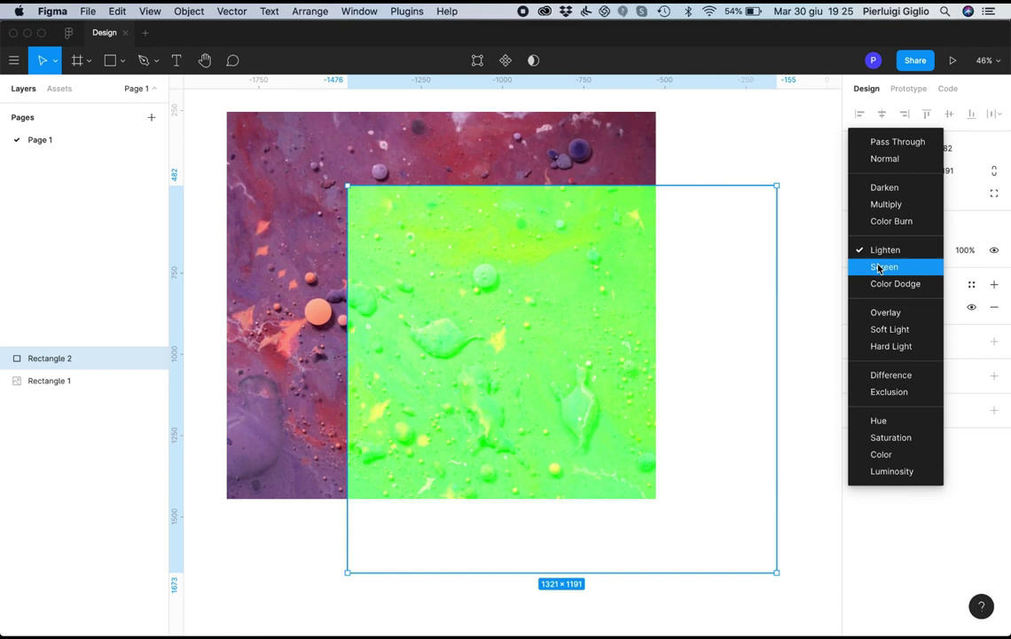
pyautogui.click(878, 268)
pyautogui.click(878, 252)
pyautogui.click(885, 266)
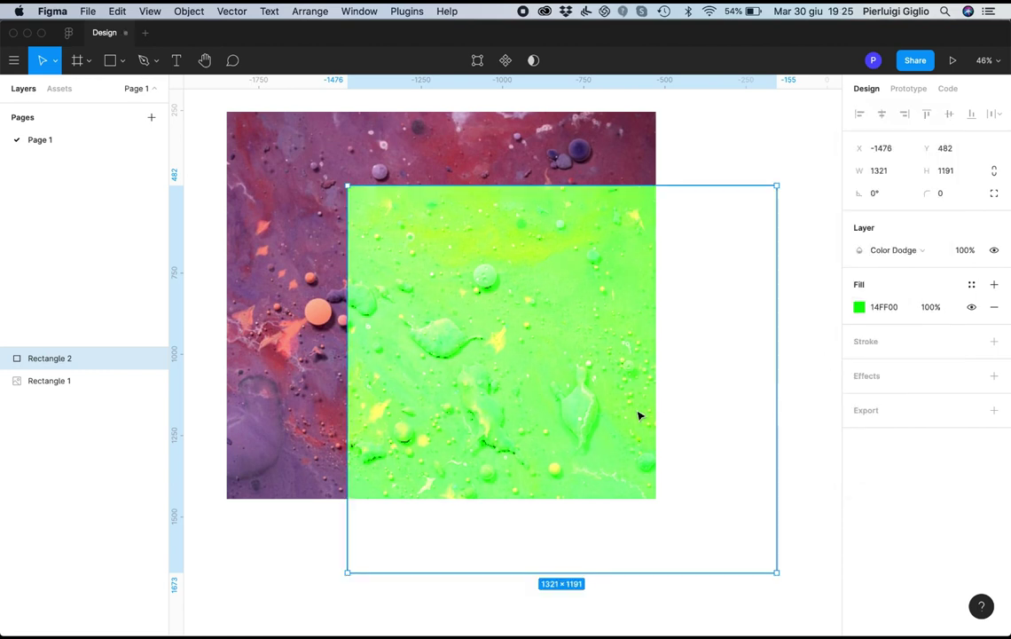
pyautogui.click(894, 251)
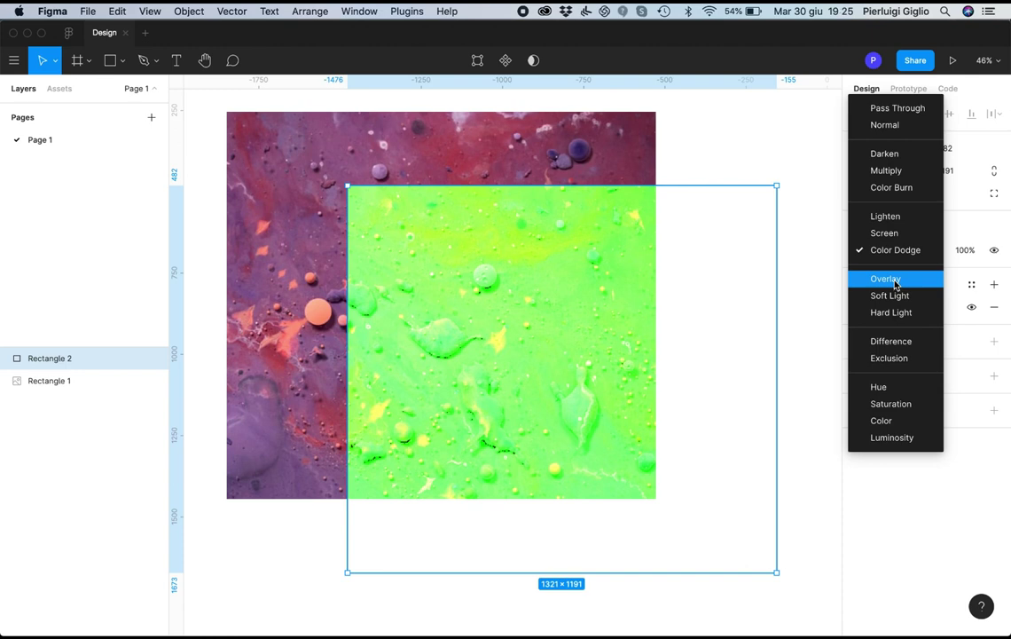
pyautogui.click(887, 278)
pyautogui.click(891, 260)
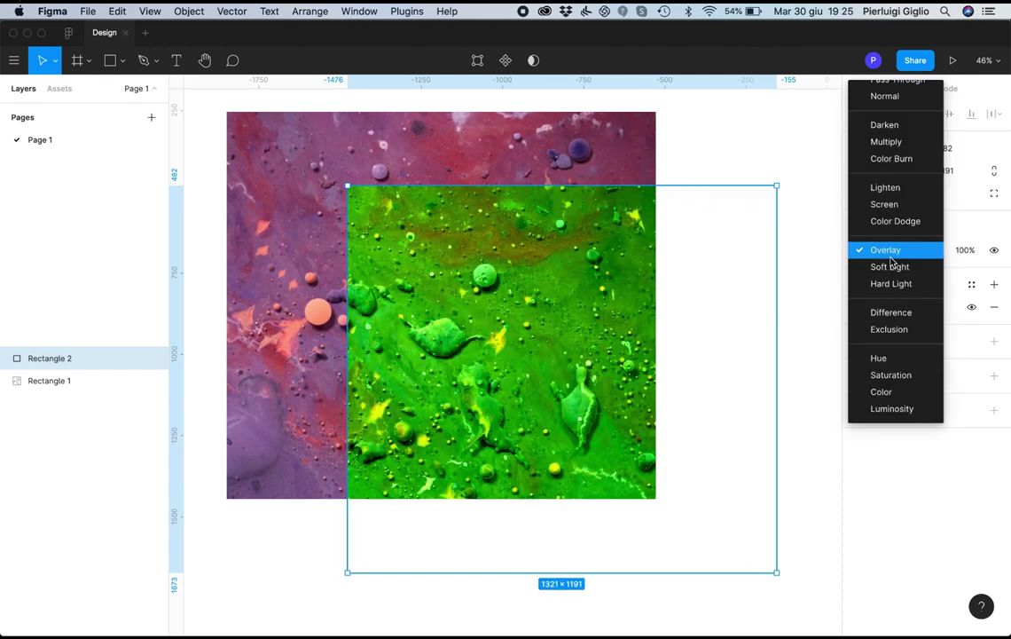
pyautogui.click(892, 267)
pyautogui.click(888, 253)
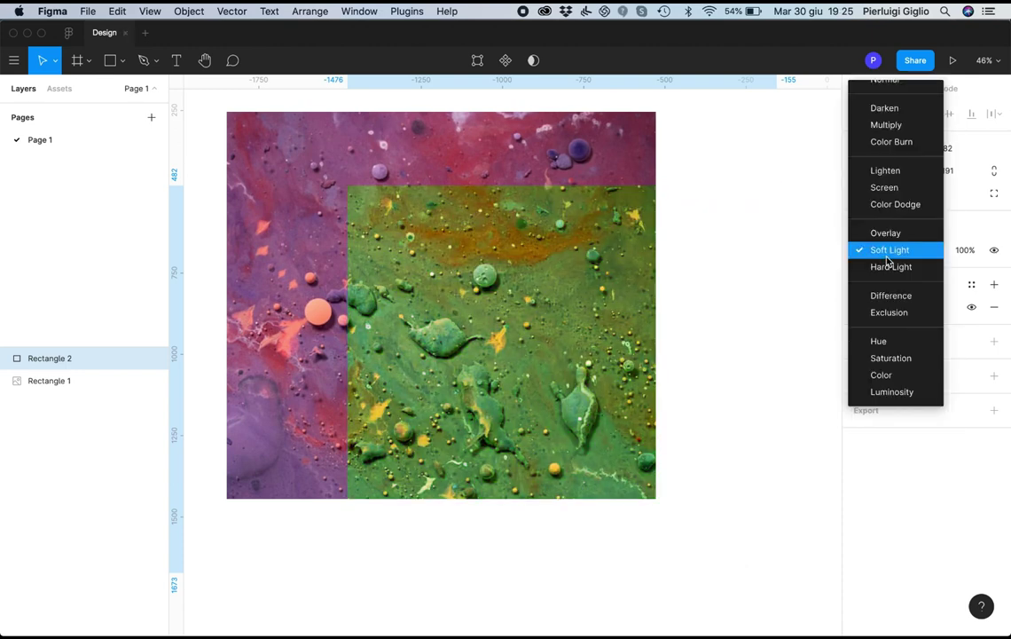
pyautogui.click(885, 266)
pyautogui.click(885, 253)
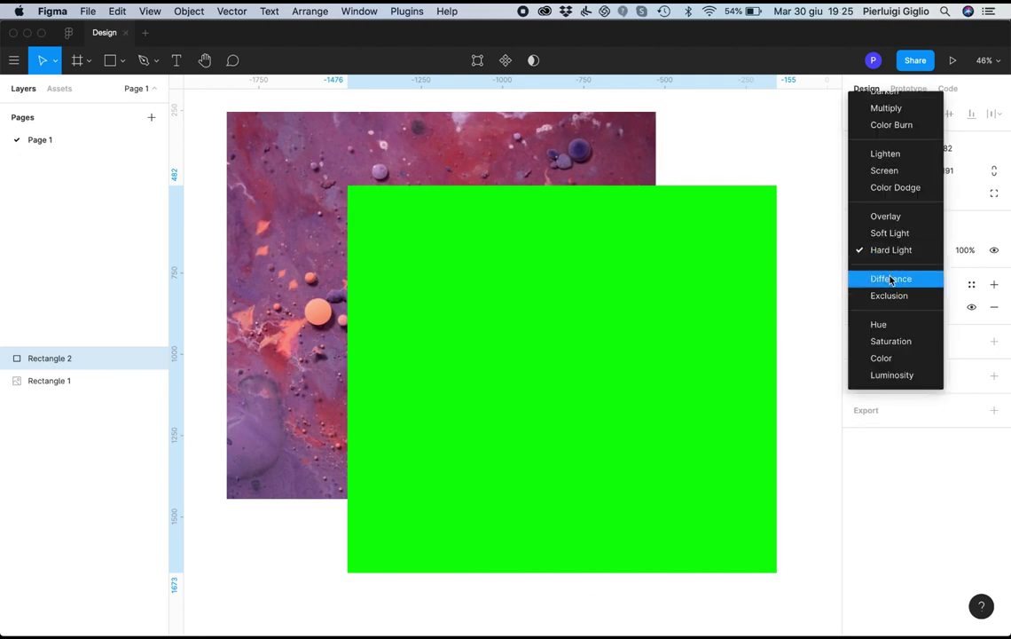
pyautogui.click(888, 279)
pyautogui.click(891, 255)
pyautogui.click(890, 266)
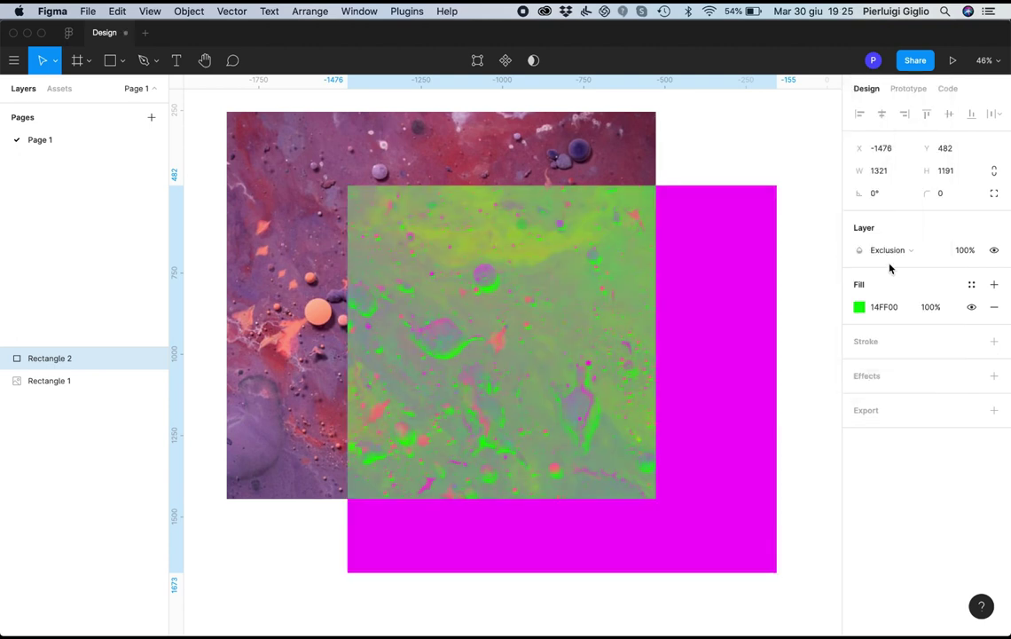
# Step: Try Hue, Saturation, Color and Luminosity blends, then reset the layer to Pass Through
pyautogui.click(887, 254)
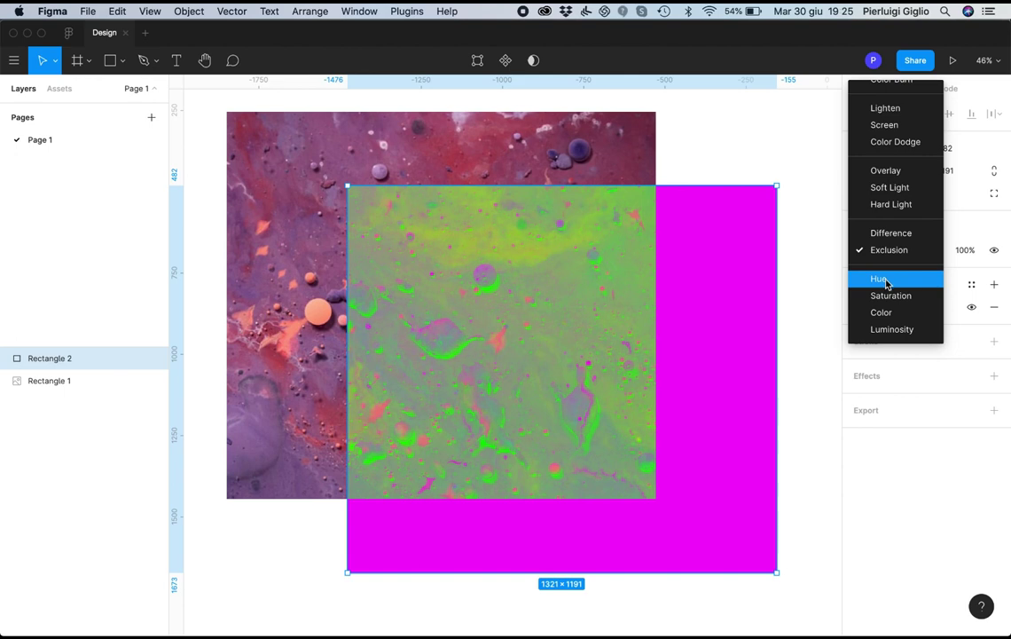
pyautogui.click(885, 279)
pyautogui.click(876, 249)
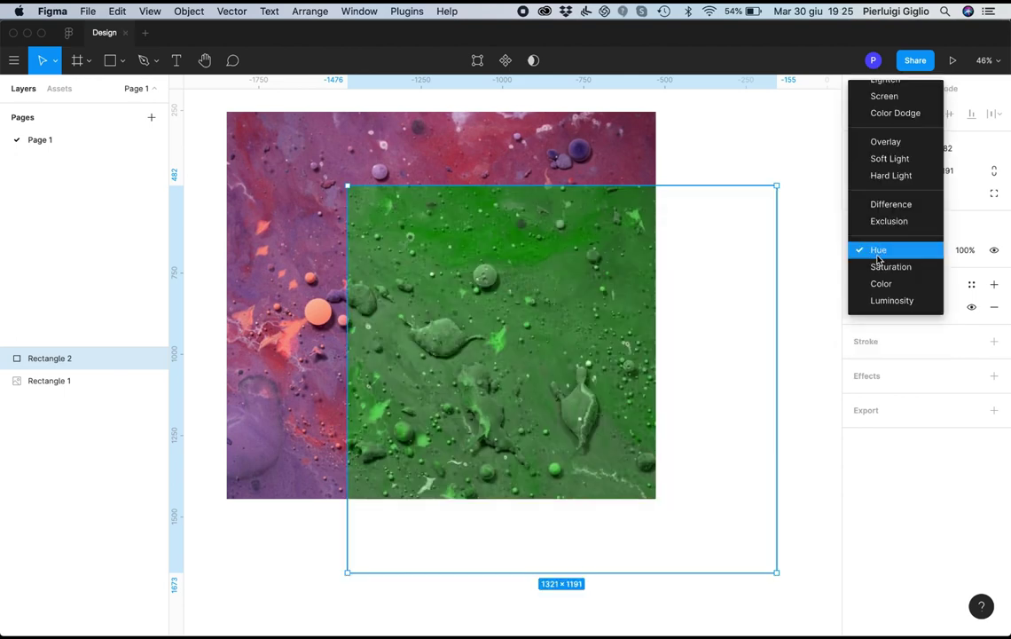
pyautogui.click(878, 267)
pyautogui.click(876, 249)
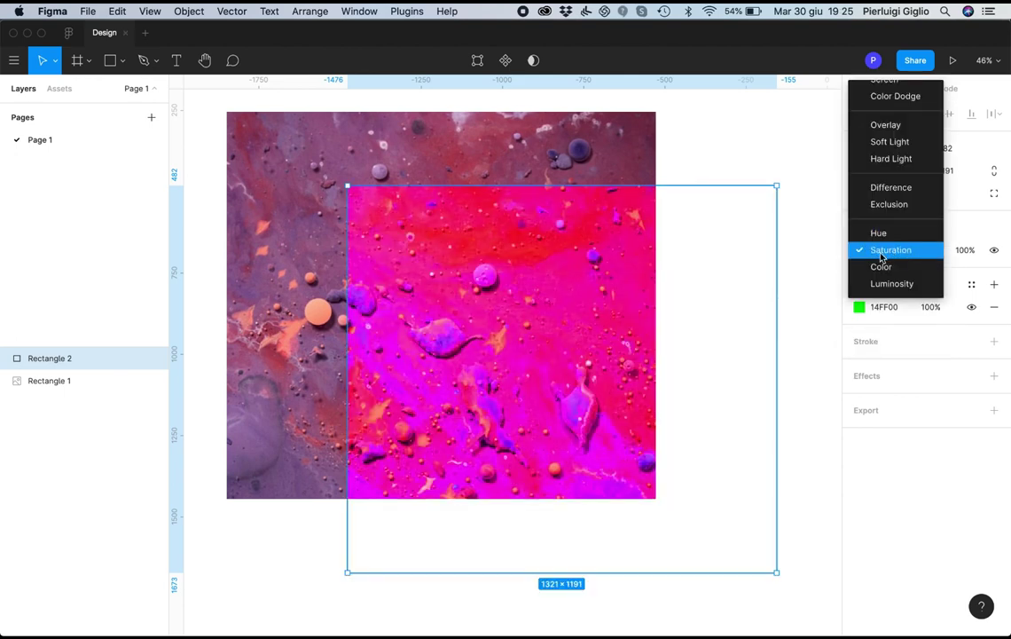
pyautogui.click(888, 268)
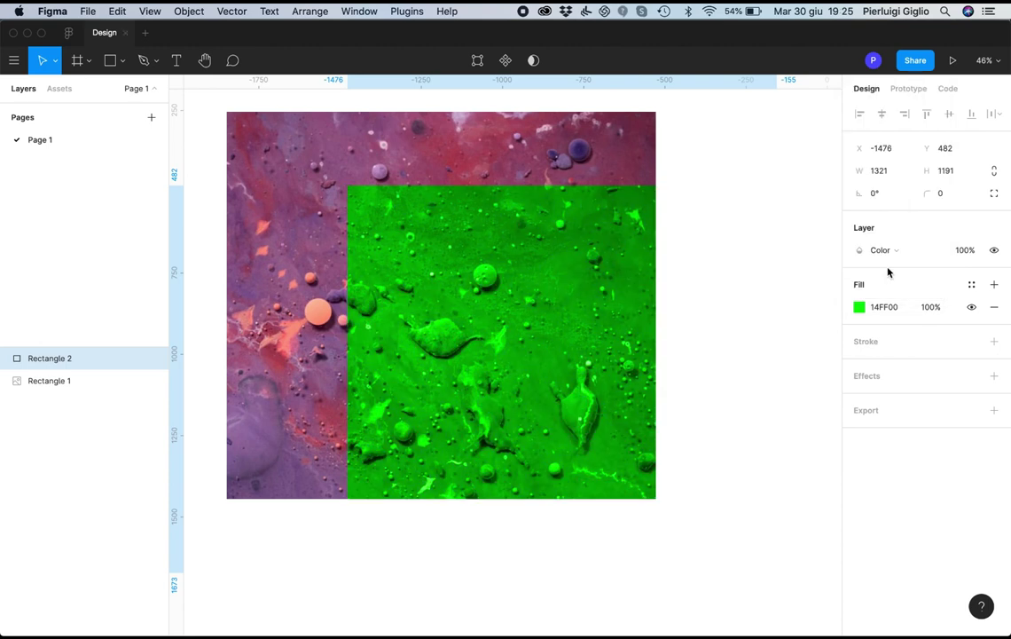
pyautogui.click(887, 251)
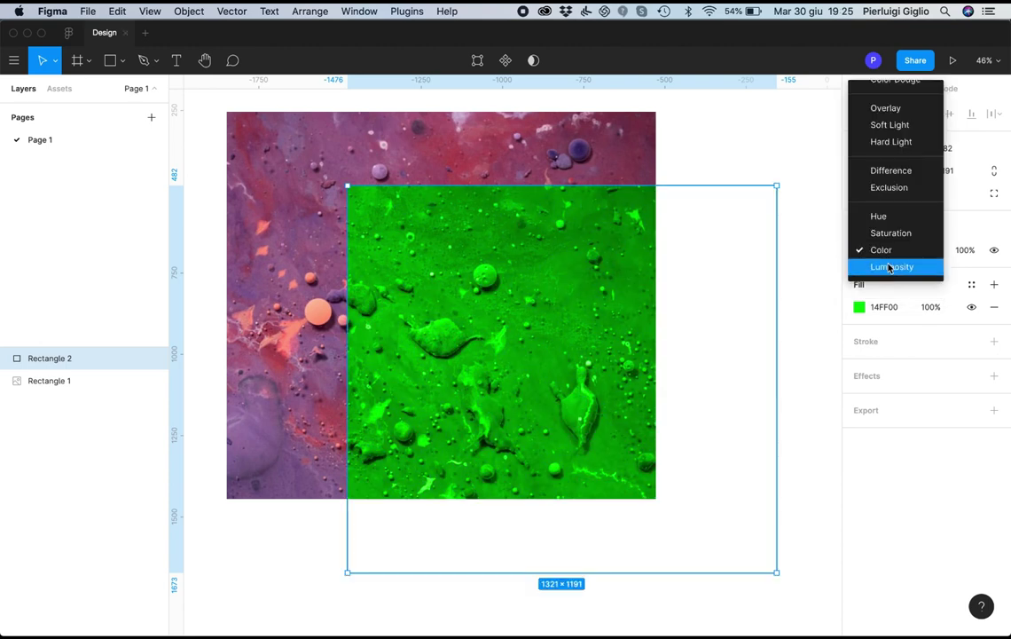
pyautogui.click(890, 268)
pyautogui.click(891, 249)
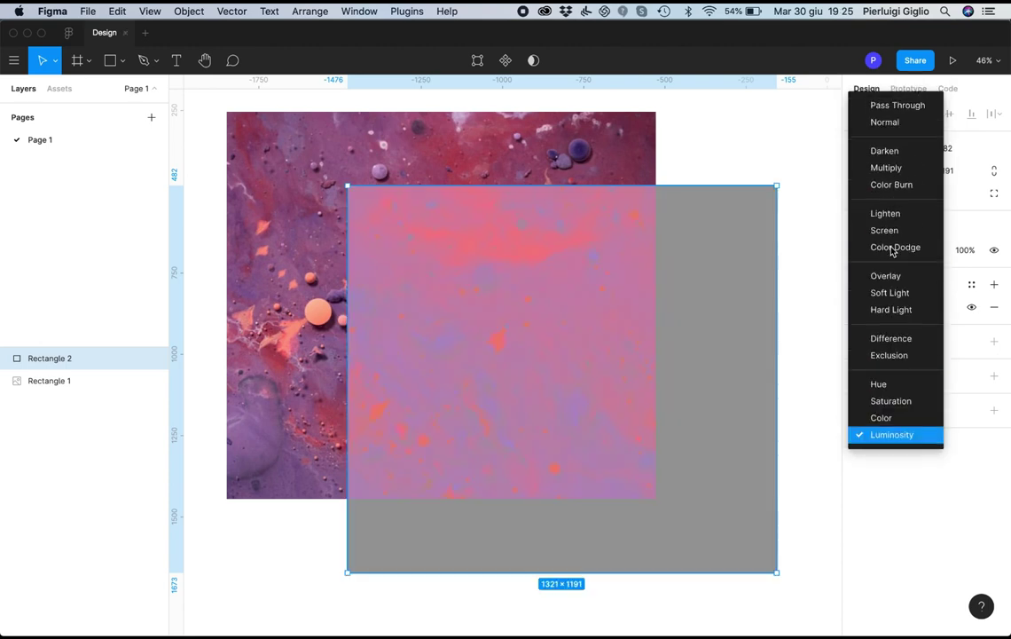
pyautogui.click(873, 105)
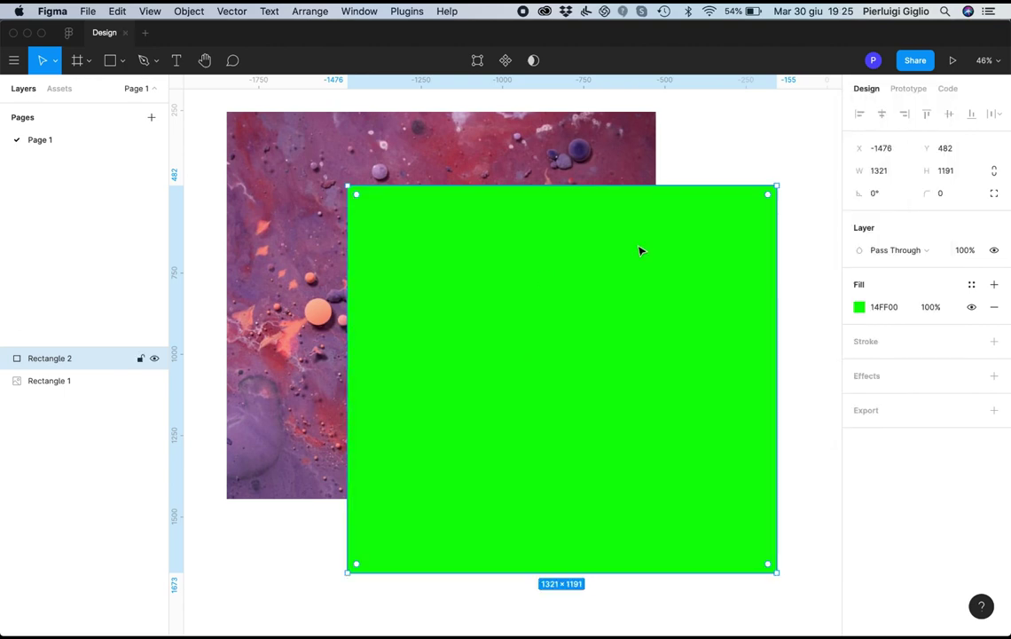
# Step: Set Rectangle 2's green fill blend mode to Screen, then close the colour picker and deselect
pyautogui.scroll(1, 530, 475)
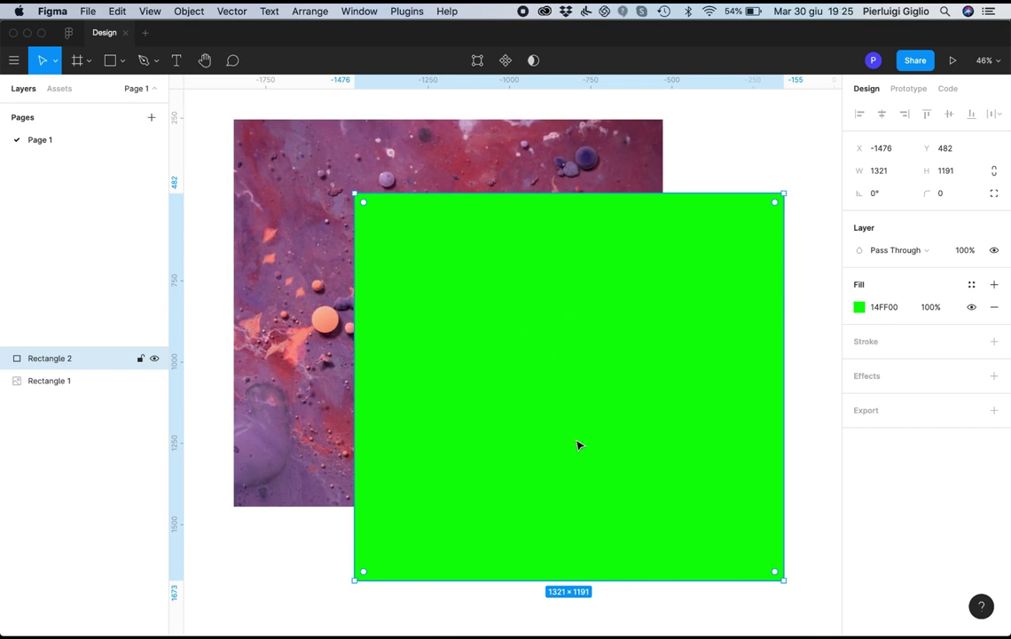
pyautogui.scroll(3, 578, 446)
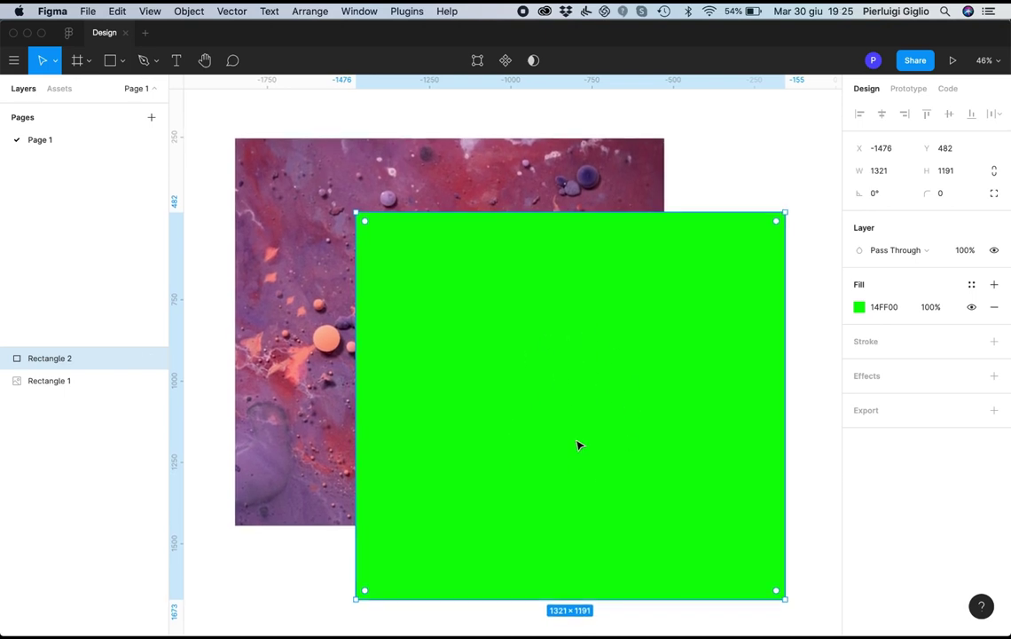
pyautogui.click(859, 307)
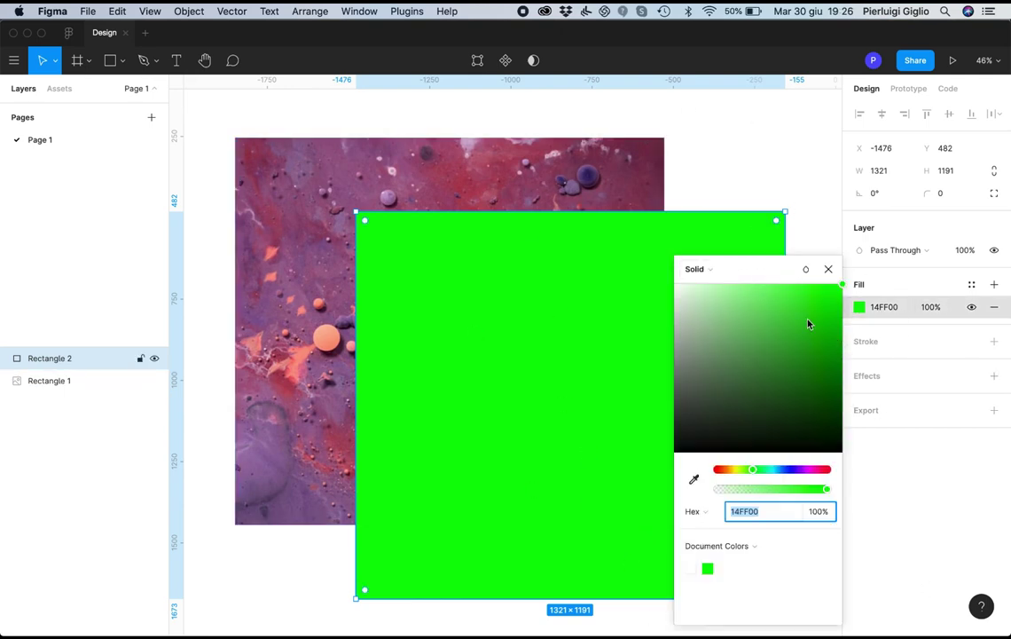
pyautogui.click(805, 269)
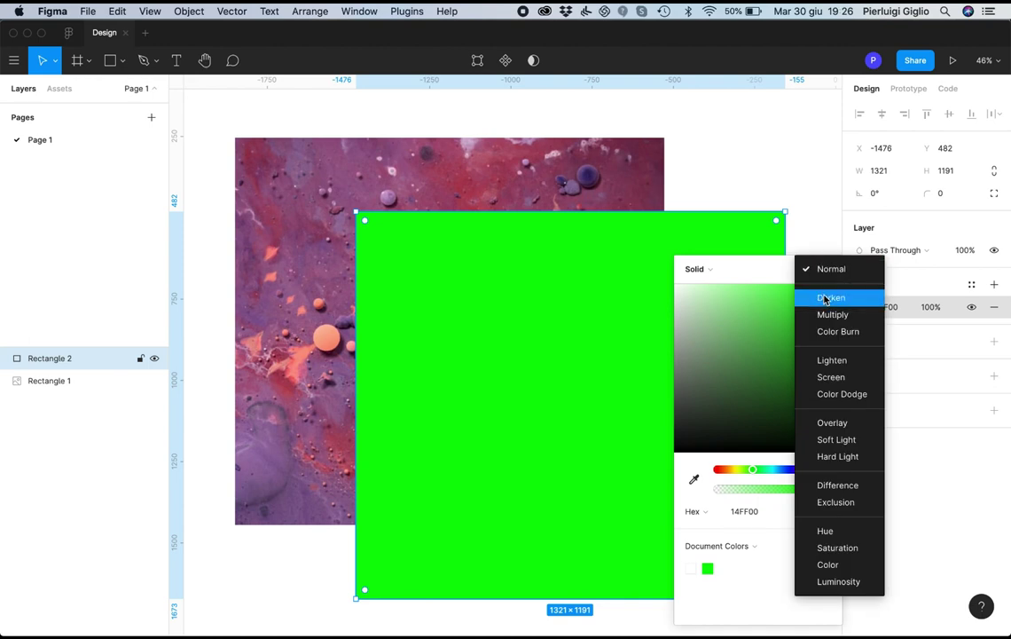
pyautogui.click(722, 275)
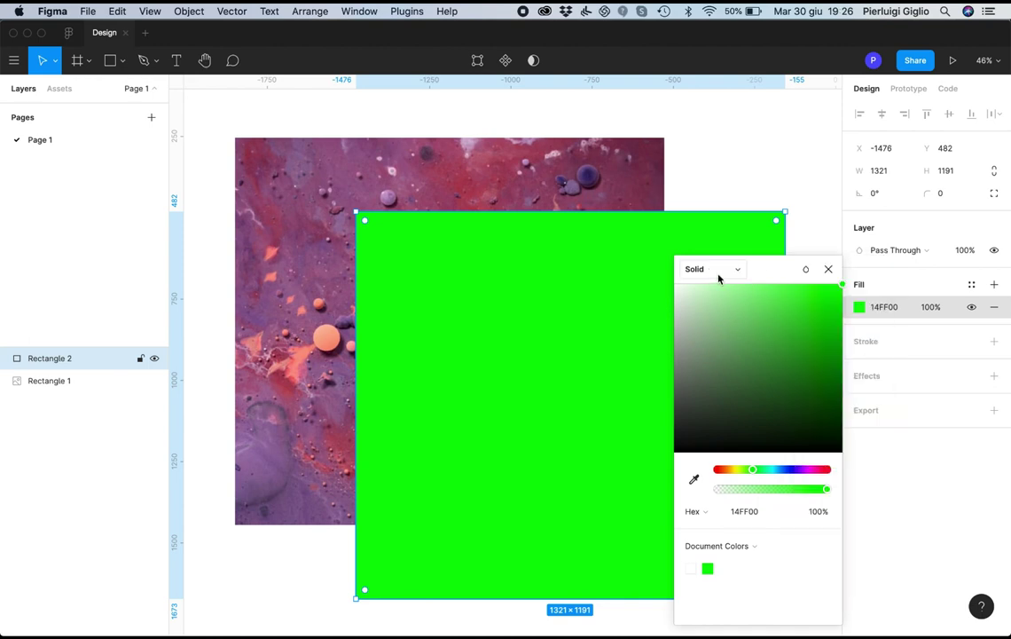
pyautogui.click(722, 276)
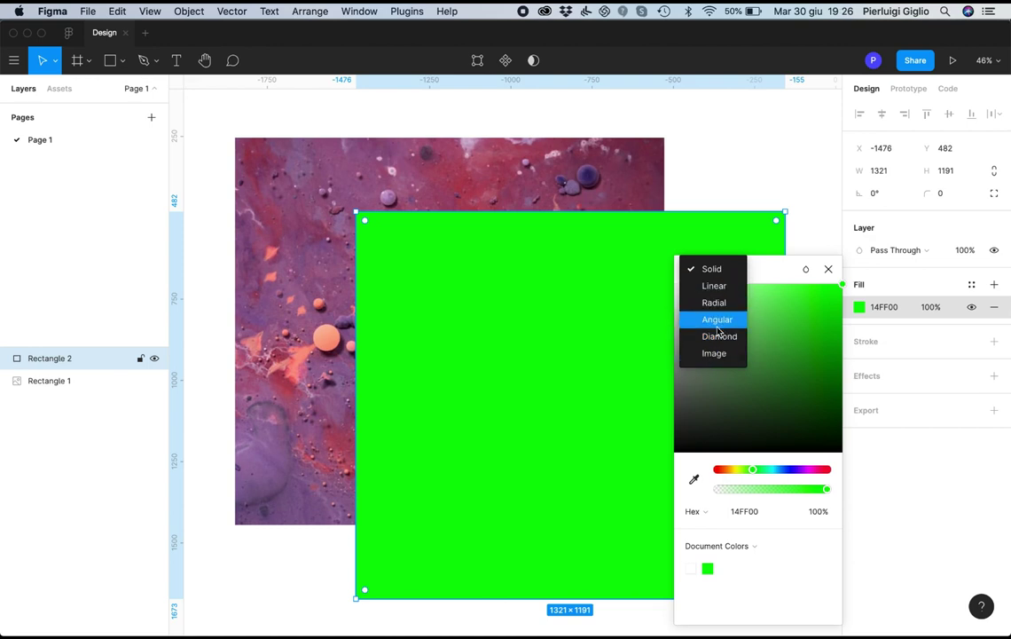
pyautogui.click(807, 269)
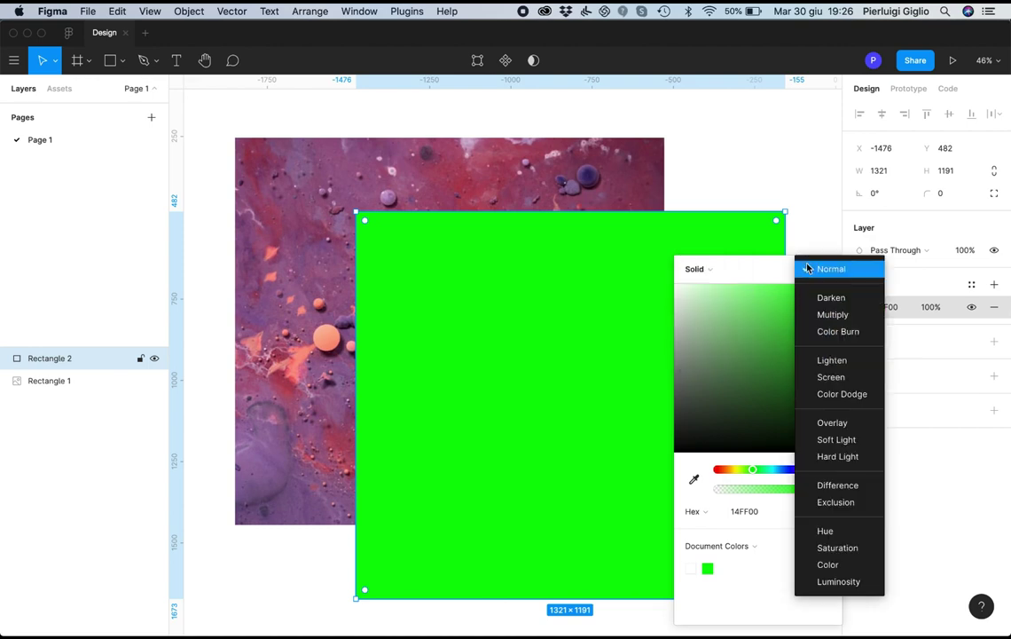
pyautogui.click(861, 381)
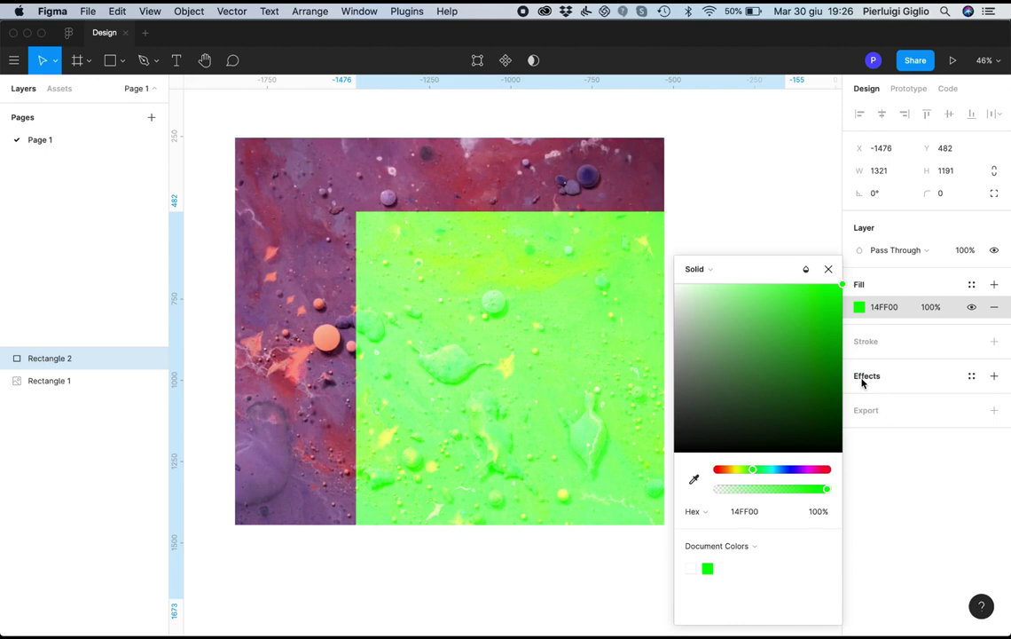
pyautogui.click(759, 184)
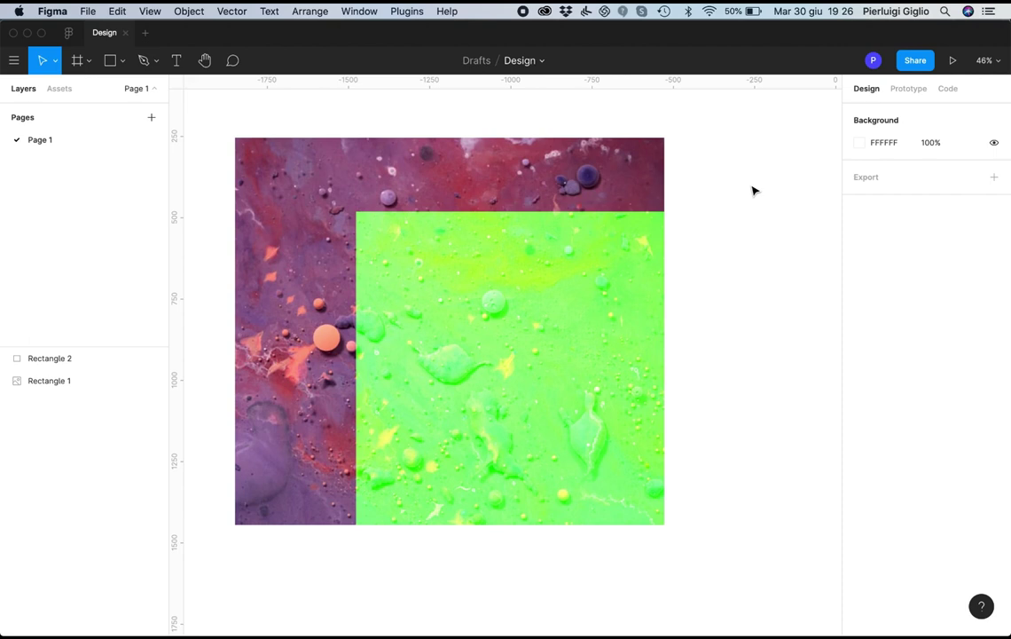
pyautogui.scroll(3, 758, 183)
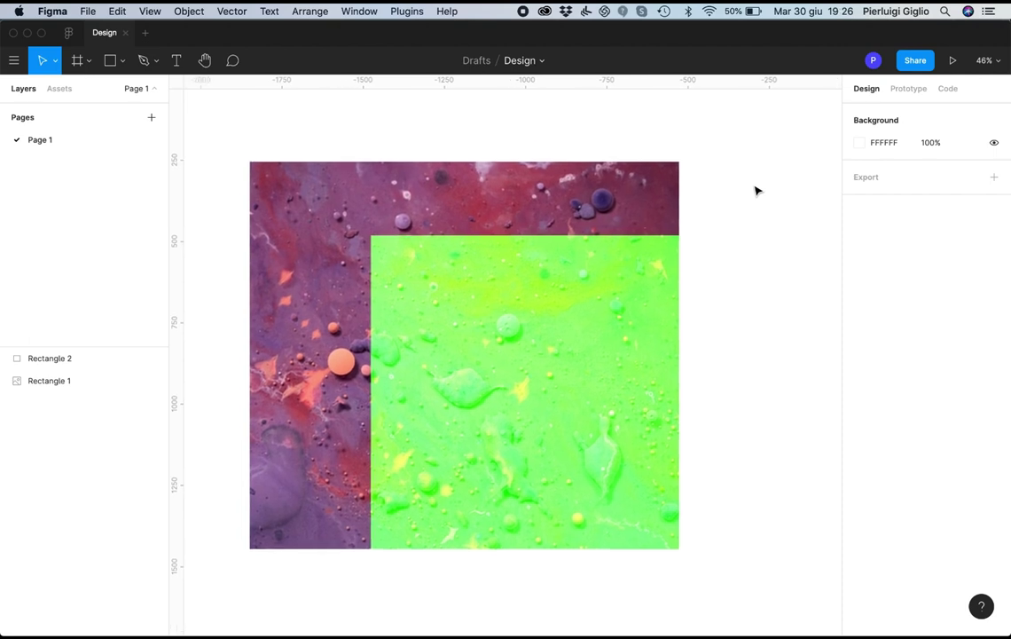
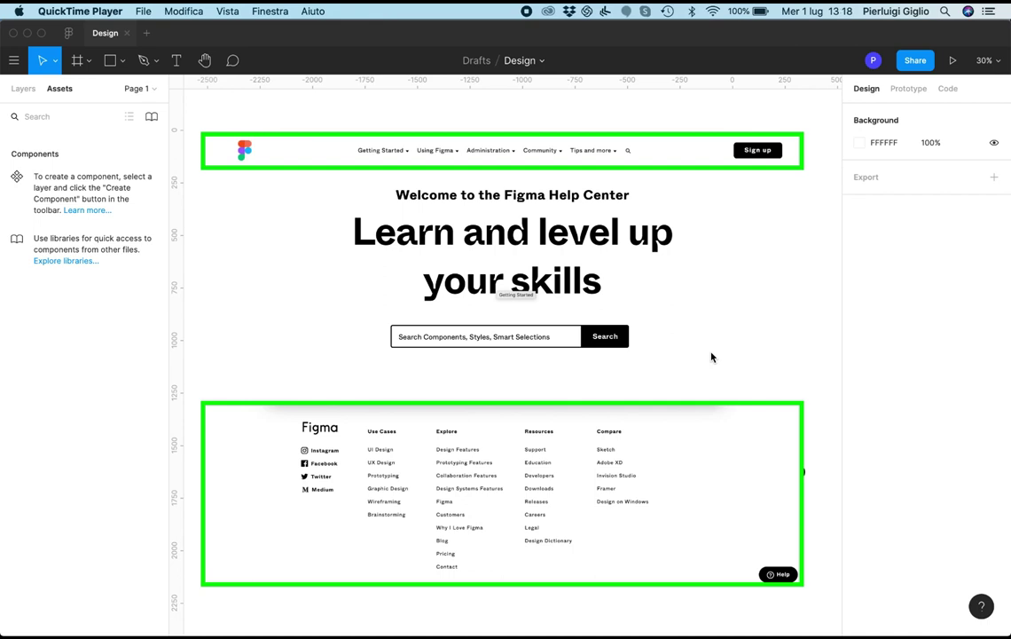
# Step: Draw a wide 1695×499 rectangle on empty canvas and round its corners to 15
pyautogui.hscroll(8, 711, 358)
pyautogui.click(25, 99)
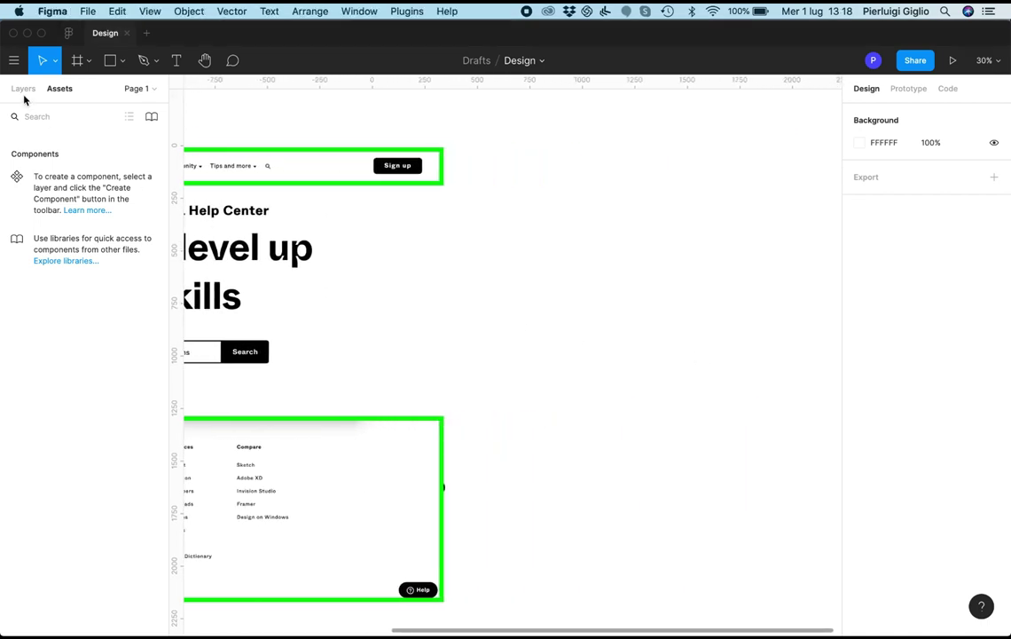
pyautogui.click(25, 96)
pyautogui.hscroll(5, 420, 203)
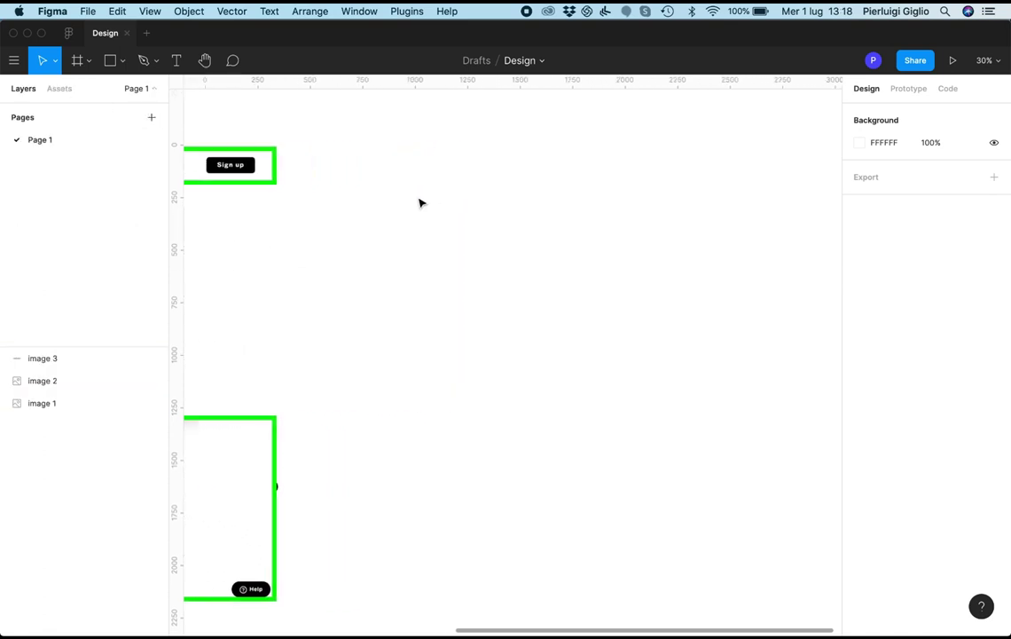
pyautogui.click(111, 60)
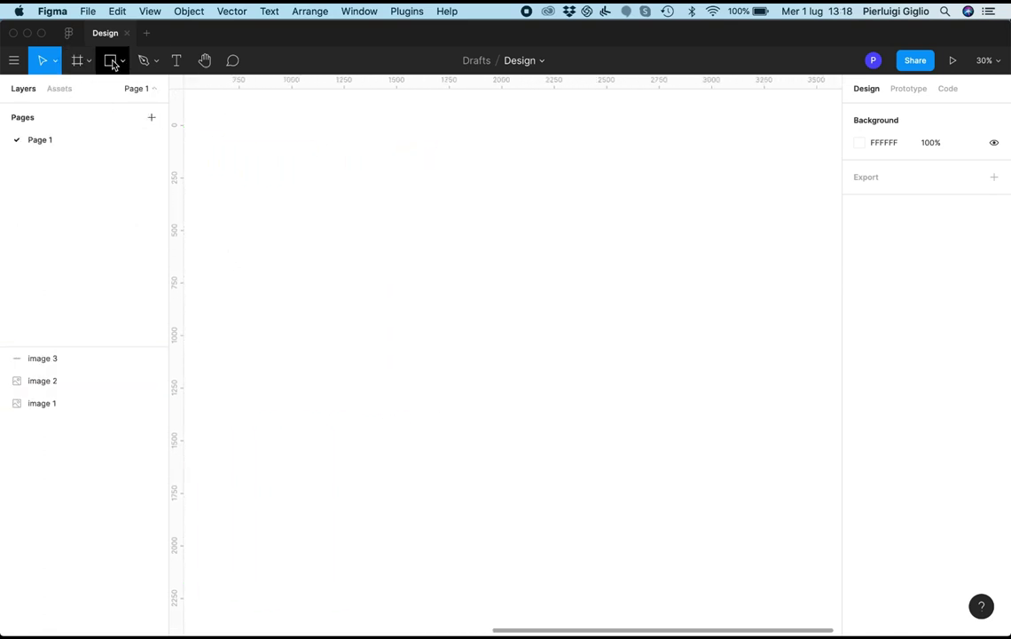
pyautogui.moveTo(335, 195); pyautogui.dragTo(690, 299)
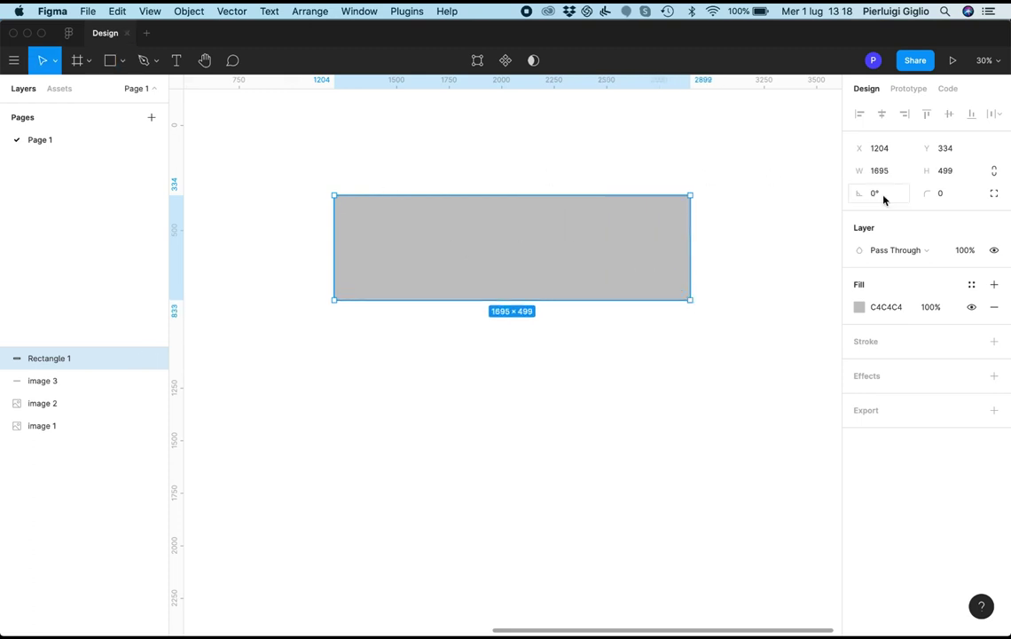
pyautogui.click(949, 191)
pyautogui.write('15')
pyautogui.press('Return')
# Step: Move the rectangle down to Y 832 and fill it bright blue (436CFF)
pyautogui.moveTo(618, 232); pyautogui.dragTo(607, 337)
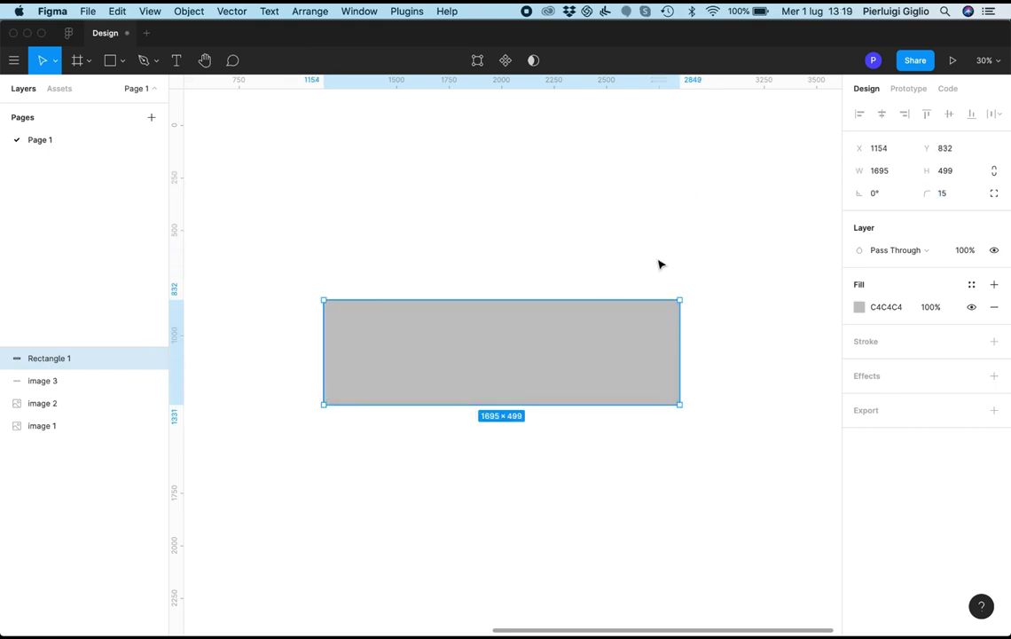
pyautogui.click(858, 307)
pyautogui.moveTo(776, 472); pyautogui.dragTo(786, 470)
pyautogui.click(793, 338)
pyautogui.click(839, 285)
pyautogui.moveTo(795, 297); pyautogui.dragTo(799, 283)
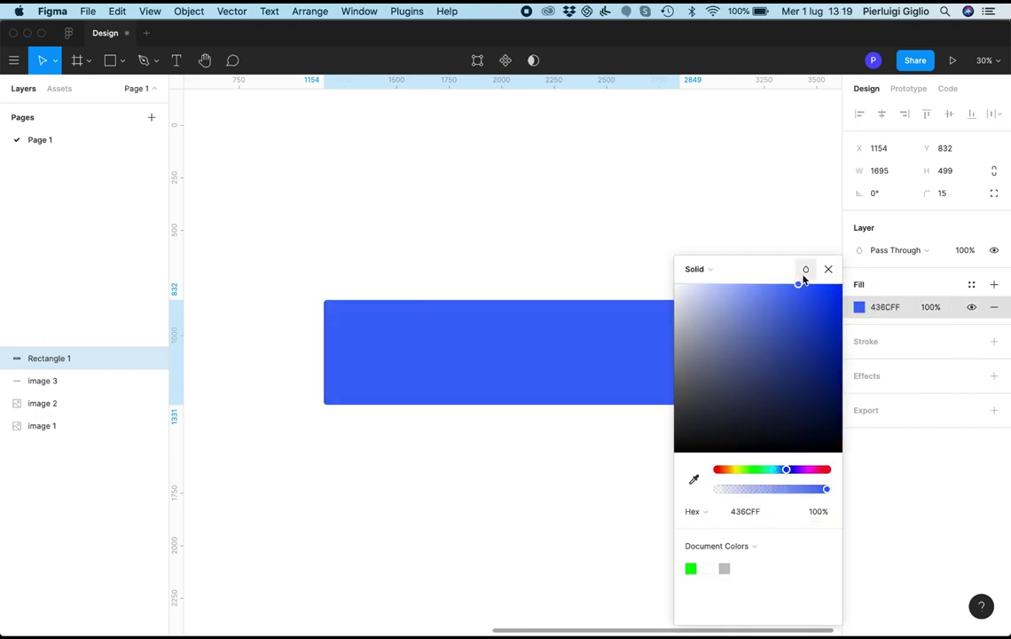
pyautogui.click(562, 200)
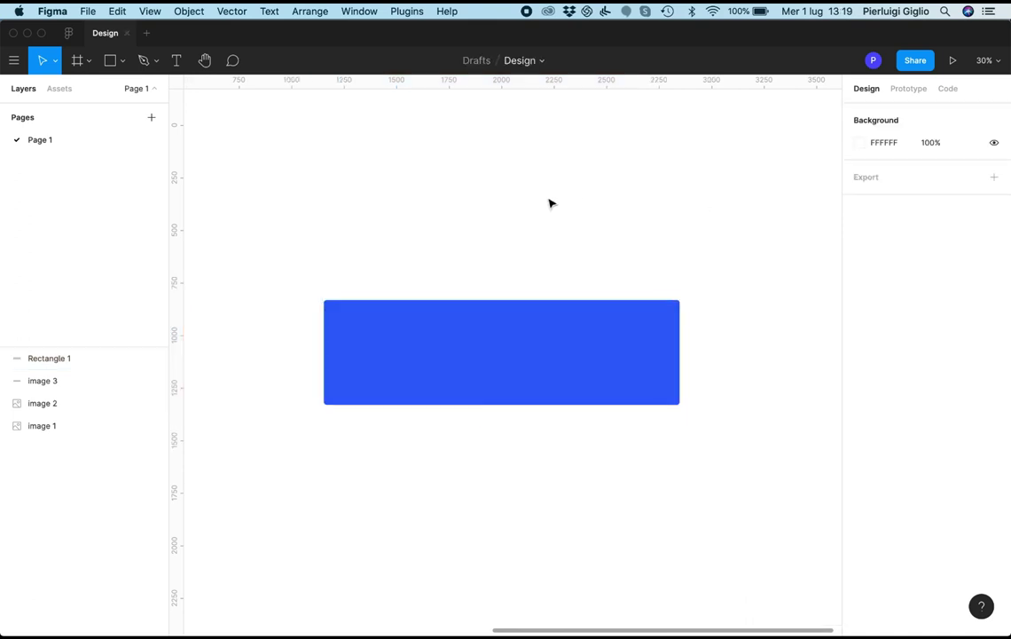
# Step: Add a 'Button' text label, enlarge it to size 362 and centre it on the rectangle
pyautogui.press('t')
pyautogui.click(392, 352)
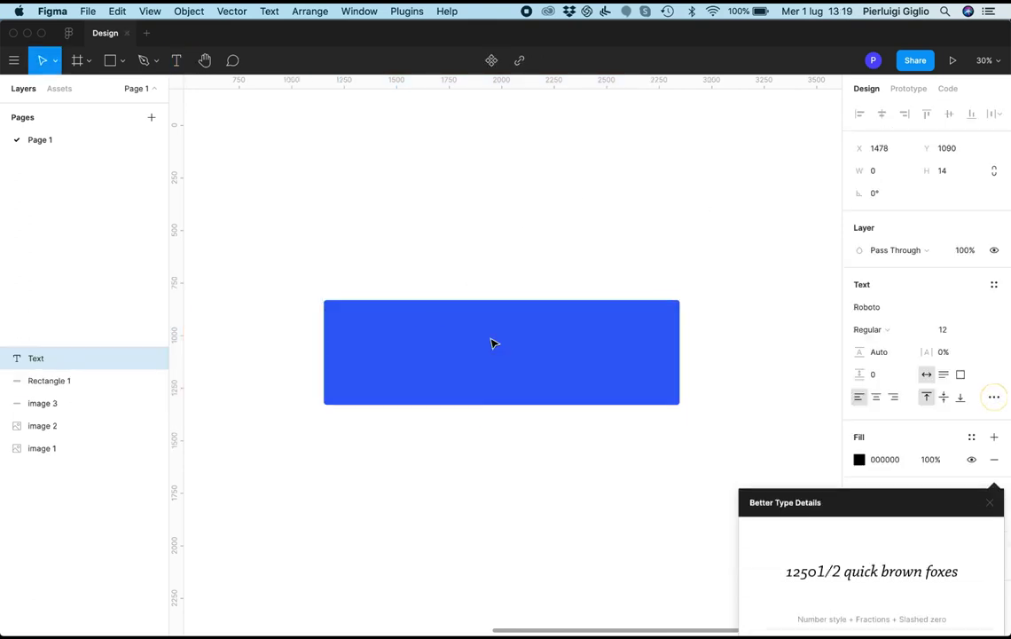
pyautogui.write('But')
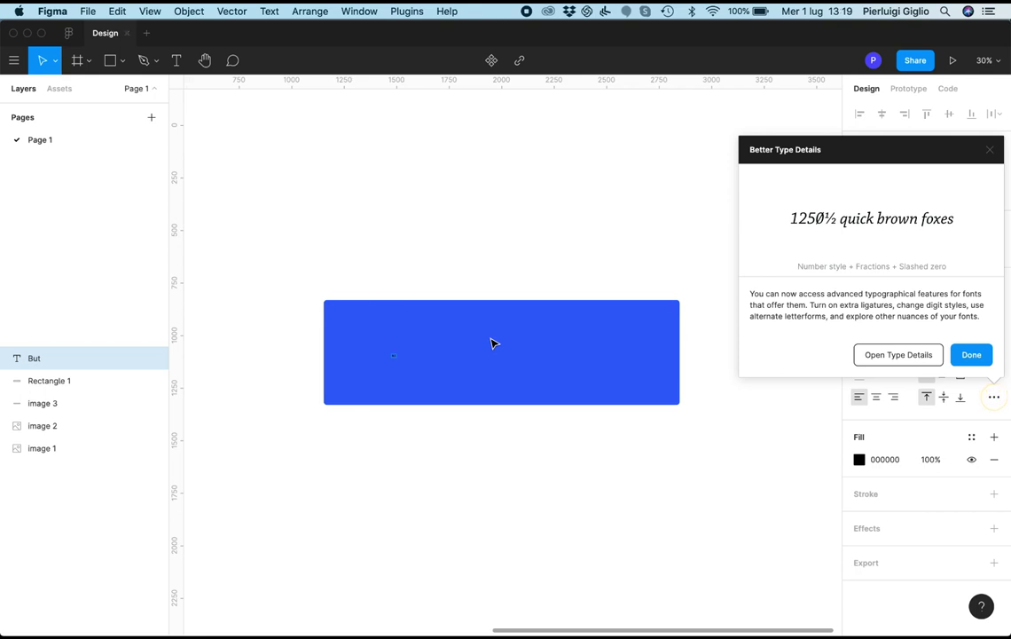
pyautogui.write('ton')
pyautogui.press('Escape')
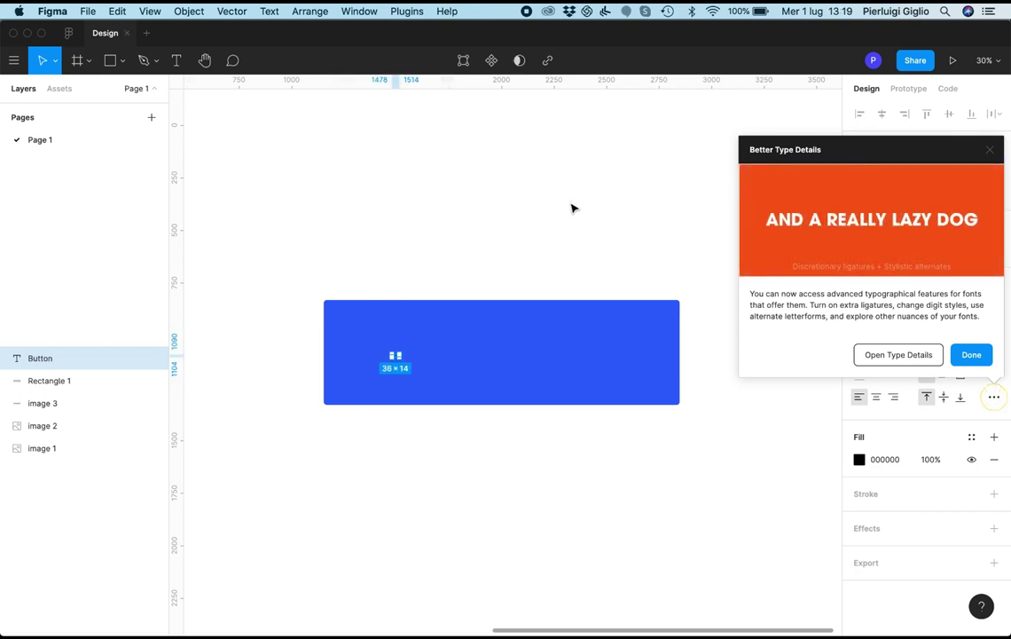
pyautogui.click(989, 149)
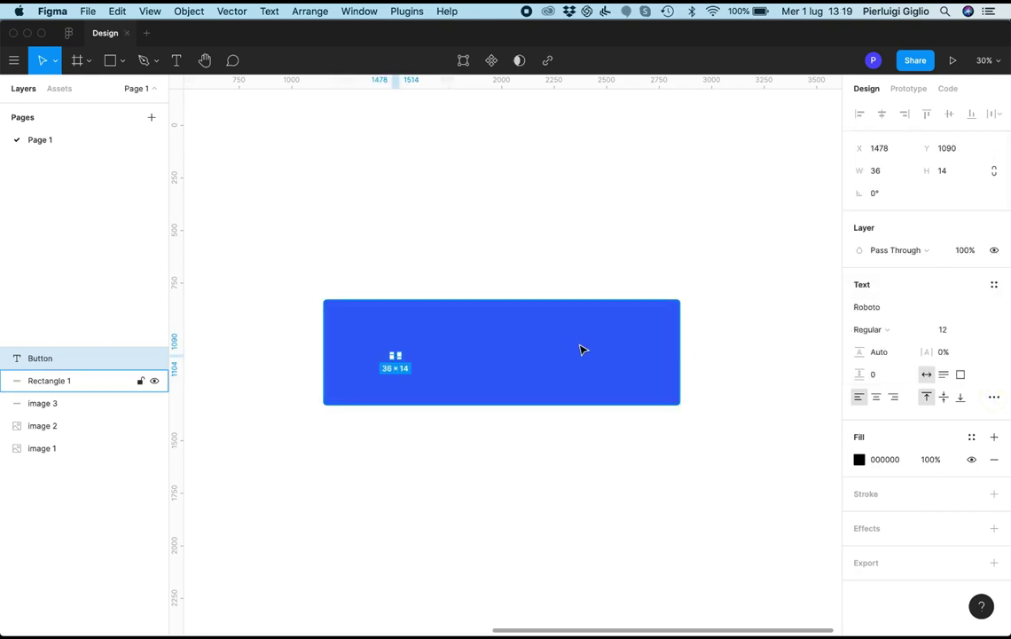
pyautogui.click(944, 329)
pyautogui.write('22')
pyautogui.press('Return')
pyautogui.hotkey('shift', 'Up')
pyautogui.hotkey('shift', 'Up')
pyautogui.hotkey('shift', 'Up')
pyautogui.hotkey('shift', 'Up')
pyautogui.hotkey('shift', 'Up')
pyautogui.hotkey('shift', 'Up')
pyautogui.hotkey('shift', 'Up')
pyautogui.hotkey('shift', 'Up')
pyautogui.hotkey('shift', 'Up')
pyautogui.hotkey('shift', 'Up')
pyautogui.hotkey('shift', 'Up')
pyautogui.hotkey('shift', 'Up')
pyautogui.hotkey('shift', 'Up')
pyautogui.hotkey('shift', 'Up')
pyautogui.hotkey('shift', 'Up')
pyautogui.hotkey('shift', 'Up')
pyautogui.hotkey('shift', 'Up')
pyautogui.hotkey('shift', 'Up')
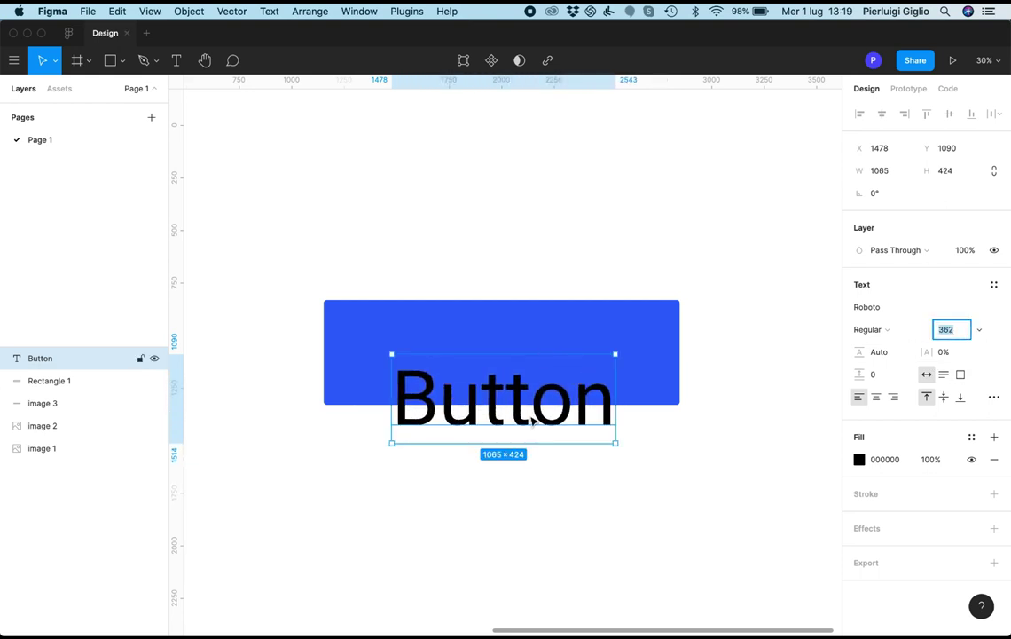
pyautogui.moveTo(532, 423); pyautogui.dragTo(535, 377)
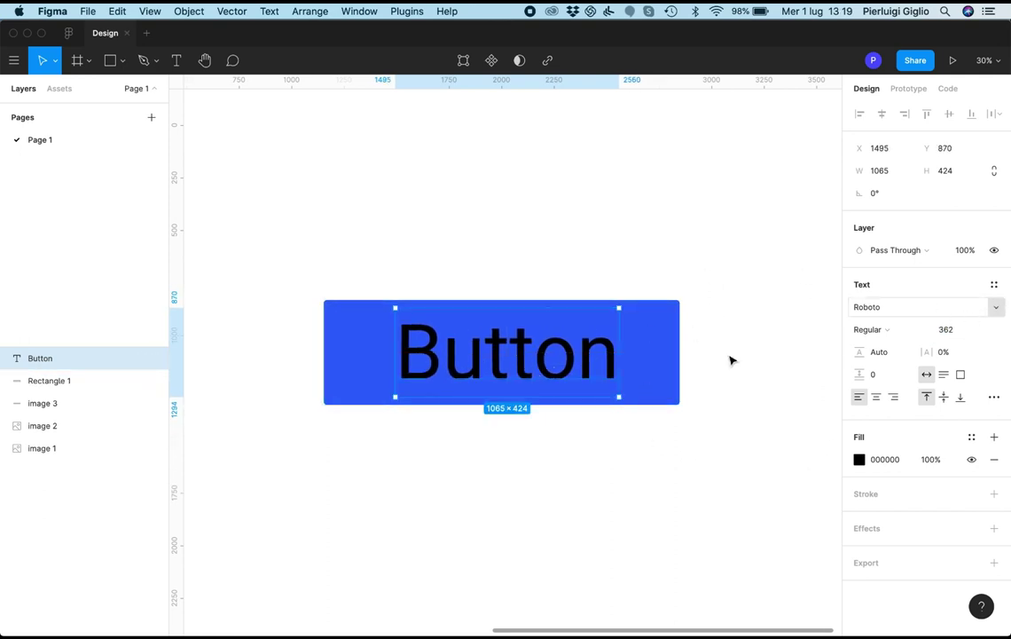
pyautogui.moveTo(492, 353); pyautogui.dragTo(488, 351)
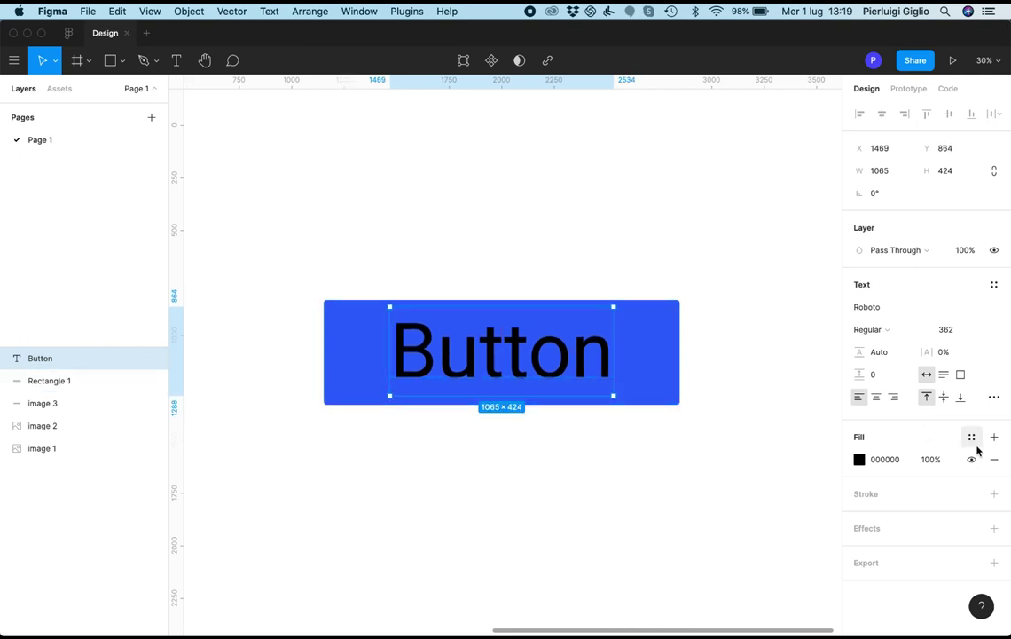
# Step: Make the label white (FFFFFF) and Roboto Bold, then select it together with the rectangle
pyautogui.click(859, 459)
pyautogui.write('ffffff')
pyautogui.press('Return')
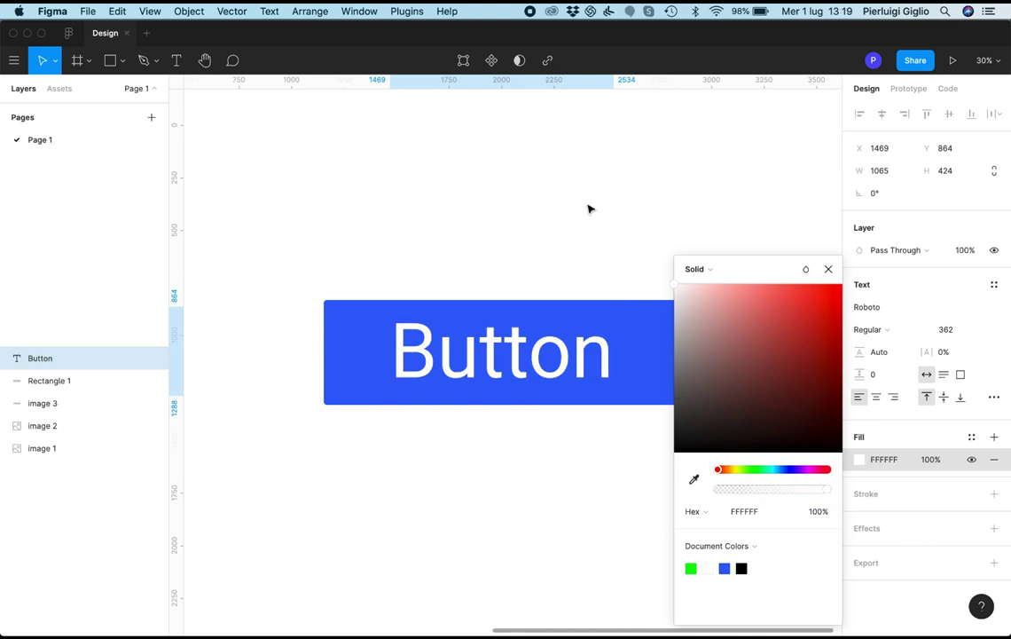
pyautogui.click(587, 208)
pyautogui.click(40, 357)
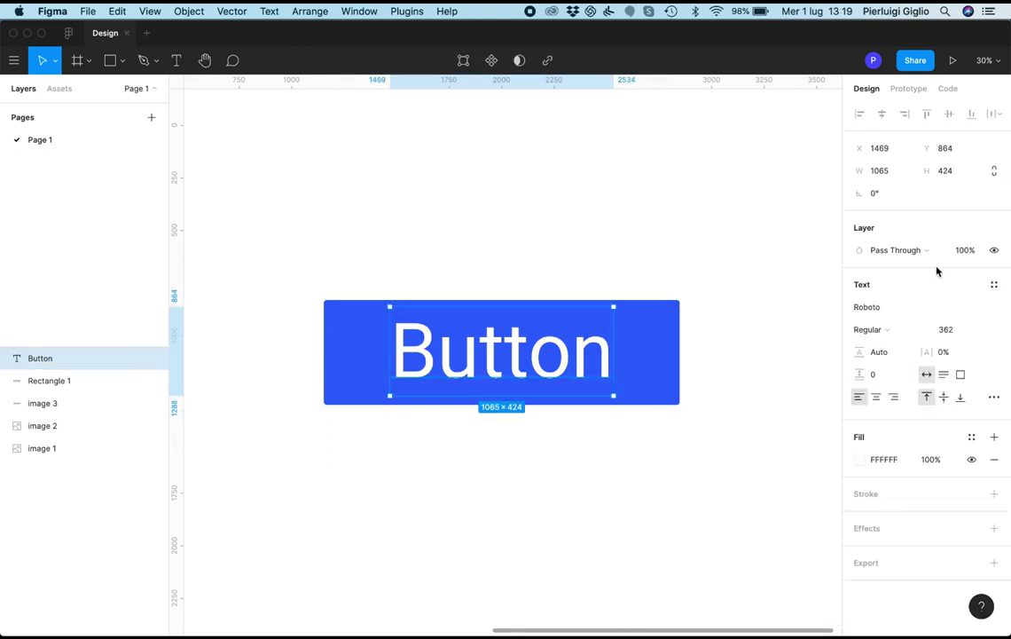
pyautogui.click(891, 329)
pyautogui.click(896, 361)
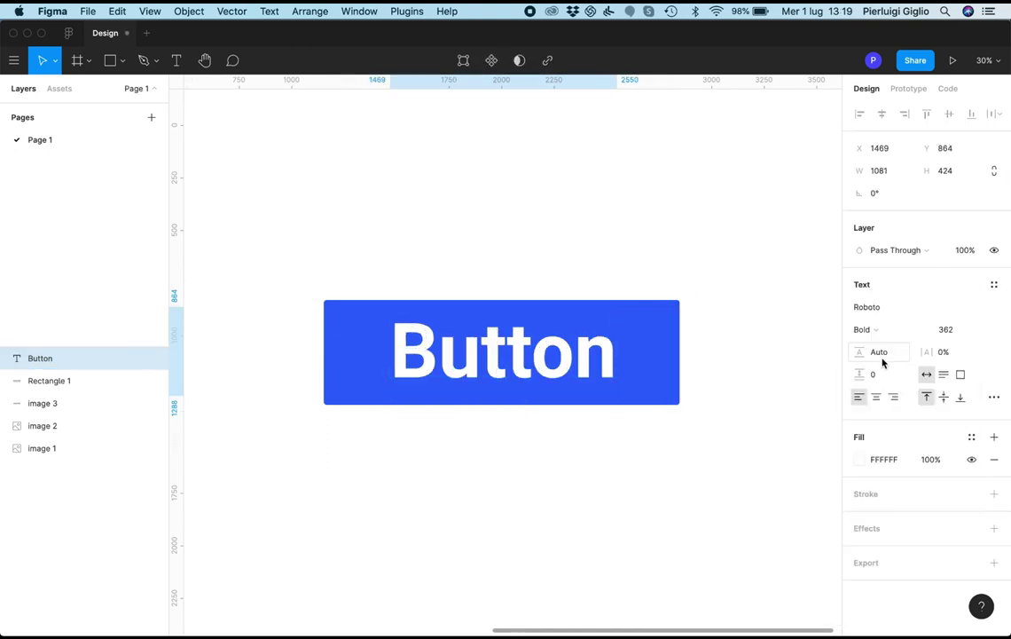
pyautogui.moveTo(501, 319); pyautogui.dragTo(500, 320)
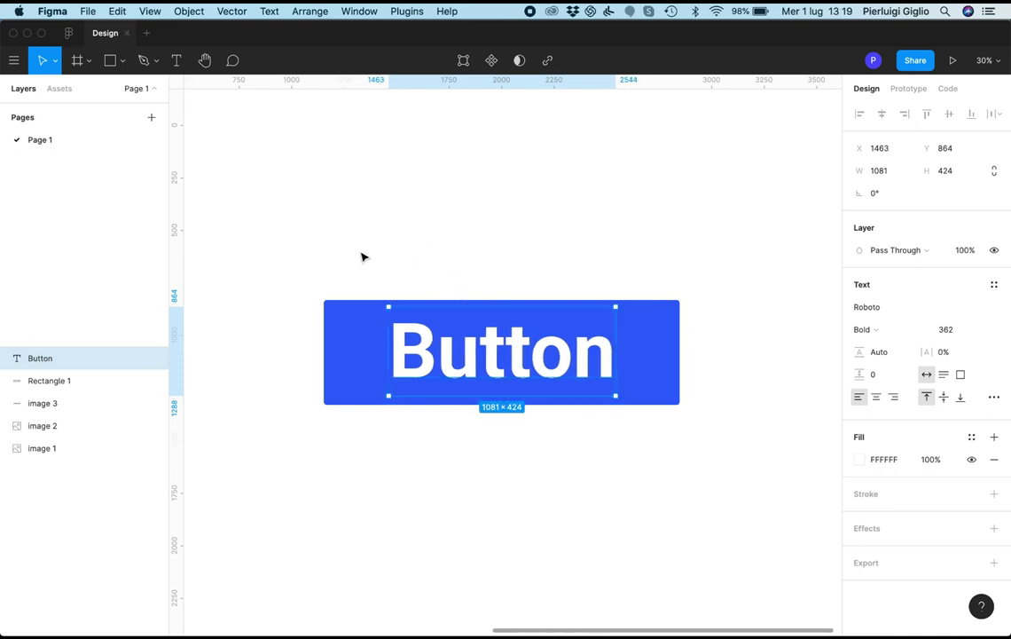
pyautogui.moveTo(362, 258); pyautogui.dragTo(691, 449)
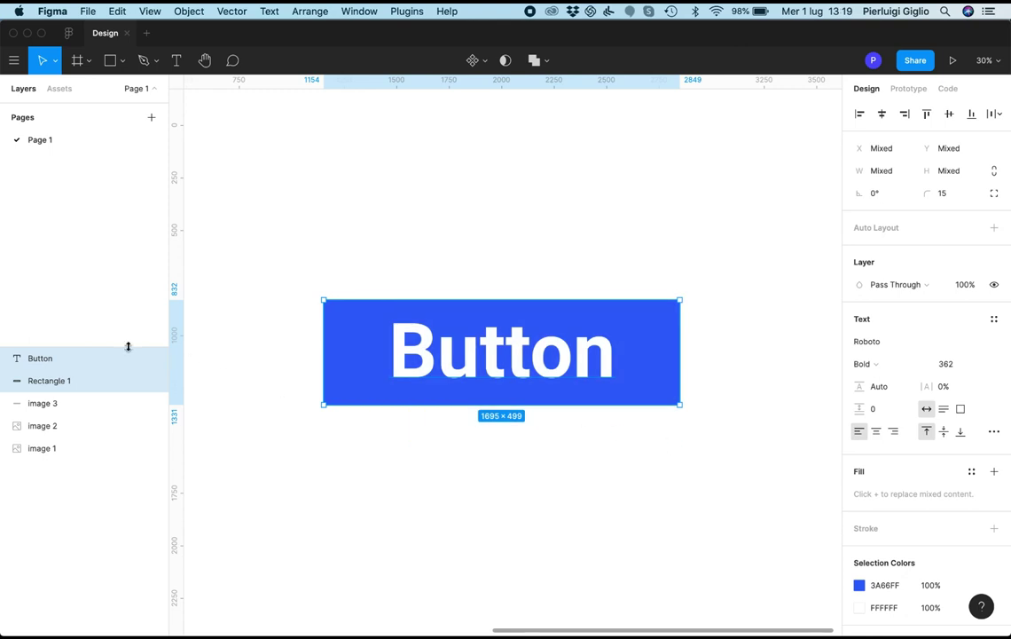
# Step: Group the blue rectangle and Button label as Group 1 and convert it into a component
pyautogui.rightClick(512, 241)
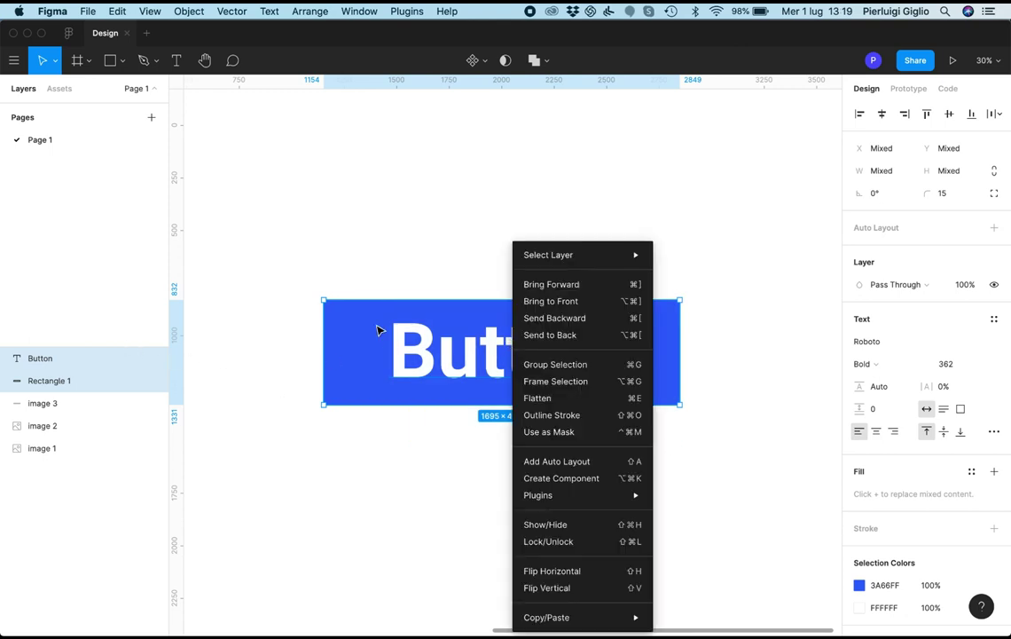
pyautogui.click(553, 365)
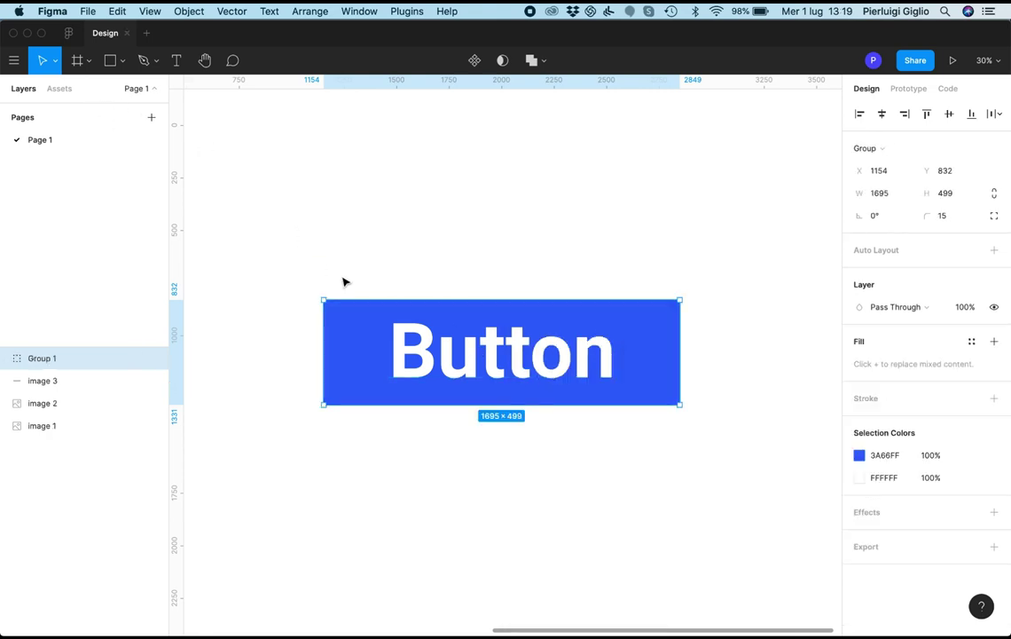
pyautogui.rightClick(452, 348)
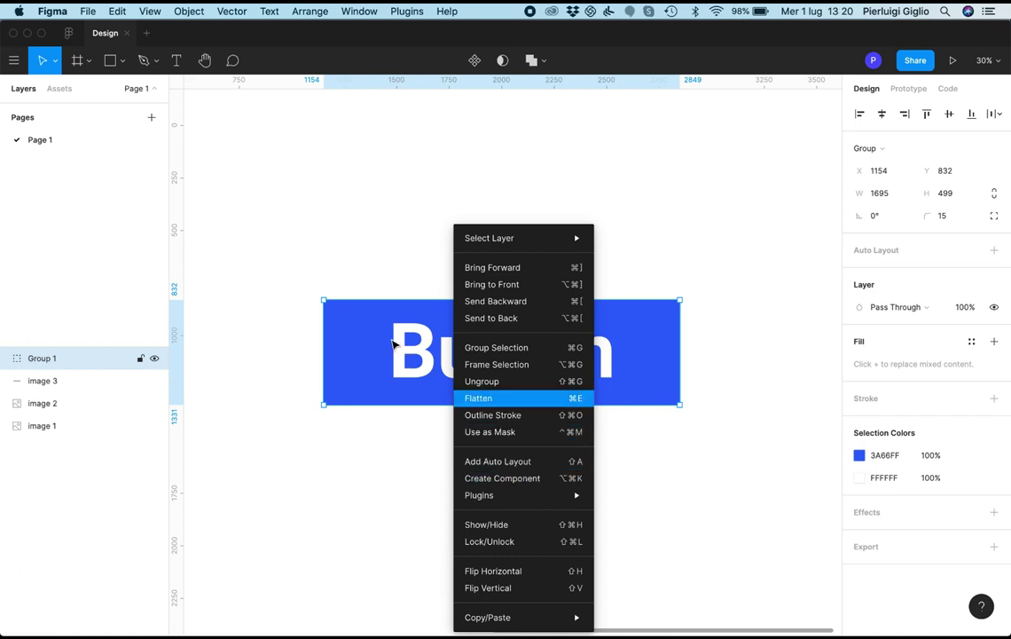
pyautogui.click(349, 302)
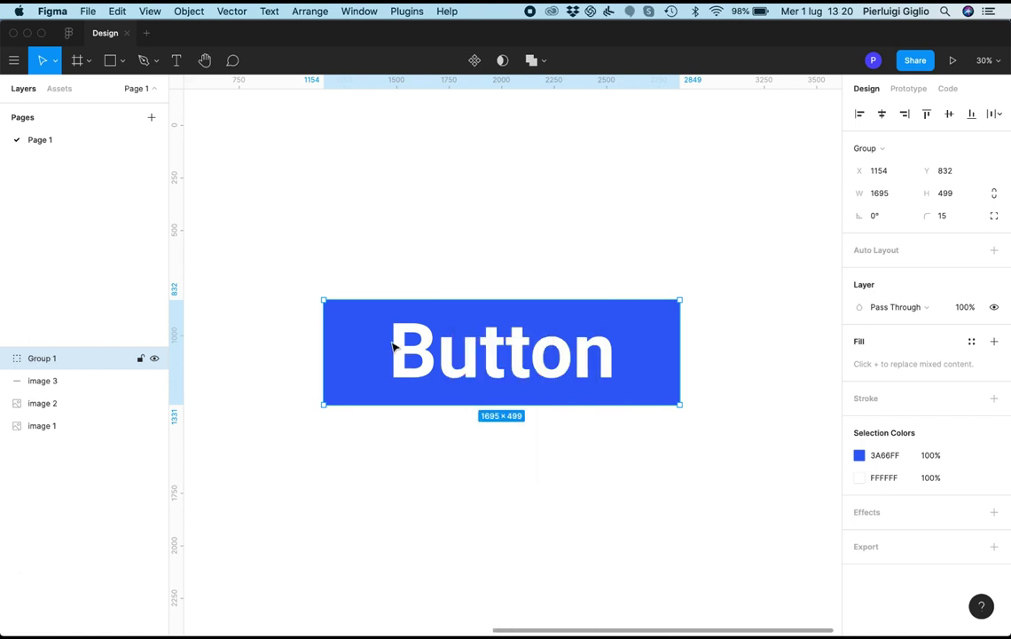
pyautogui.click(475, 62)
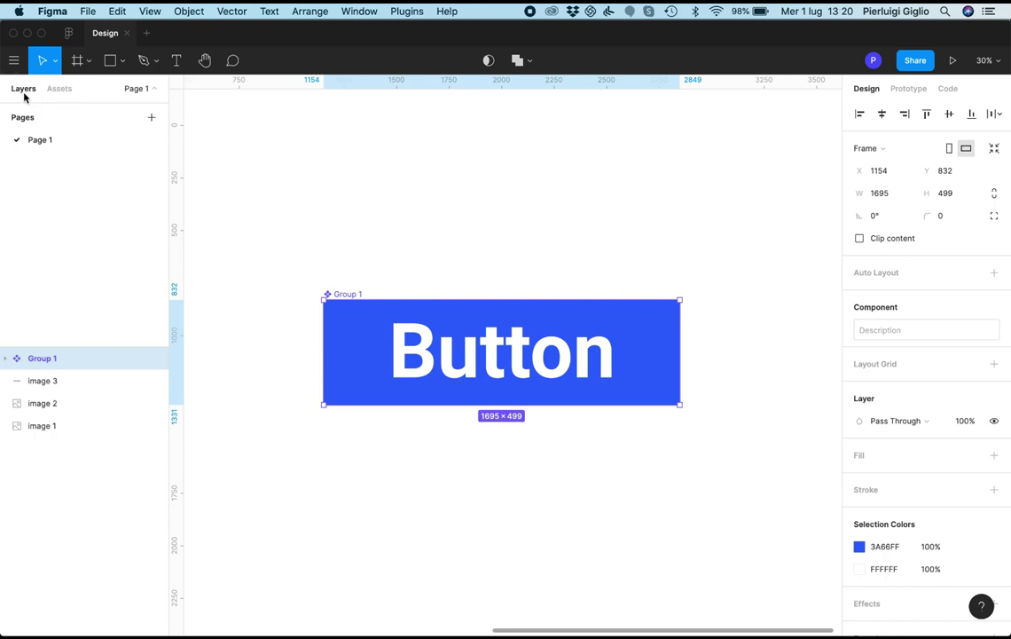
# Step: Switch the Assets local components to grid thumbnails to preview the Button component, then deselect
pyautogui.click(62, 88)
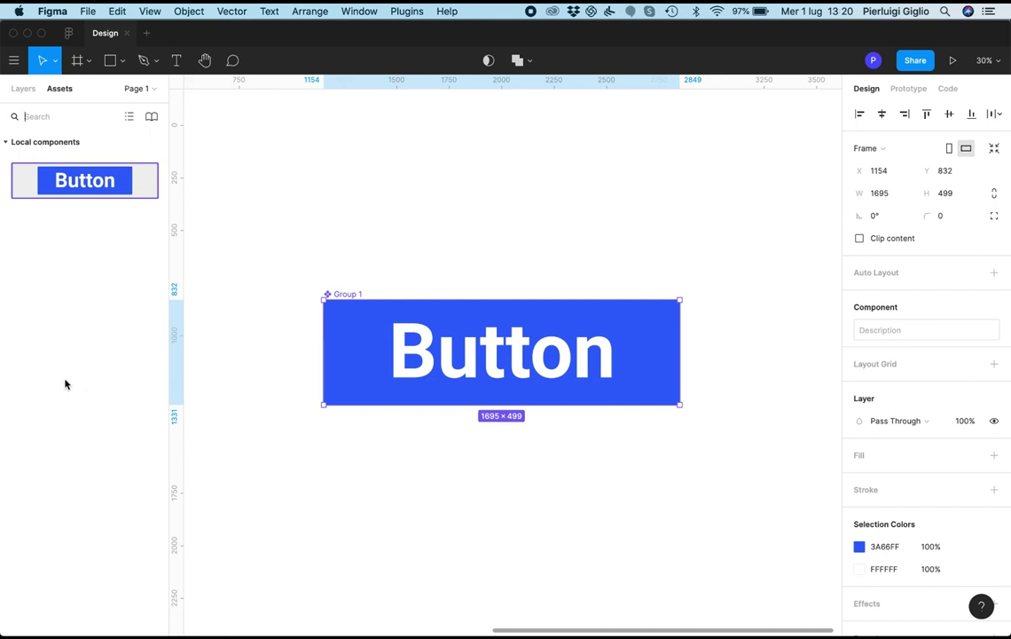
pyautogui.click(129, 119)
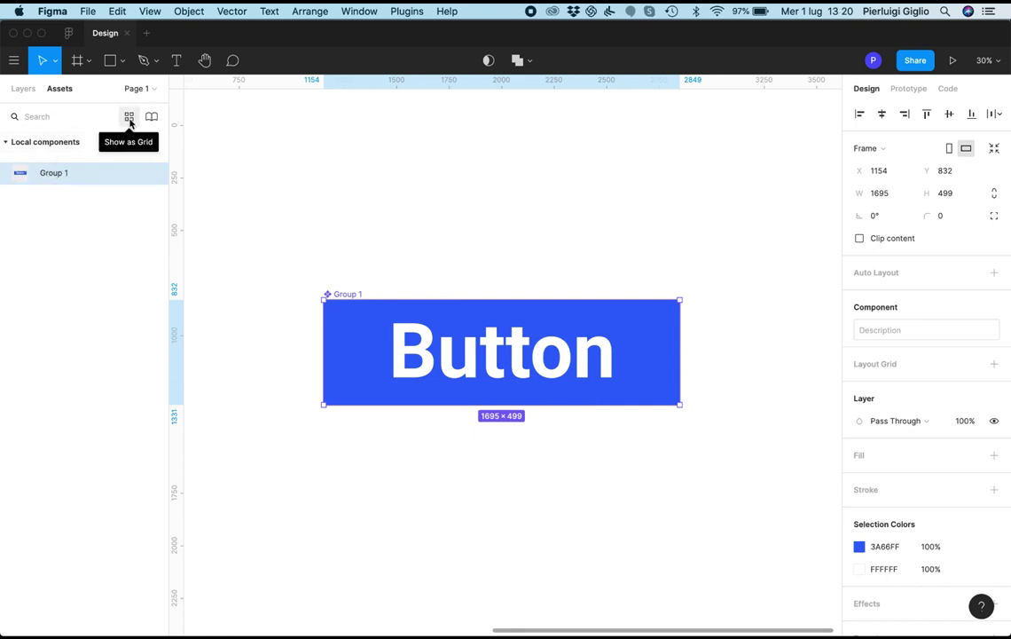
pyautogui.click(129, 119)
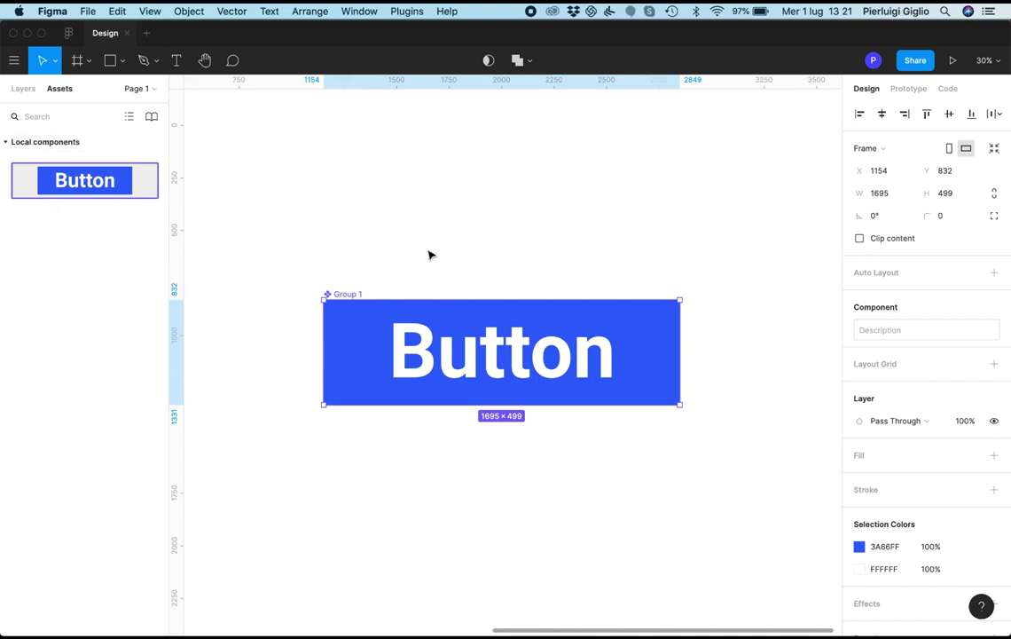
pyautogui.scroll(-3, 428, 255)
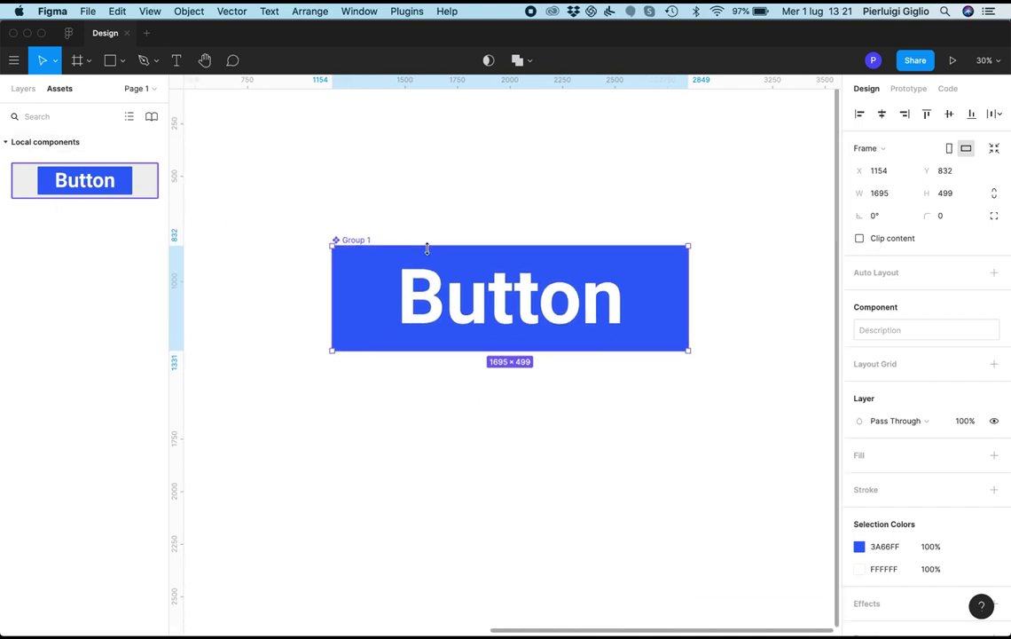
pyautogui.hscroll(2, 428, 255)
pyautogui.scroll(-1, 428, 255)
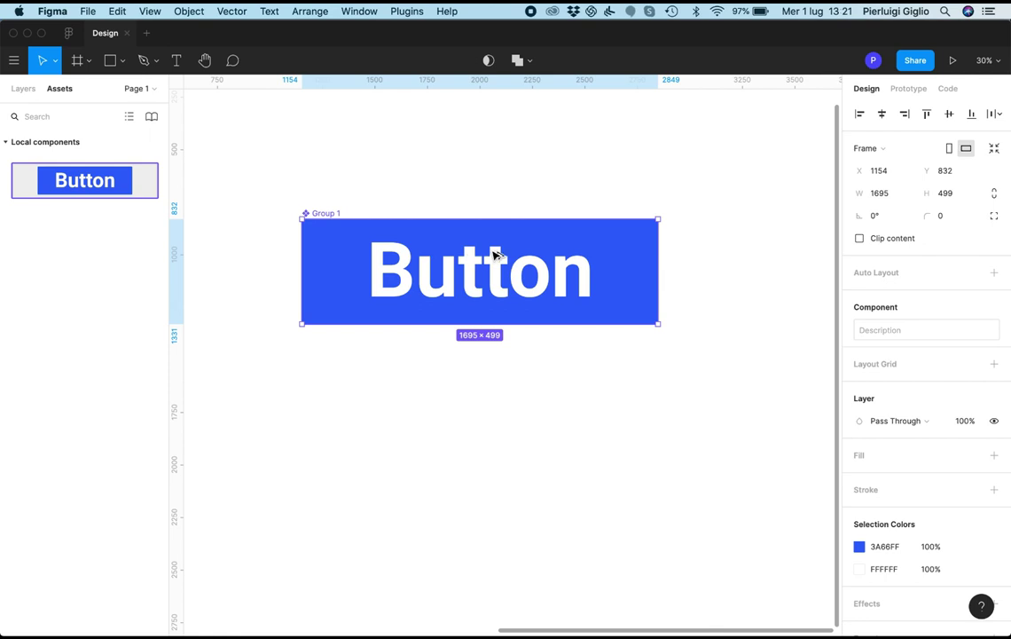
pyautogui.press('Escape')
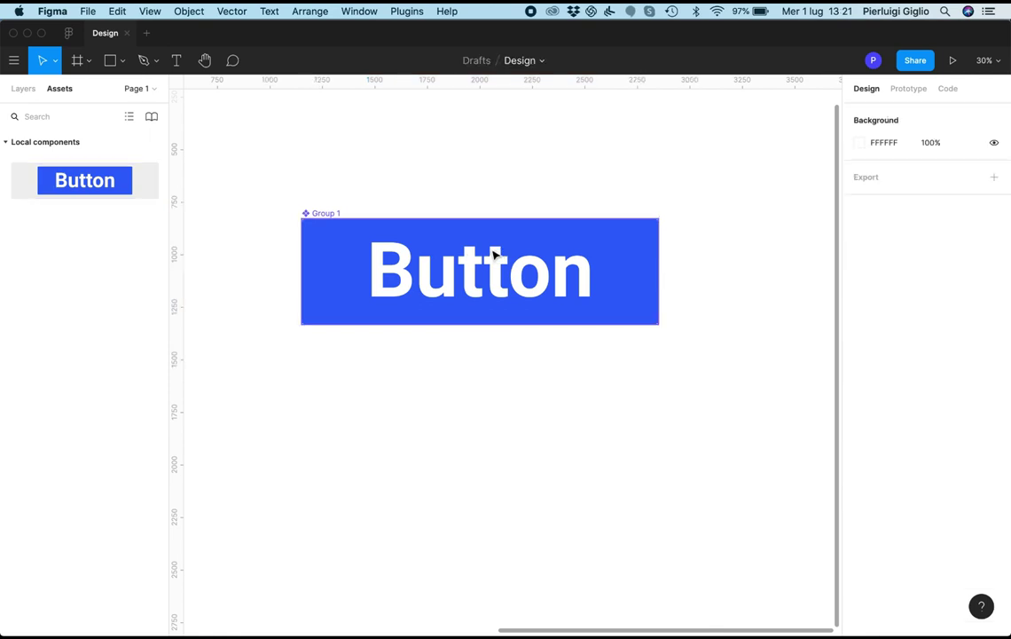
# Step: Copy Group 1 and paste the duplicate button below the original
pyautogui.click(23, 89)
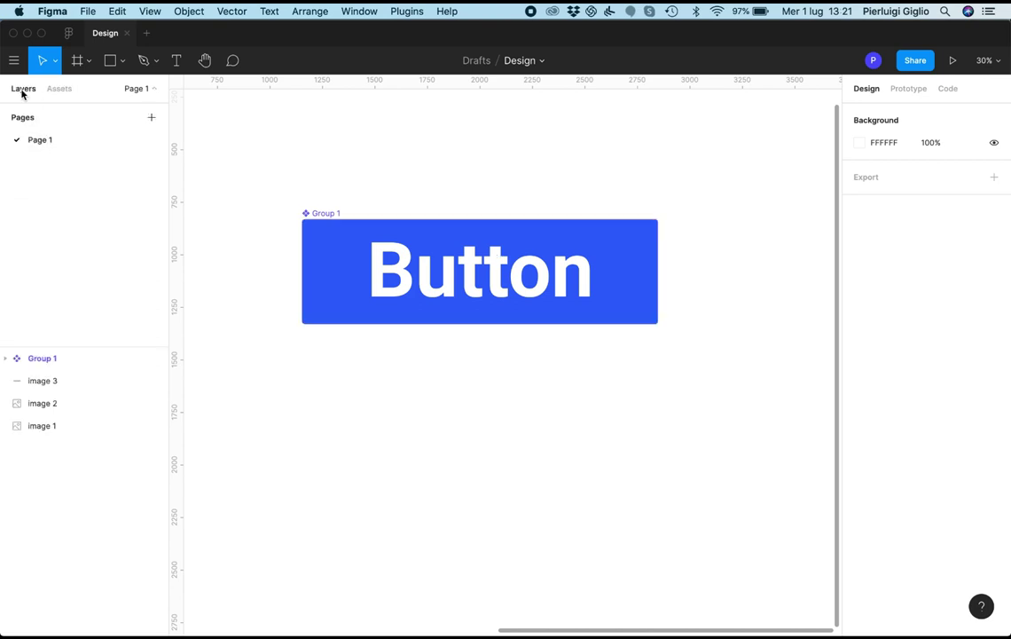
pyautogui.click(387, 263)
pyautogui.press('super+c')
pyautogui.press('super+v')
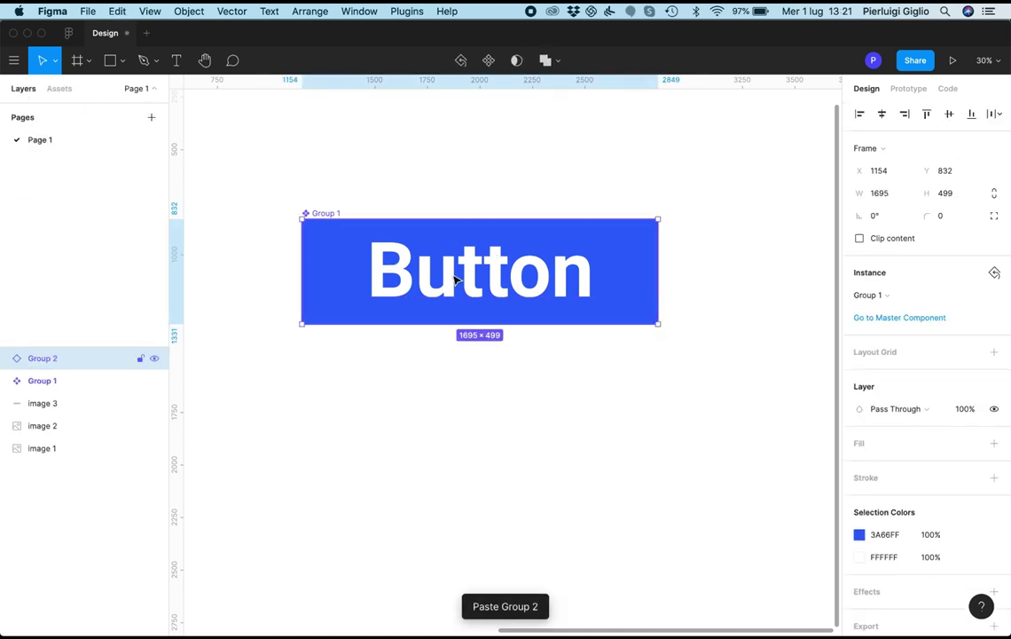
pyautogui.moveTo(406, 253); pyautogui.dragTo(433, 435)
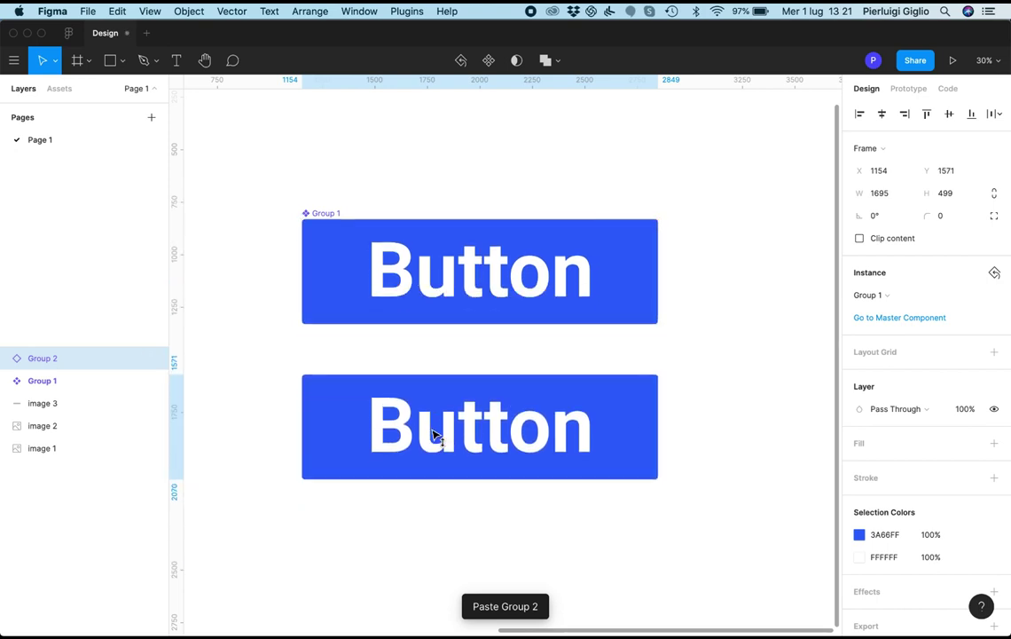
pyautogui.scroll(2, 433, 435)
pyautogui.scroll(-4, 432, 434)
pyautogui.scroll(-3, 433, 434)
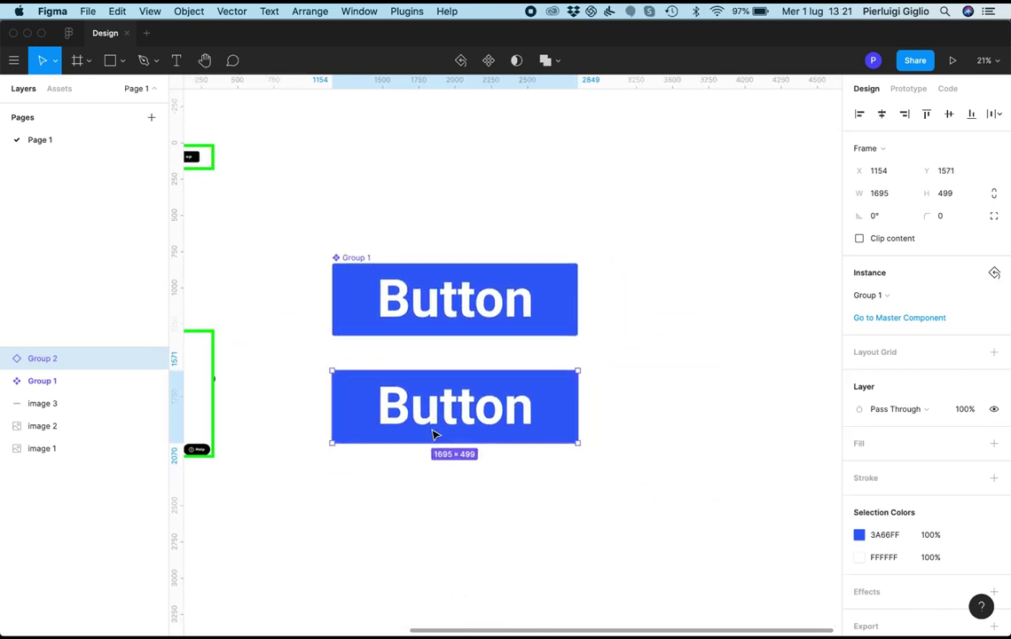
# Step: Duplicate both buttons as a pair to the right, then select Rectangle 1 inside Group 1
pyautogui.moveTo(243, 197); pyautogui.dragTo(610, 431)
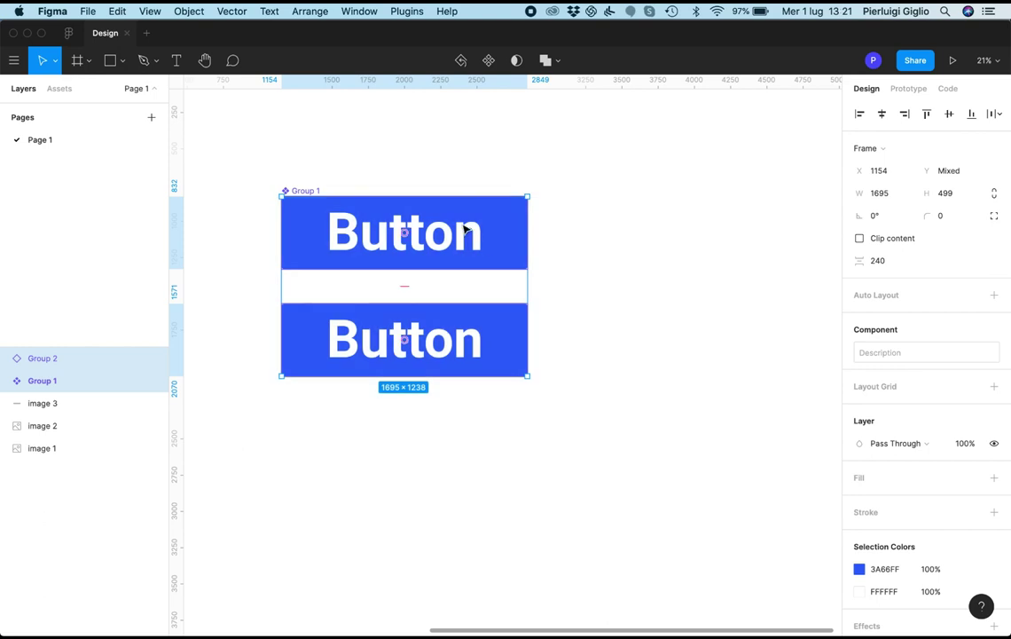
pyautogui.press('super+c')
pyautogui.press('super+v')
pyautogui.moveTo(338, 225); pyautogui.dragTo(624, 253)
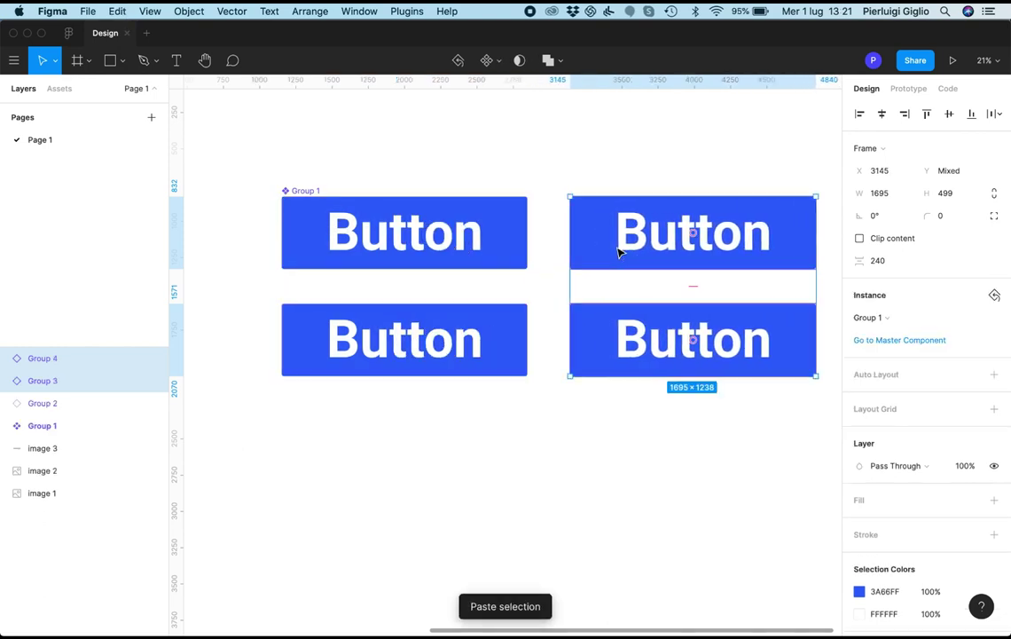
pyautogui.hscroll(5, 623, 250)
pyautogui.scroll(2, 524, 153)
pyautogui.hscroll(-3, 524, 153)
pyautogui.click(522, 165)
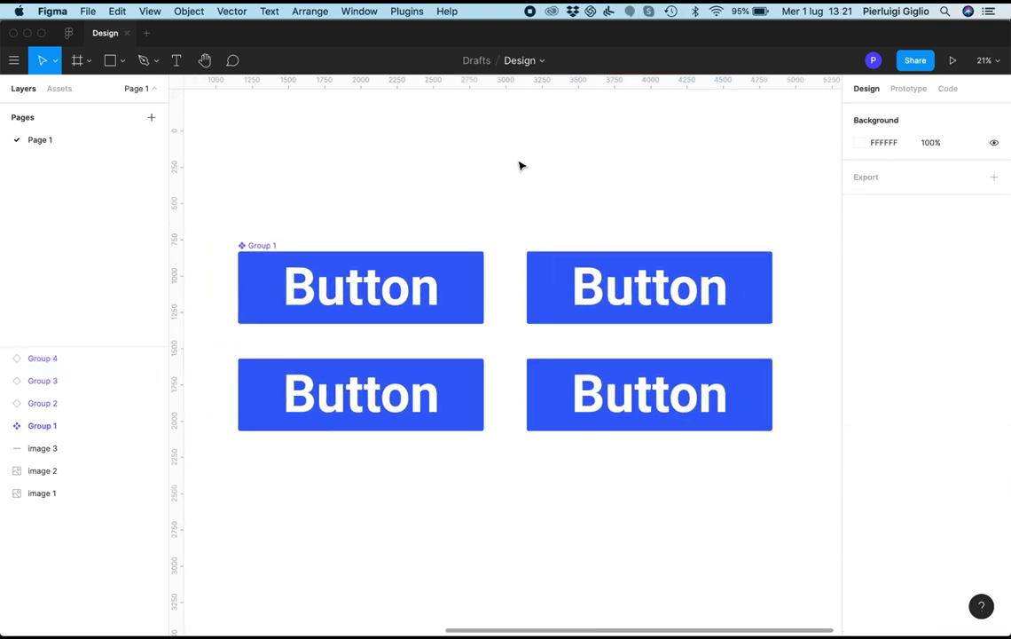
pyautogui.click(466, 280)
pyautogui.doubleClick(466, 281)
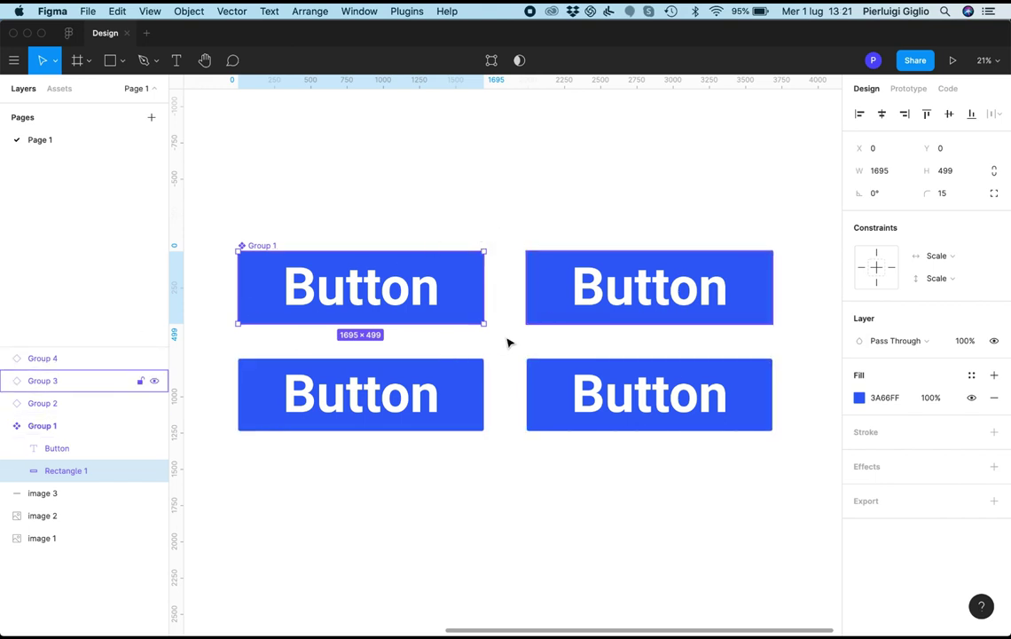
# Step: Change the button rectangle's fill to bright green 00F636
pyautogui.click(858, 398)
pyautogui.click(752, 469)
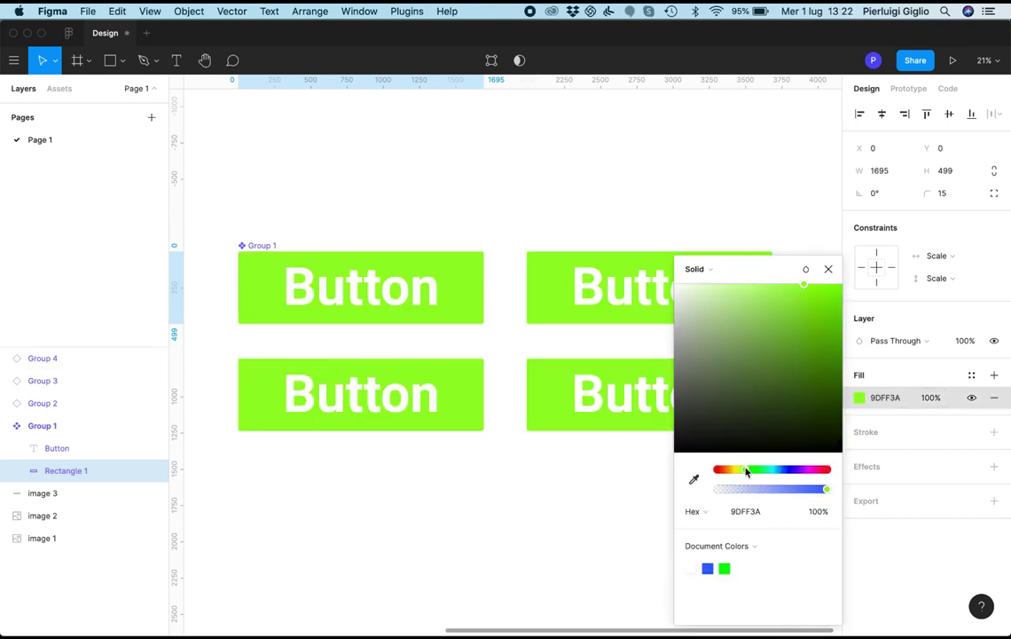
pyautogui.moveTo(753, 469); pyautogui.dragTo(758, 469)
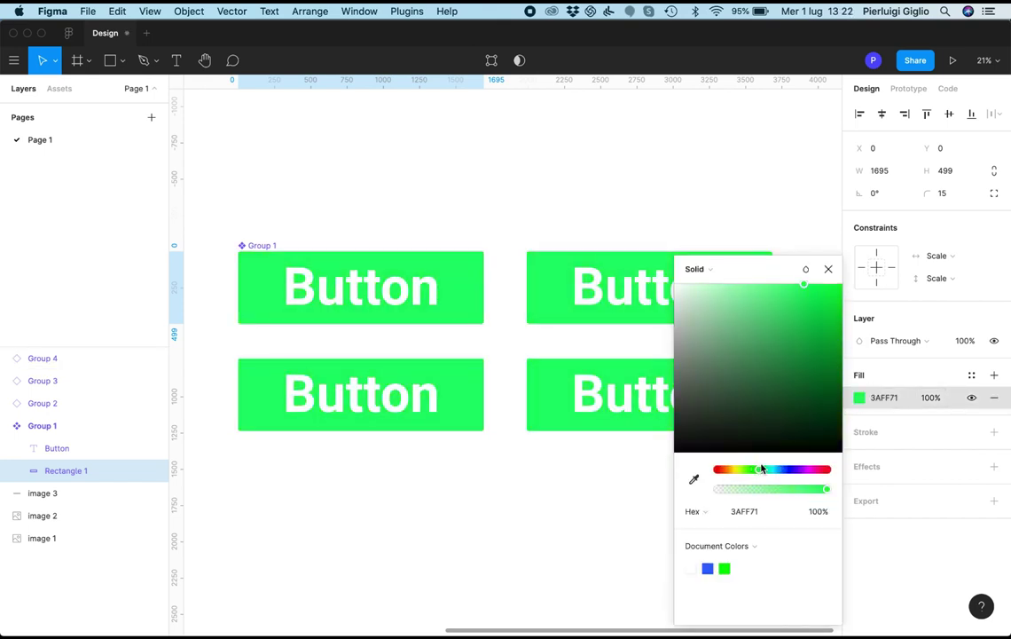
pyautogui.moveTo(772, 368); pyautogui.dragTo(875, 293)
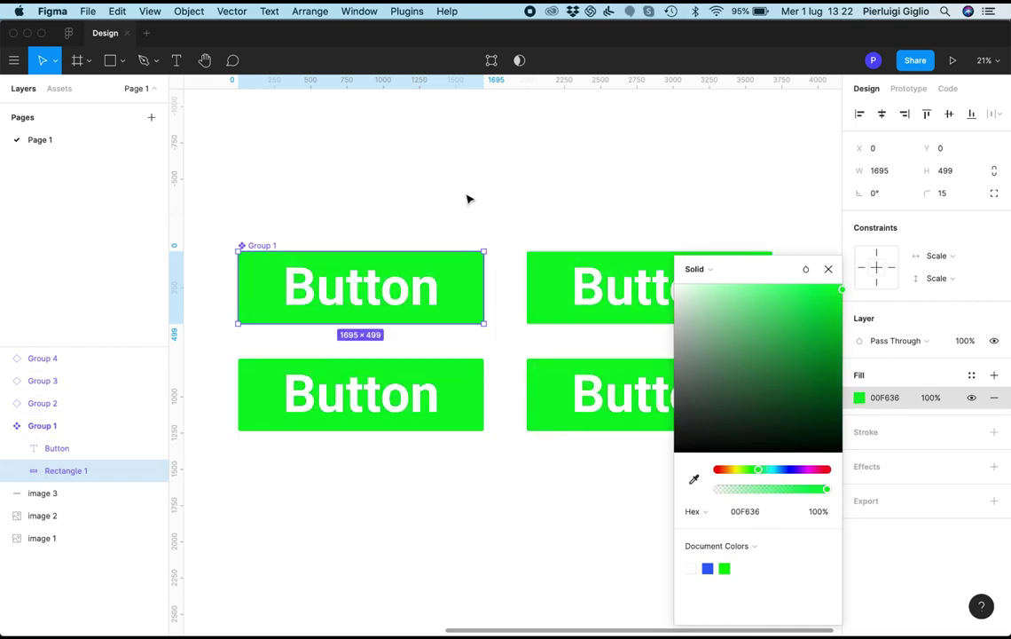
pyautogui.click(420, 180)
# Step: Set the Button label font to Helvetica Bold and reduce its size to 242
pyautogui.doubleClick(359, 297)
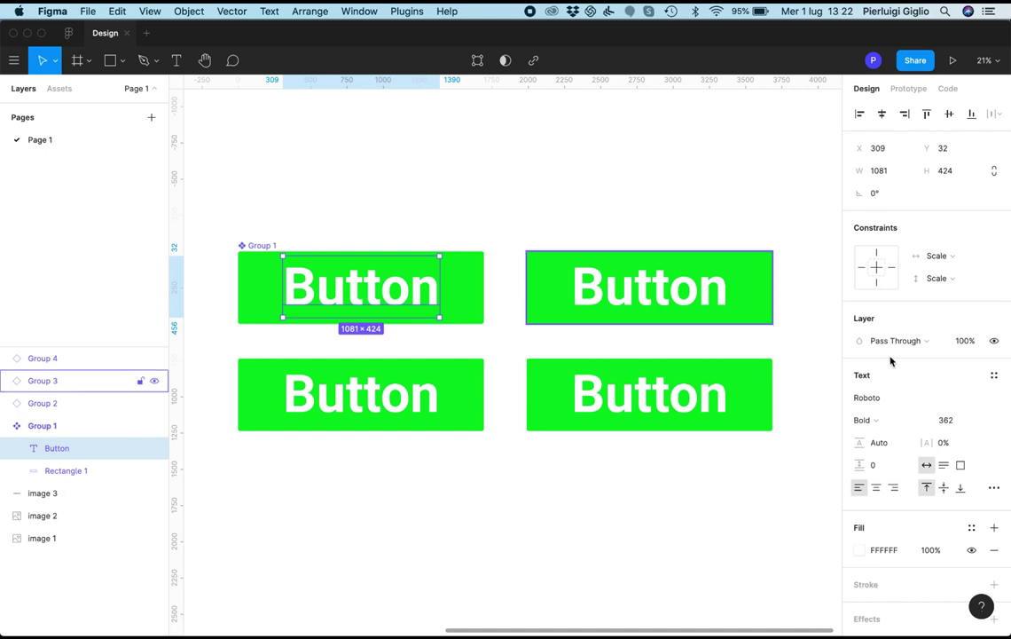
pyautogui.click(898, 396)
pyautogui.write('Helvetica')
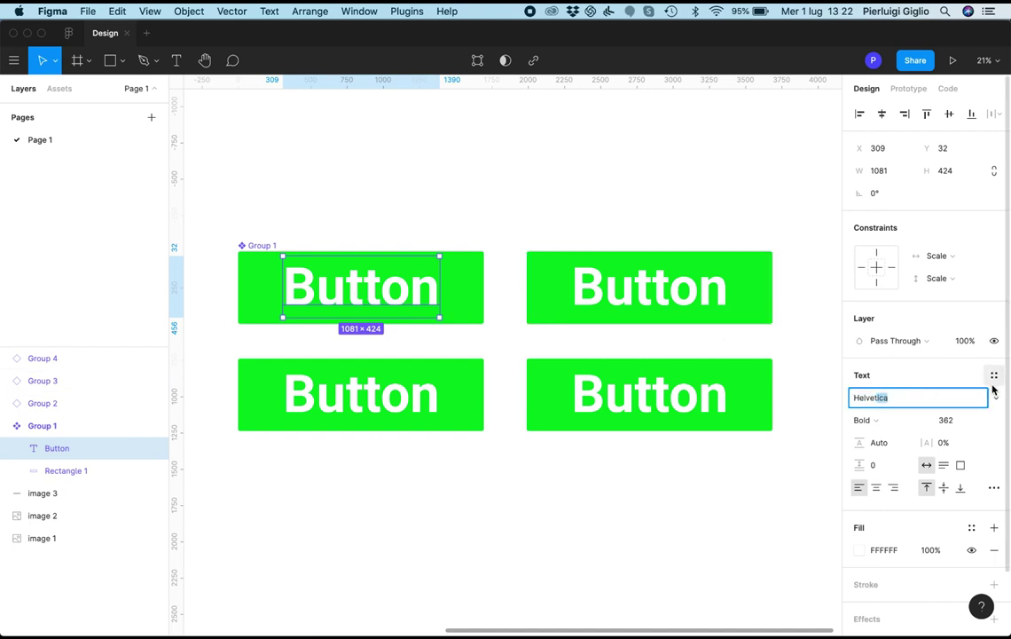
pyautogui.press('Return')
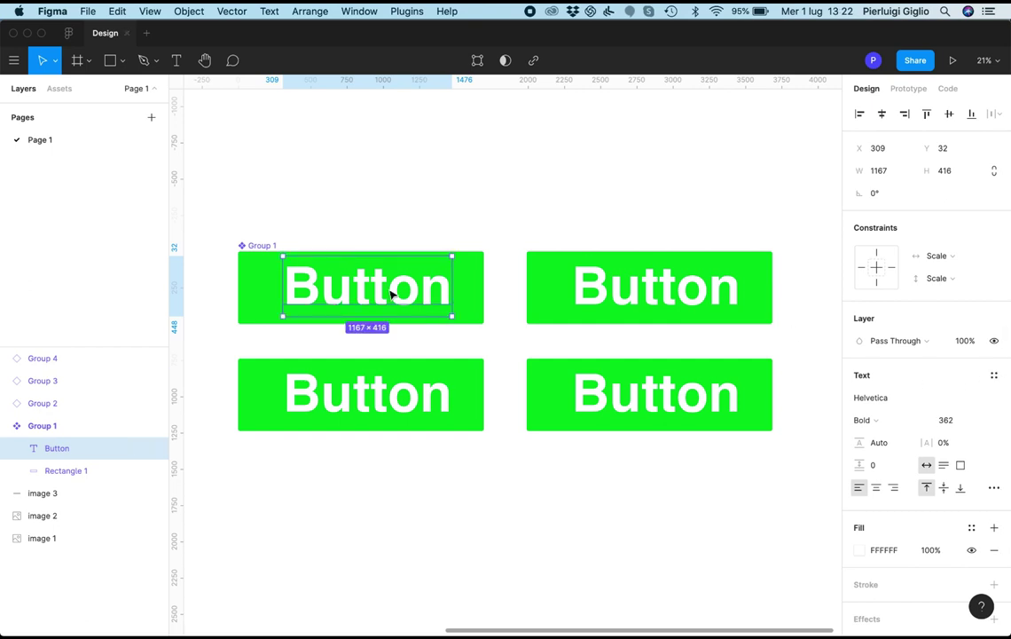
pyautogui.click(949, 420)
pyautogui.hotkey('shift', 'Down')
pyautogui.hotkey('shift', 'Down')
pyautogui.hotkey('shift', 'Down')
pyautogui.hotkey('shift', 'Down')
pyautogui.hotkey('shift', 'Down')
pyautogui.hotkey('shift', 'Down')
pyautogui.hotkey('shift', 'Down')
pyautogui.hotkey('shift', 'Down')
pyautogui.hotkey('shift', 'Down')
pyautogui.hotkey('shift', 'Down')
pyautogui.hotkey('shift', 'Down')
pyautogui.hotkey('shift', 'Down')
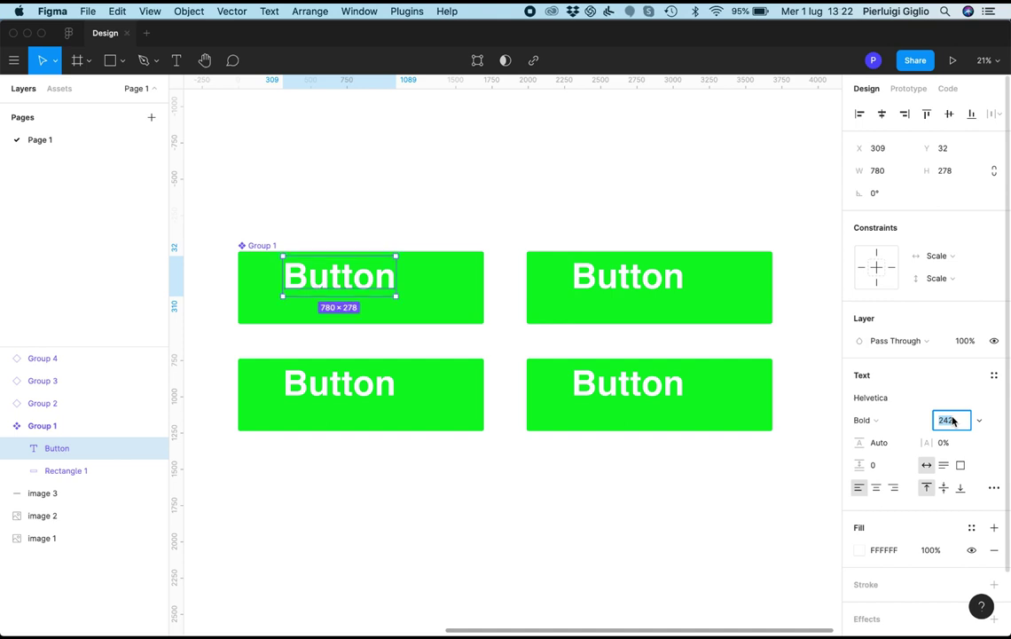
pyautogui.click(488, 159)
pyautogui.scroll(2, 489, 160)
pyautogui.scroll(2, 443, 133)
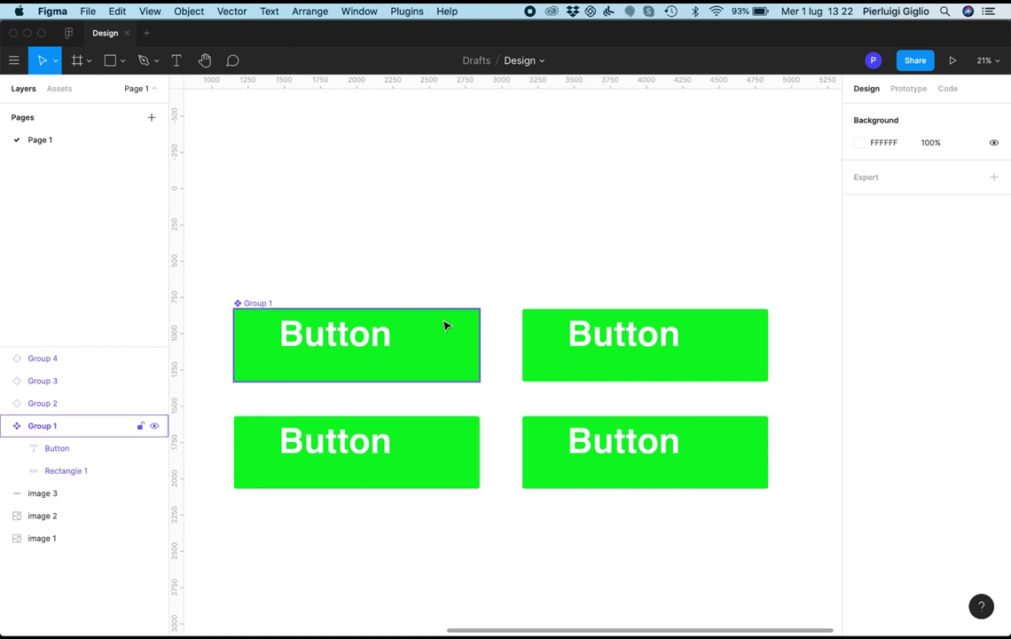
# Step: Pan around the canvas to review the 2×2 grid of green Button copies
pyautogui.scroll(1, 446, 326)
pyautogui.scroll(1, 446, 326)
pyautogui.scroll(-2, 446, 326)
pyautogui.scroll(-3, 446, 325)
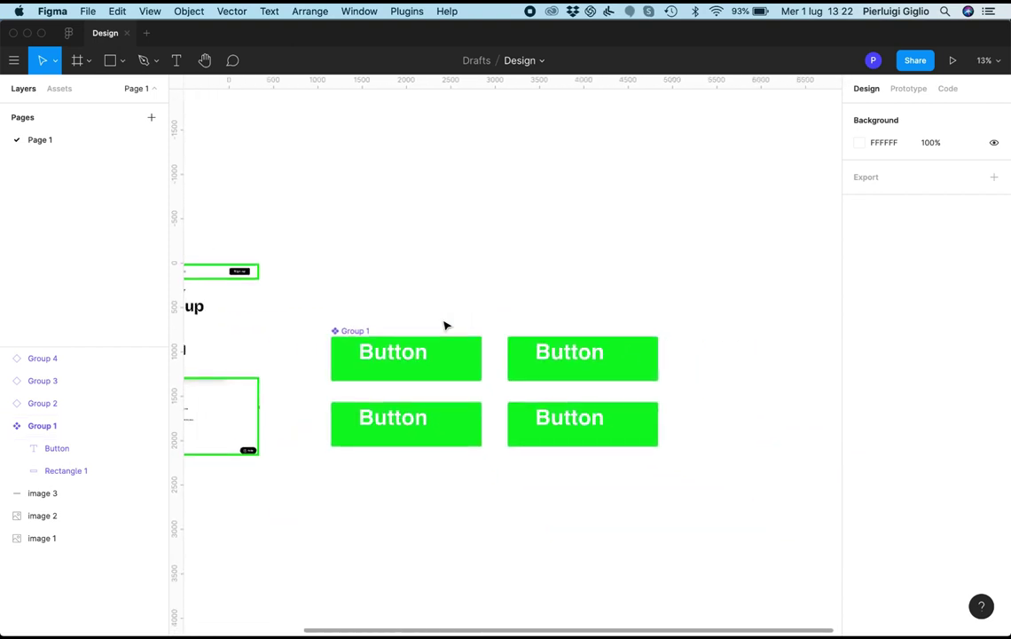
pyautogui.hscroll(-3, 446, 326)
pyautogui.hscroll(-1, 446, 326)
pyautogui.scroll(-2, 447, 325)
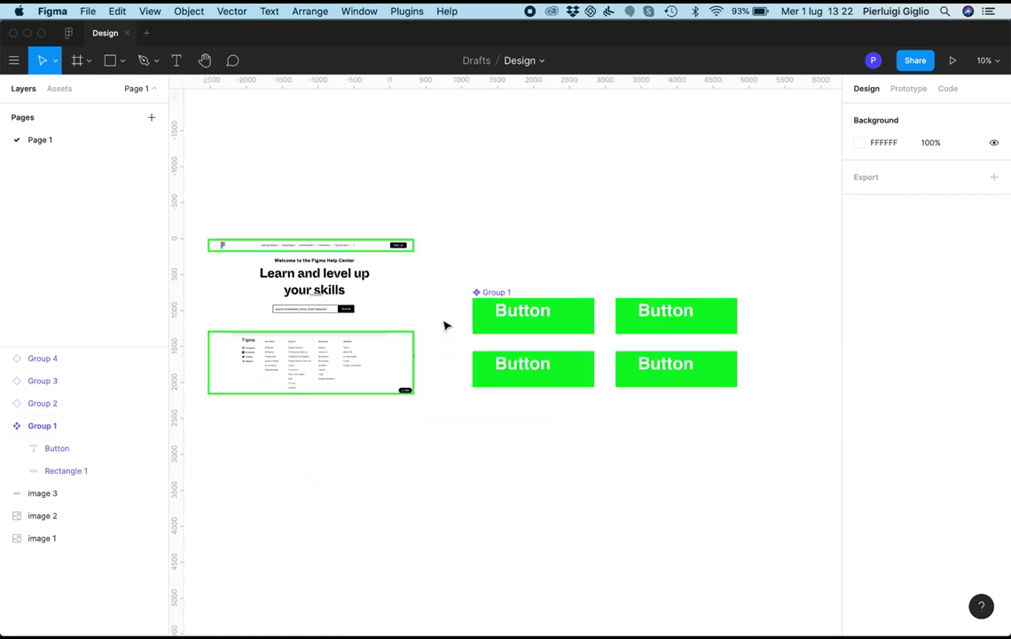
pyautogui.scroll(2, 564, 319)
pyautogui.scroll(1, 564, 318)
pyautogui.scroll(2, 564, 319)
pyautogui.scroll(-1, 564, 319)
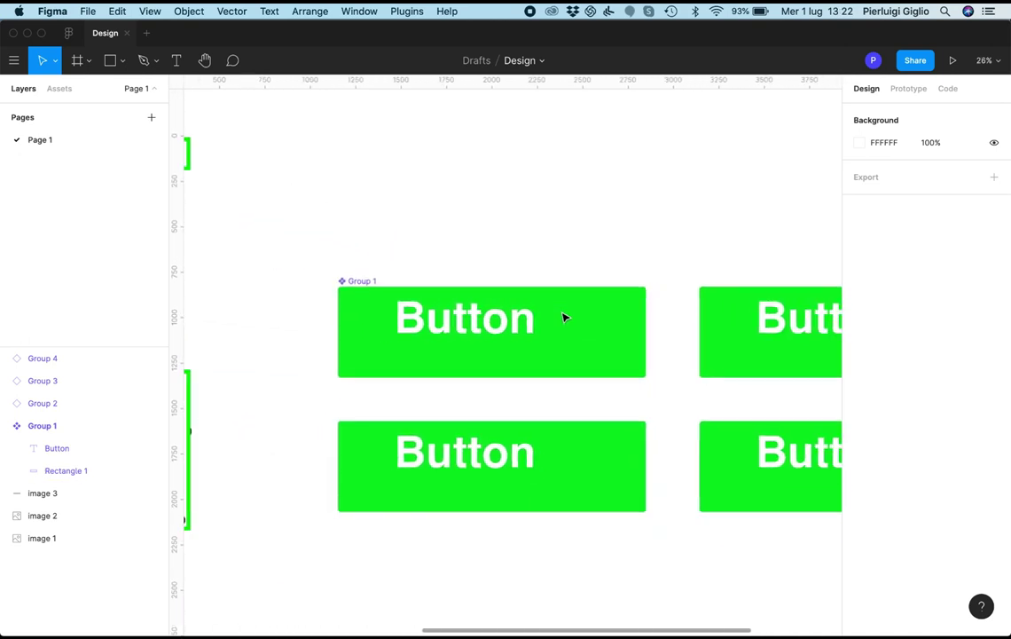
pyautogui.hscroll(3, 564, 318)
pyautogui.scroll(-1, 564, 319)
pyautogui.scroll(-1, 564, 318)
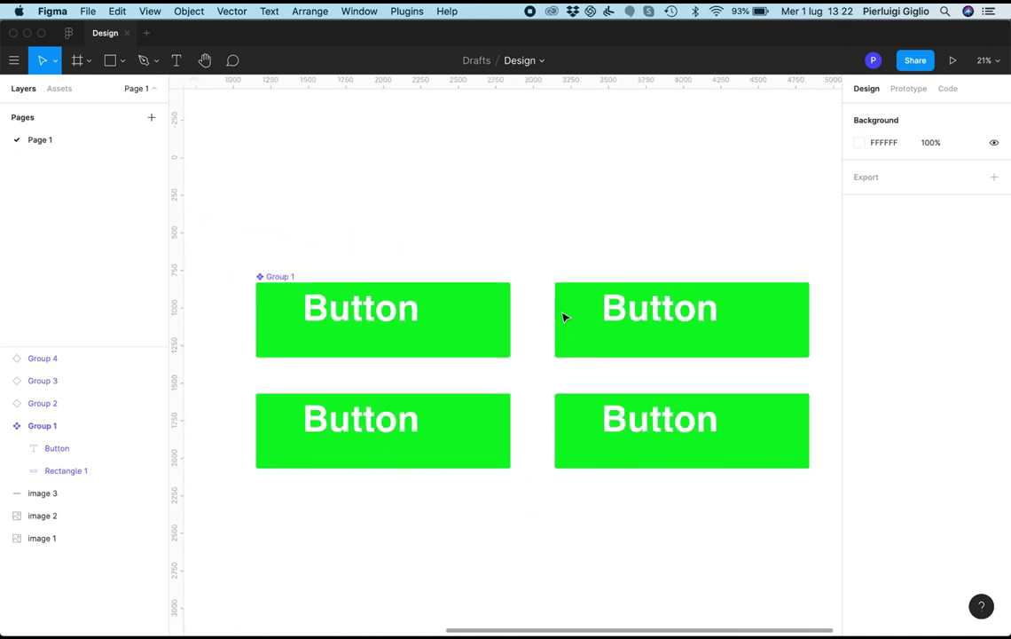
pyautogui.hscroll(2, 564, 318)
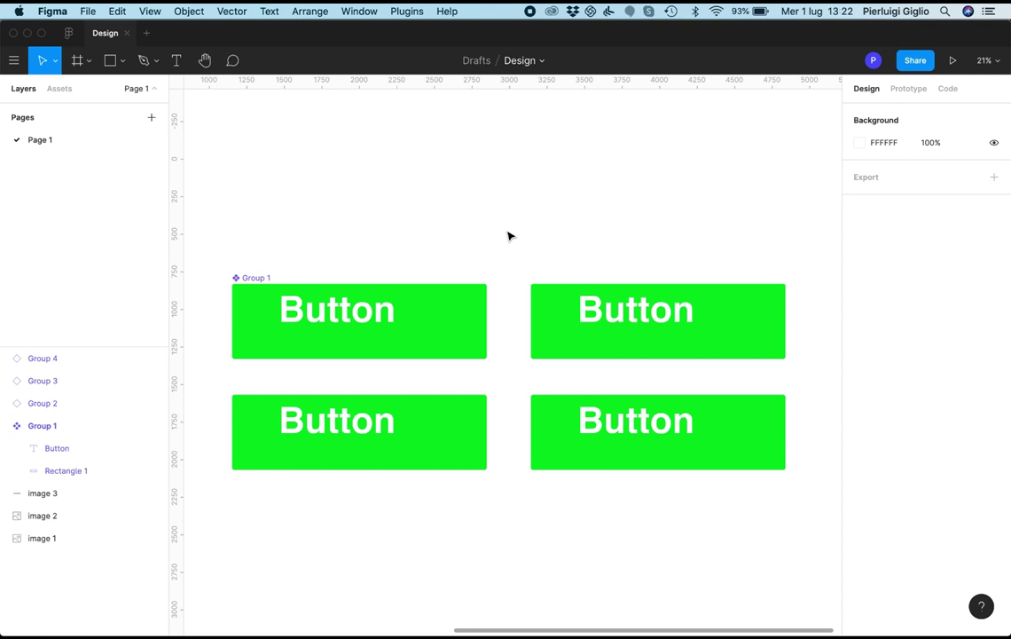
pyautogui.scroll(-2, 508, 234)
pyautogui.hscroll(1, 508, 235)
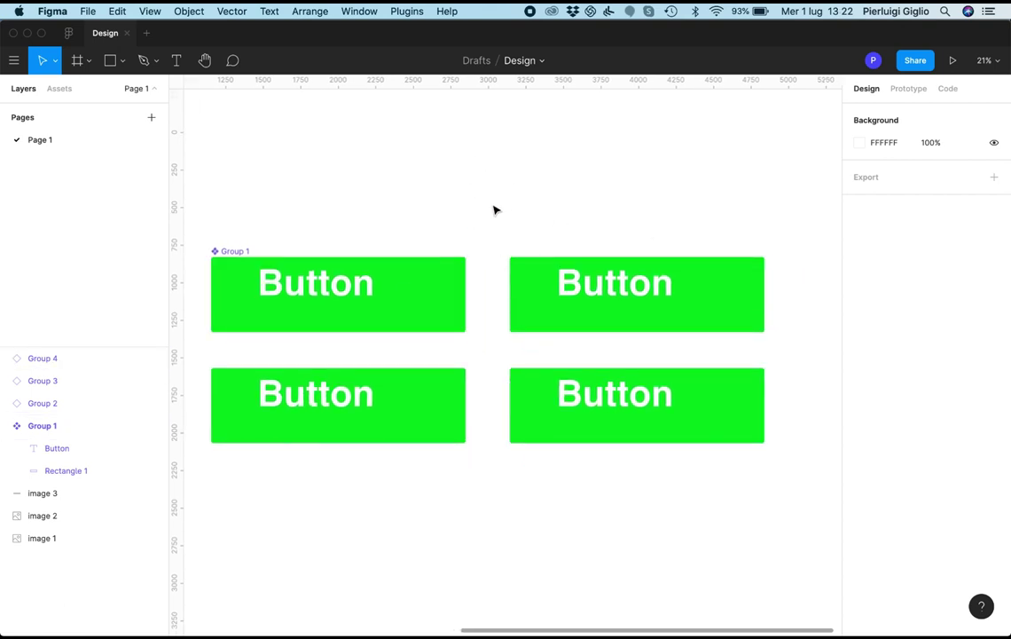
# Step: Open the Assets list to view the local components, including the green Button
pyautogui.click(59, 88)
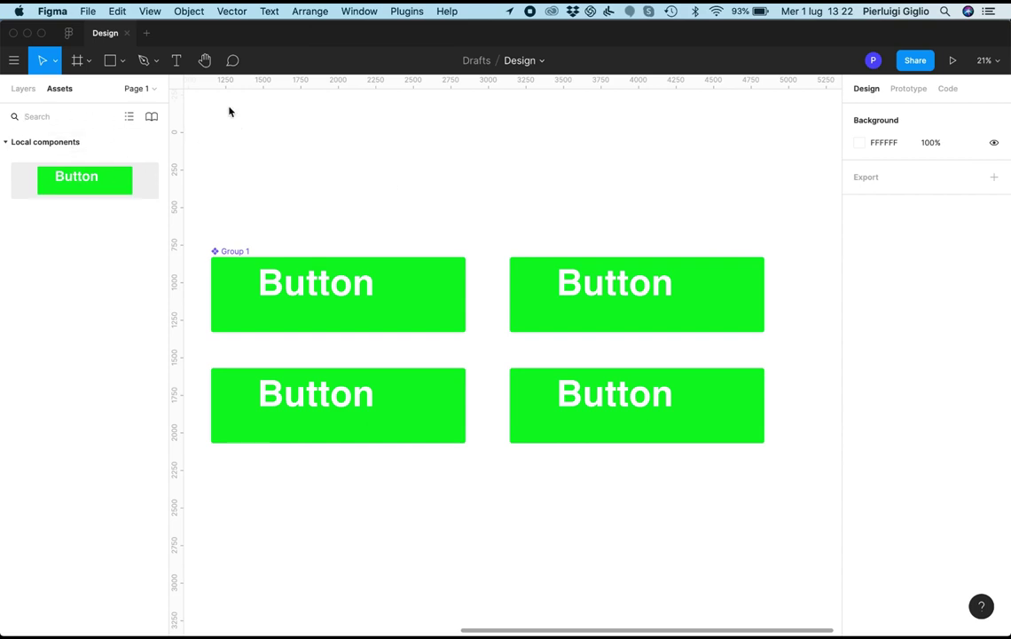
pyautogui.scroll(1, 419, 218)
pyautogui.hscroll(-2, 420, 219)
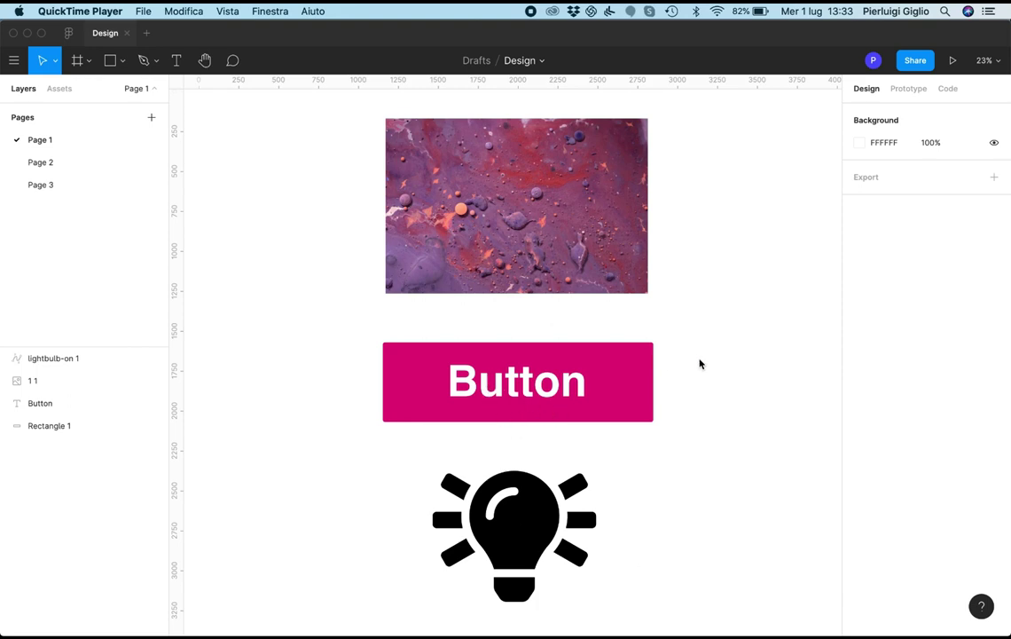
# Step: Select the purple photo layer and give it a 1x PNG export setting
pyautogui.click(744, 357)
pyautogui.moveTo(516, 205)
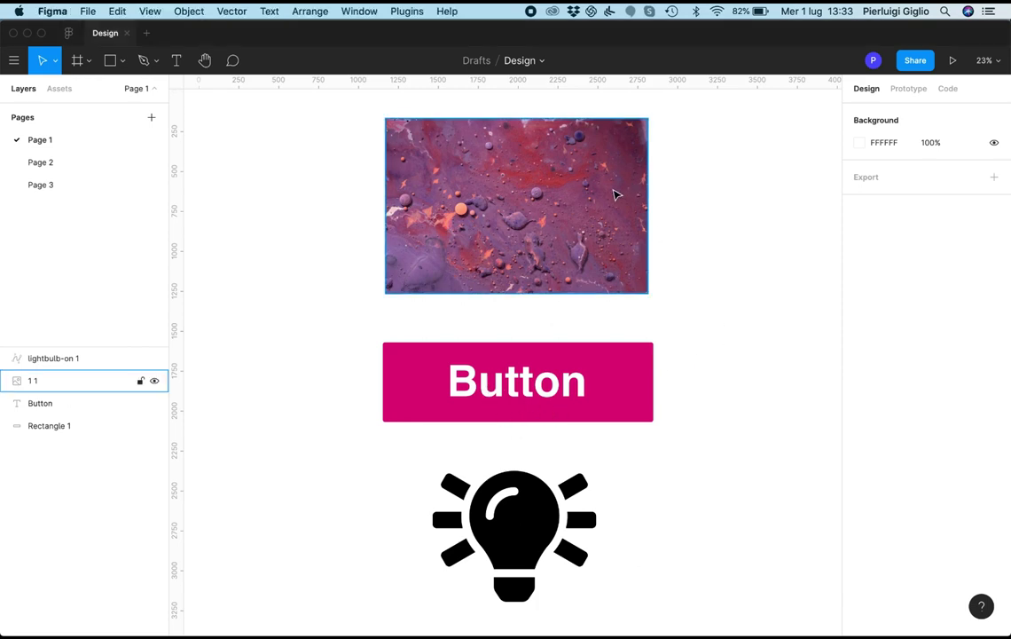
pyautogui.click(616, 194)
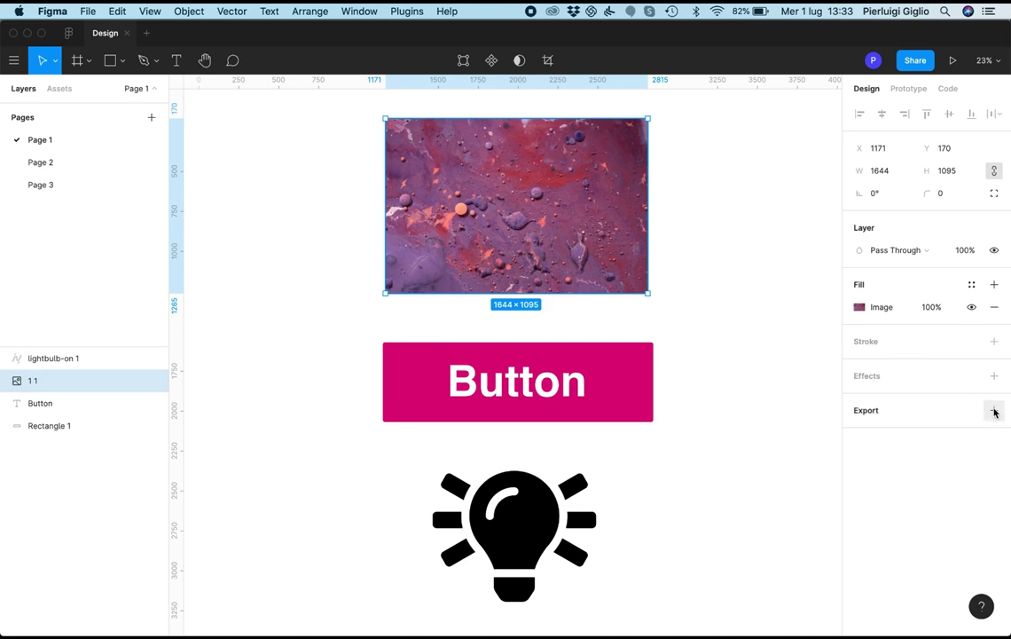
pyautogui.click(993, 410)
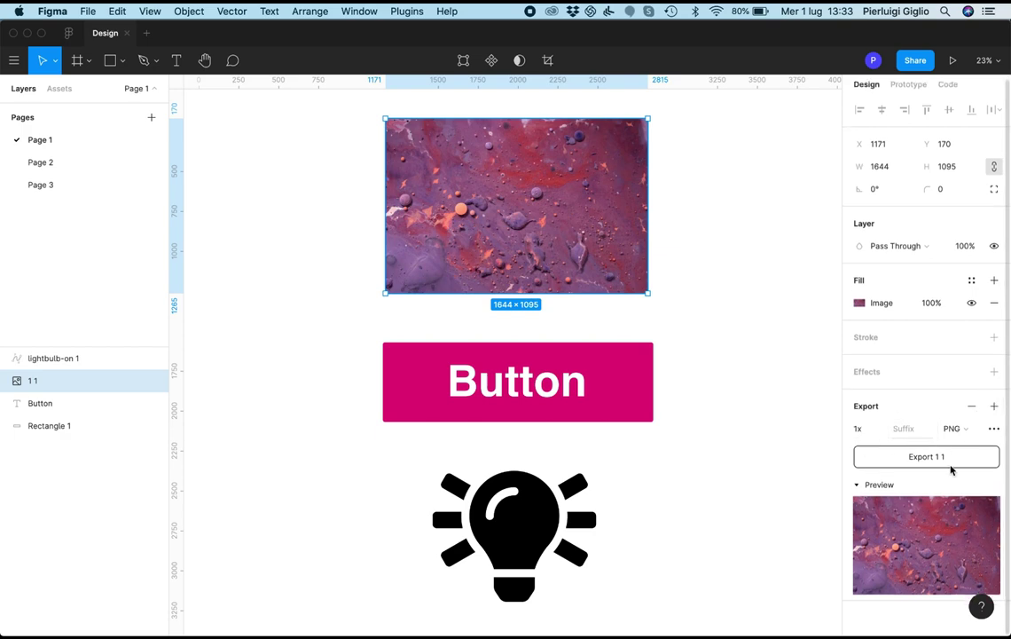
# Step: Change the purple photo's PNG export scale from 1x to 0.5x
pyautogui.click(856, 487)
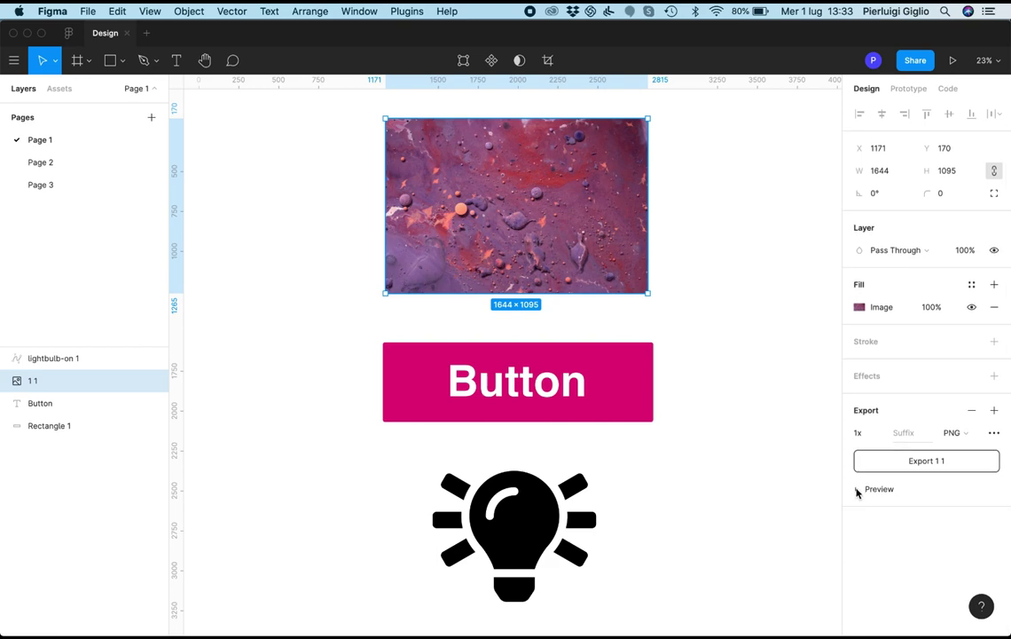
pyautogui.click(856, 489)
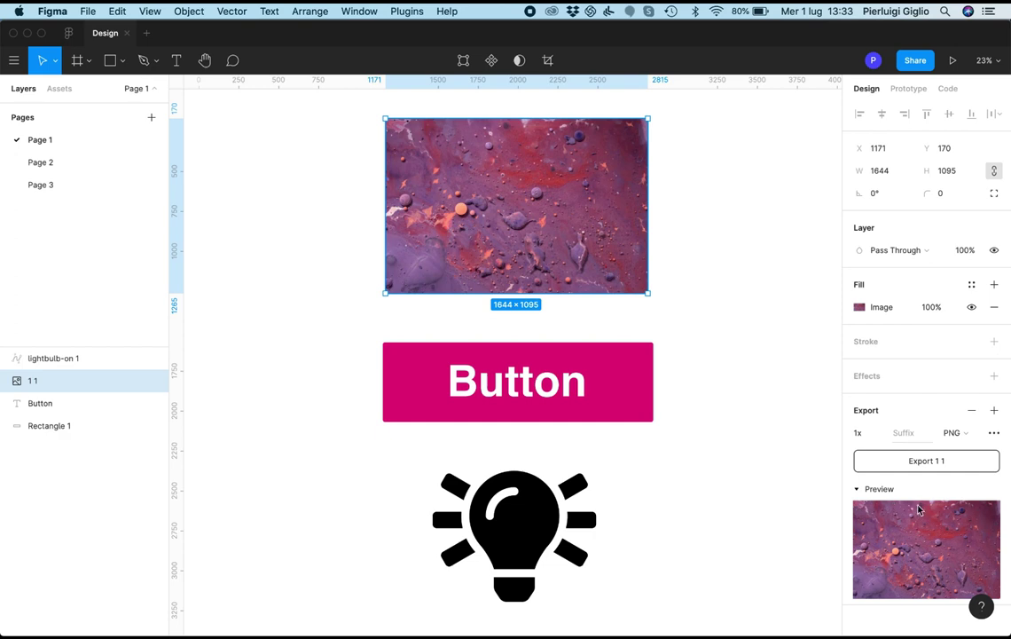
pyautogui.moveTo(864, 433)
pyautogui.click(878, 433)
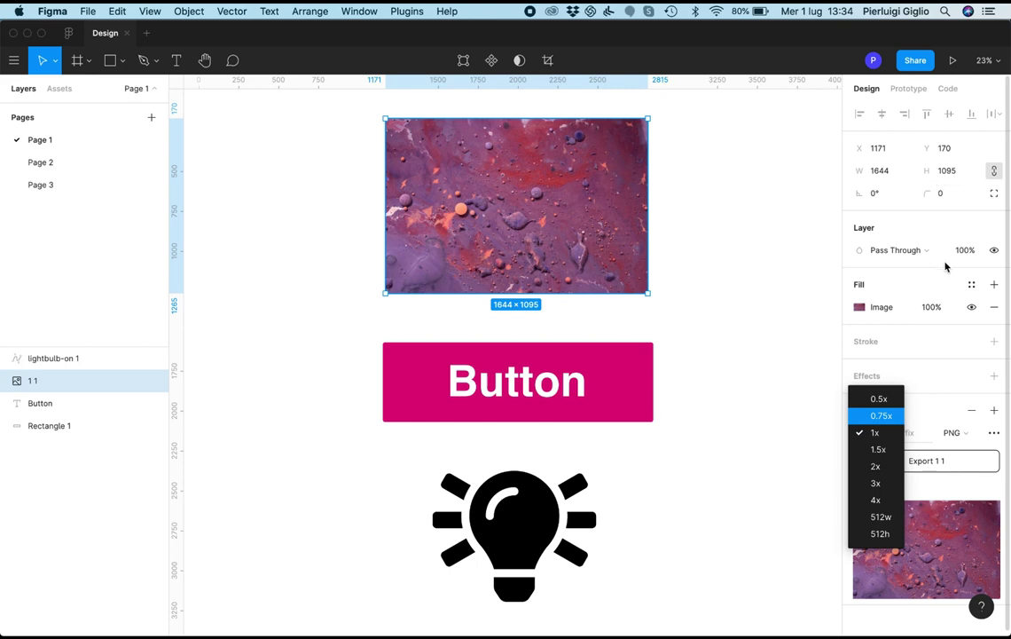
pyautogui.click(879, 400)
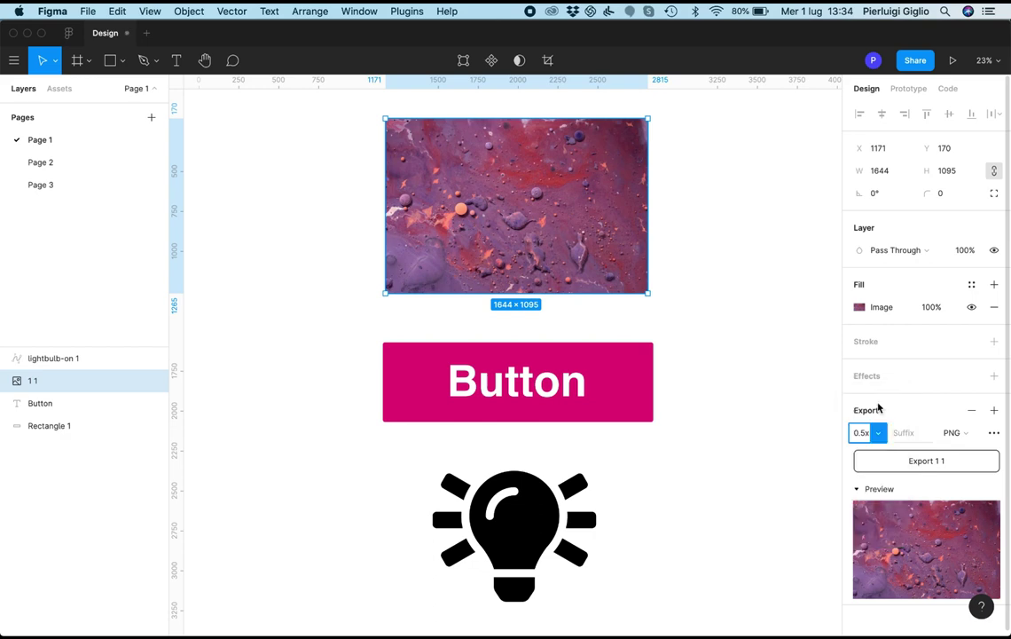
# Step: Try the photo's export size at 2x, then 512h, then set the scale back to 1x
pyautogui.click(867, 433)
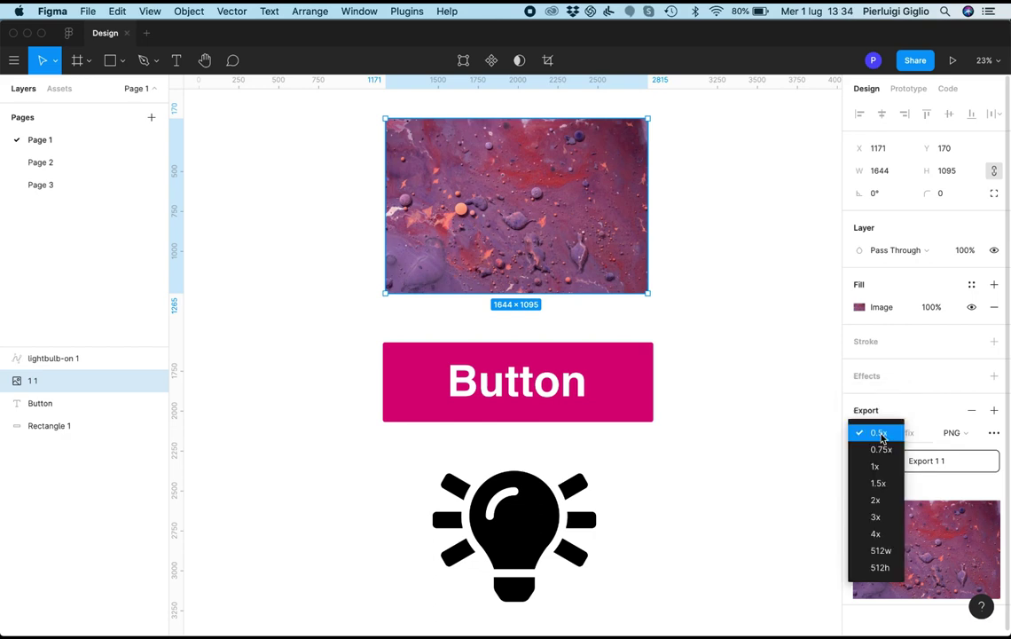
pyautogui.click(879, 502)
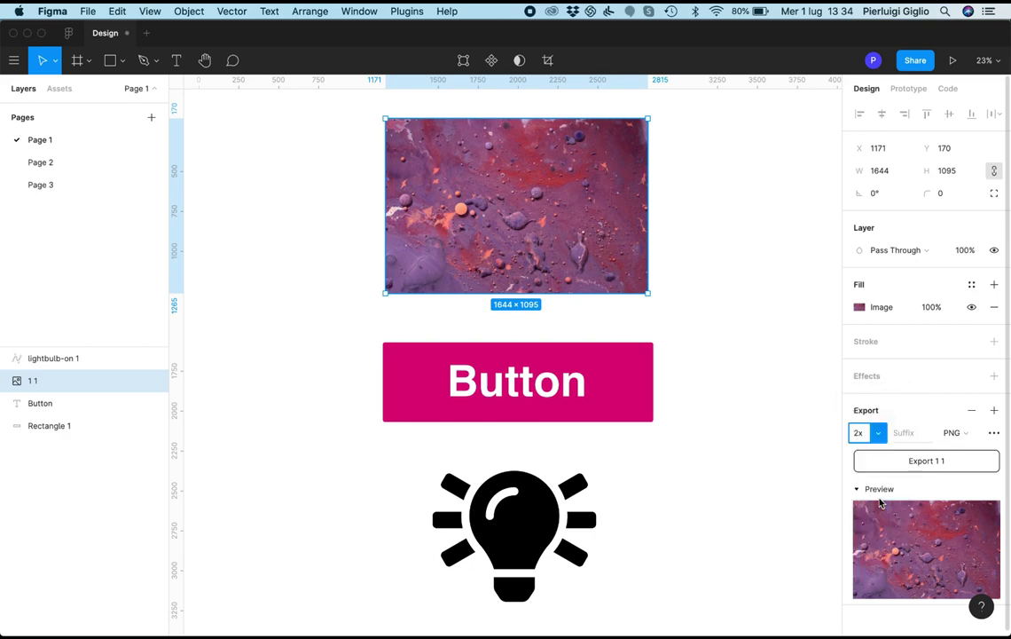
pyautogui.click(878, 434)
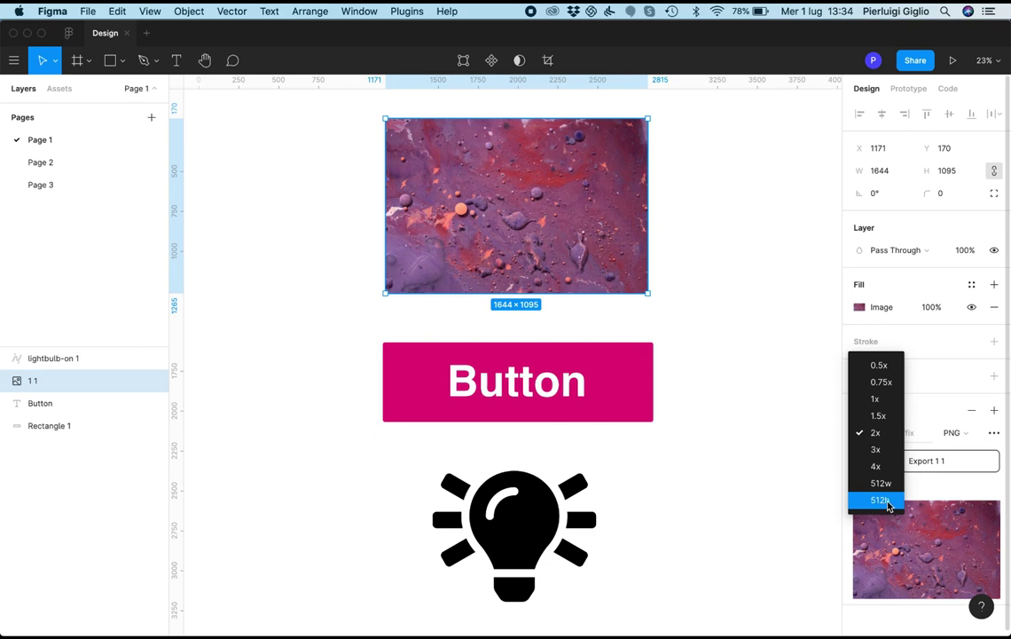
pyautogui.click(886, 500)
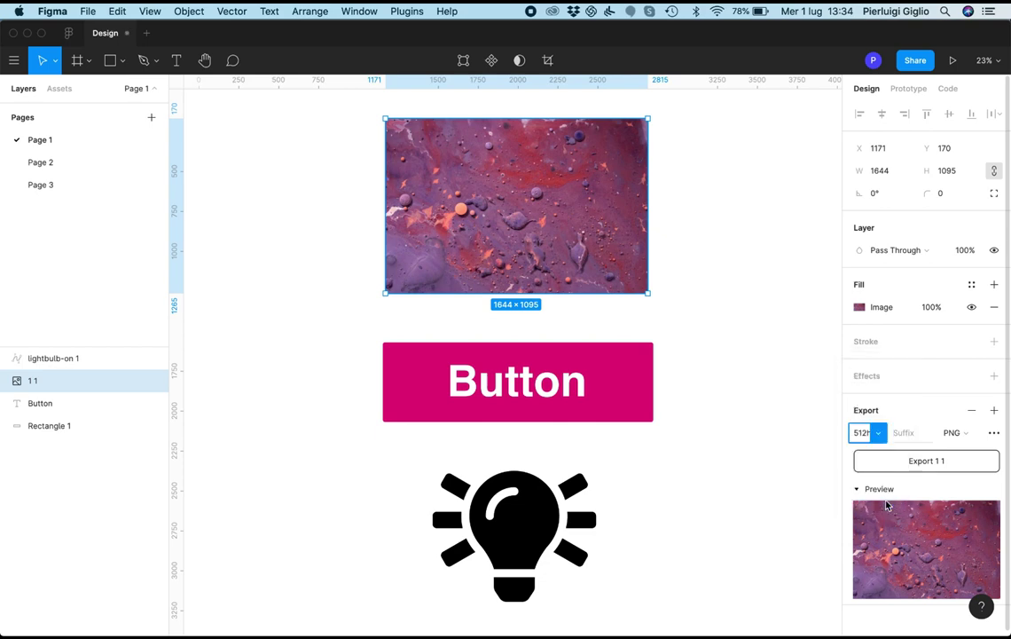
pyautogui.click(863, 436)
pyautogui.click(877, 433)
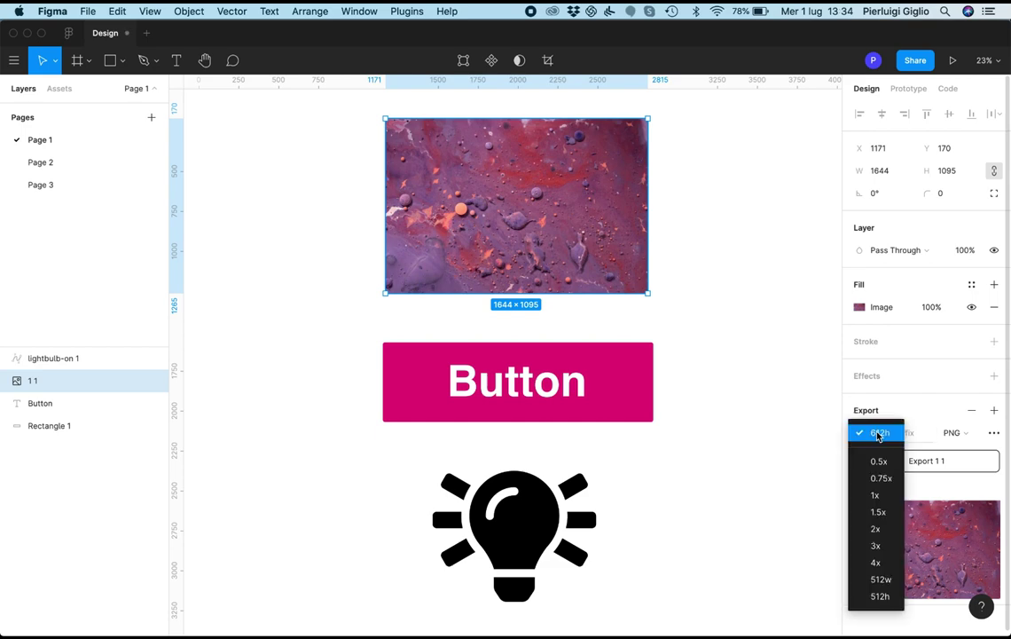
pyautogui.click(876, 495)
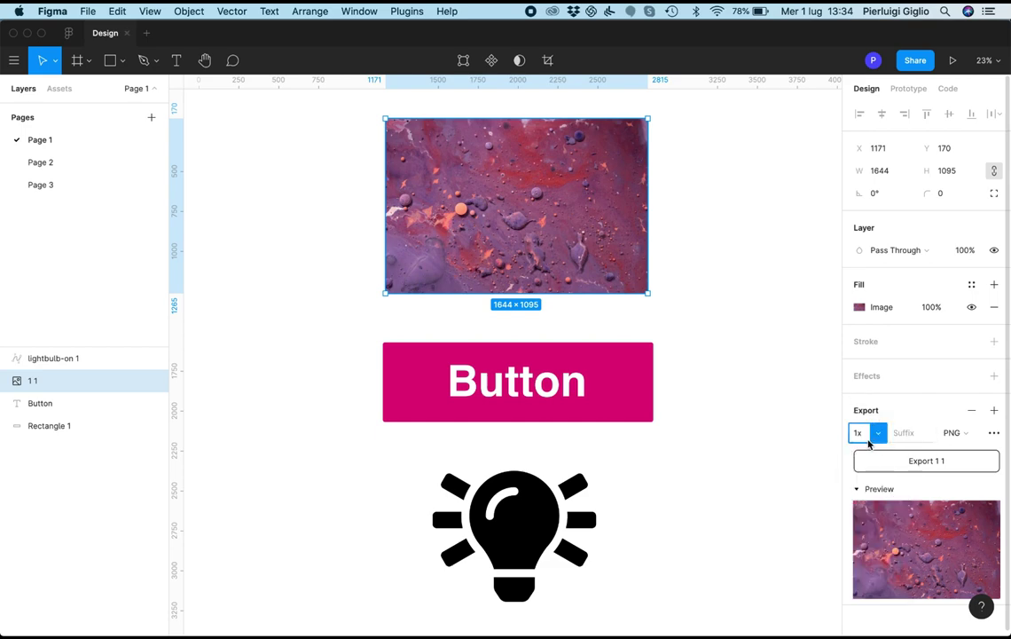
# Step: Switch the photo's export format from PNG to JPG and start the export
pyautogui.click(971, 433)
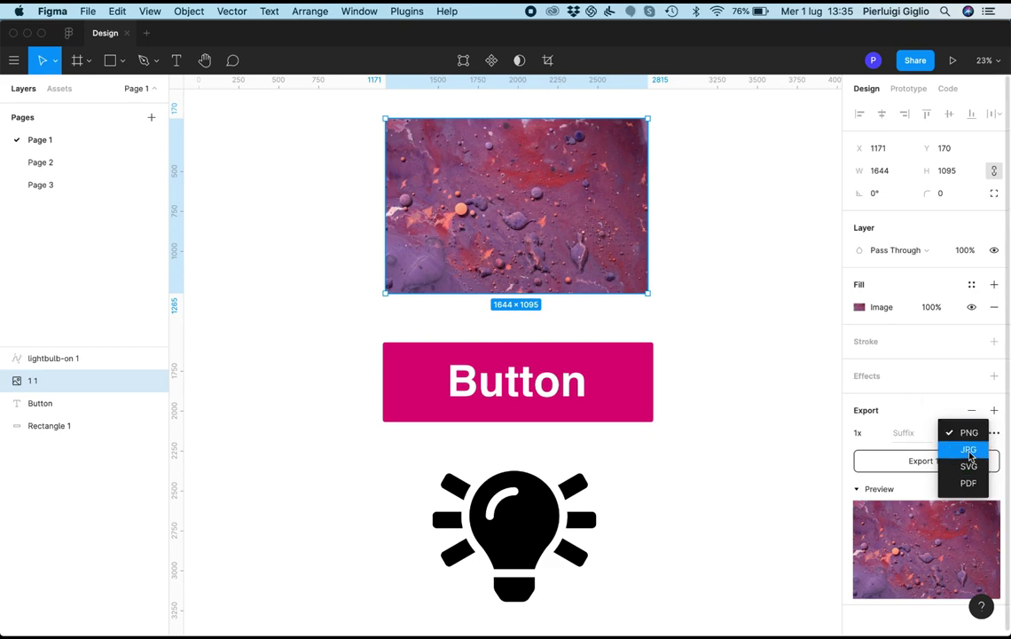
pyautogui.click(905, 450)
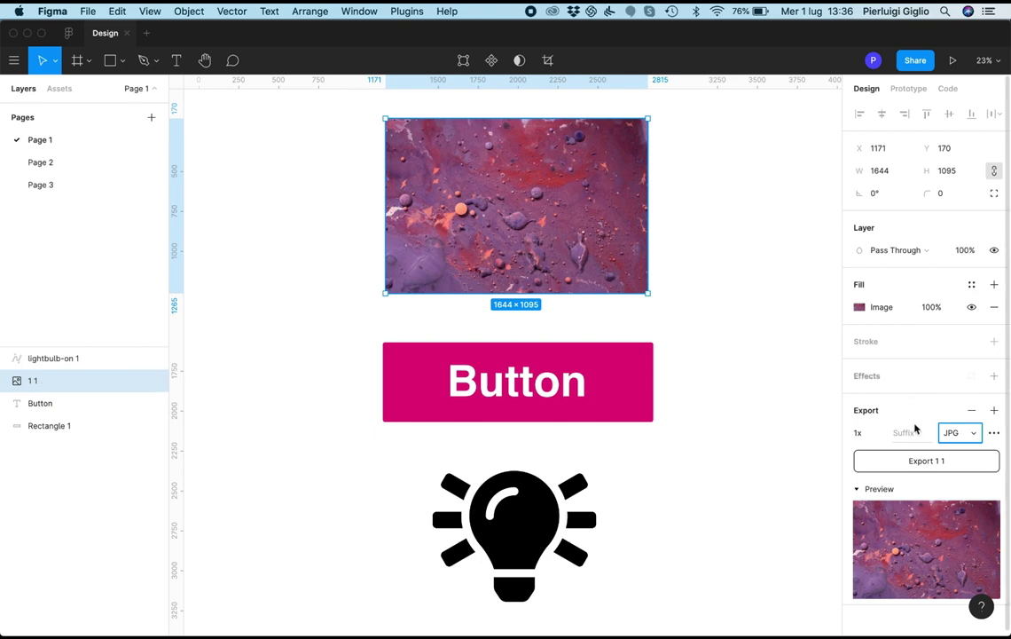
pyautogui.moveTo(53, 380)
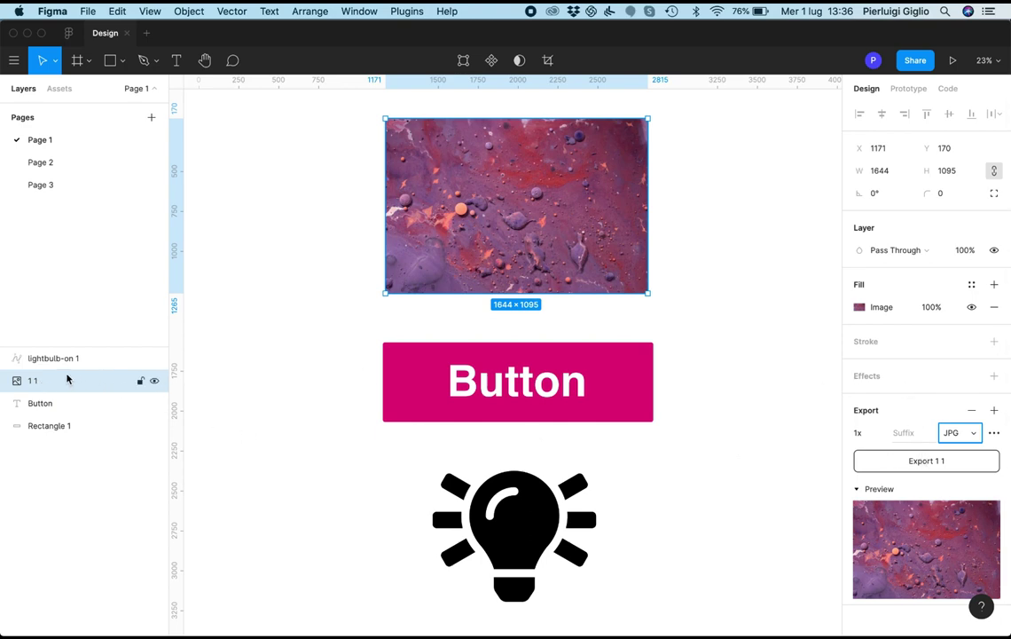
pyautogui.click(915, 461)
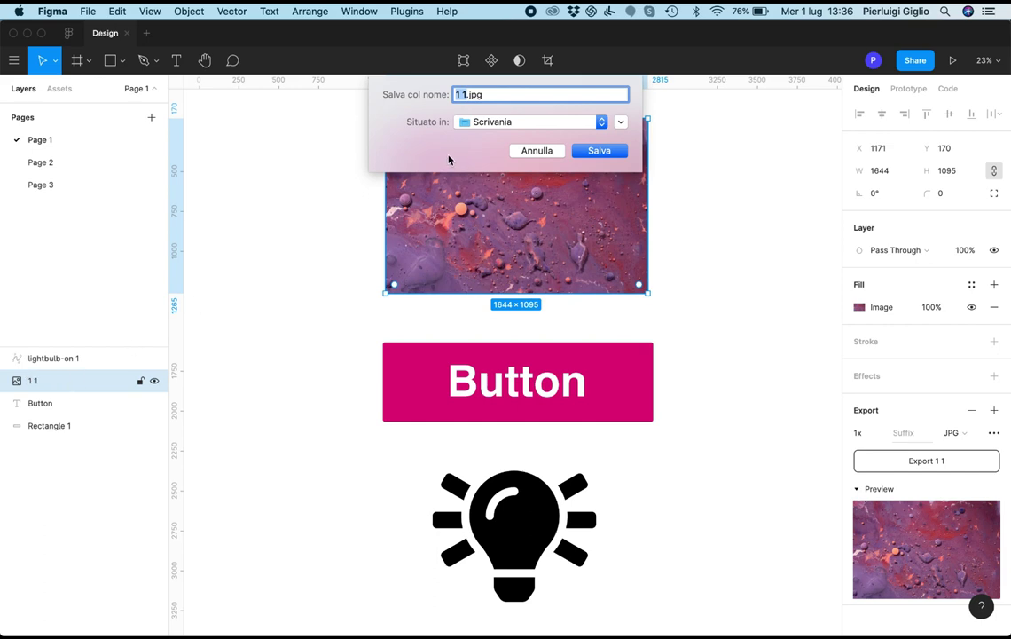
# Step: Save the export as Image.jpg on the desktop, then select the button's text and rectangle
pyautogui.write('IMAGE')
pyautogui.press('shift+super+Left')
pyautogui.write('Image')
pyautogui.press('Return')
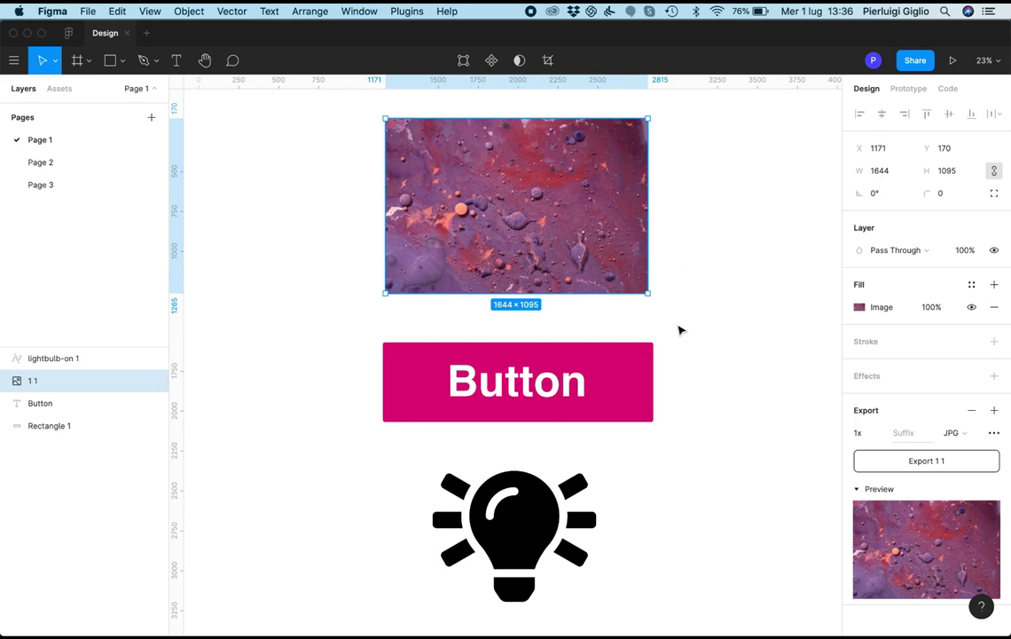
pyautogui.moveTo(695, 318); pyautogui.dragTo(351, 452)
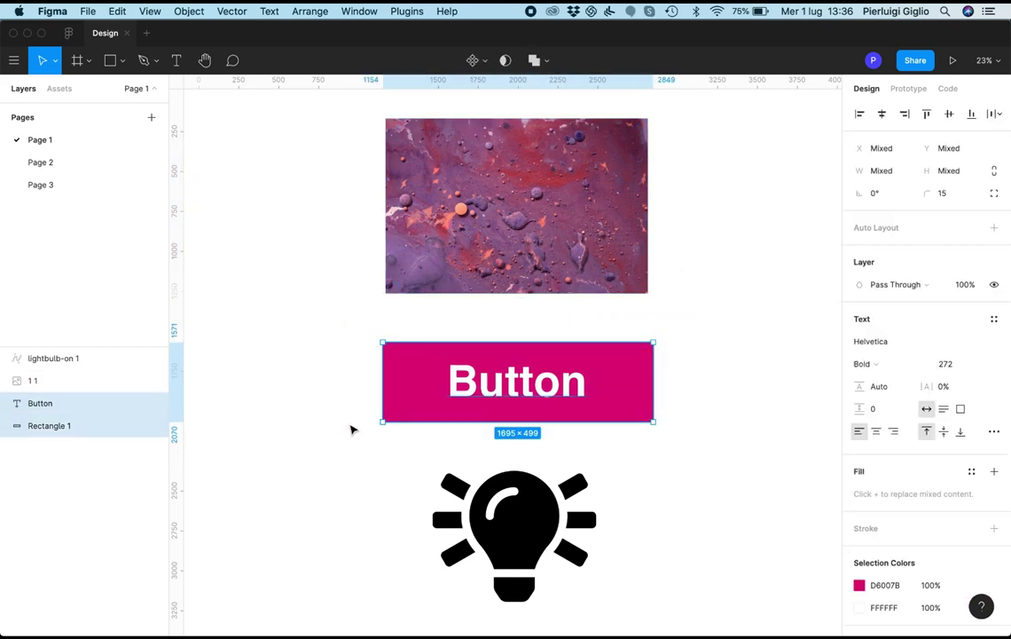
# Step: Select the Button text and pink Rectangle 1 together and group them into Group 1
pyautogui.click(335, 350)
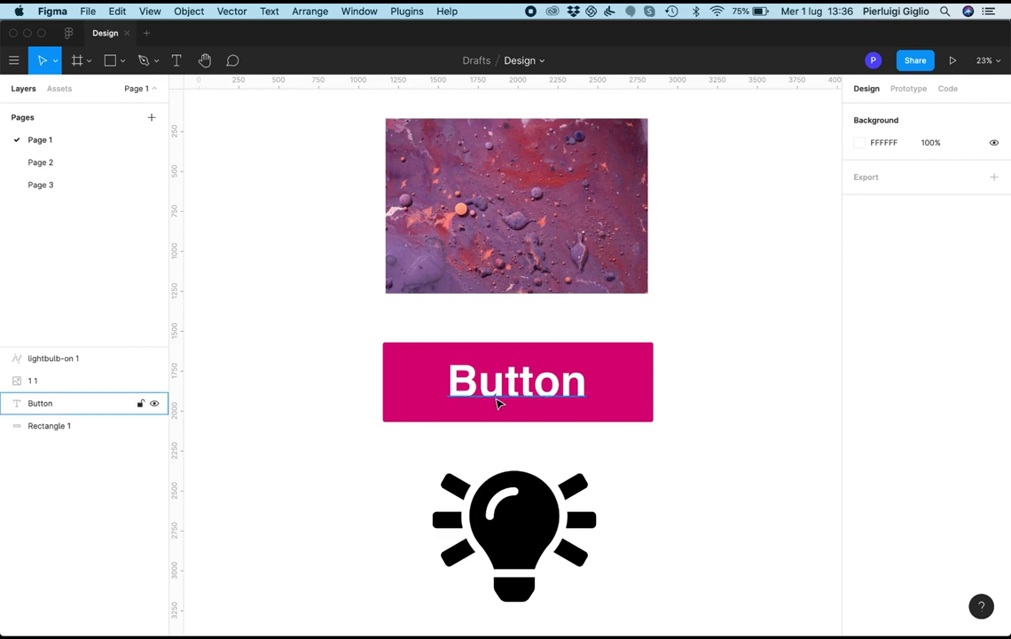
pyautogui.click(384, 352)
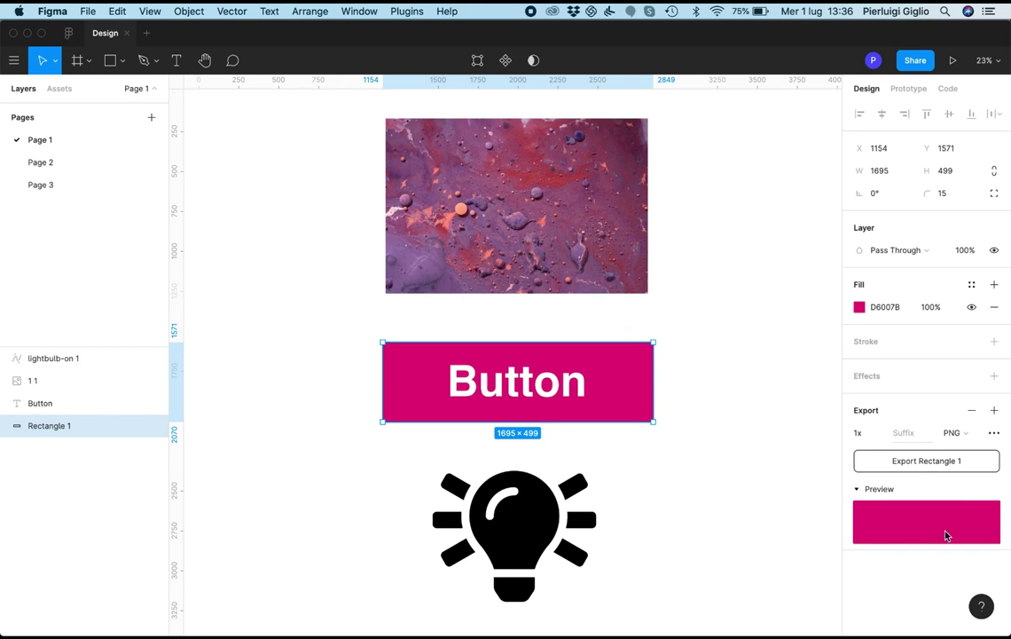
pyautogui.click(71, 403)
pyautogui.moveTo(516, 381)
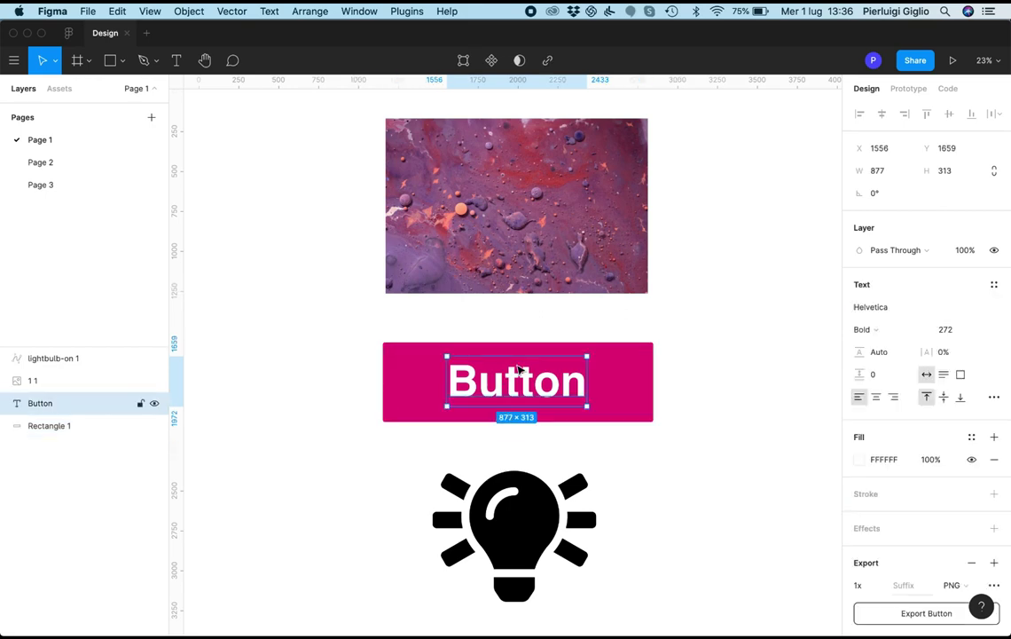
pyautogui.scroll(-2, 937, 423)
pyautogui.scroll(-1, 937, 423)
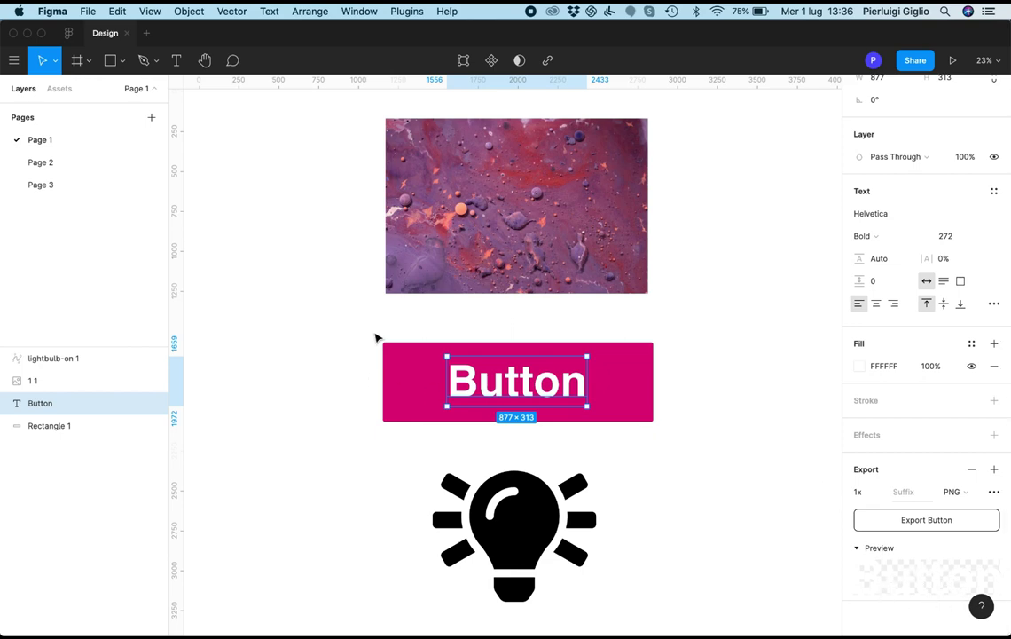
pyautogui.moveTo(333, 329); pyautogui.dragTo(556, 417)
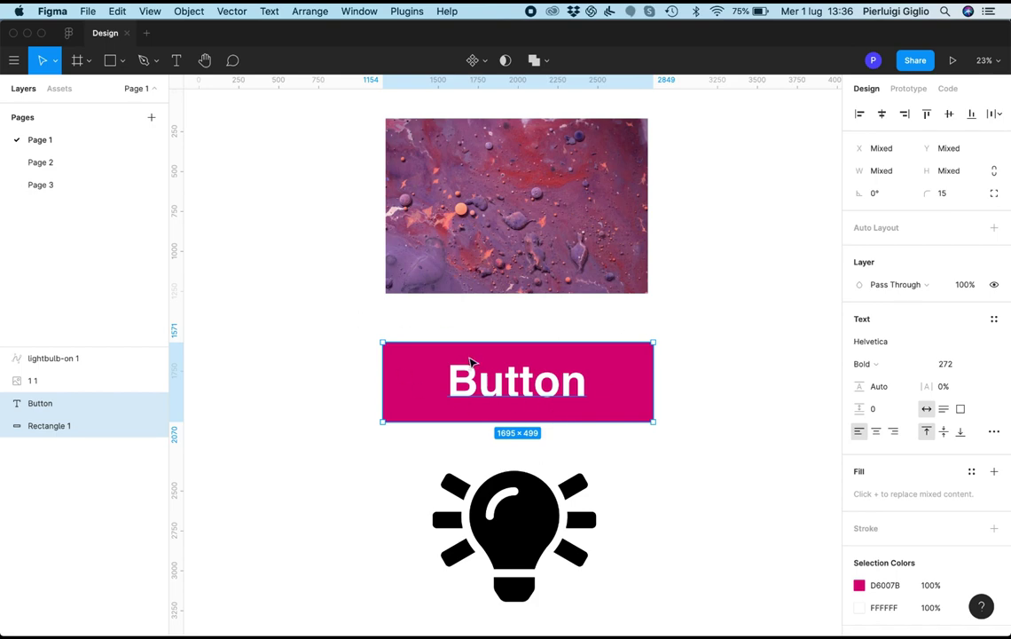
pyautogui.scroll(-2, 590, 338)
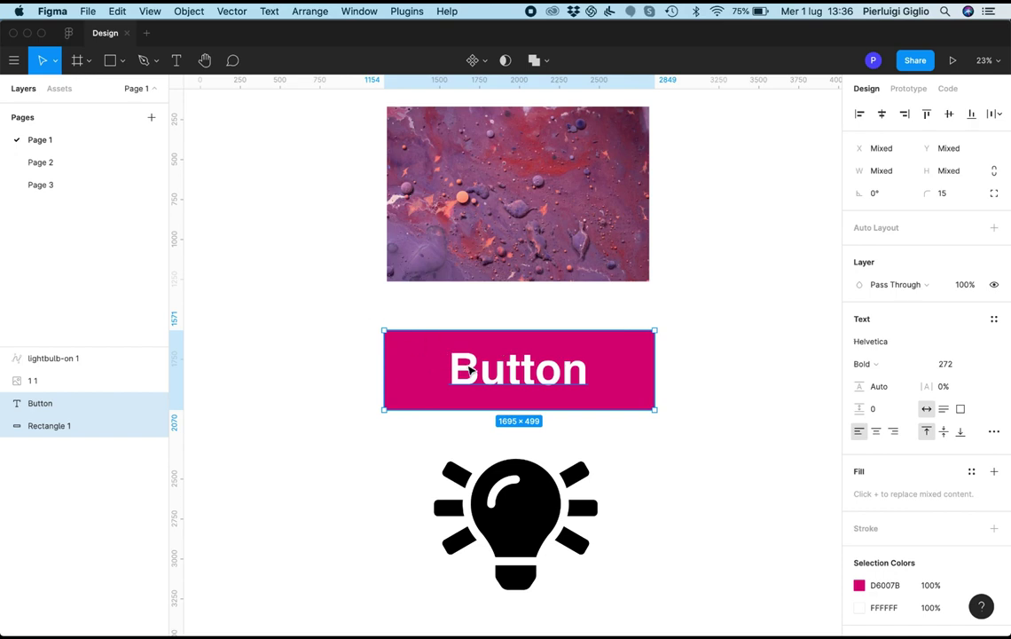
pyautogui.rightClick(493, 378)
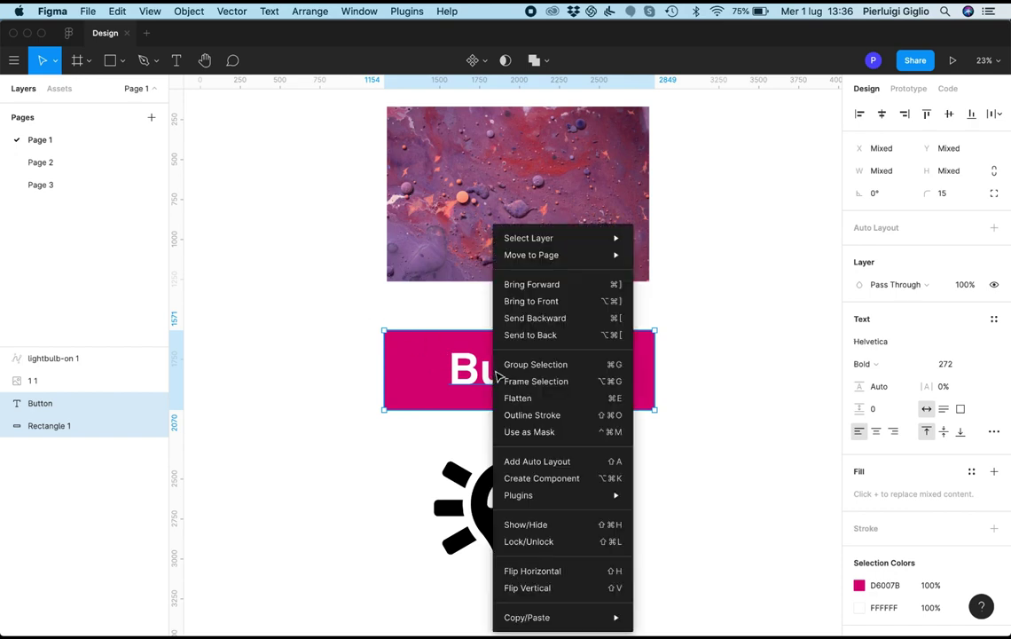
pyautogui.click(532, 367)
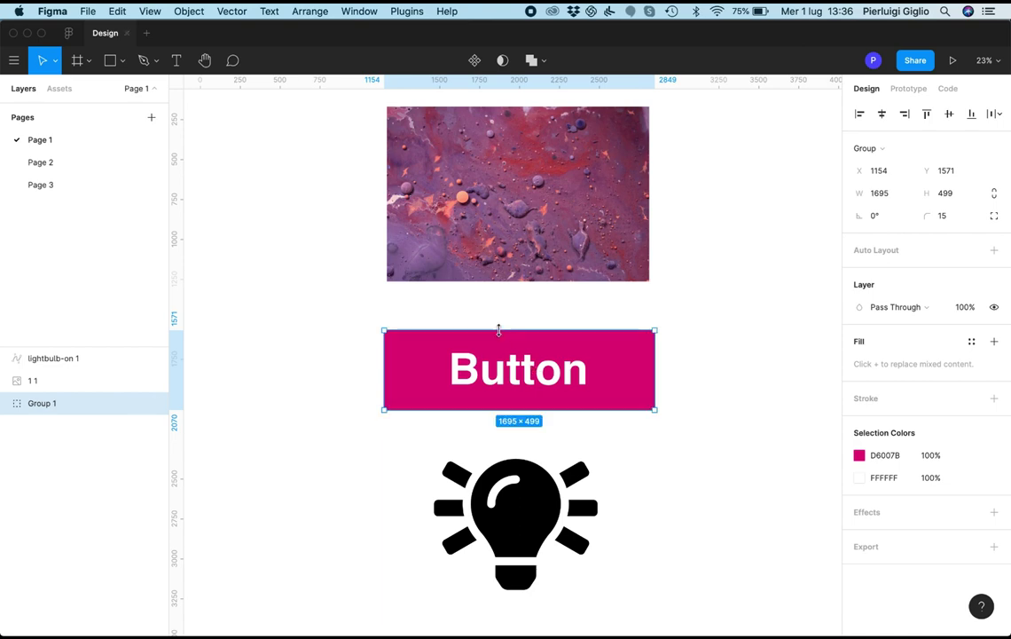
# Step: Add a 1x JPG export to Group 1 and save it as Button.jpg on the desktop
pyautogui.click(994, 546)
pyautogui.scroll(-2, 973, 501)
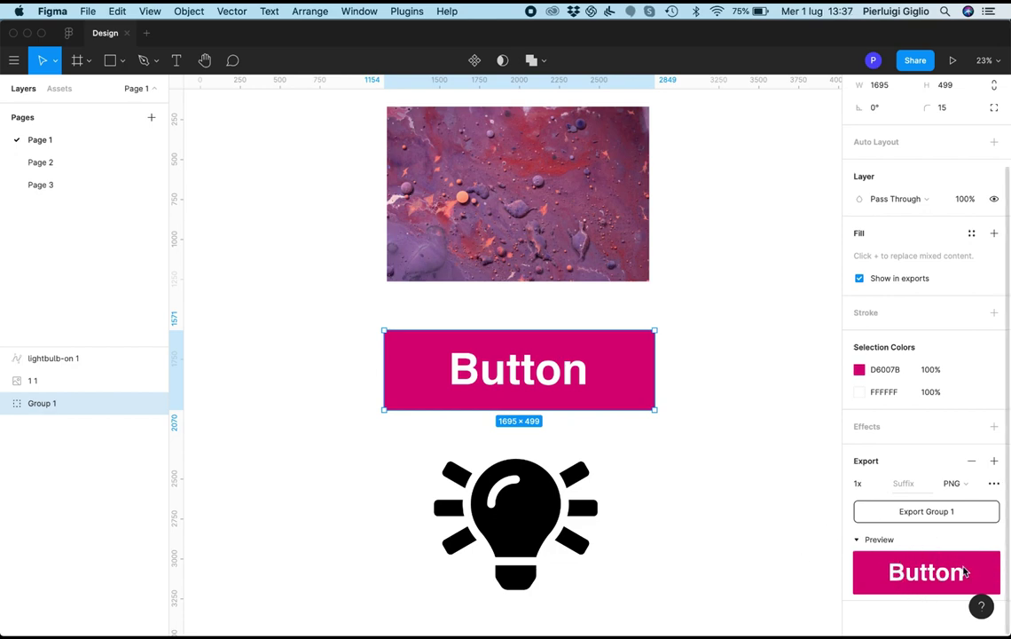
pyautogui.click(954, 484)
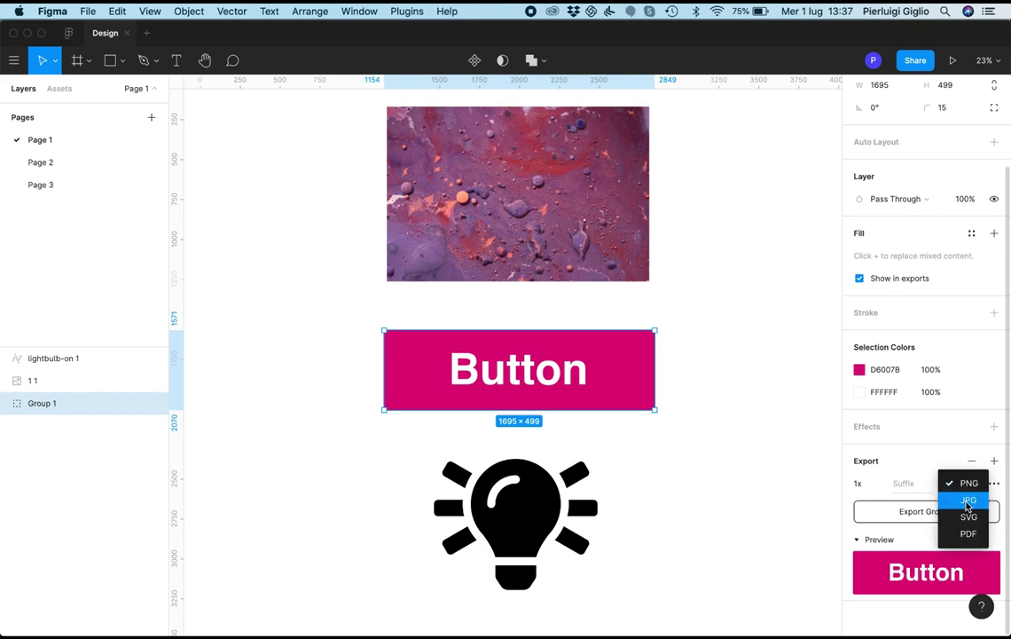
pyautogui.click(967, 501)
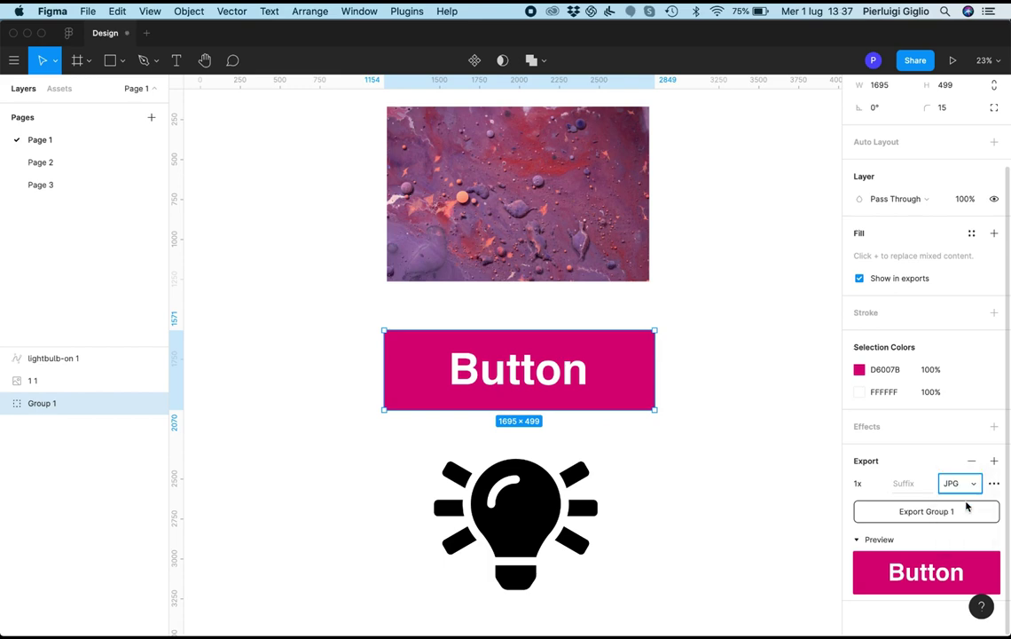
pyautogui.click(923, 513)
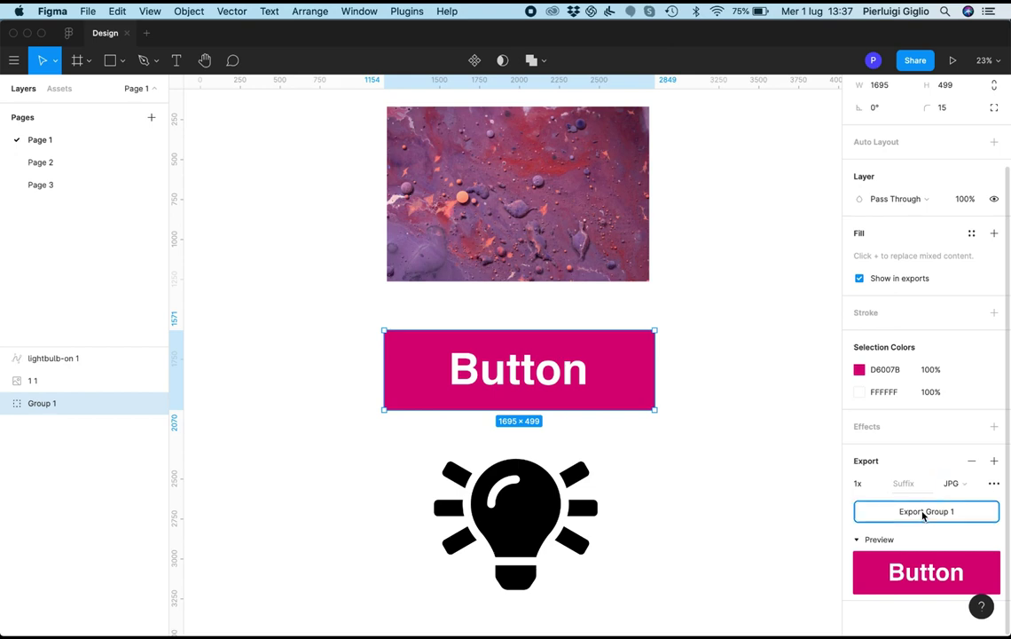
pyautogui.write('Button')
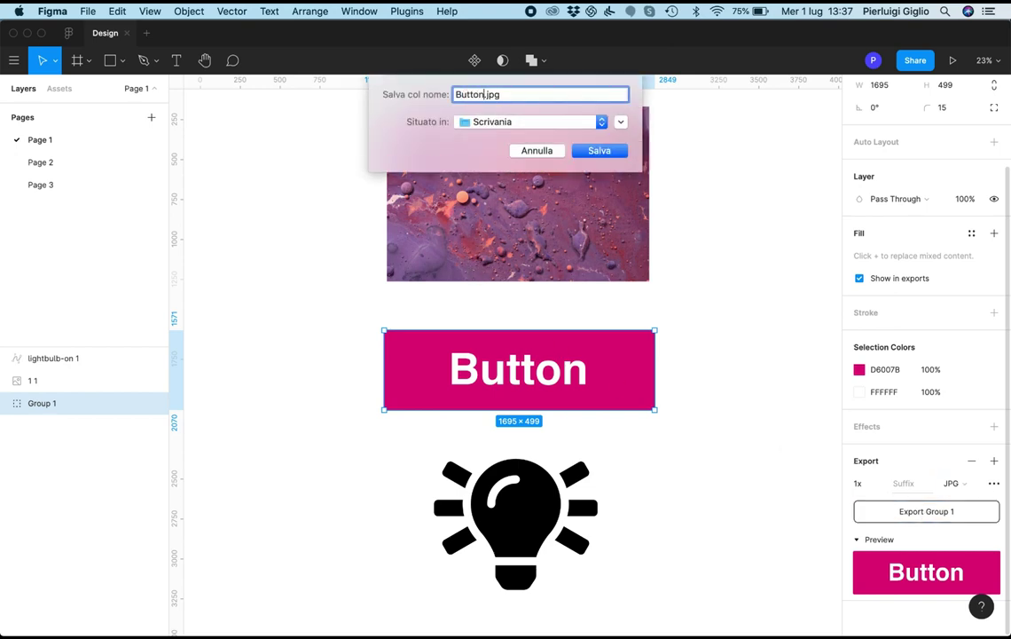
pyautogui.press('Return')
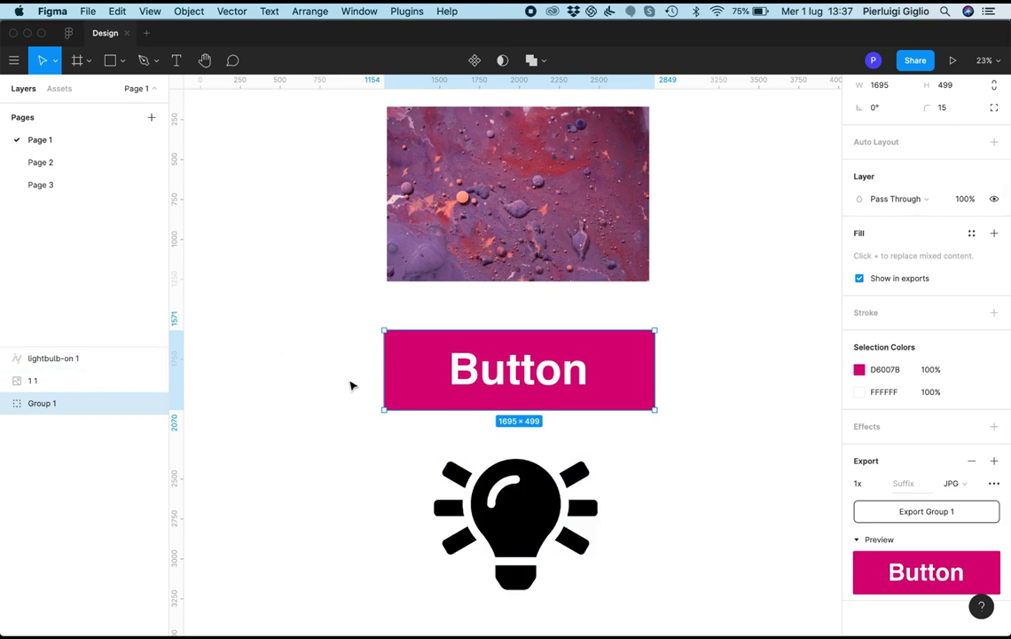
pyautogui.click(291, 403)
# Step: Select the lightbulb-on 1 icon and give it a 1x SVG export setting
pyautogui.scroll(-1, 546, 537)
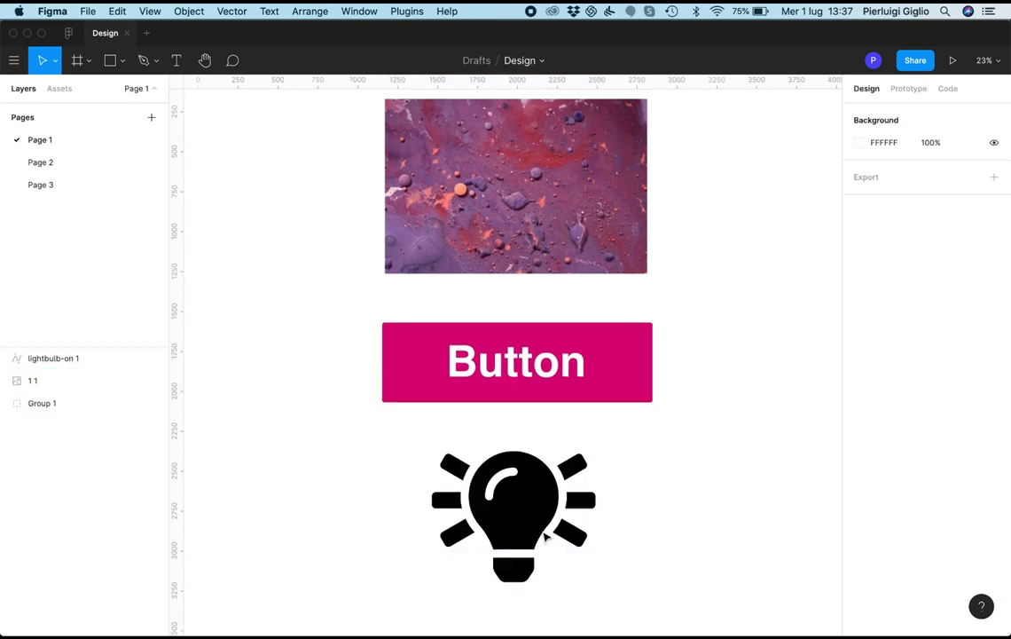
pyautogui.scroll(-3, 546, 537)
pyautogui.click(488, 476)
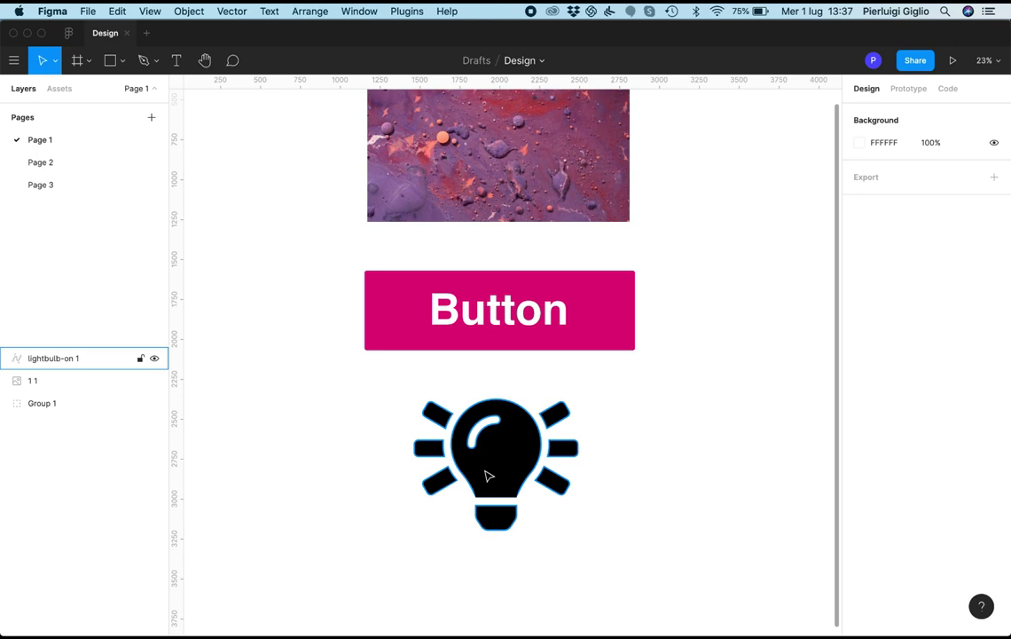
pyautogui.click(488, 476)
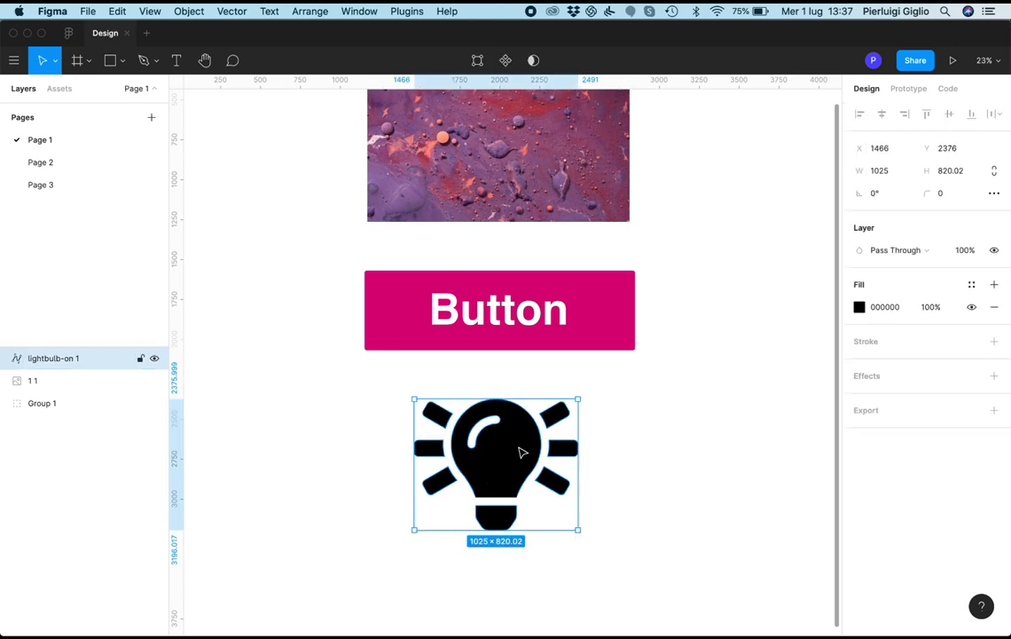
pyautogui.click(994, 409)
pyautogui.click(954, 433)
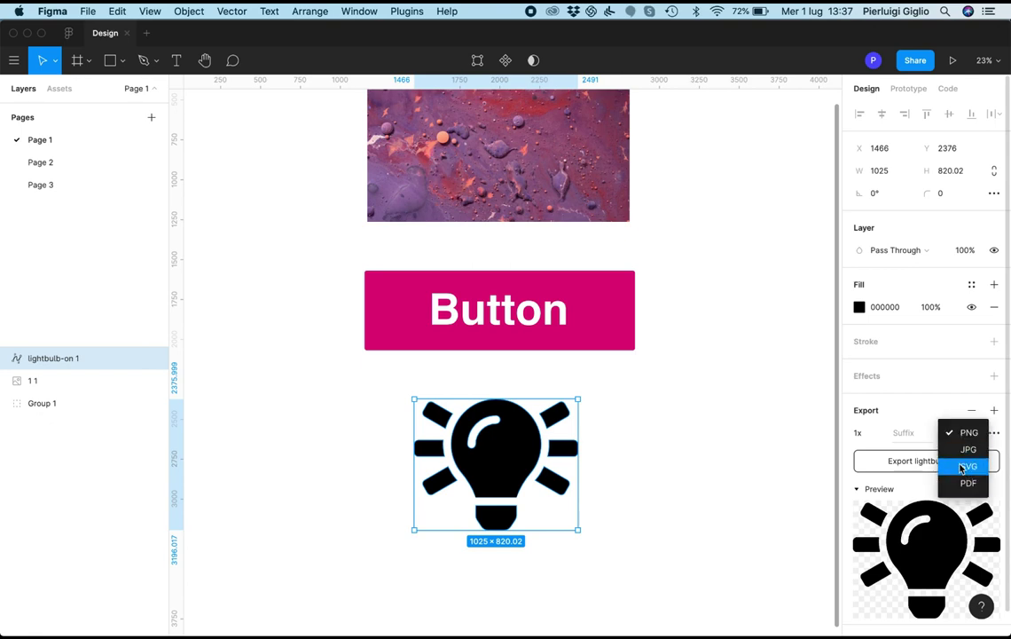
pyautogui.click(958, 467)
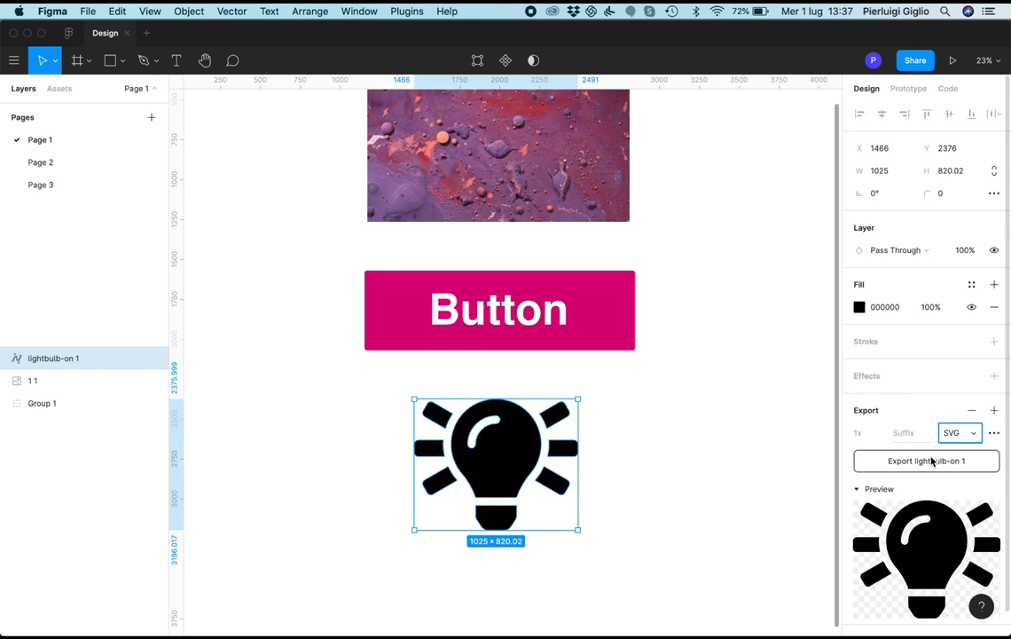
# Step: Save the lightbulb icon to the desktop as lightbulb.svg
pyautogui.click(931, 460)
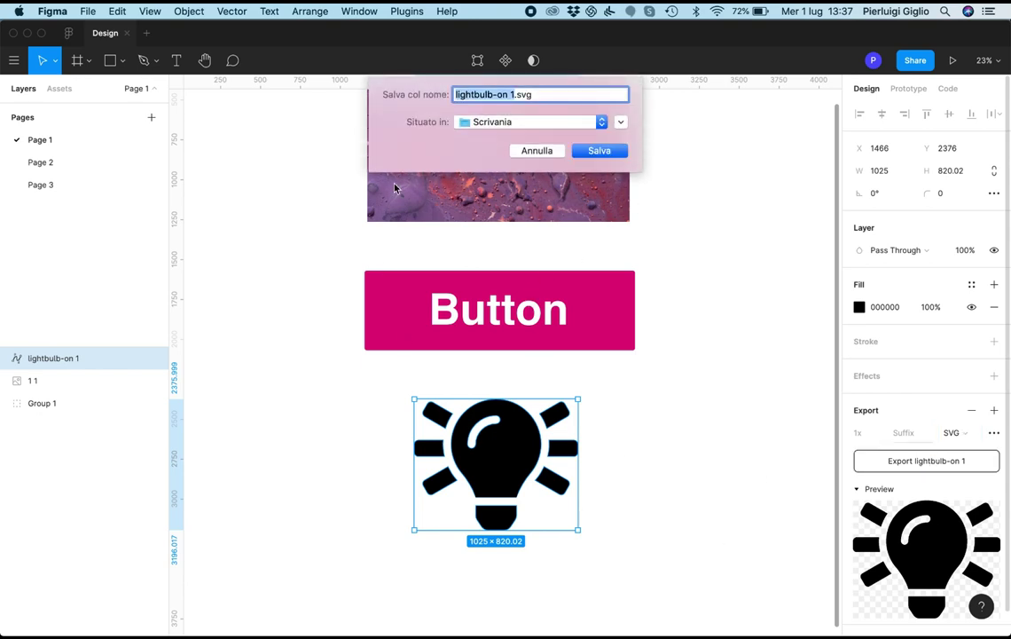
pyautogui.press('Right')
pyautogui.press('BackSpace')
pyautogui.press('BackSpace')
pyautogui.press('BackSpace')
pyautogui.press('BackSpace')
pyautogui.press('BackSpace')
pyautogui.press('BackSpace')
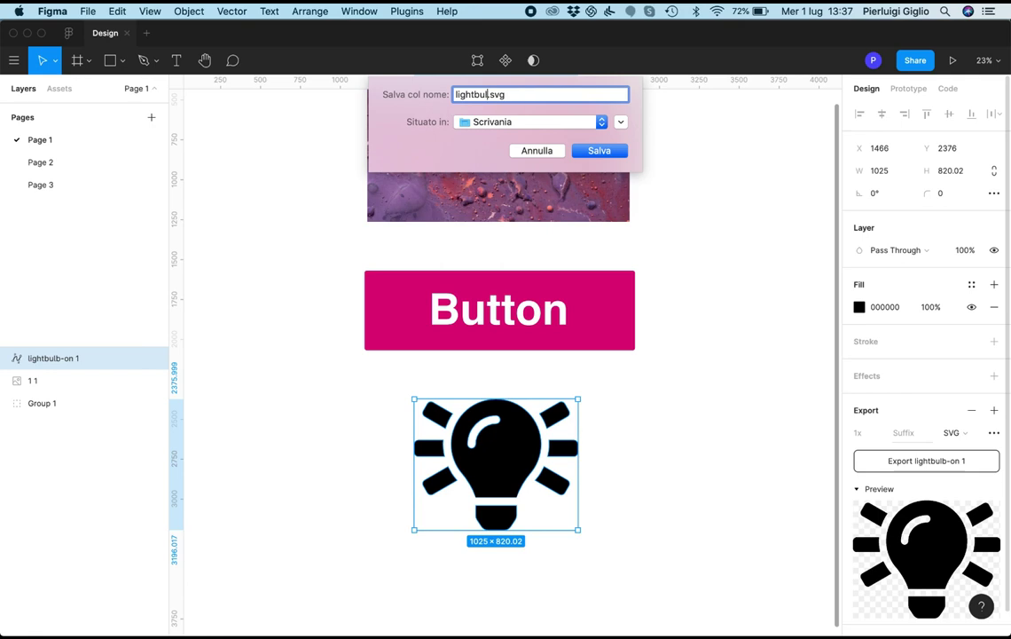
pyautogui.write('b')
pyautogui.press('Return')
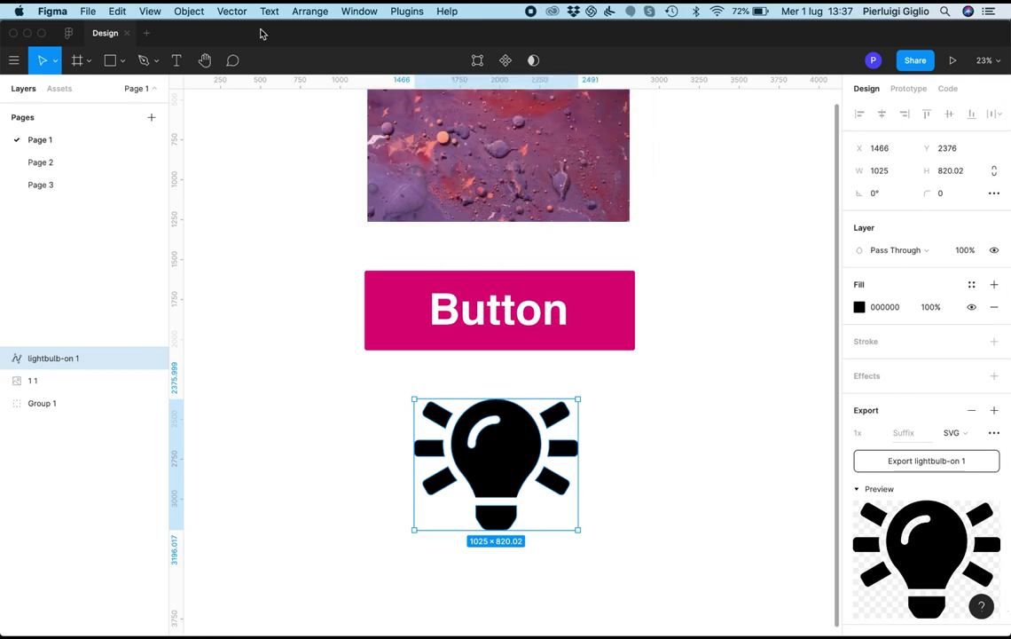
pyautogui.click(28, 33)
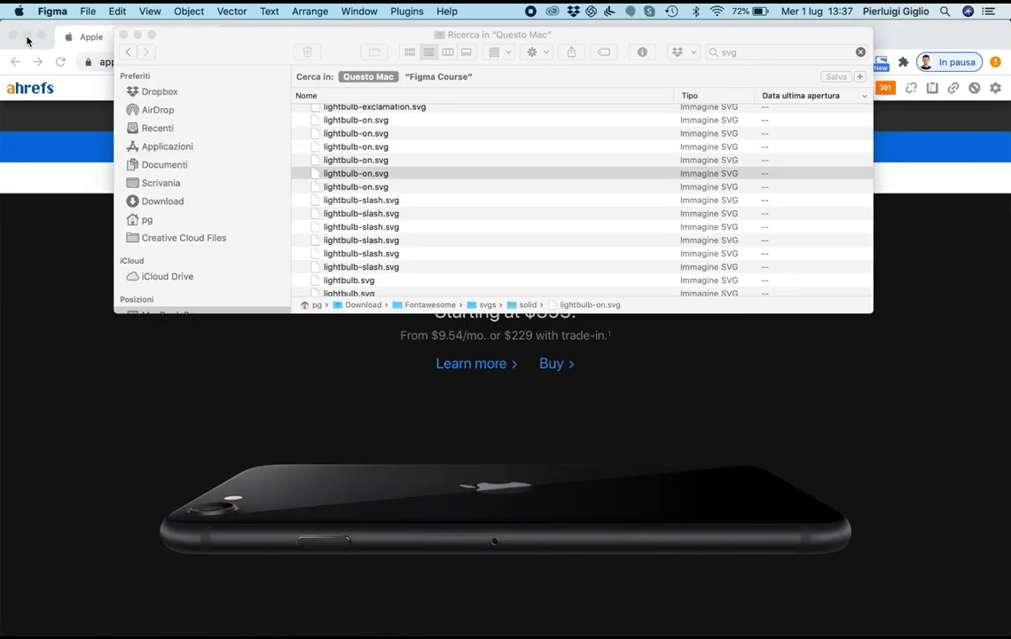
pyautogui.hotkey('ctrl', 'Down')
pyautogui.press('Escape')
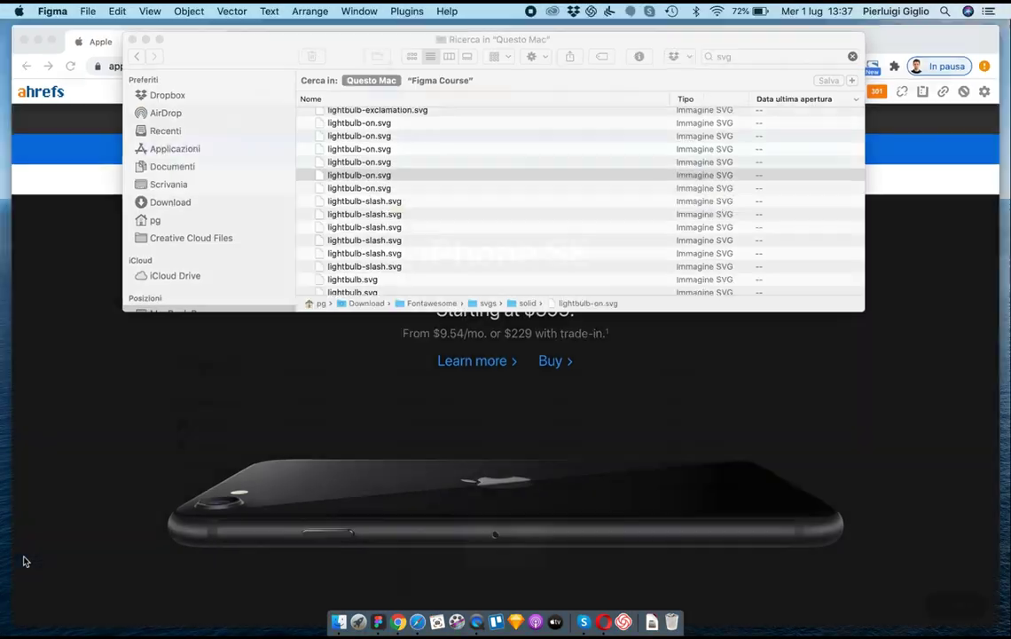
pyautogui.press('F11')
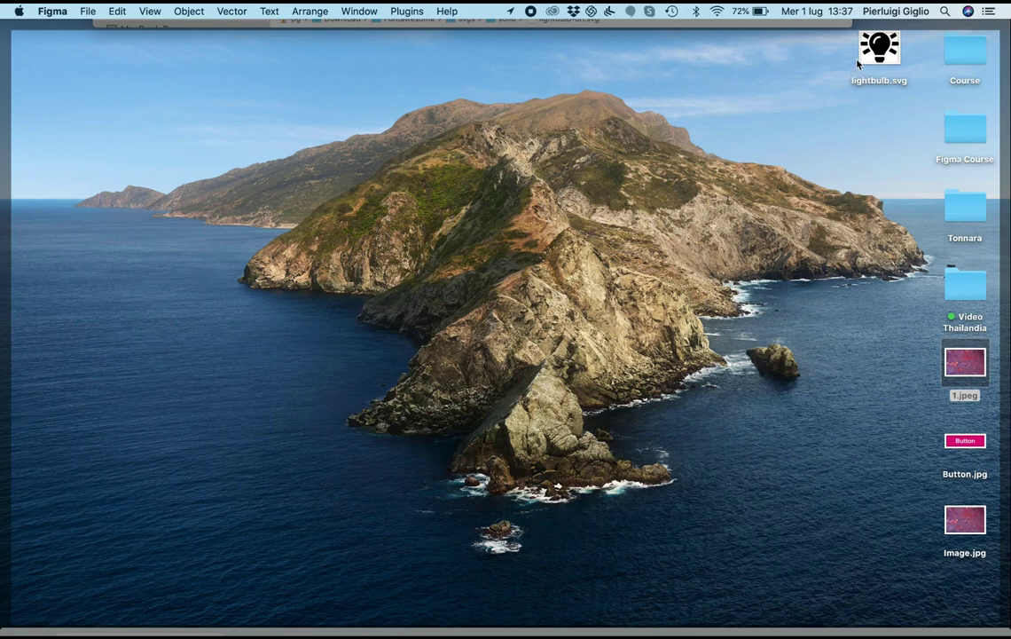
pyautogui.press('F11')
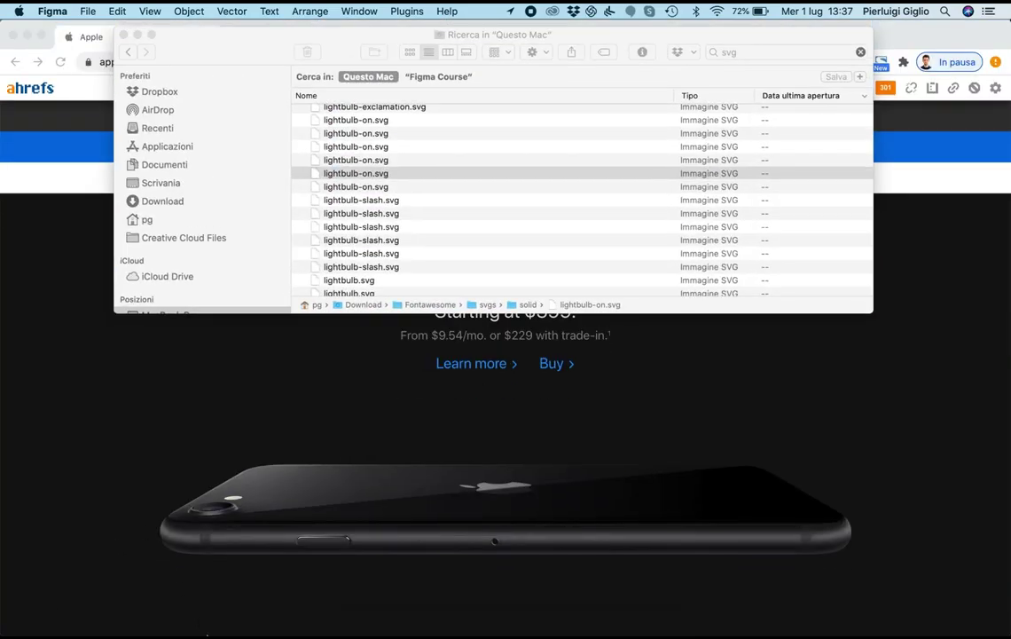
pyautogui.click(349, 586)
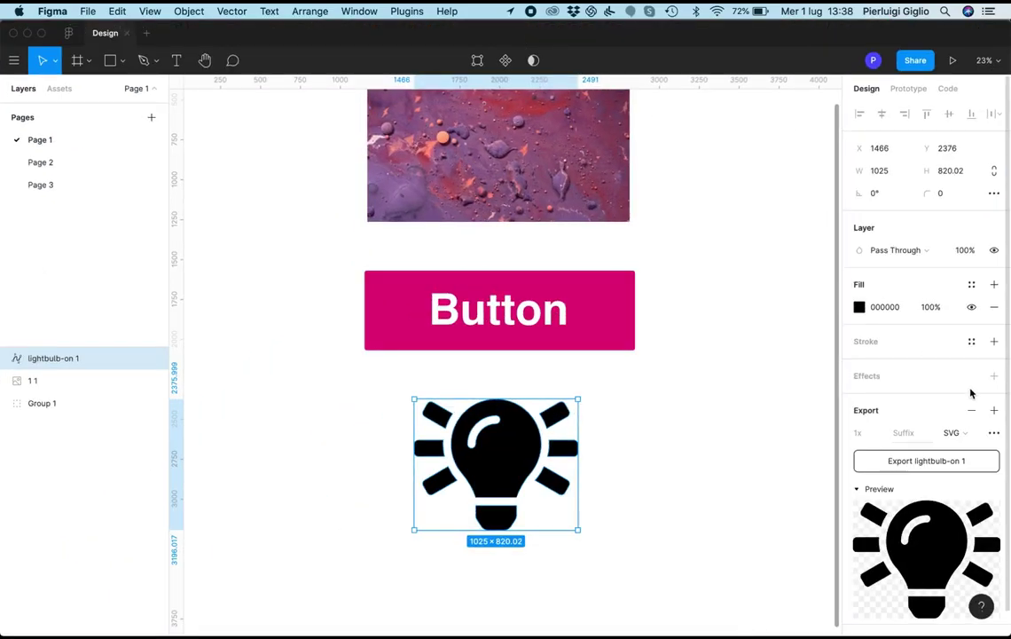
pyautogui.click(934, 459)
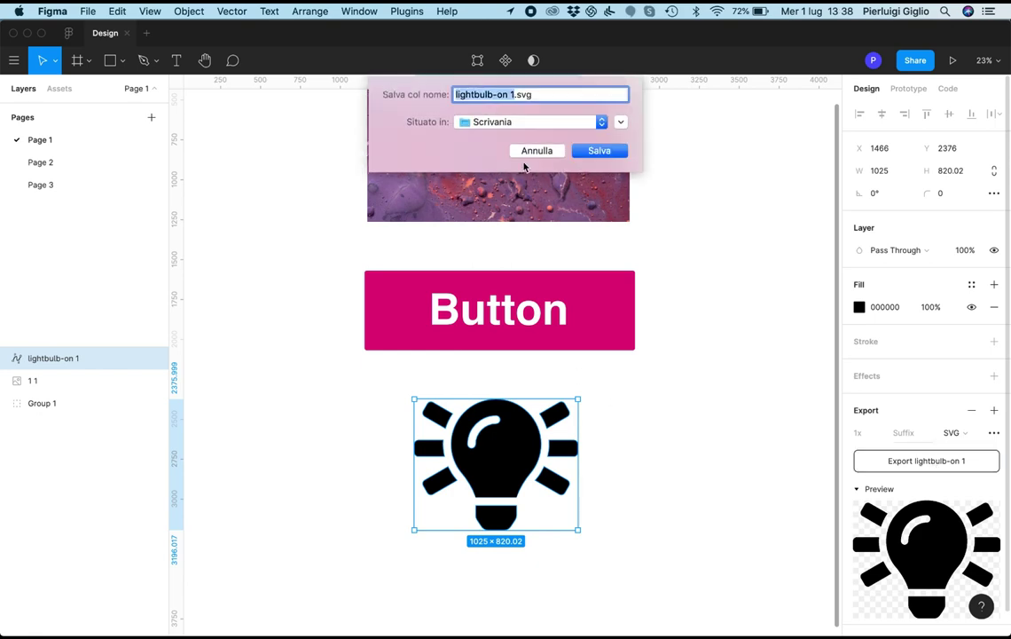
pyautogui.click(621, 122)
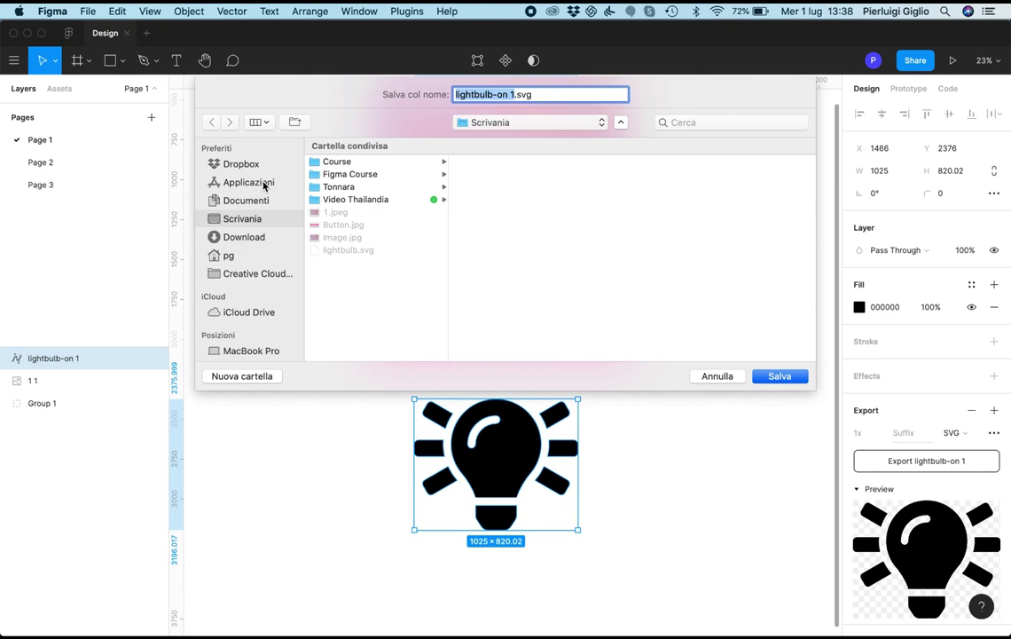
pyautogui.click(717, 376)
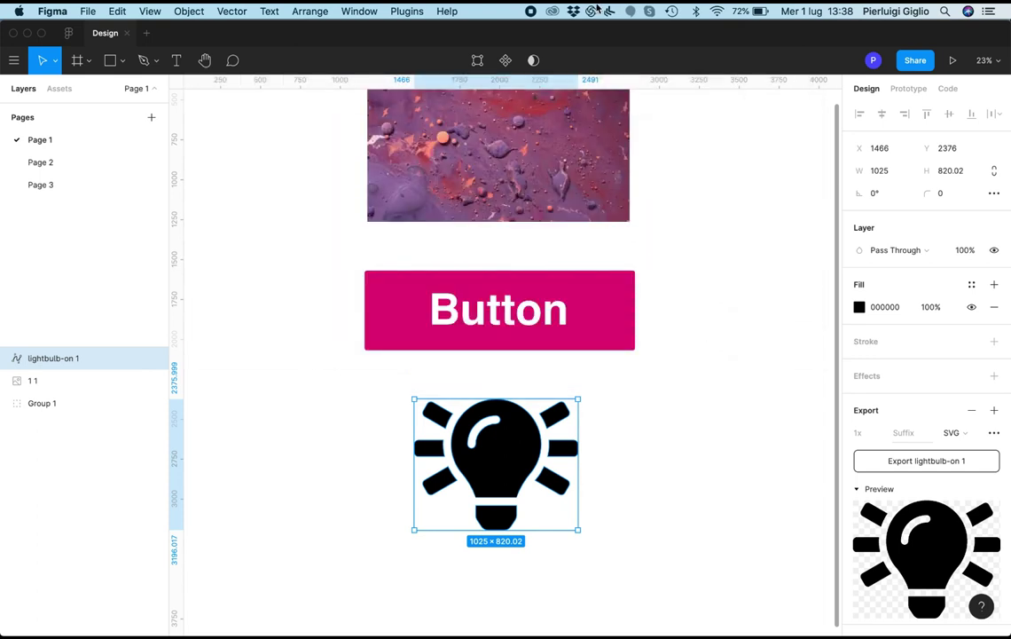